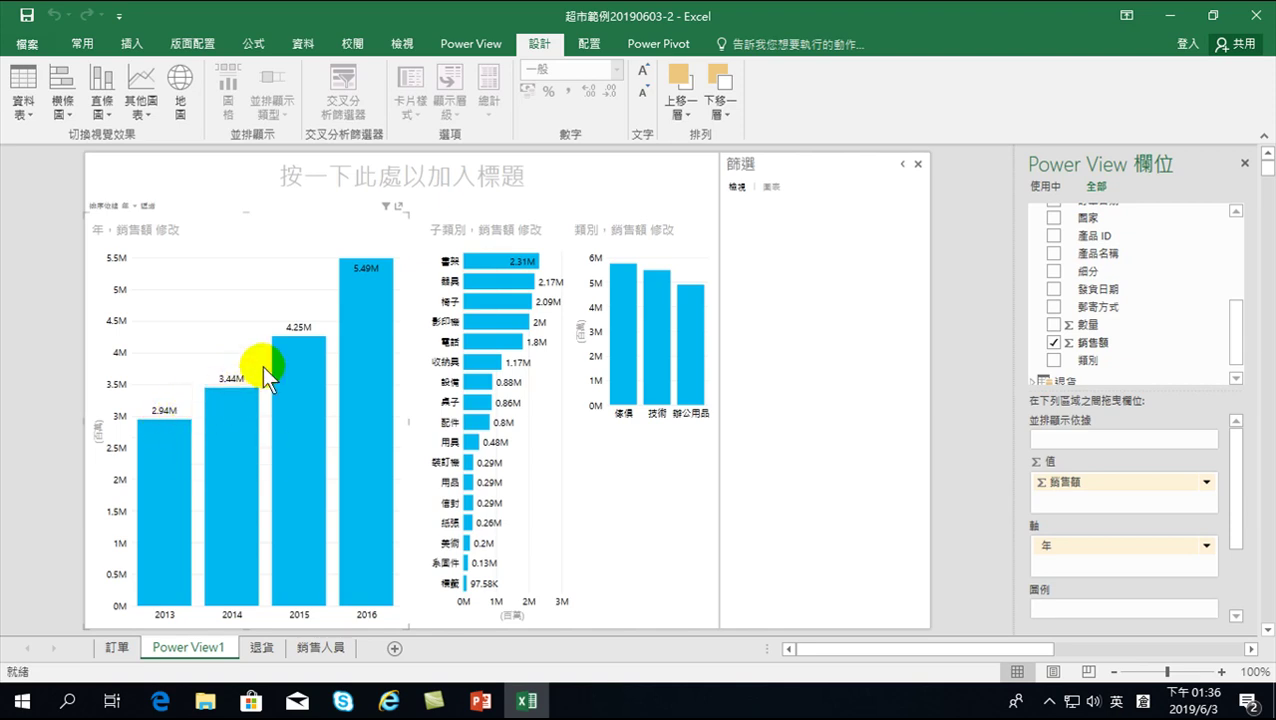
- Select the sales-by-category chart in the Power View report
mouse_move(396, 282)
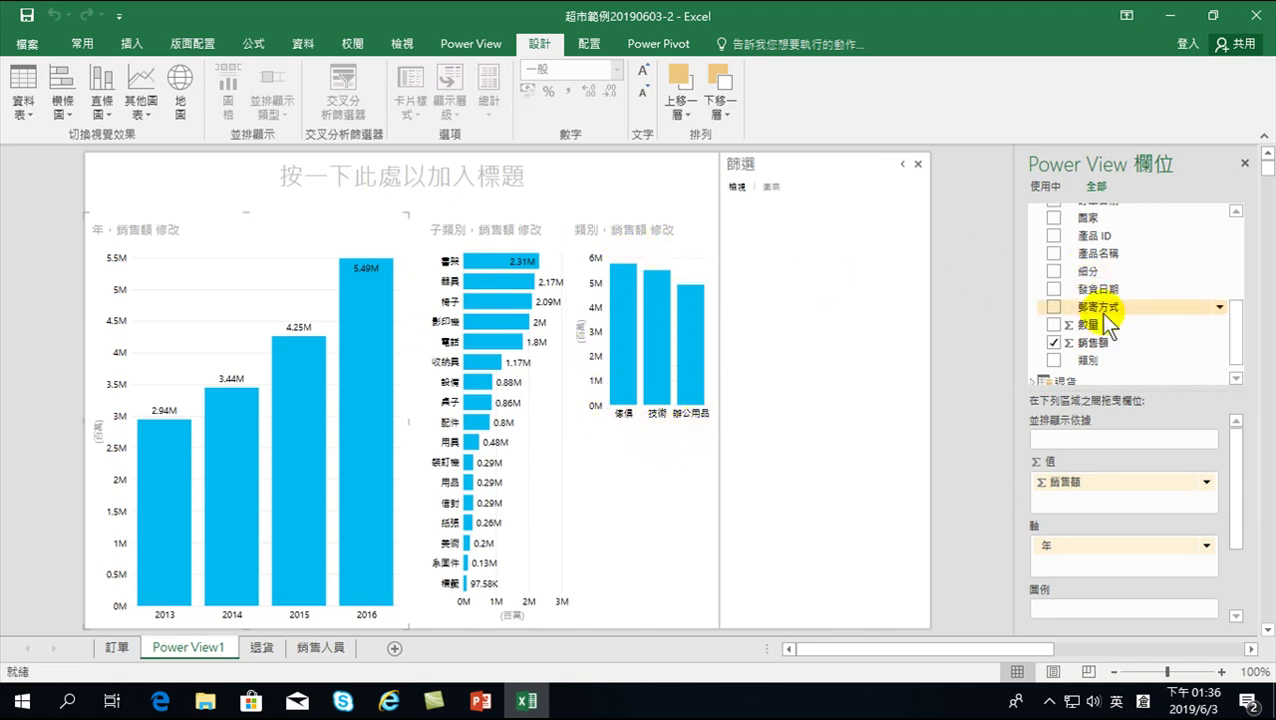
scroll(1103, 325, "up", 3)
scroll(1100, 312, "up", 1)
scroll(1100, 315, "down", 3)
scroll(1099, 322, "down", 2)
left_click(675, 239)
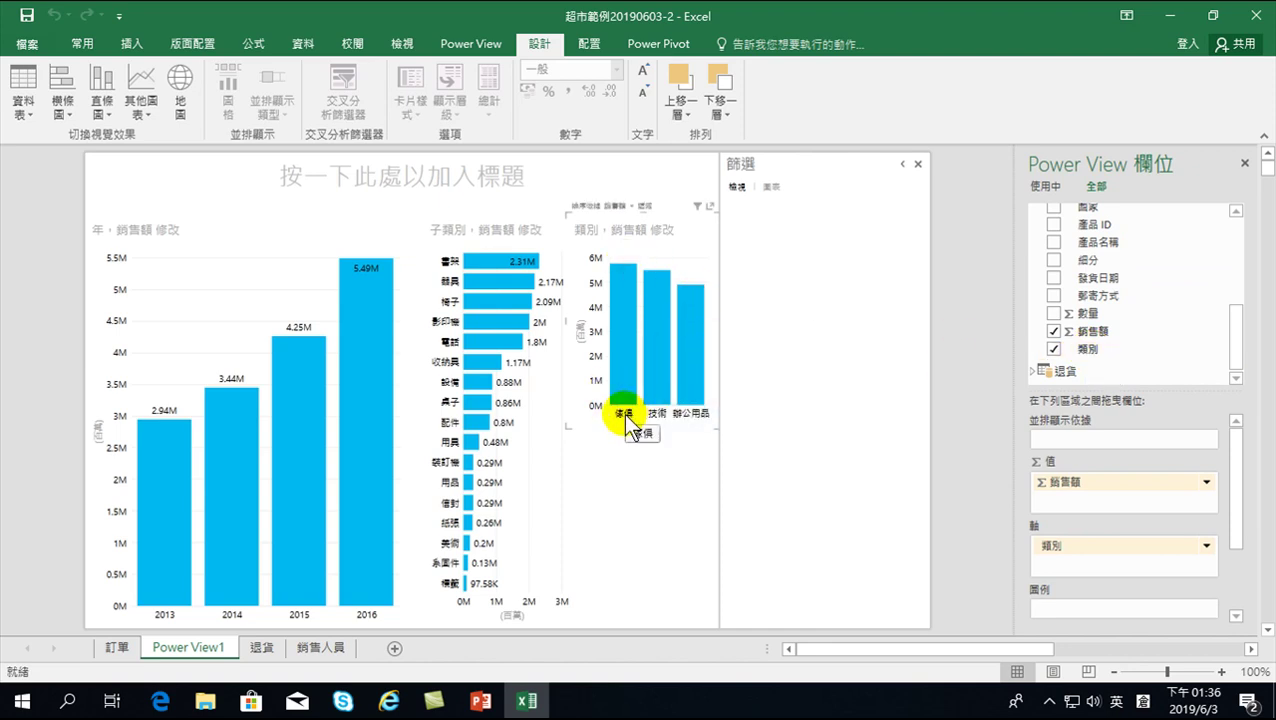
- Cross-filter the whole report to 2016 sales
mouse_move(622, 400)
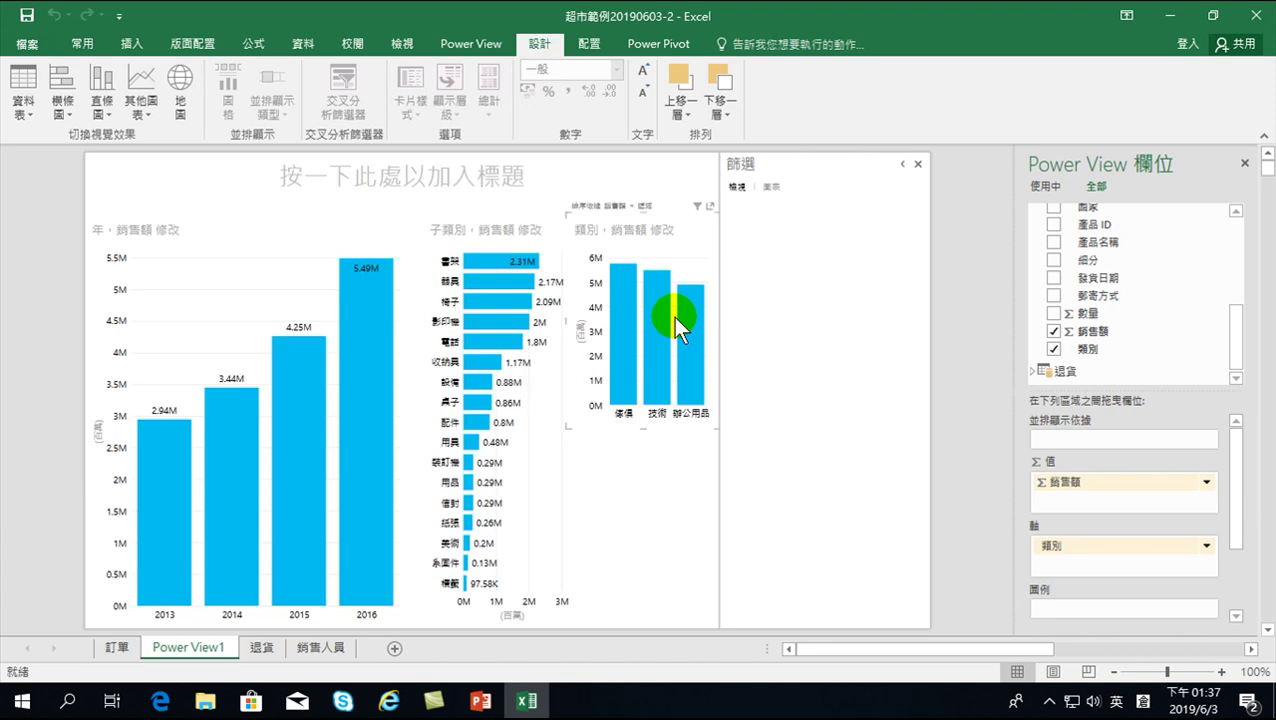
mouse_move(159, 427)
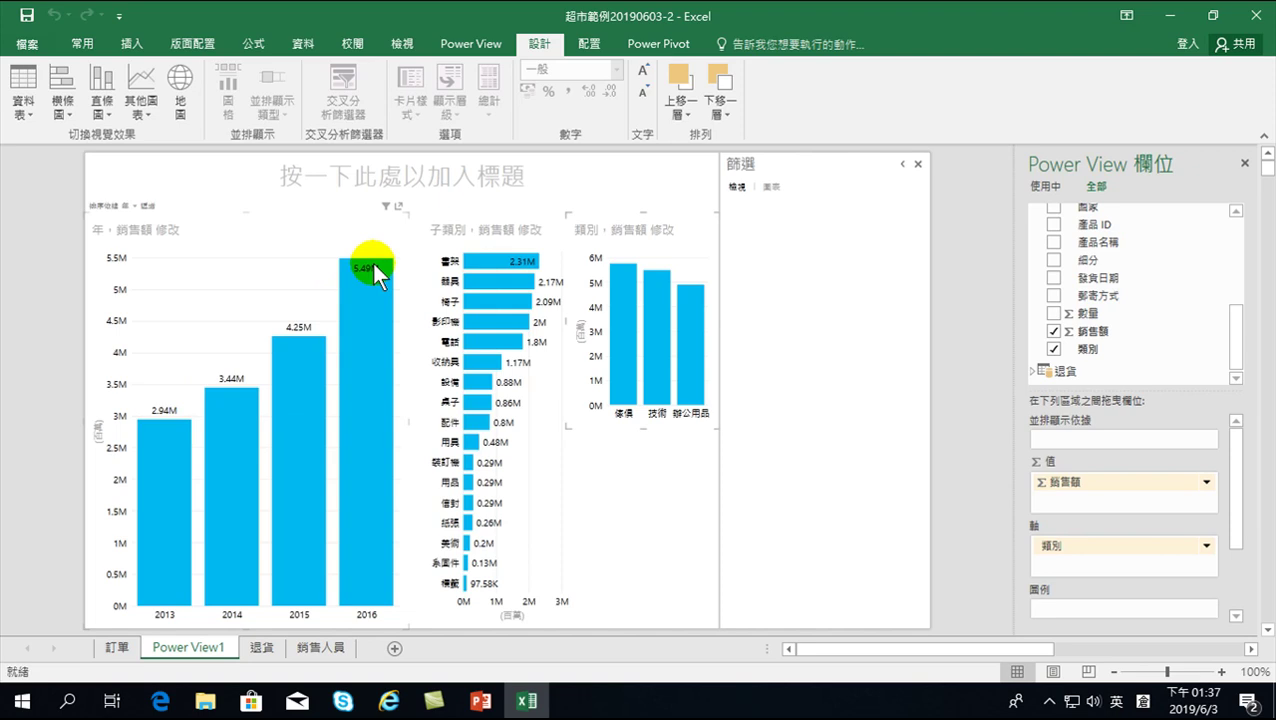
mouse_move(388, 327)
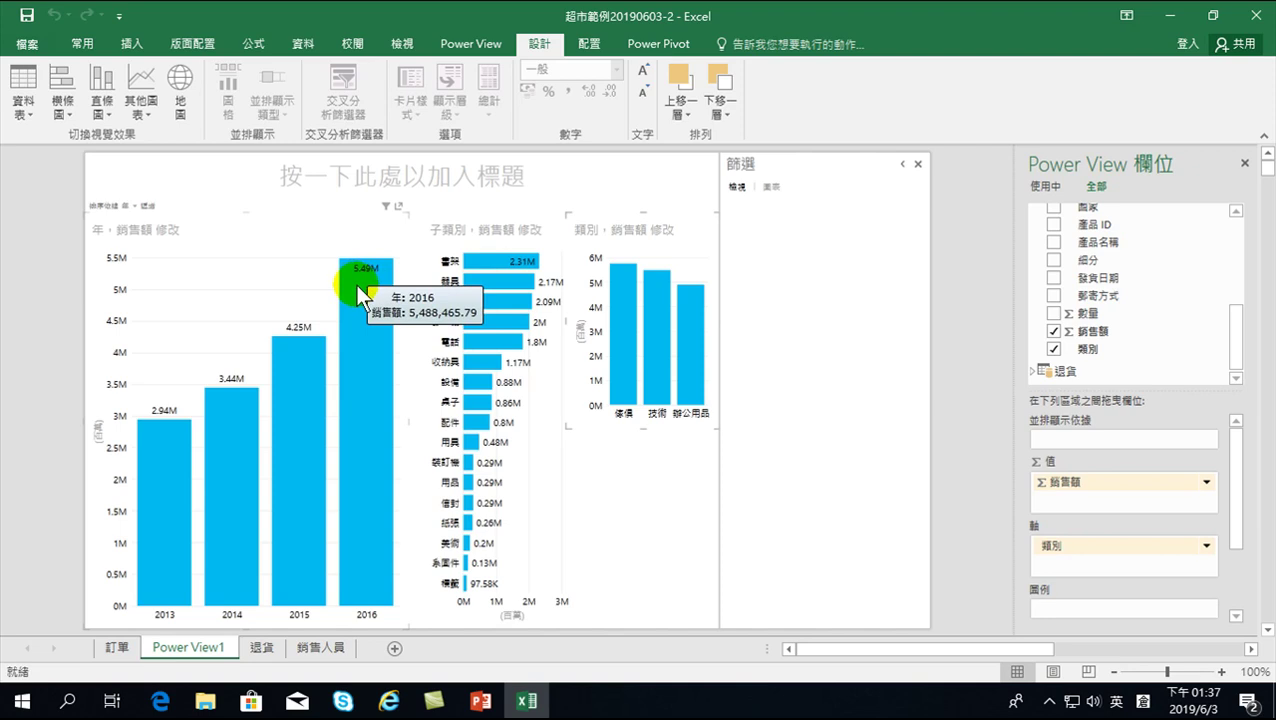
left_click(356, 284)
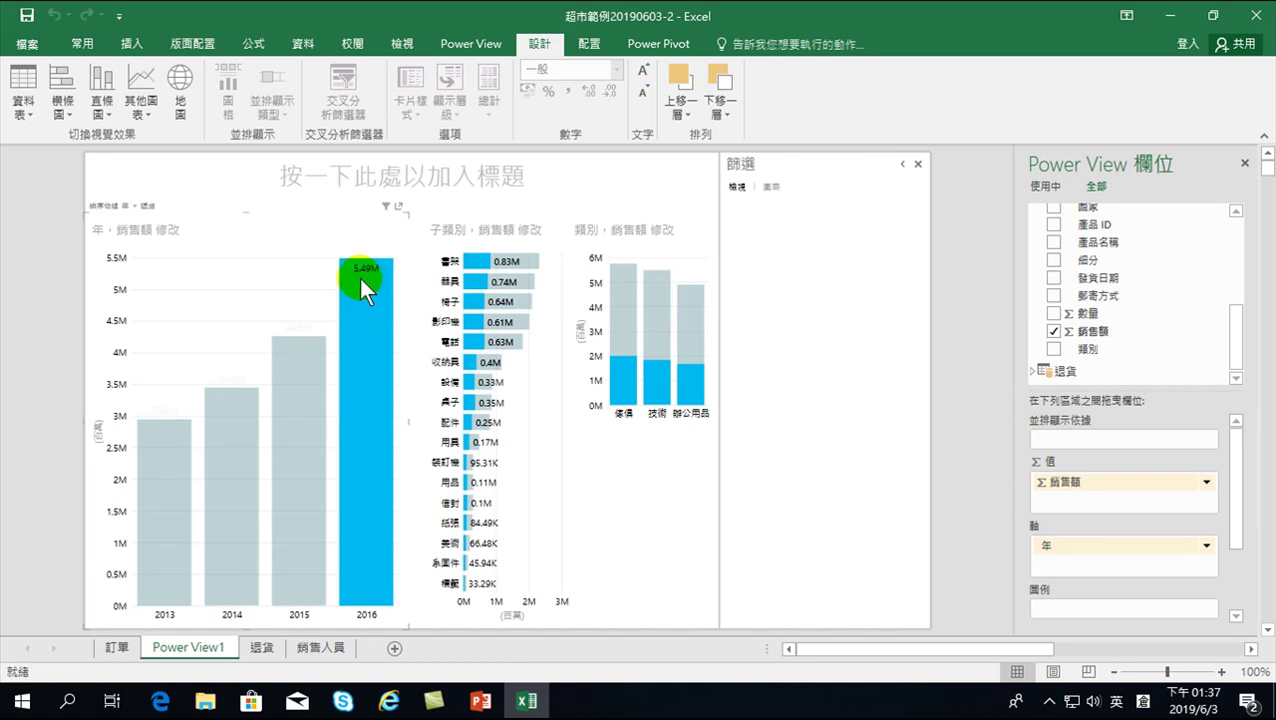
mouse_move(357, 287)
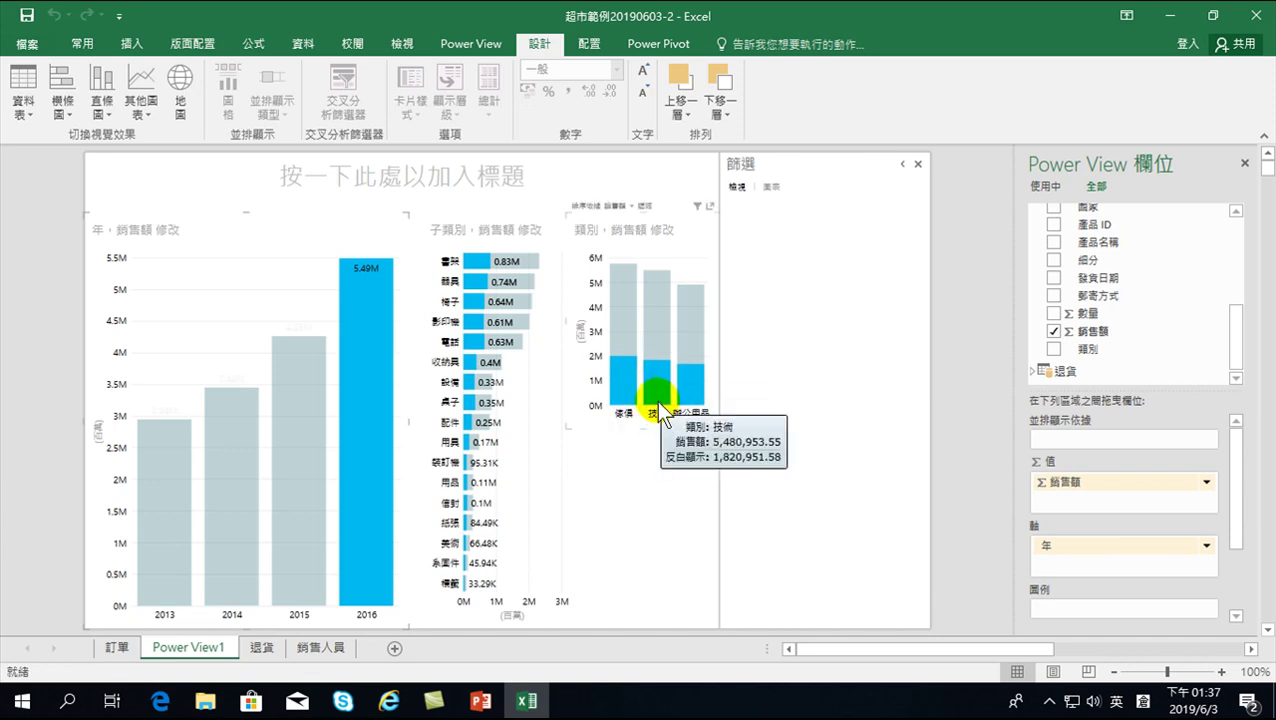
- Switch the year cross-filter between 2015 and 2016 several times, then clear it
mouse_move(691, 390)
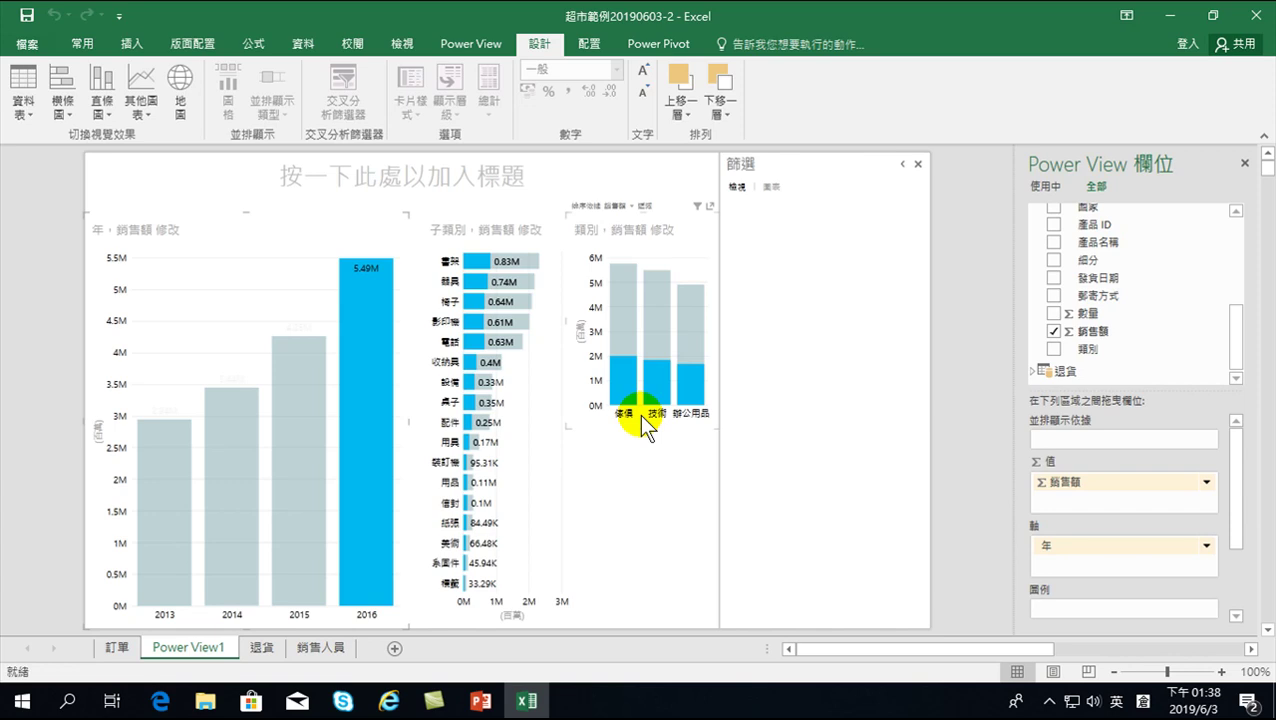
mouse_move(284, 394)
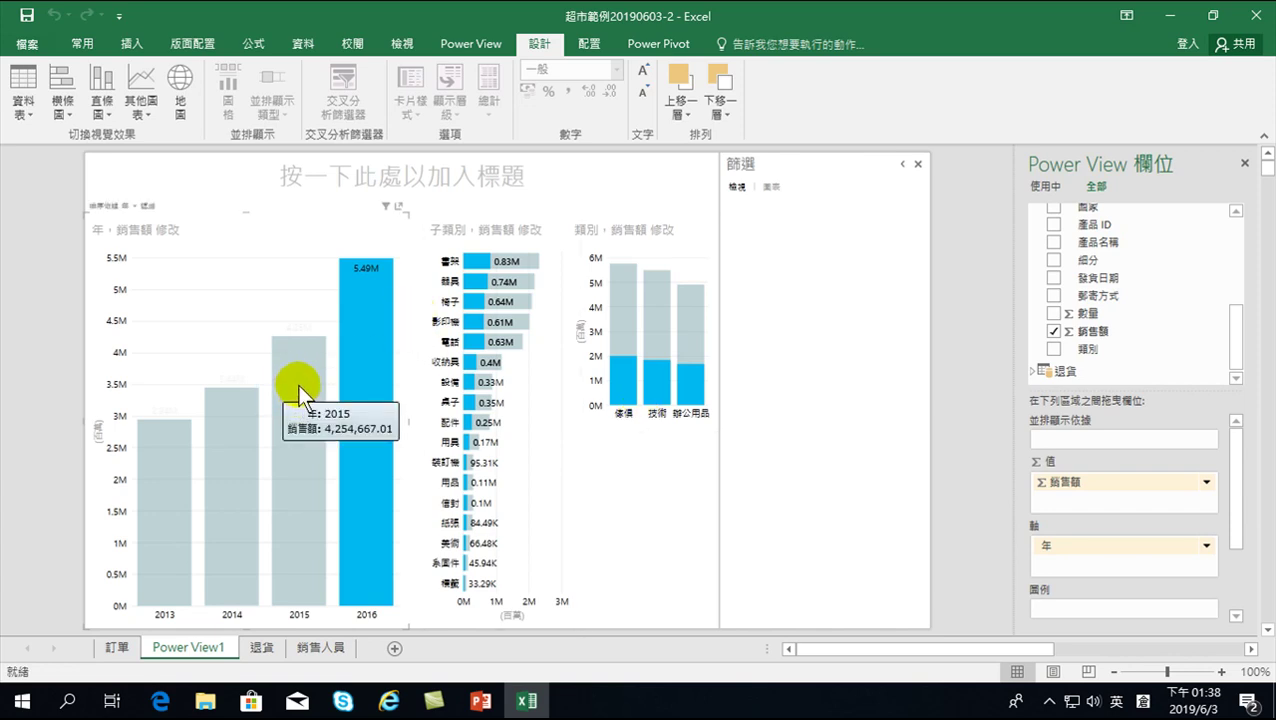
left_click(297, 384)
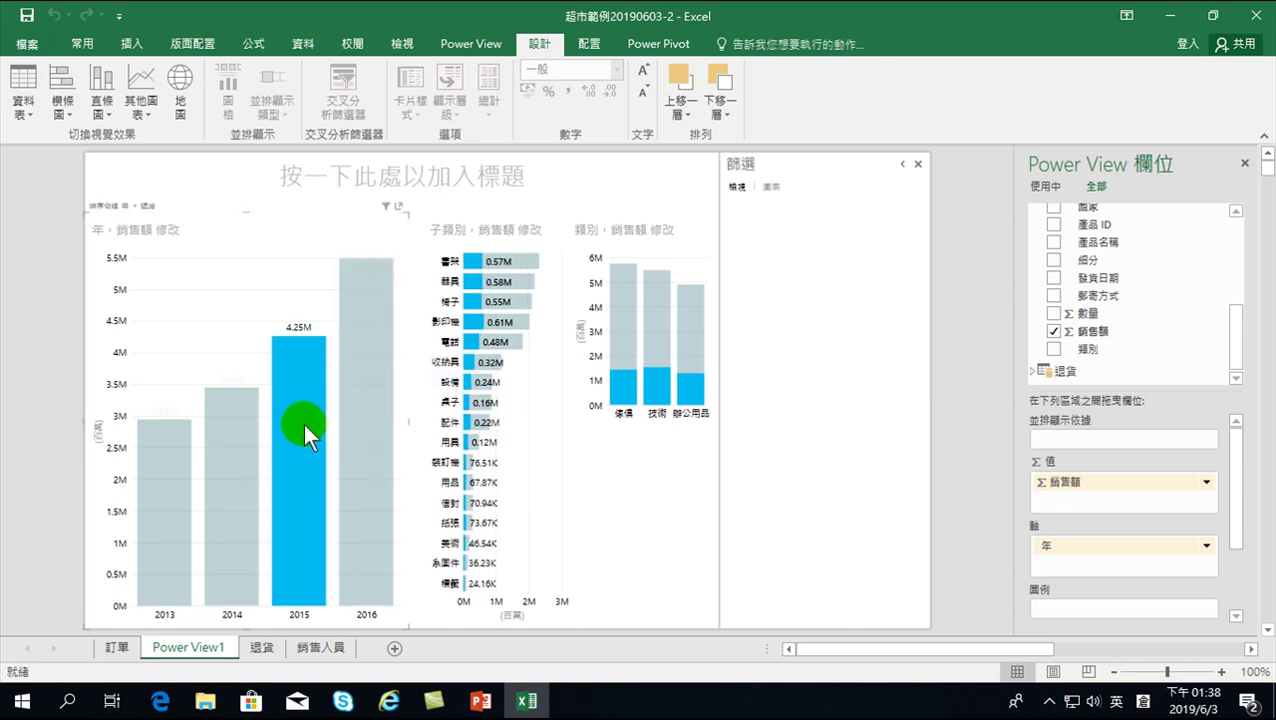
mouse_move(302, 421)
left_click(366, 366)
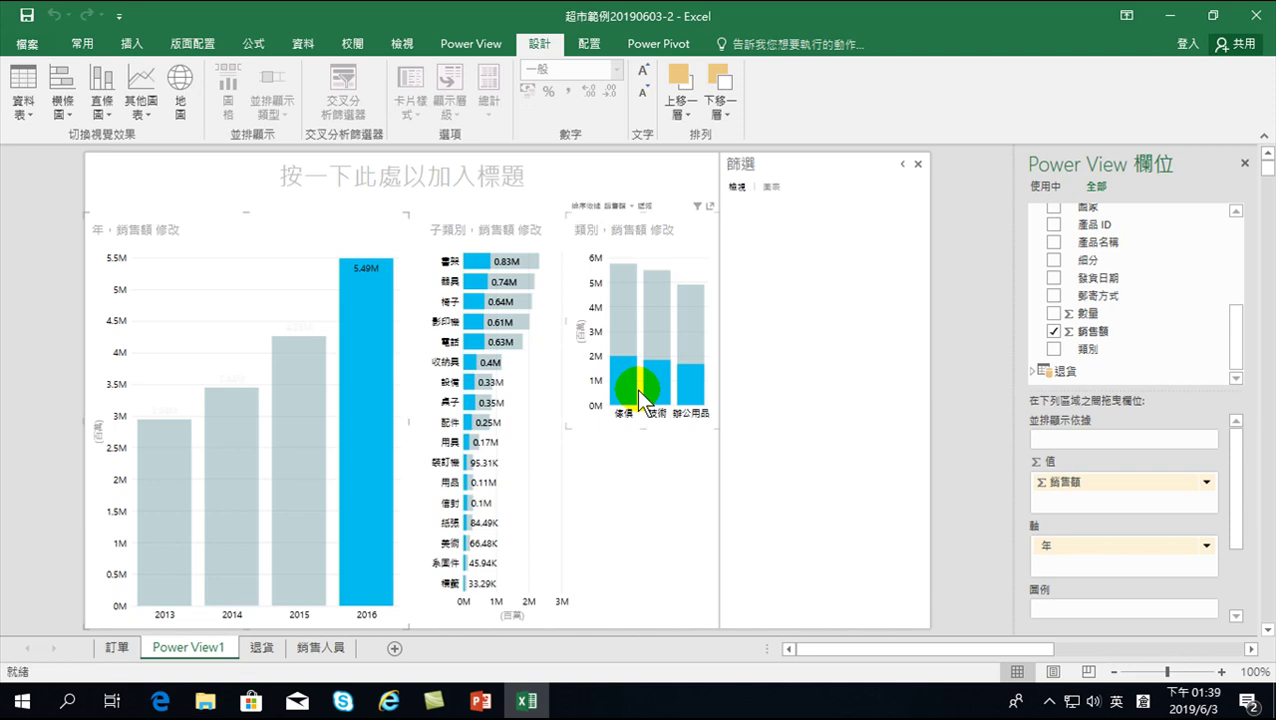
left_click(369, 354)
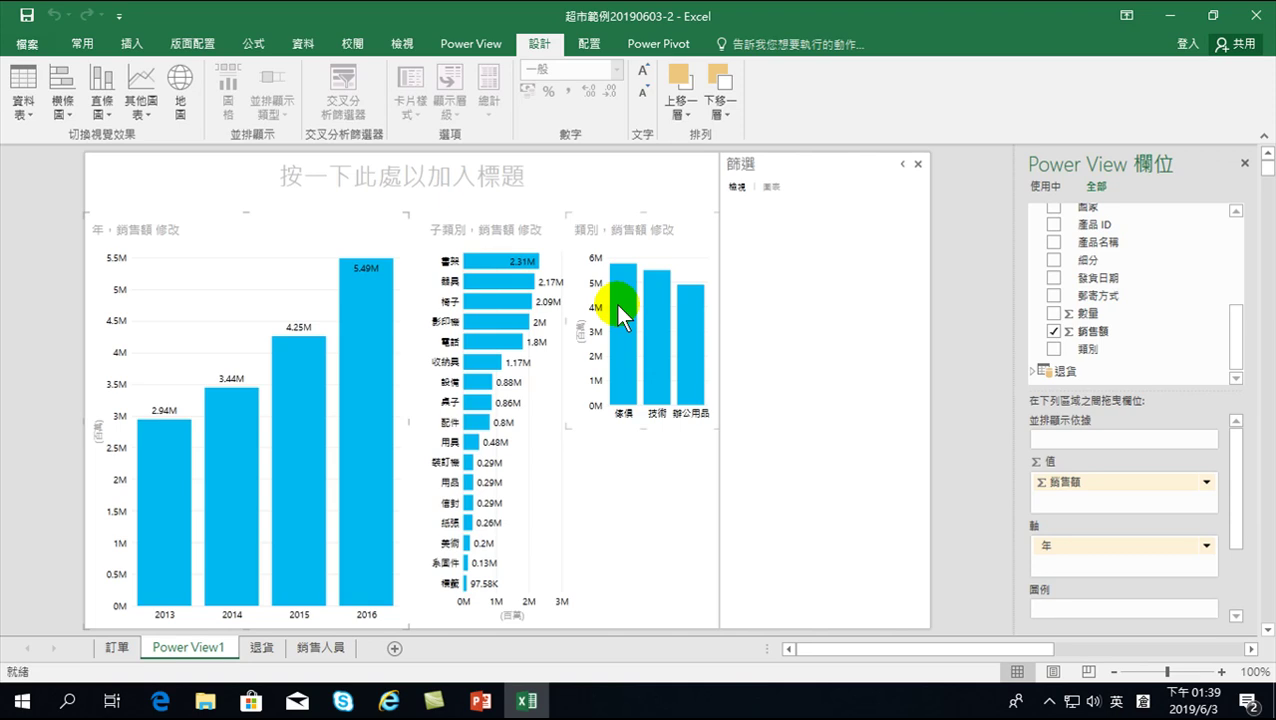
left_click(287, 381)
mouse_move(632, 392)
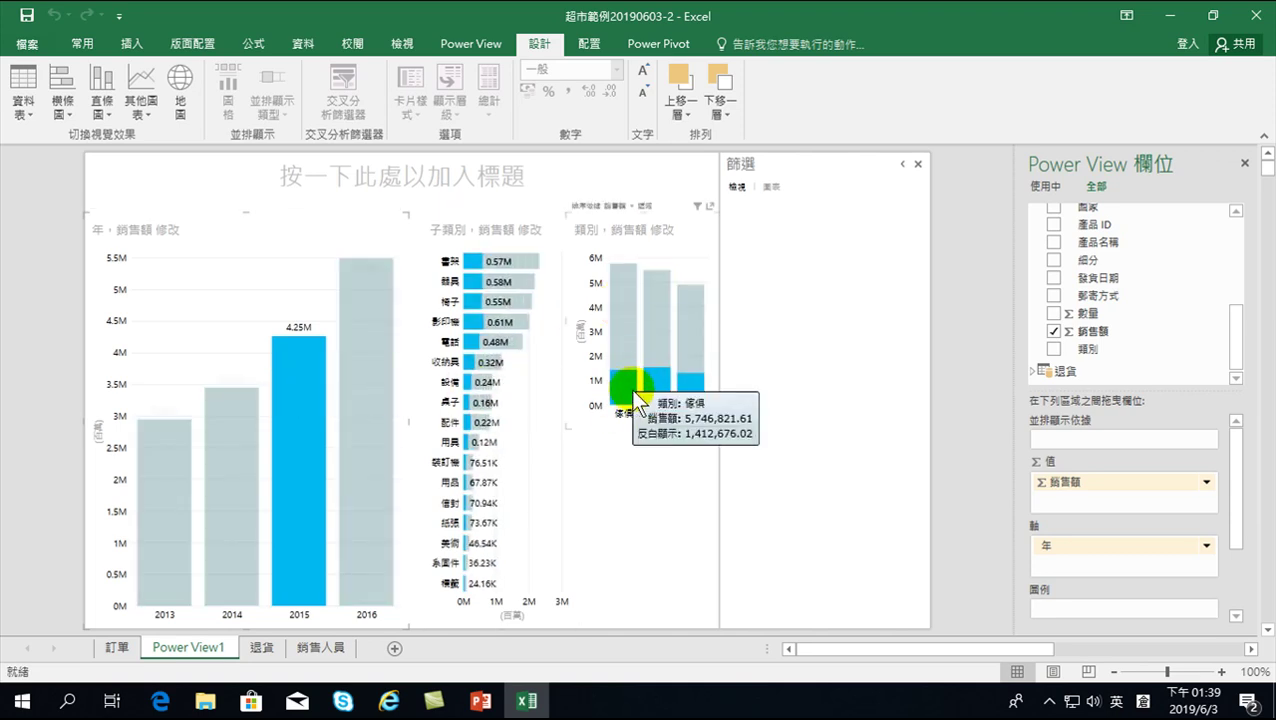
left_click(361, 363)
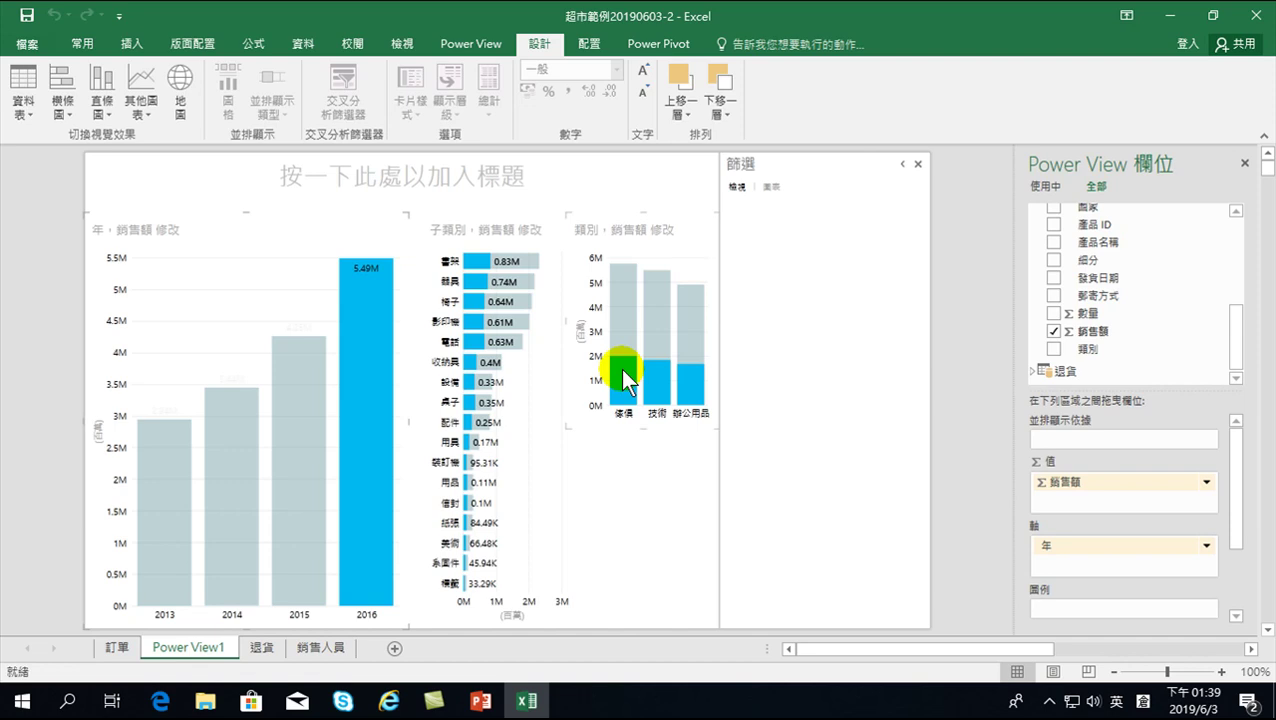
mouse_move(354, 384)
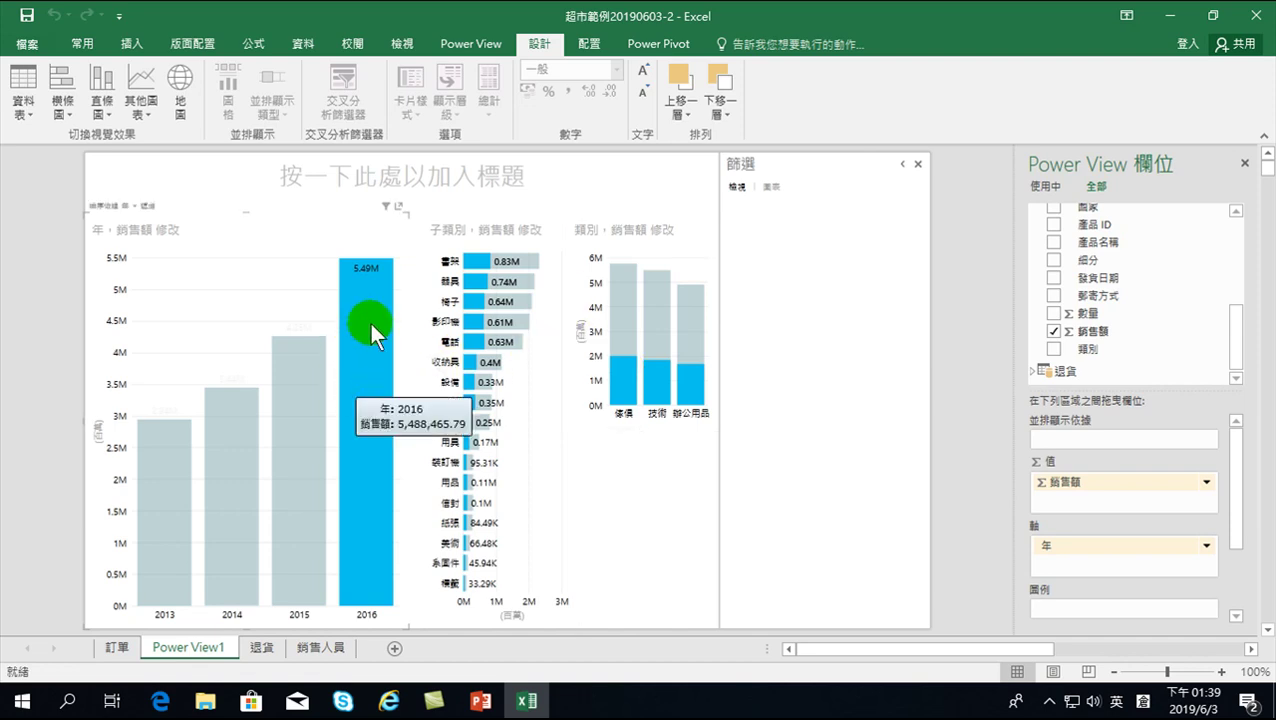
left_click(372, 318)
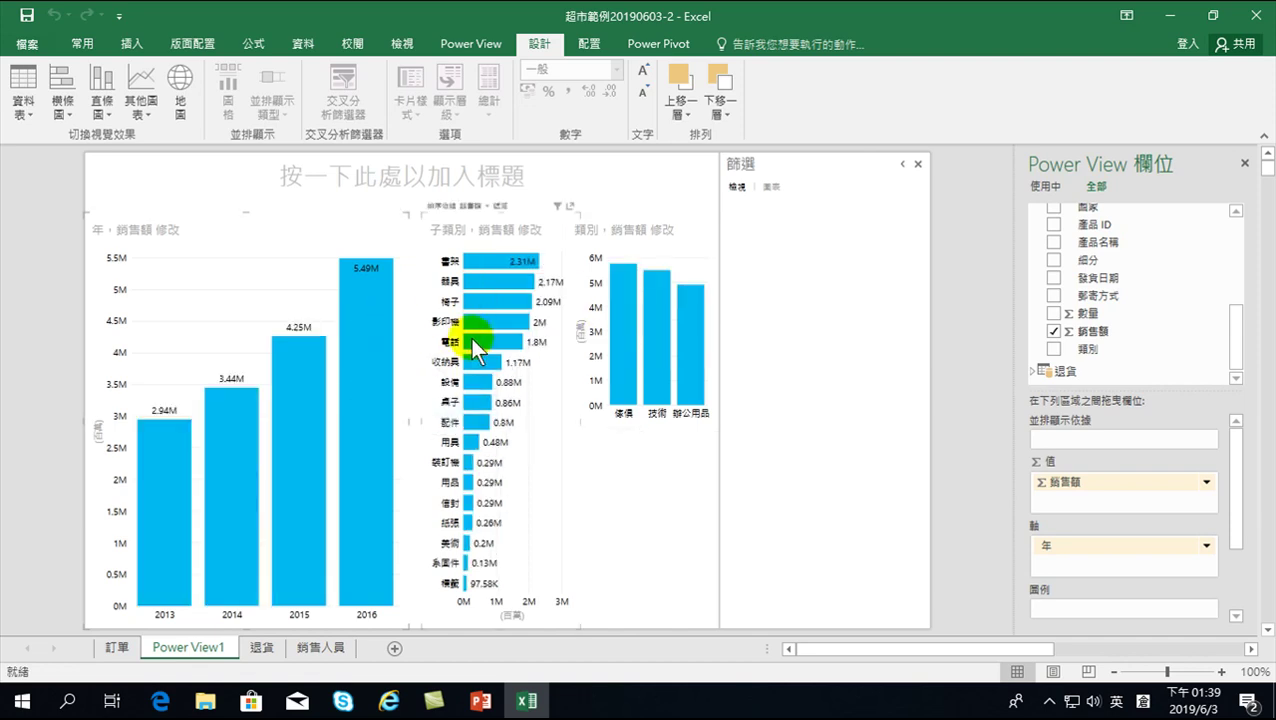
- Toggle the 傢俱 category filter, then cross-filter the report to 2016 (5.49M)
left_click(623, 305)
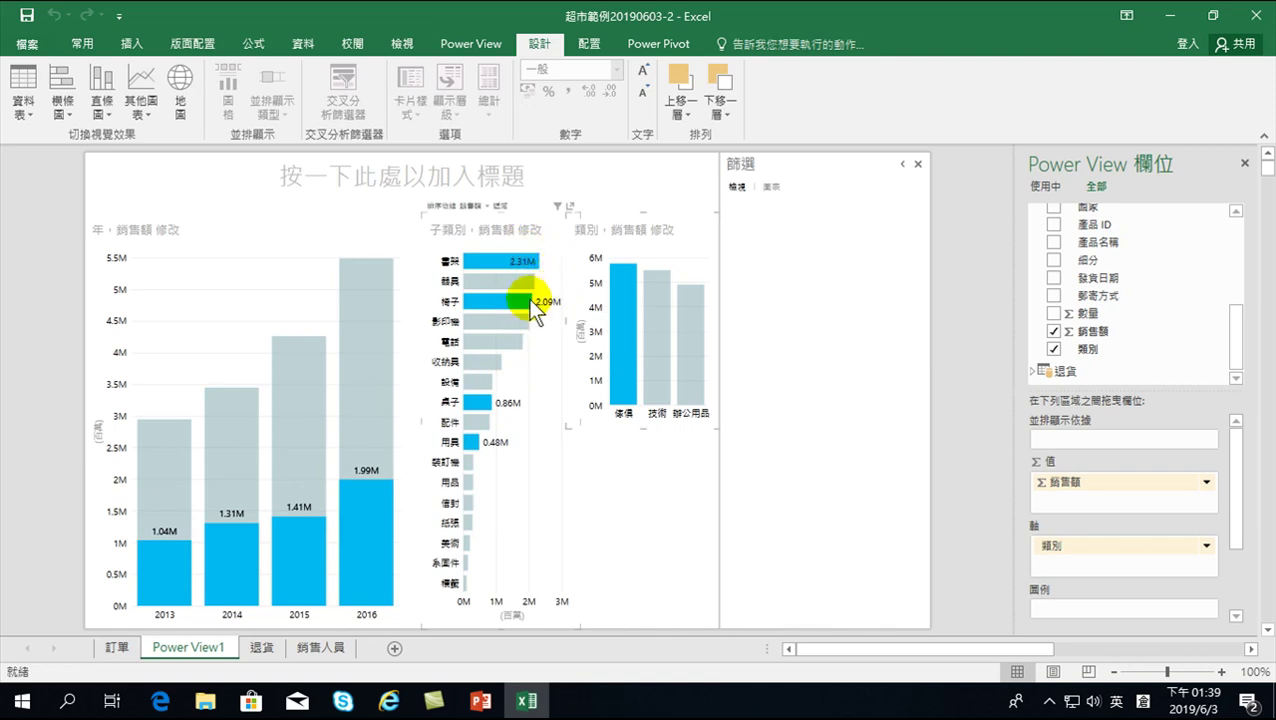
mouse_move(514, 322)
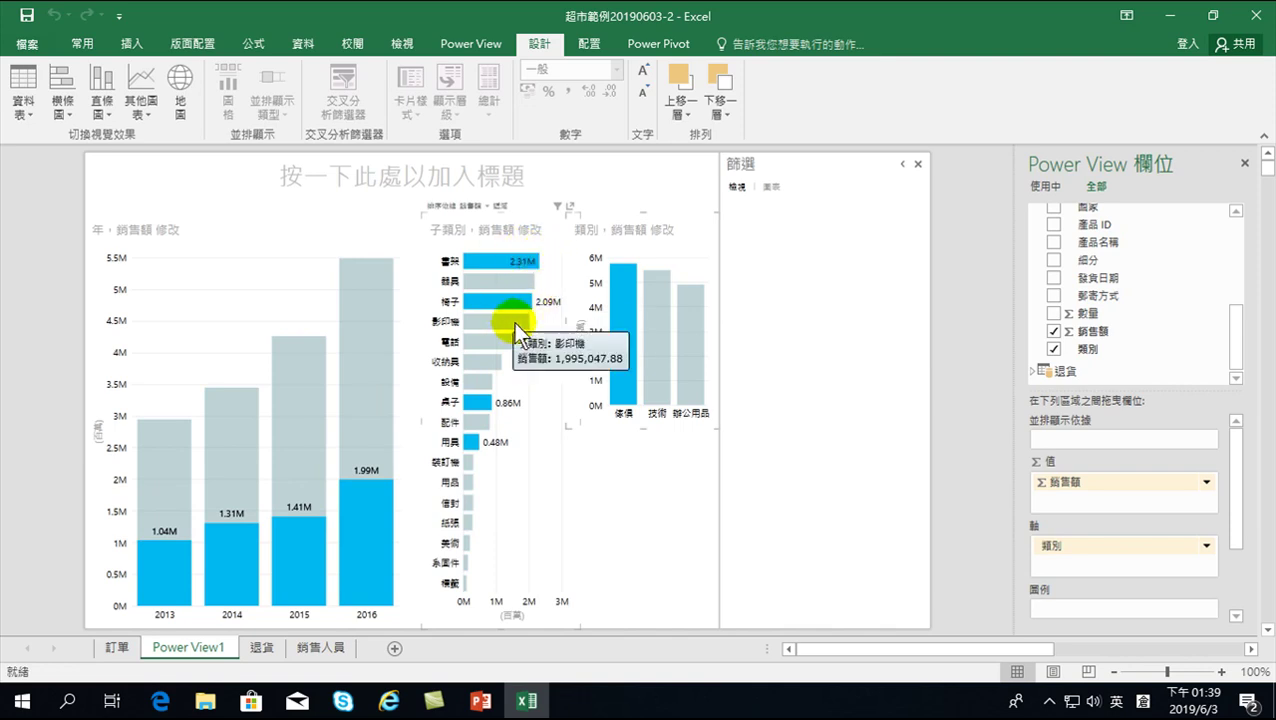
left_click(629, 323)
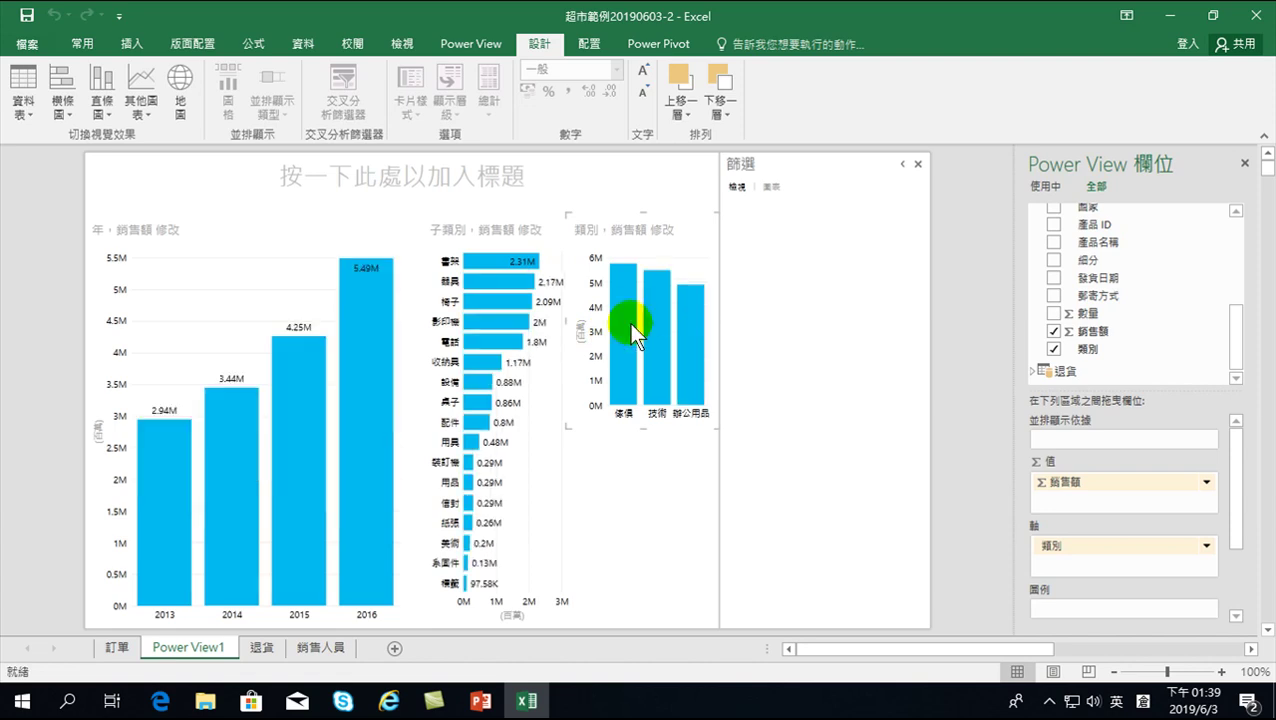
left_click(629, 323)
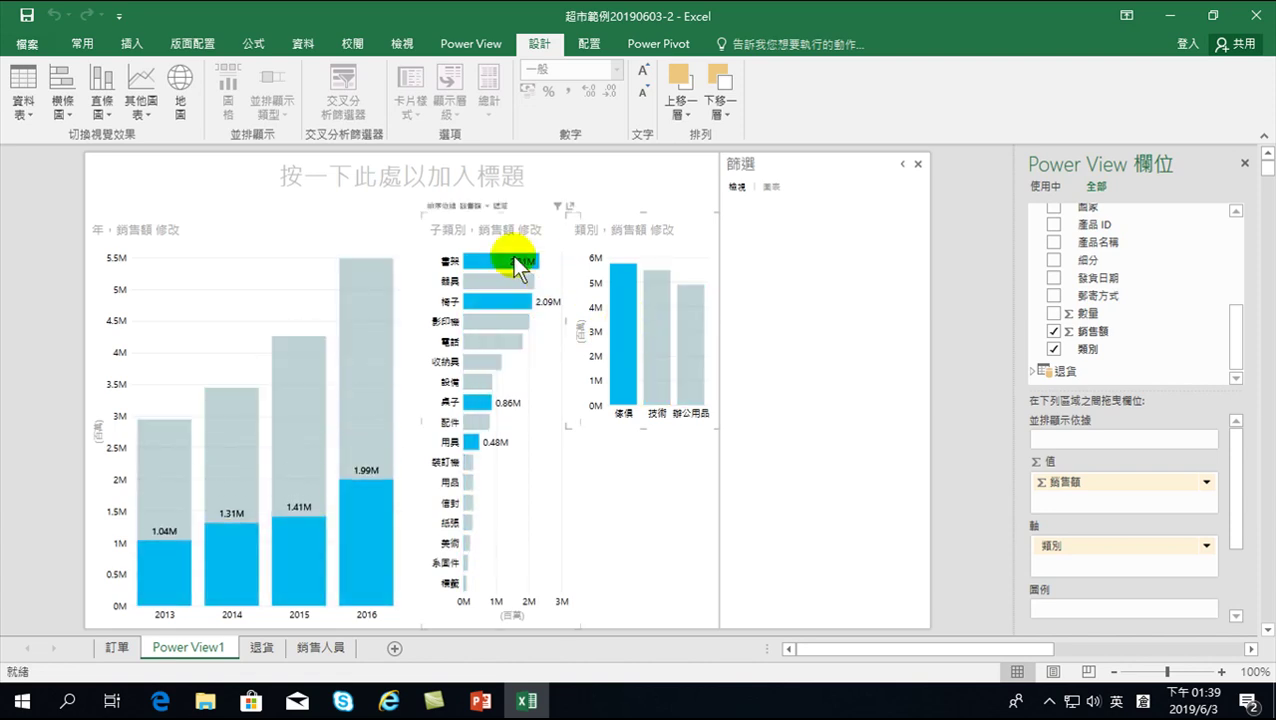
mouse_move(470, 270)
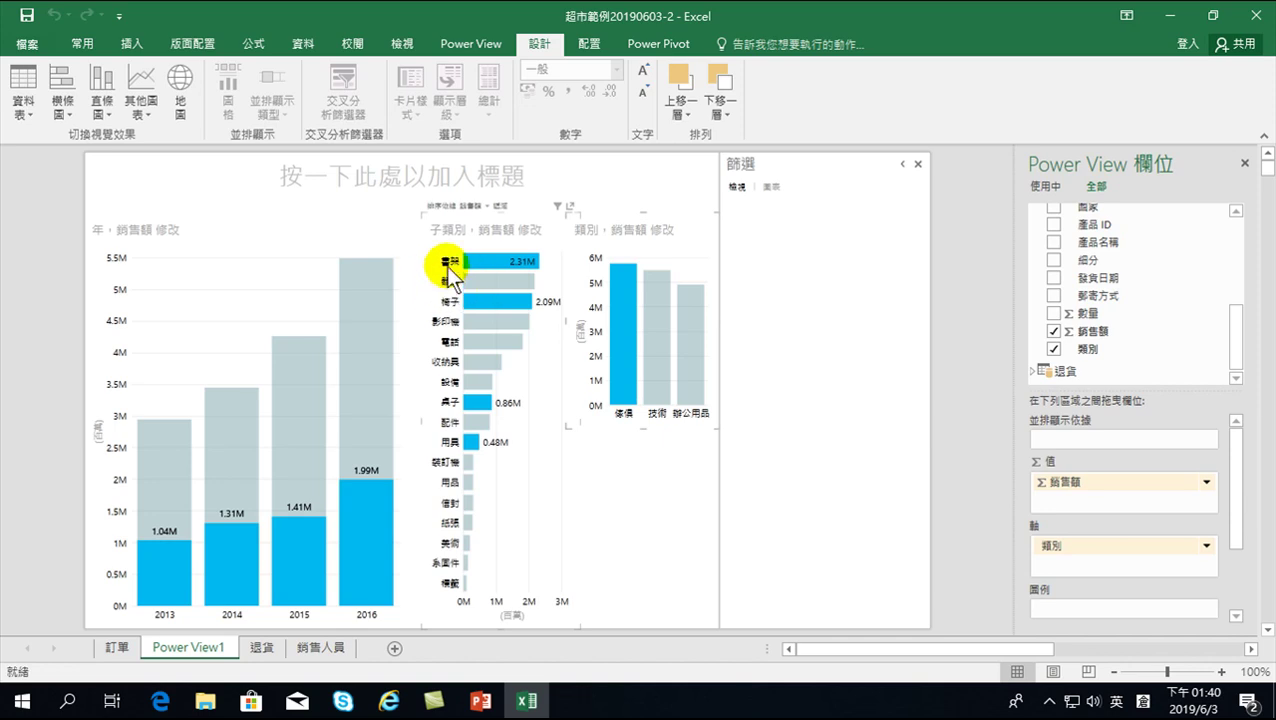
left_click(378, 507)
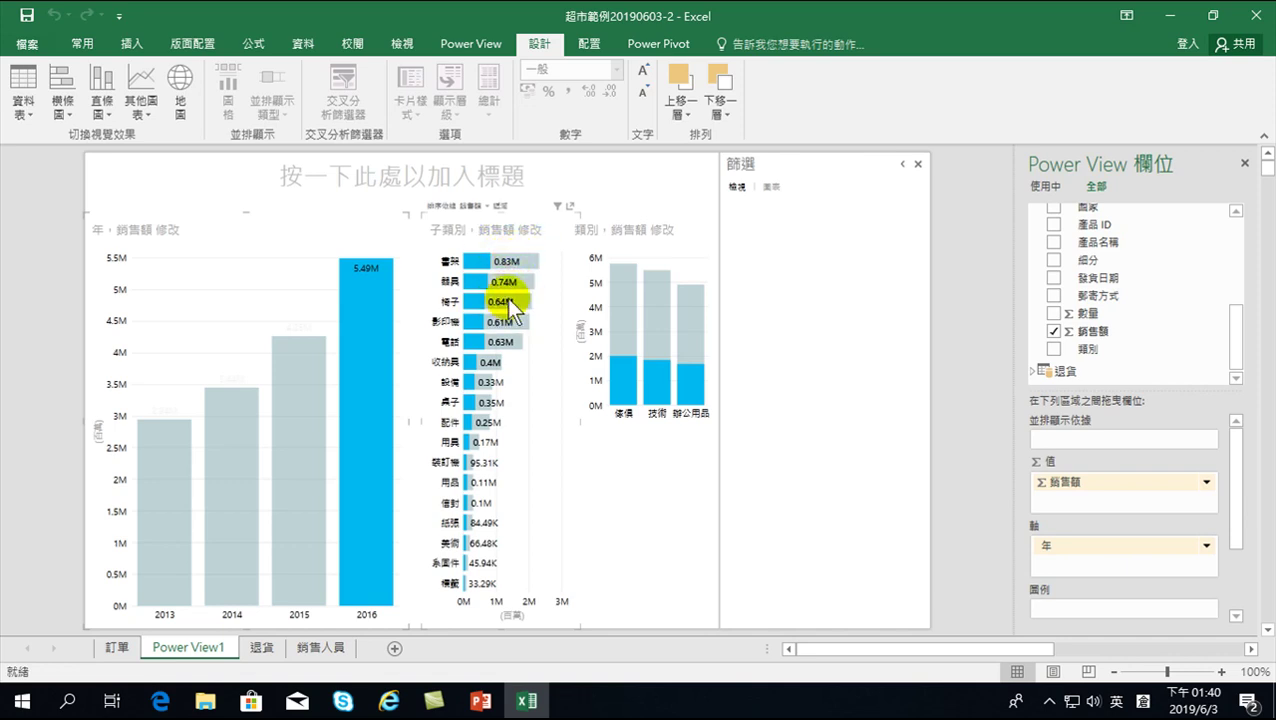
- Leave the report cross-filtered to 2016 sales and save the workbook
left_click(292, 396)
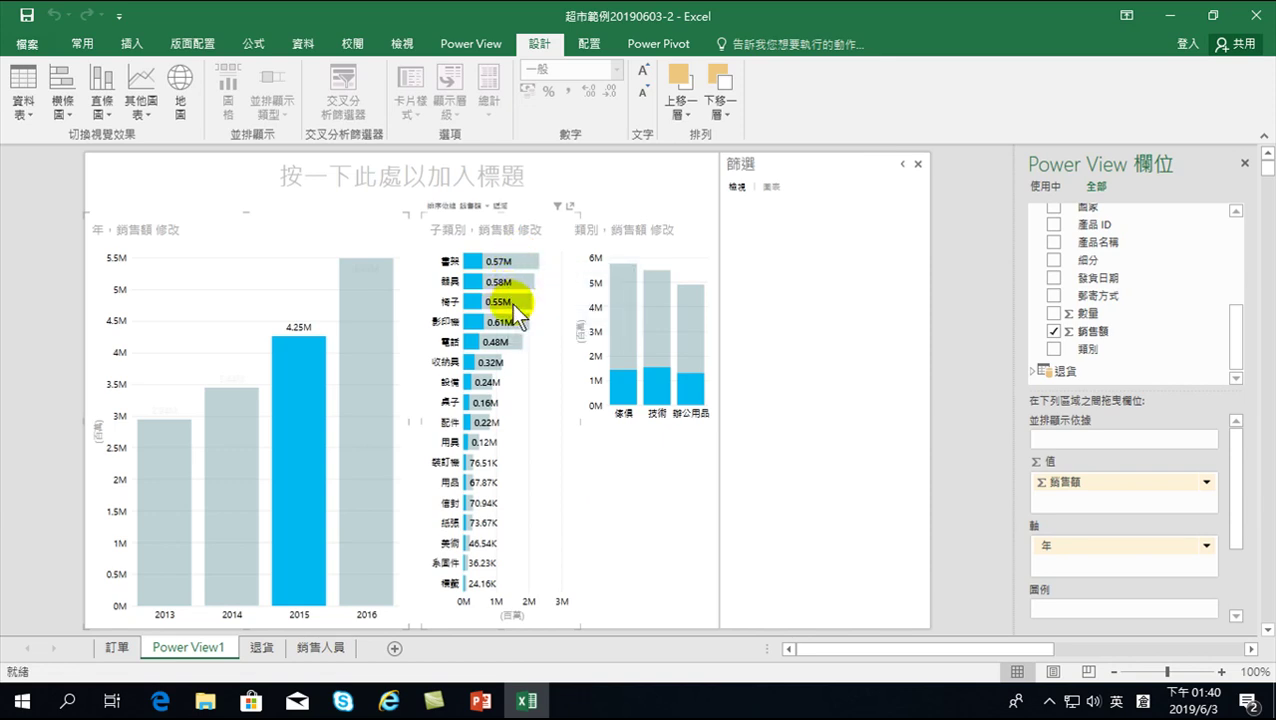
mouse_move(512, 306)
mouse_move(276, 408)
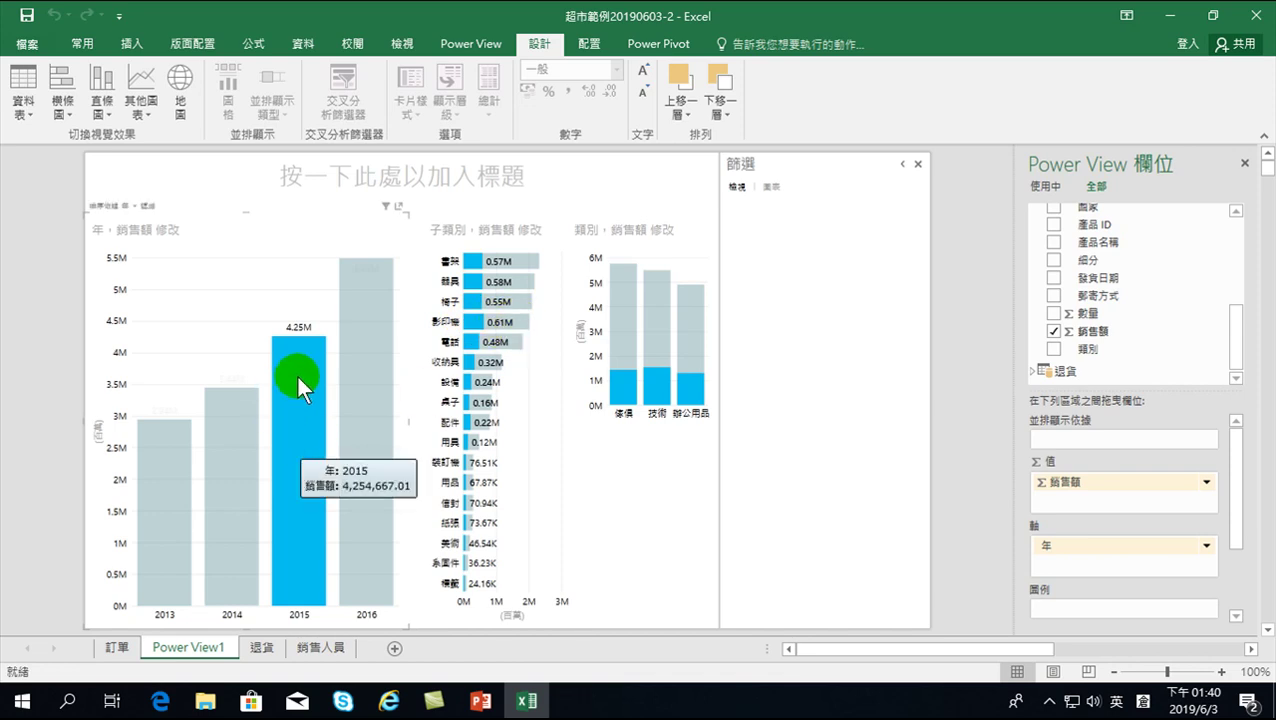
left_click(359, 356)
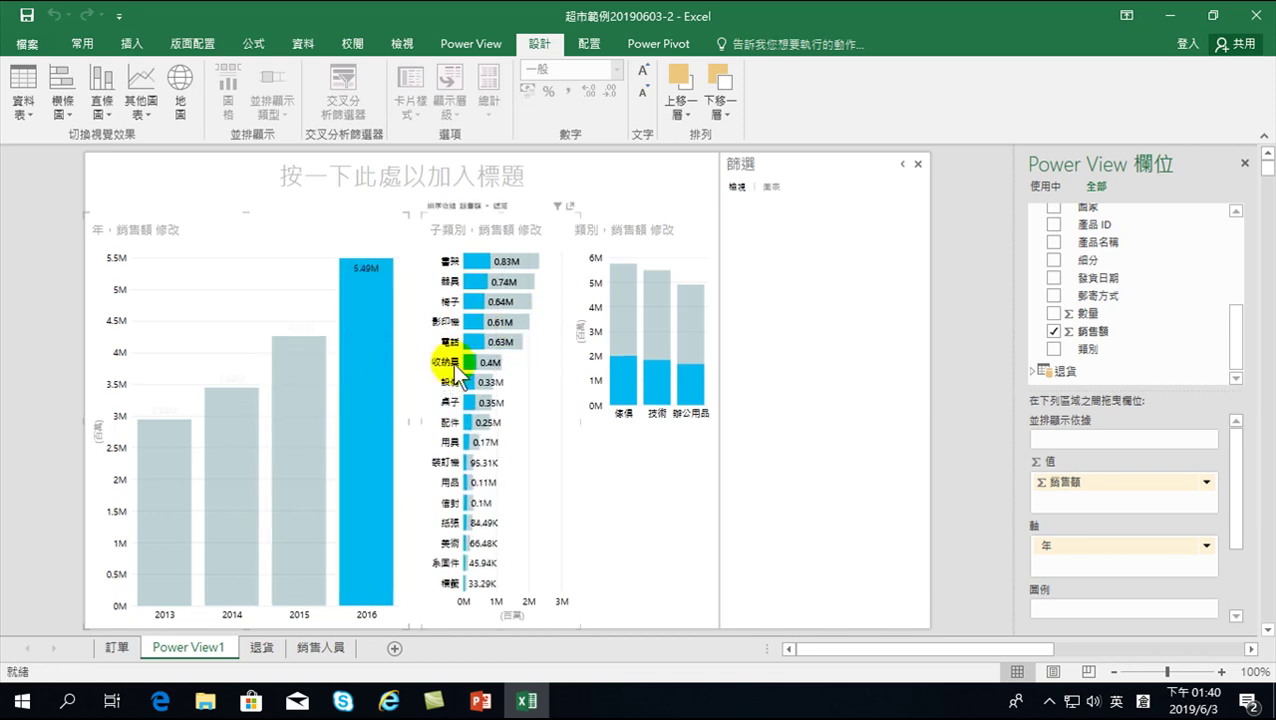
left_click(492, 263)
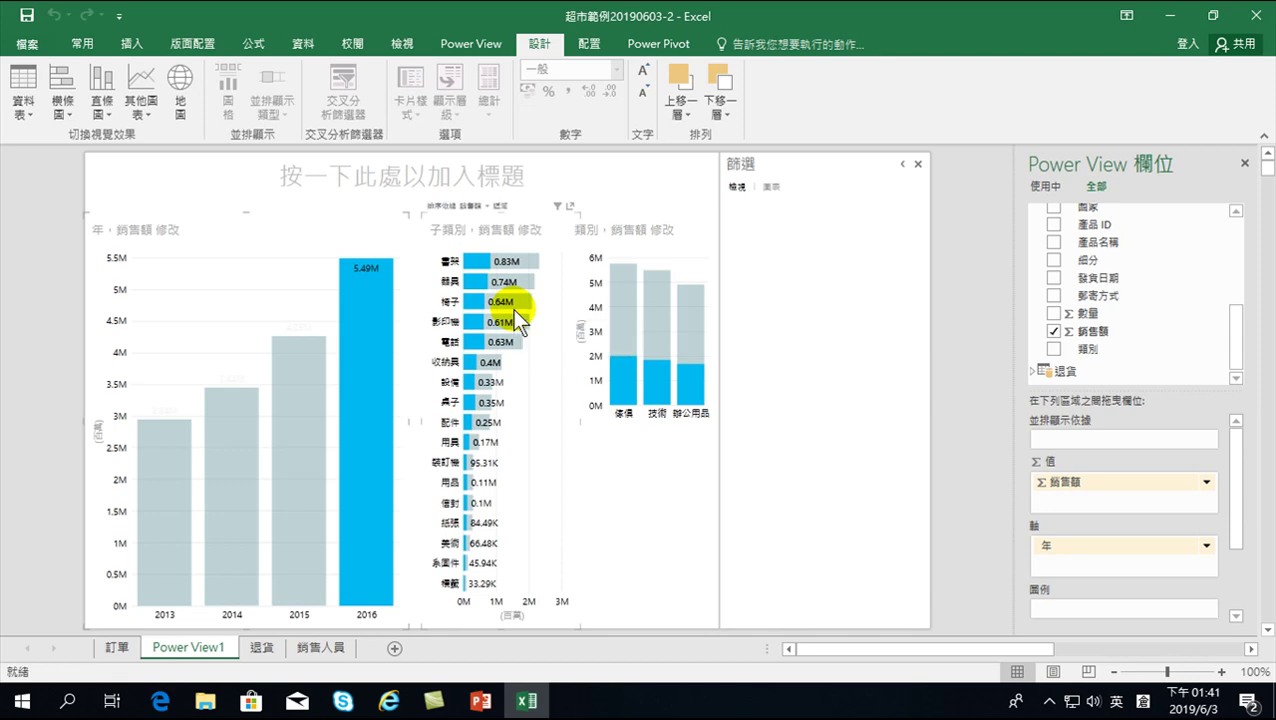
left_click(344, 309)
mouse_move(626, 372)
left_click(27, 16)
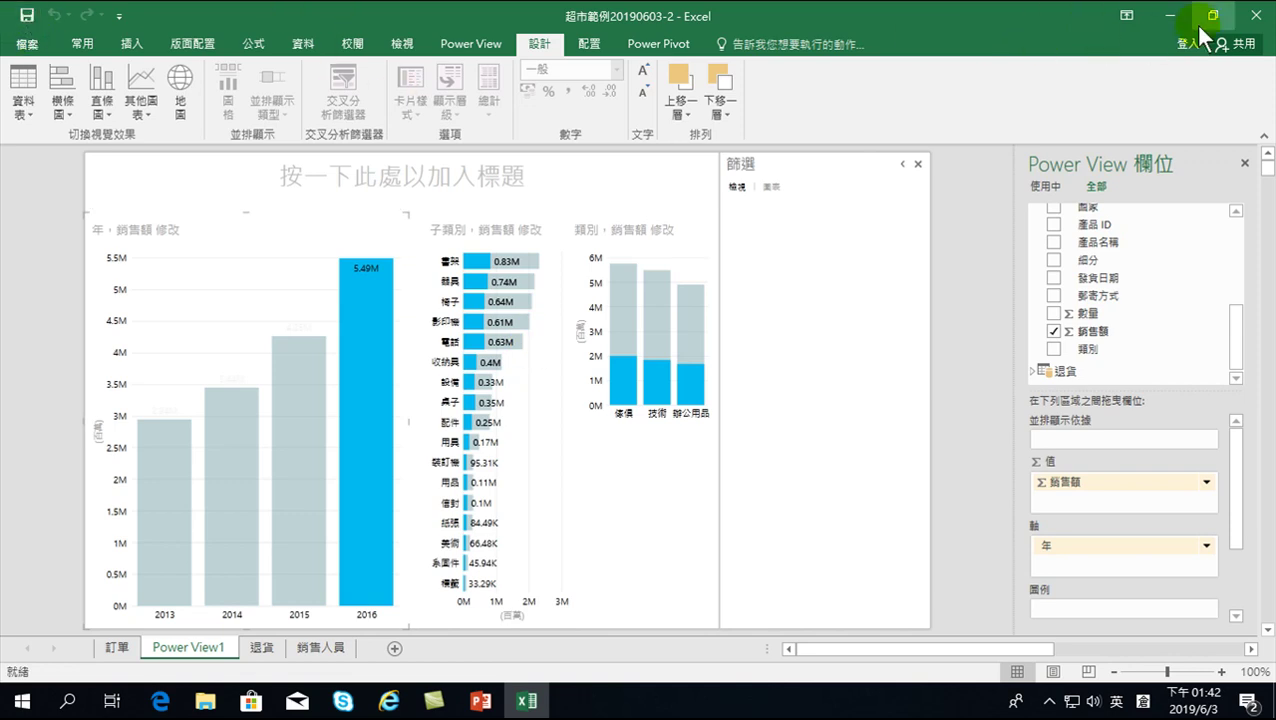
- Close Excel and bring up the Windows Start menu
left_click(1256, 16)
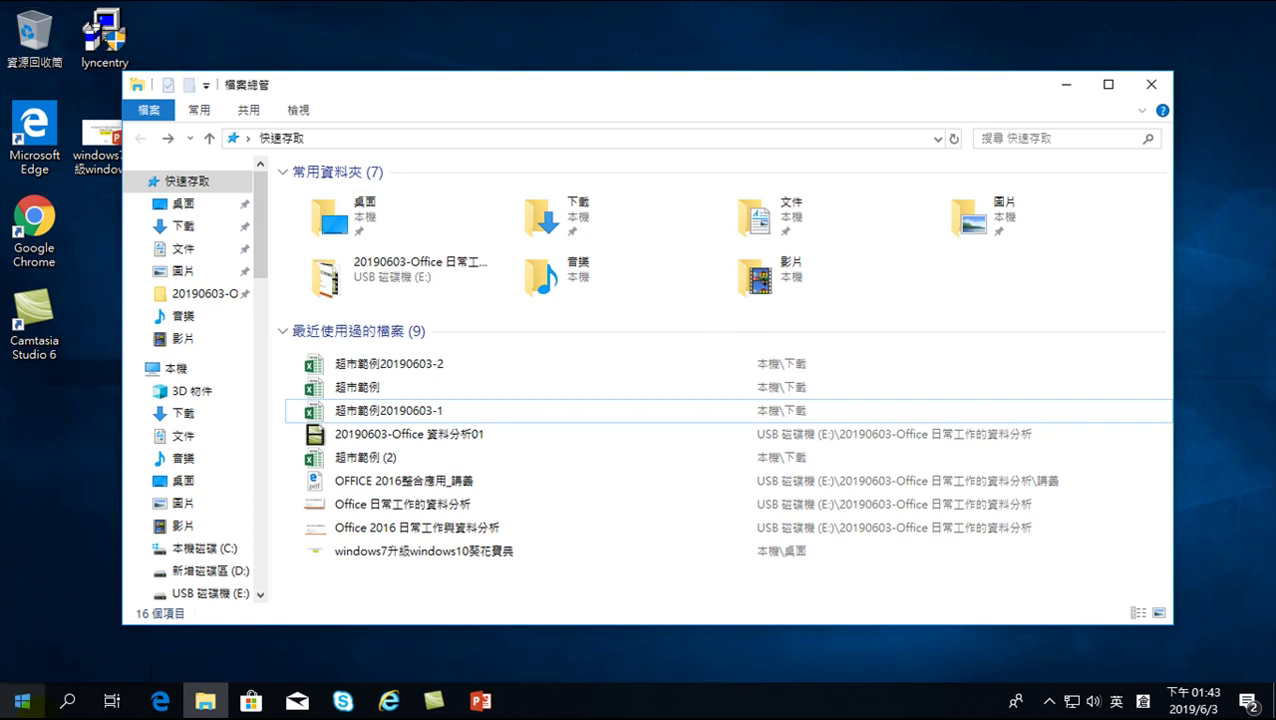
left_click(20, 703)
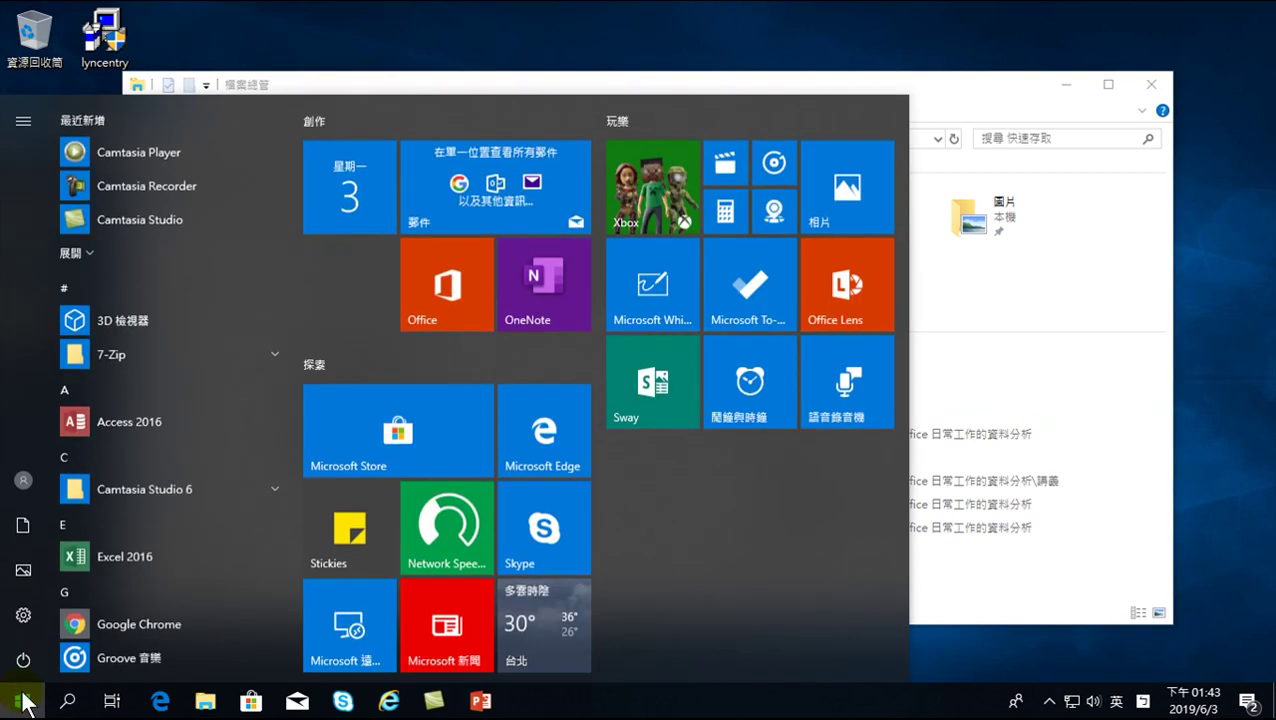
- Open 超市範例.xlsx from the Downloads folder in Excel
left_click(158, 560)
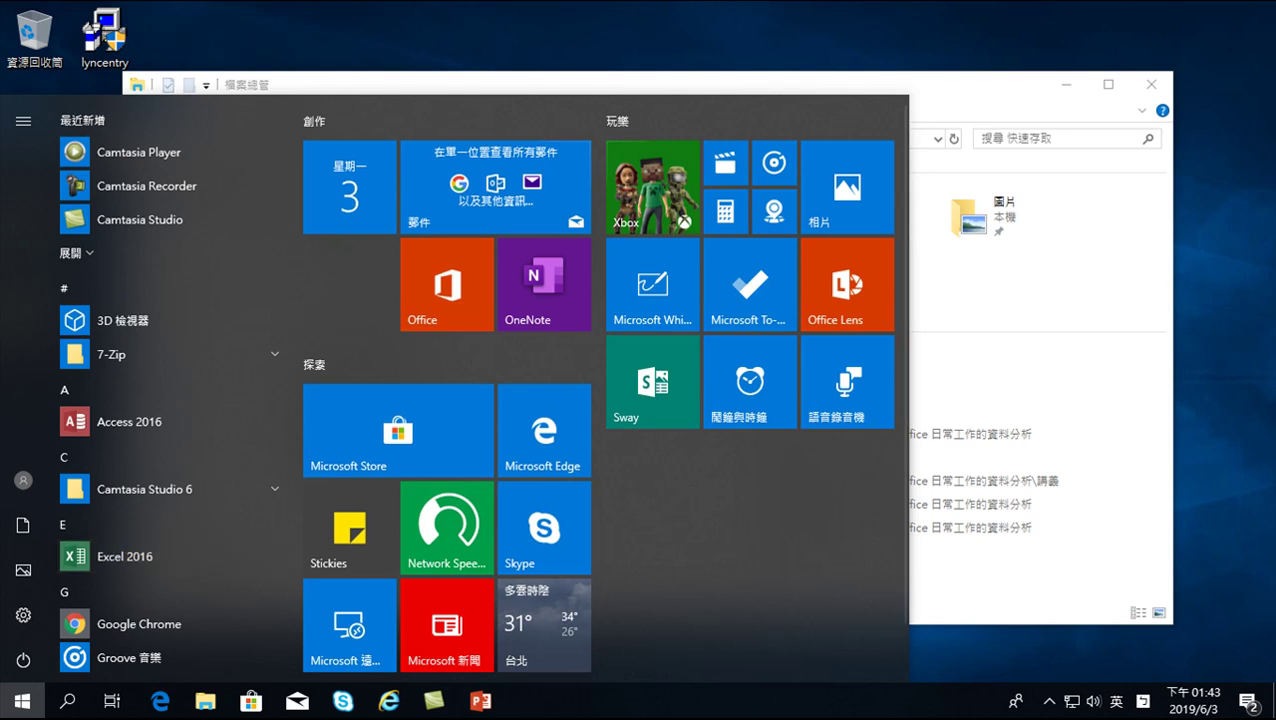
left_click(980, 60)
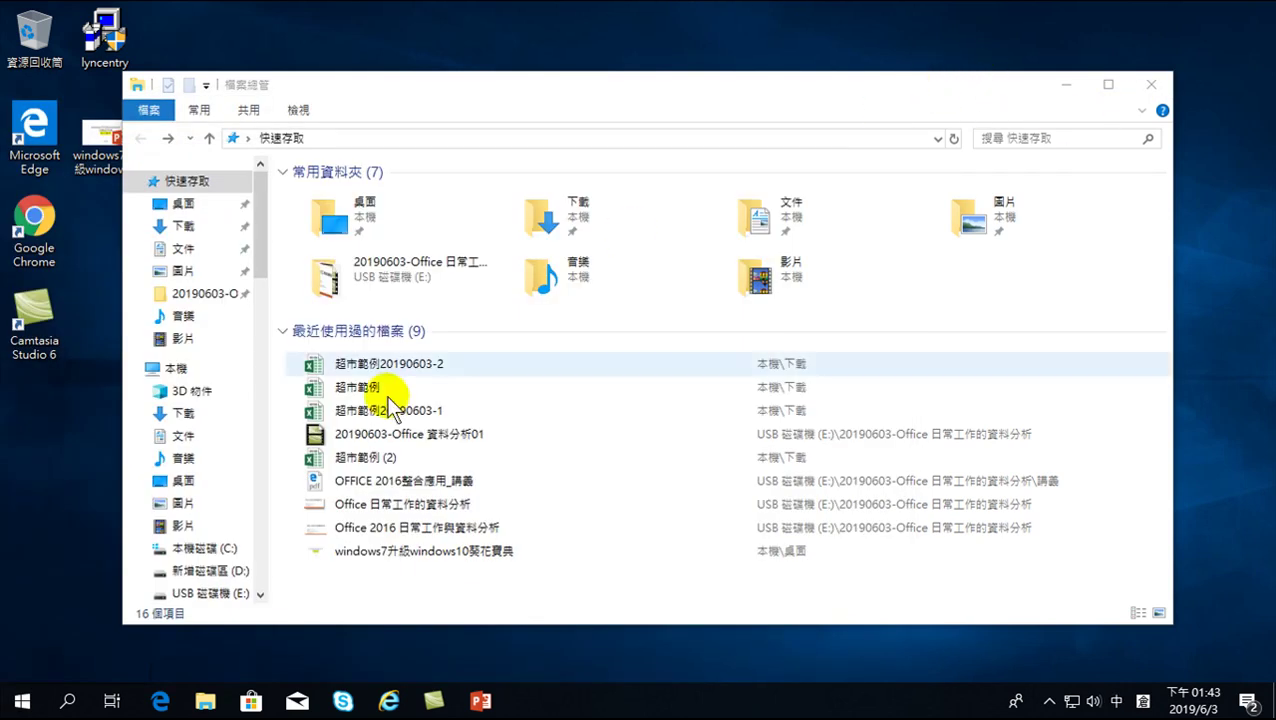
left_click(205, 225)
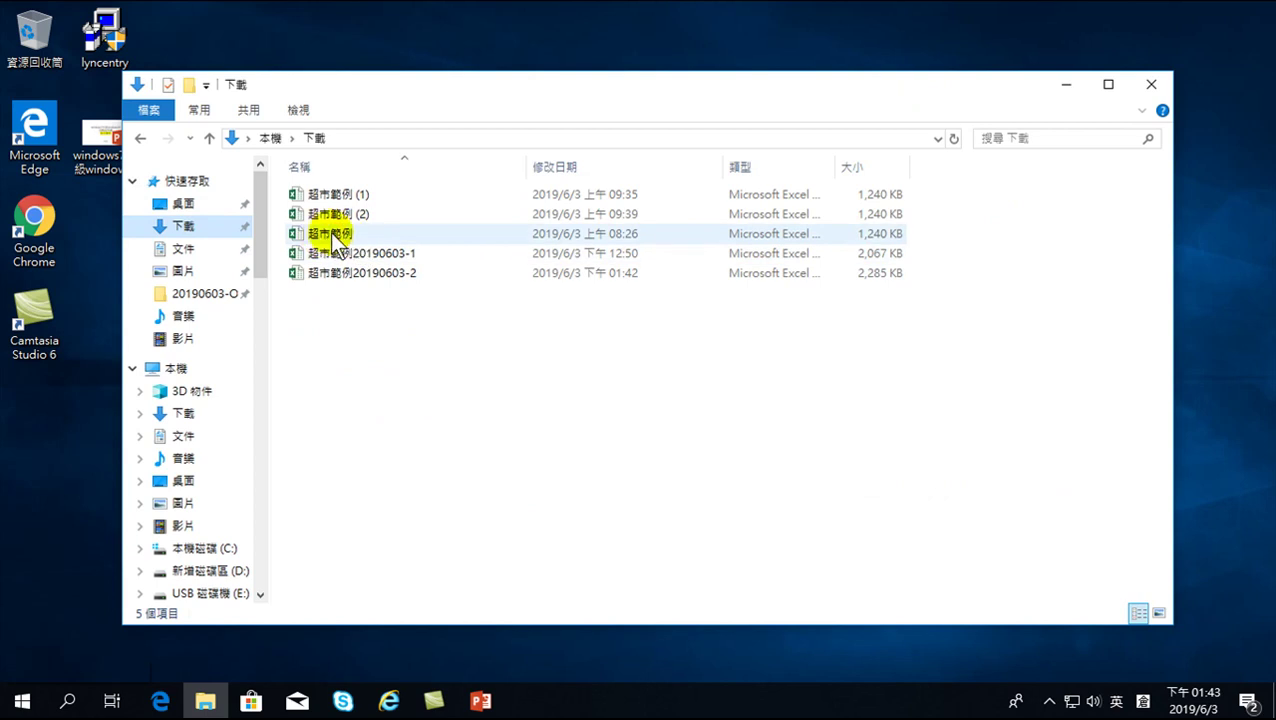
left_click(345, 240)
double_click(338, 238)
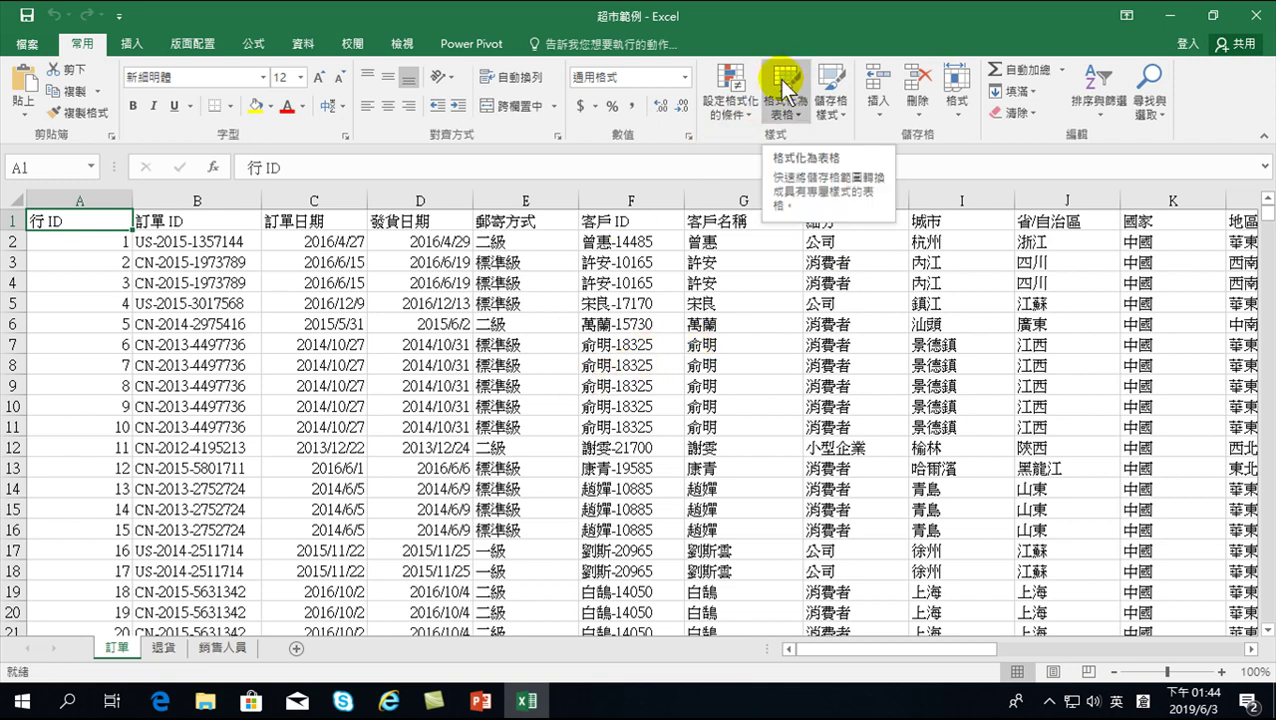
- Format the order data on the 訂單 sheet as a styled table with a header row
left_click(85, 43)
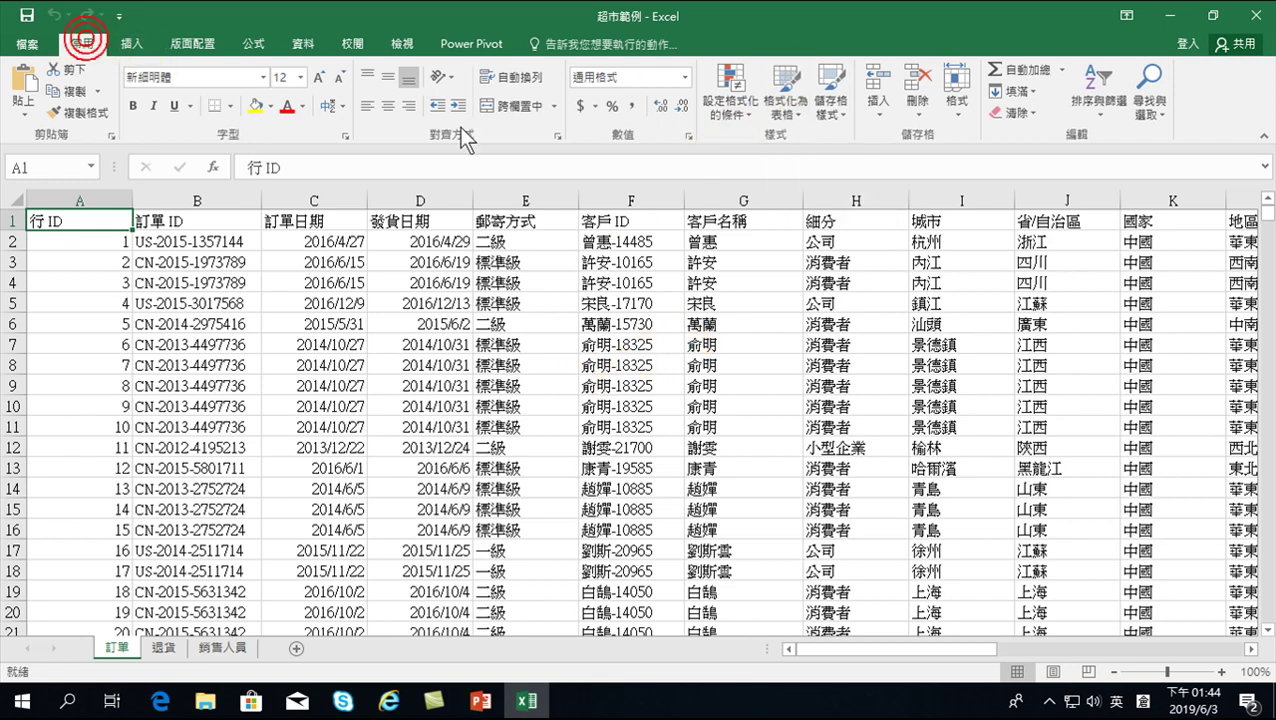
left_click(787, 92)
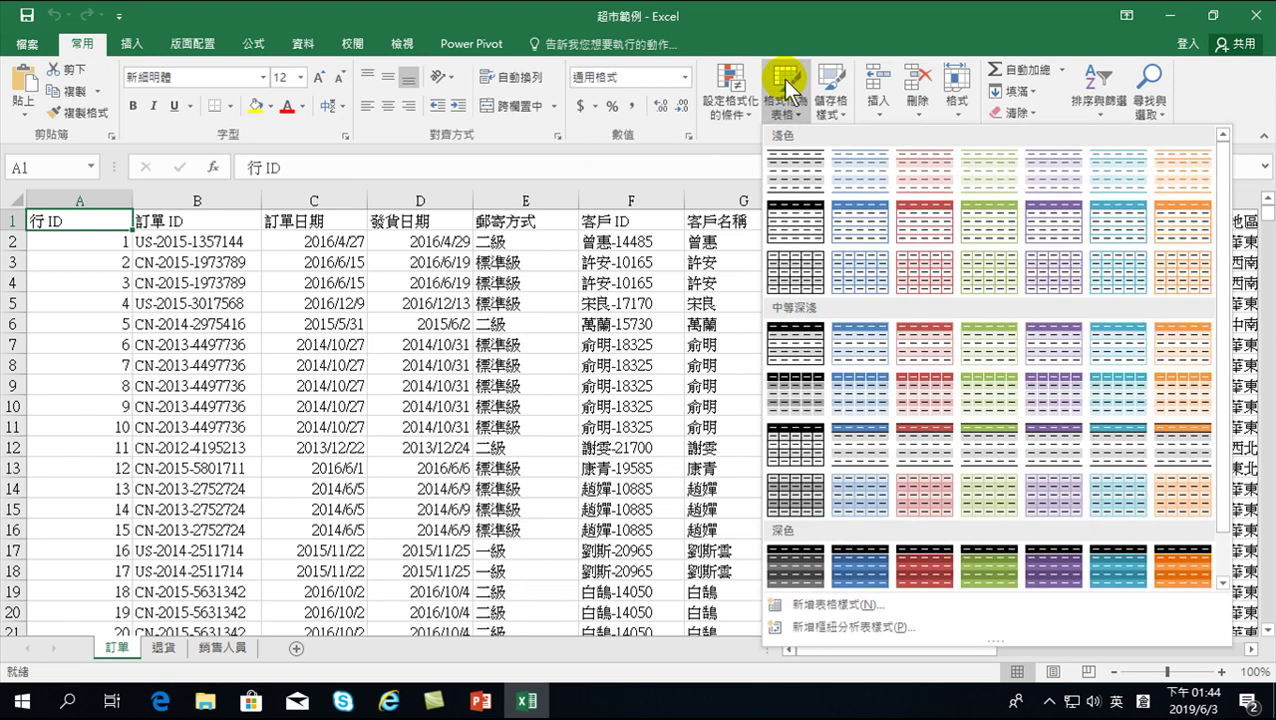
left_click(859, 219)
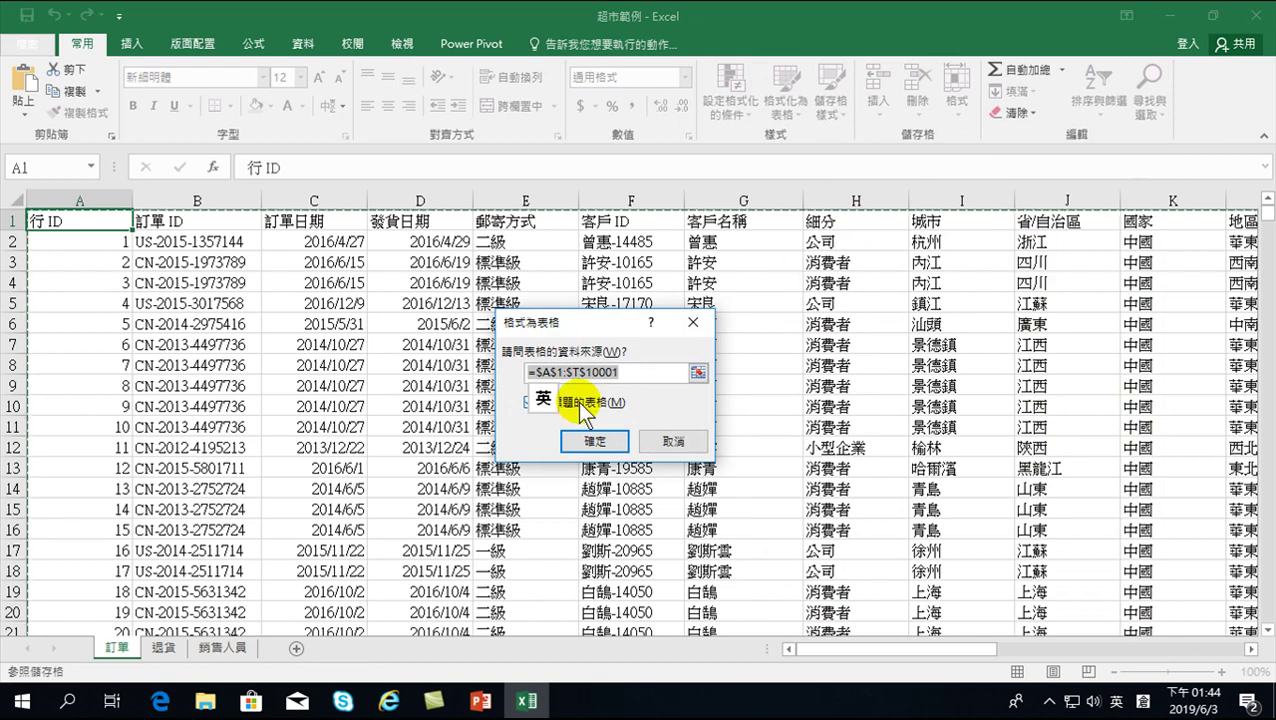
left_click(630, 372)
left_click(538, 404)
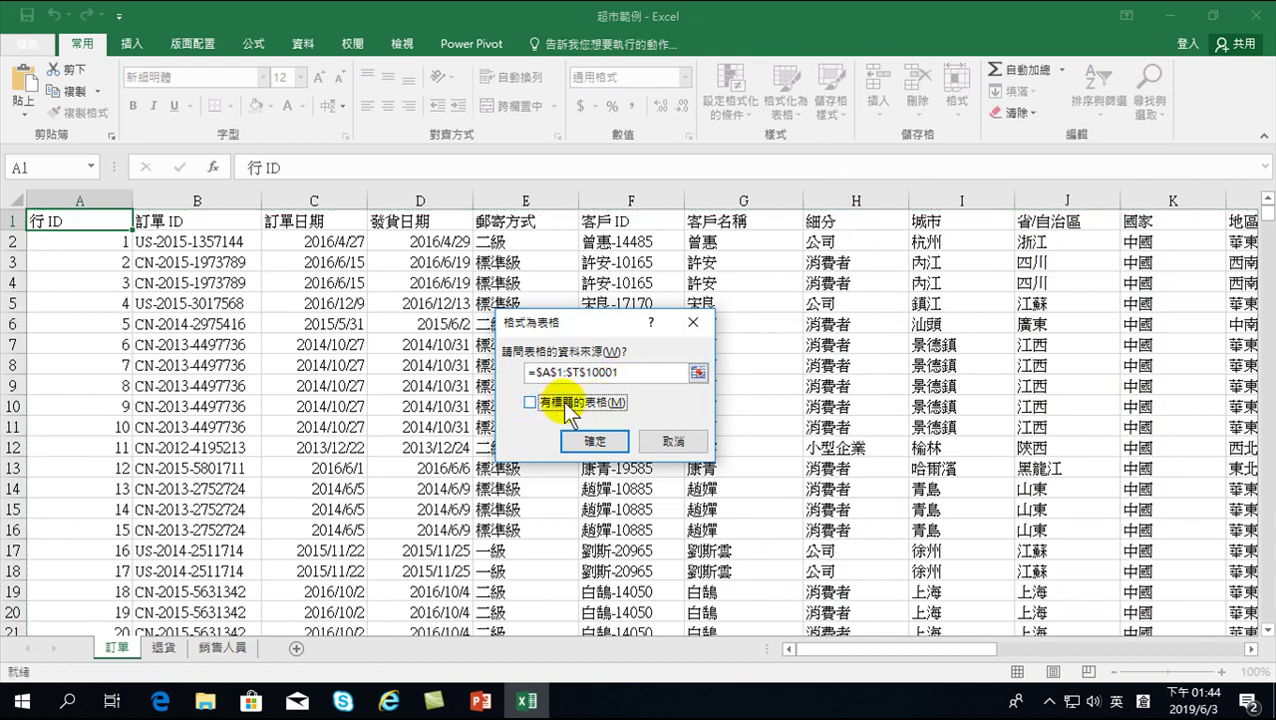
left_click(530, 403)
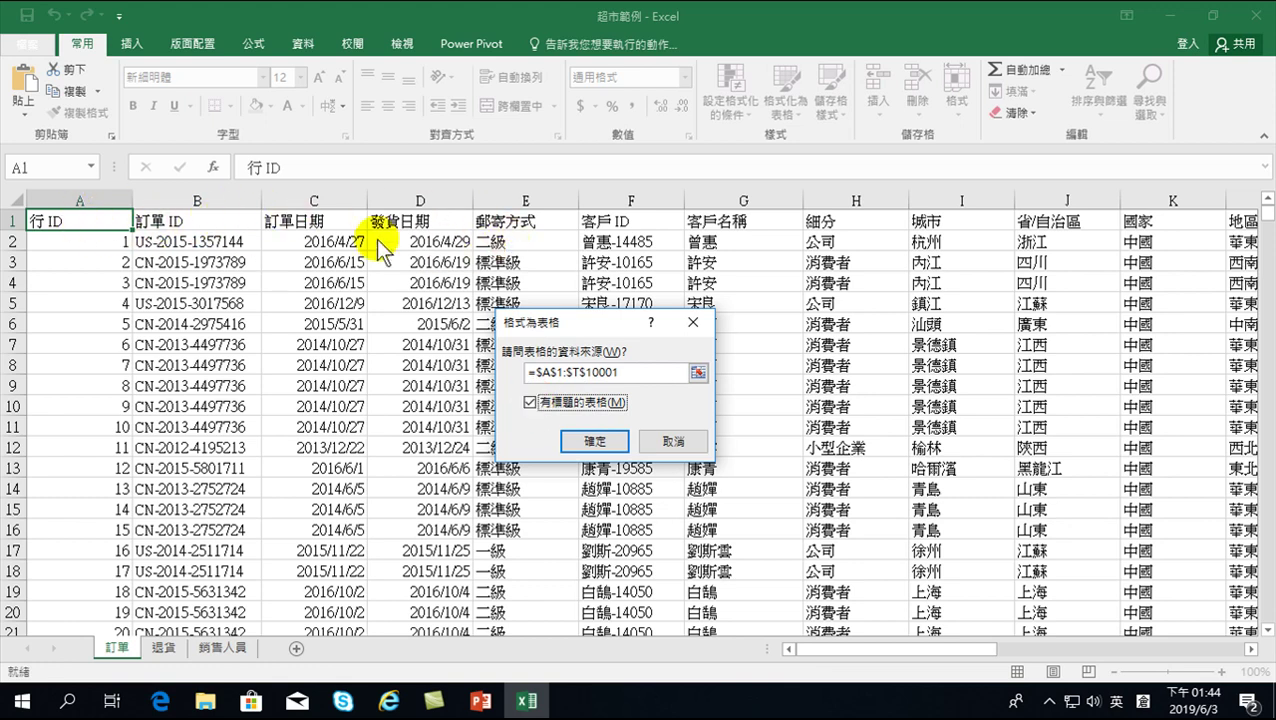
left_click(594, 441)
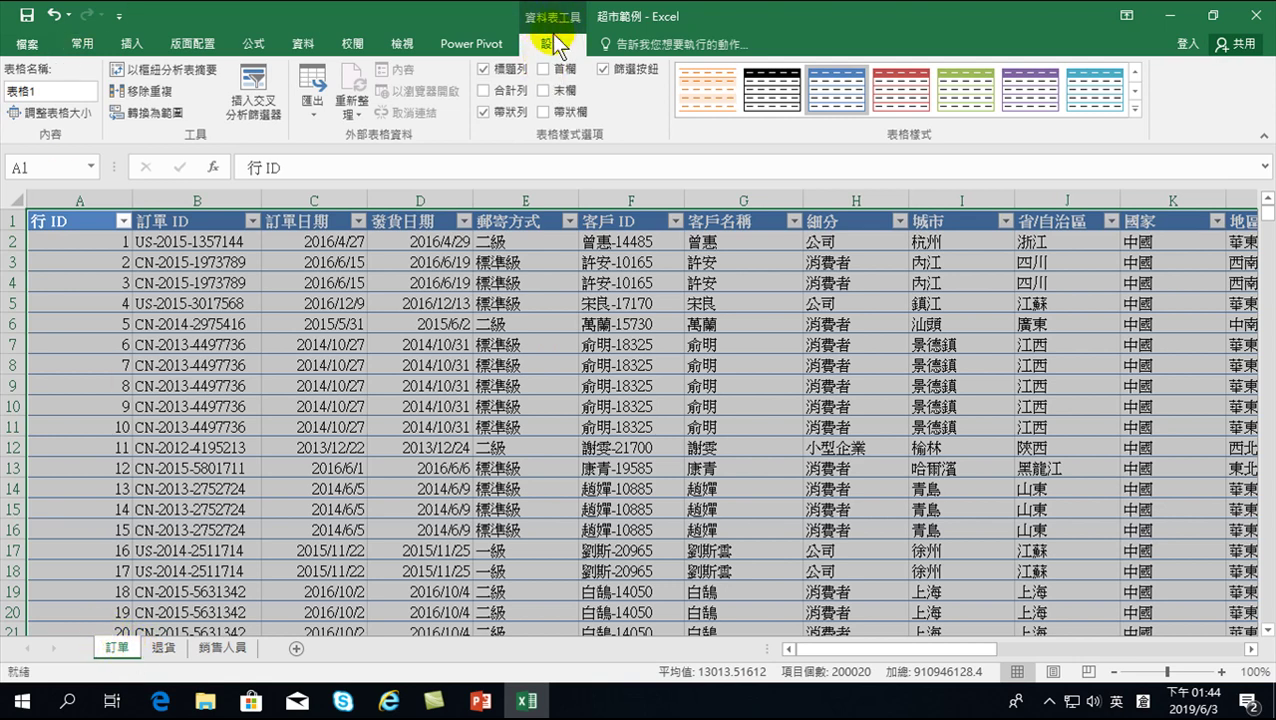
- Rename the order table from 表格1 to 訂單
left_click(62, 91)
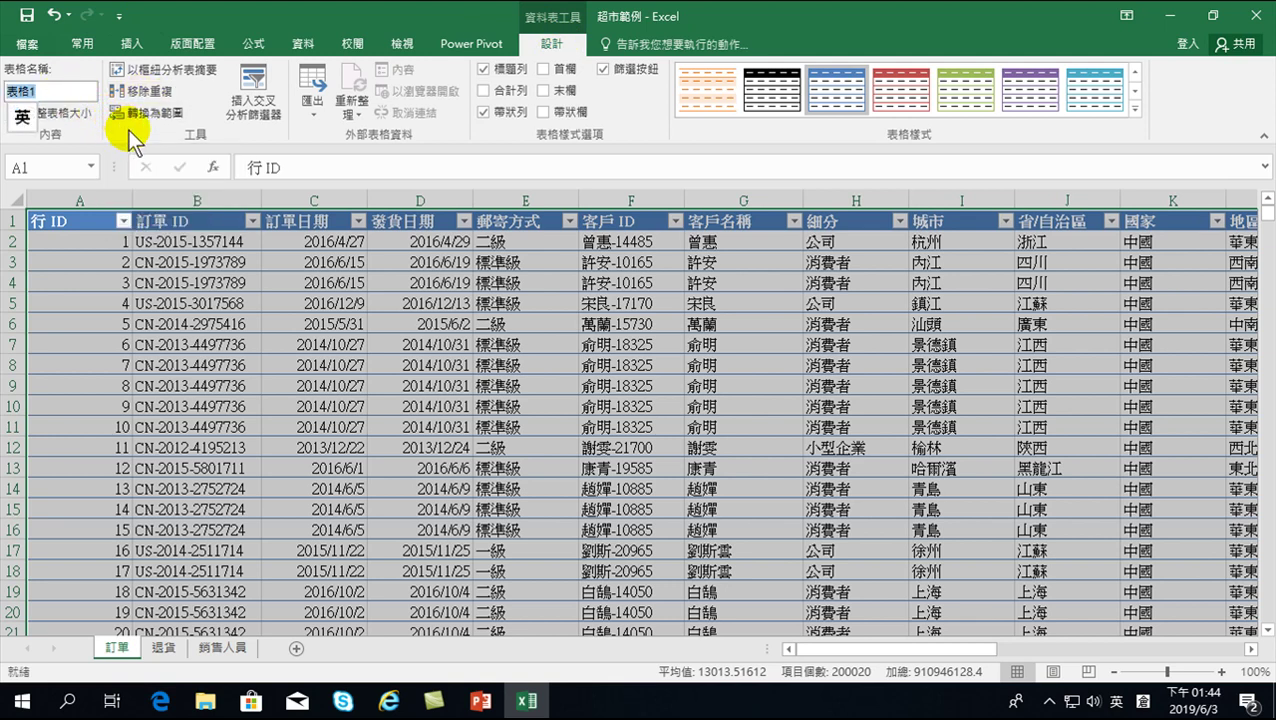
key("shift")
type("訂ㄉㄢ")
key("space")
key("Return")
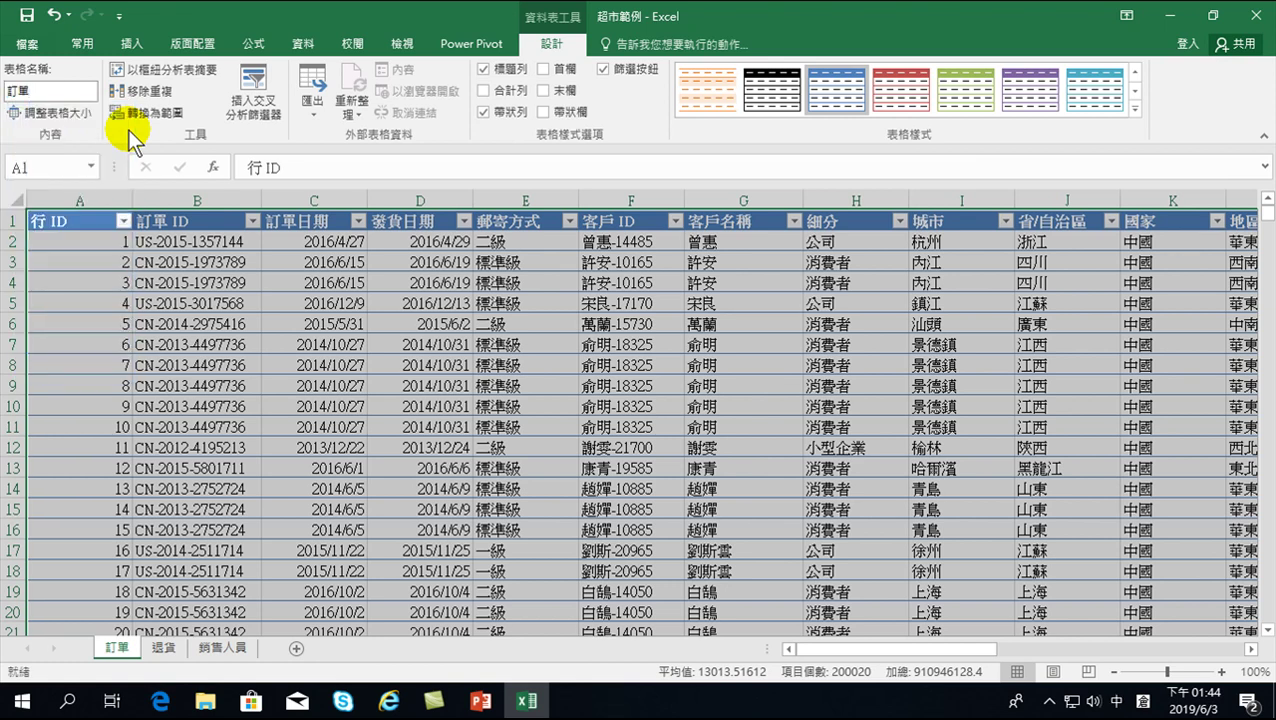
left_click(420, 388)
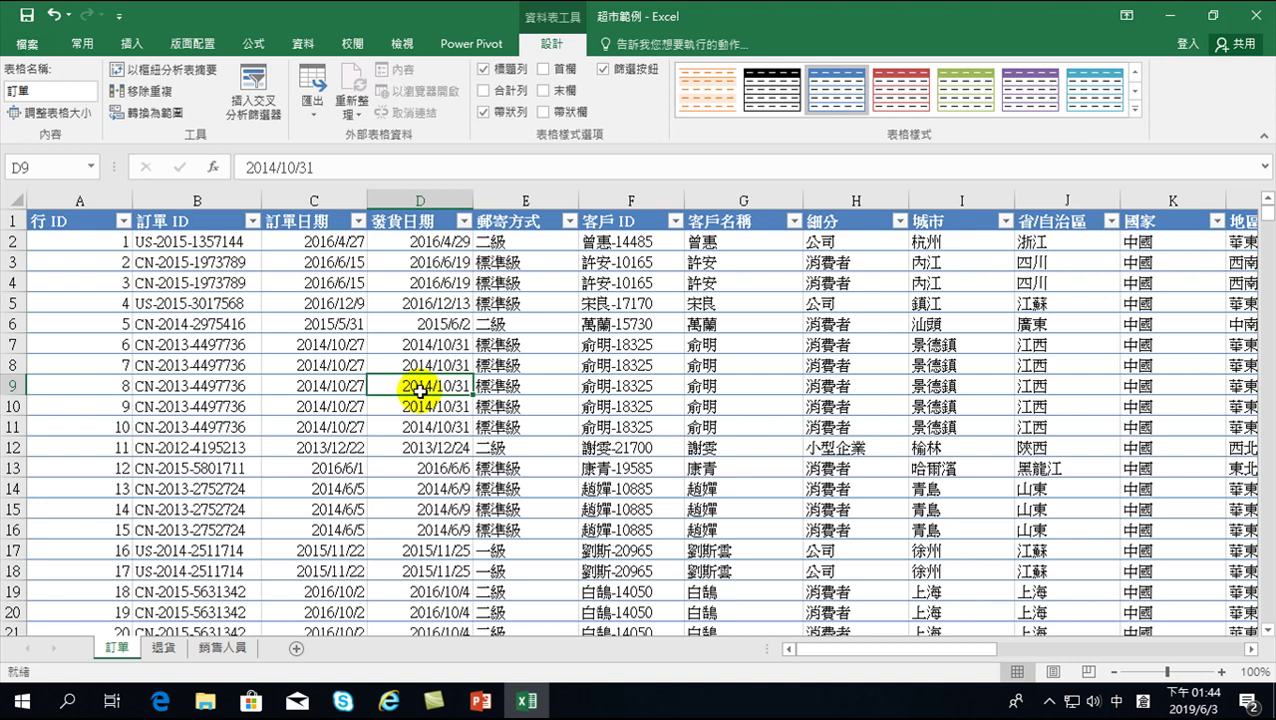
- Format the returns data A1:B297 on the 退貨 sheet as a light red table with headers
left_click(164, 650)
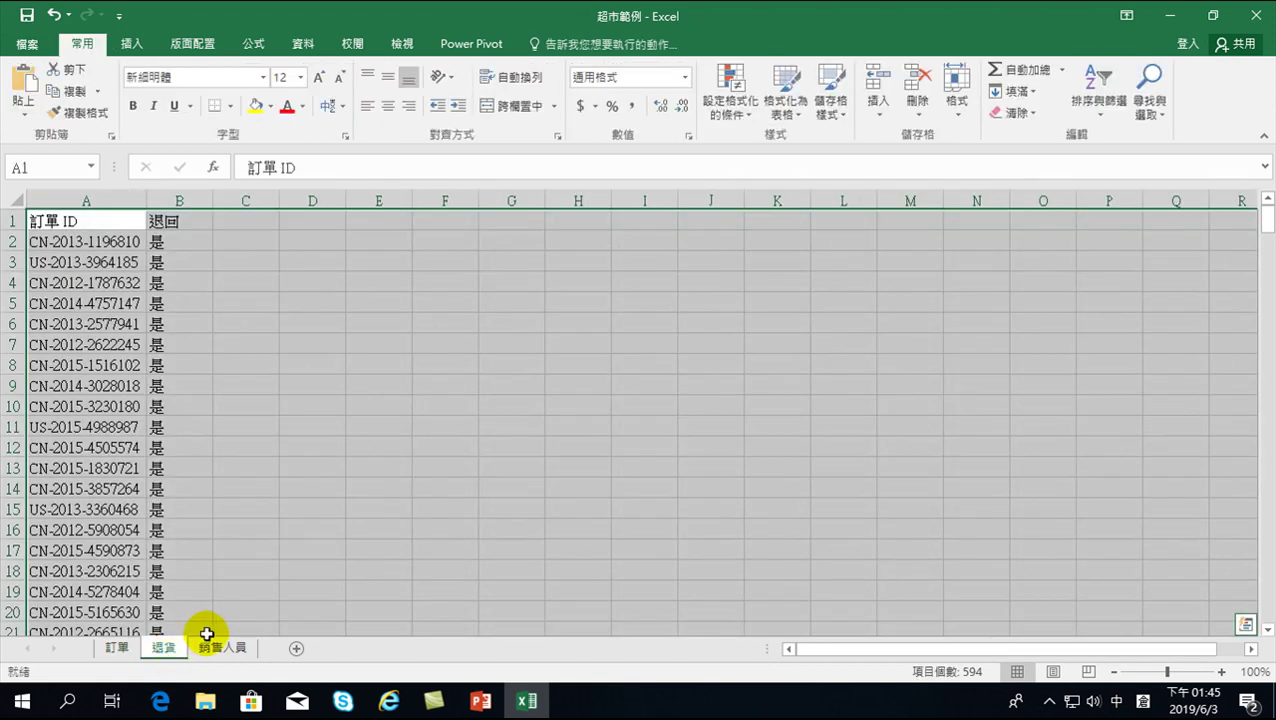
left_click(746, 343)
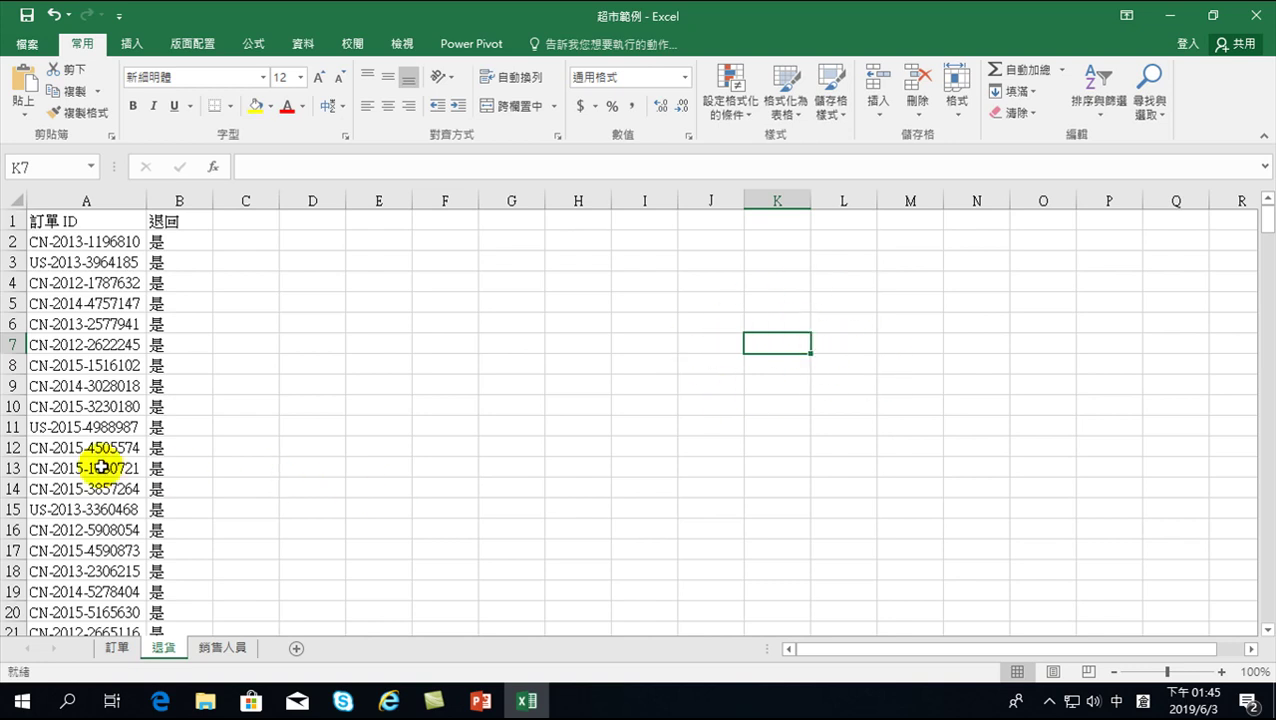
left_click(87, 407)
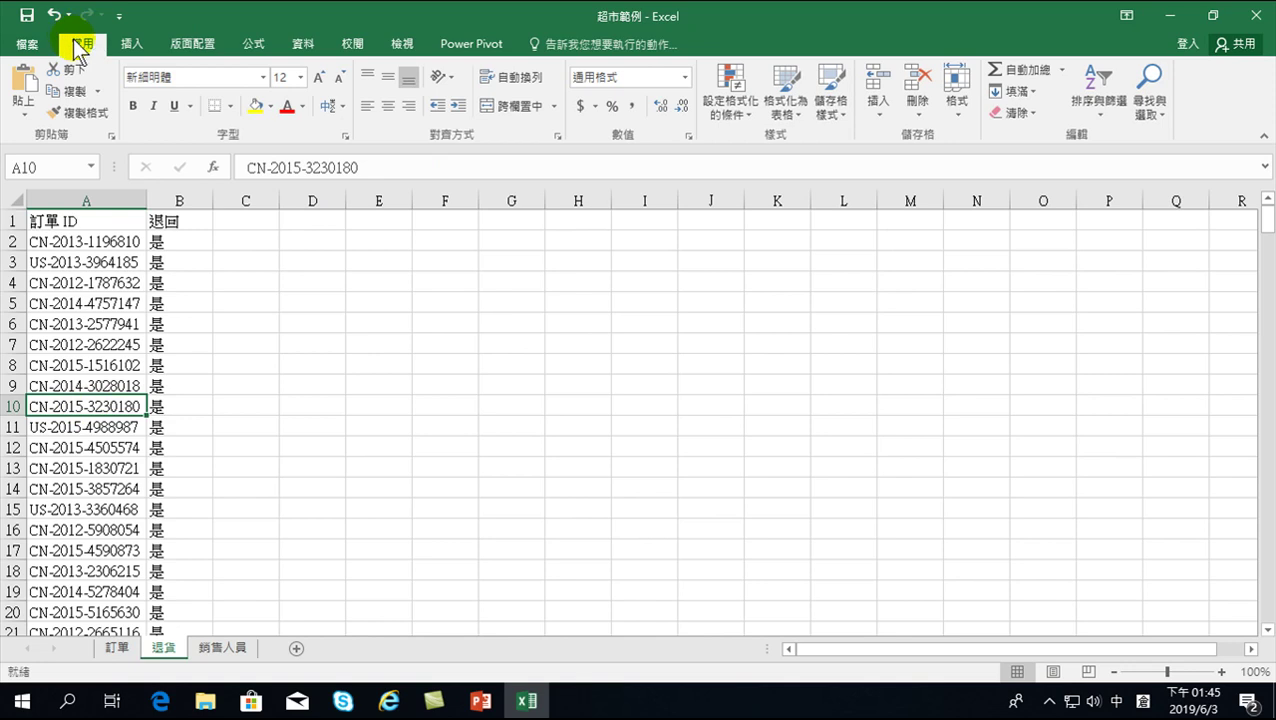
left_click(787, 88)
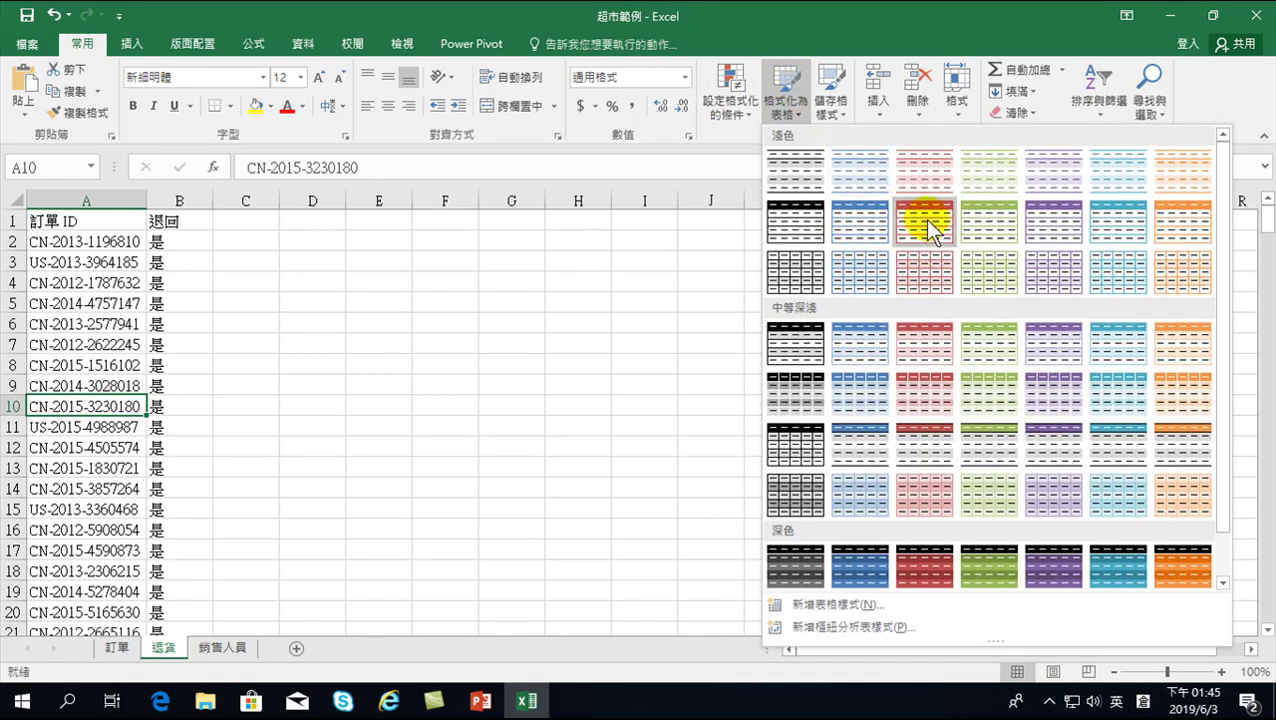
left_click(929, 220)
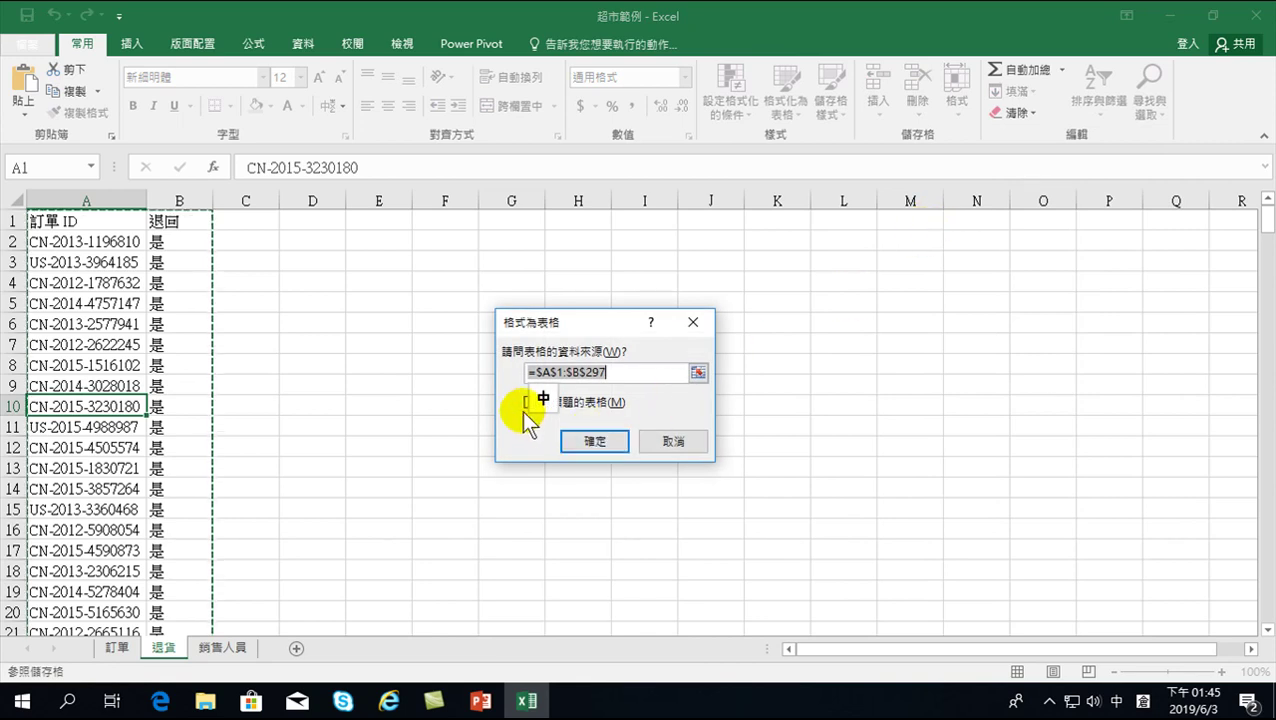
left_click(585, 403)
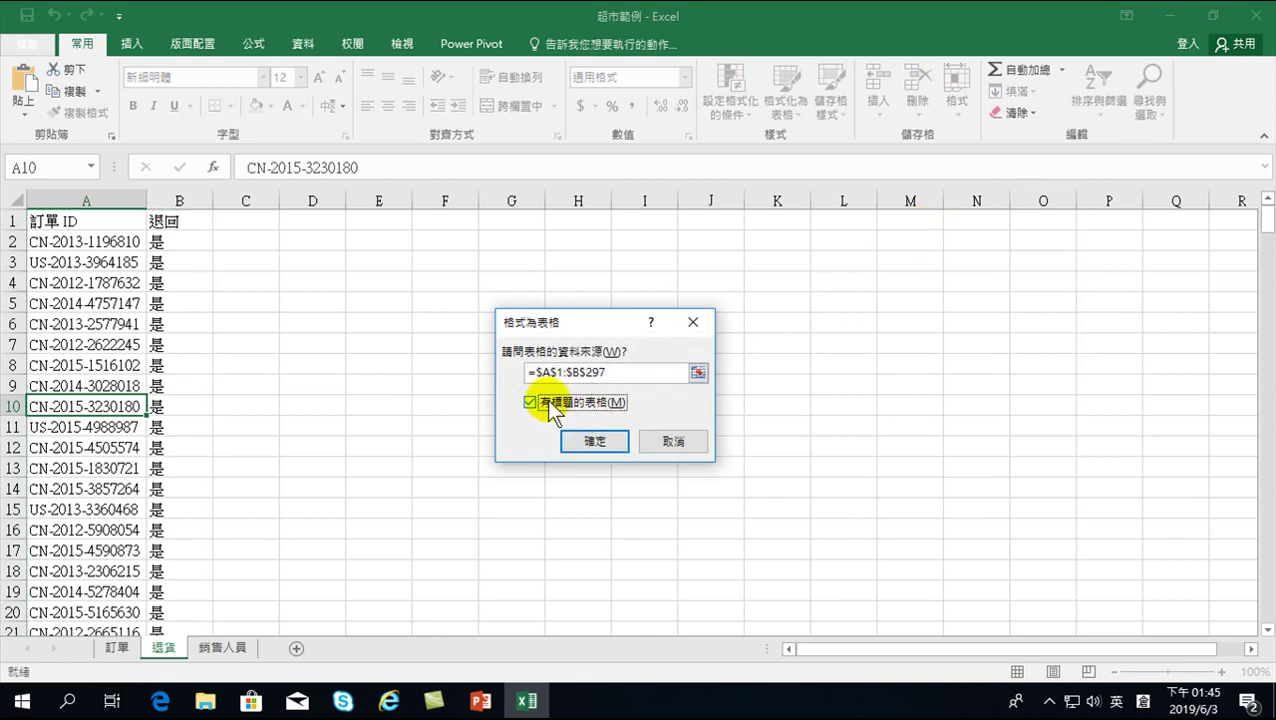
left_click(530, 401)
left_click(530, 402)
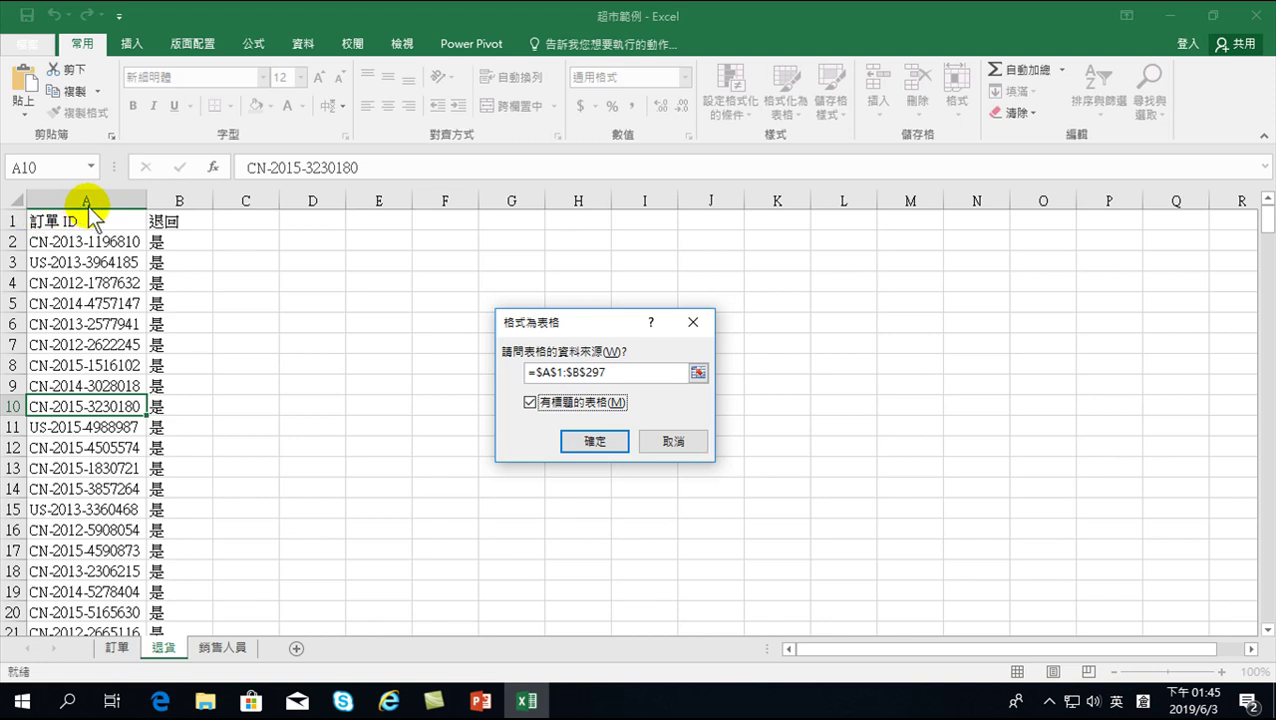
left_click(592, 443)
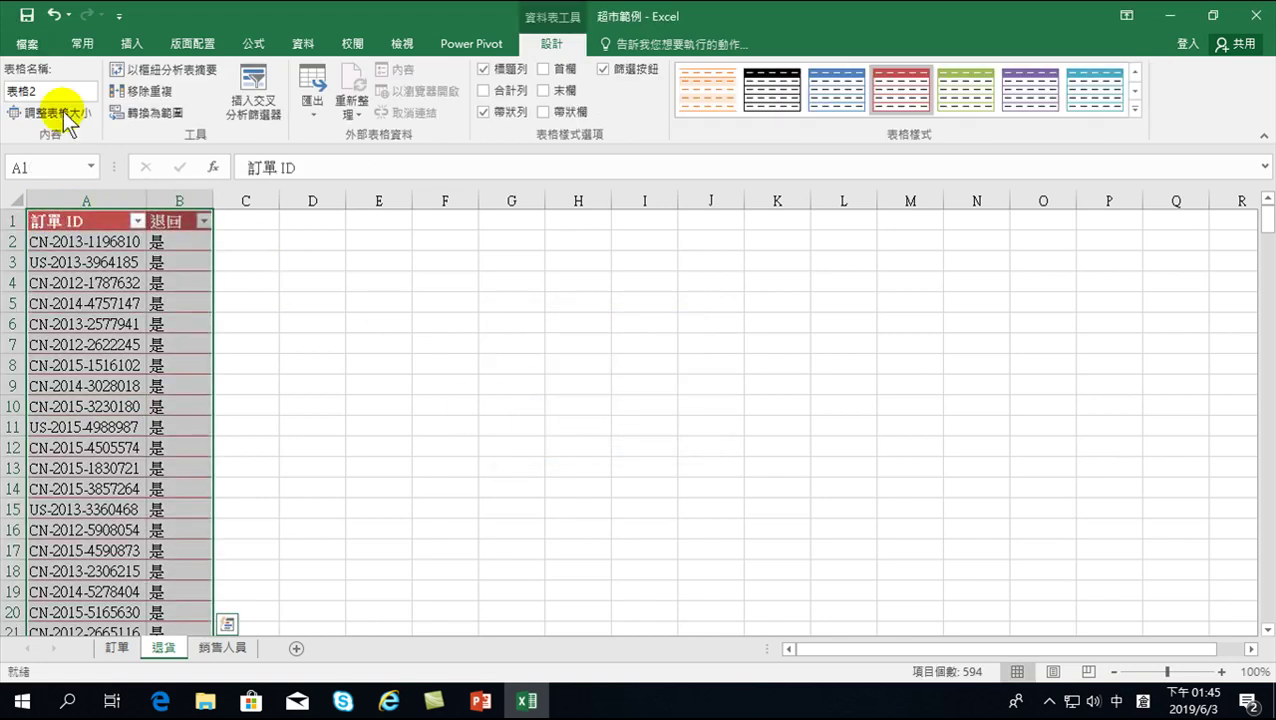
- Rename the returns table from 表格2 to 退貨
left_click(48, 91)
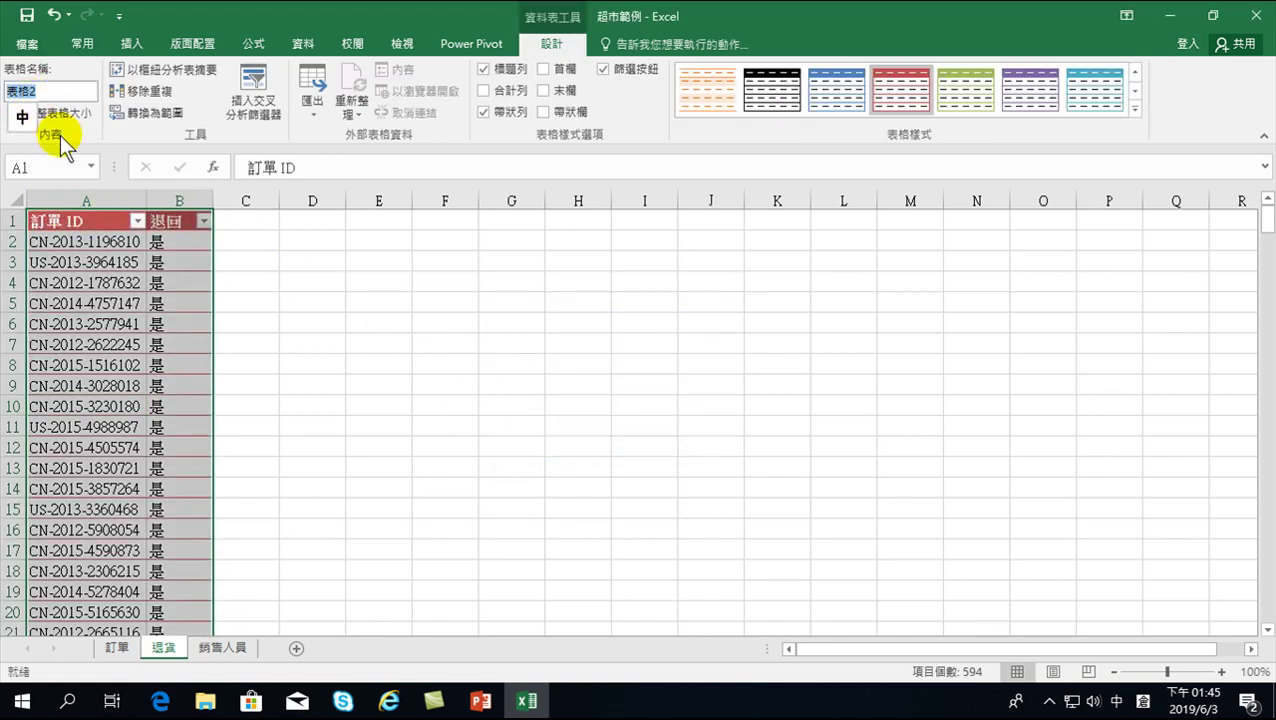
type("退")
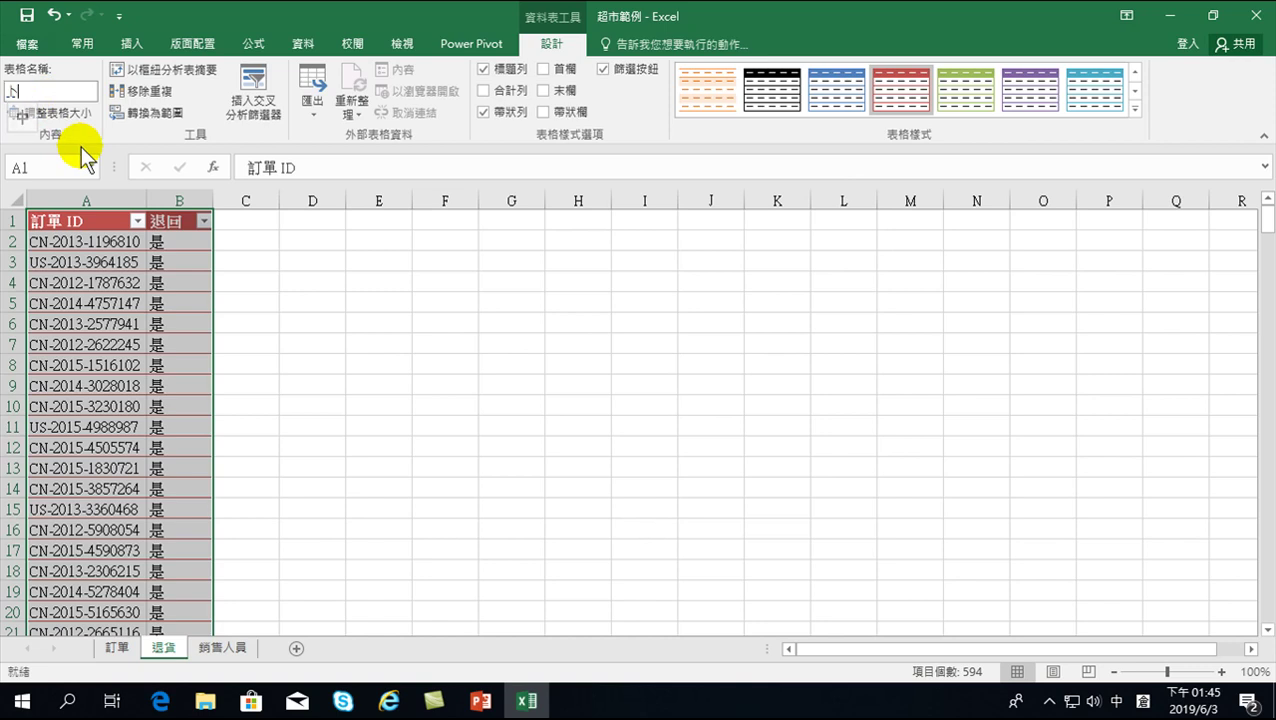
type("人心月")
type("貨")
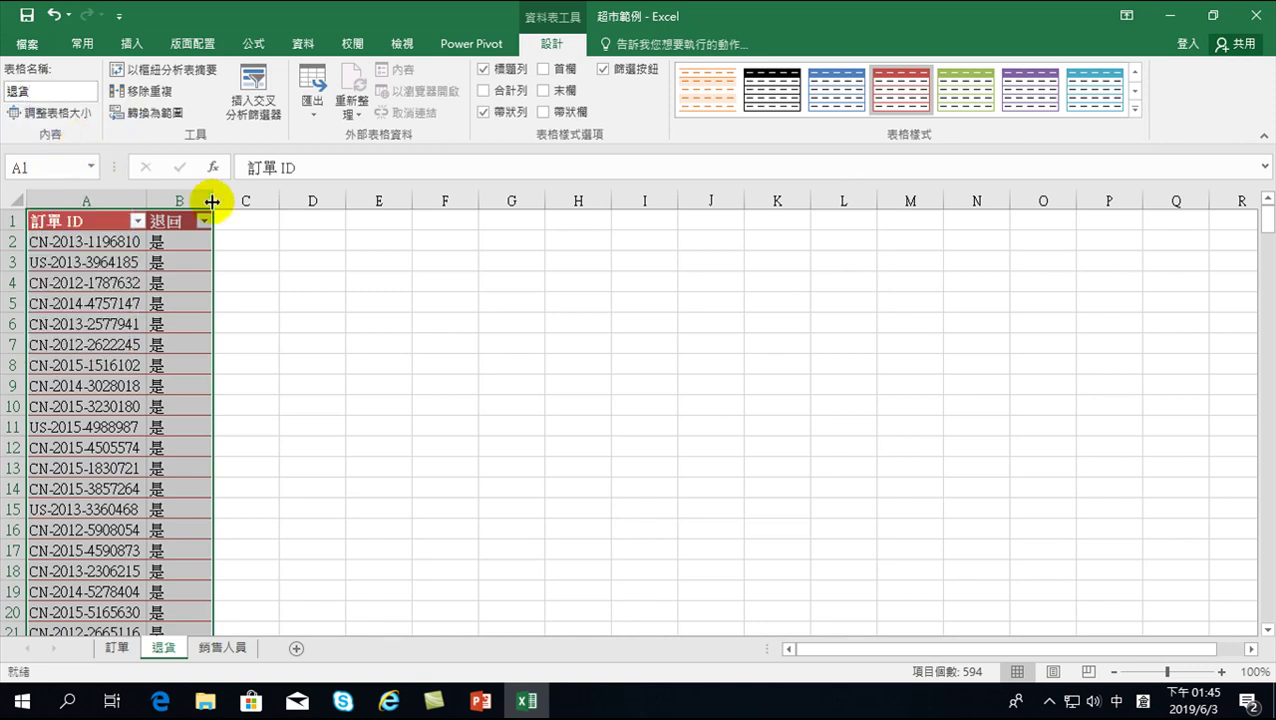
left_click(128, 318)
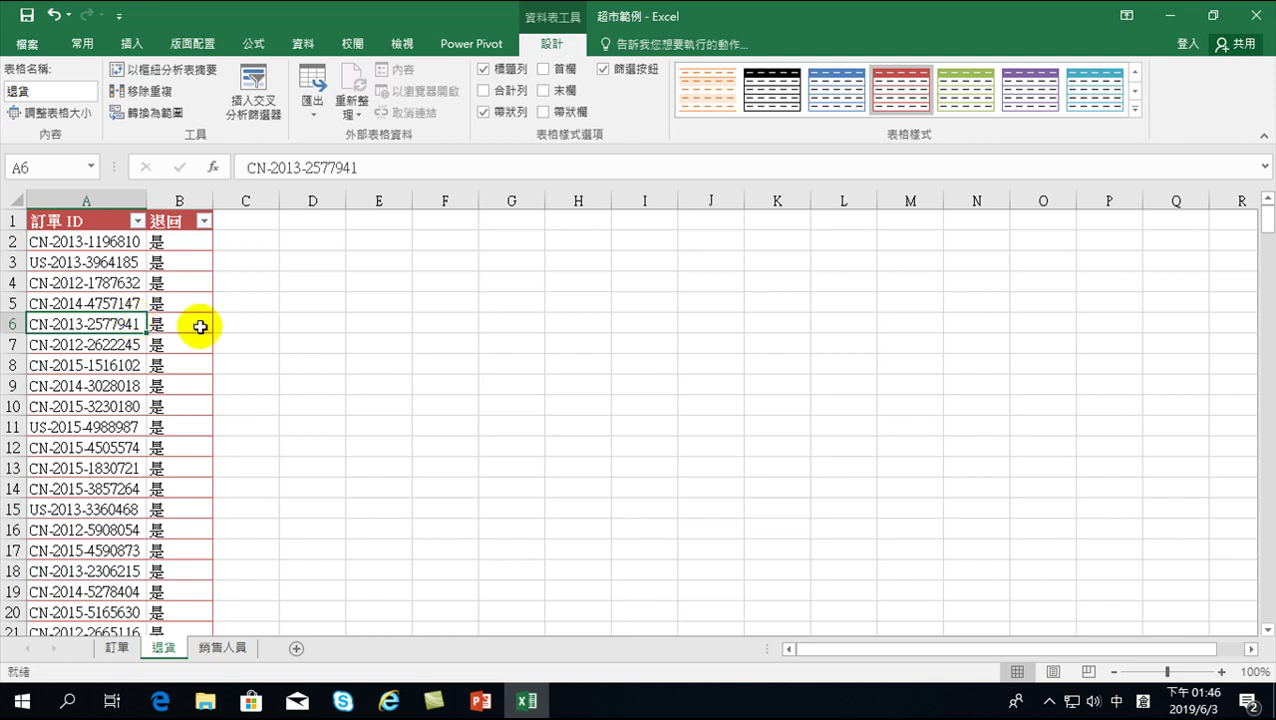
left_click(6, 93)
key("Return")
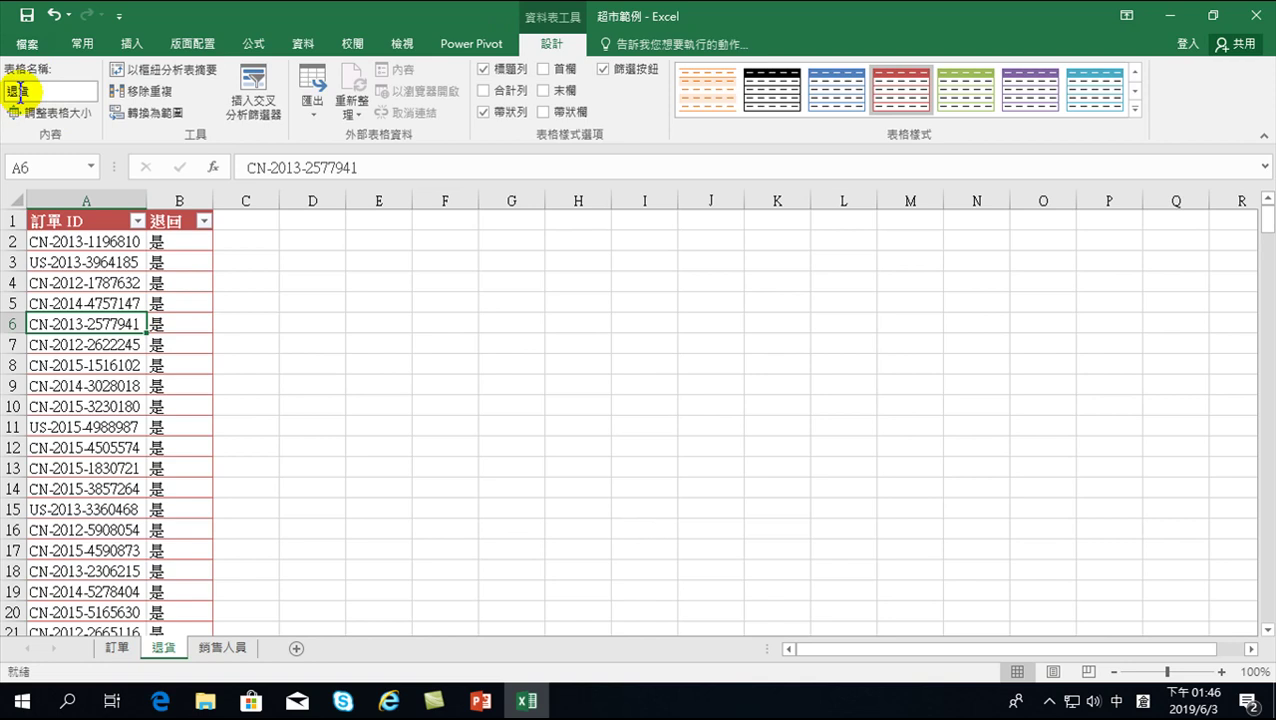
- Format the region and manager list A1:B7 as a green table with headers
left_click(226, 650)
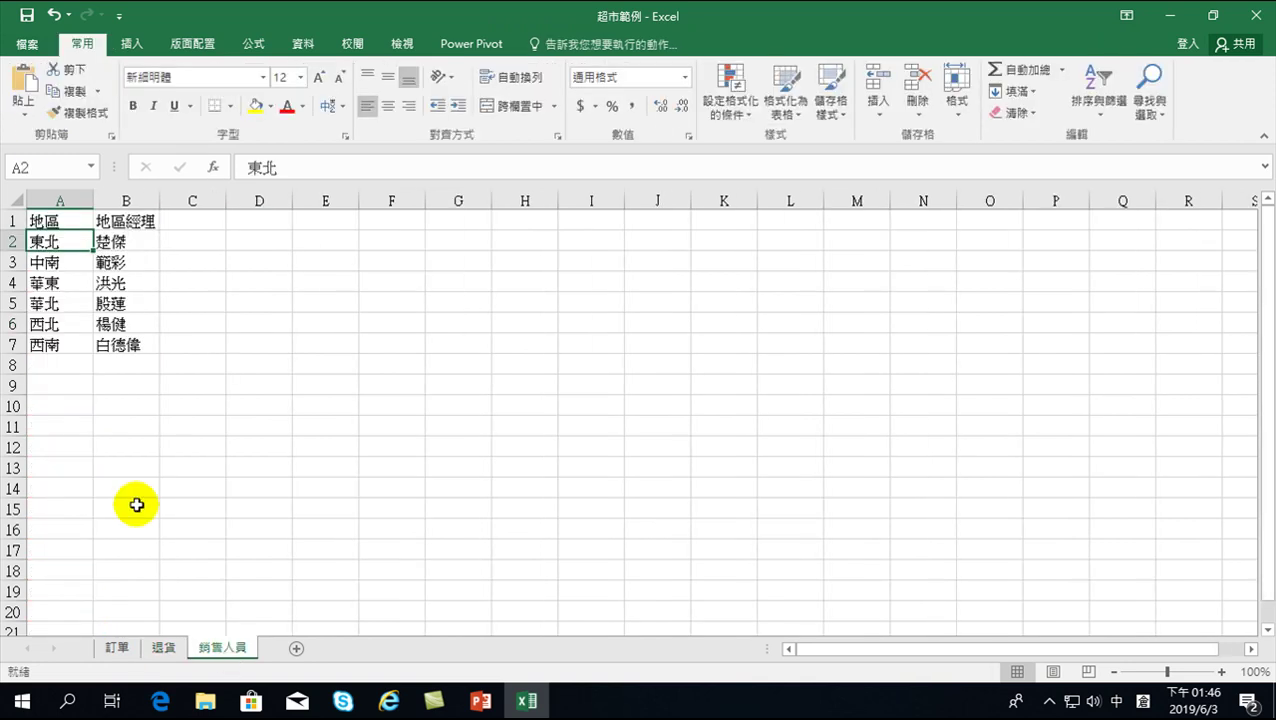
left_click(79, 300)
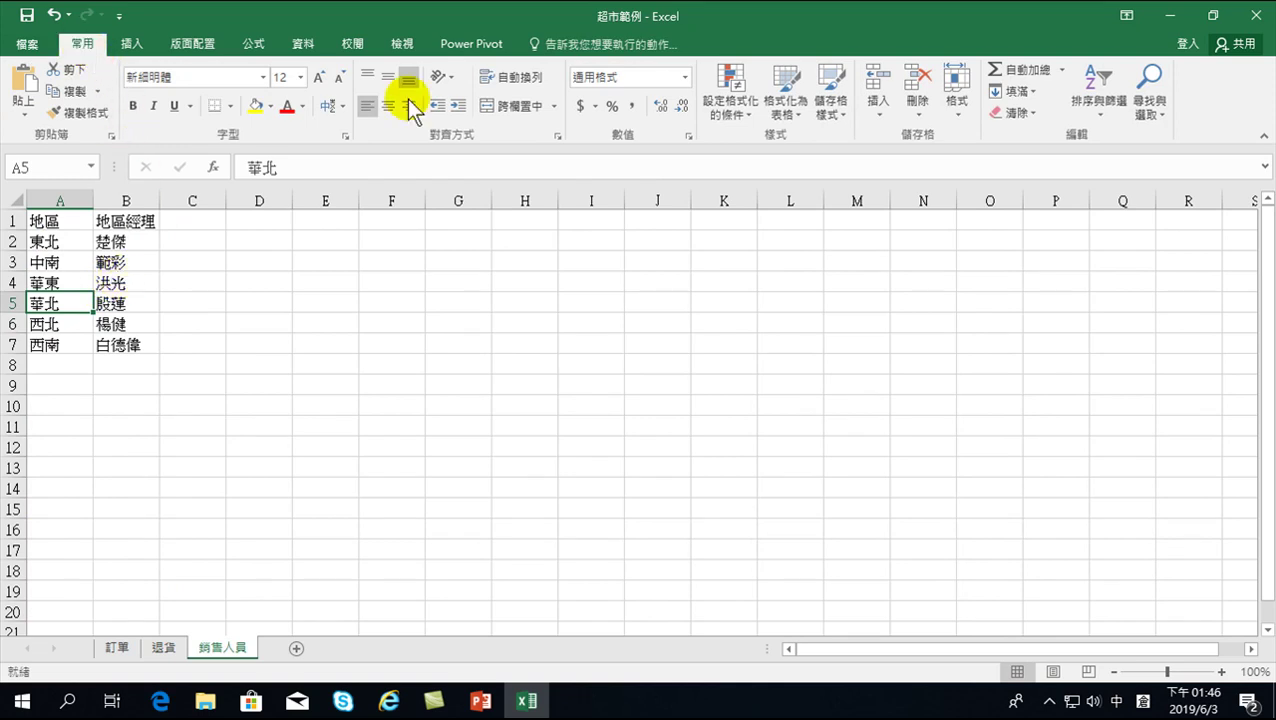
left_click(786, 100)
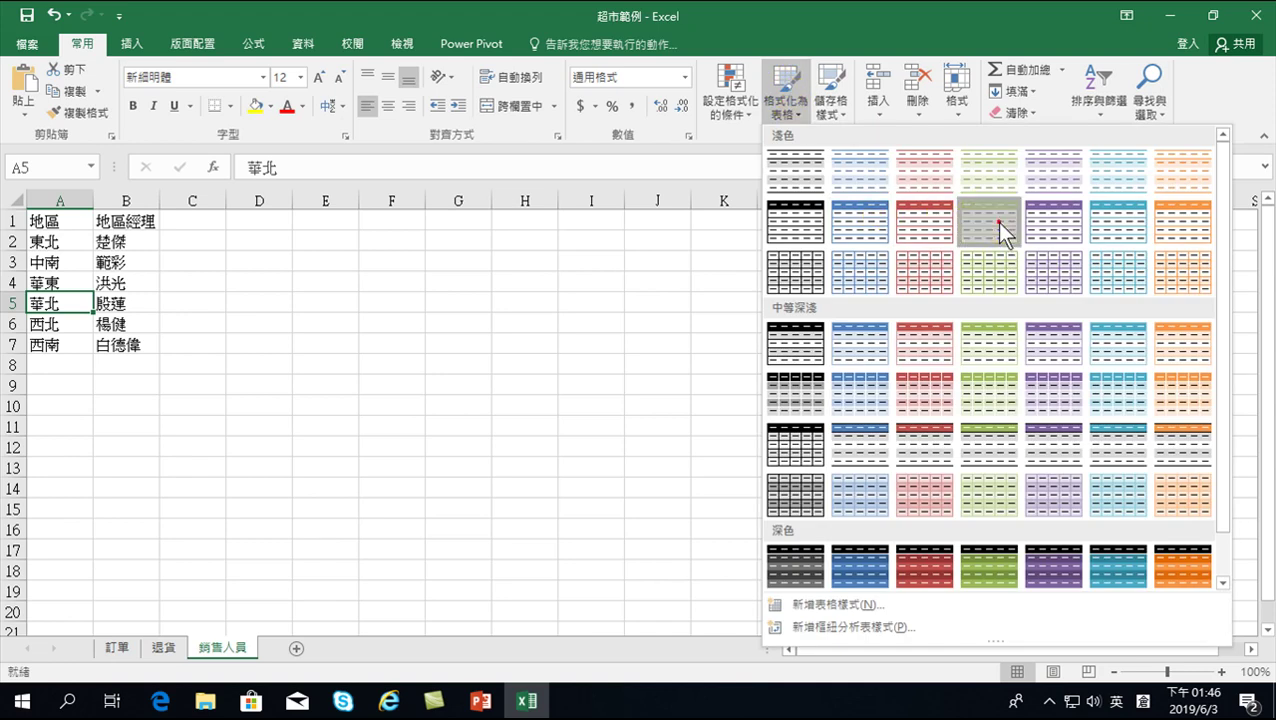
left_click(1000, 225)
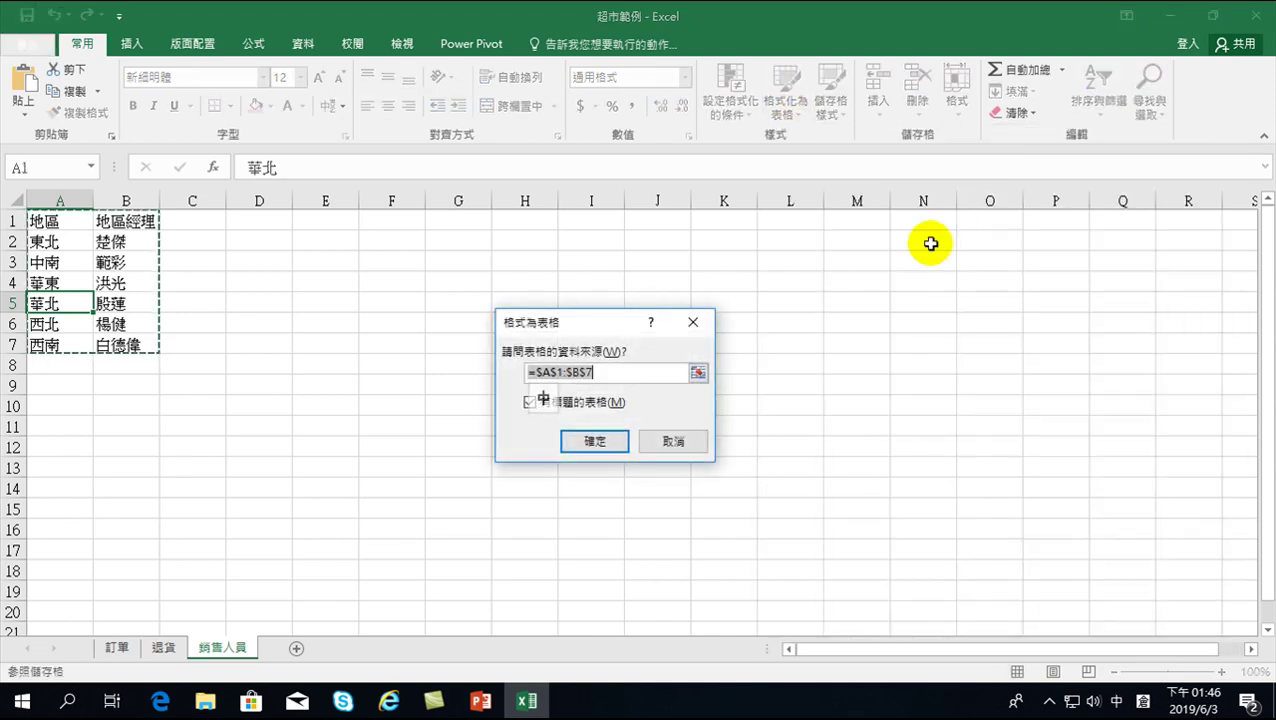
left_click(530, 401)
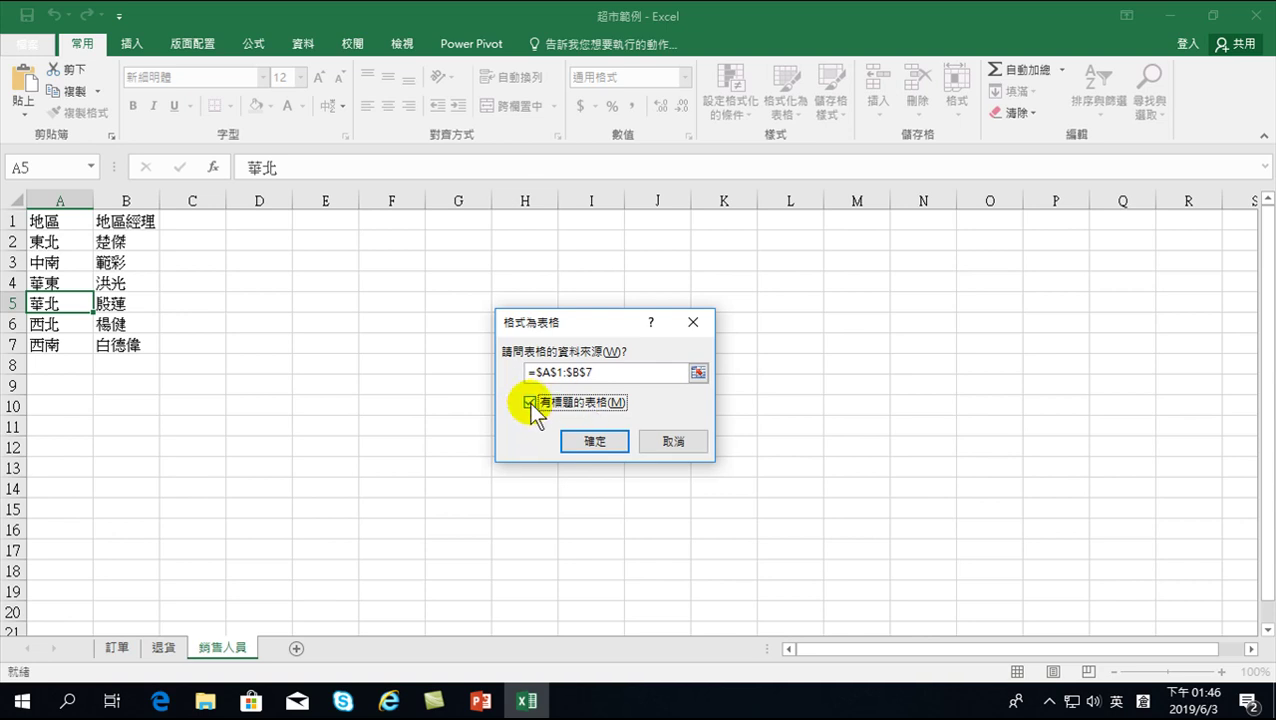
left_click(591, 440)
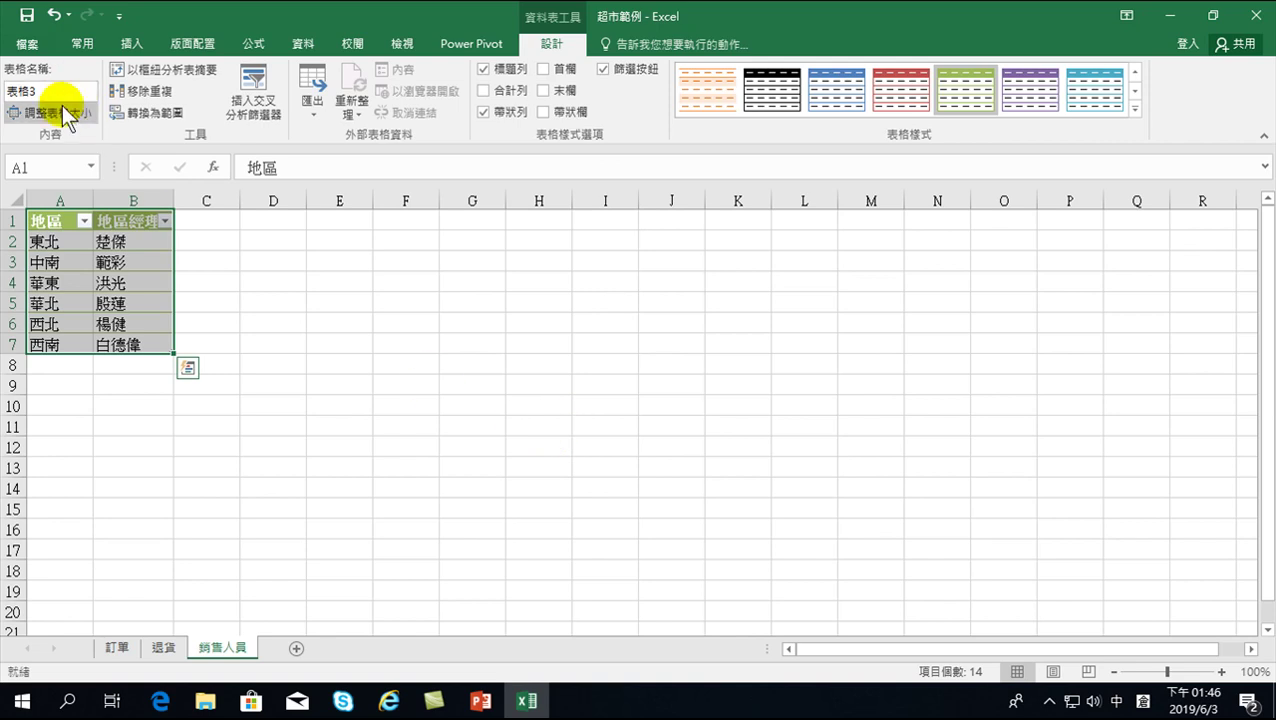
- Rename the table from 表格3 to 銷售人員
left_click(63, 91)
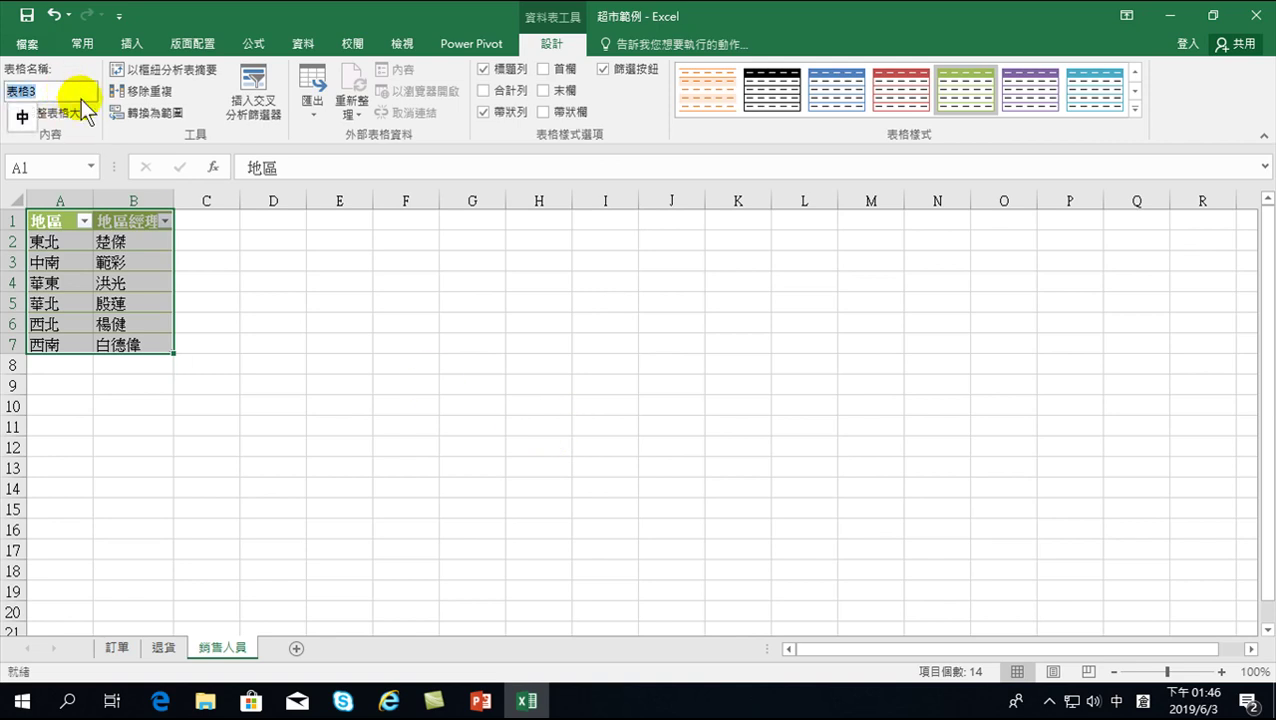
type("銷人士")
key("BackSpace")
key("BackSpace")
type("售人")
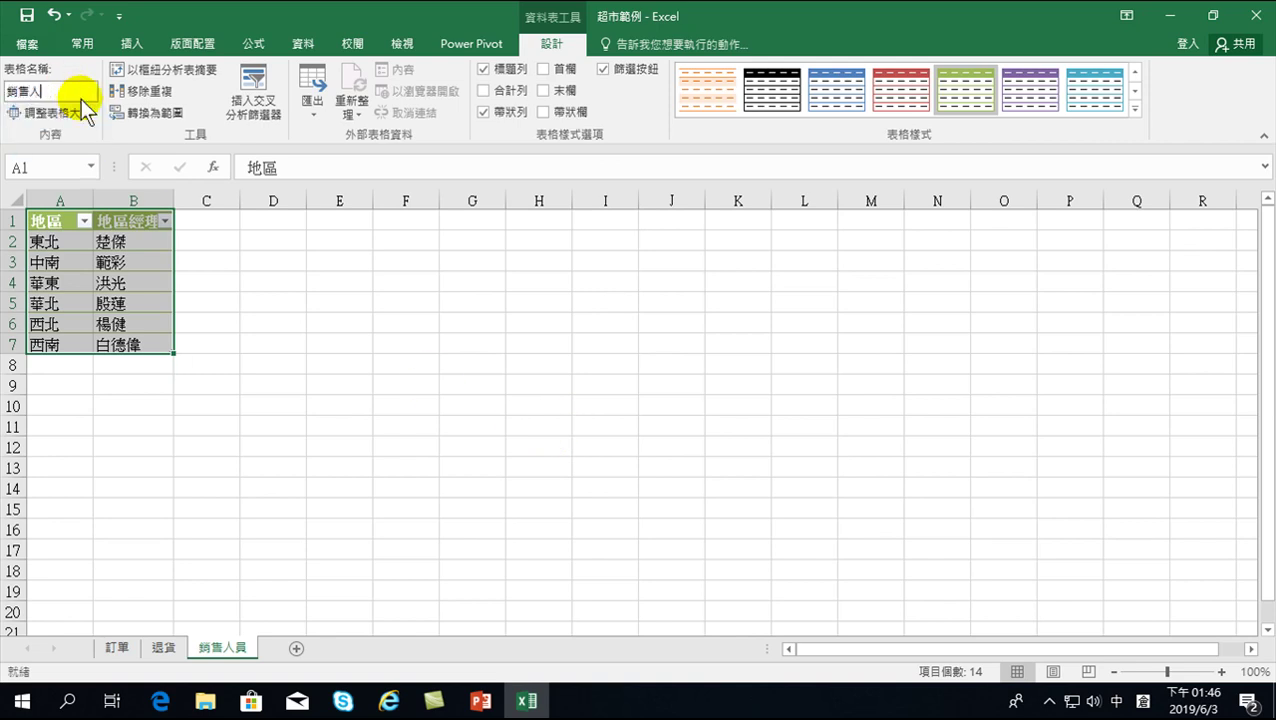
type("員")
key("Return")
left_click(125, 294)
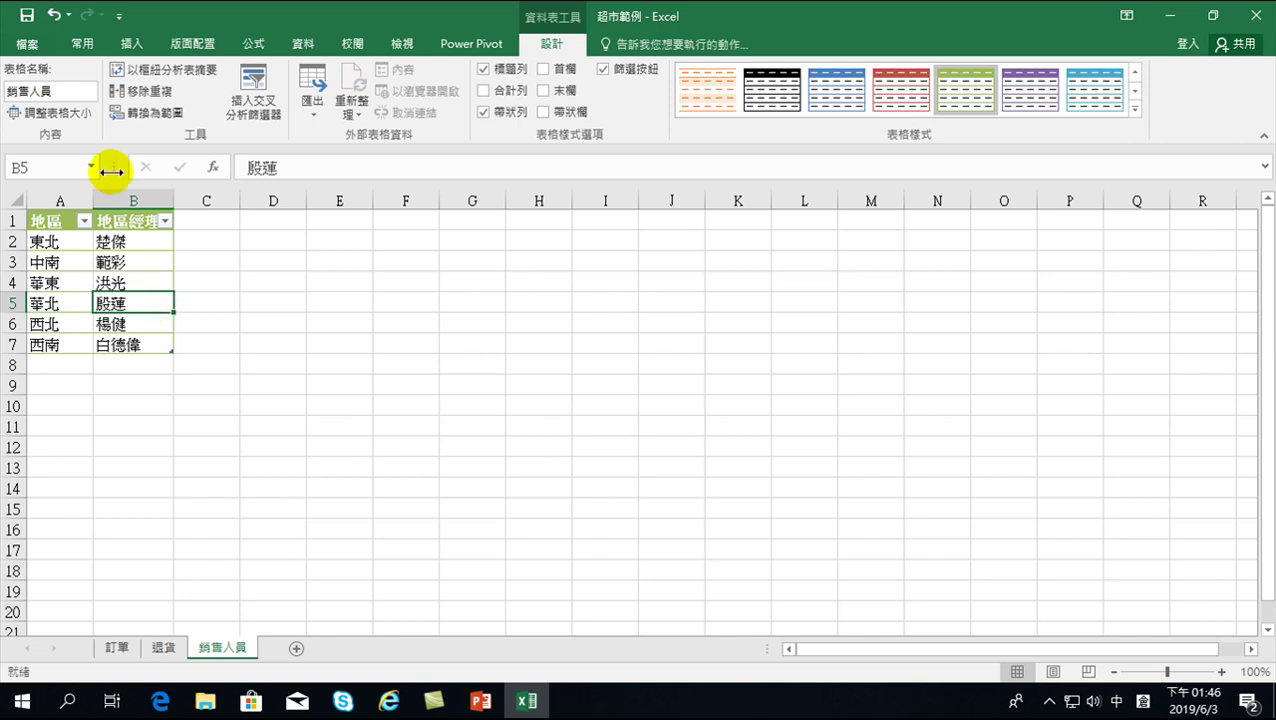
- Save a copy of the workbook via Save As, named 超市範例20190603-3
left_click(30, 53)
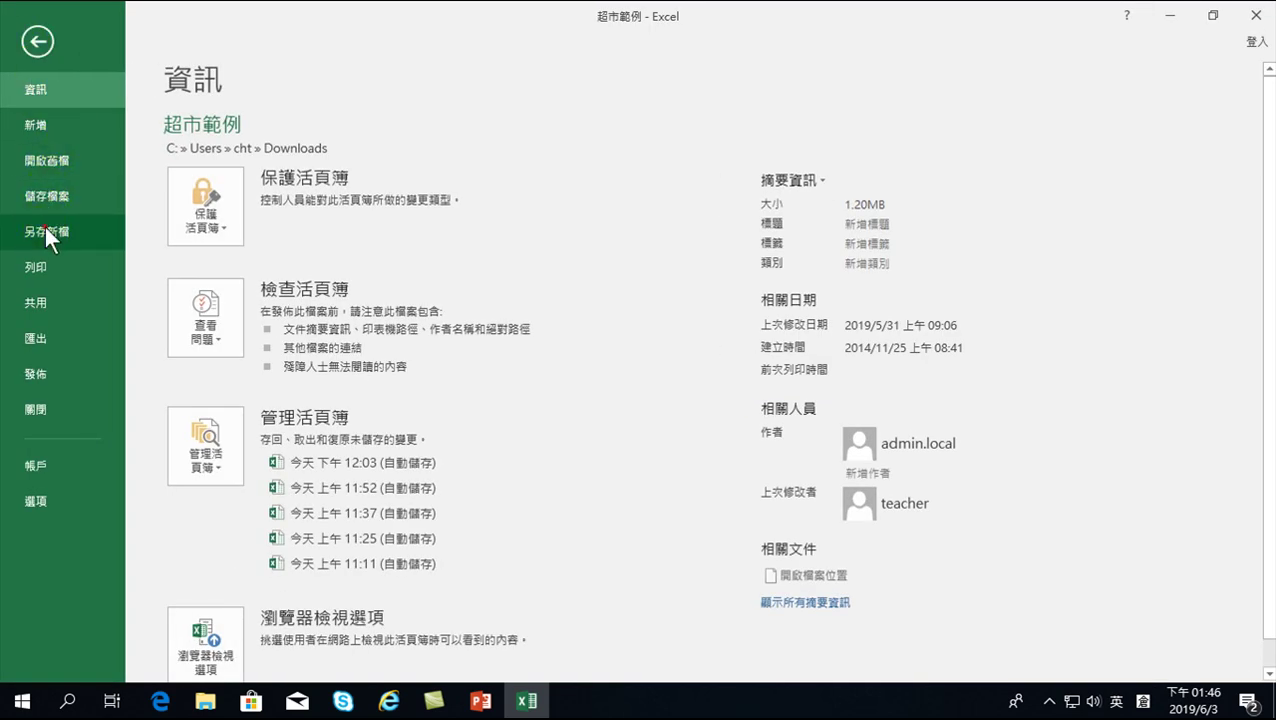
left_click(44, 223)
left_click(232, 284)
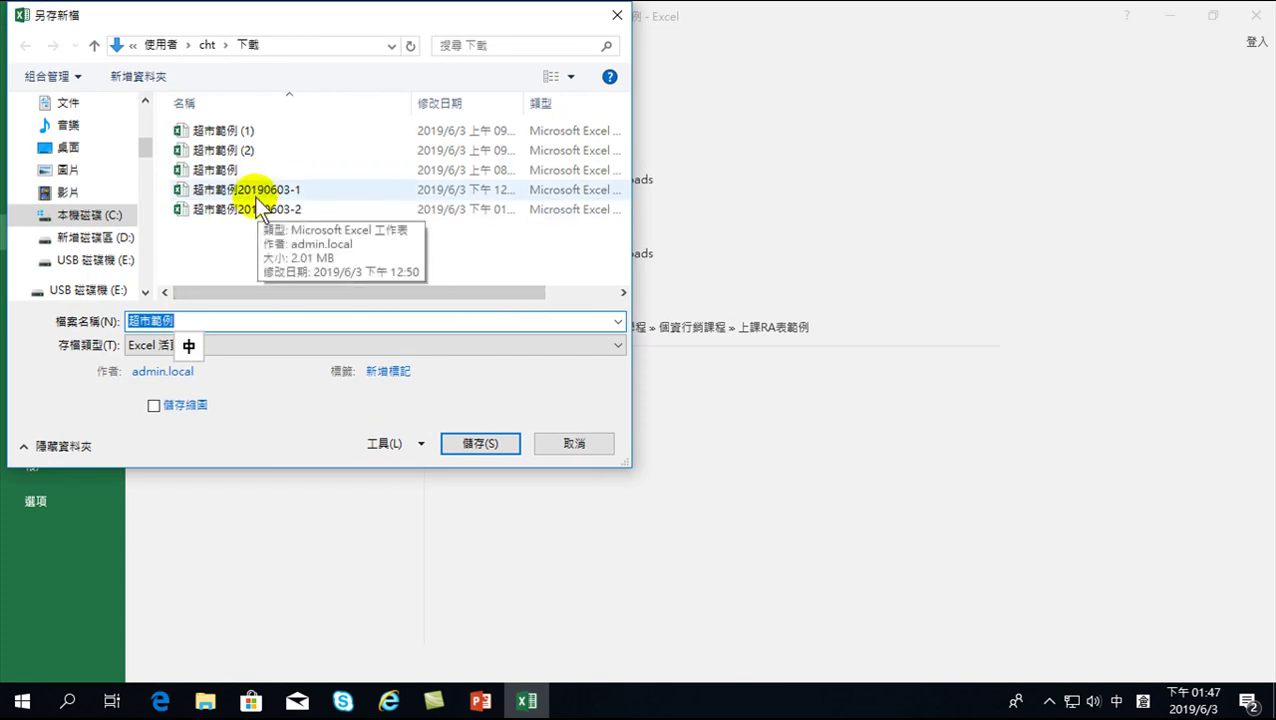
left_click(255, 209)
left_click(232, 320)
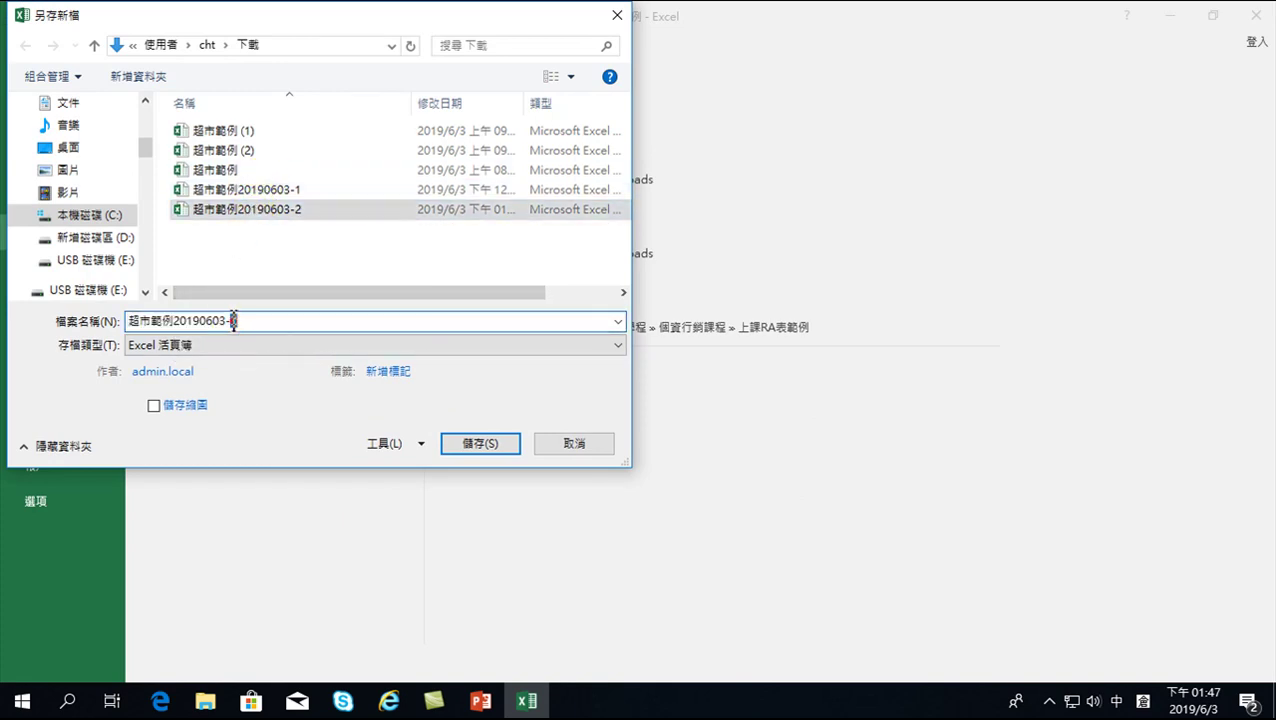
key("BackSpace")
type("3")
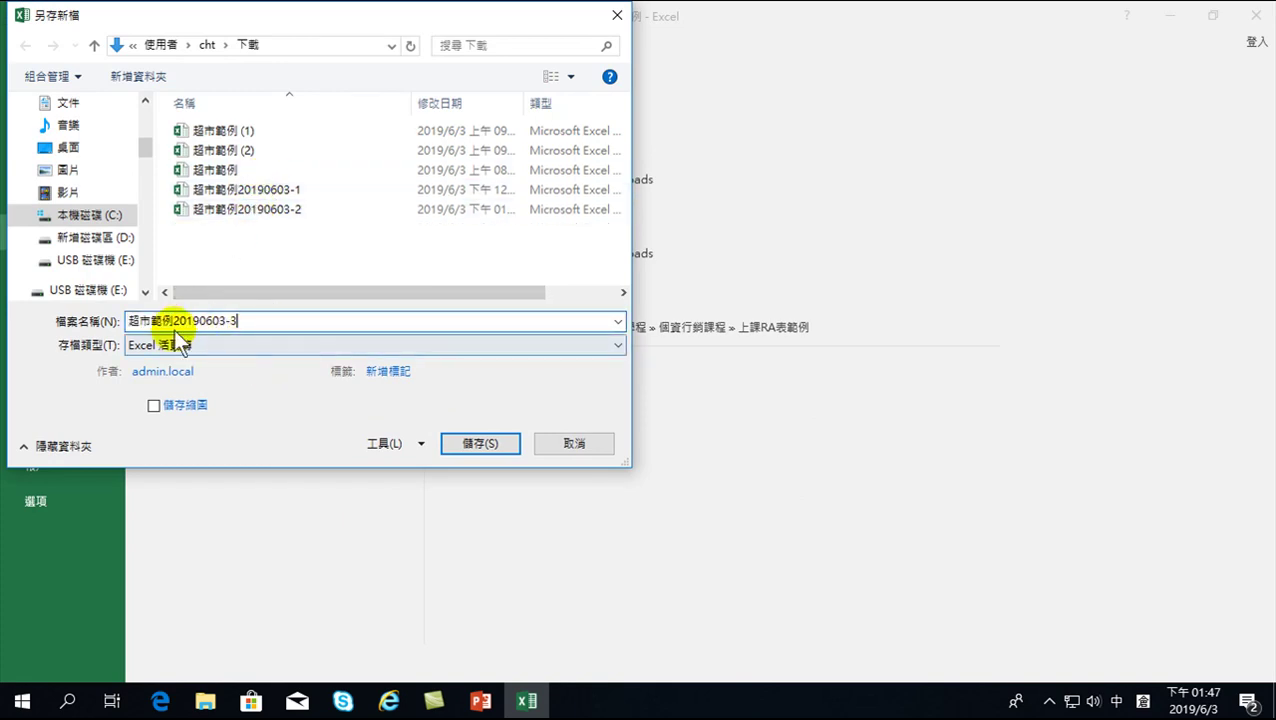
left_click(480, 445)
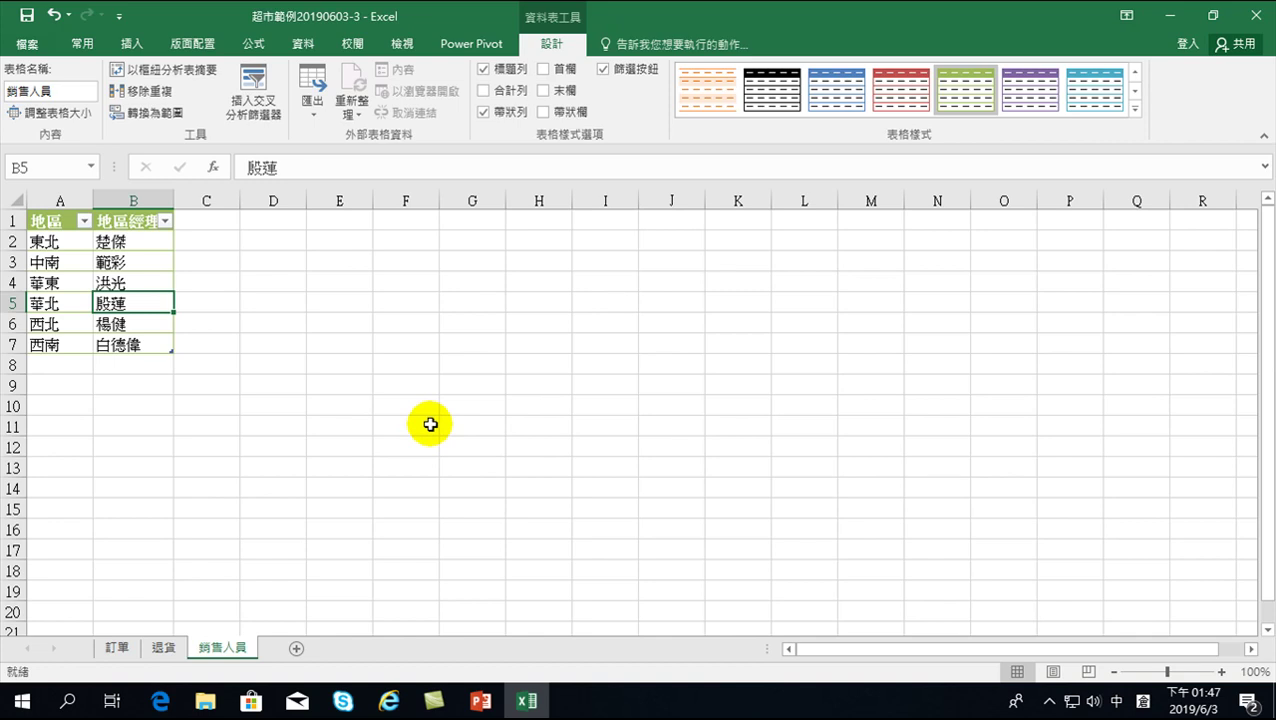
left_click(125, 648)
left_click(162, 648)
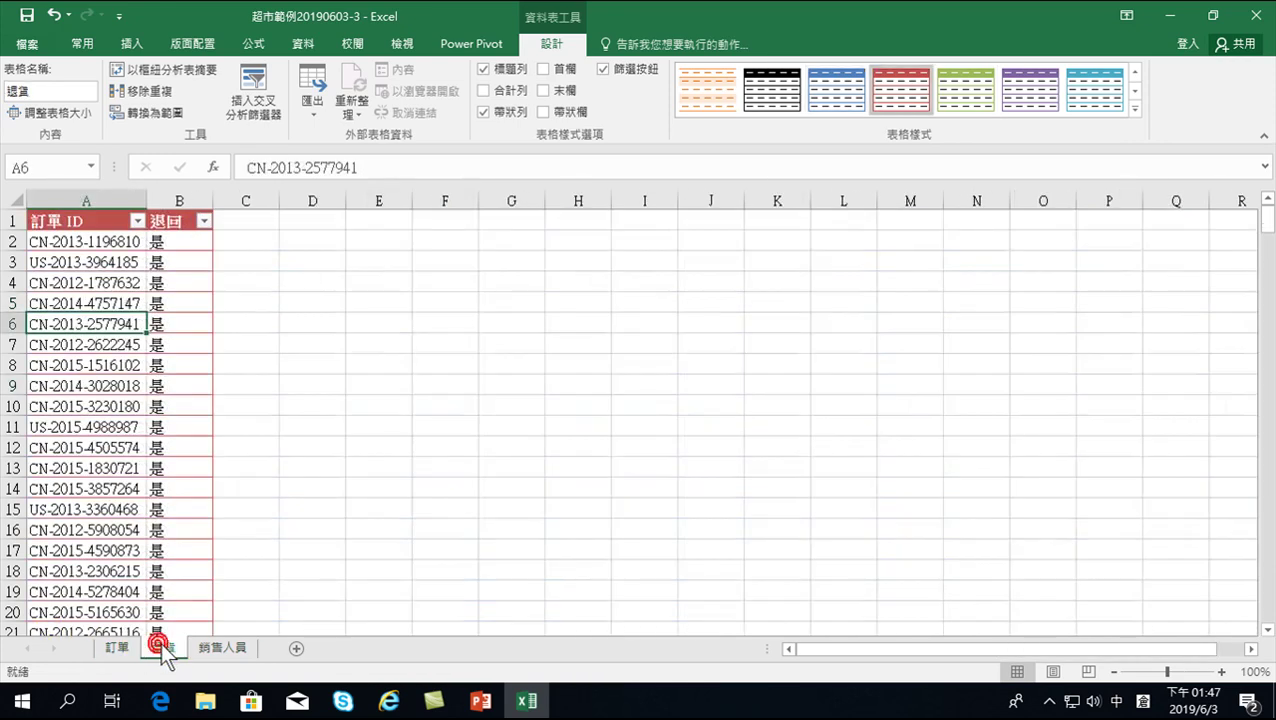
left_click(212, 648)
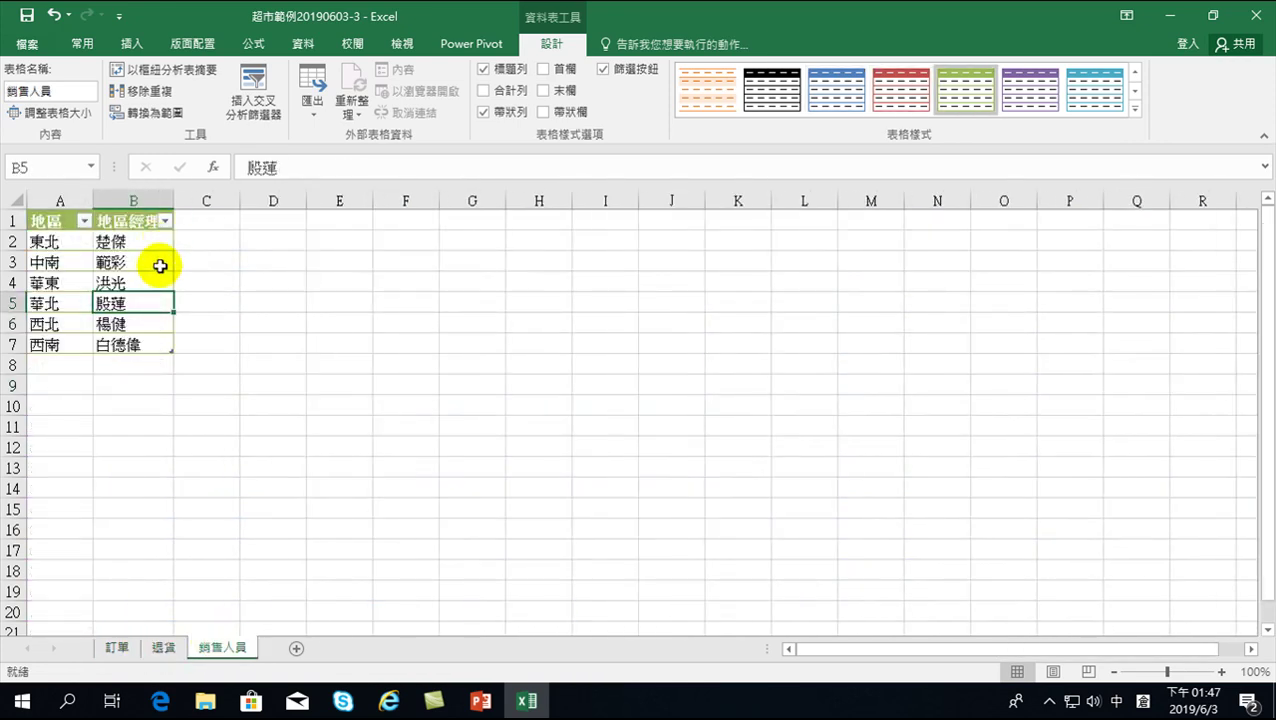
left_click(82, 44)
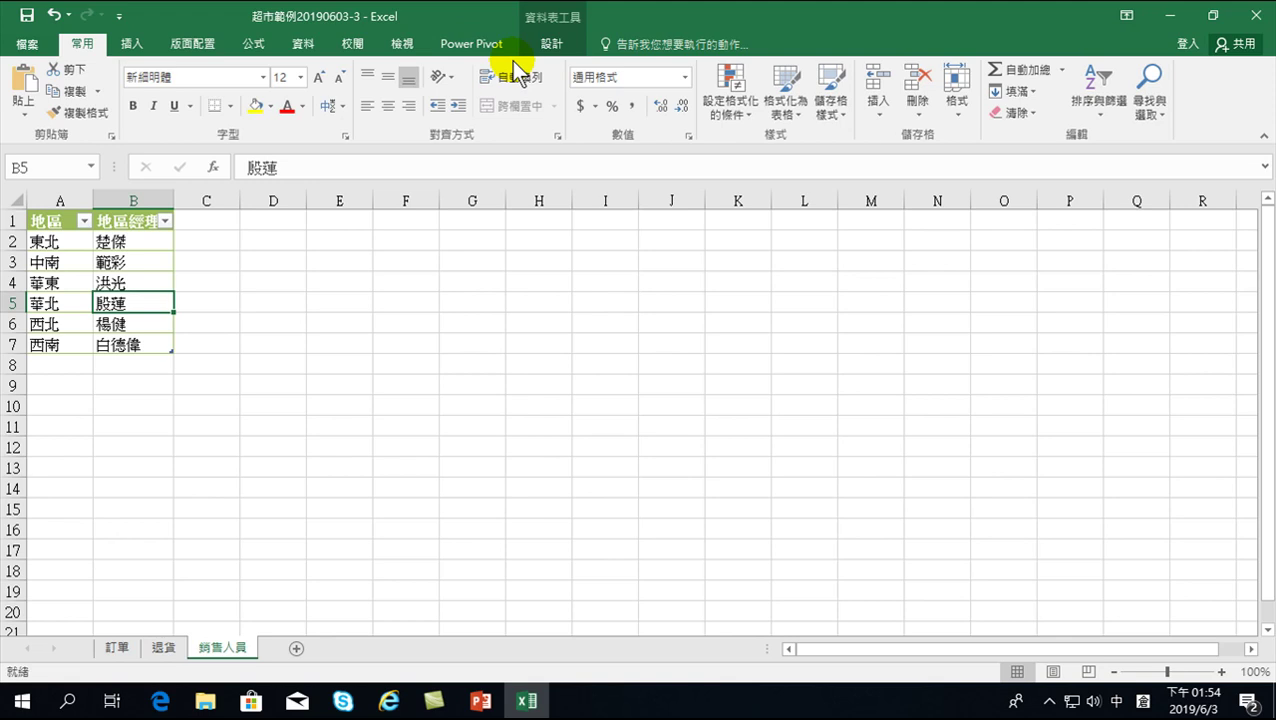
- Open Excel Options from the File page
left_click(29, 45)
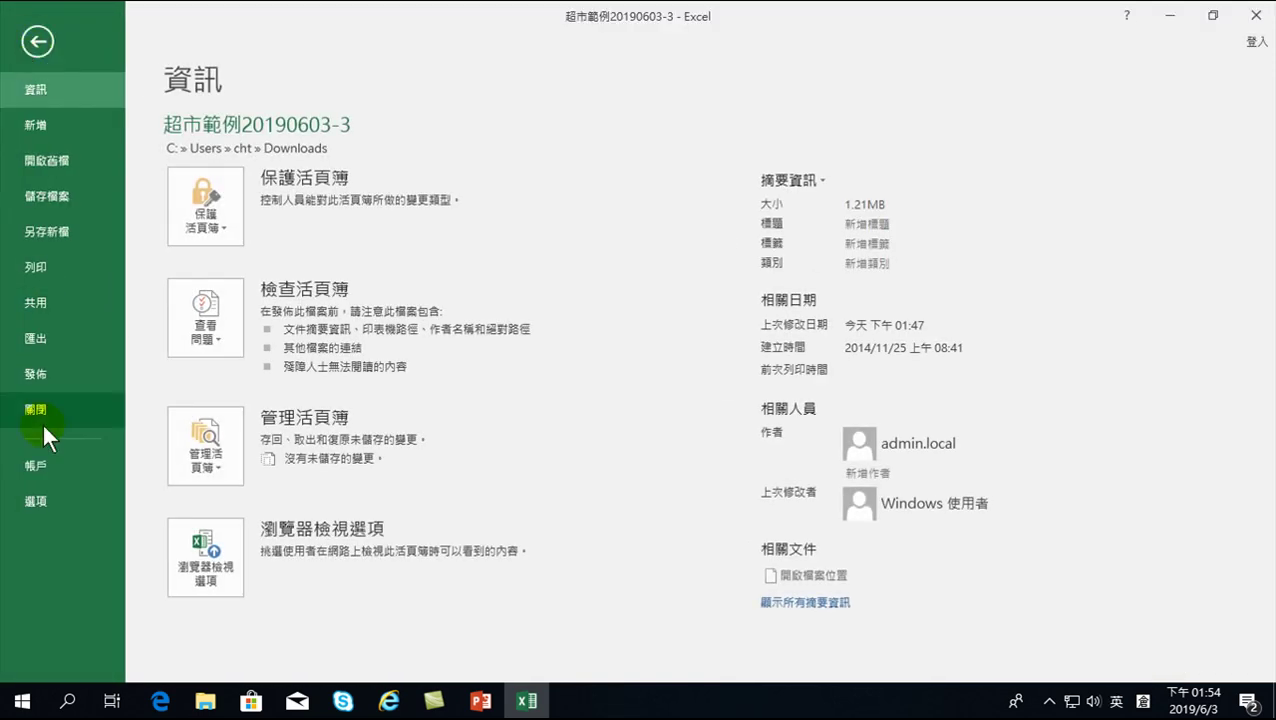
left_click(49, 495)
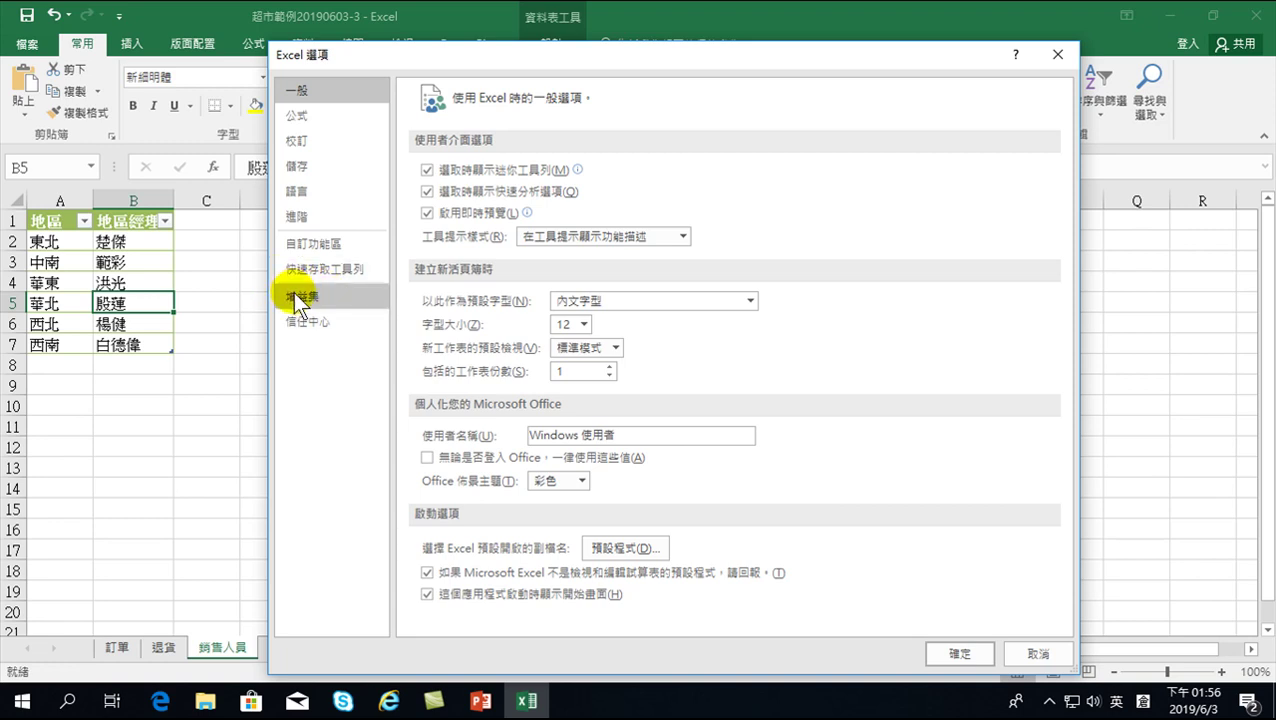
- On the Add-ins page, set Manage to COM Add-ins and bring up the COM add-ins list
left_click(296, 299)
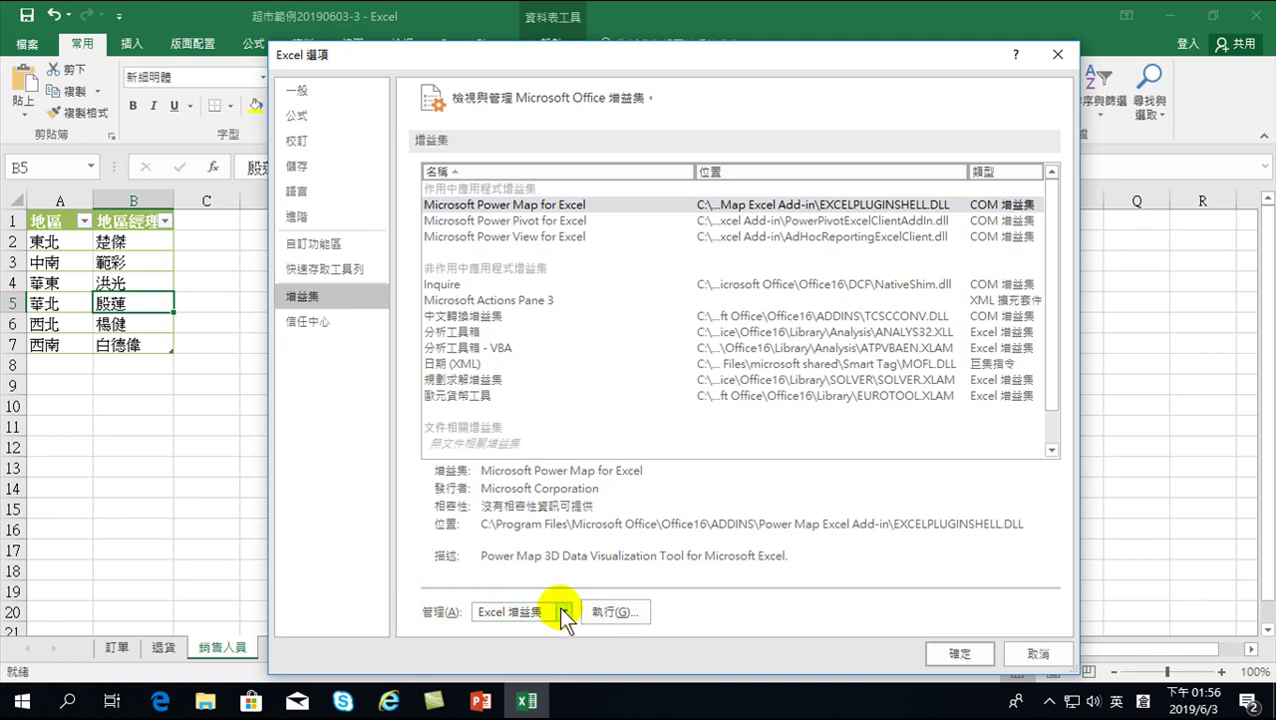
left_click(562, 611)
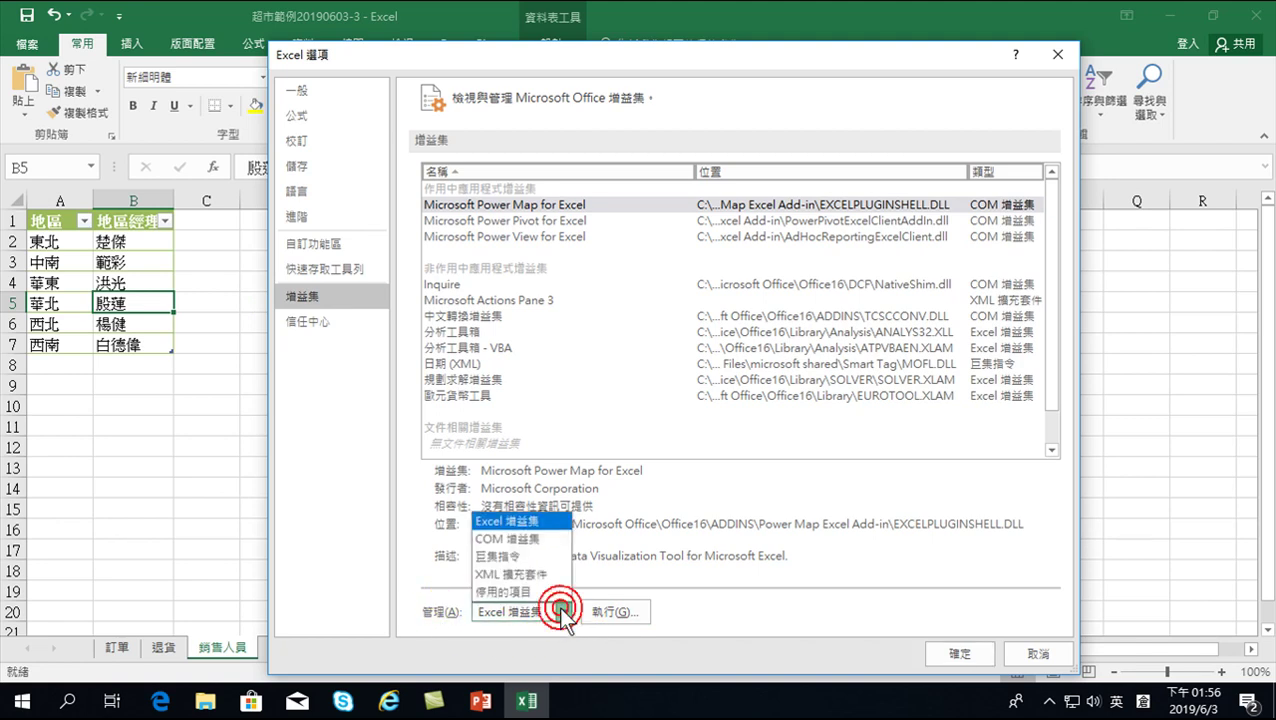
left_click(505, 538)
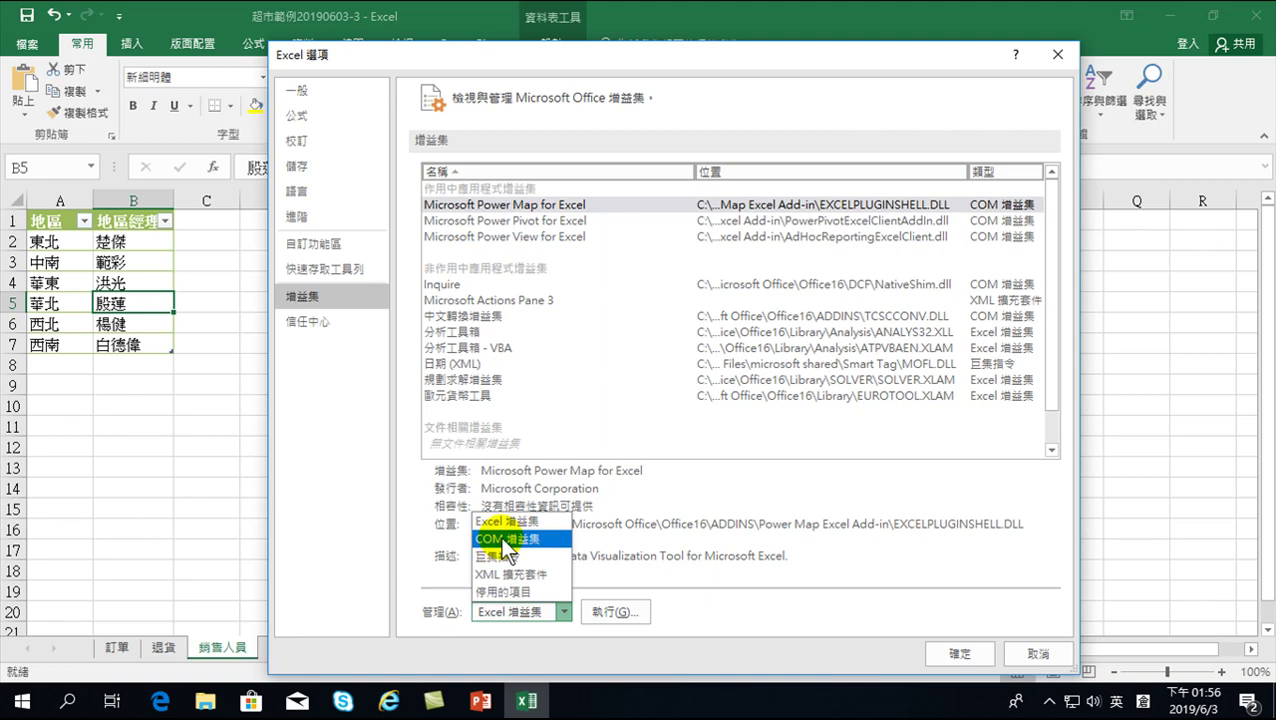
left_click(563, 611)
left_click(531, 541)
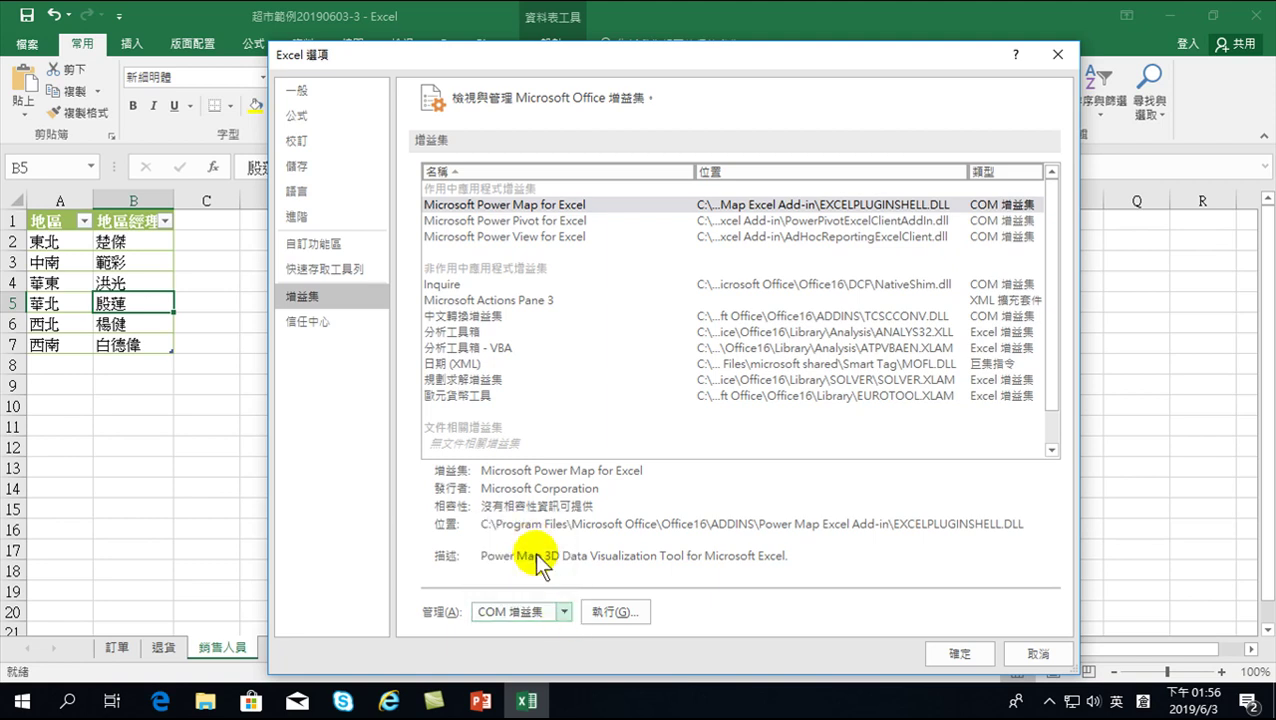
left_click(611, 613)
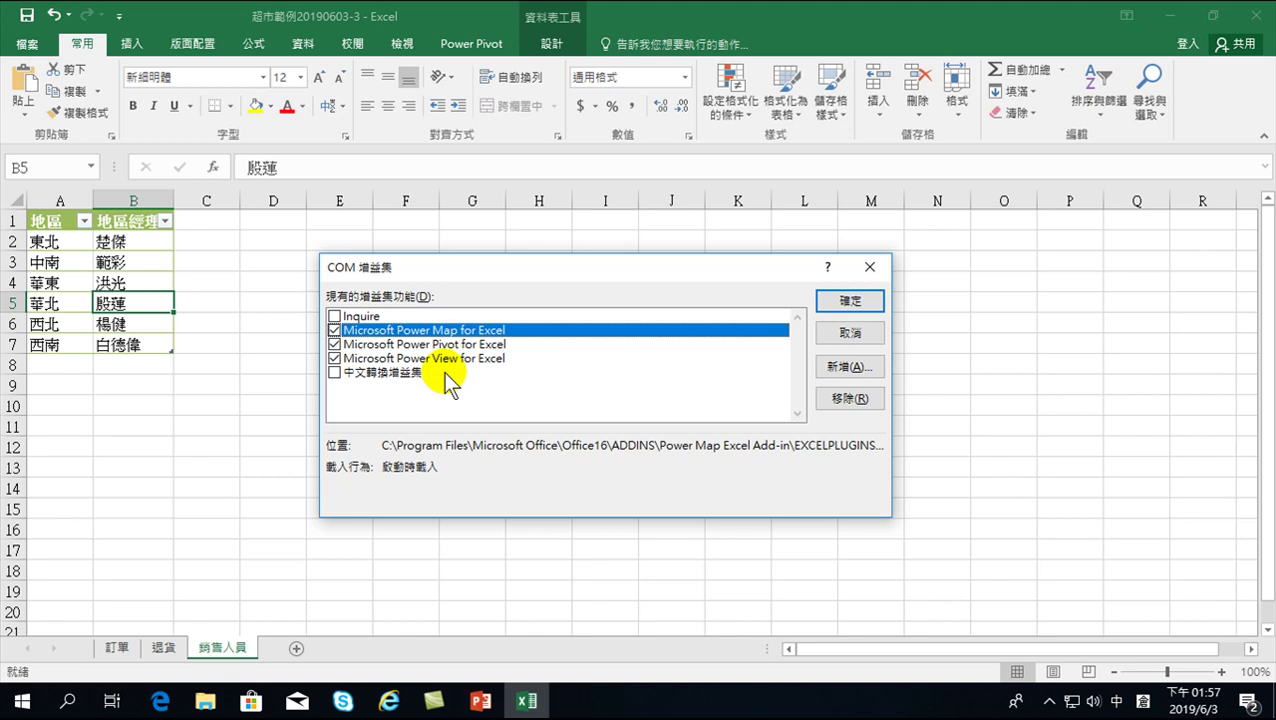
- Confirm the COM add-ins with Power Map, Power Pivot and Power View enabled
left_click(852, 302)
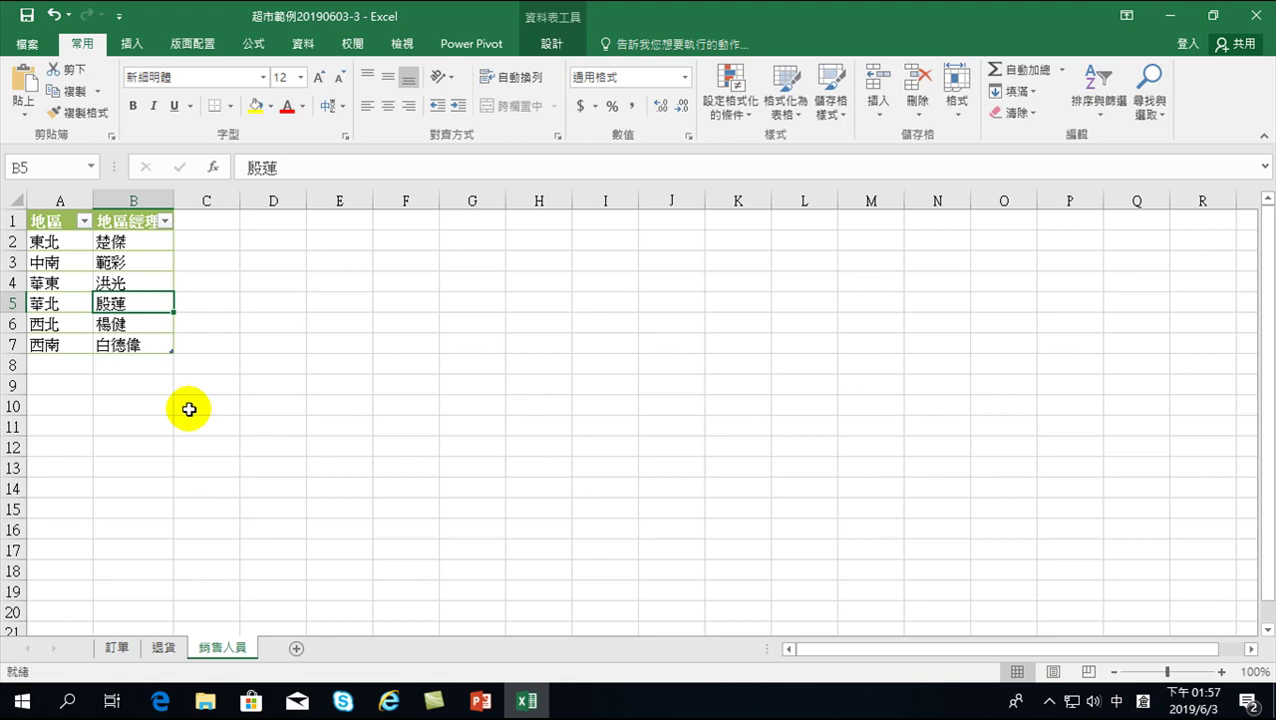
- Return to the 訂單 sheet and bring up the 資料 ribbon commands, which include Power View
left_click(113, 648)
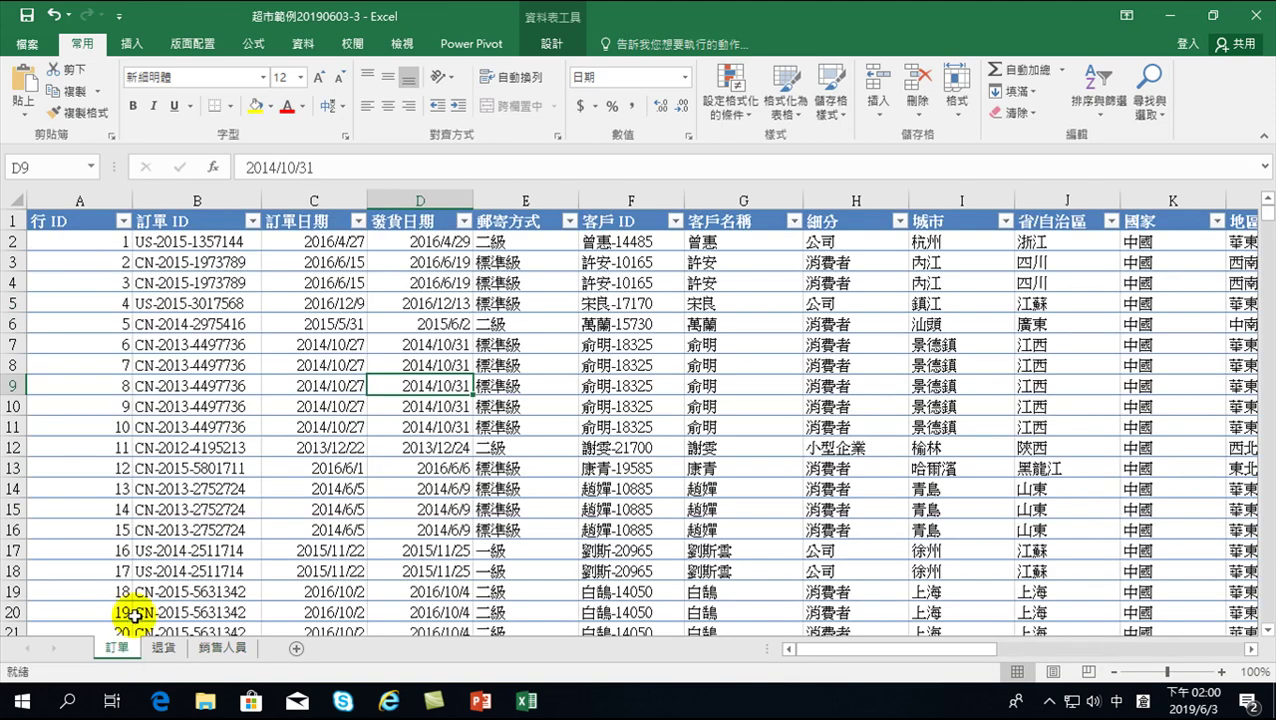
left_click(470, 46)
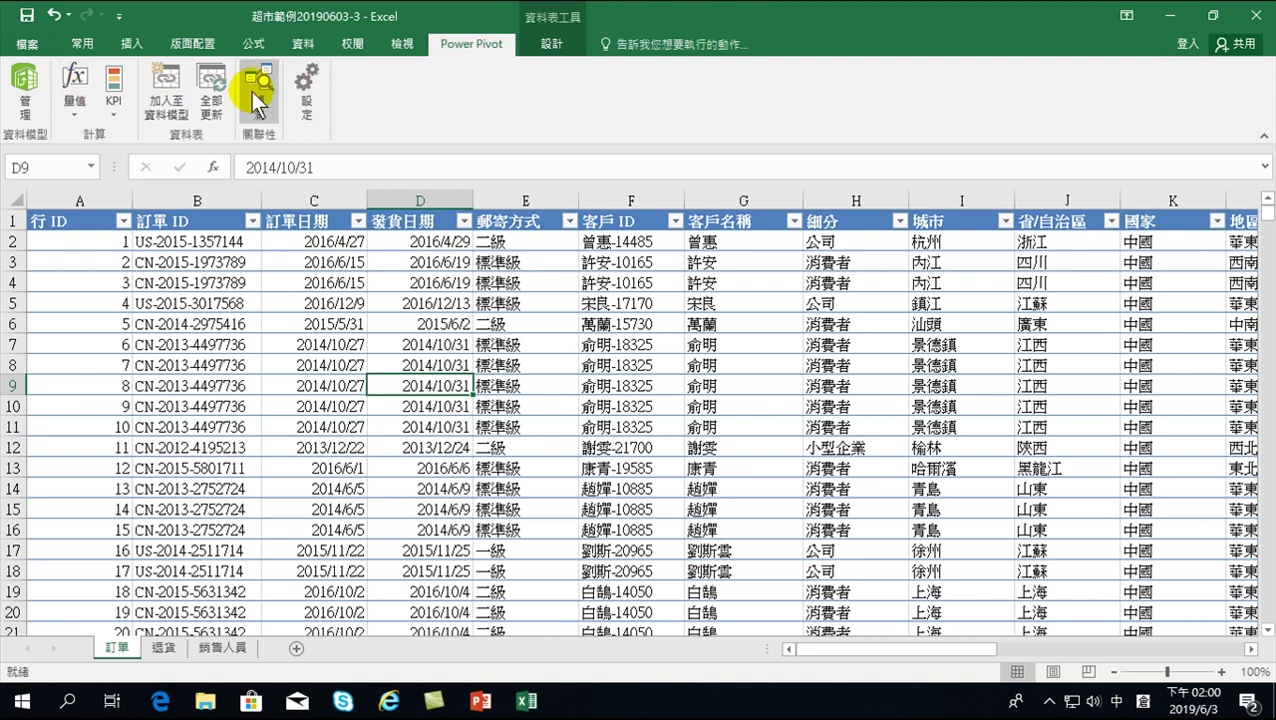
left_click(80, 46)
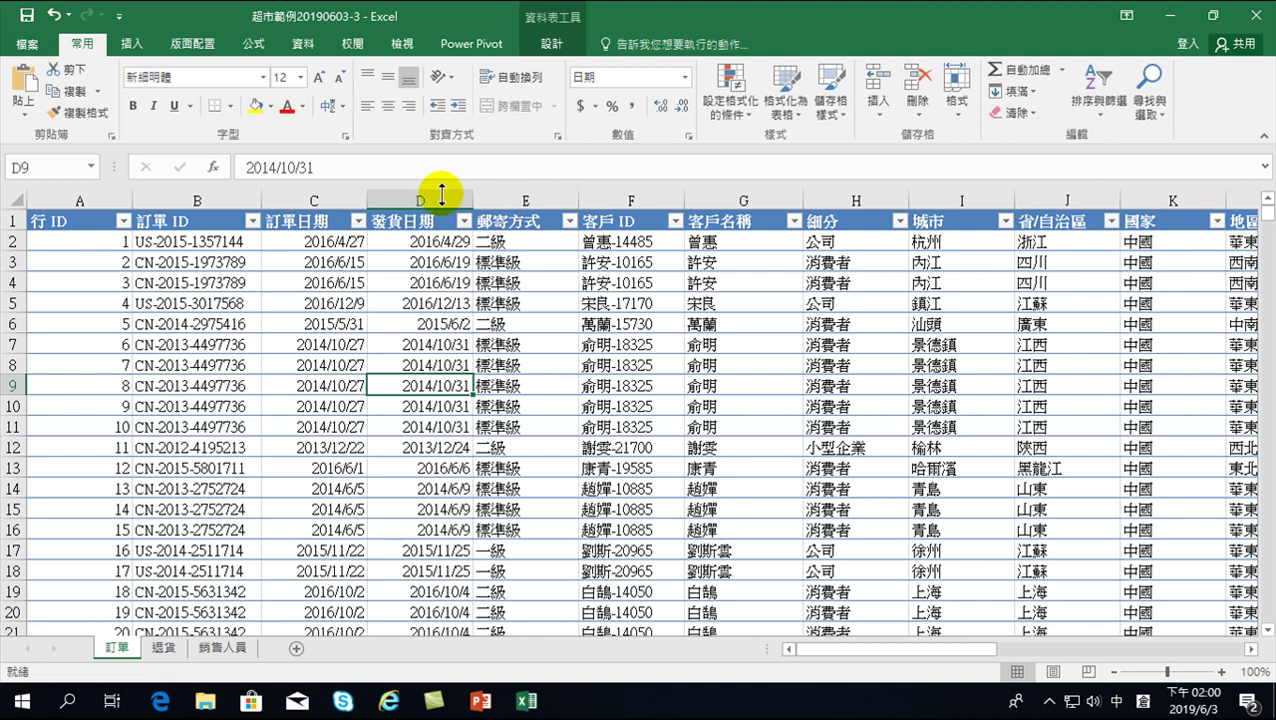
left_click(304, 45)
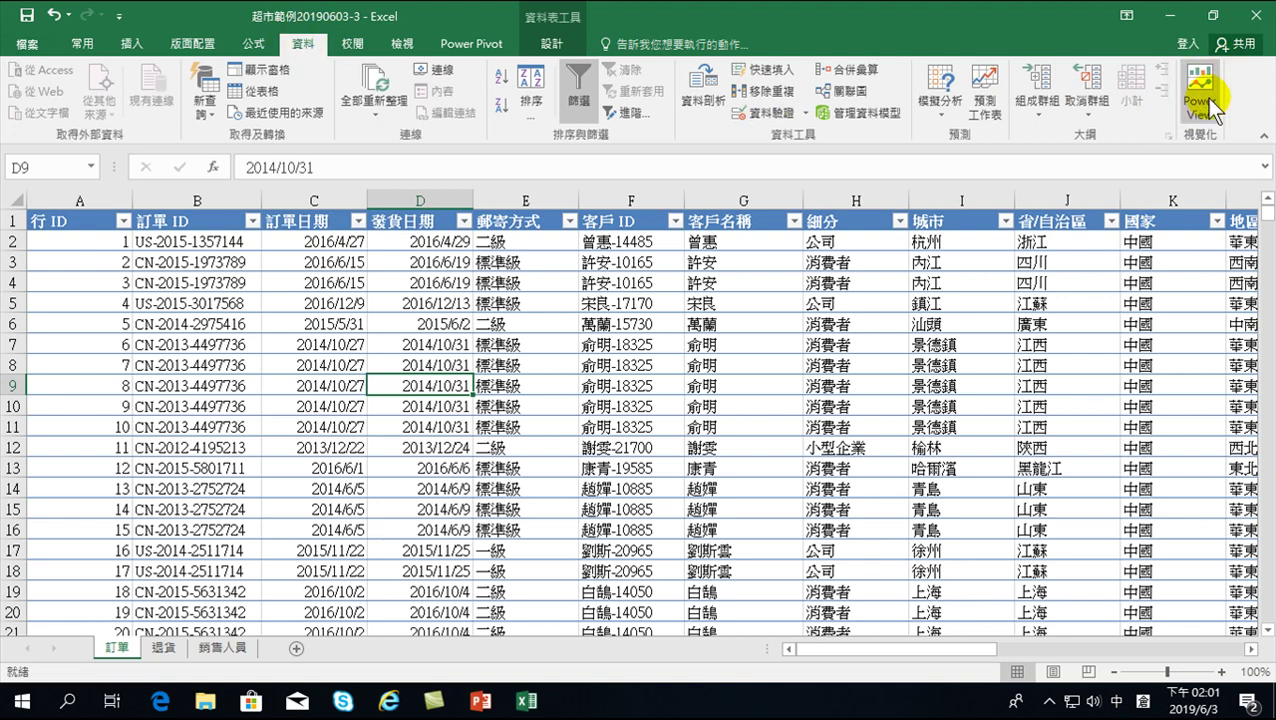
- Remove the custom 視覺化 group from the 資料 tab in the ribbon customization settings
left_click(30, 44)
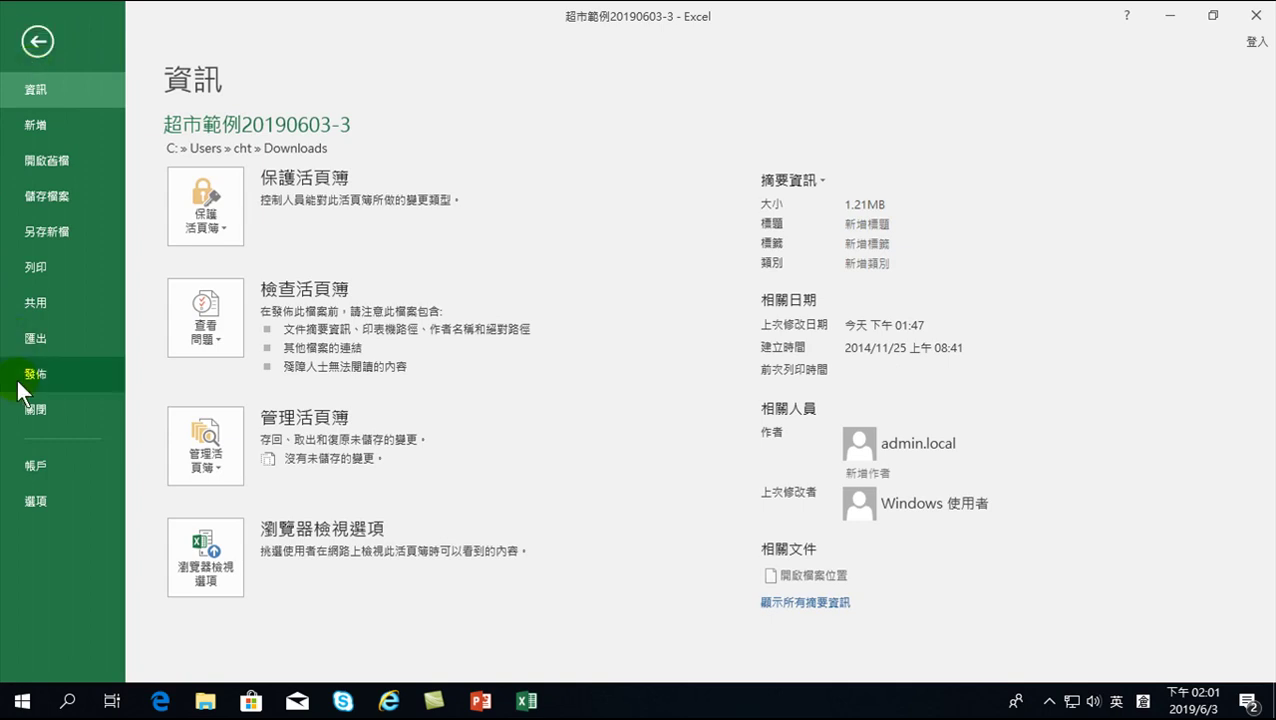
left_click(36, 500)
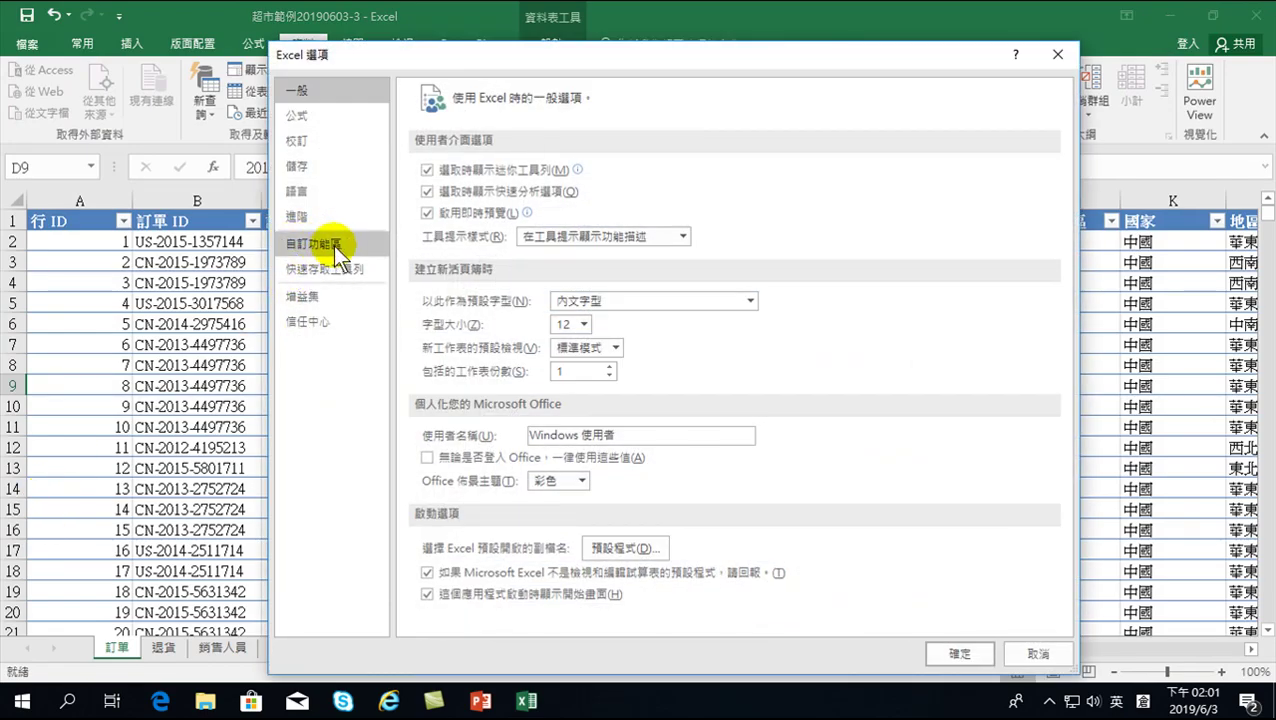
left_click(406, 50)
left_click_drag(406, 50, 332, 86)
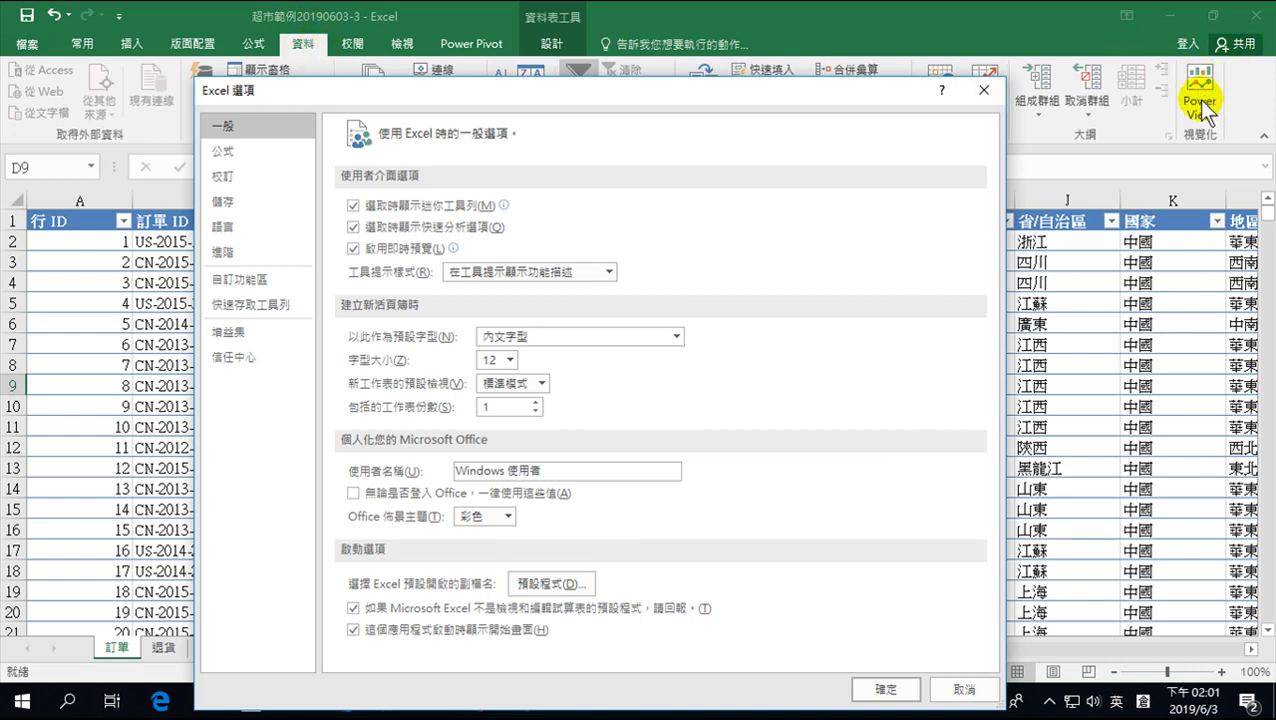
left_click(240, 289)
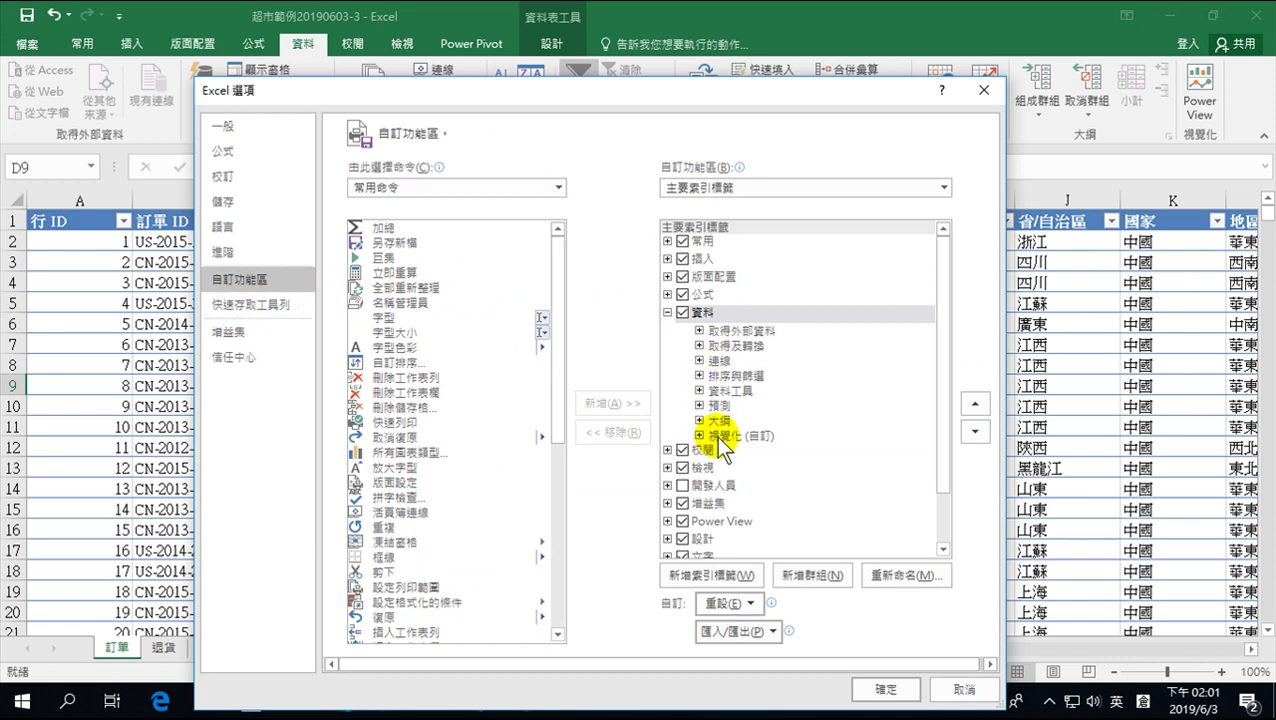
left_click(722, 436)
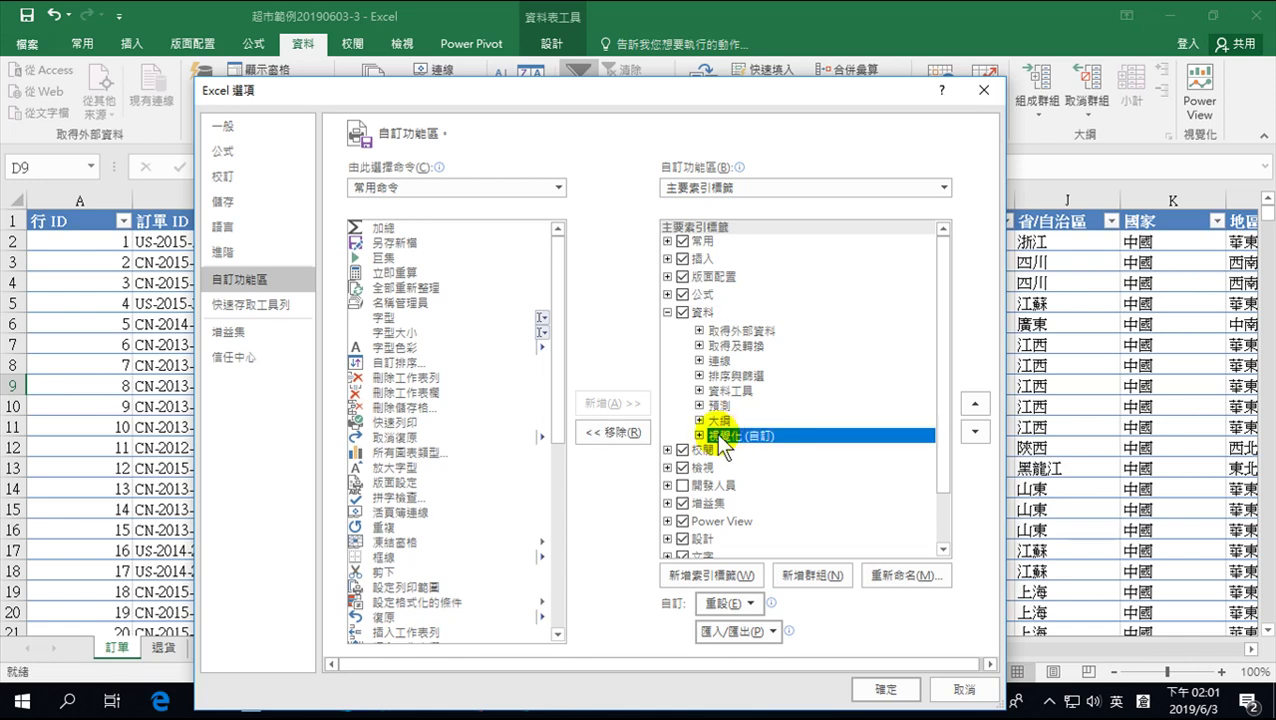
left_click(612, 433)
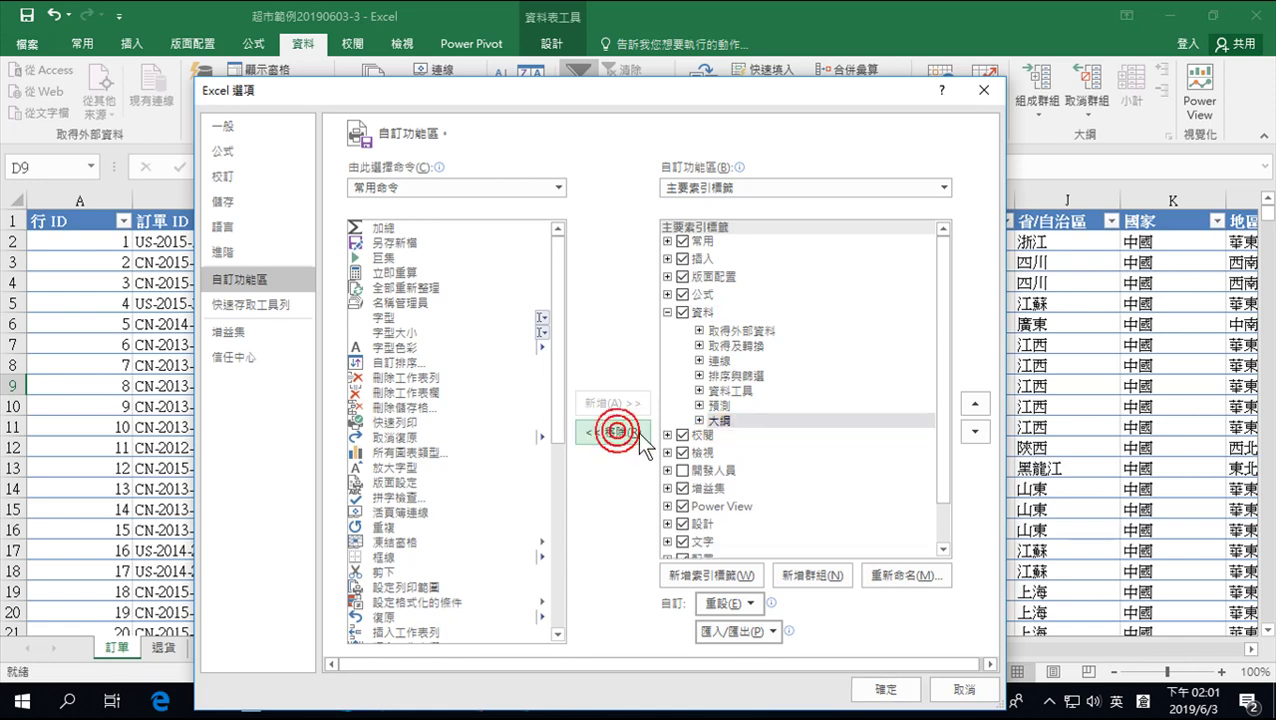
left_click(886, 689)
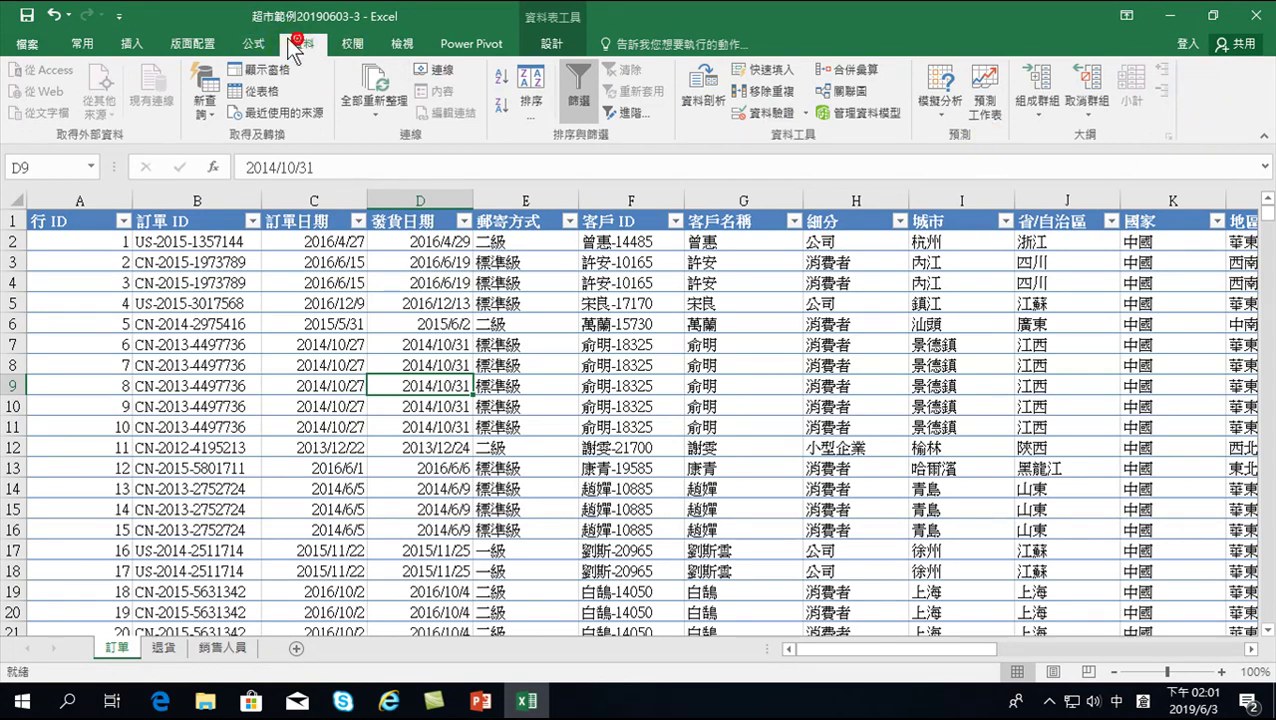
- Reopen Excel Options on Customize Ribbon and collapse the 資料 group list
left_click(22, 44)
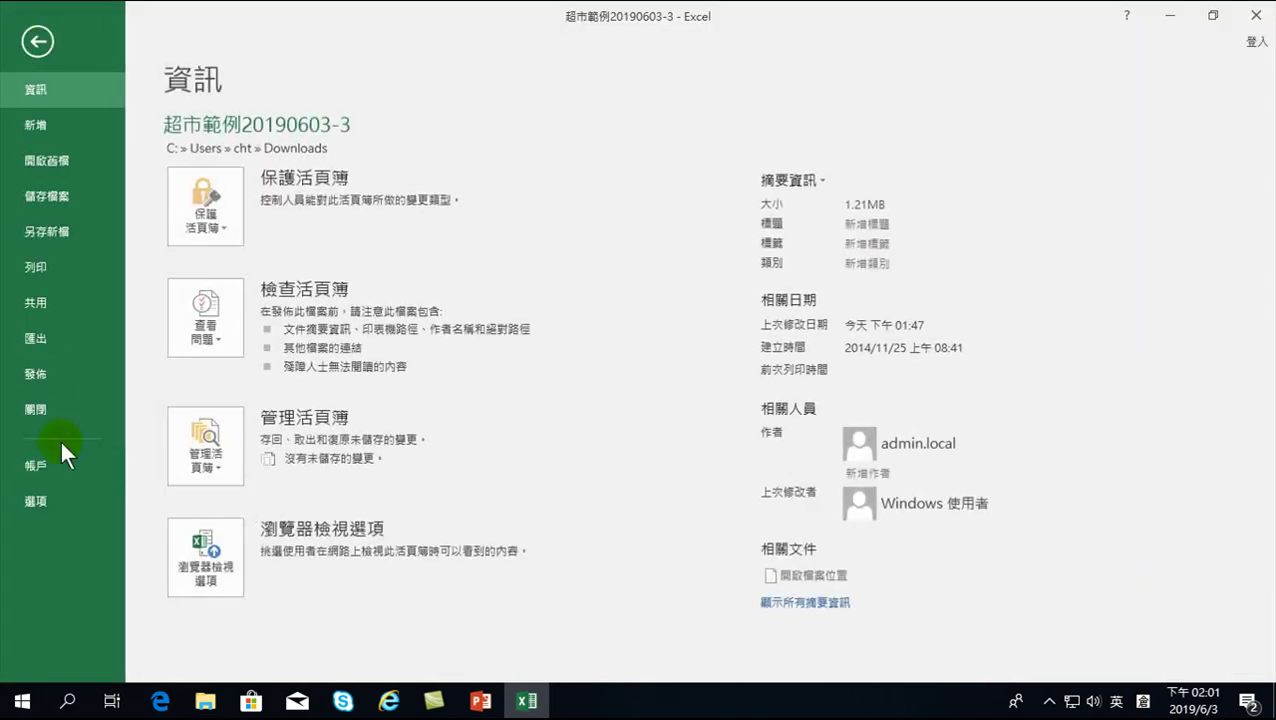
left_click(44, 495)
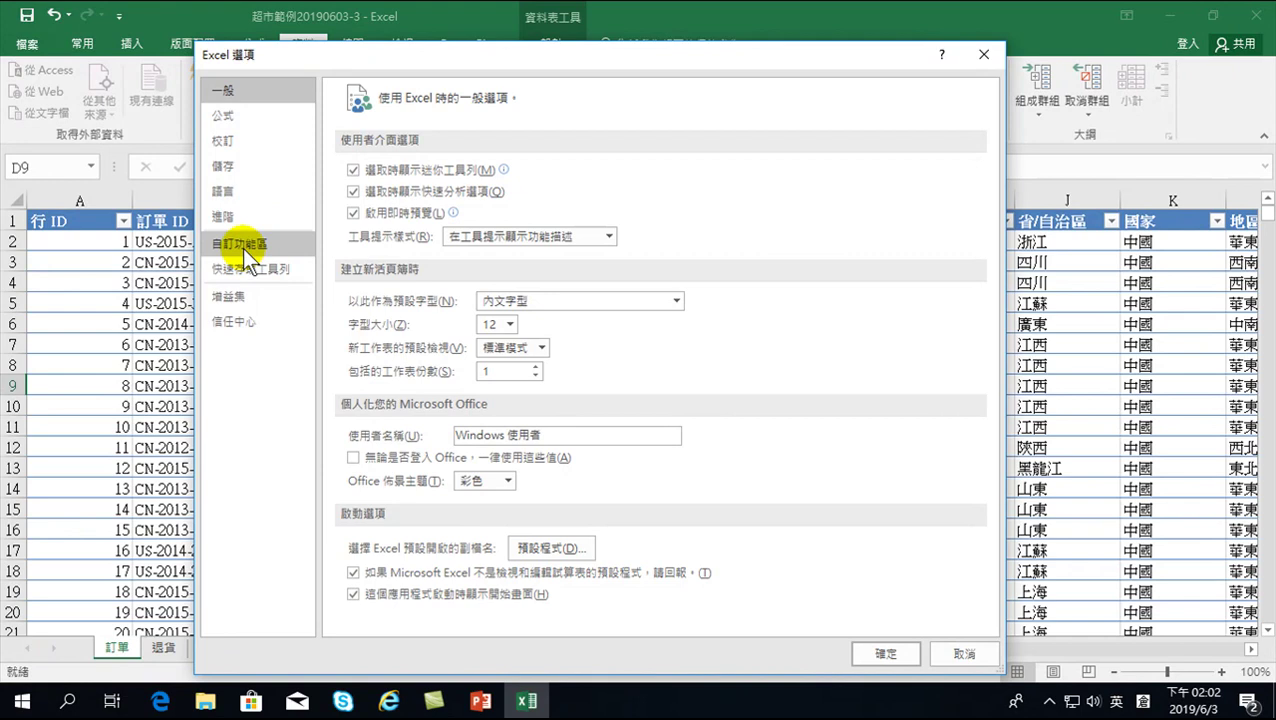
left_click(242, 246)
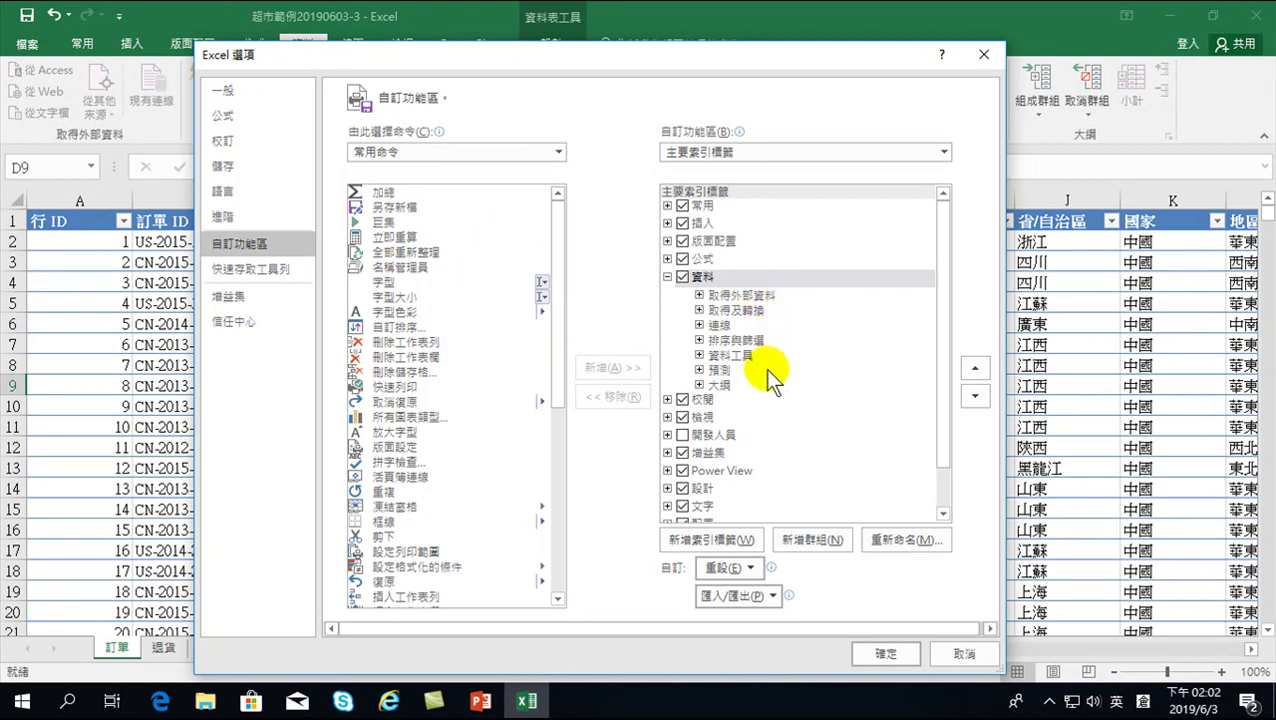
left_click(705, 278)
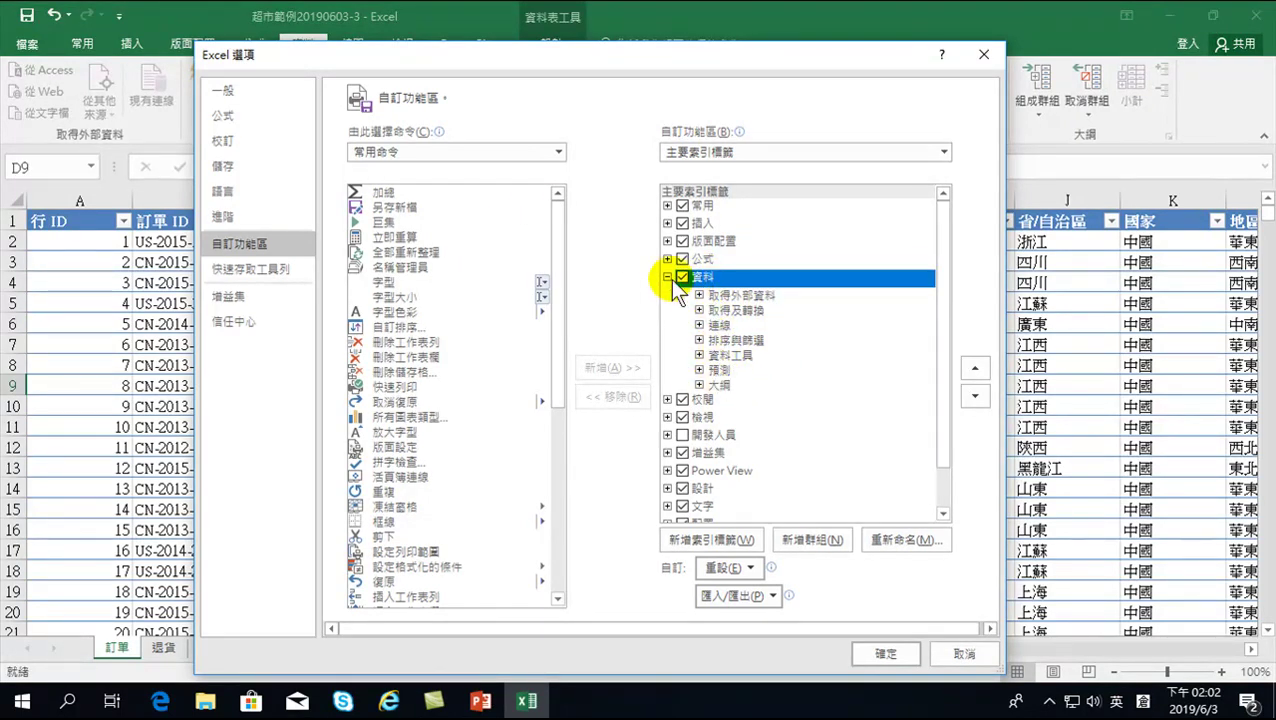
left_click(667, 277)
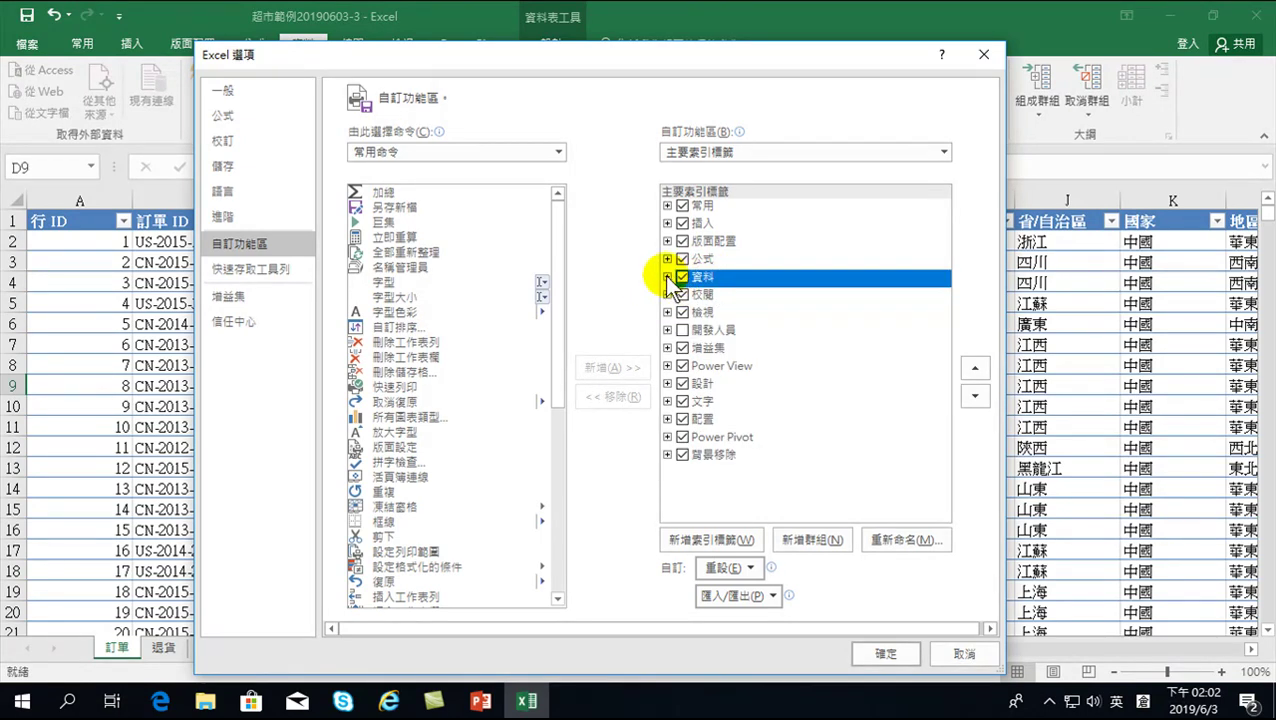
- Add a new custom group to the 資料 tab, placed right after 大綱
left_click(667, 277)
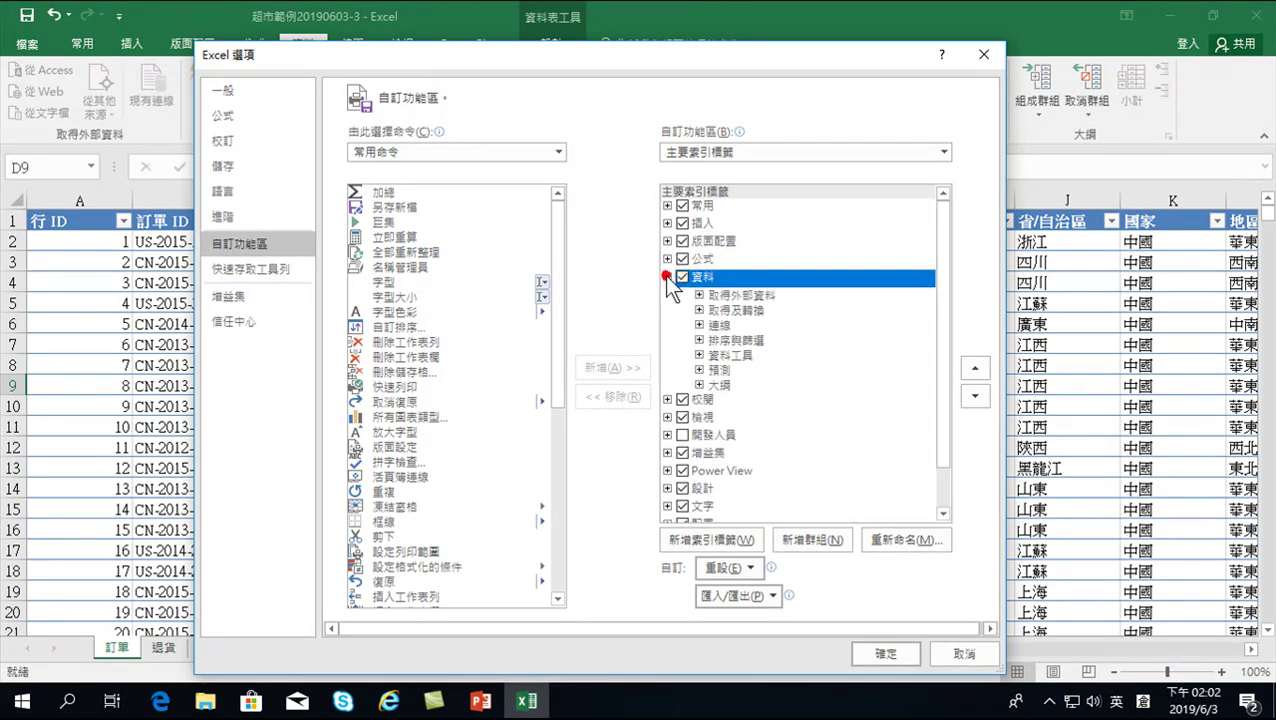
left_click(722, 385)
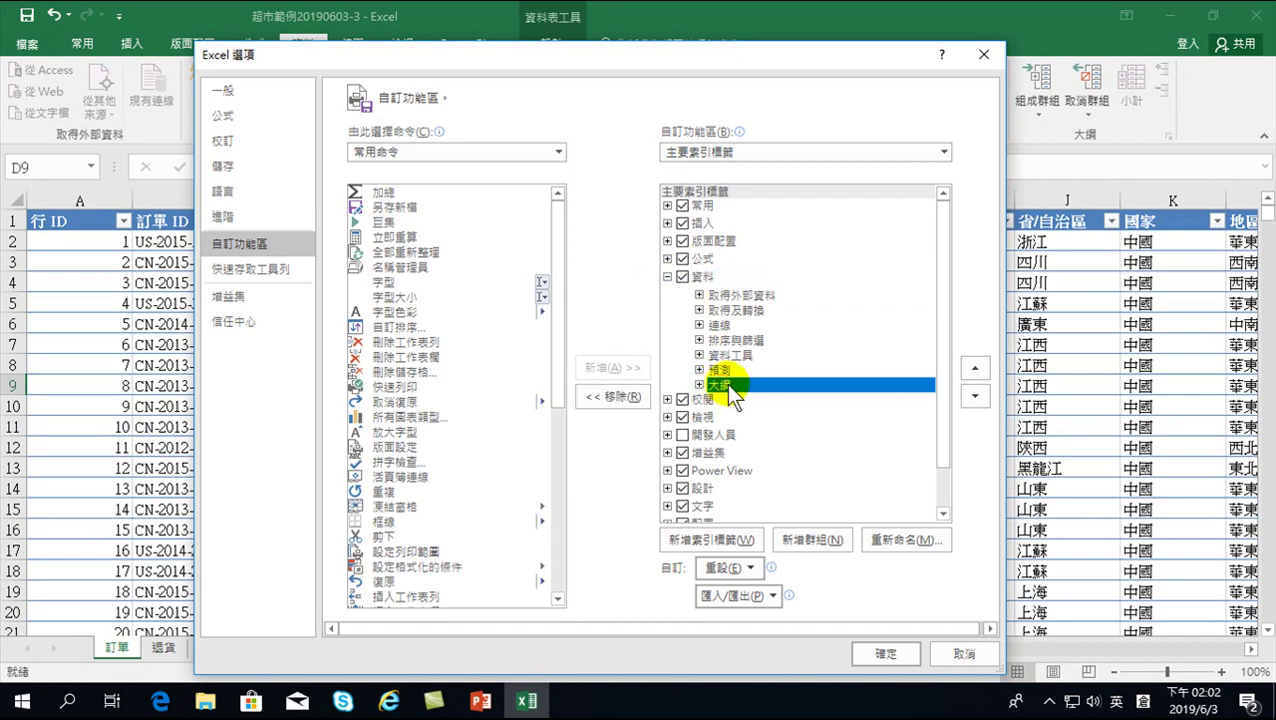
left_click(816, 541)
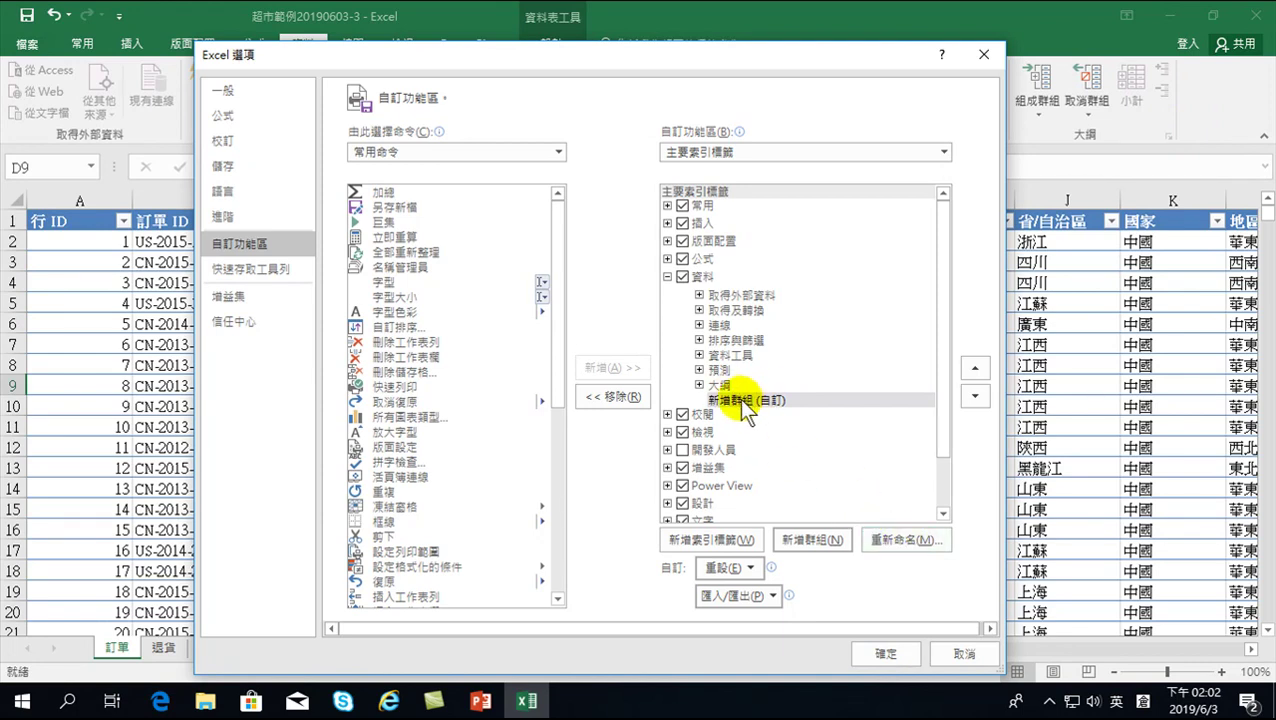
- Rename the new custom group to 視覺化 and pick an icon for it
left_click(884, 534)
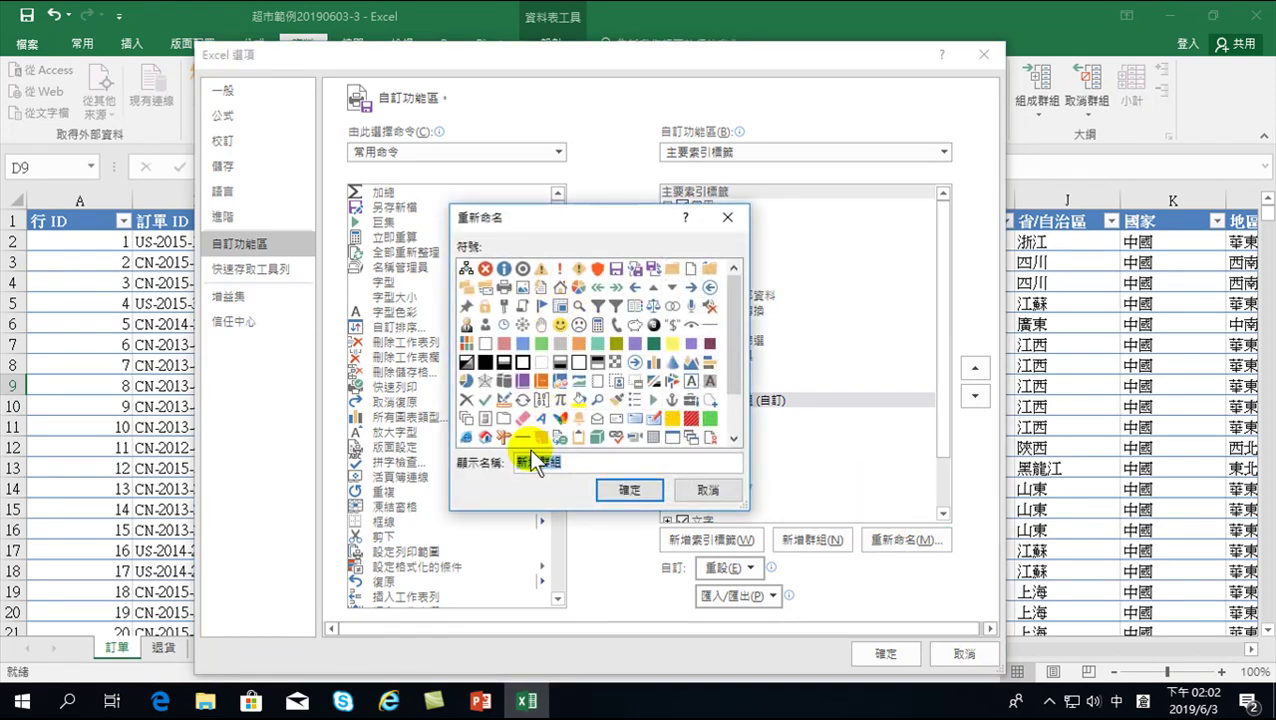
left_click(462, 343)
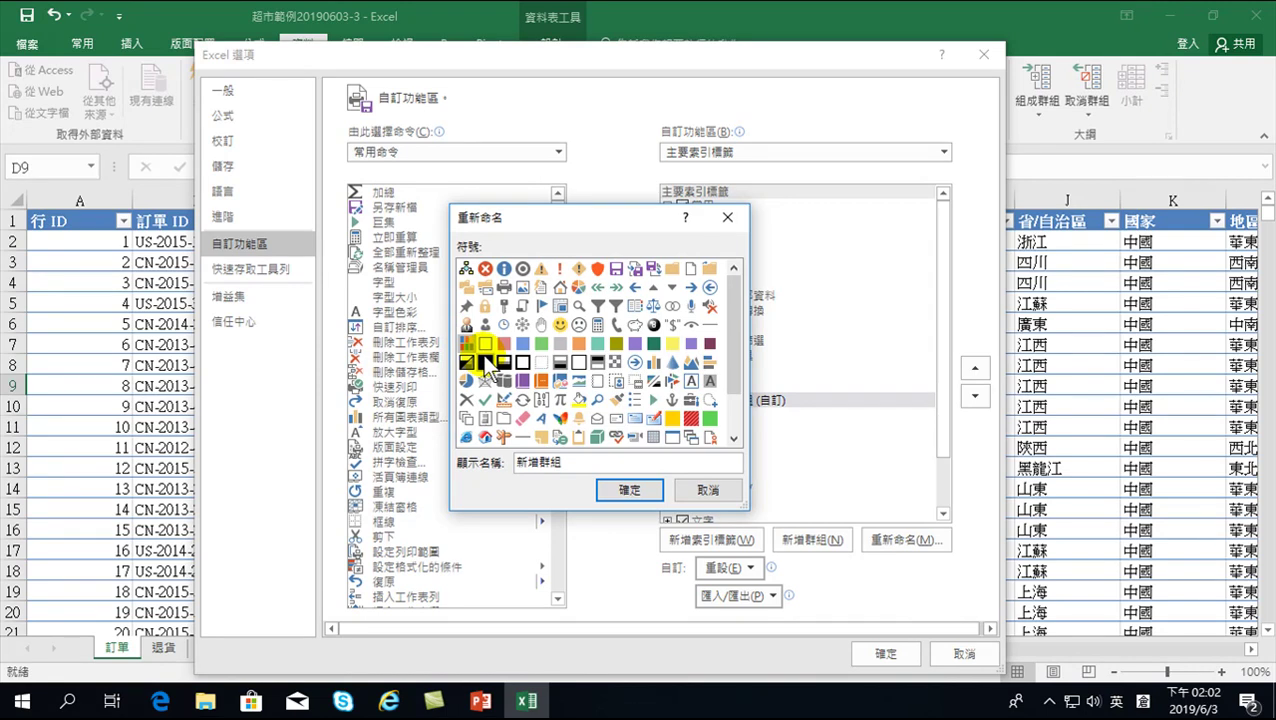
left_click_drag(519, 463, 607, 465)
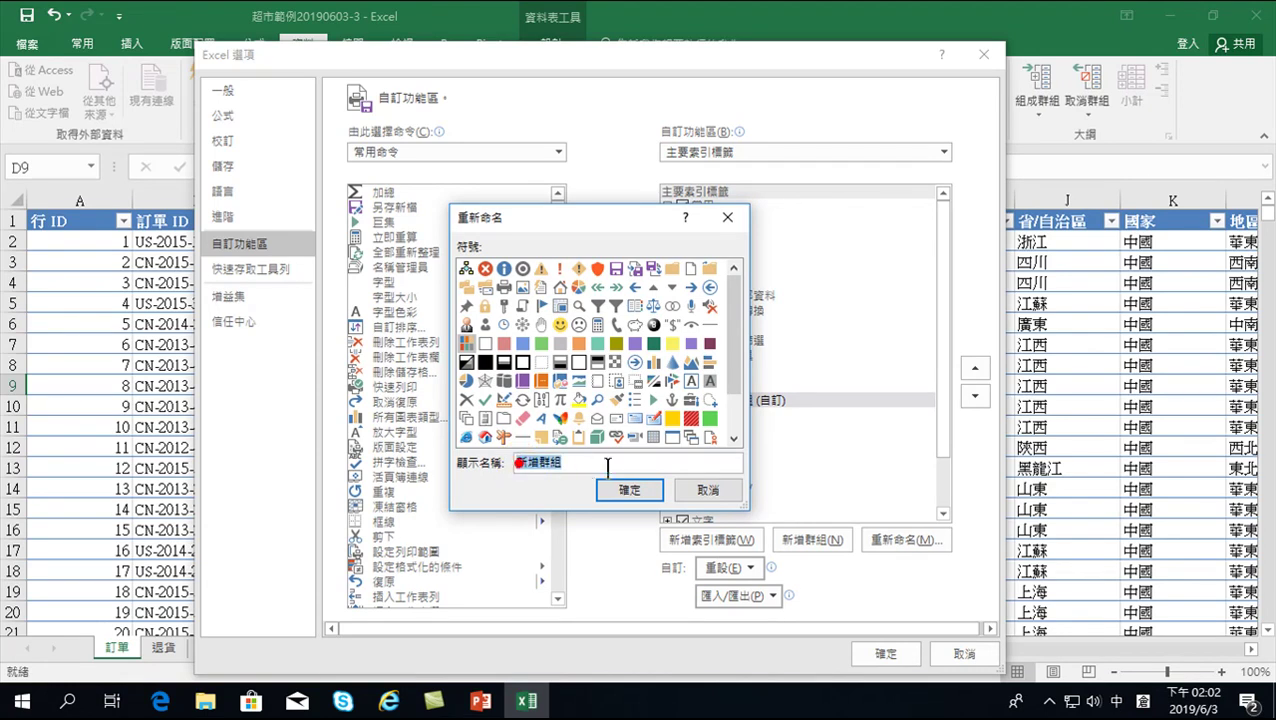
type("禎打月月山")
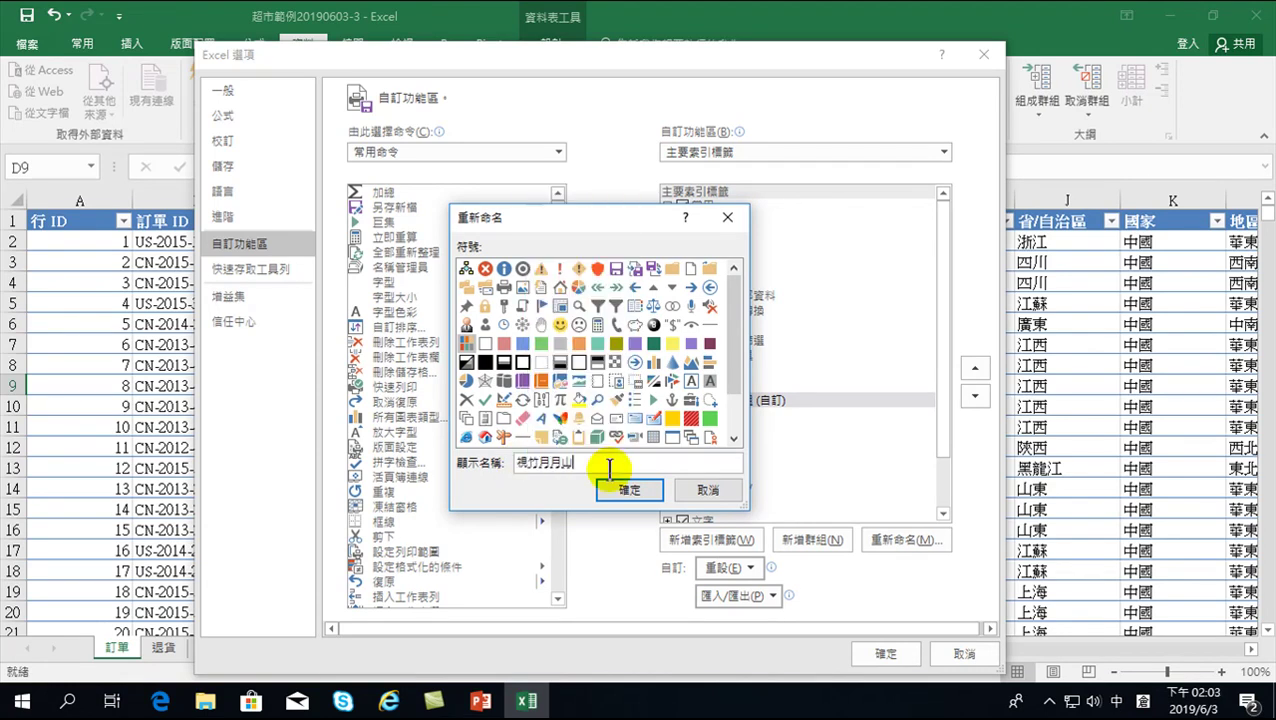
type("視覺化")
key("shift")
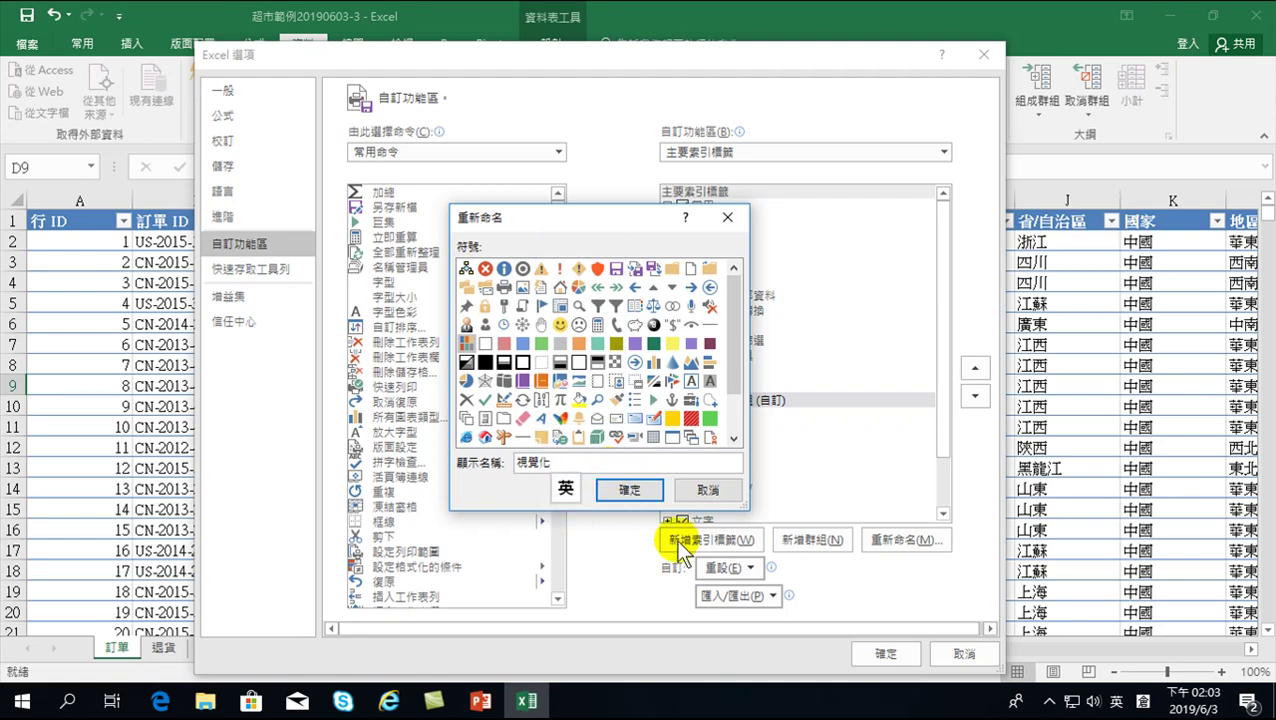
- Confirm the 視覺化 group name and switch the command list to All Commands
left_click(630, 489)
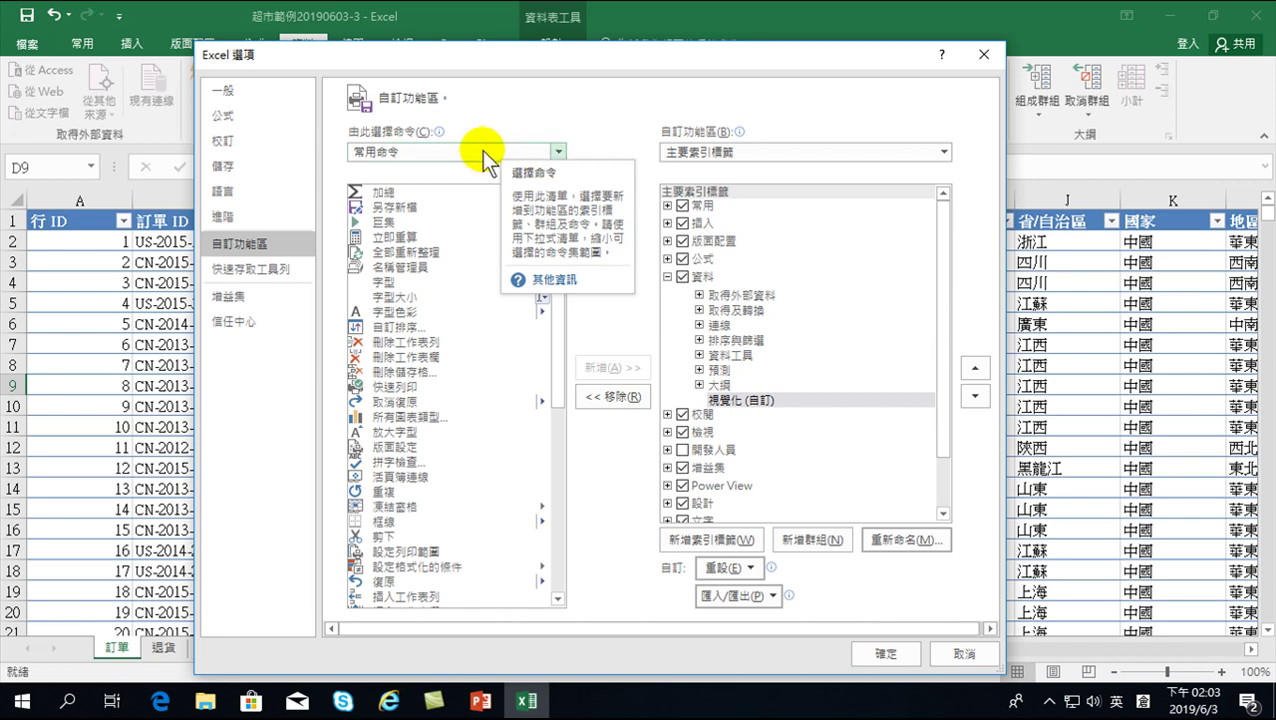
left_click(376, 152)
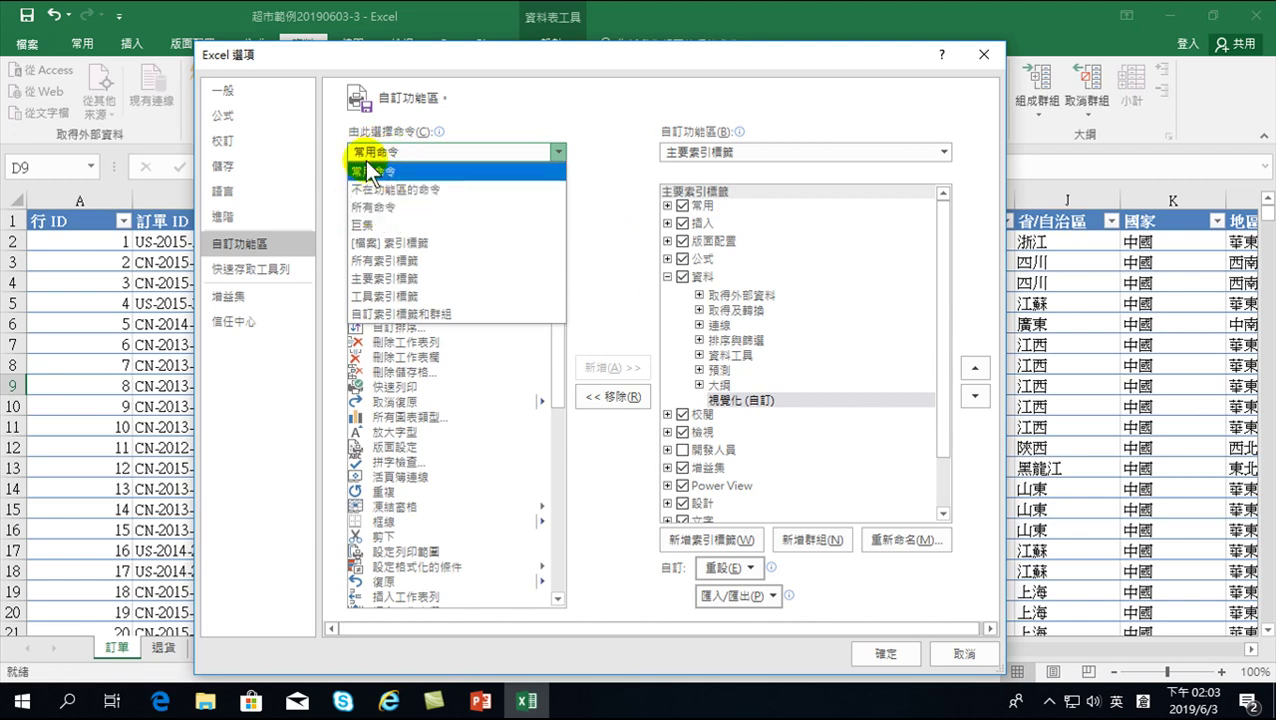
left_click(393, 152)
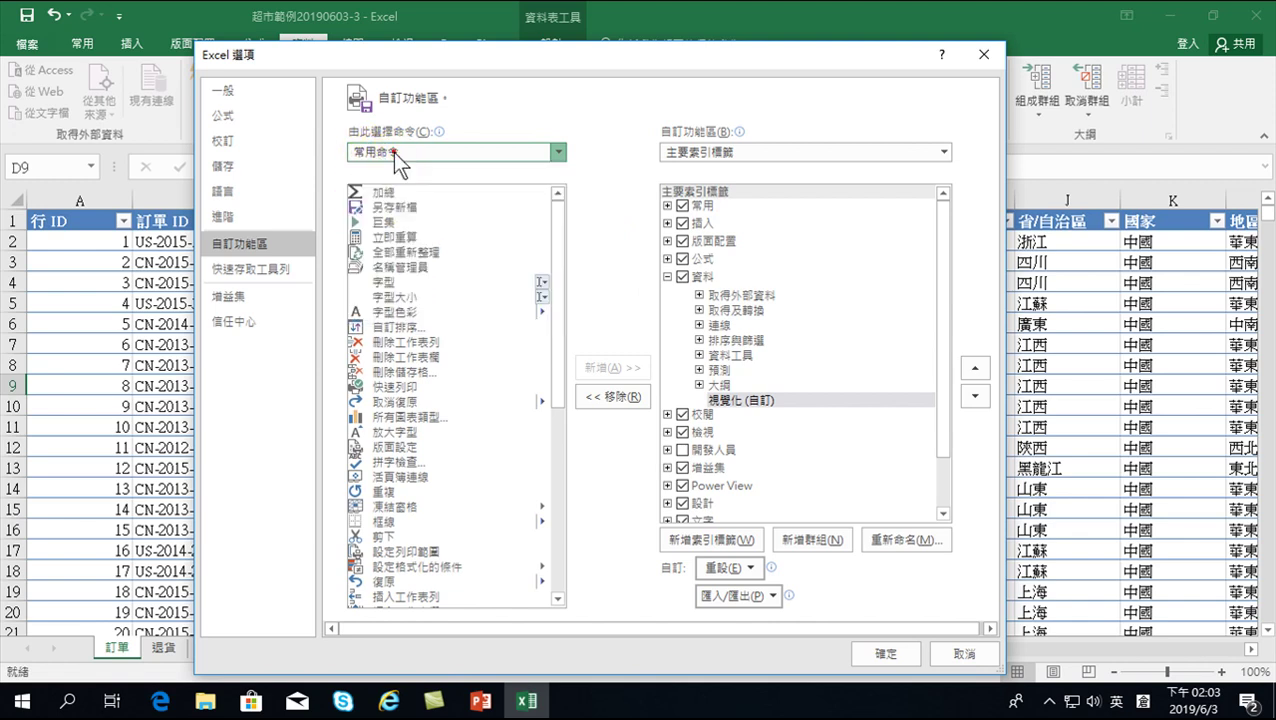
left_click(558, 152)
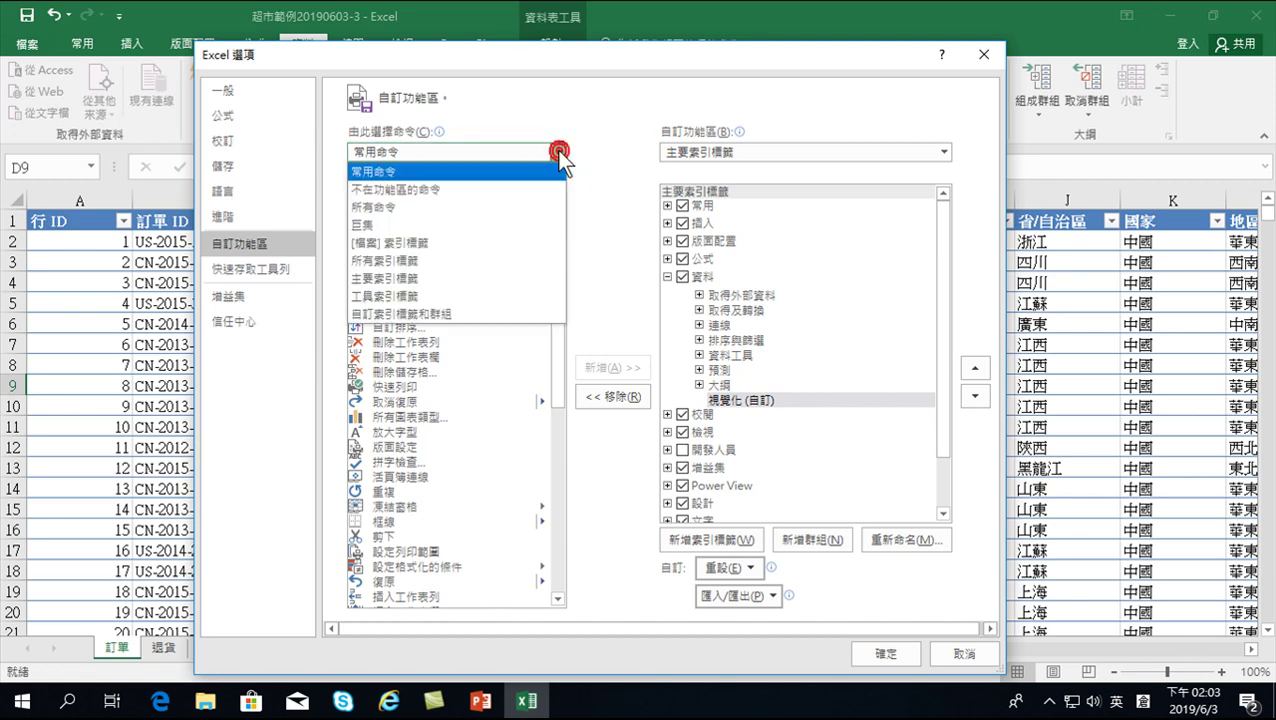
left_click(377, 207)
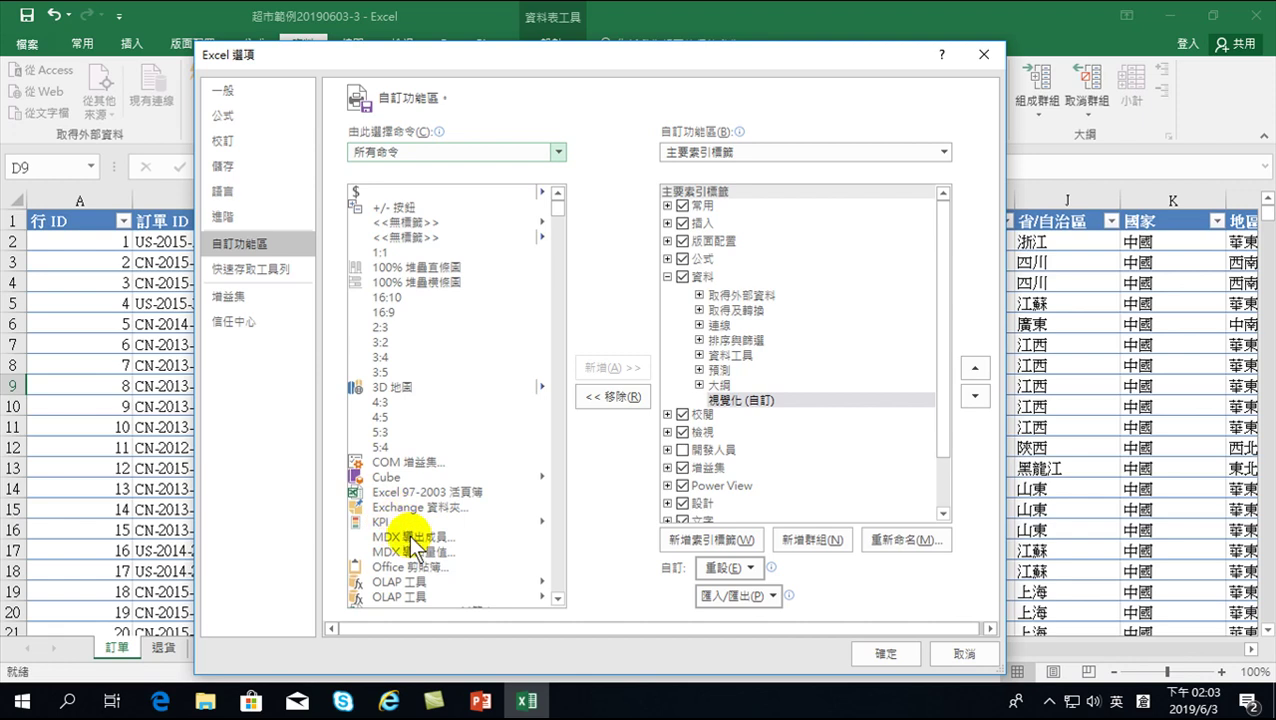
- Add the Power View command to the 視覺化 (自訂) group under 資料
left_click(557, 599)
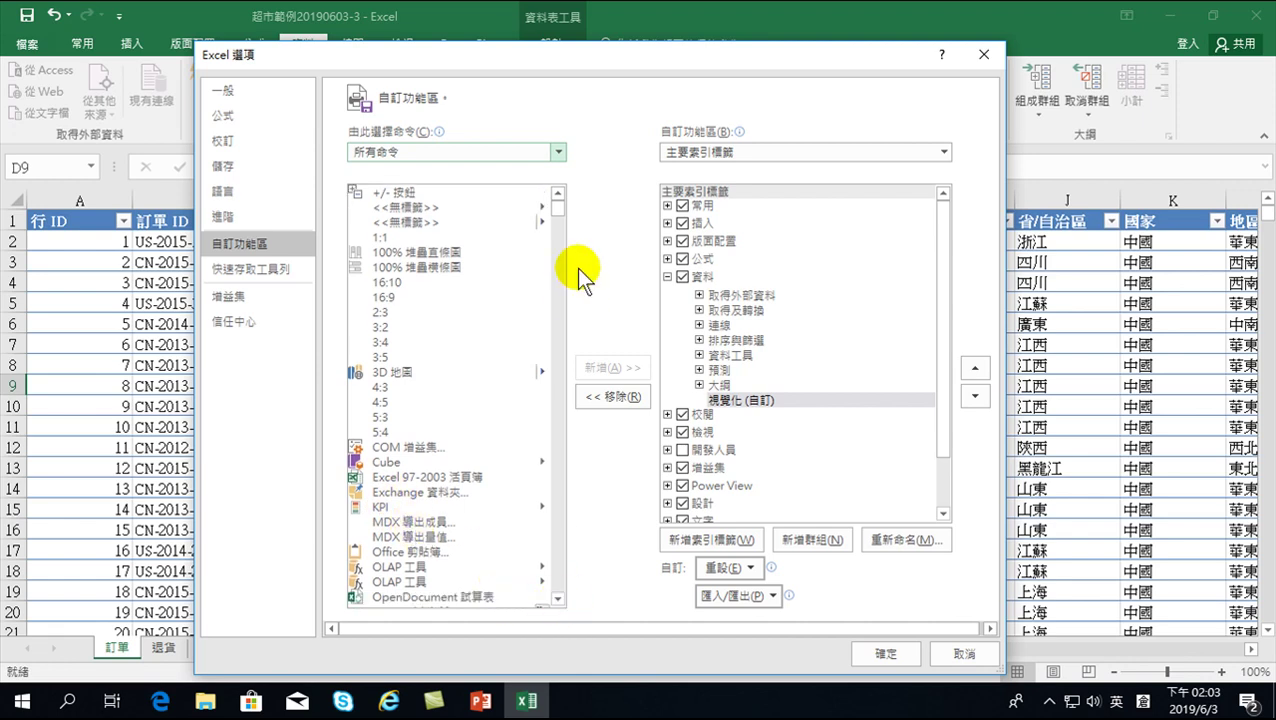
left_click(560, 600)
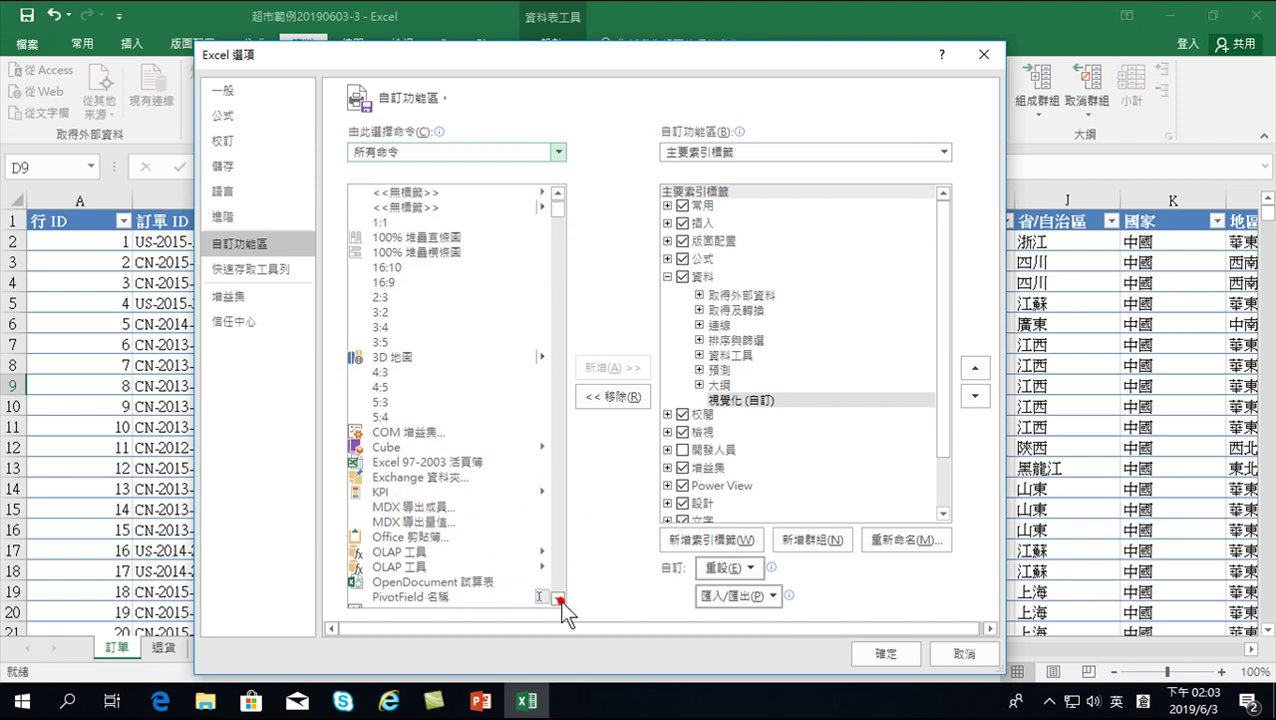
left_click(560, 600)
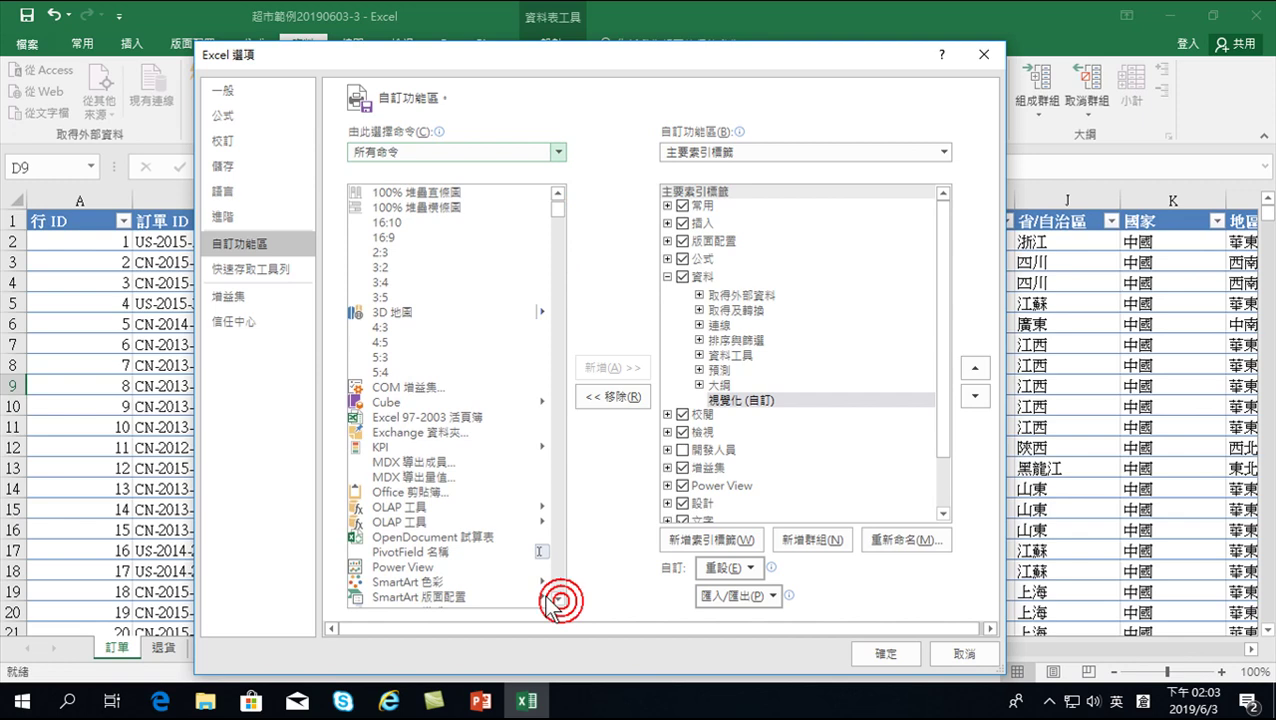
left_click(380, 567)
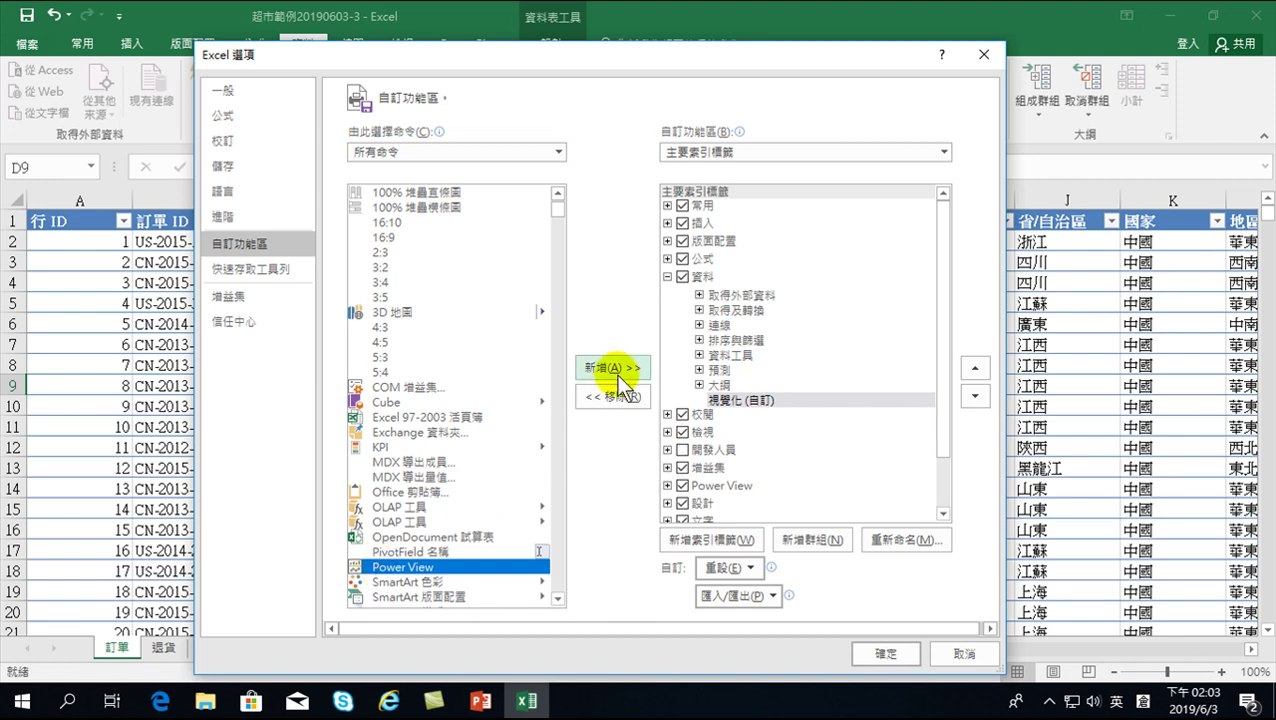
left_click(742, 401)
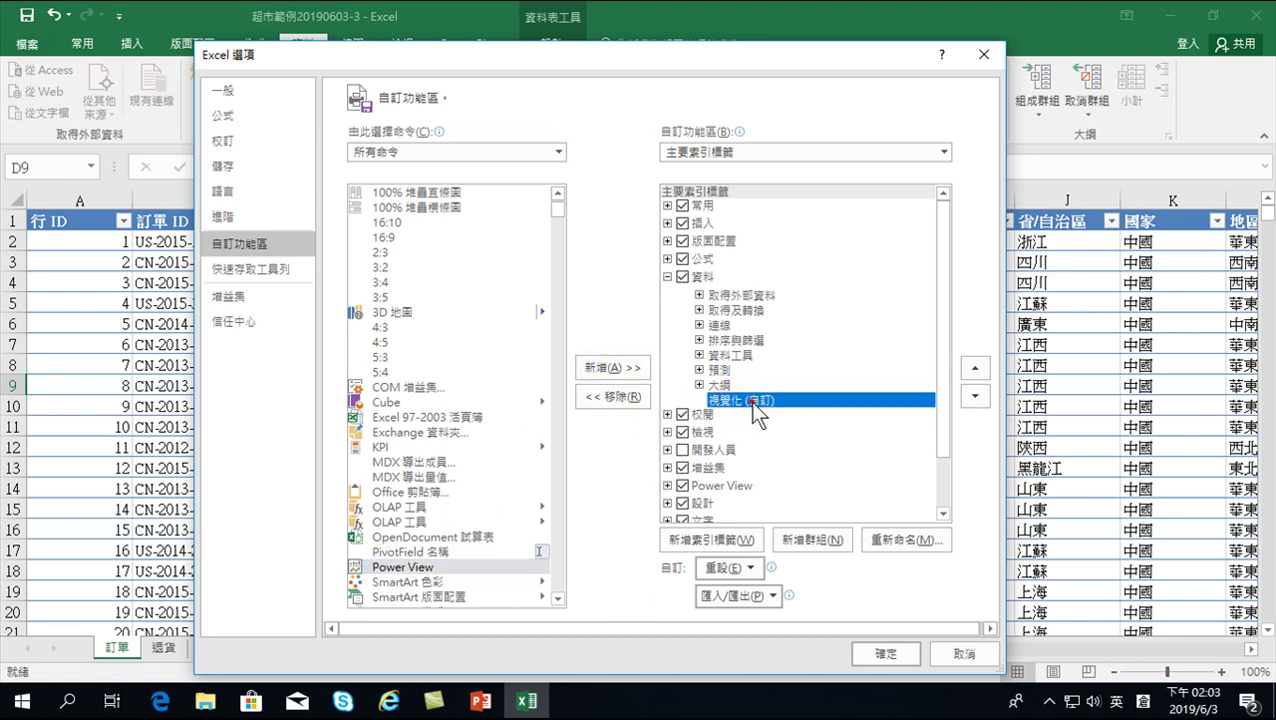
left_click(402, 568)
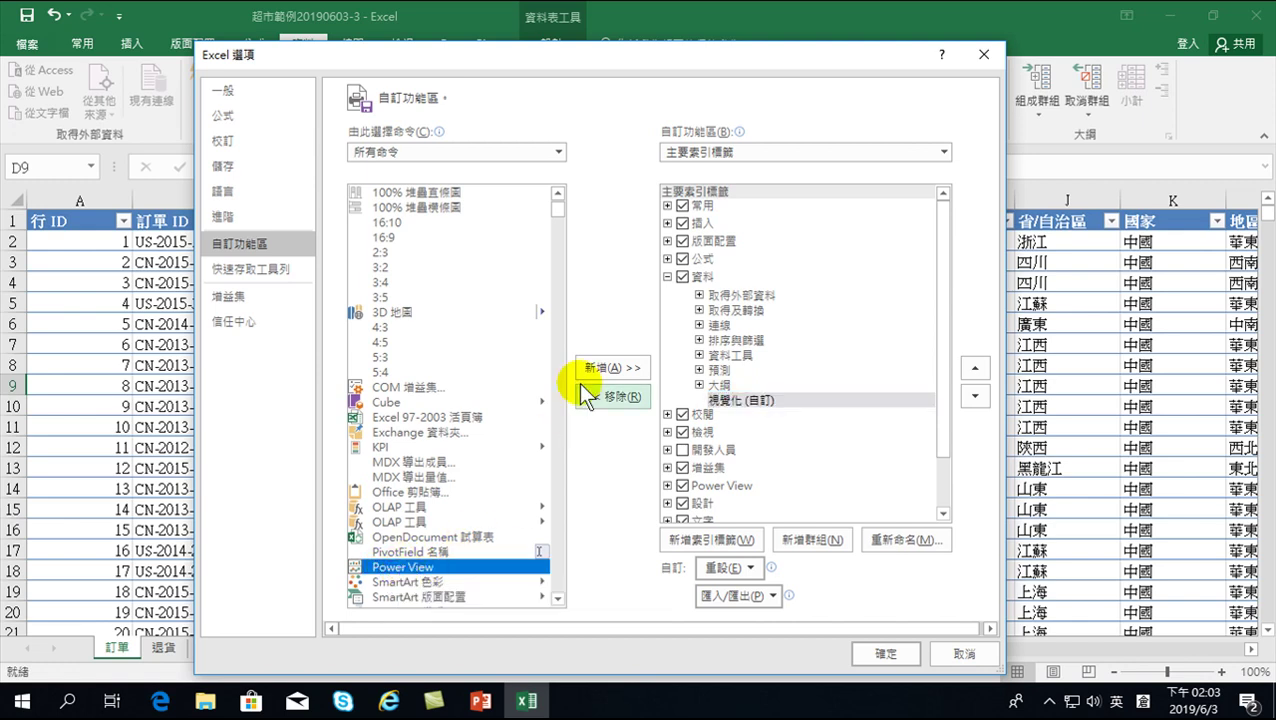
left_click(605, 368)
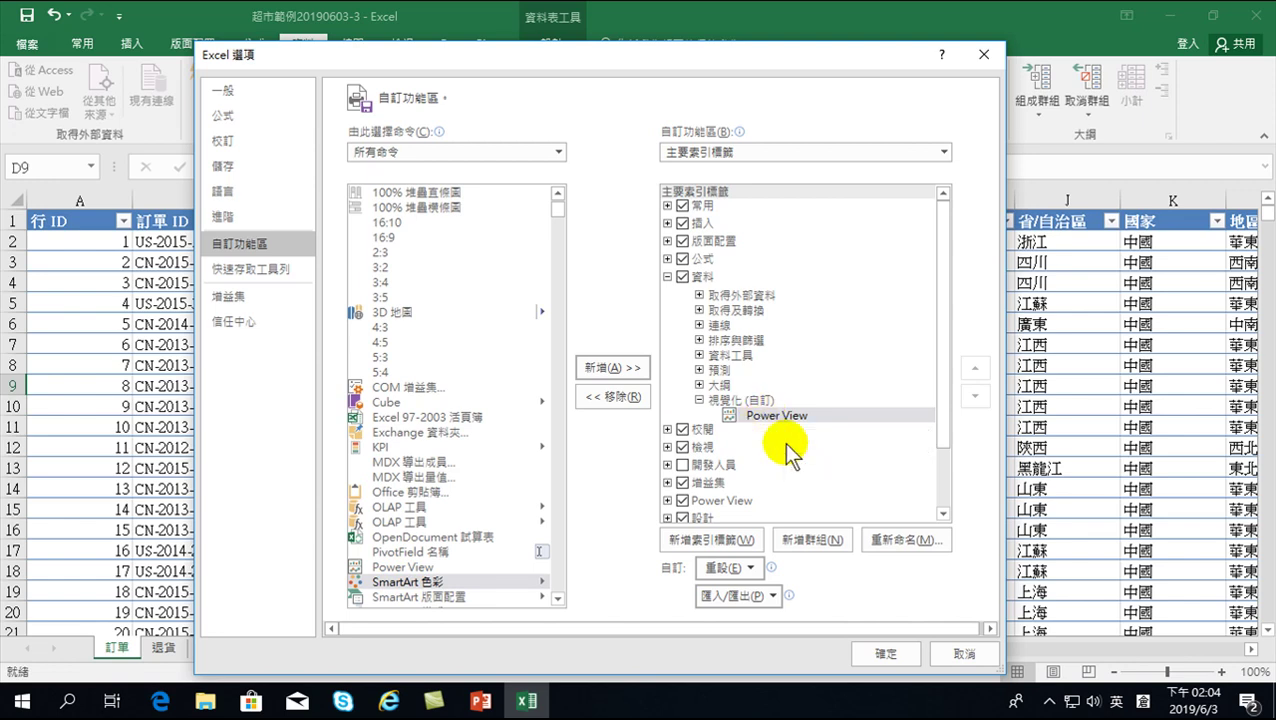
- Apply the ribbon changes so Power View appears in a 視覺化 group on the 資料 tab
left_click(884, 654)
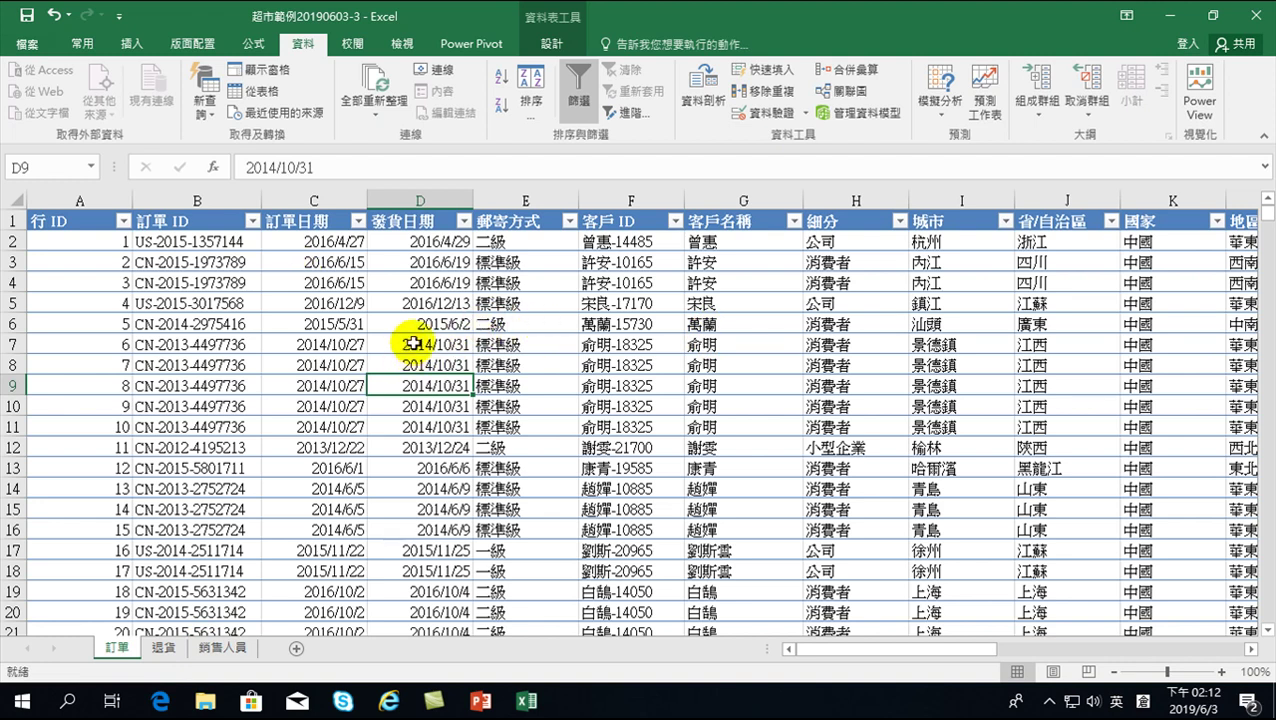
- Show the Power Pivot tab with a cell inside the 訂單 table selected
left_click(454, 40)
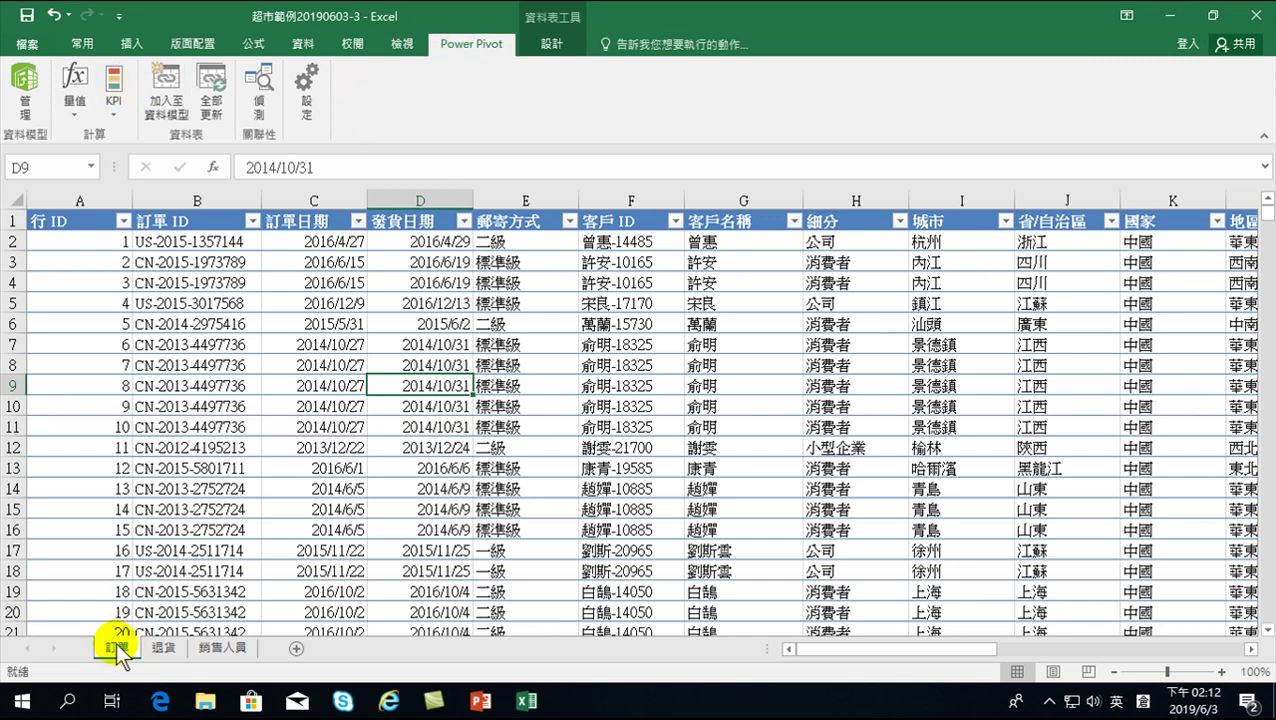
left_click(175, 466)
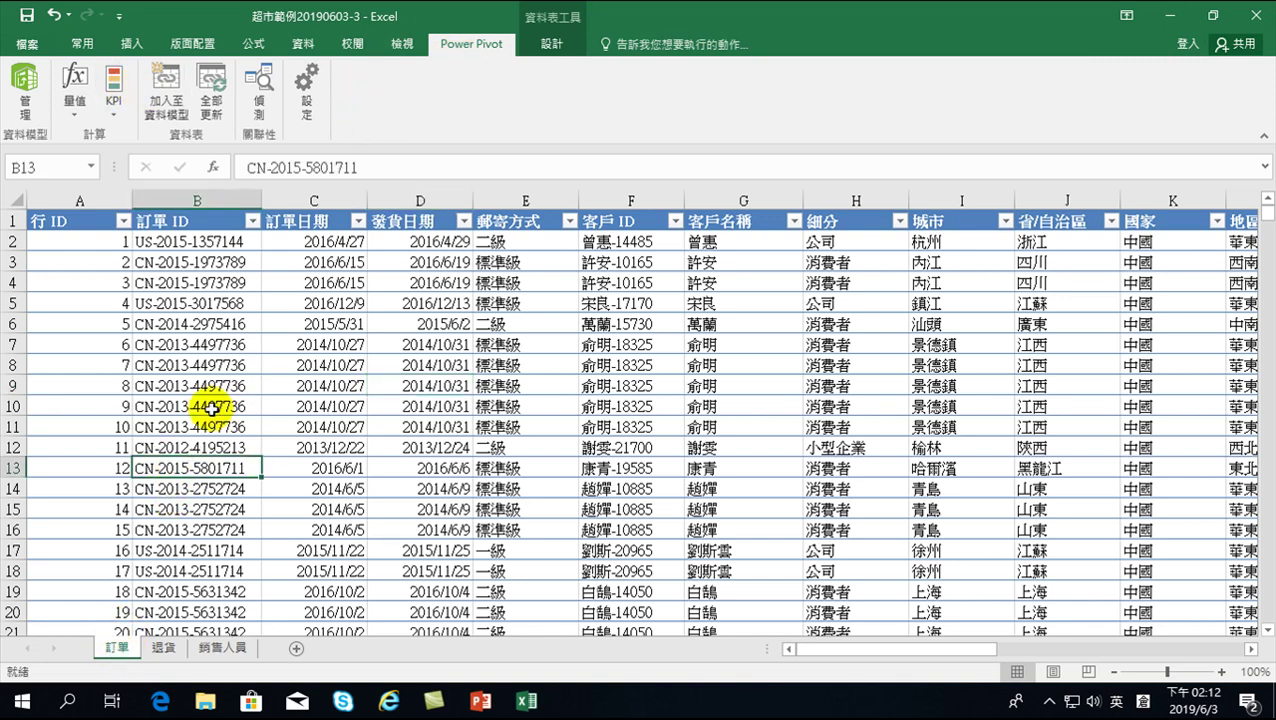
left_click(550, 403)
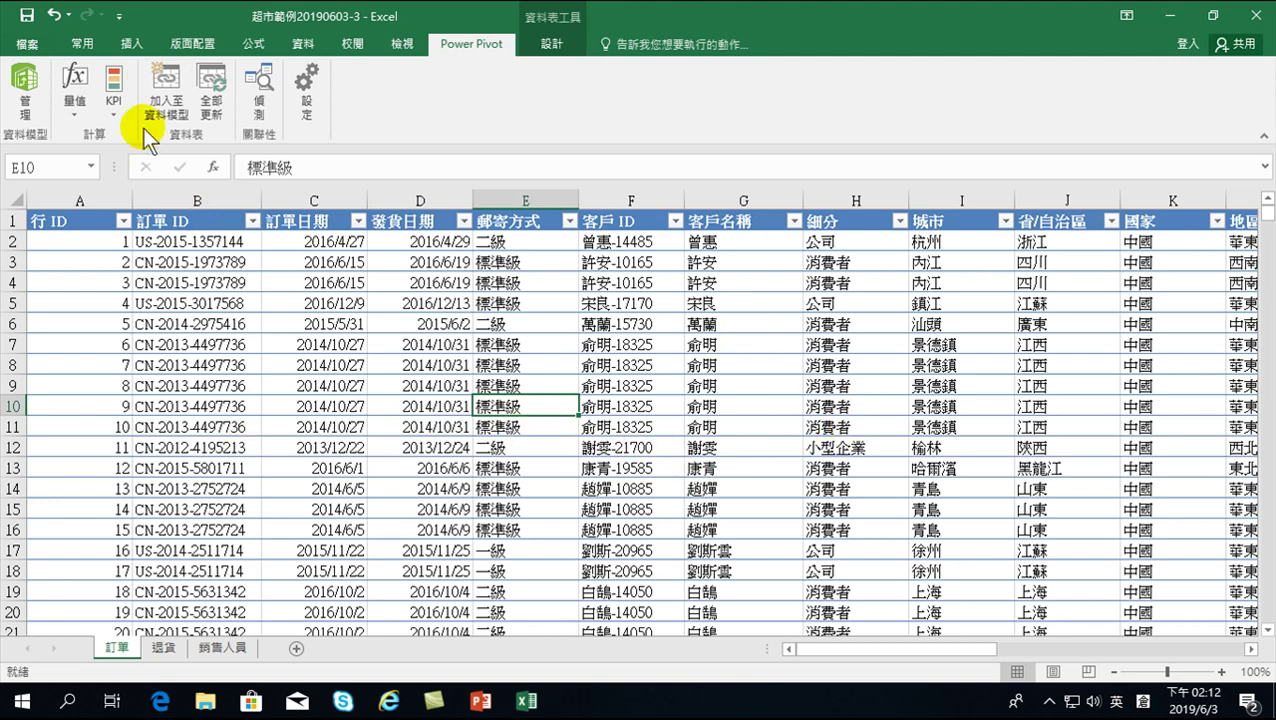
left_click(470, 44)
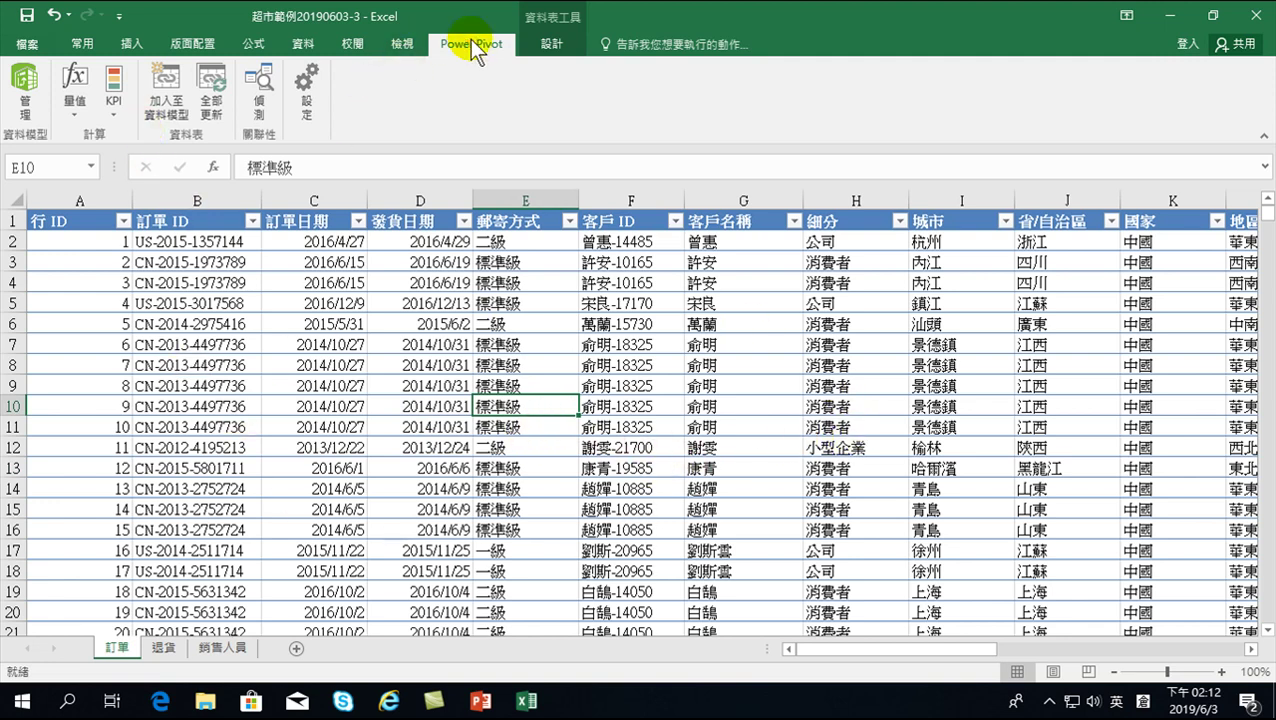
left_click(172, 84)
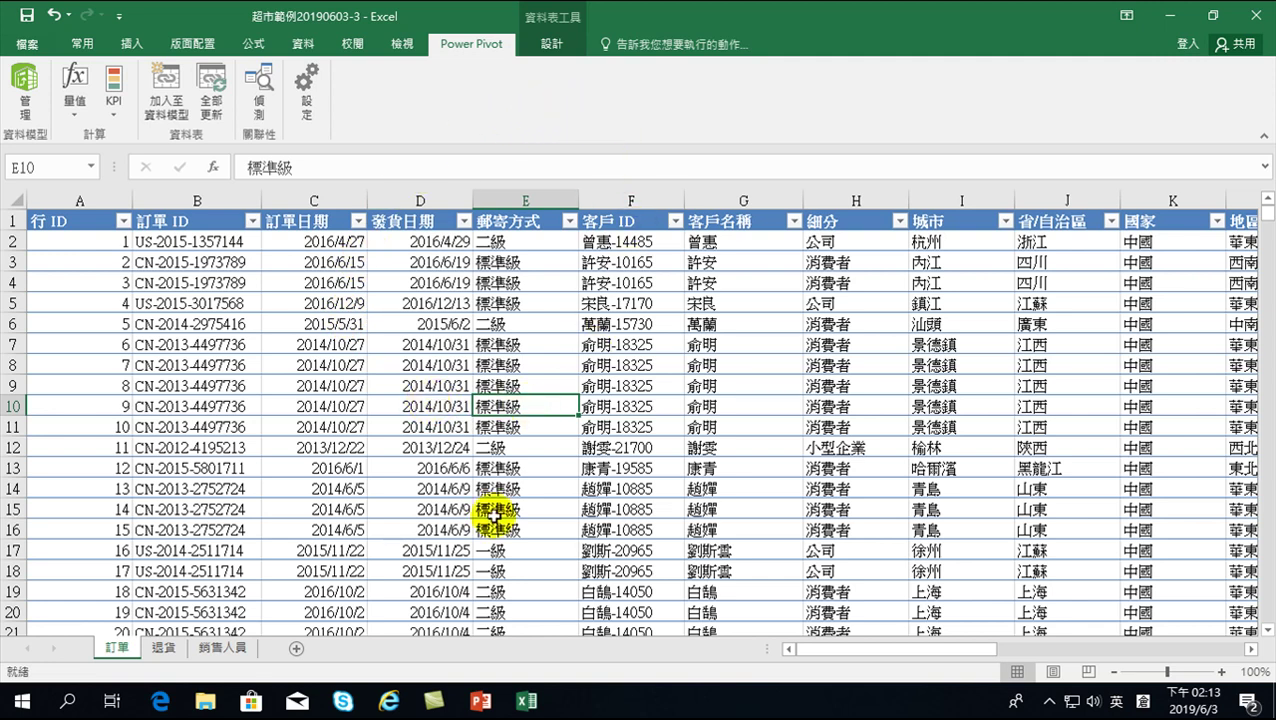
left_click(200, 386)
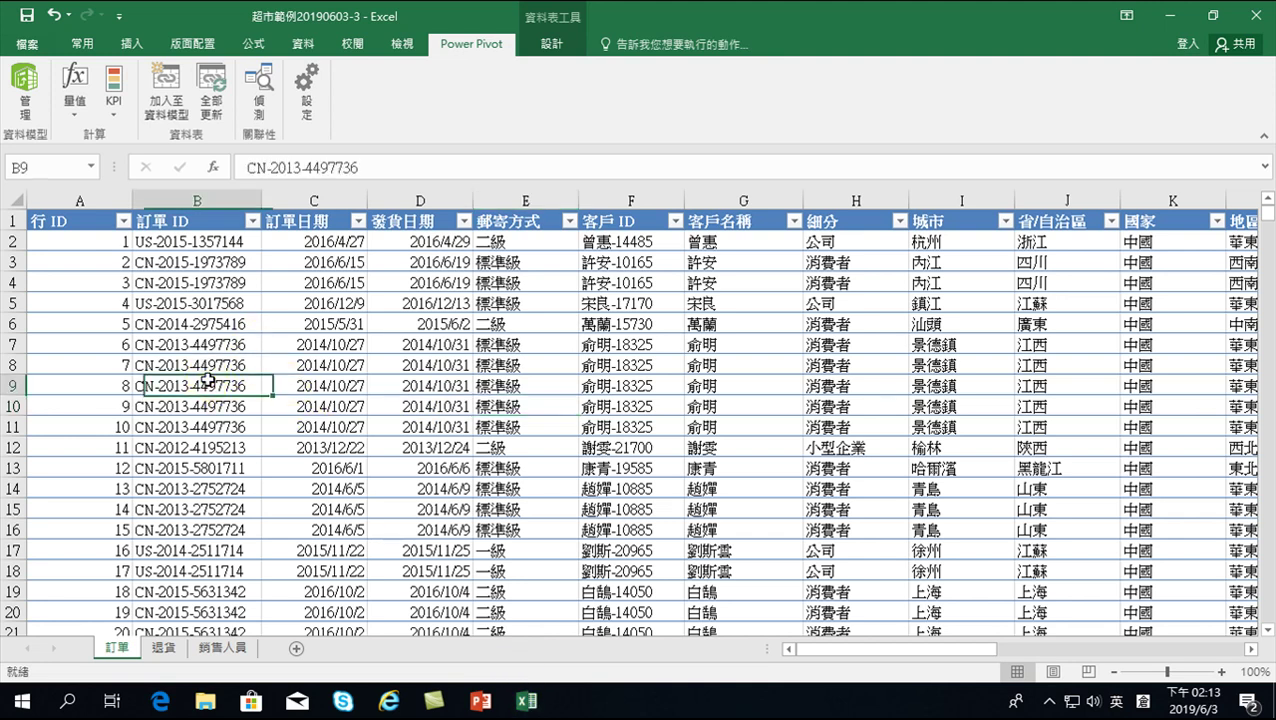
- Add the 10,000-row 訂單 table to the data model, save it, and close Power Pivot
left_click(168, 82)
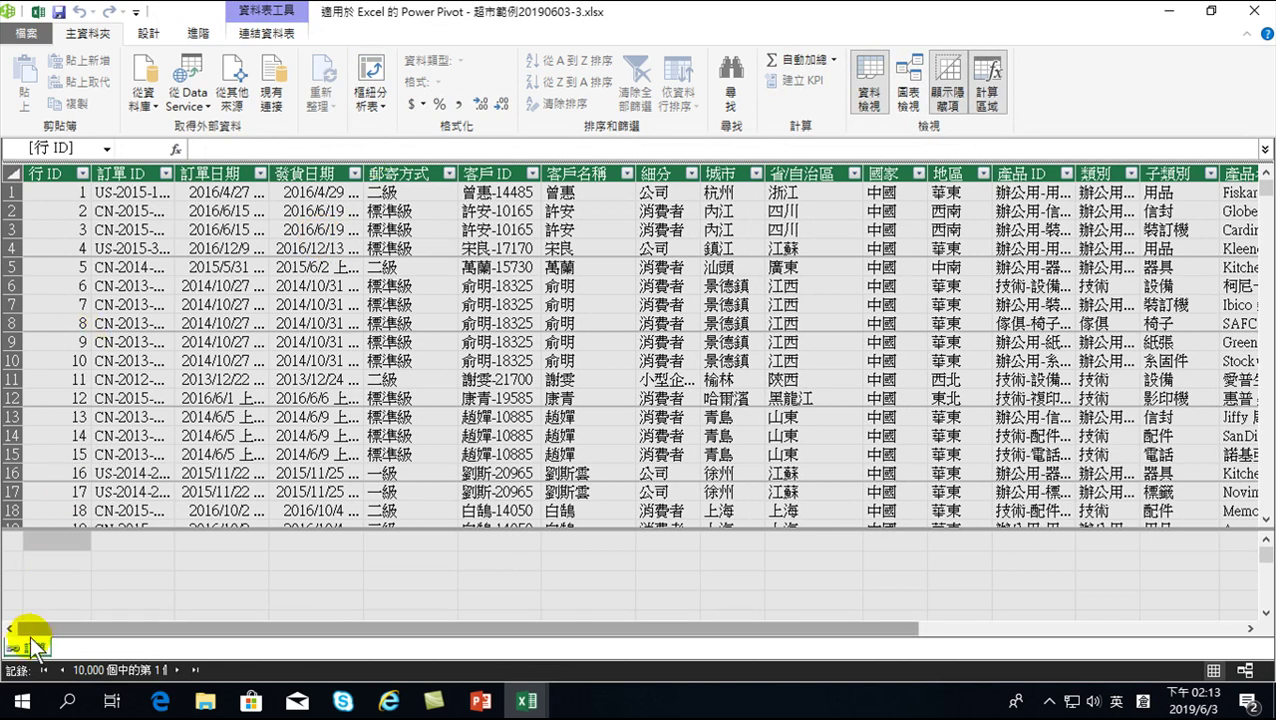
left_click_drag(650, 11, 772, 116)
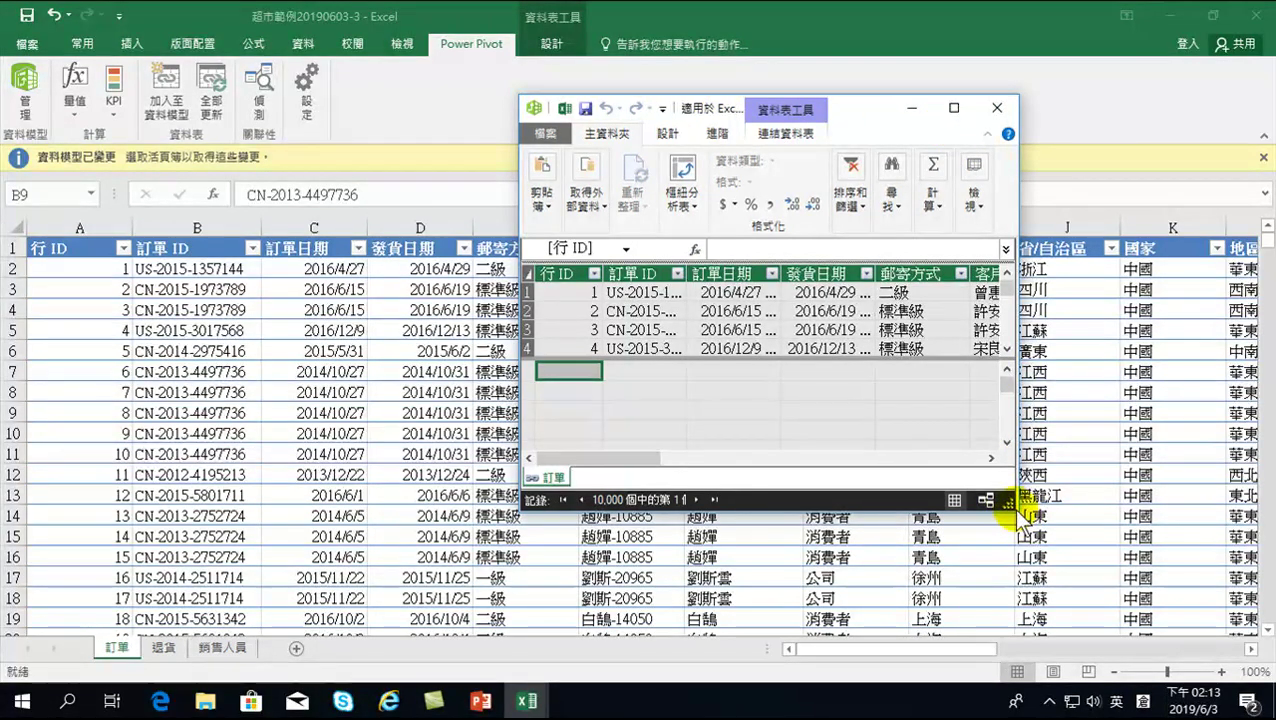
left_click_drag(1010, 505, 1134, 545)
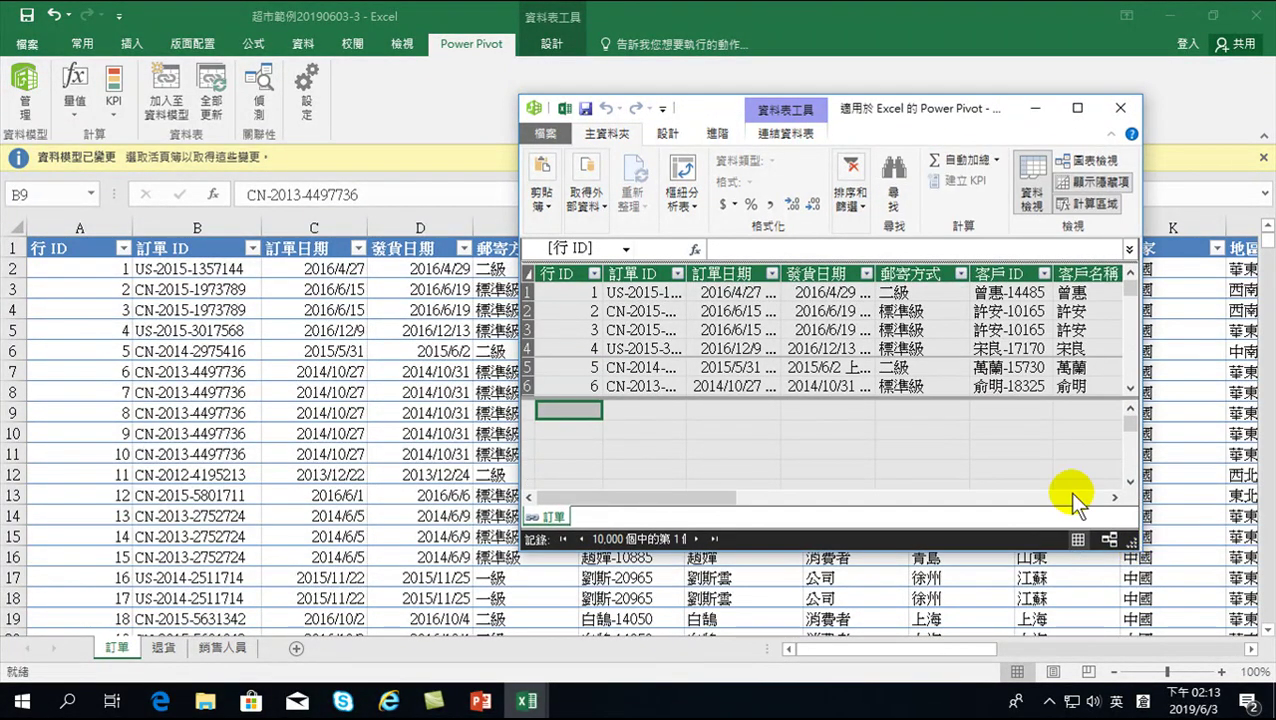
left_click_drag(520, 180, 305, 195)
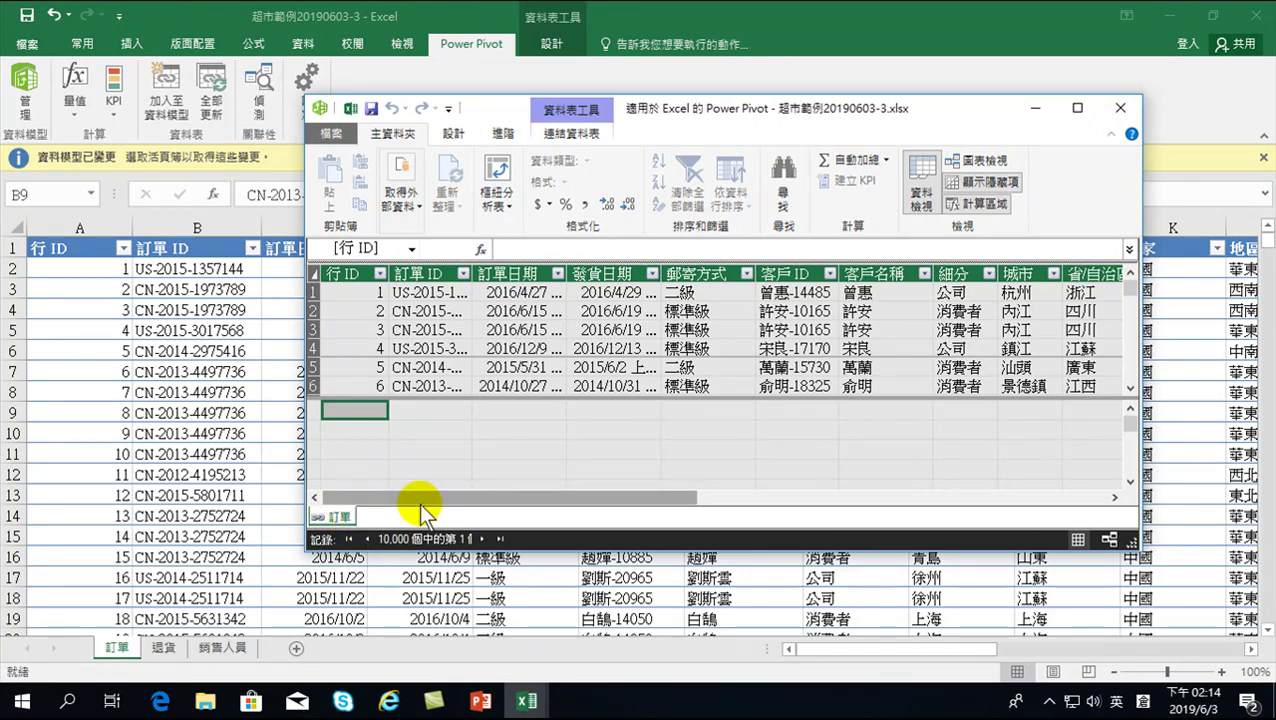
left_click(375, 113)
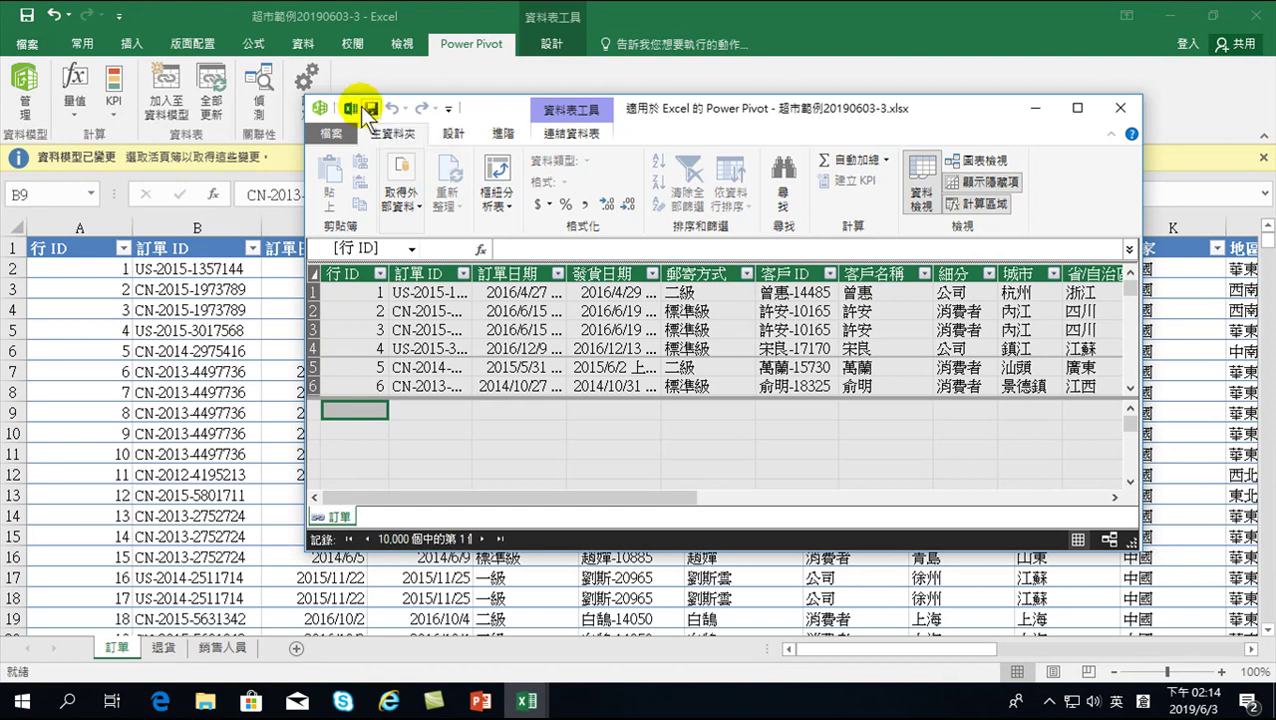
left_click(1120, 109)
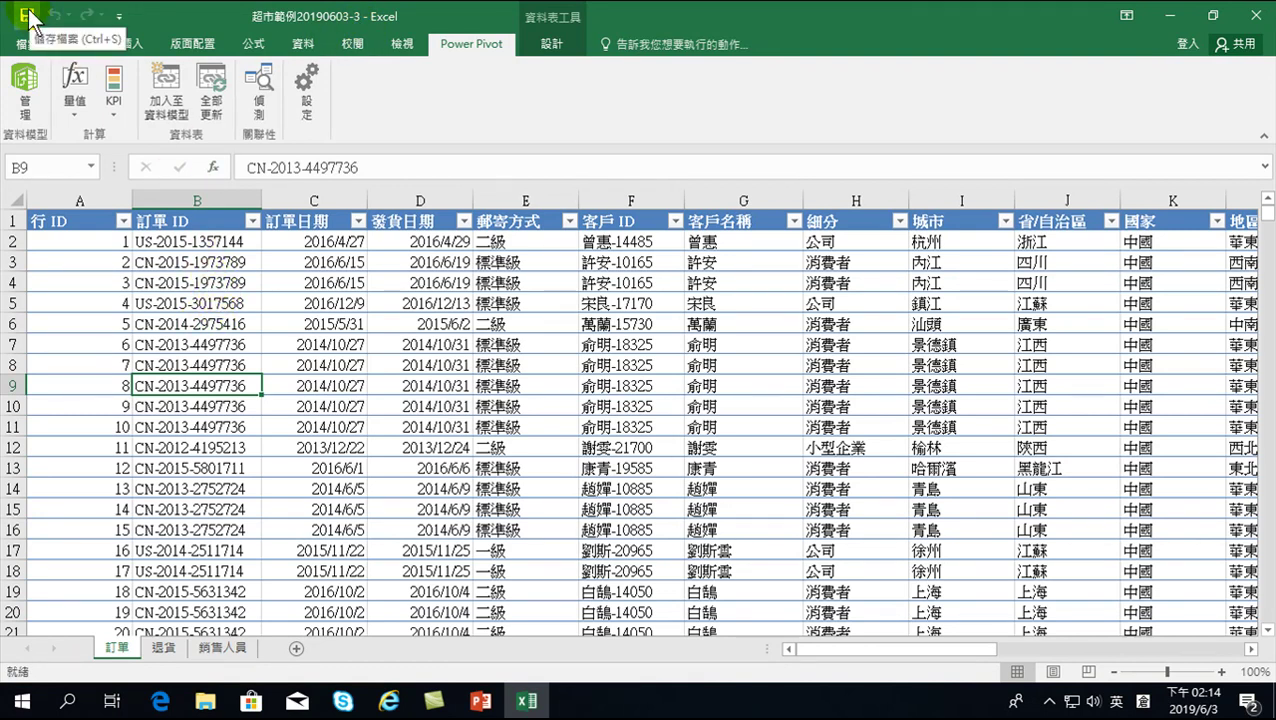
- Add the 296-row 退貨 returns table to the data model and close Power Pivot
left_click(163, 647)
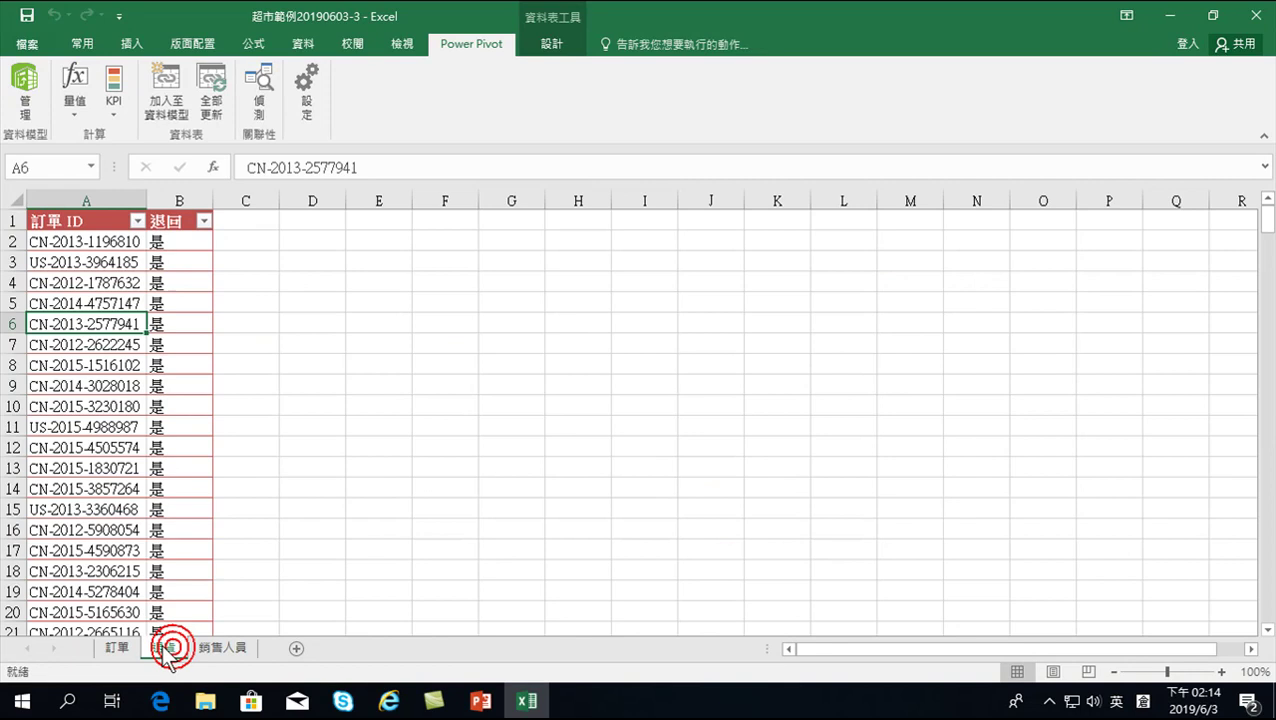
left_click(98, 386)
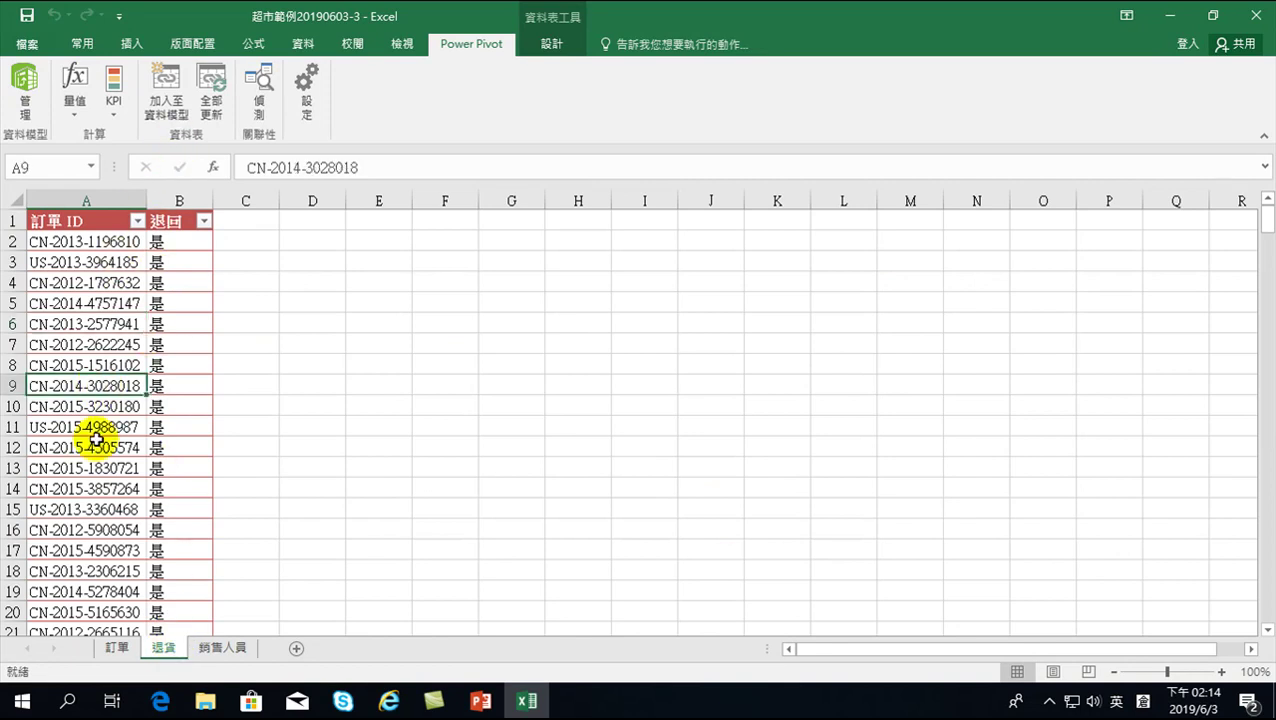
left_click(172, 90)
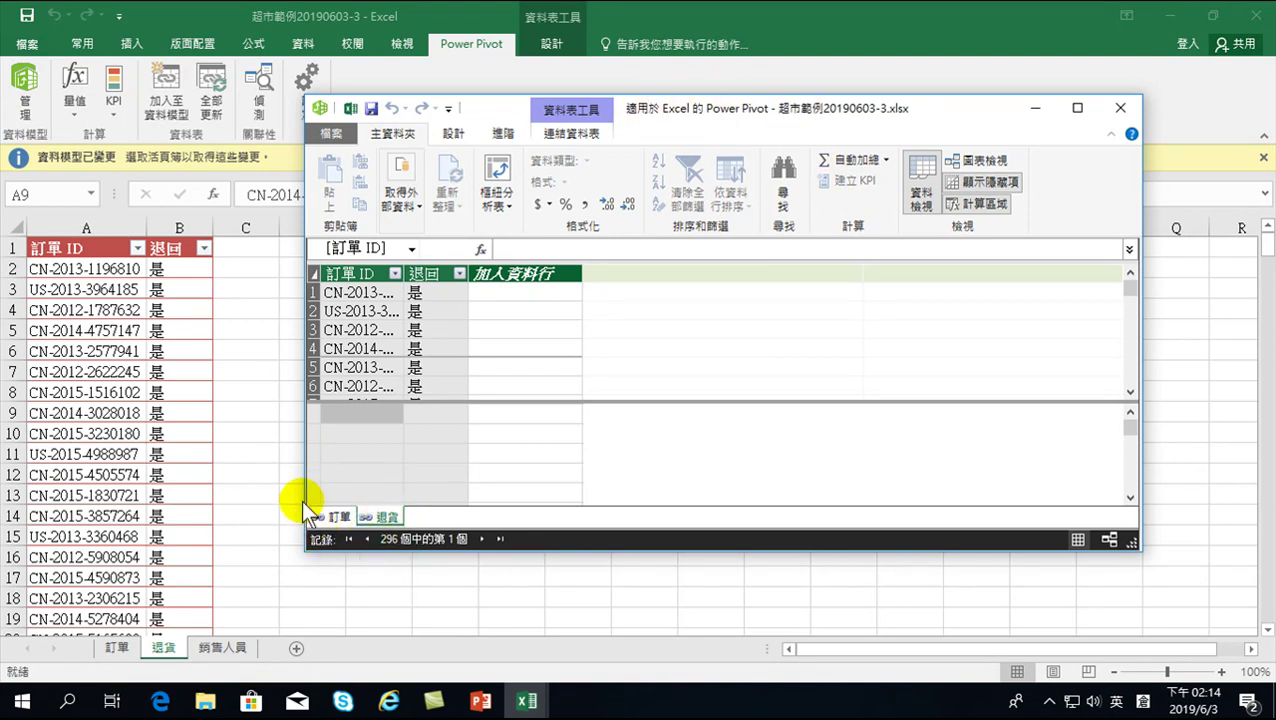
left_click(1119, 107)
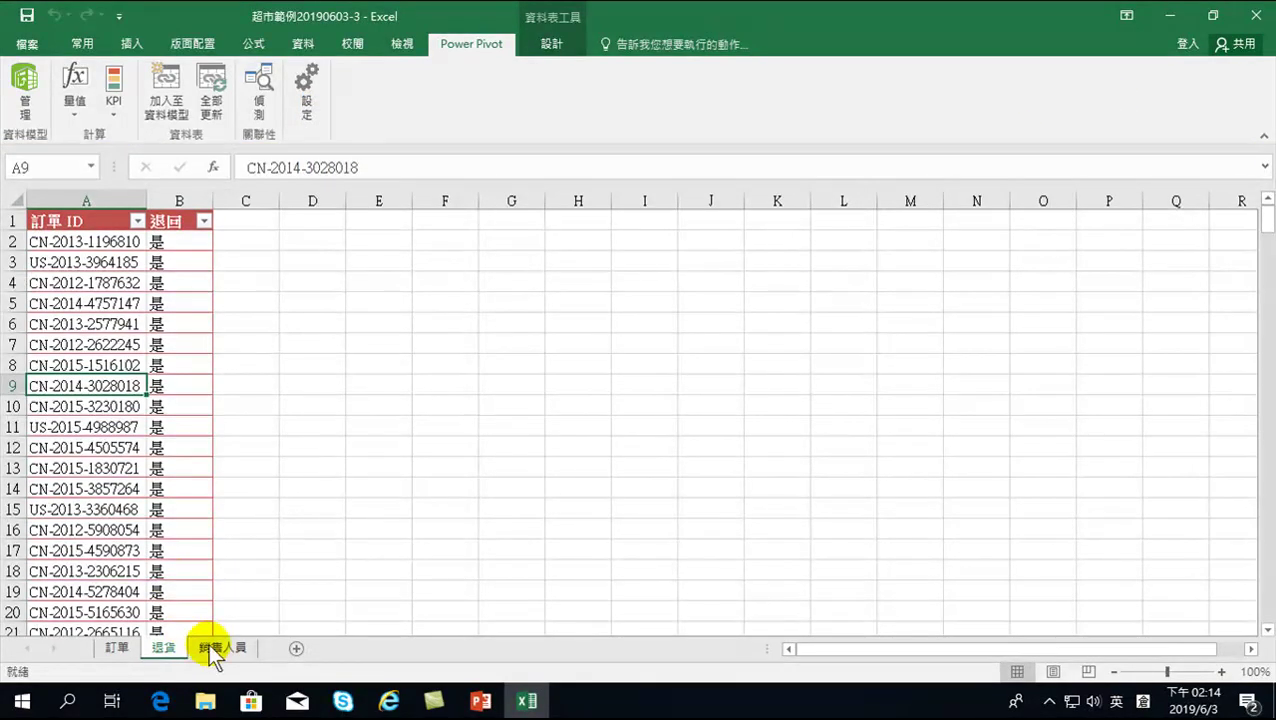
- Switch to the 銷售人員 sheet and inspect its region and manager table
left_click(220, 648)
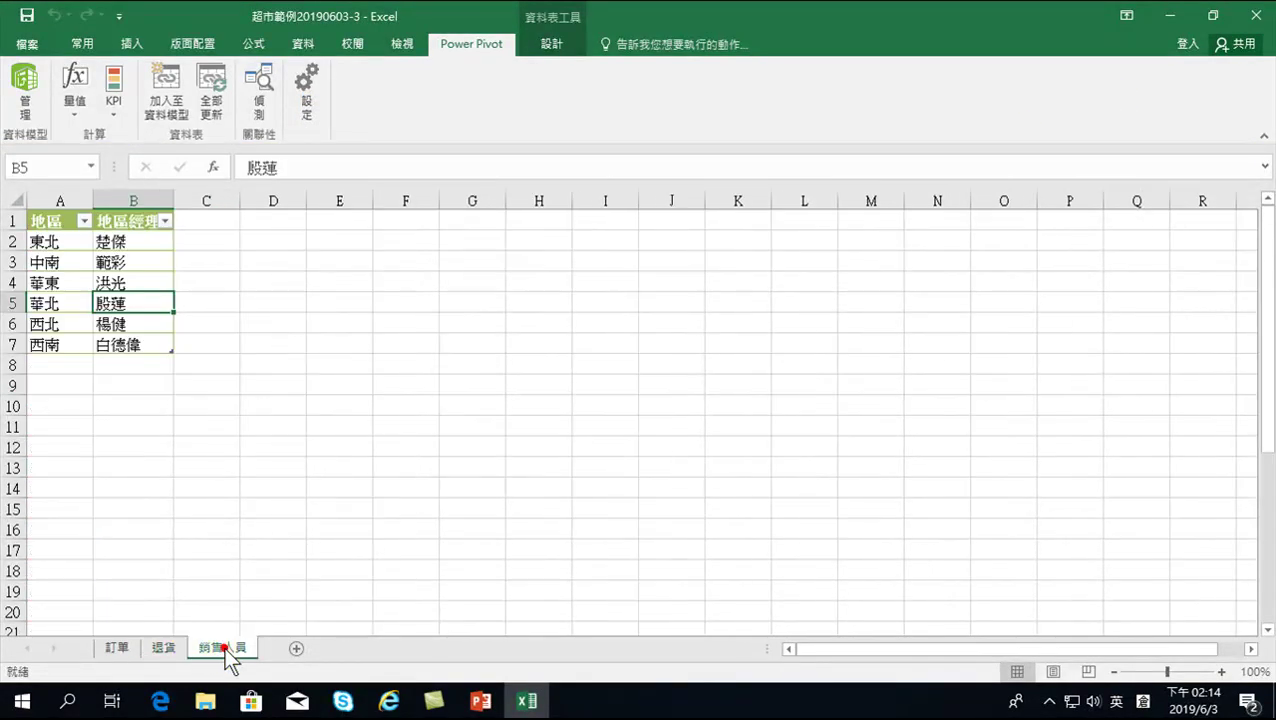
left_click(62, 283)
left_click(70, 322)
left_click(130, 323)
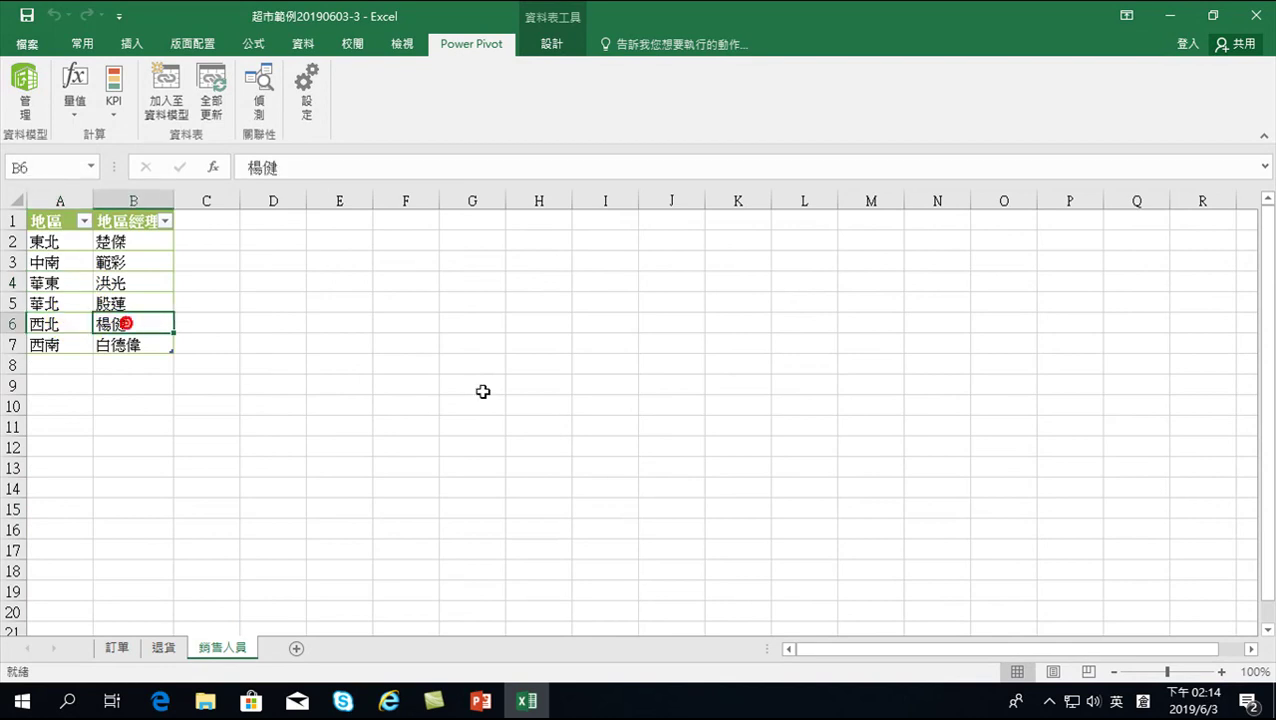
left_click(650, 344)
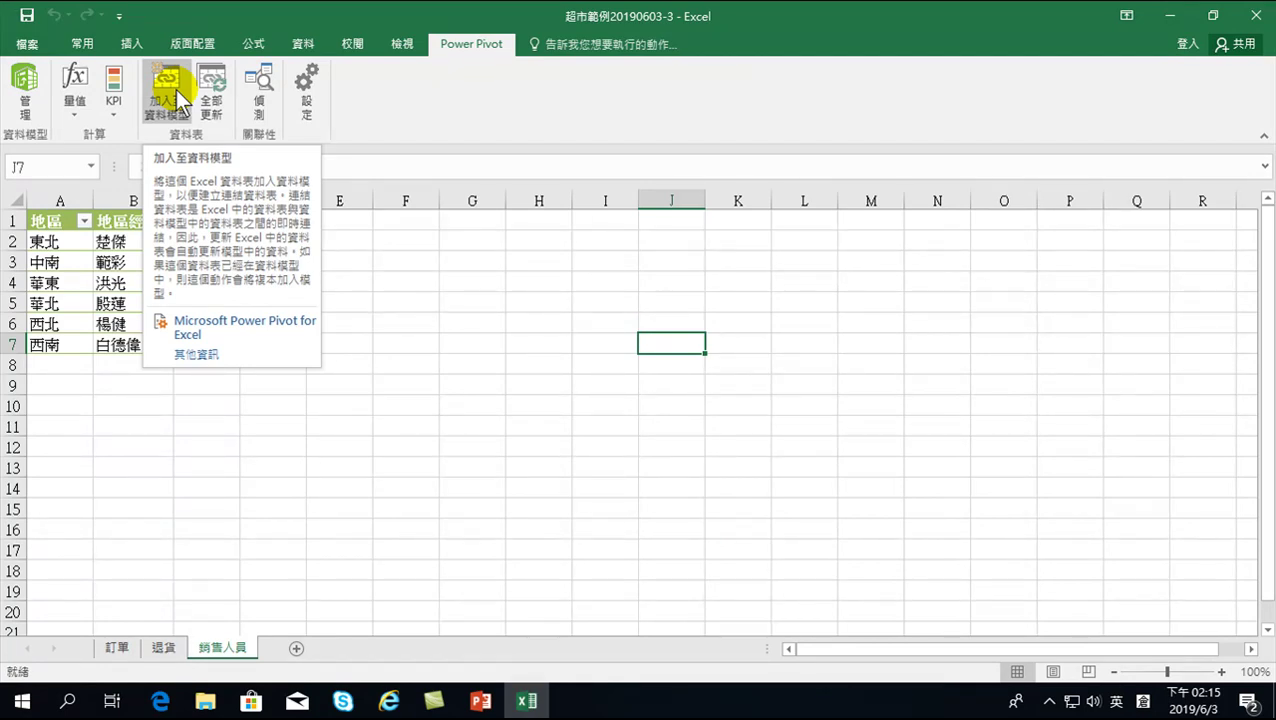
- Add the 銷售人員 table to the data model and save 超市範例20190603-3
left_click(65, 283)
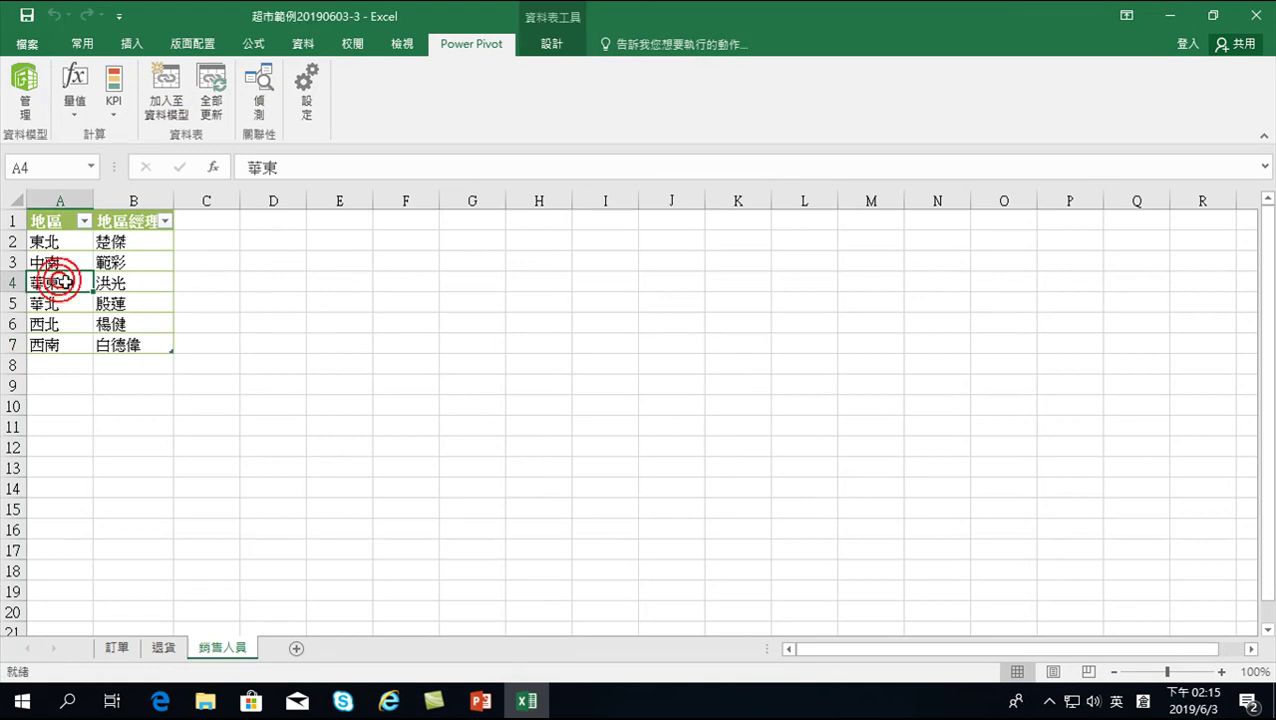
left_click(176, 74)
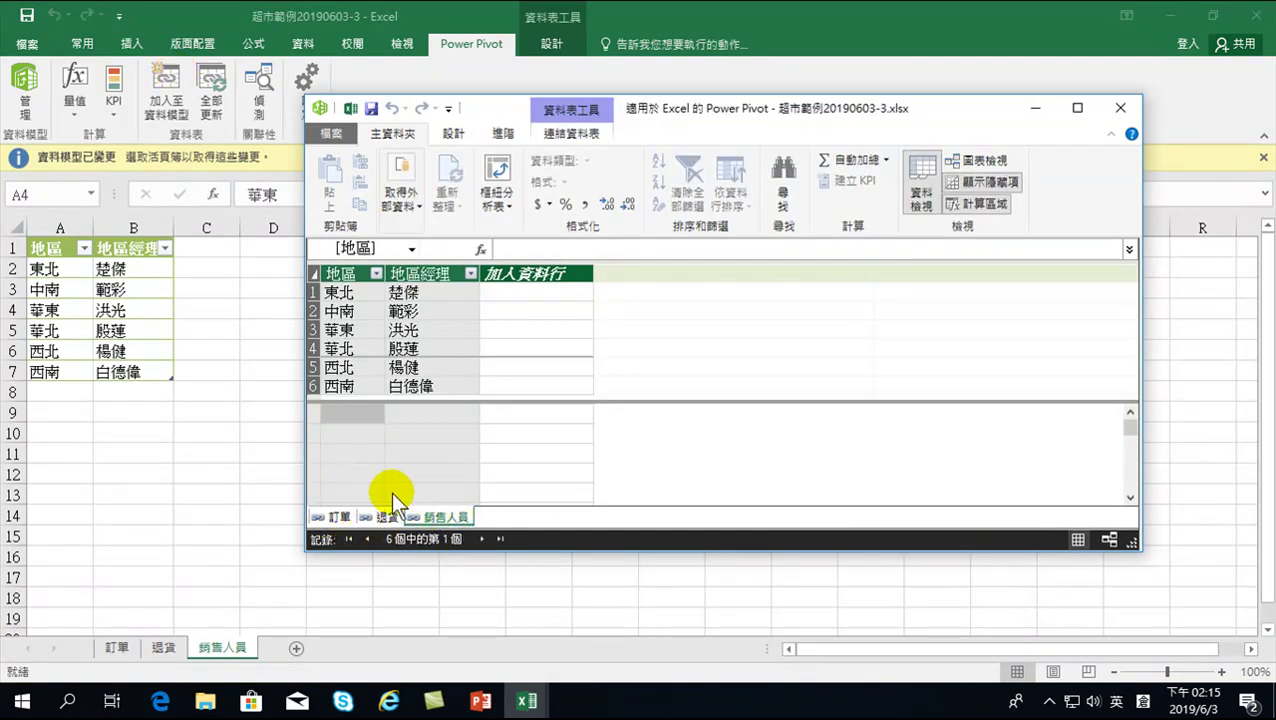
left_click(1121, 105)
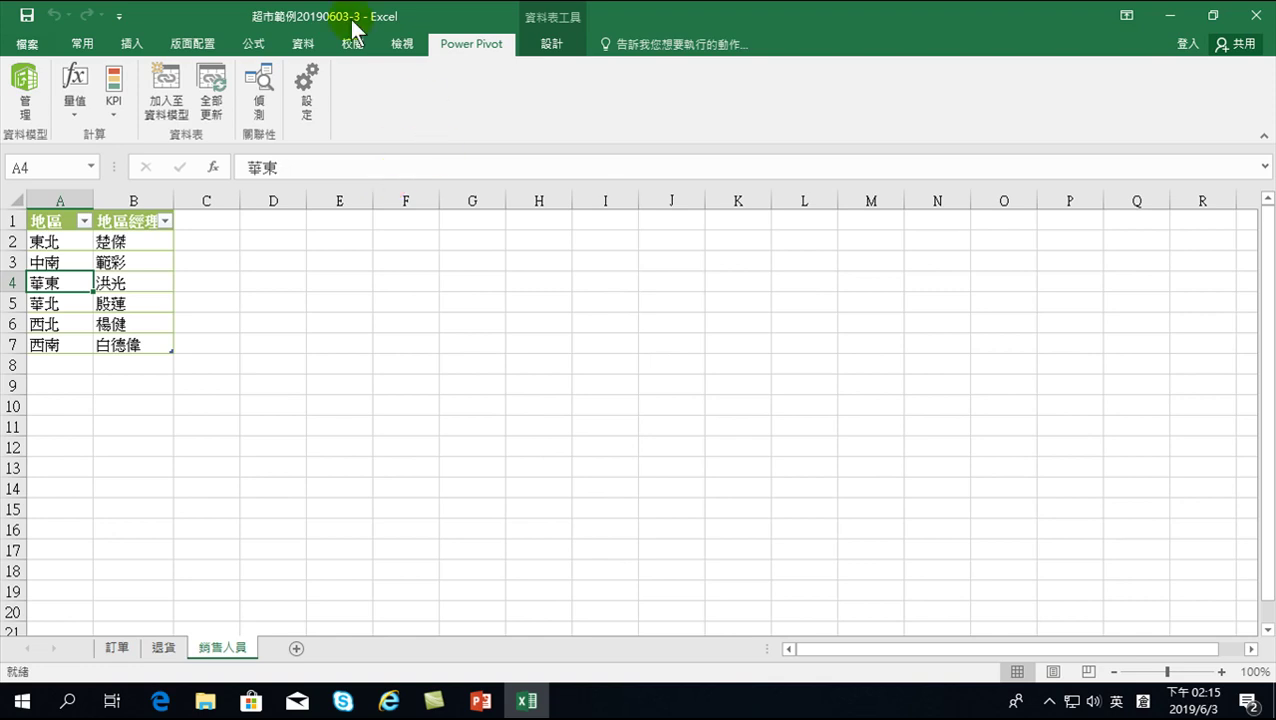
left_click(22, 17)
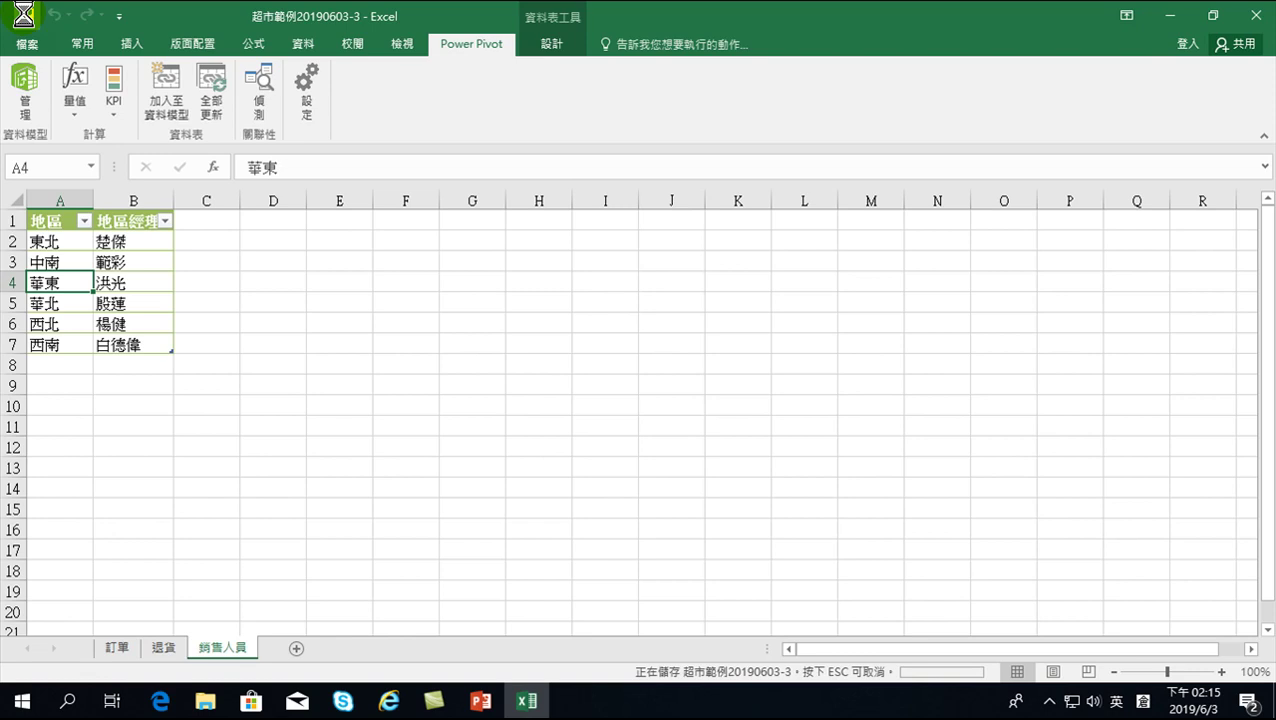
- Close Excel, then open 超市範例 from Downloads and check its Power Pivot data model
left_click(1257, 18)
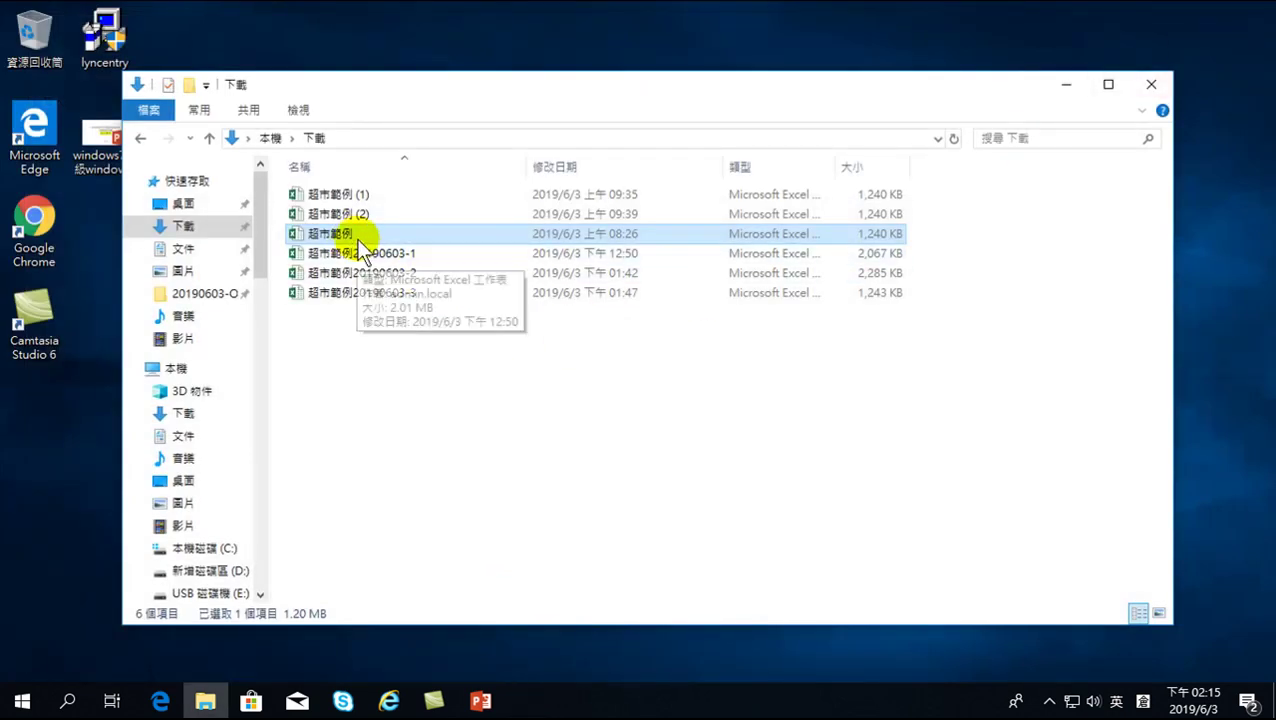
double_click(340, 236)
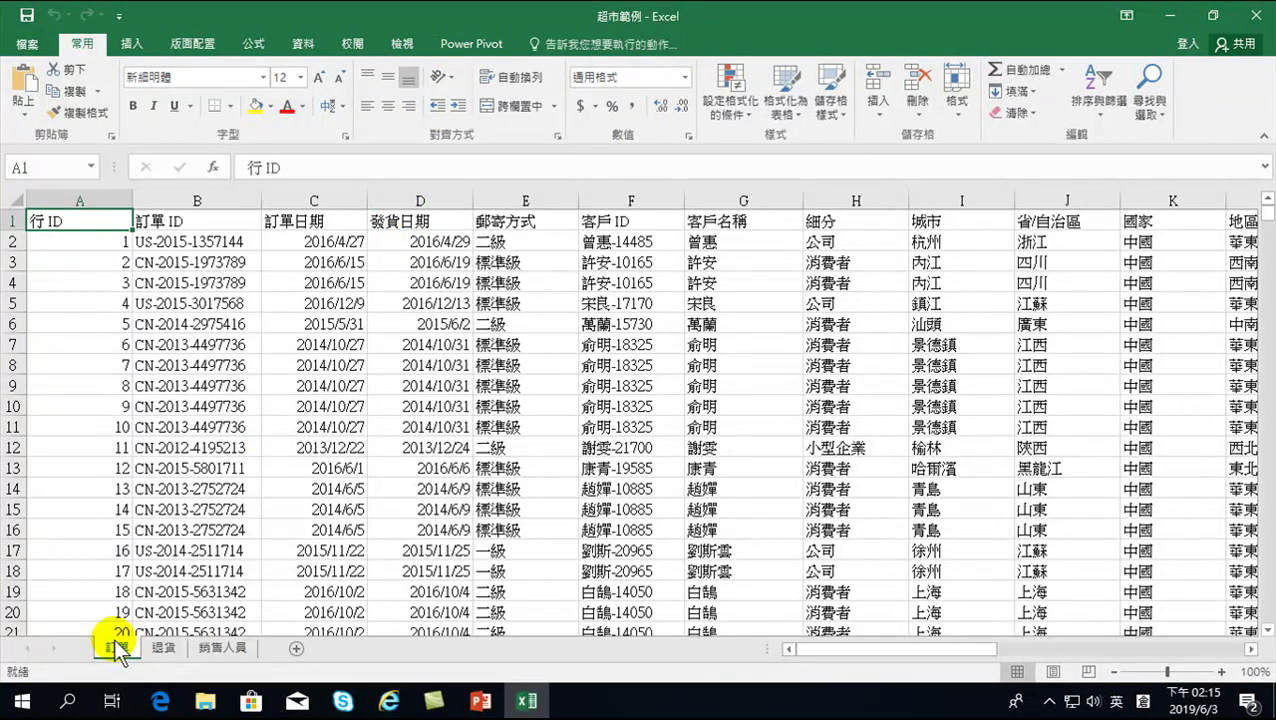
left_click(460, 44)
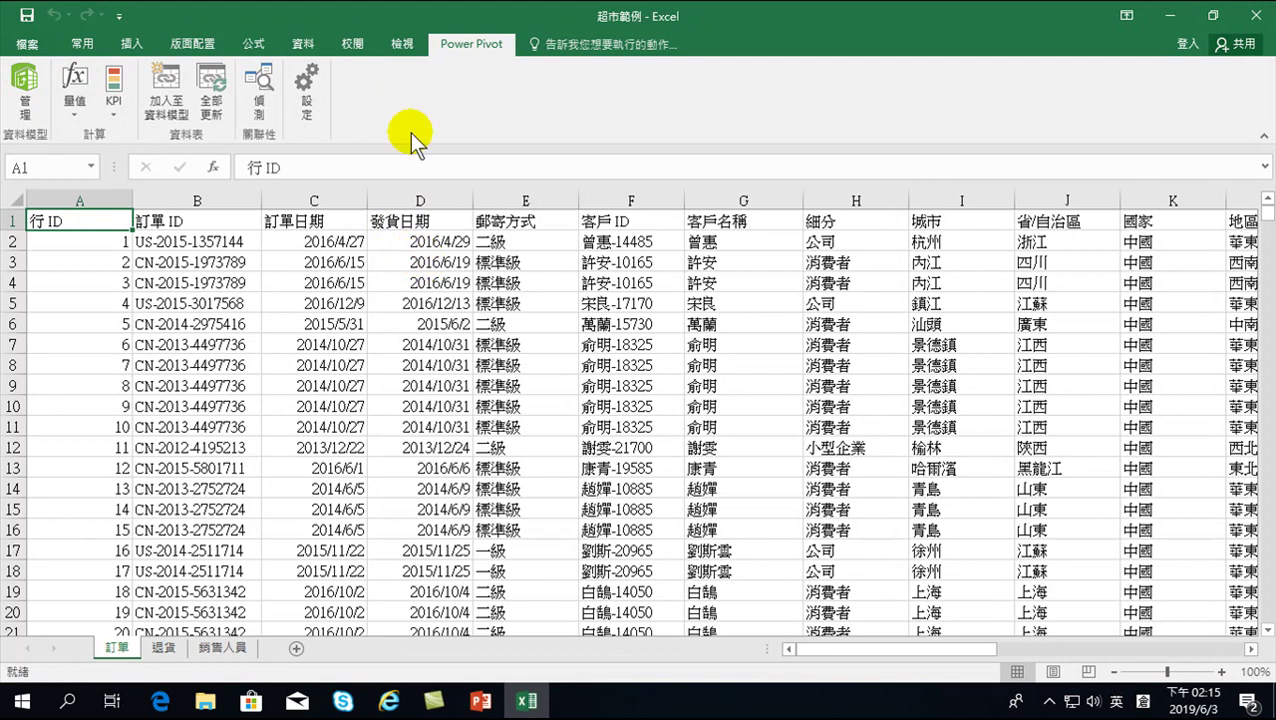
left_click(20, 82)
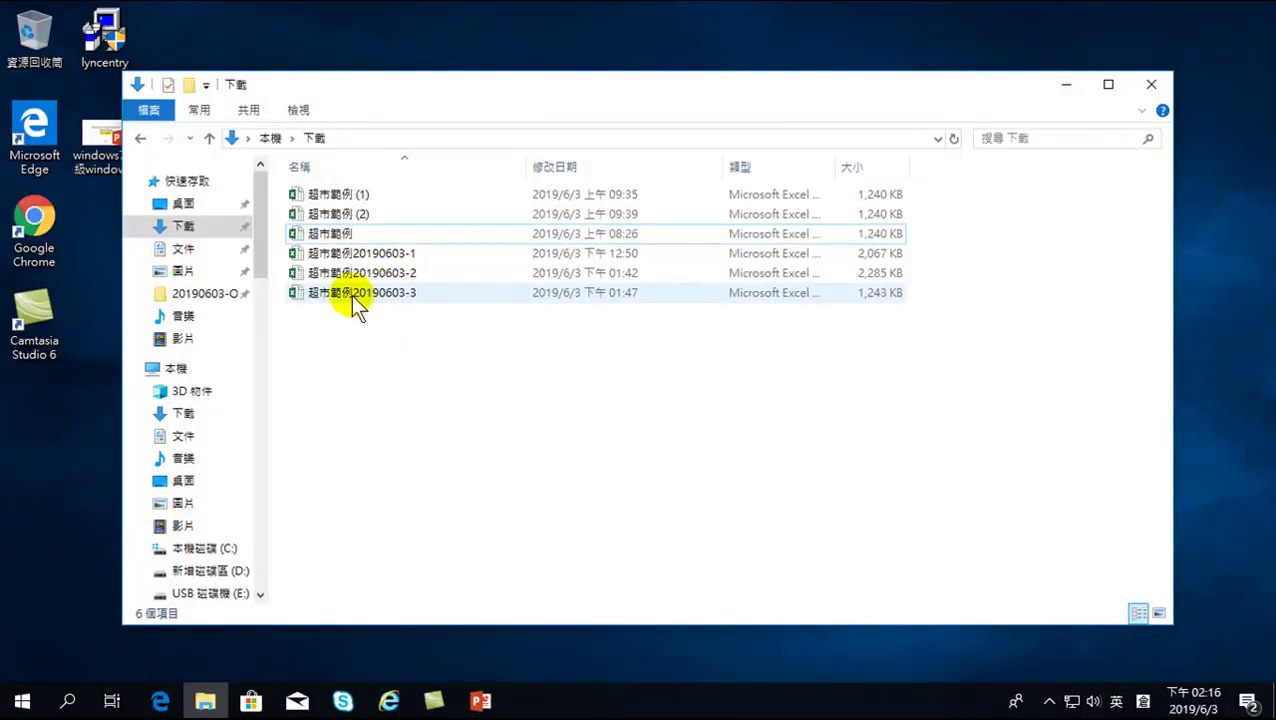
- Reopen 超市範例20190603-3, check its Power Pivot model, then show the 訂單 sheet
double_click(362, 293)
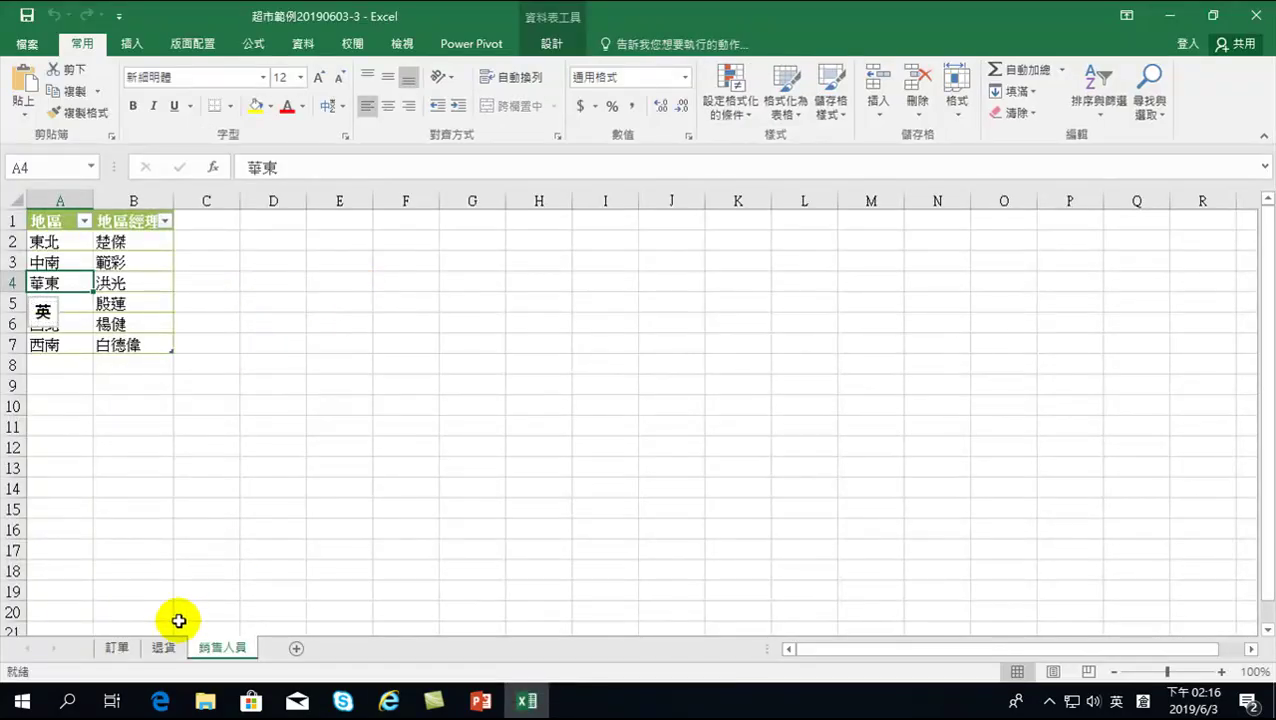
left_click(470, 43)
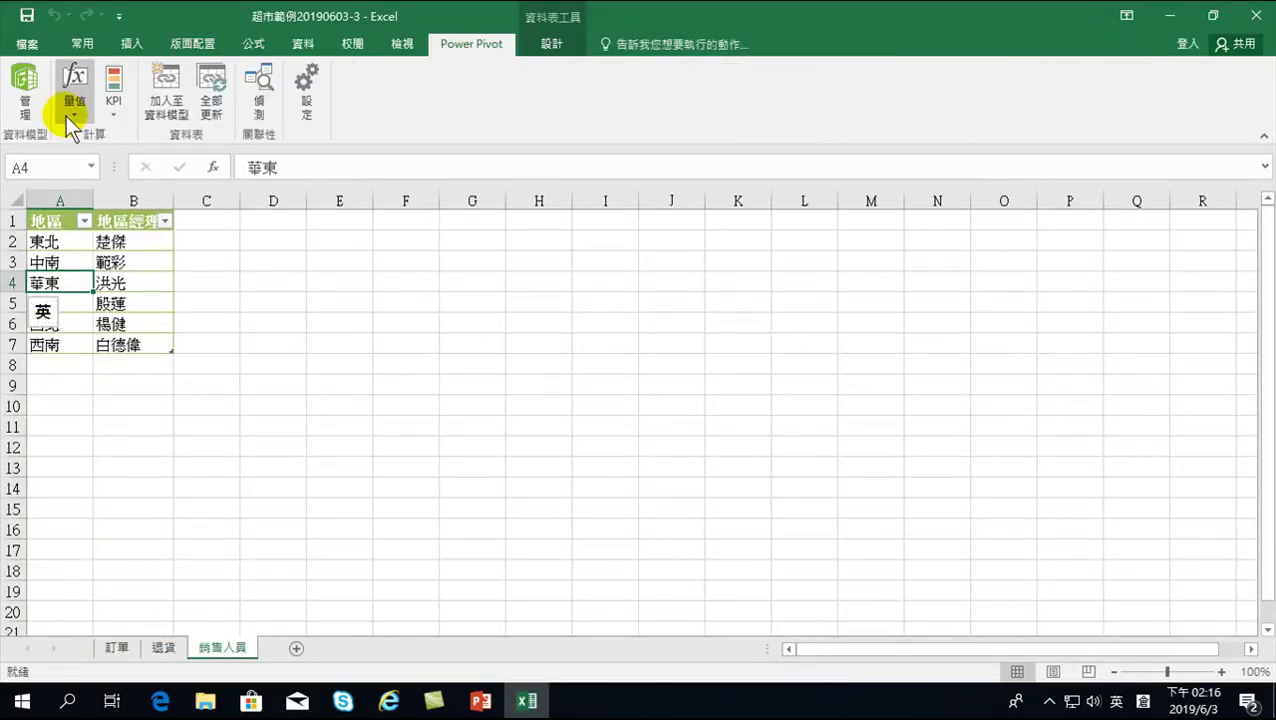
left_click(24, 84)
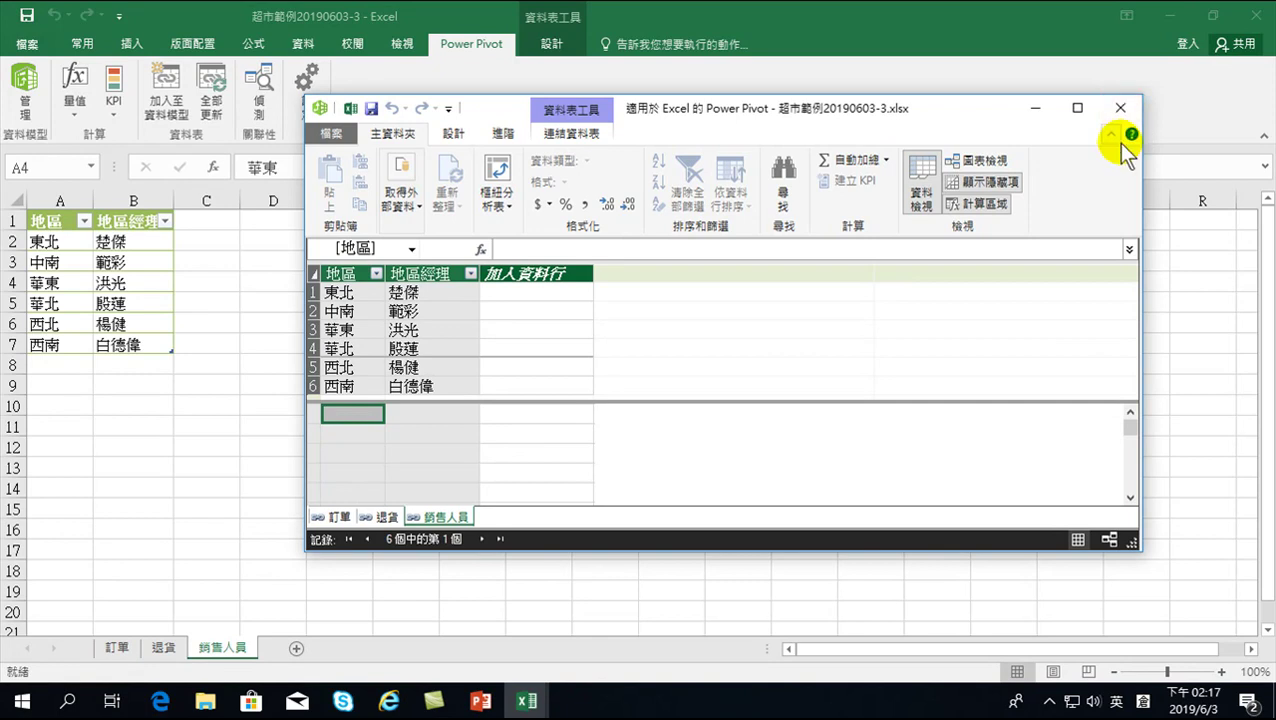
left_click(1121, 108)
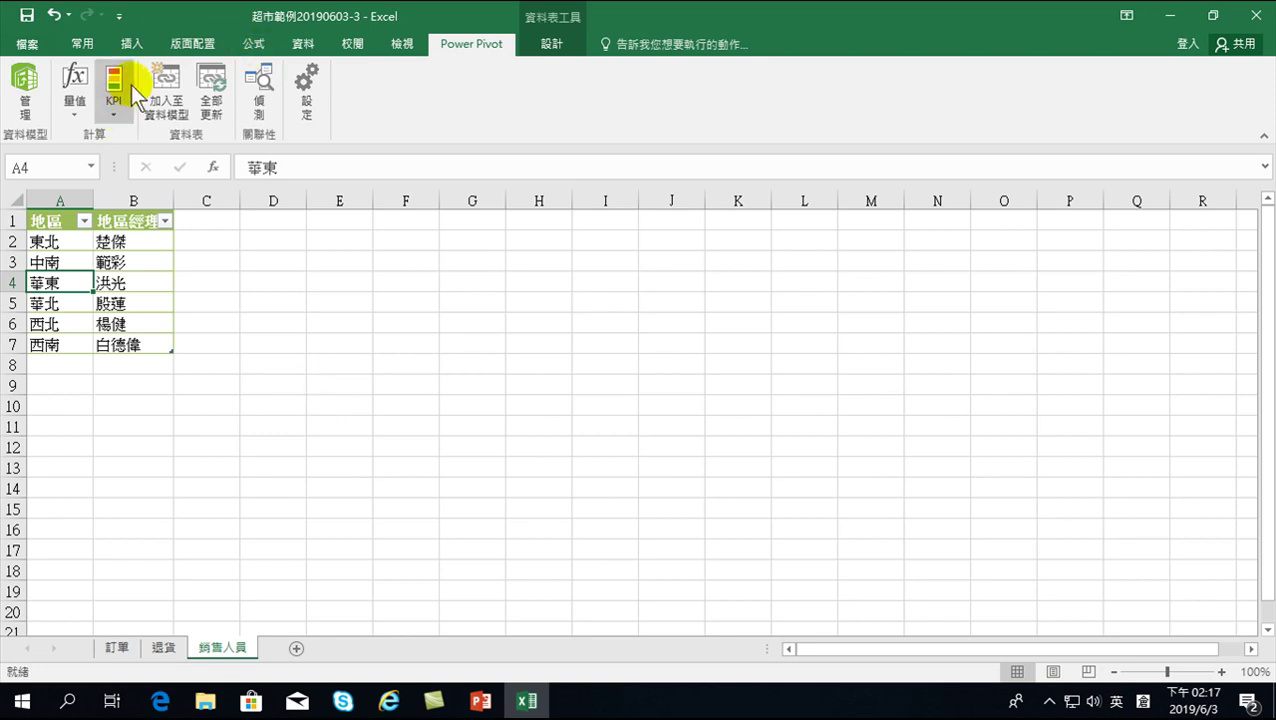
left_click(116, 645)
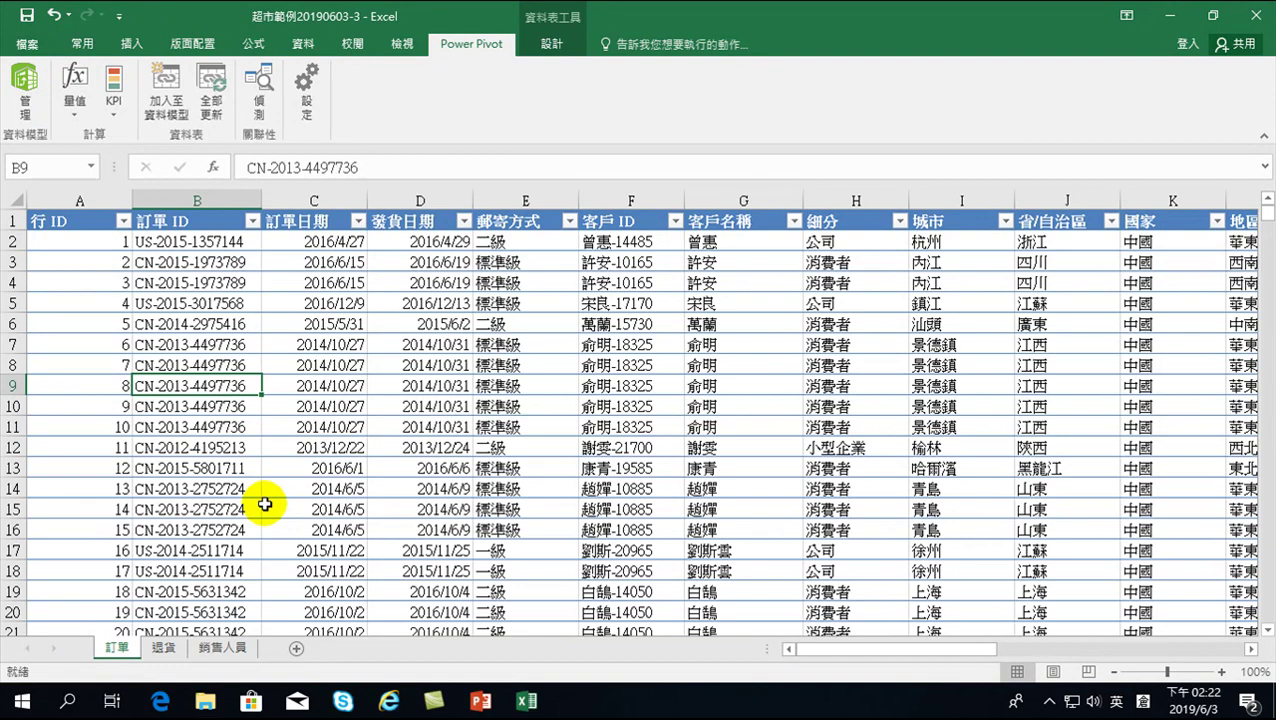
- Open the Power Pivot model and browse 訂單, 退貨 and 銷售人員, ending on the 10,000-row 訂單 table
left_click(84, 44)
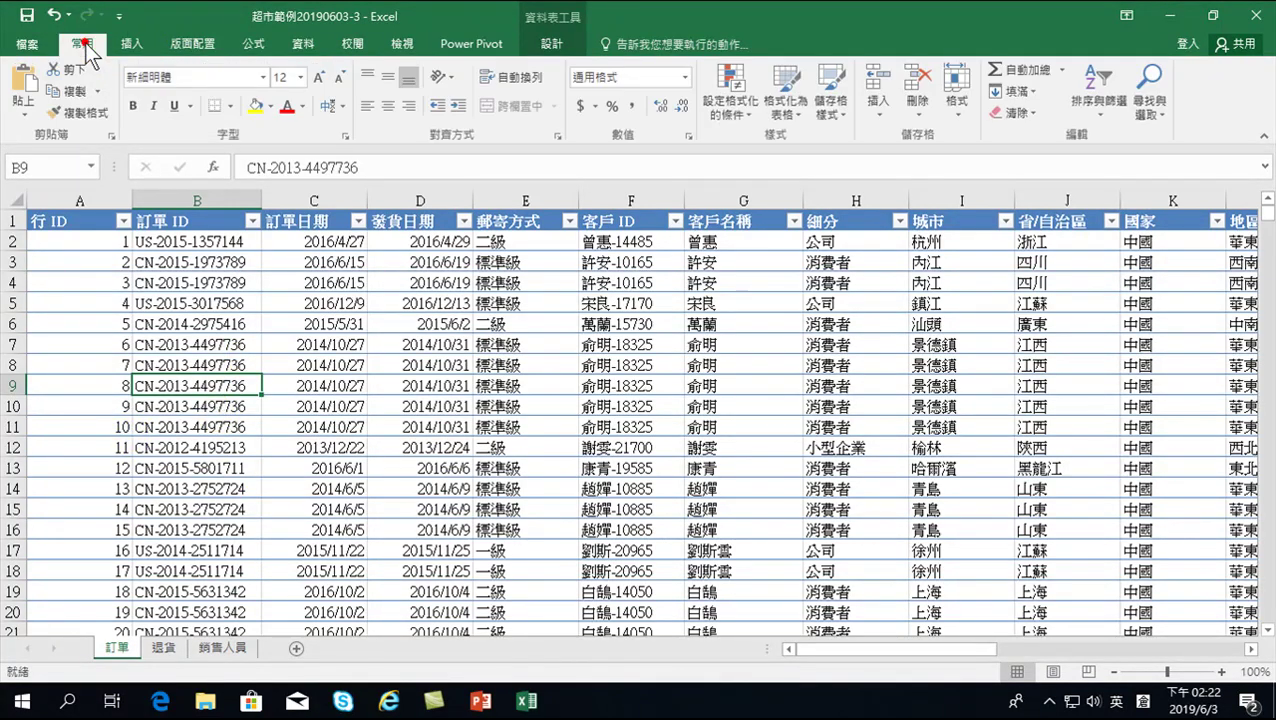
left_click(469, 45)
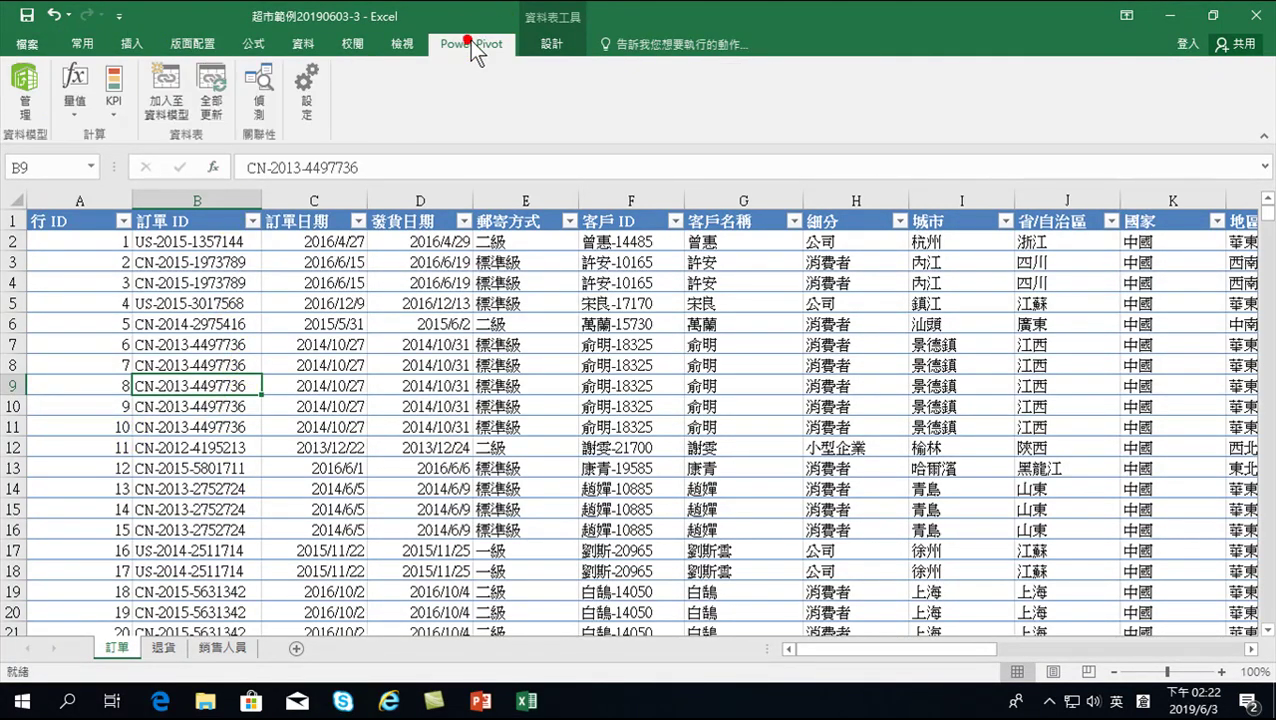
left_click(24, 88)
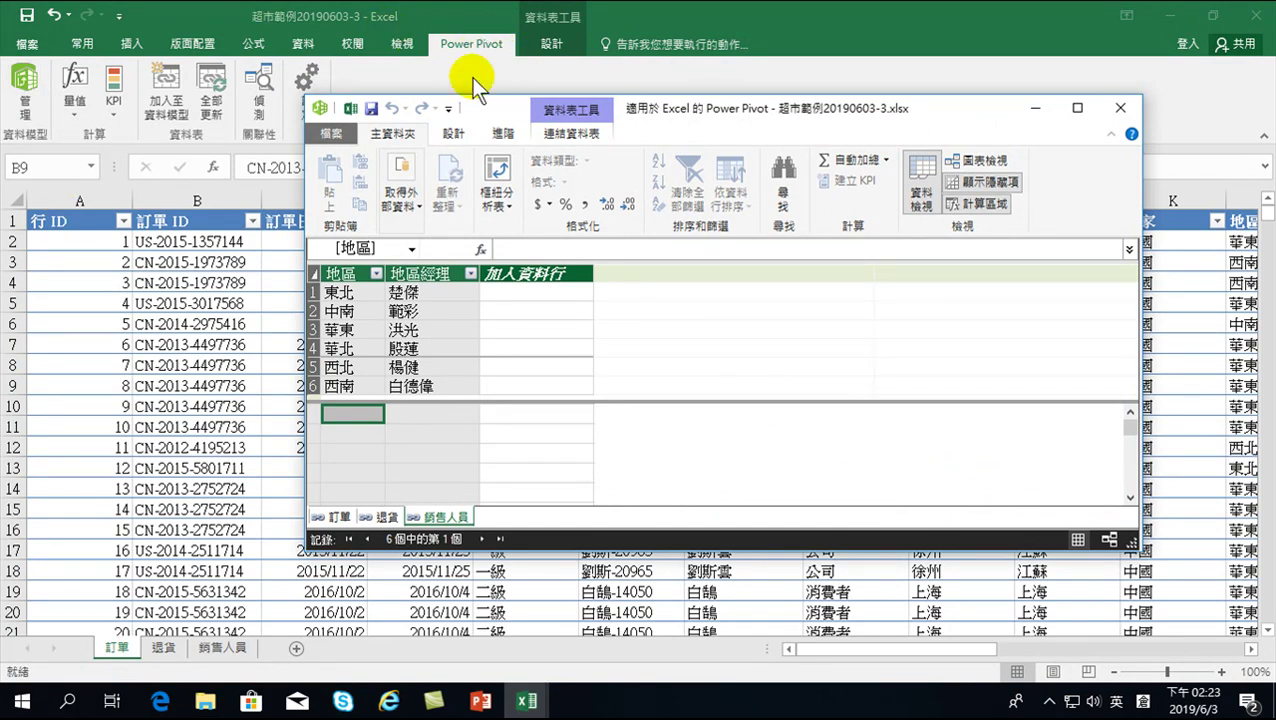
left_click(338, 517)
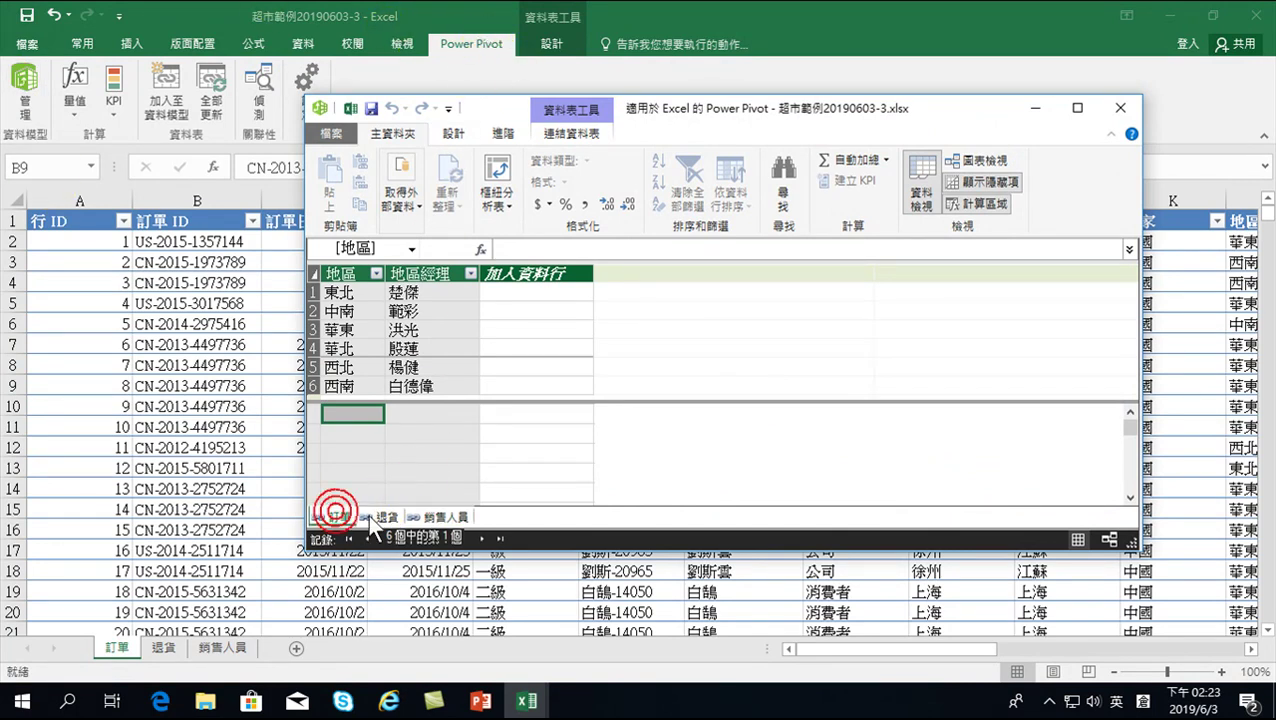
left_click(385, 517)
left_click(441, 517)
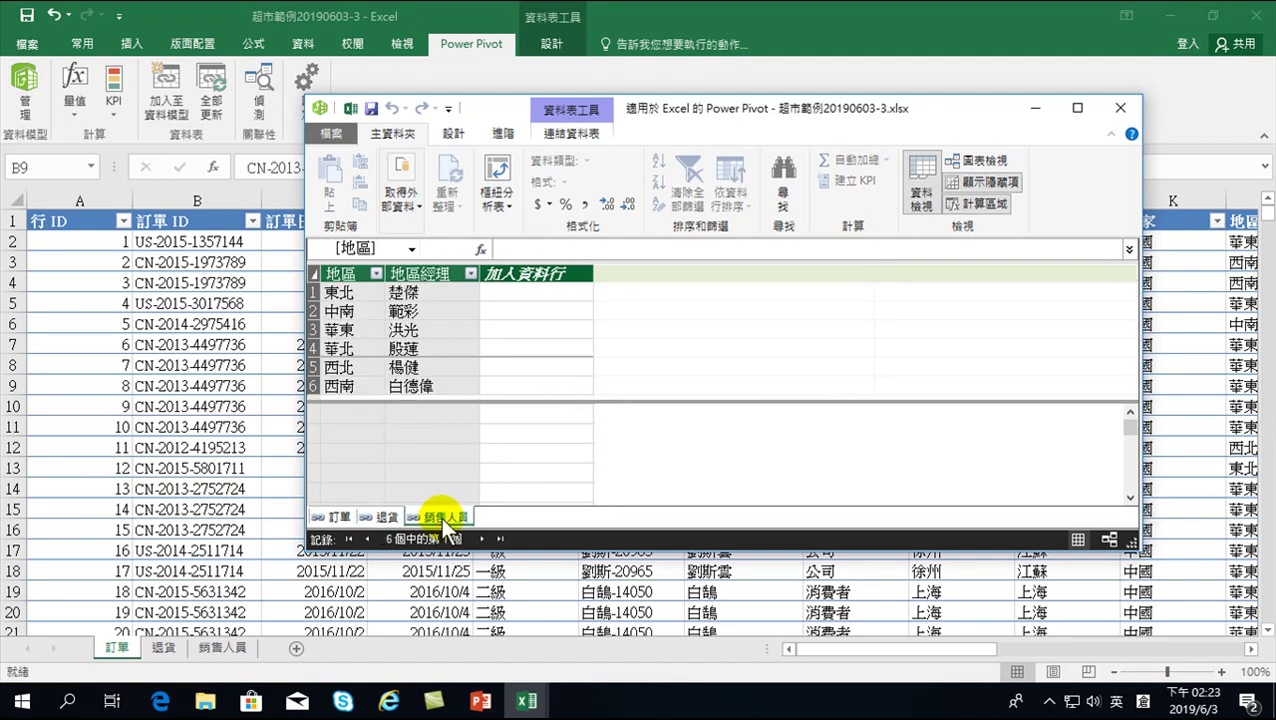
left_click(340, 517)
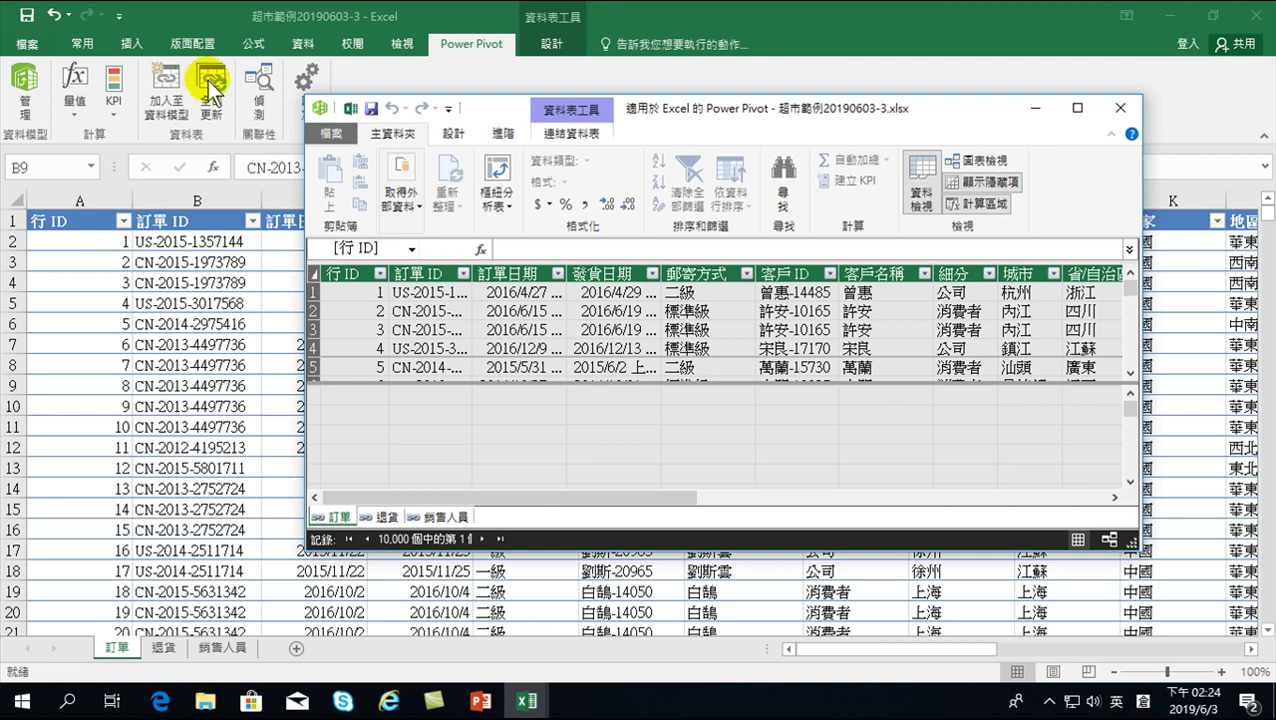
- Close the model window and launch Power View from the 資料 tab
left_click(1119, 106)
left_click(340, 346)
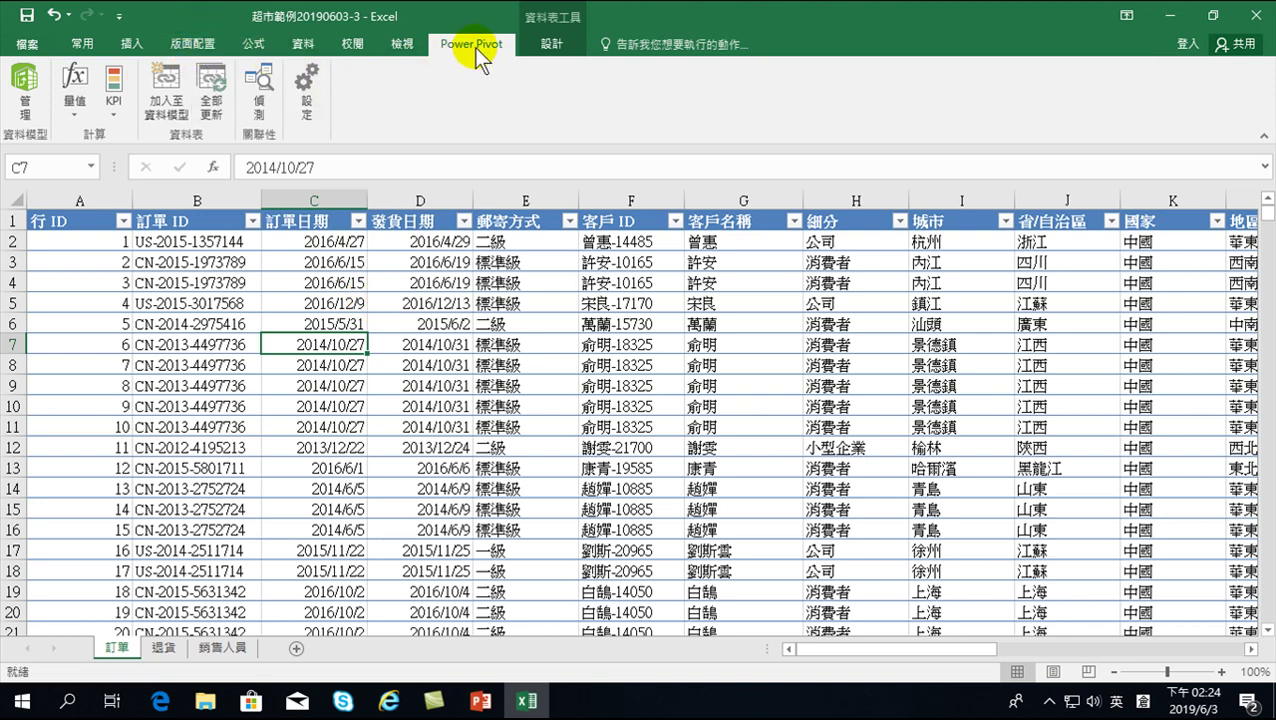
left_click(180, 50)
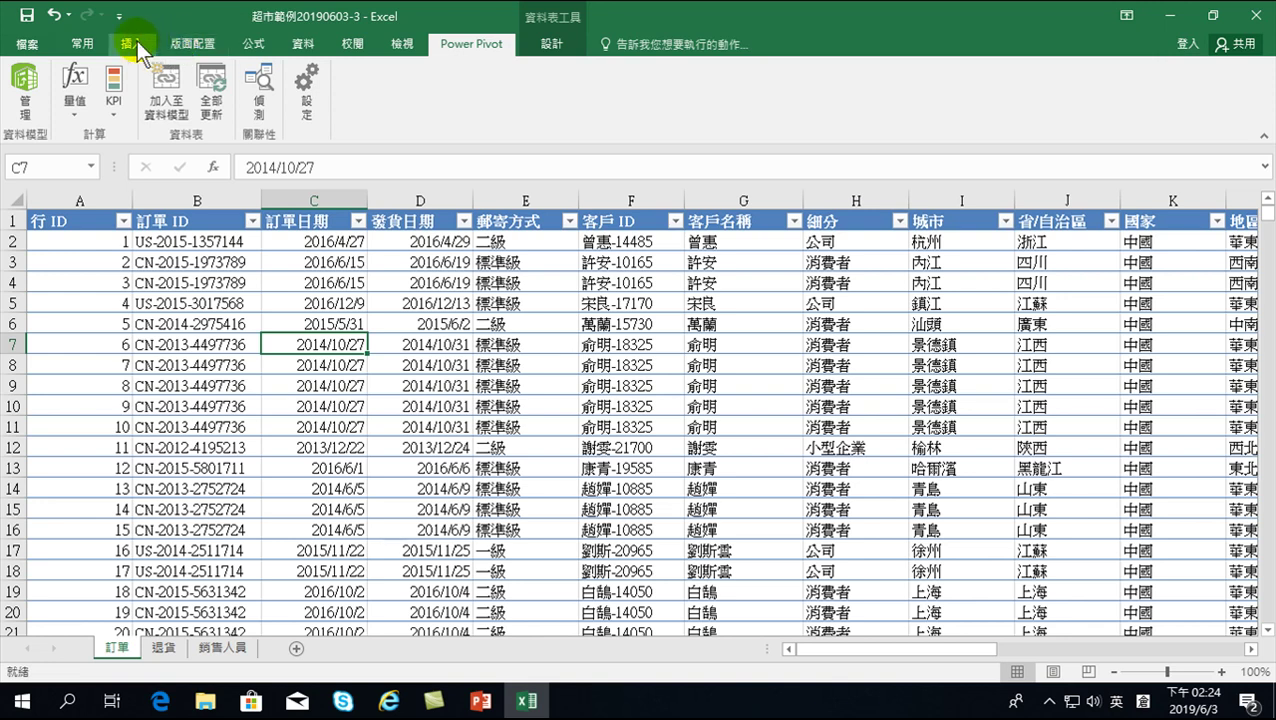
left_click(300, 47)
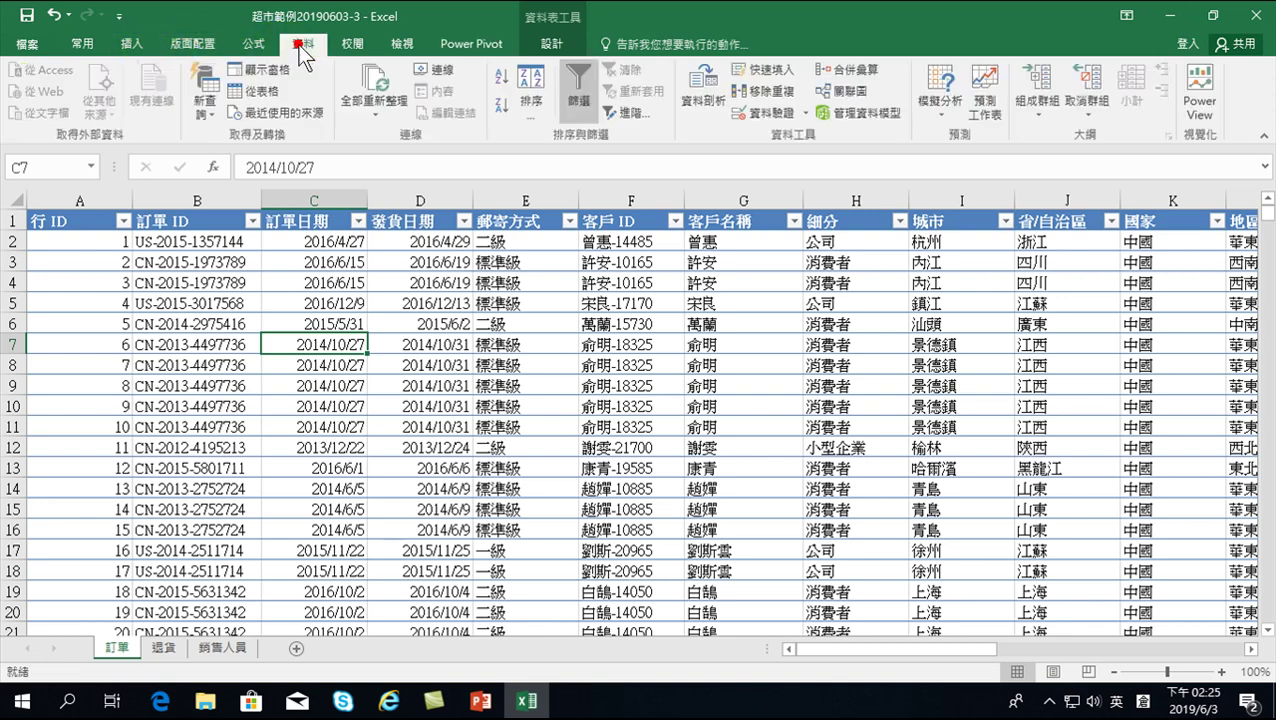
left_click(1199, 86)
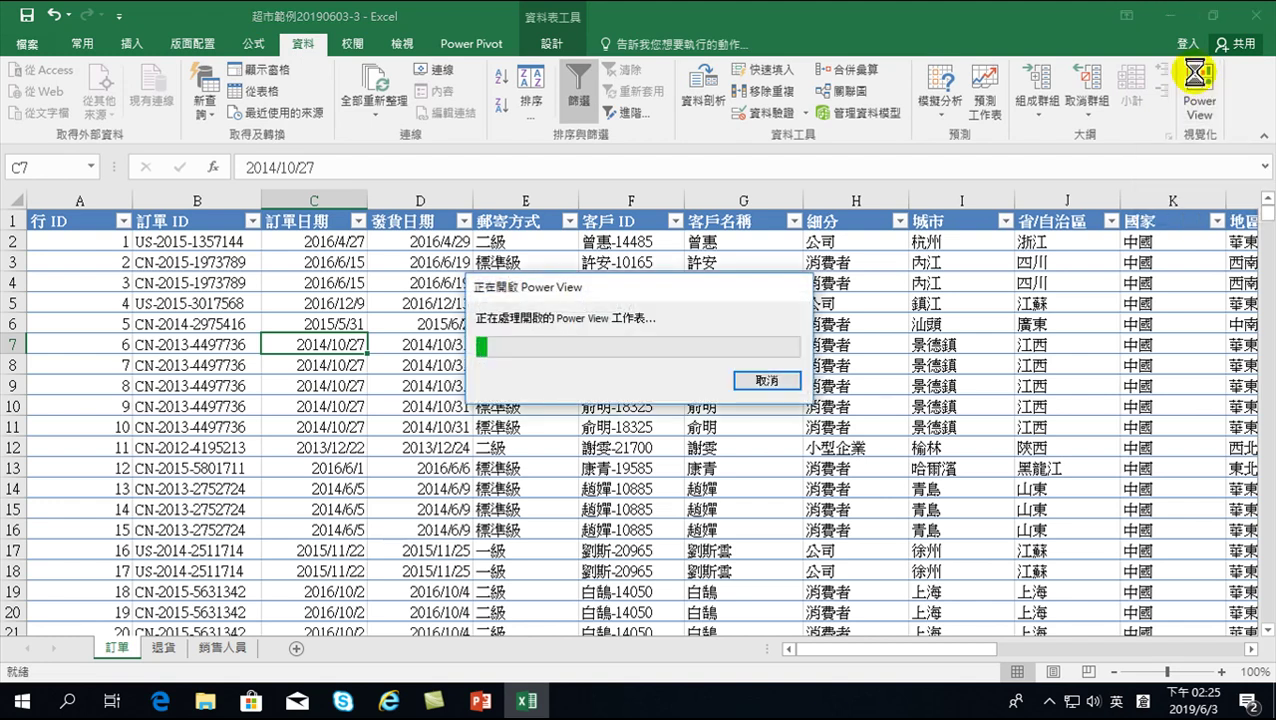
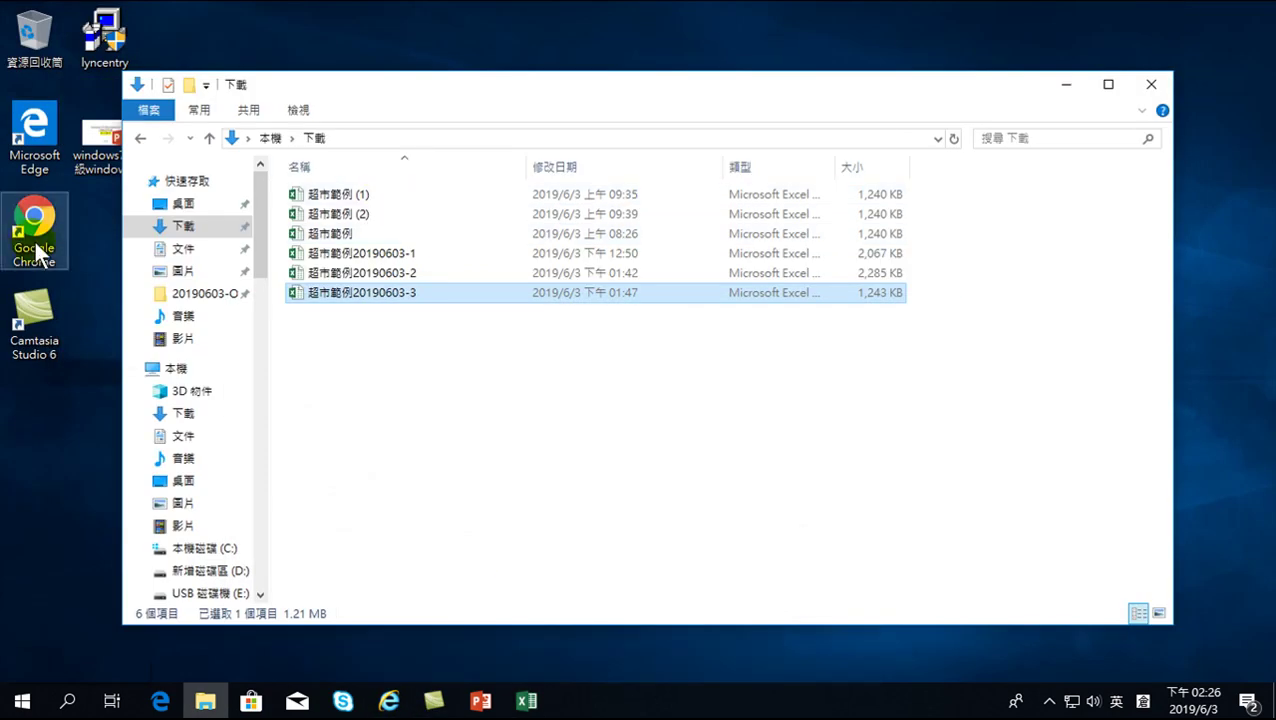
double_click(44, 212)
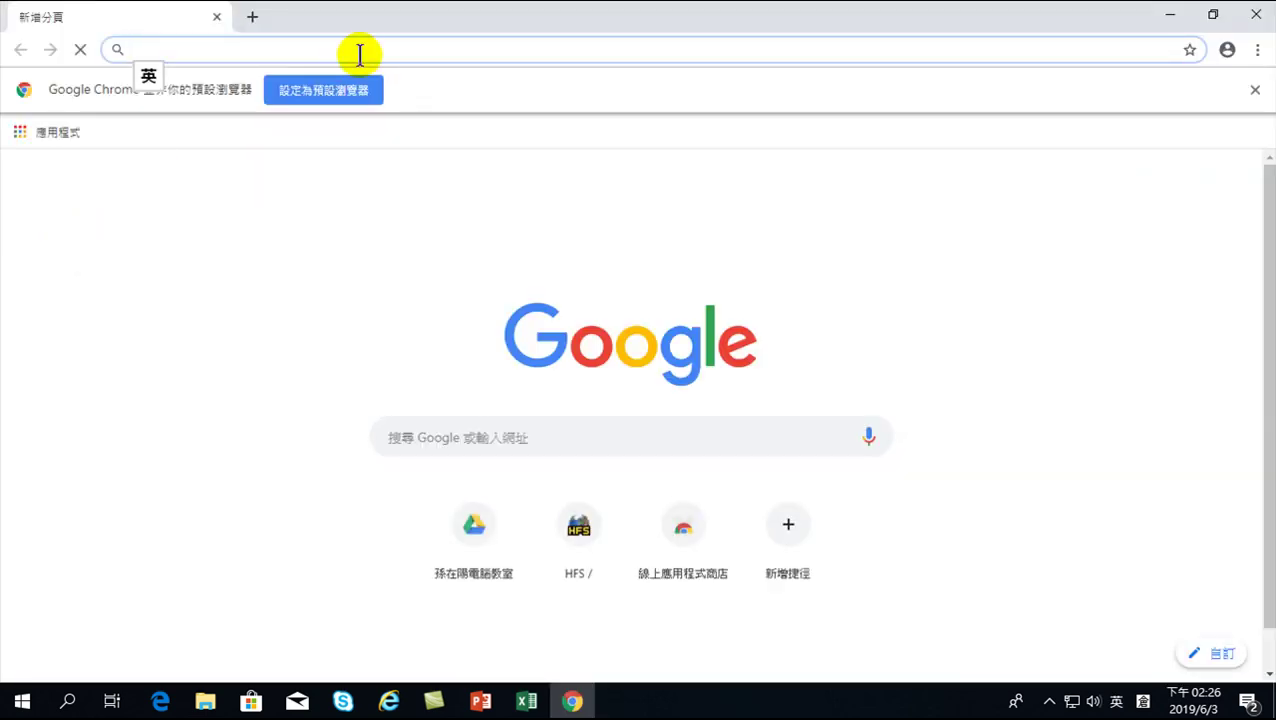
left_click(353, 56)
type("w")
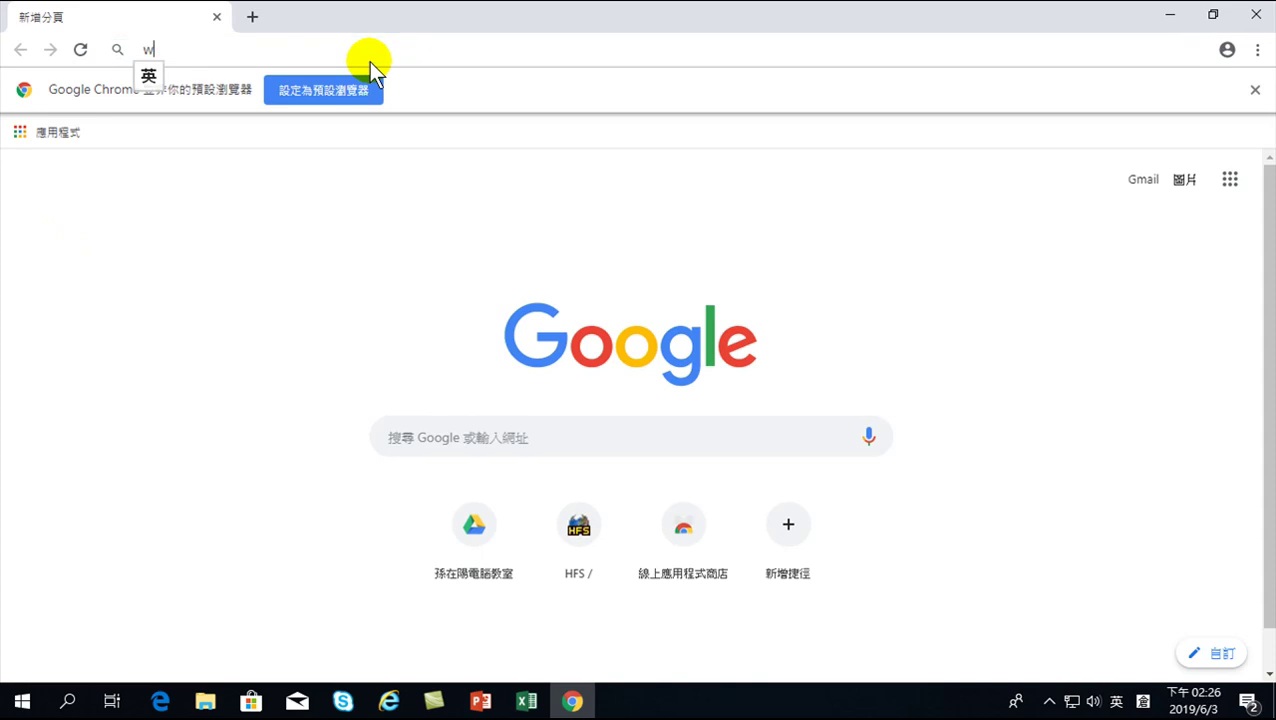
type("ww.goog")
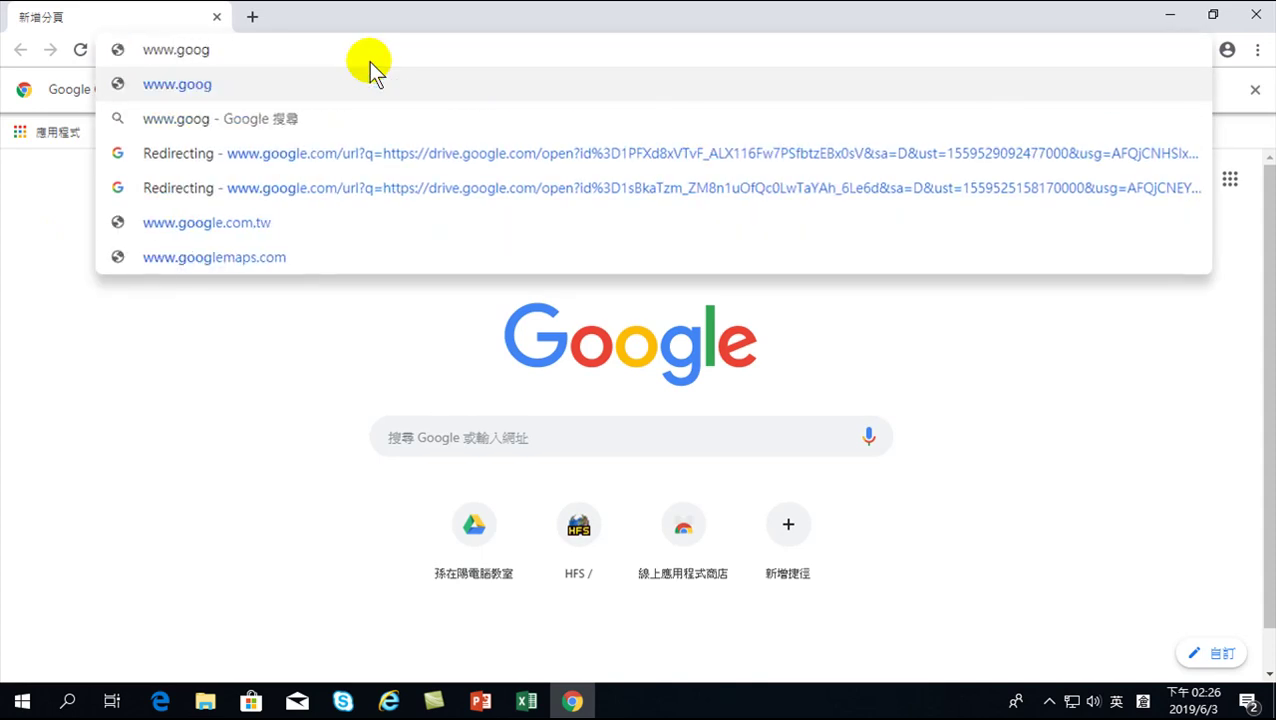
key("BackSpace")
key("BackSpace")
key("BackSpace")
key("BackSpace")
type("youtube.com.")
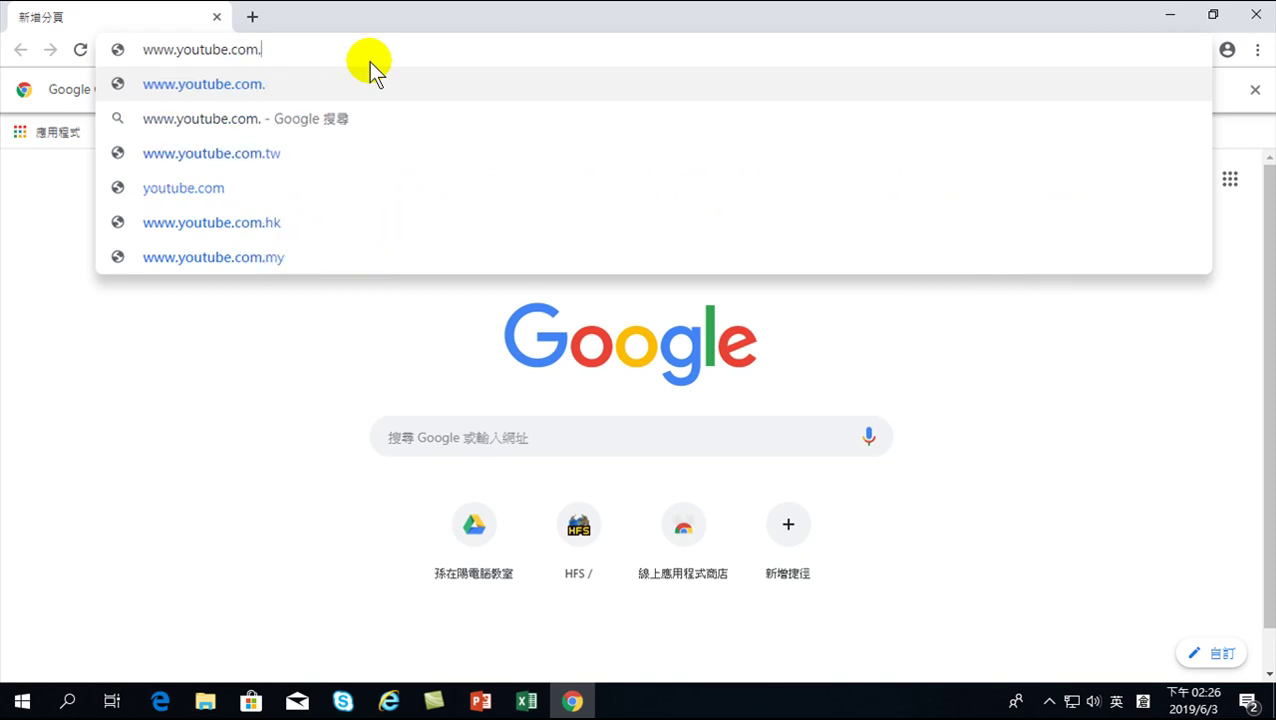
type("tw")
key("Return")
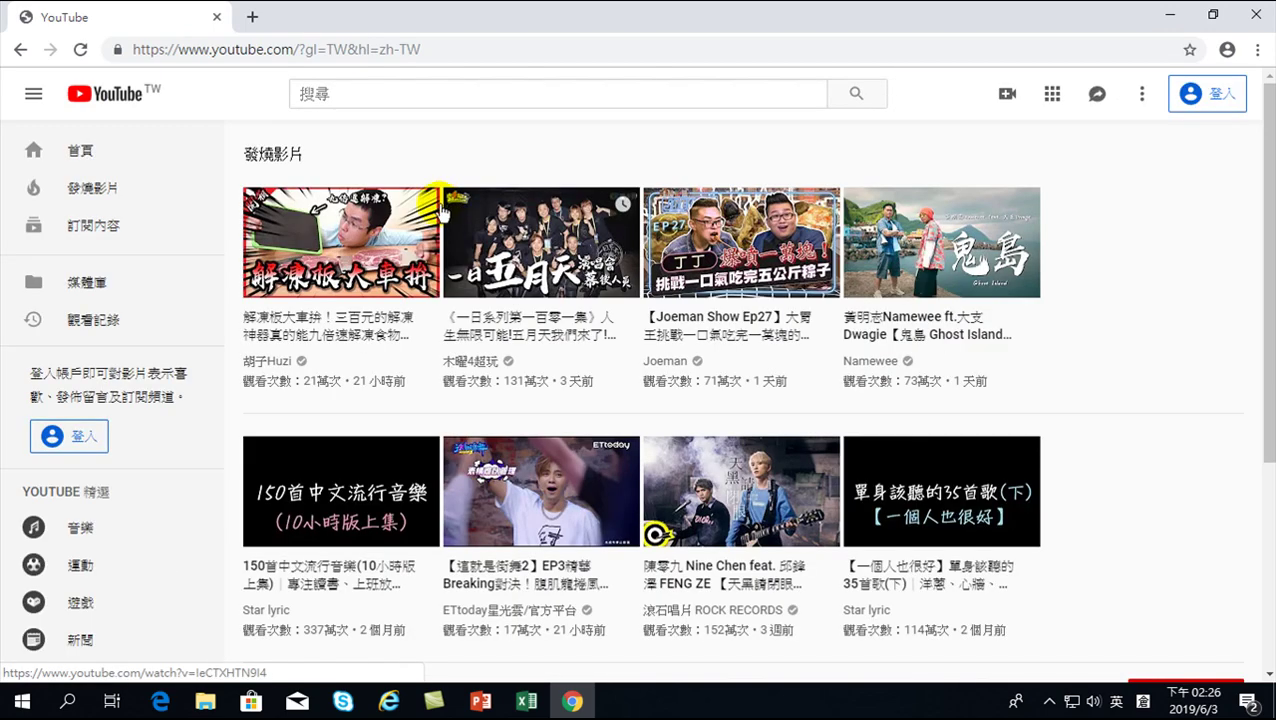
- Search YouTube for the channel owner's name to list their videos
left_click(343, 92)
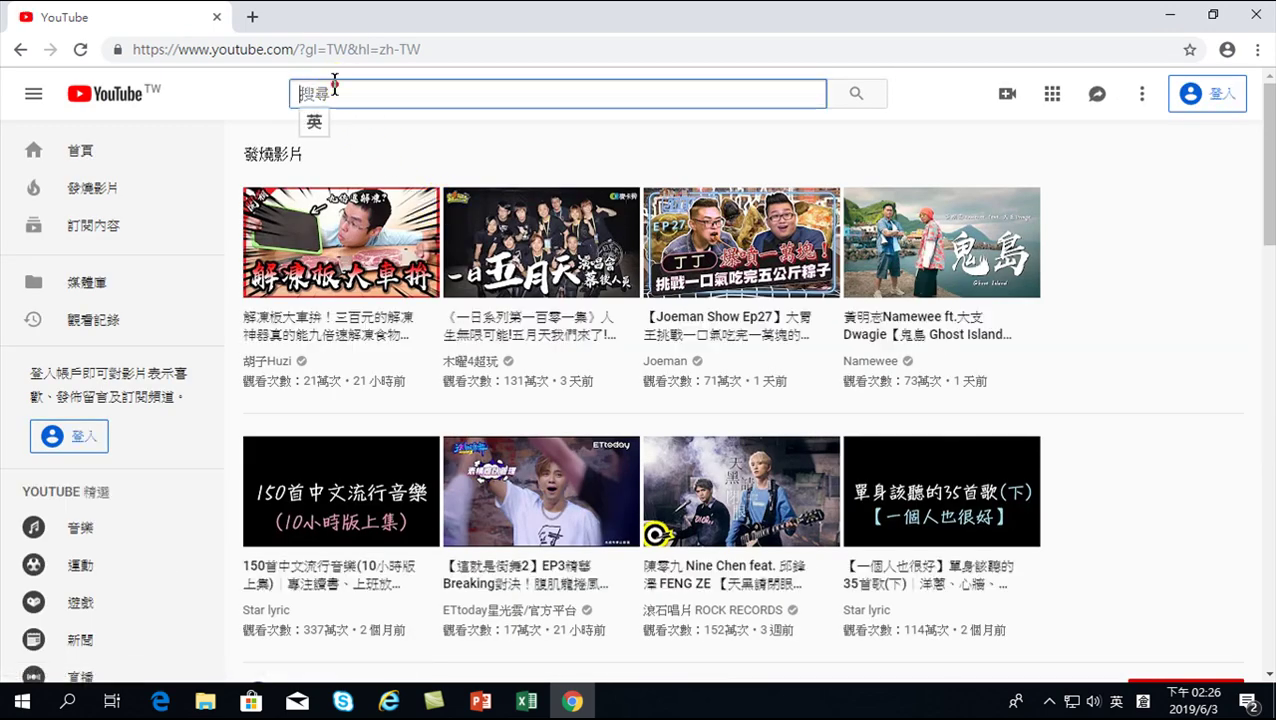
type("孫在尋中日竹")
key("space")
key("1")
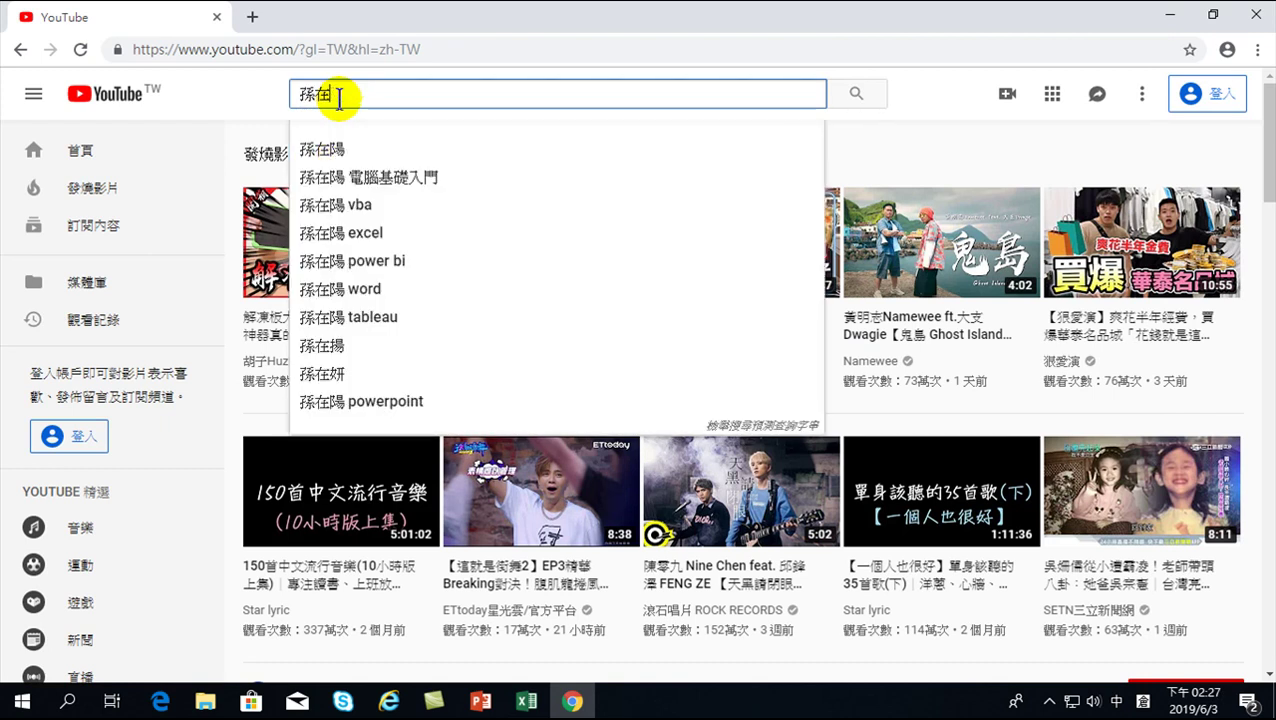
left_click(345, 151)
- Refine the search by adding 'Excel power view silver light 安裝' to the owner's name
left_click(374, 93)
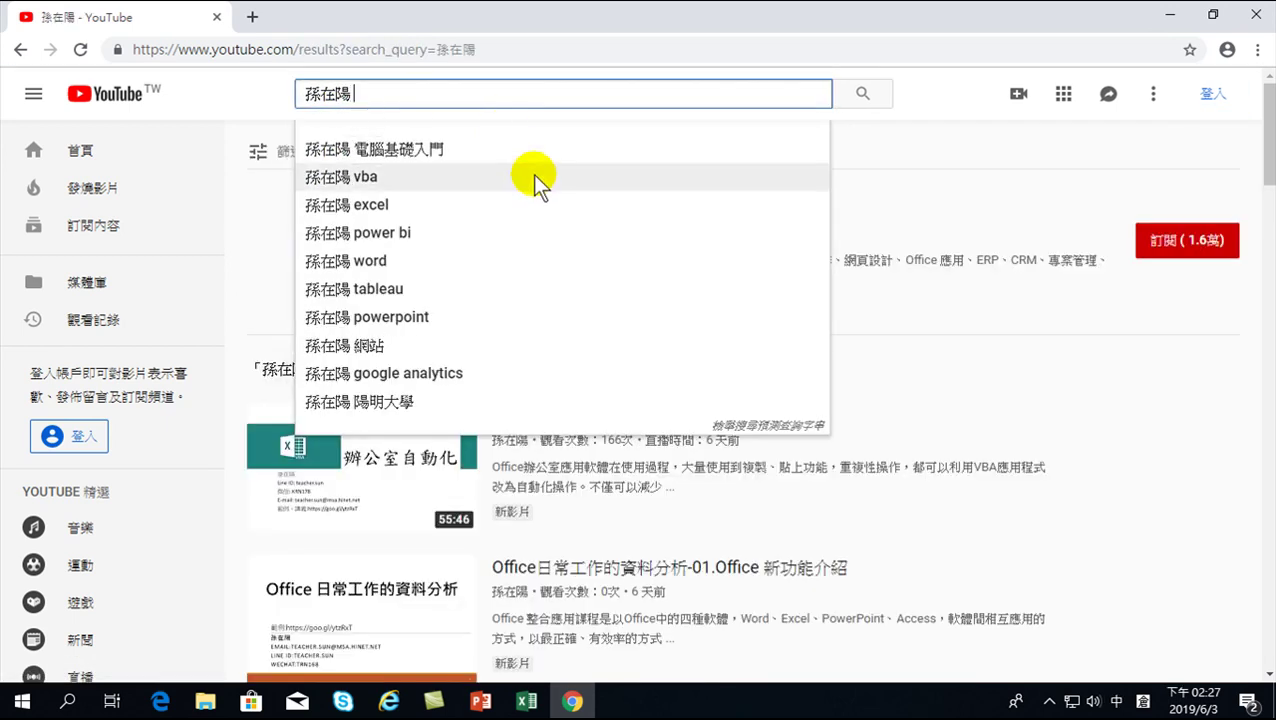
type("E")
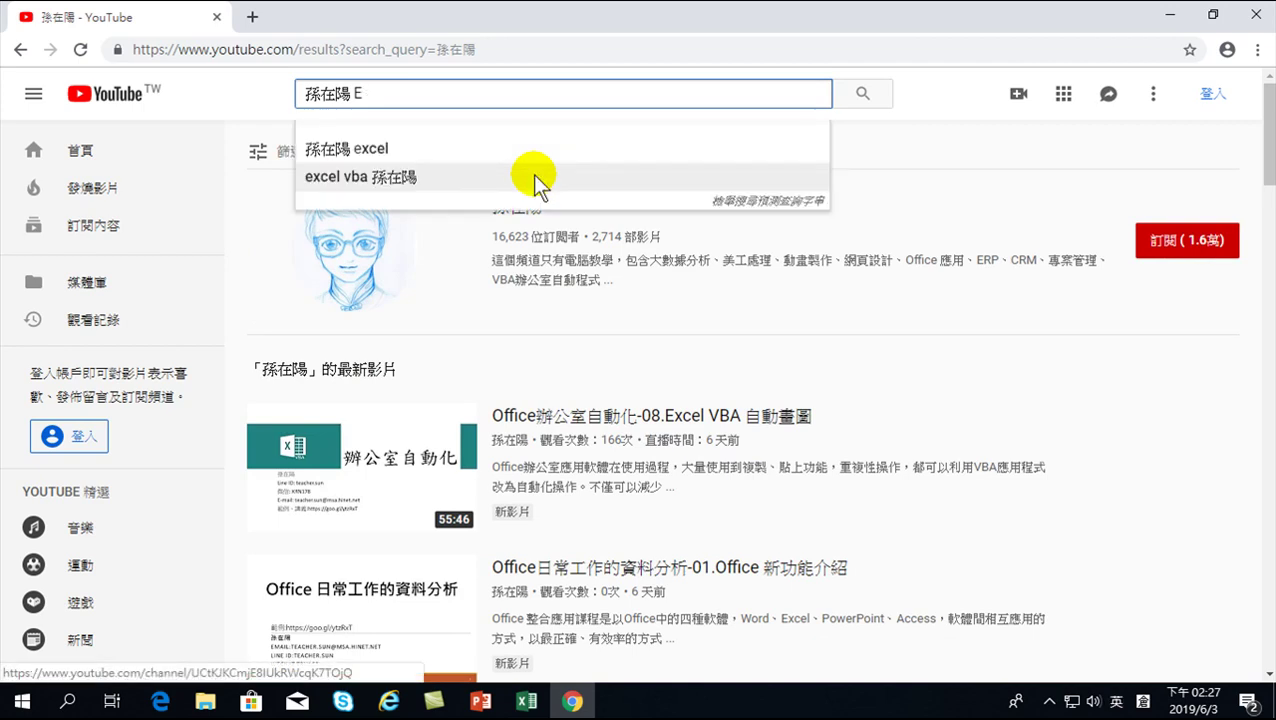
type("xcel ")
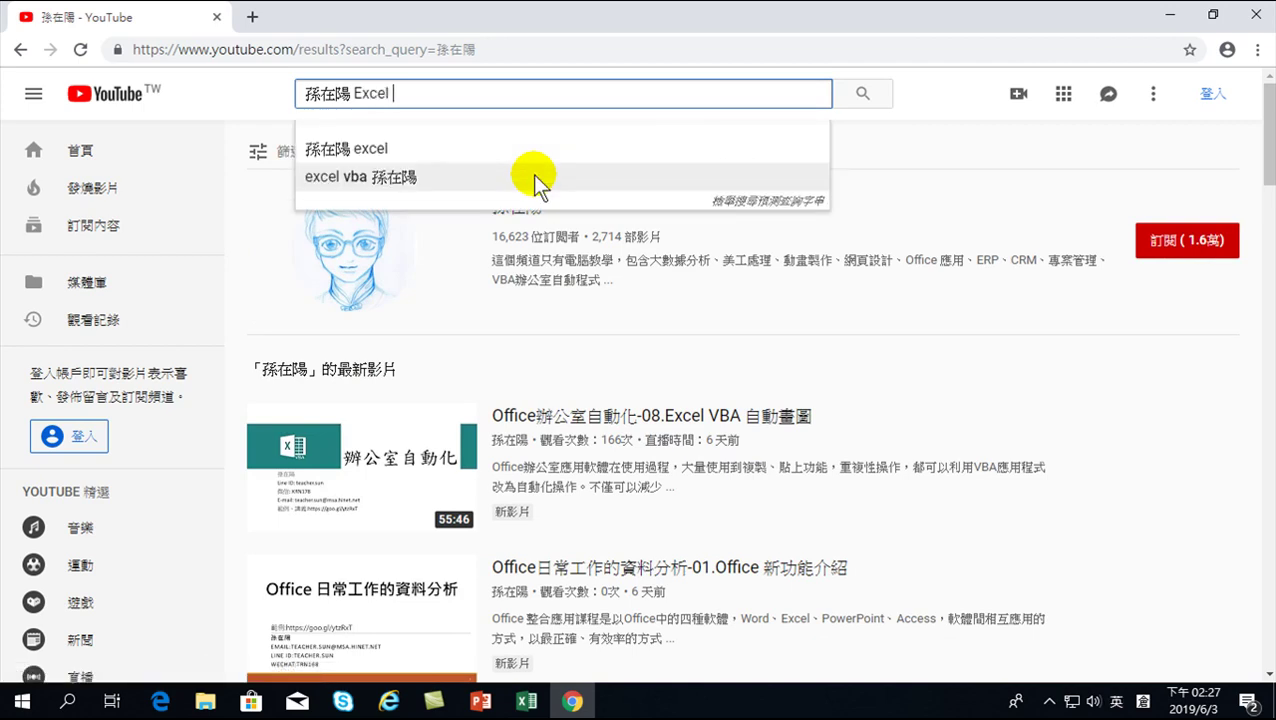
type("ㄑ")
key("BackSpace")
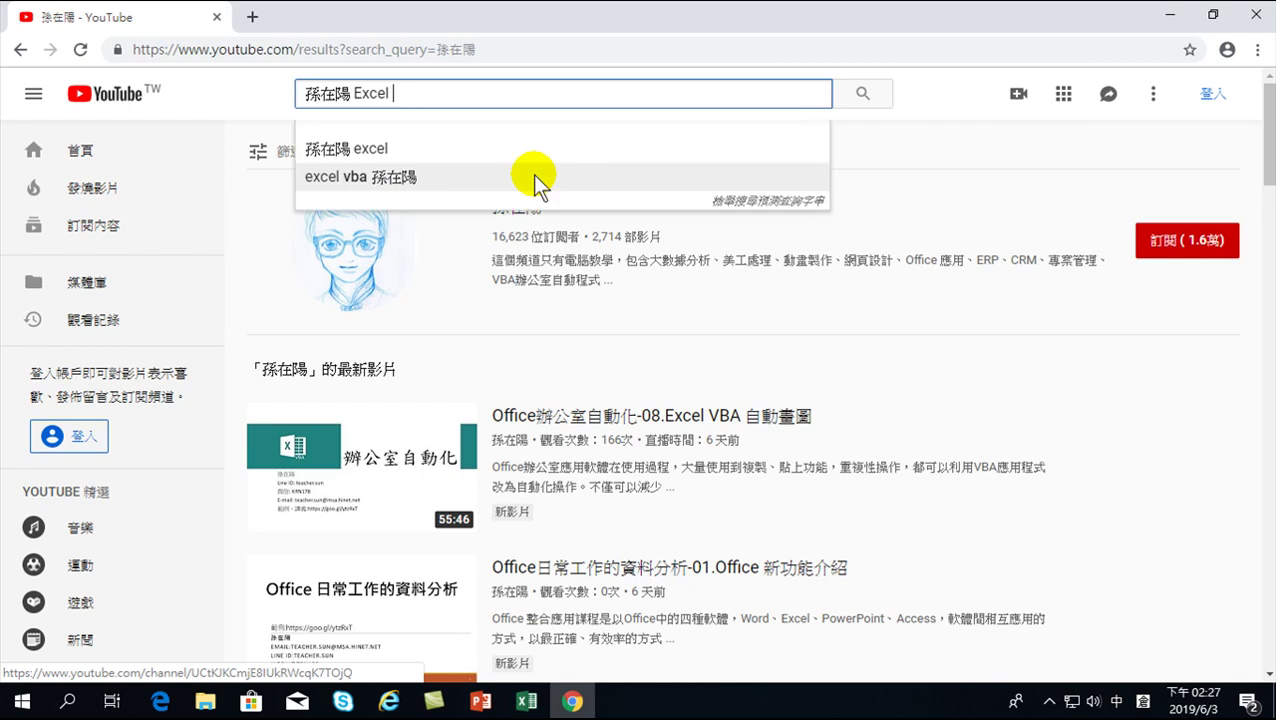
key("shift")
type("power view silver")
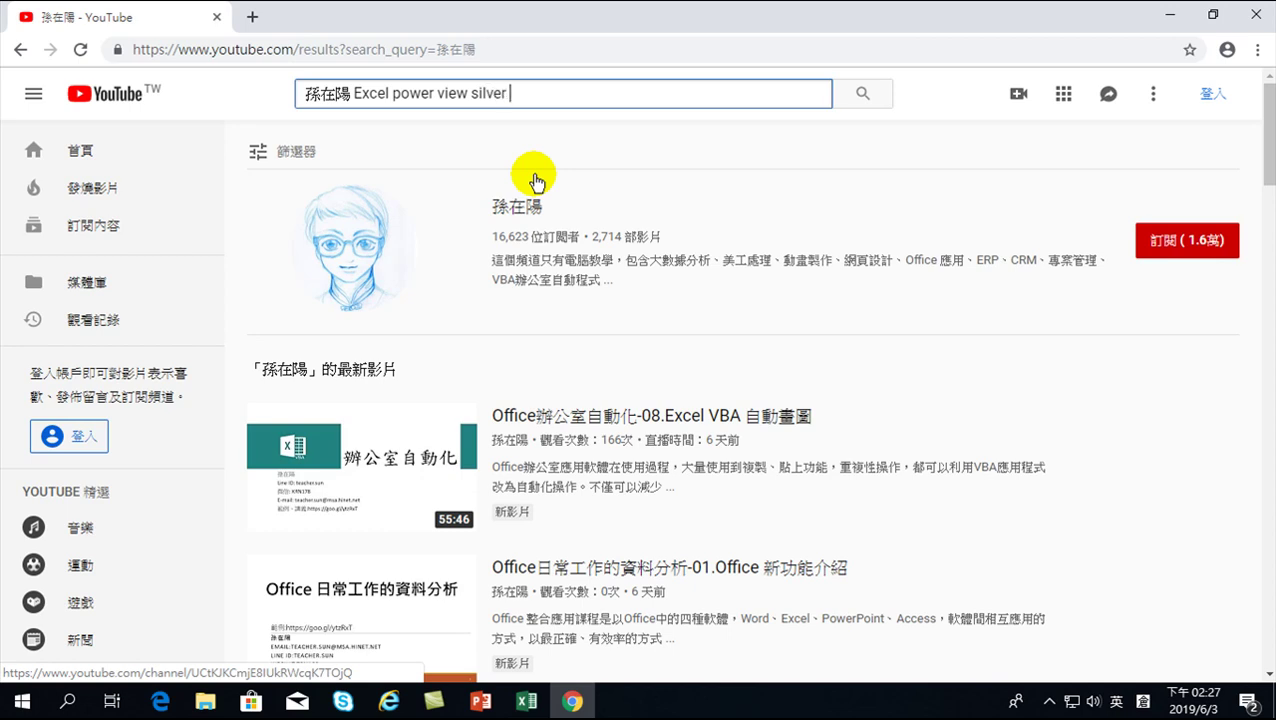
key("shift")
type("安裝")
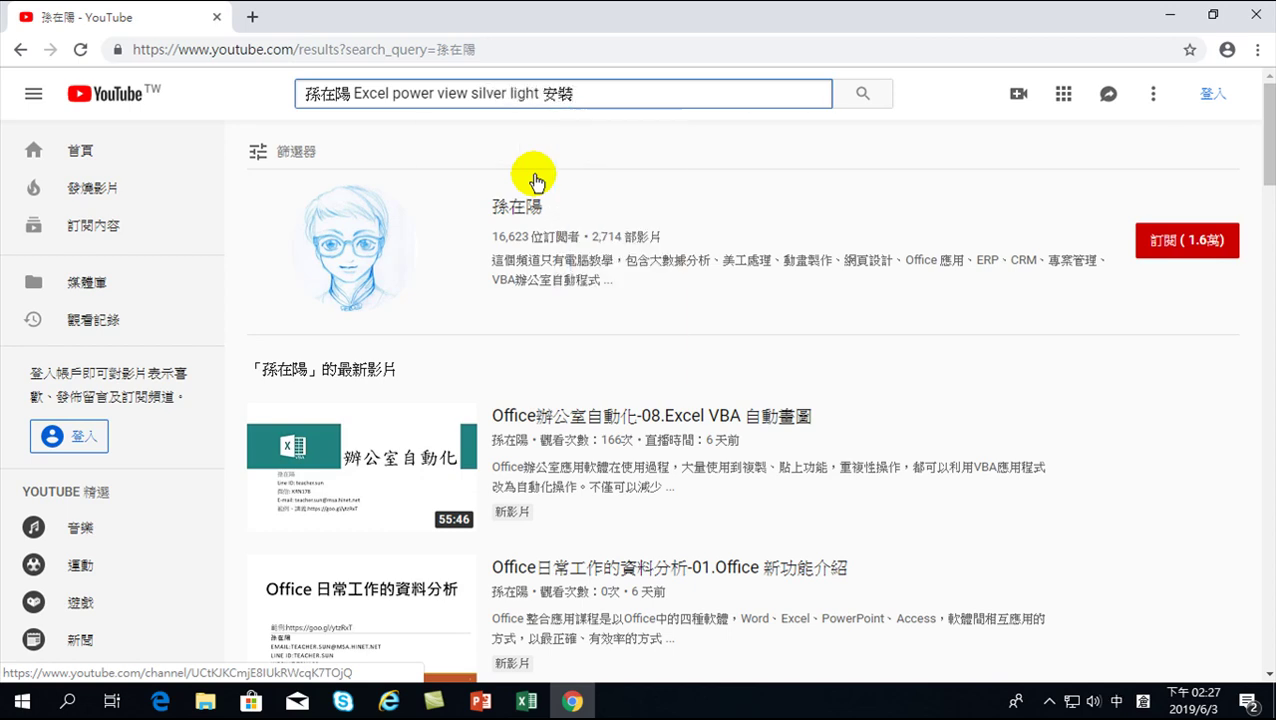
key("Return")
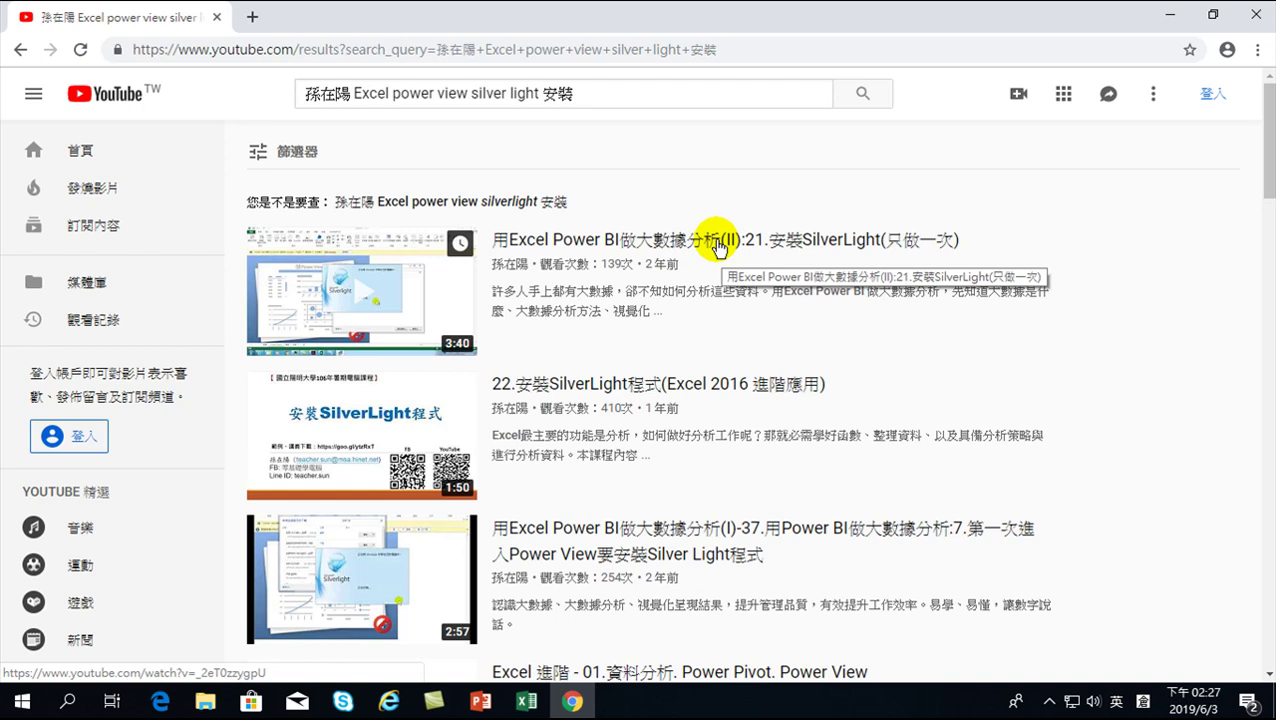
- Open the first SilverLight installation video, pause it, and close the covering ad
left_click(718, 245)
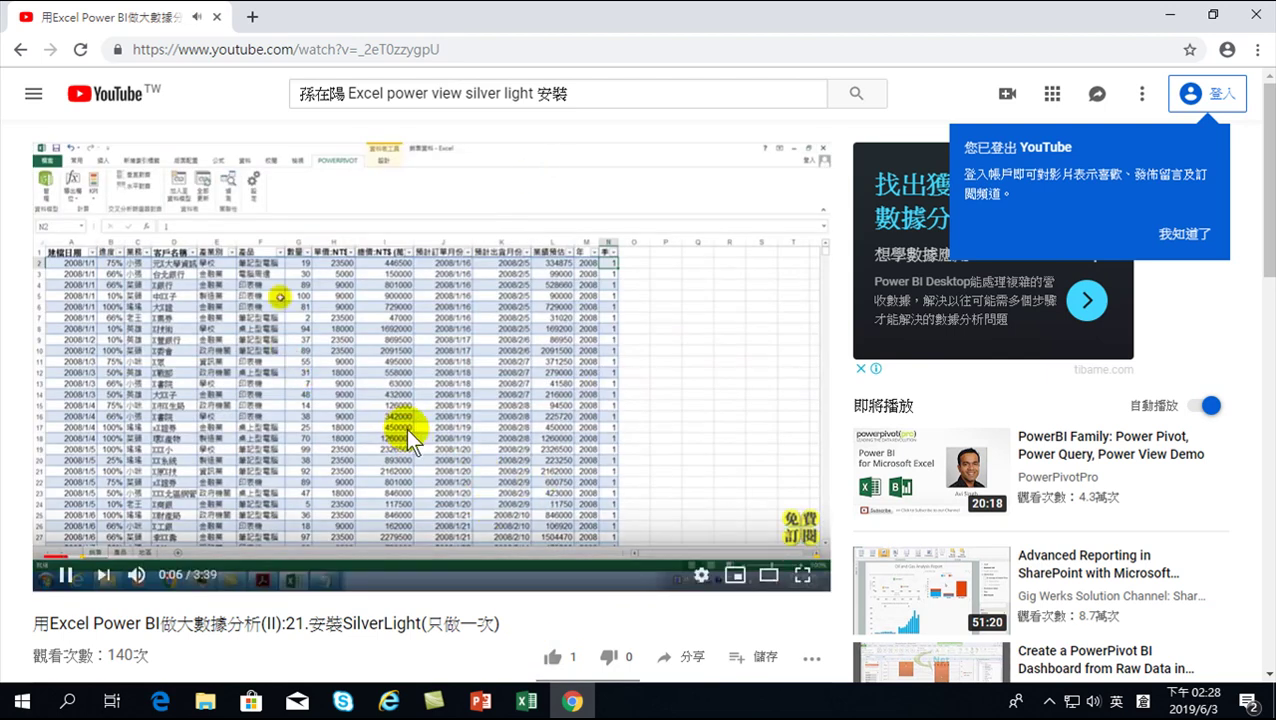
left_click(169, 531)
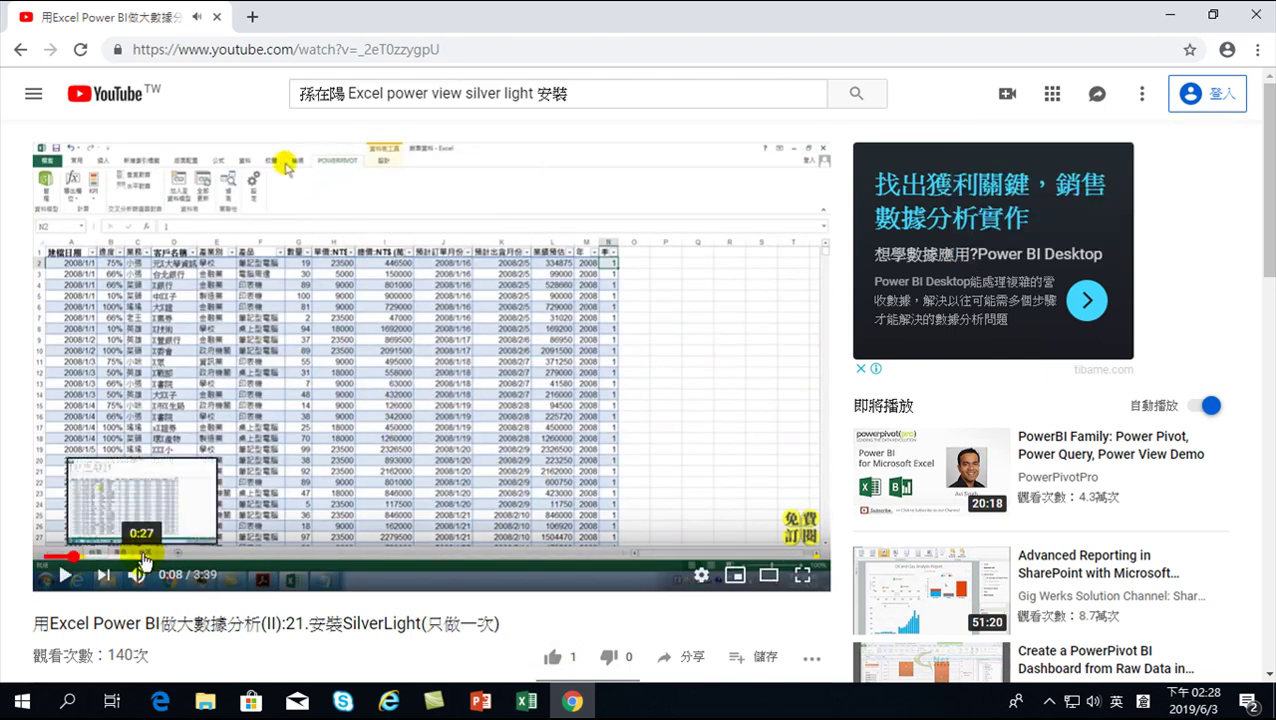
left_click(131, 556)
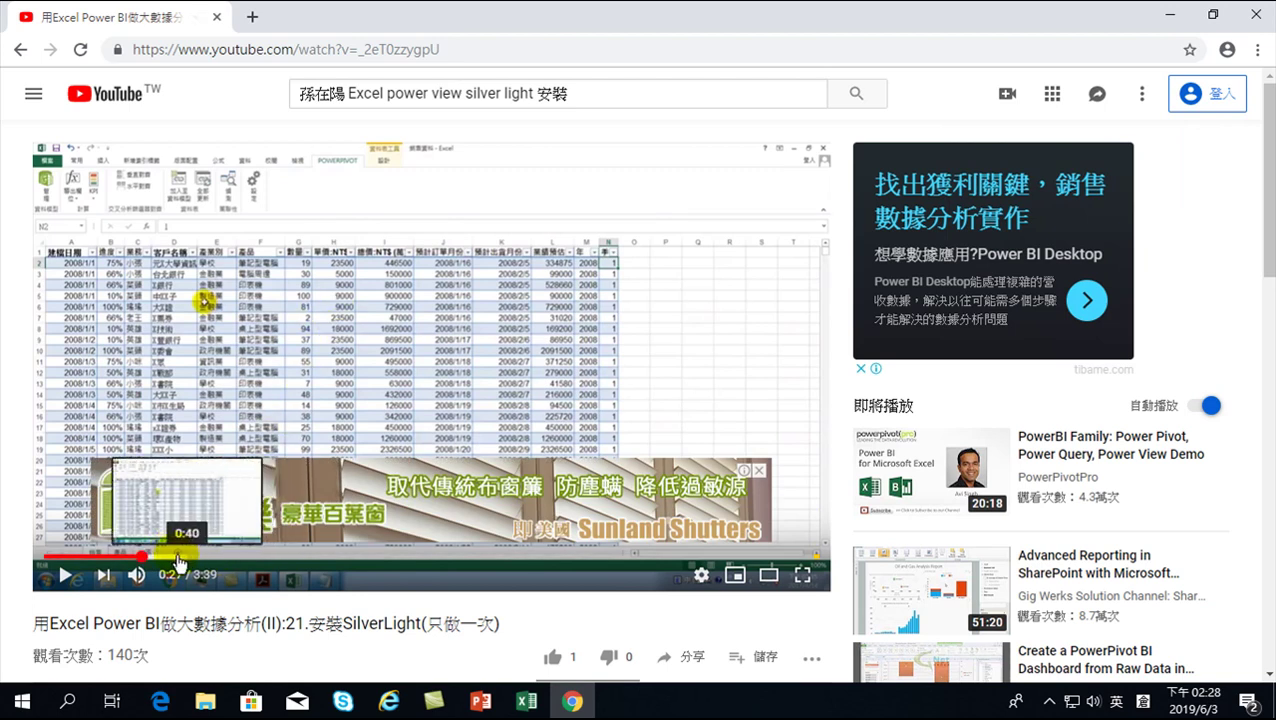
left_click(168, 552)
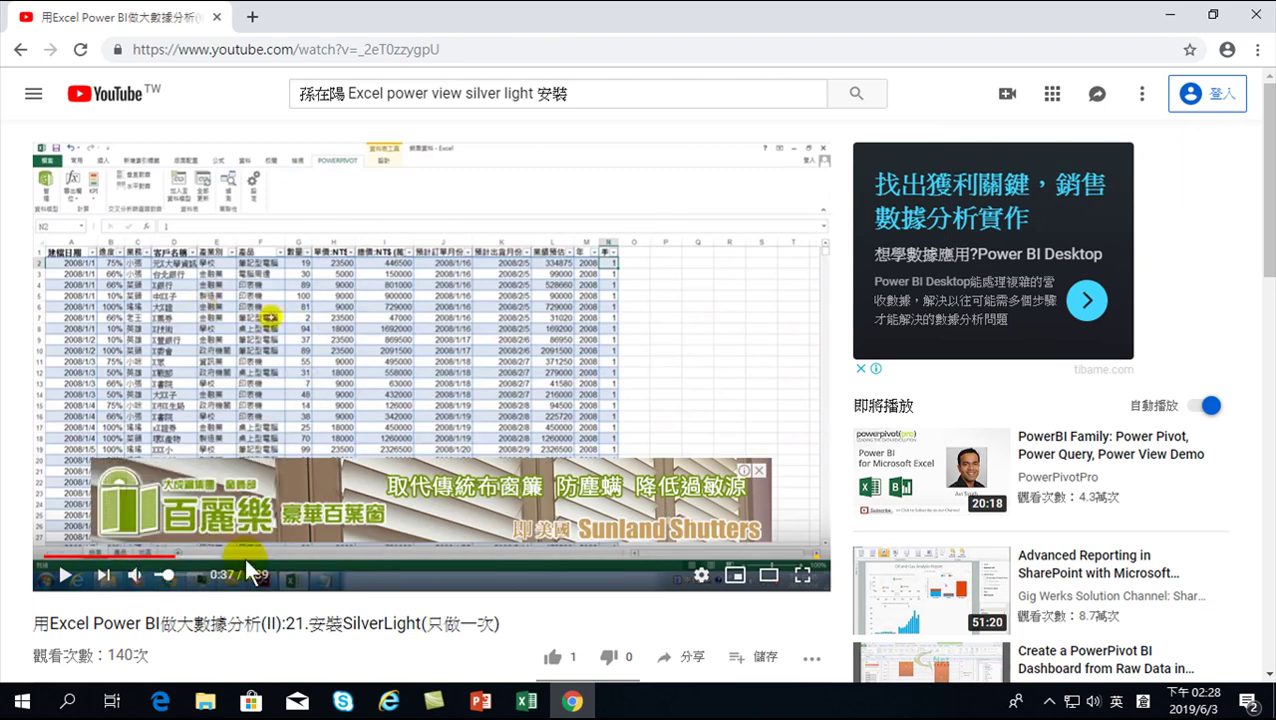
left_click(760, 470)
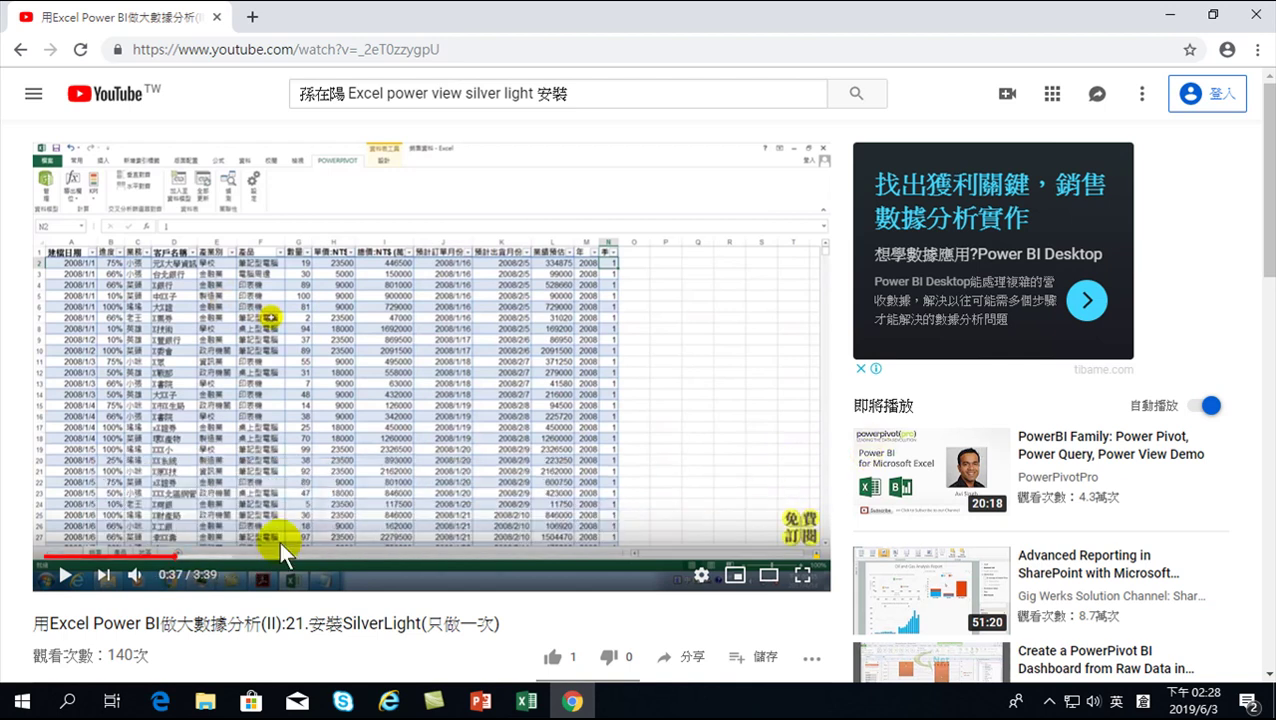
- Seek to the Power View splash screen at 1:04 and watch fullscreen
left_click(207, 552)
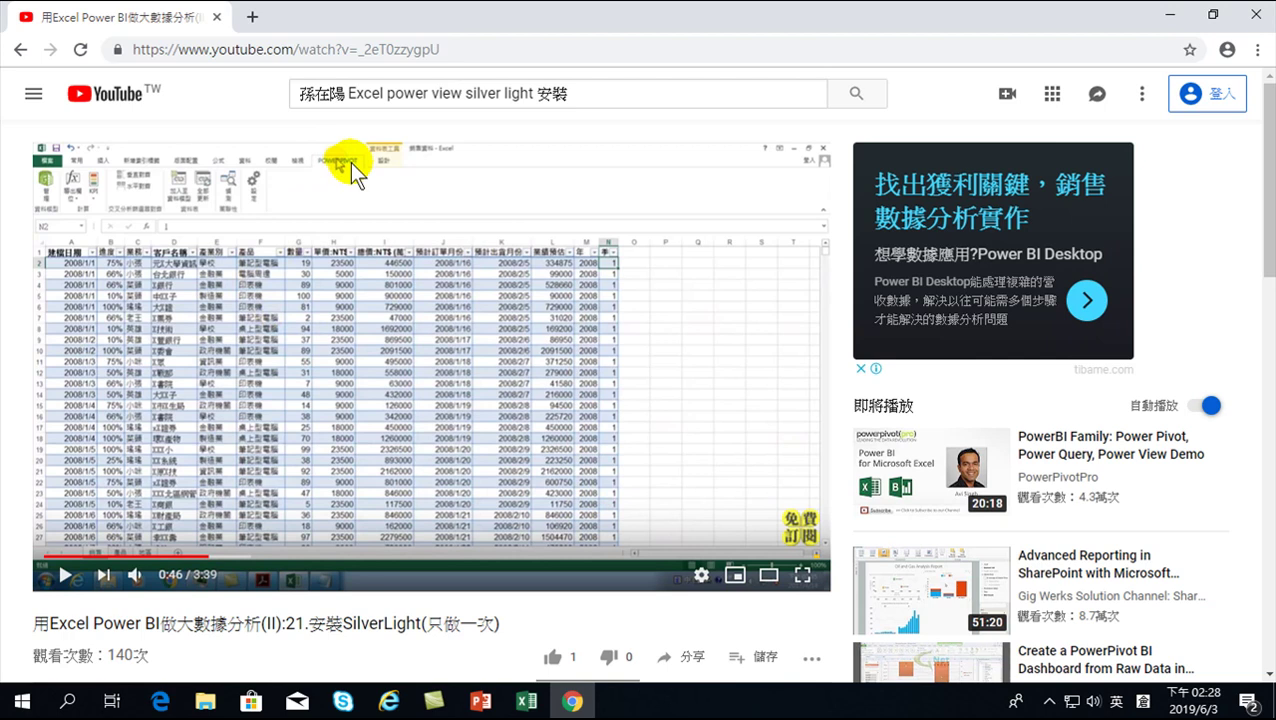
left_click(248, 565)
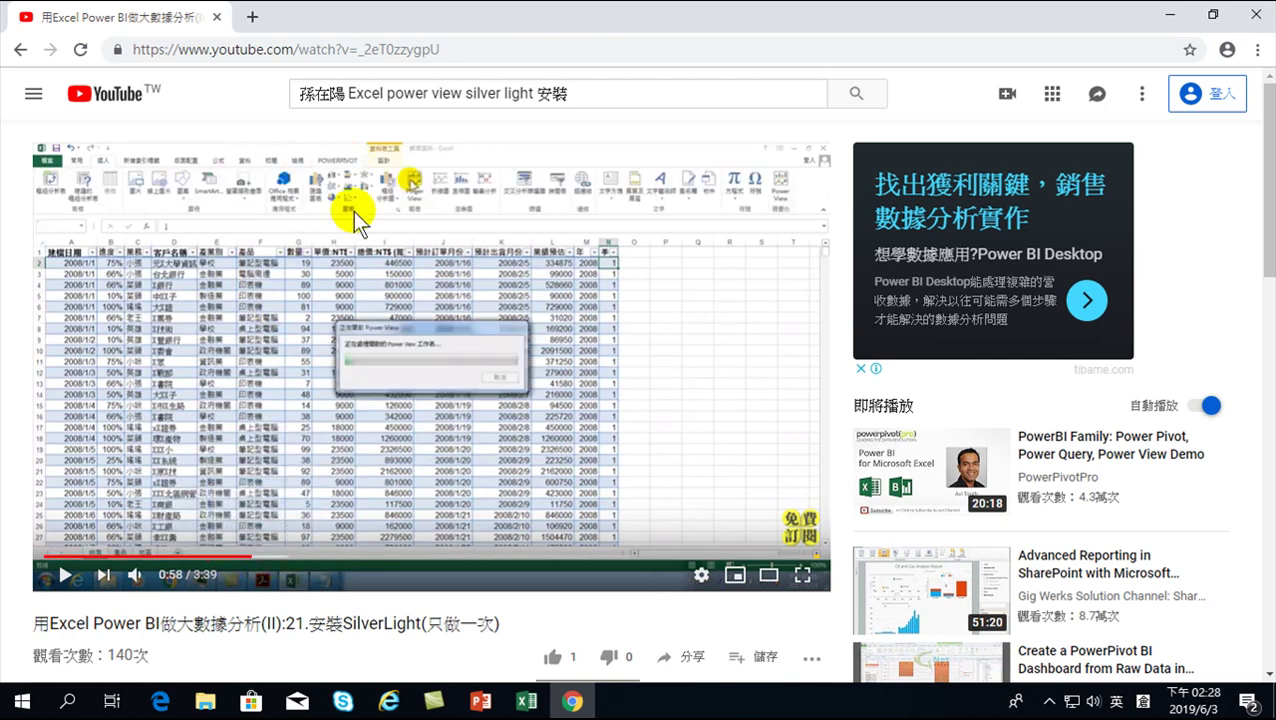
left_click(222, 556)
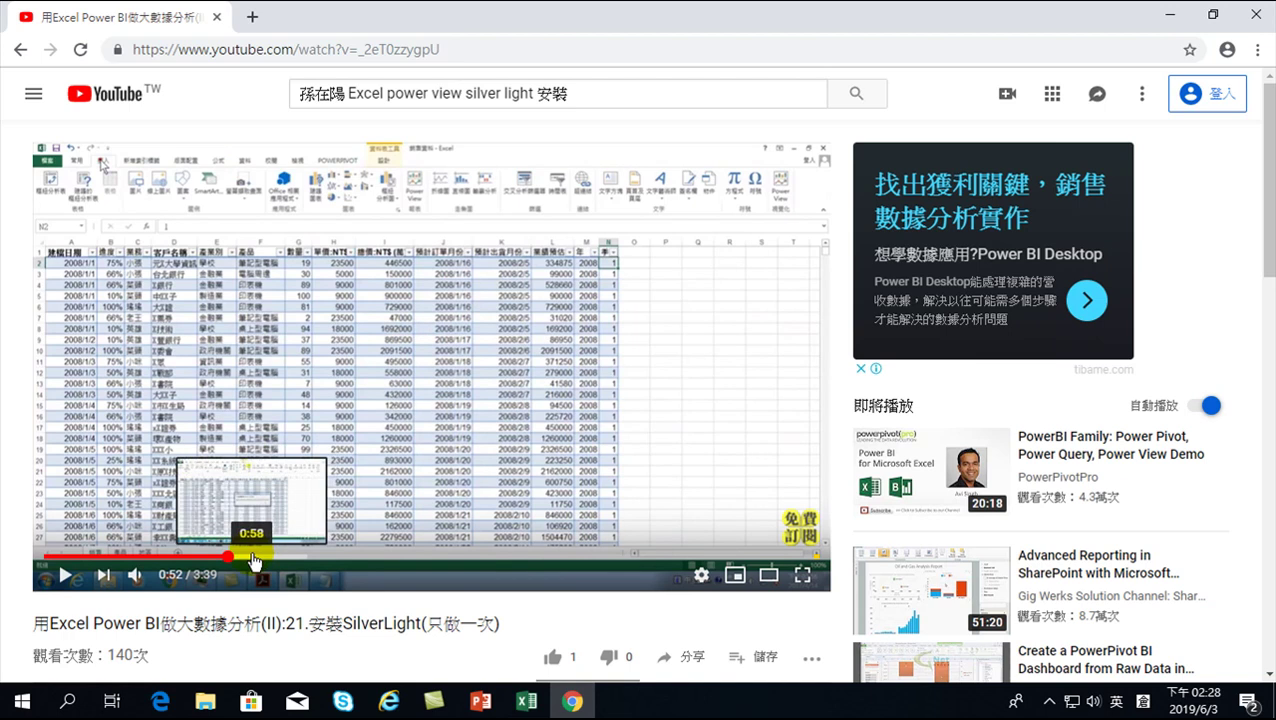
left_click(250, 556)
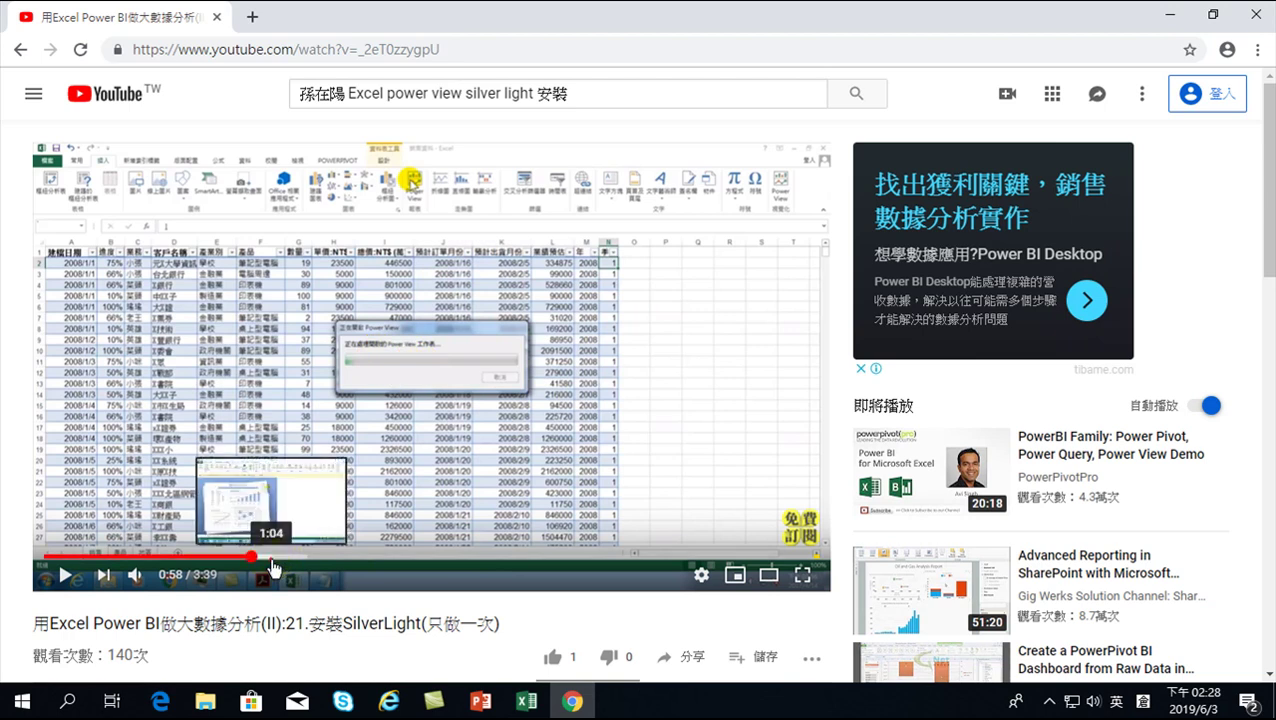
left_click(266, 556)
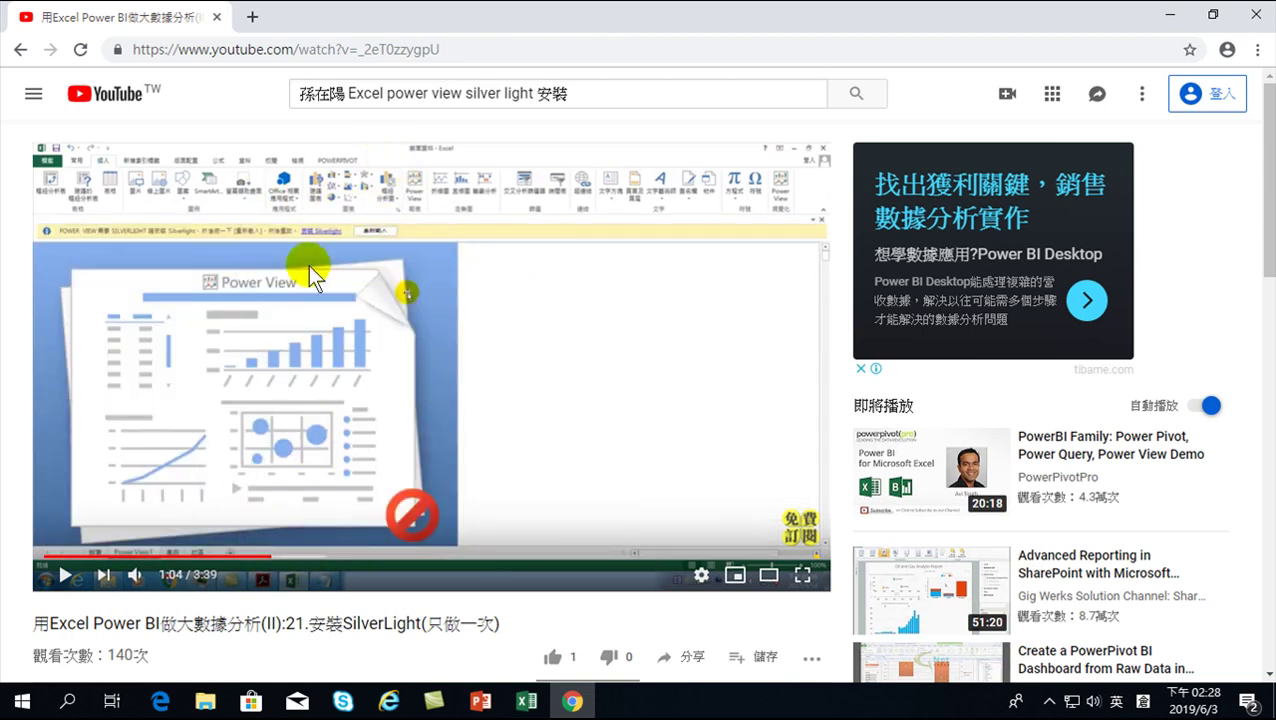
left_click(802, 574)
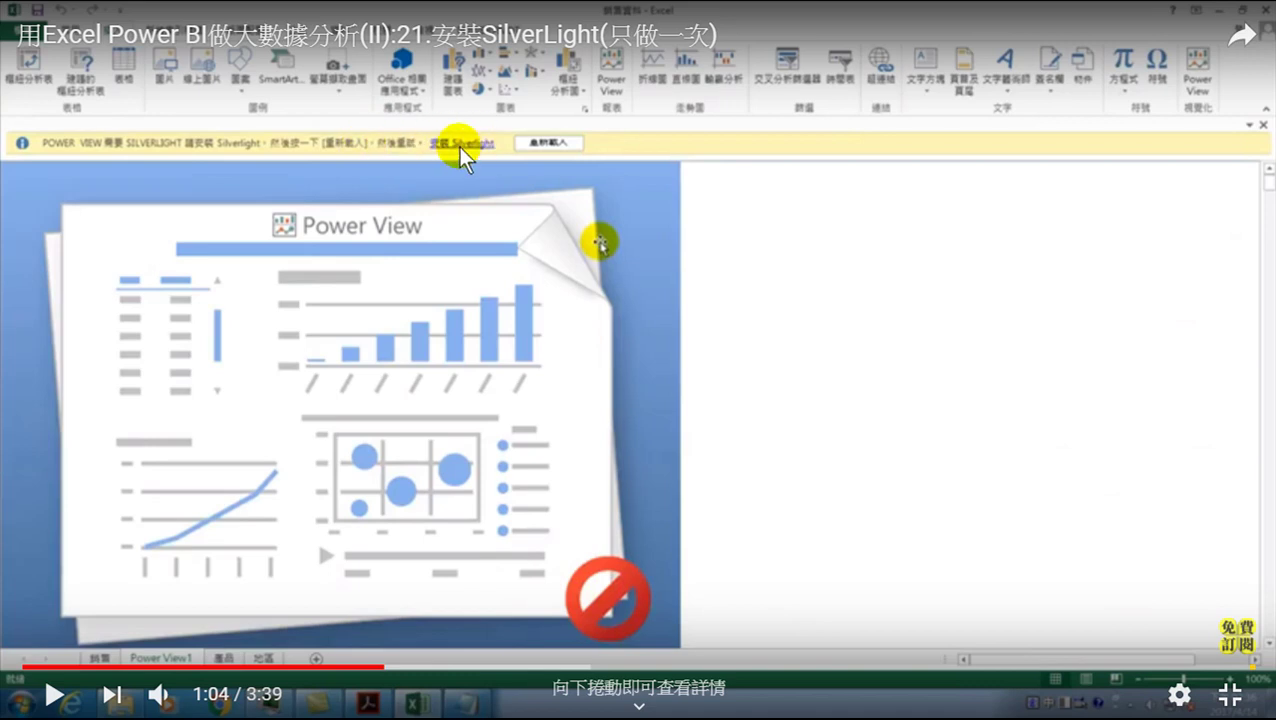
- Resume the tutorial, skip ahead to 1:50, and pause on the SilverLight installer
left_click(598, 241)
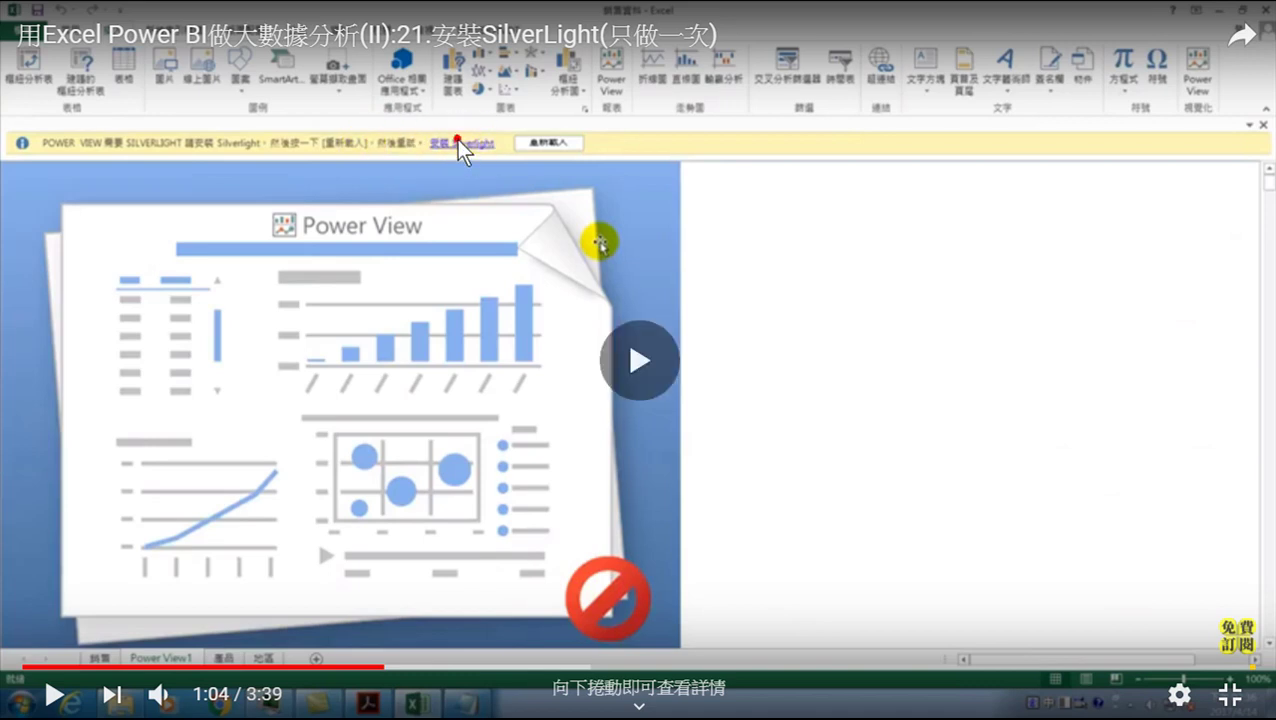
left_click(432, 666)
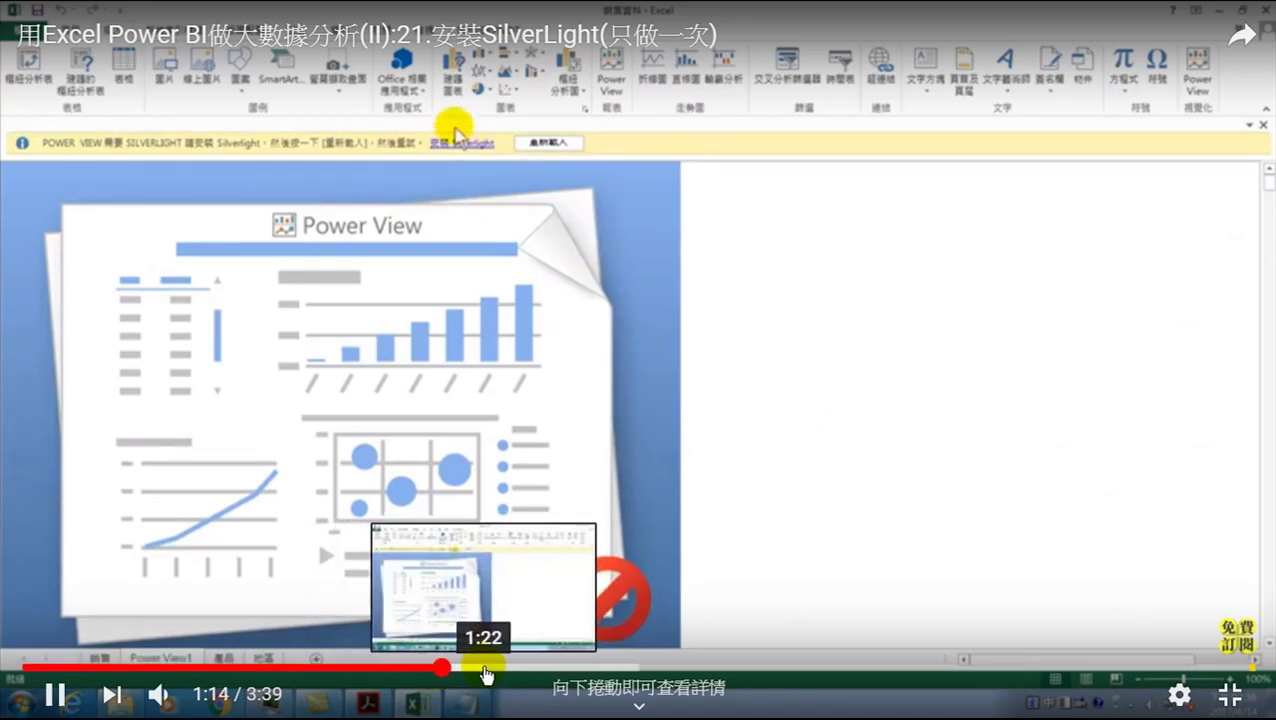
left_click(485, 668)
left_click(526, 668)
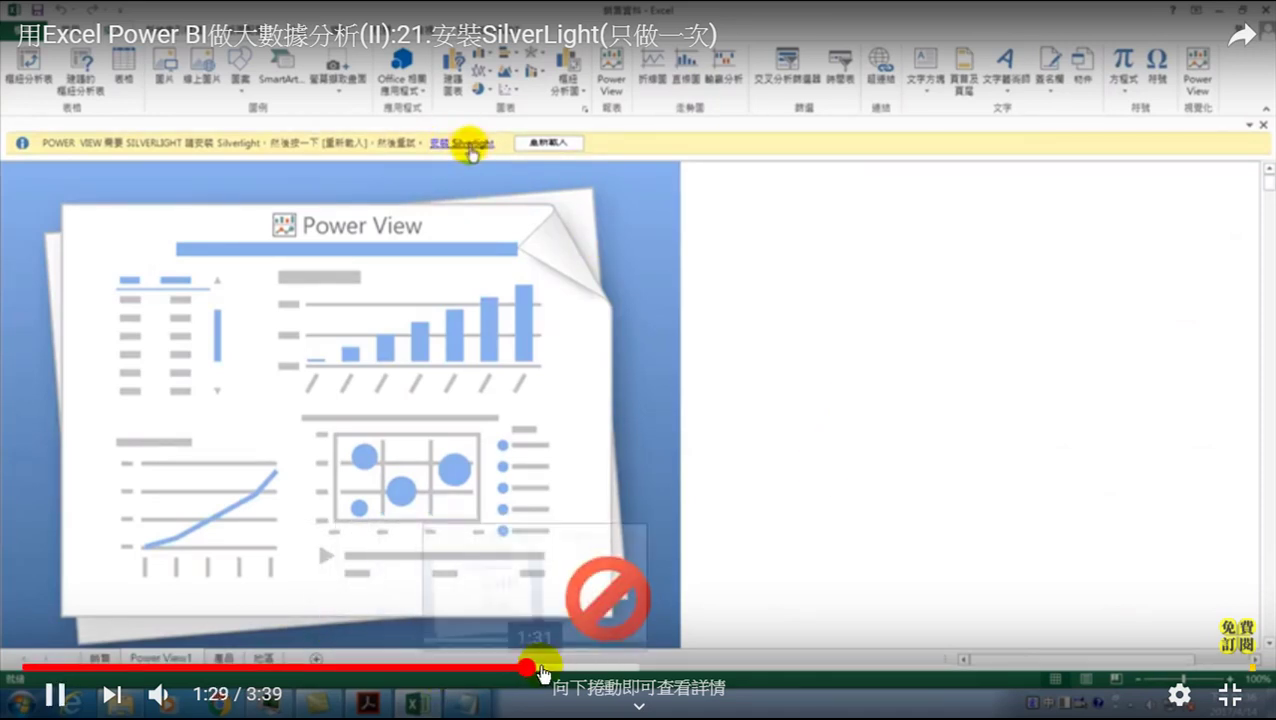
left_click(556, 668)
left_click(597, 668)
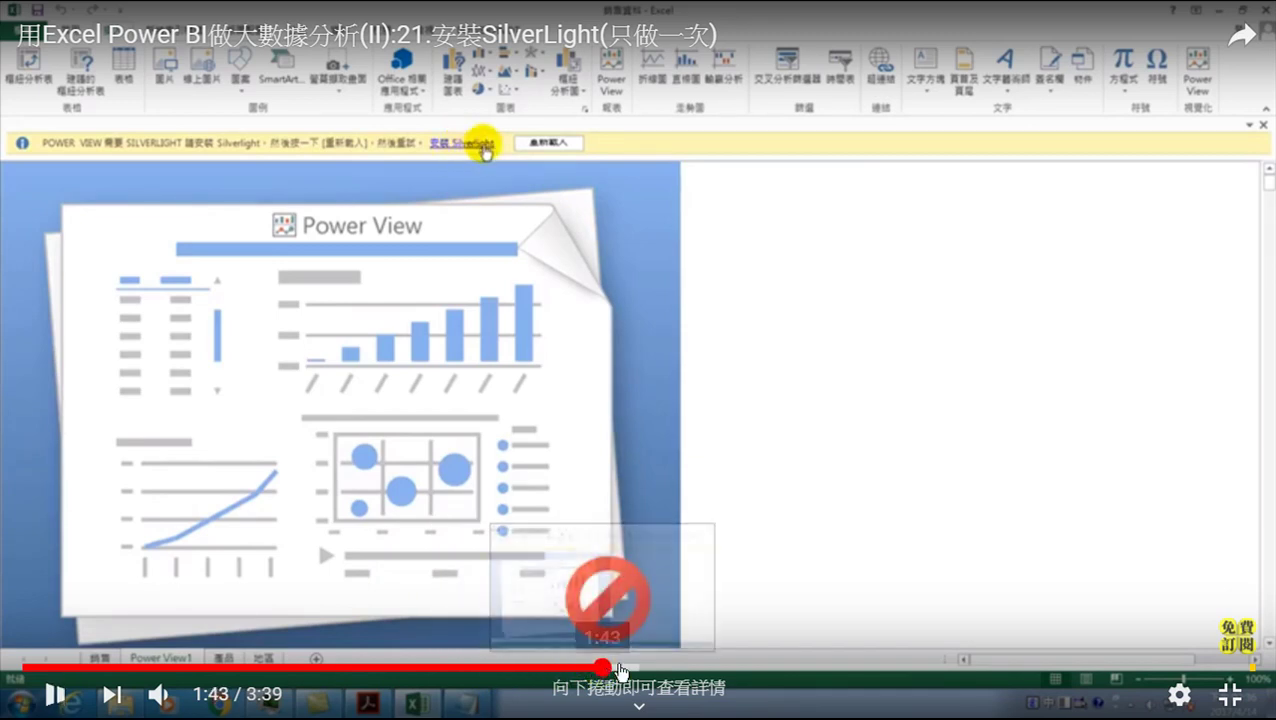
left_click(644, 668)
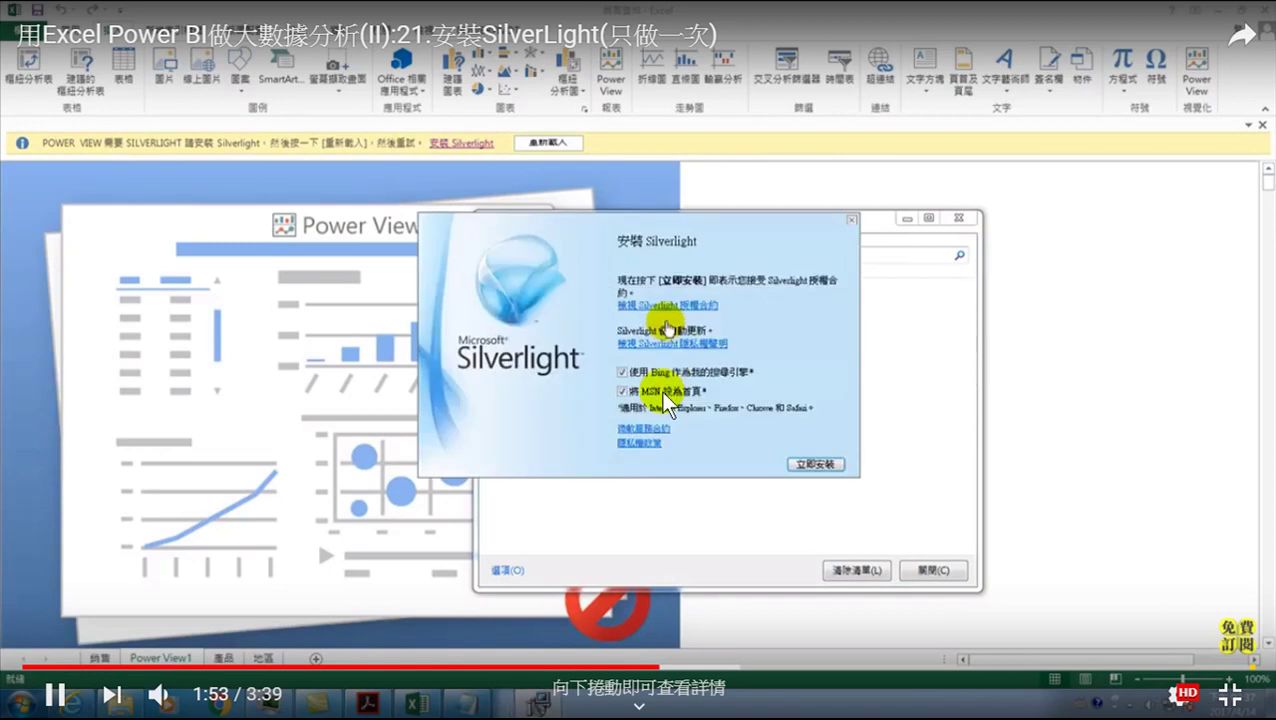
left_click(616, 416)
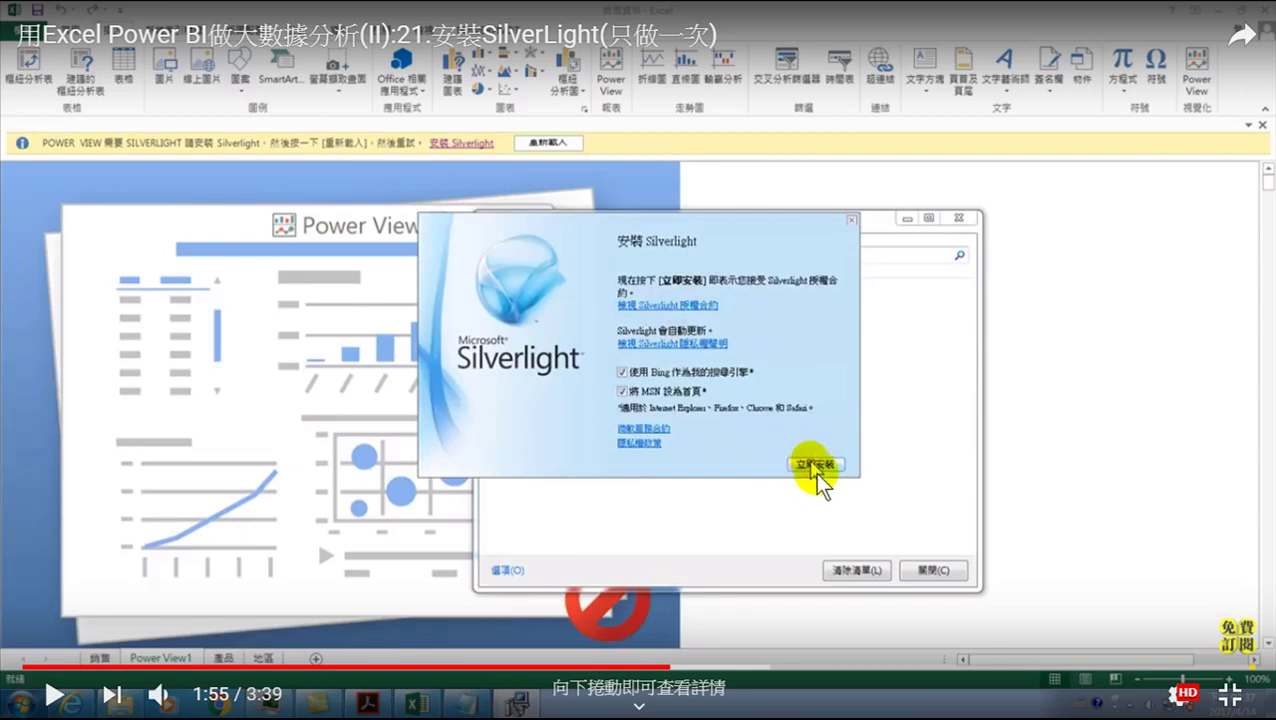
- Skip through the installation progress, pause at 2:27, exit fullscreen, and close Chrome
left_click(750, 557)
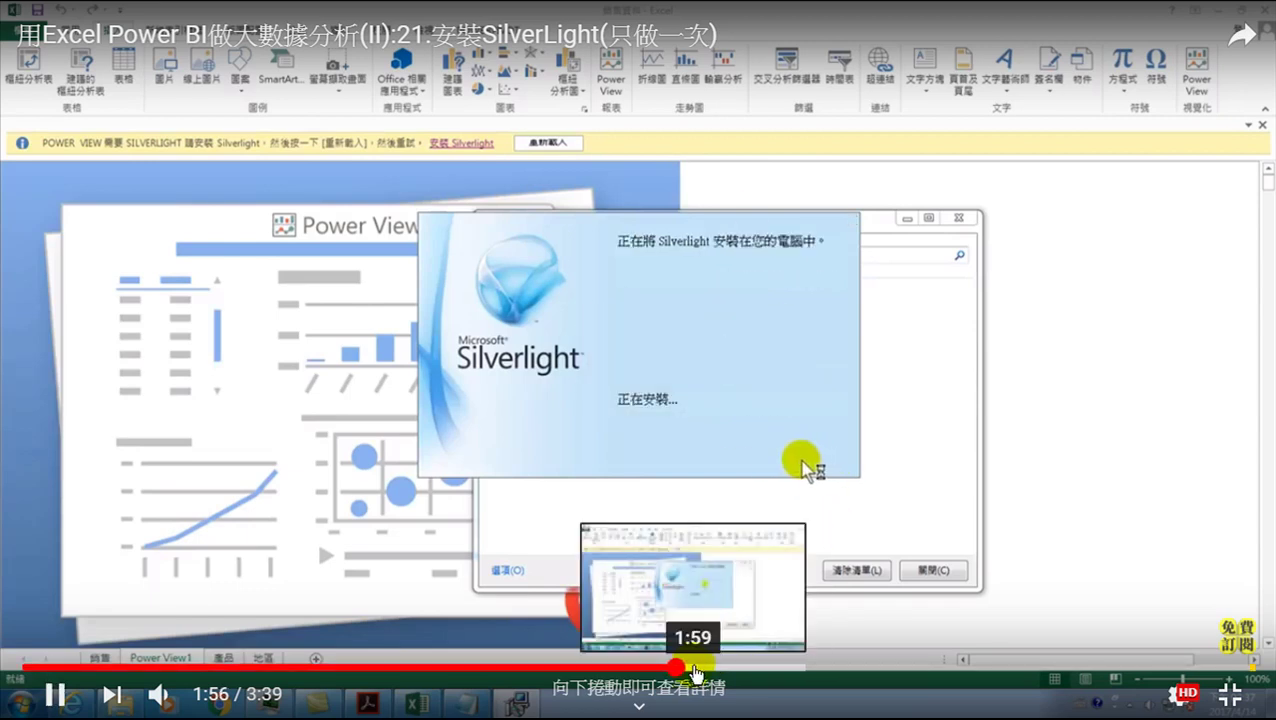
left_click(718, 667)
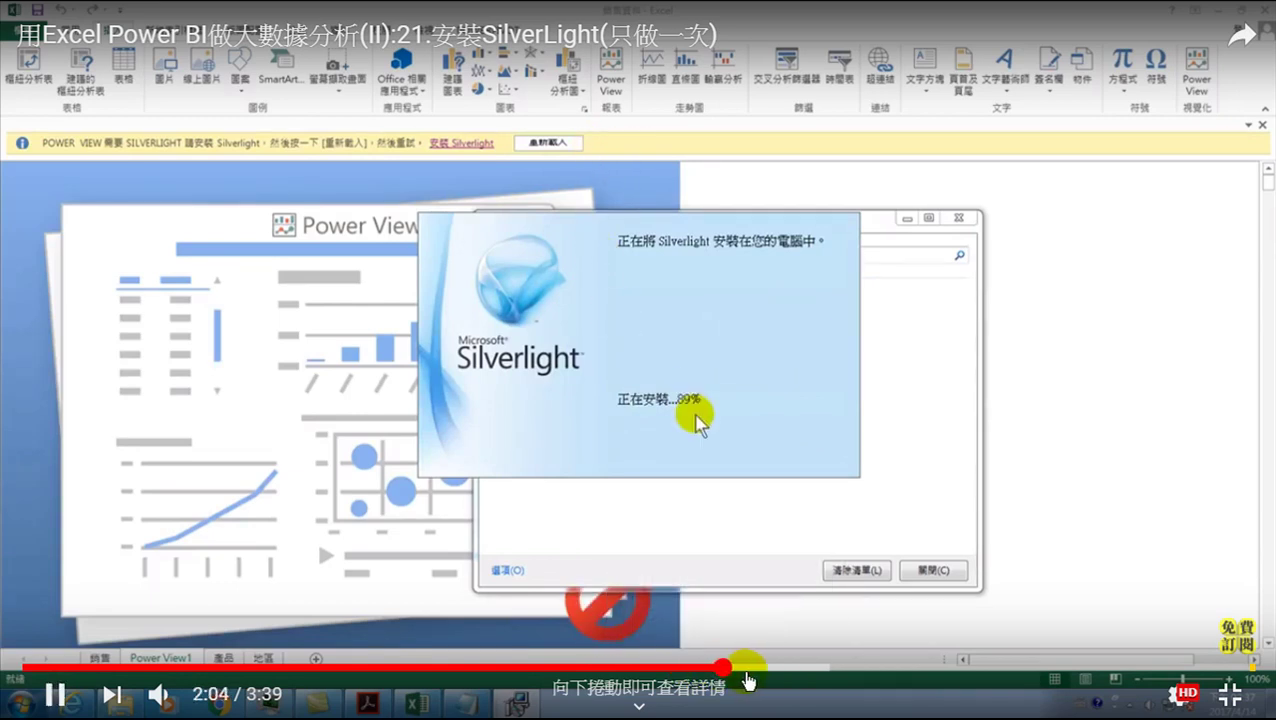
left_click(748, 668)
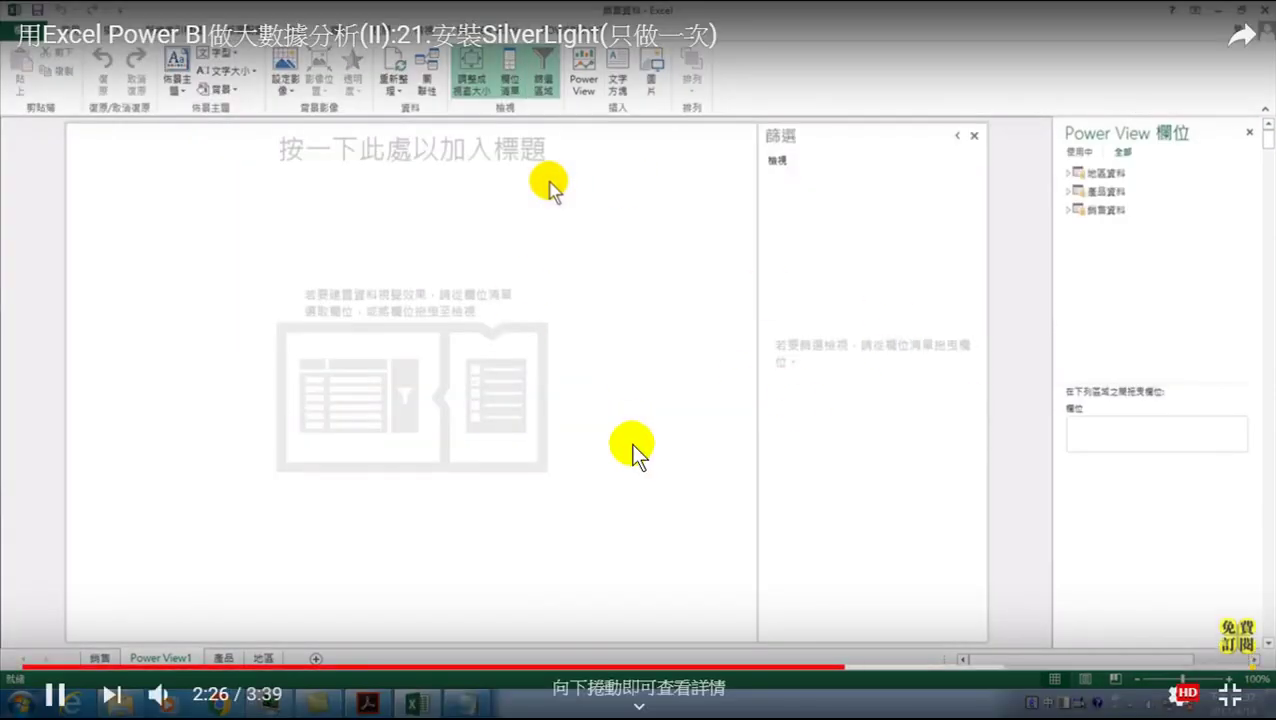
left_click(631, 446)
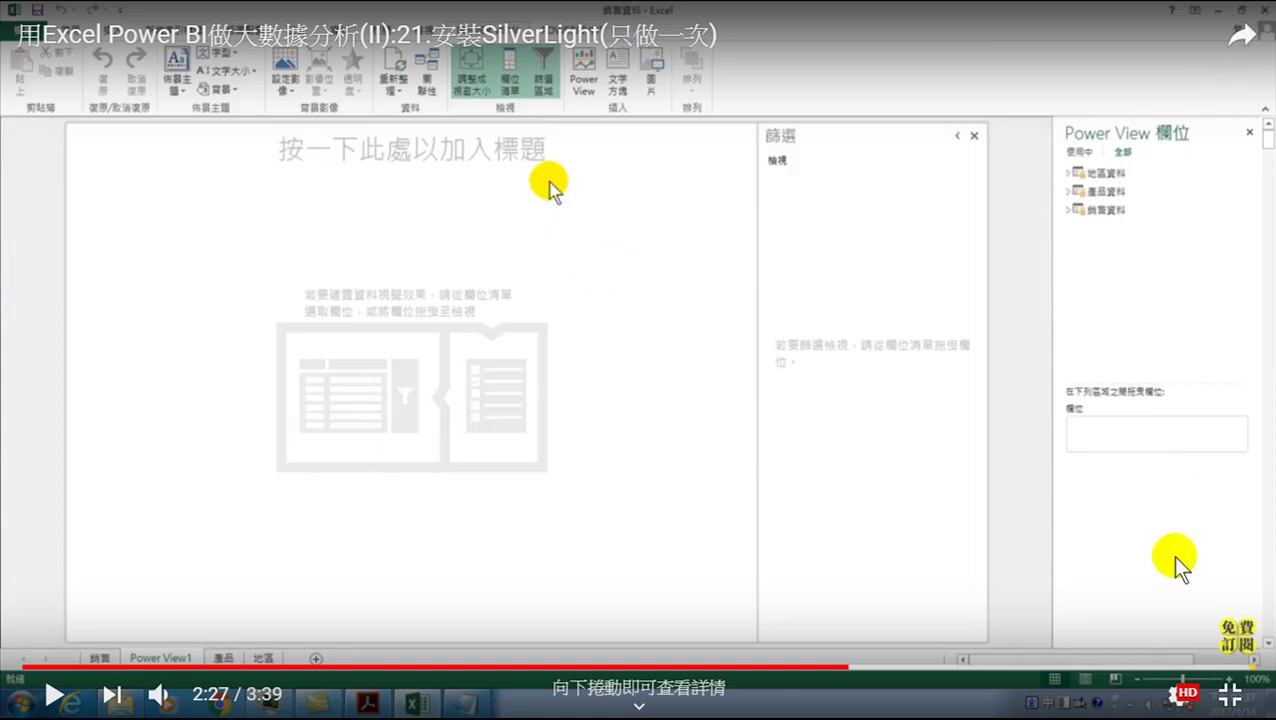
left_click(1229, 694)
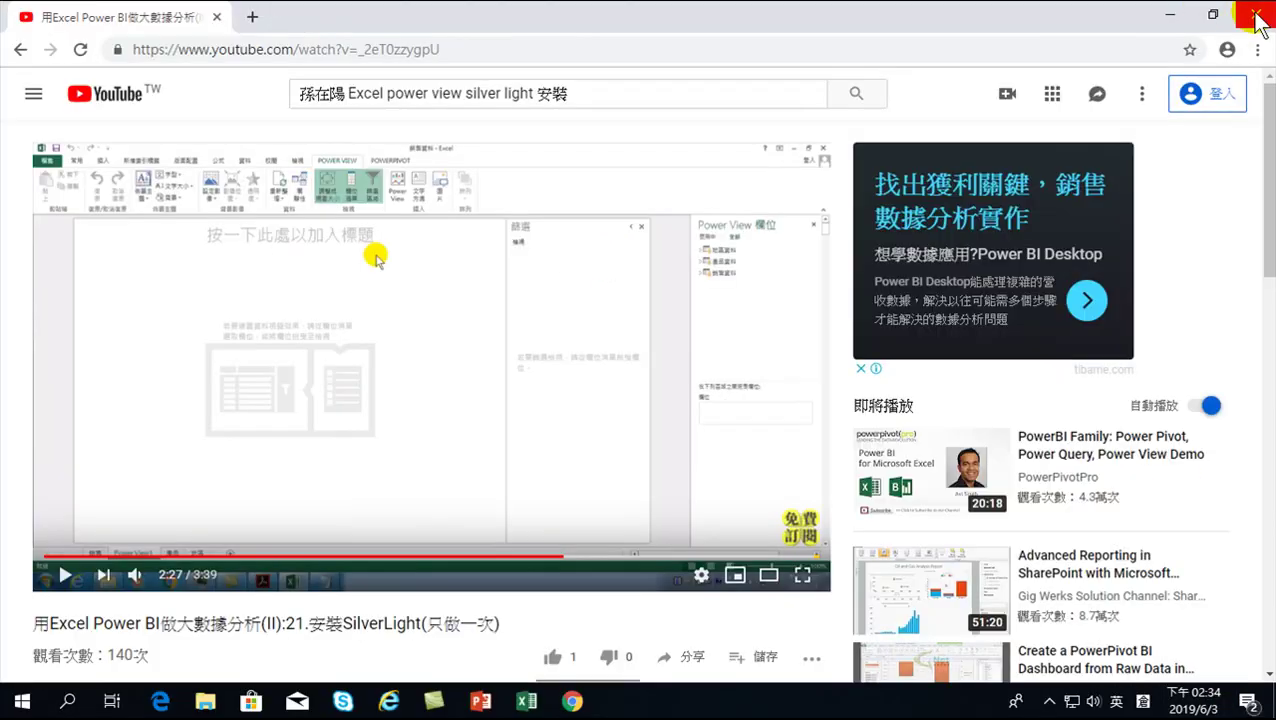
left_click(1256, 14)
- Return to Excel, save the workbook, and delete the old order table from Power View1
left_click(530, 700)
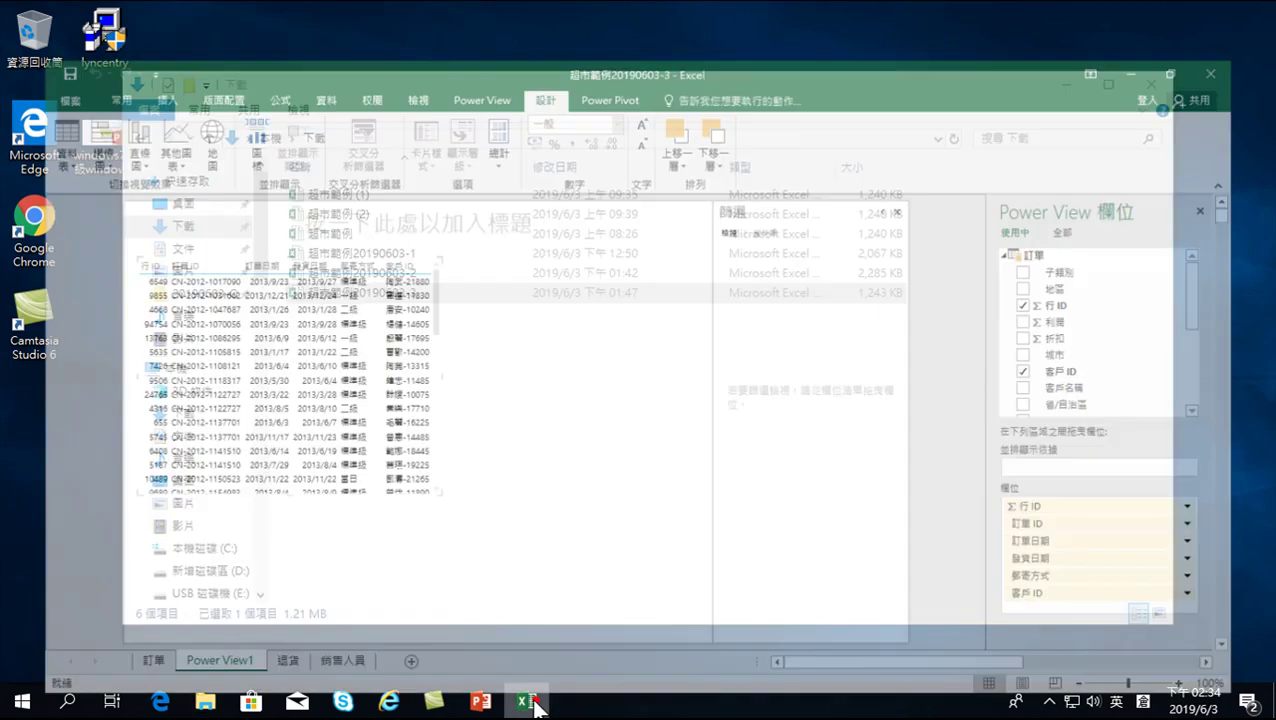
left_click(26, 16)
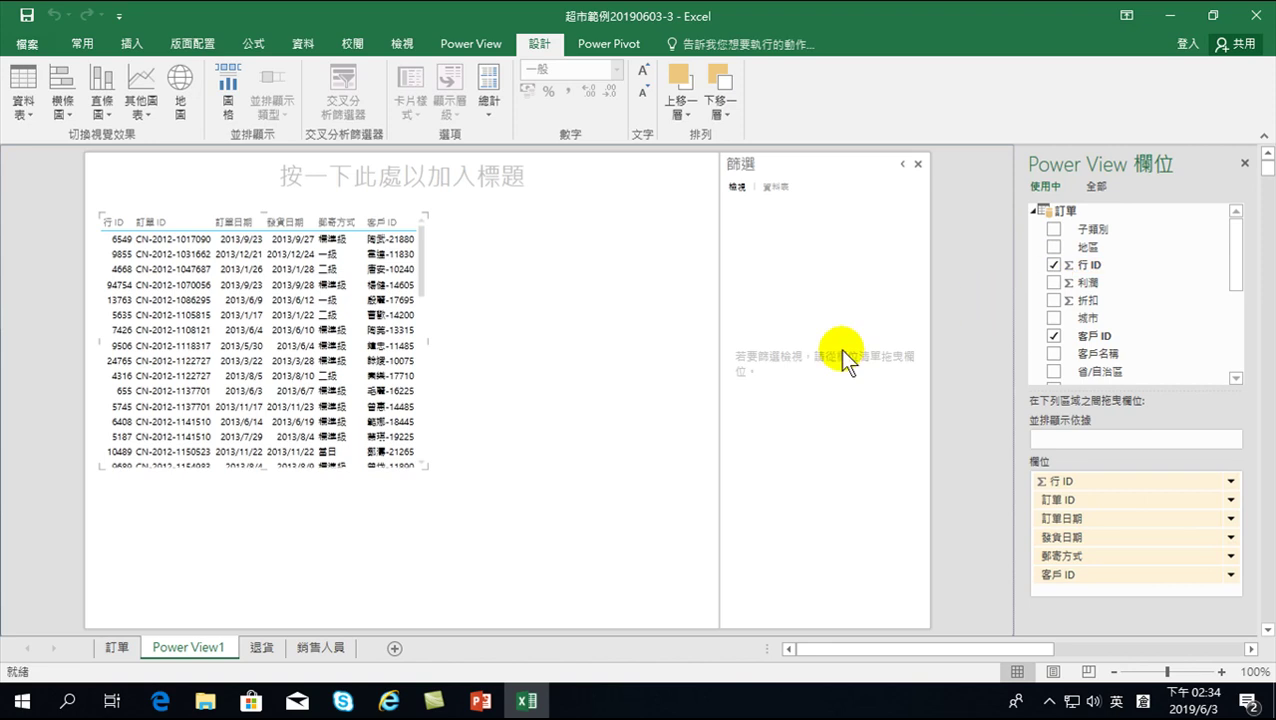
left_click(291, 316)
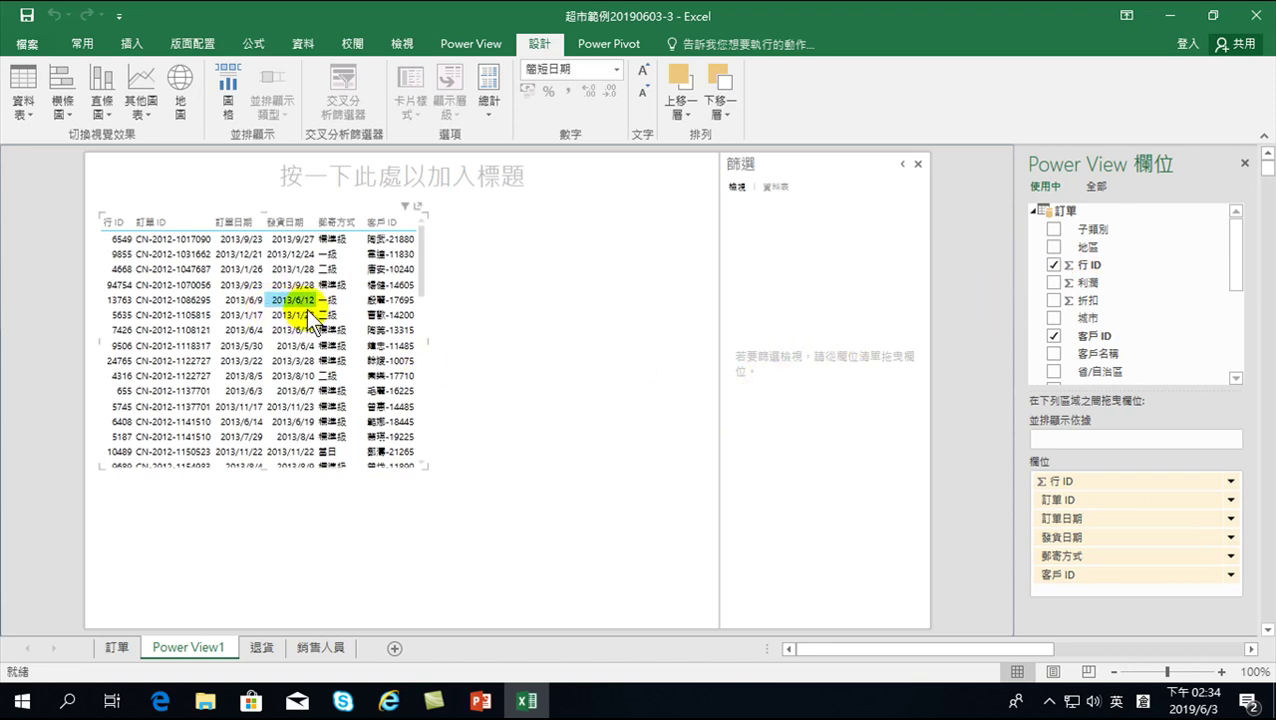
key("Delete")
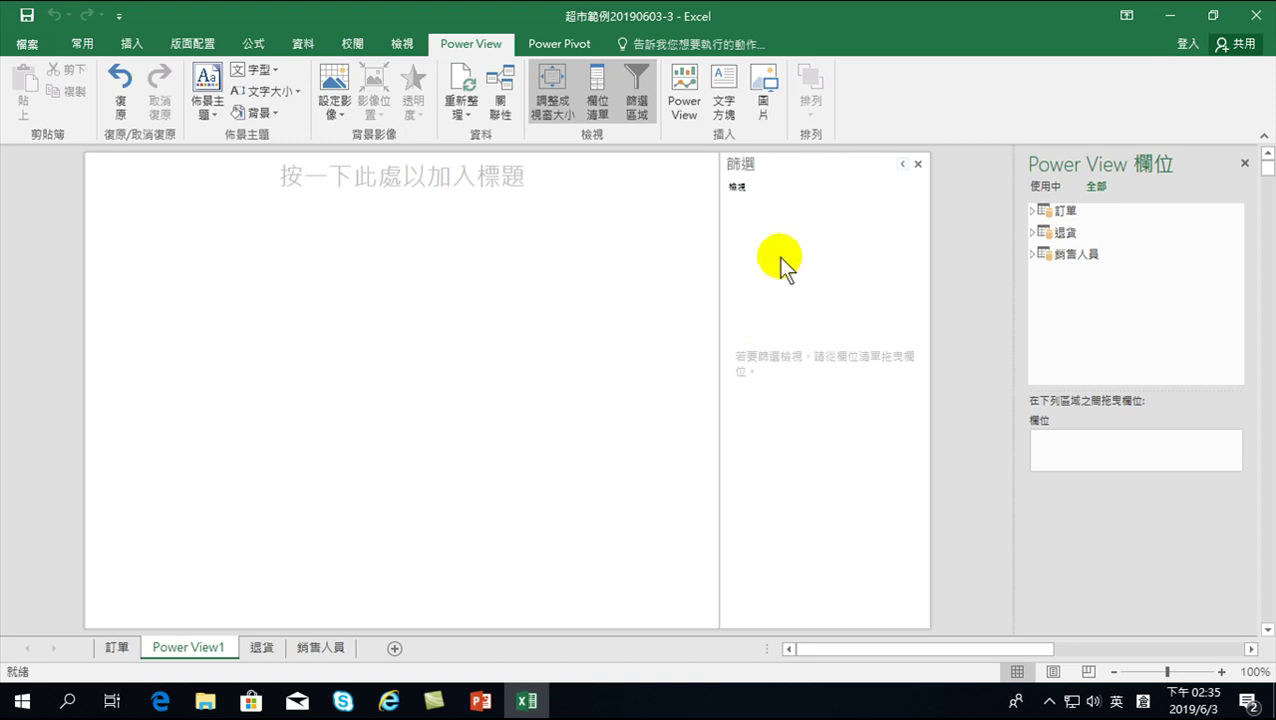
- Expand the 訂單 table and add 訂單日期, placing a date table on the report
left_click(1030, 209)
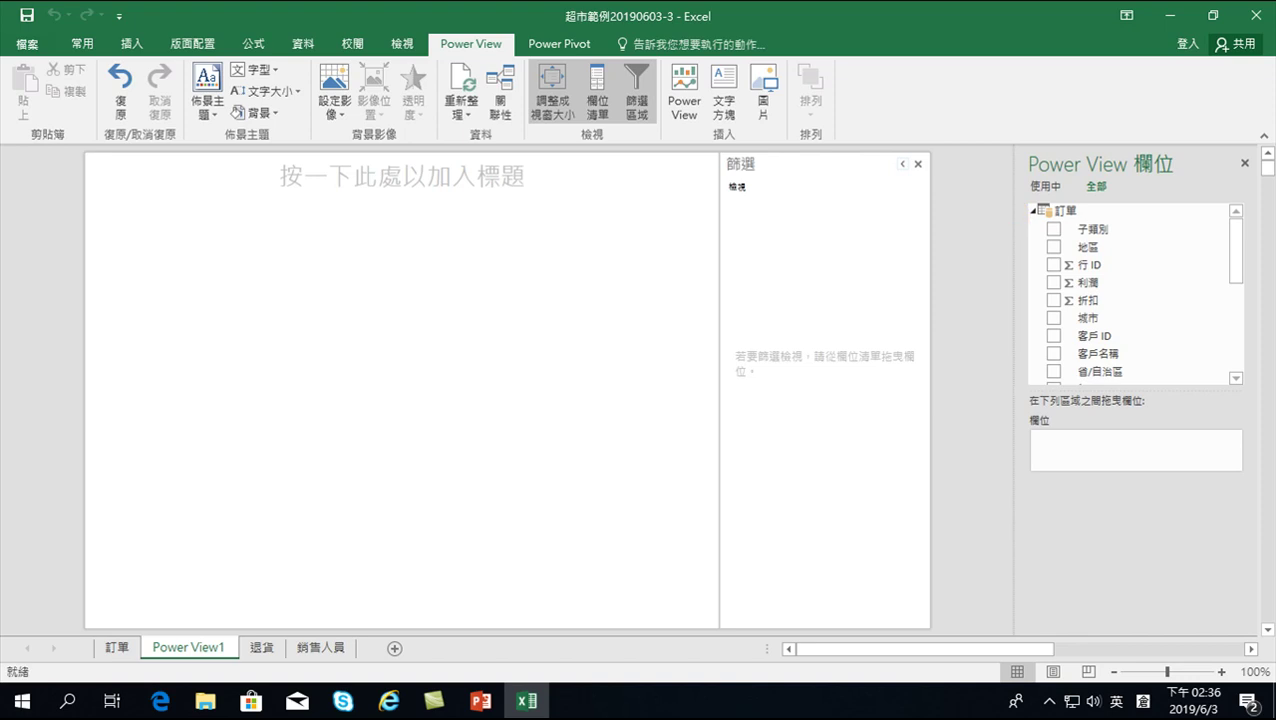
left_click(1236, 237)
left_click_drag(1236, 237, 1235, 290)
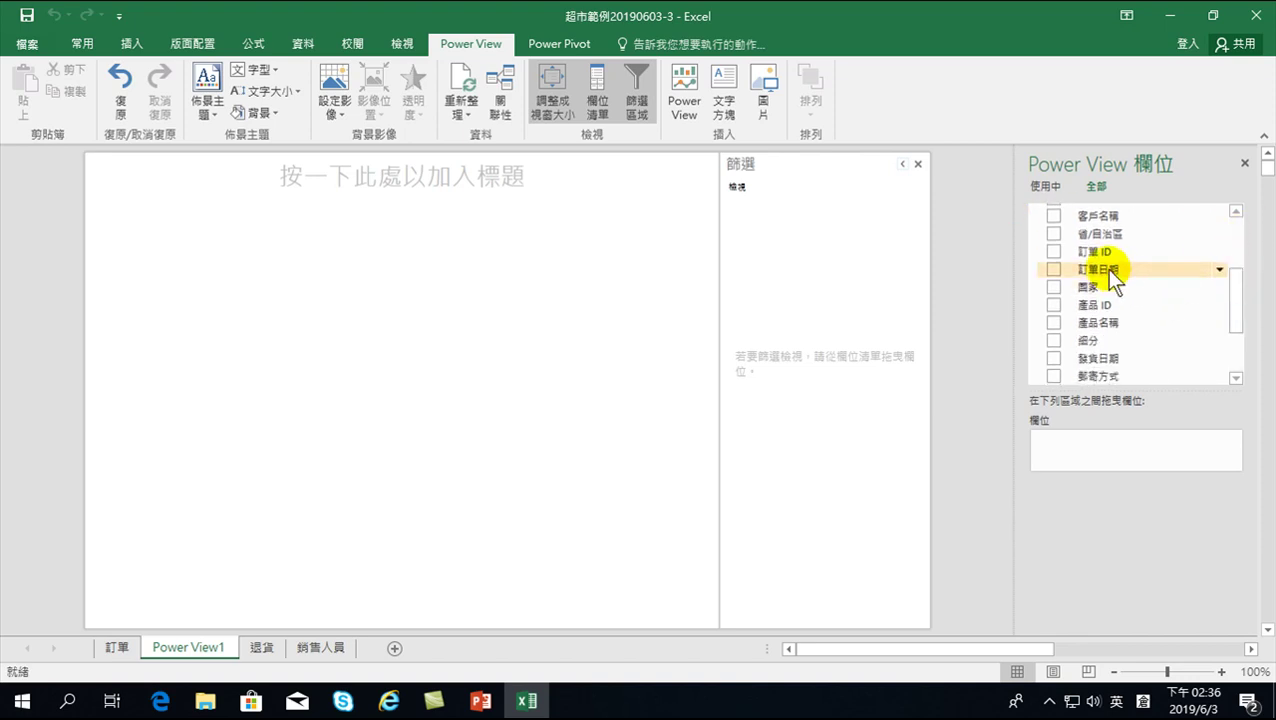
left_click(1053, 269)
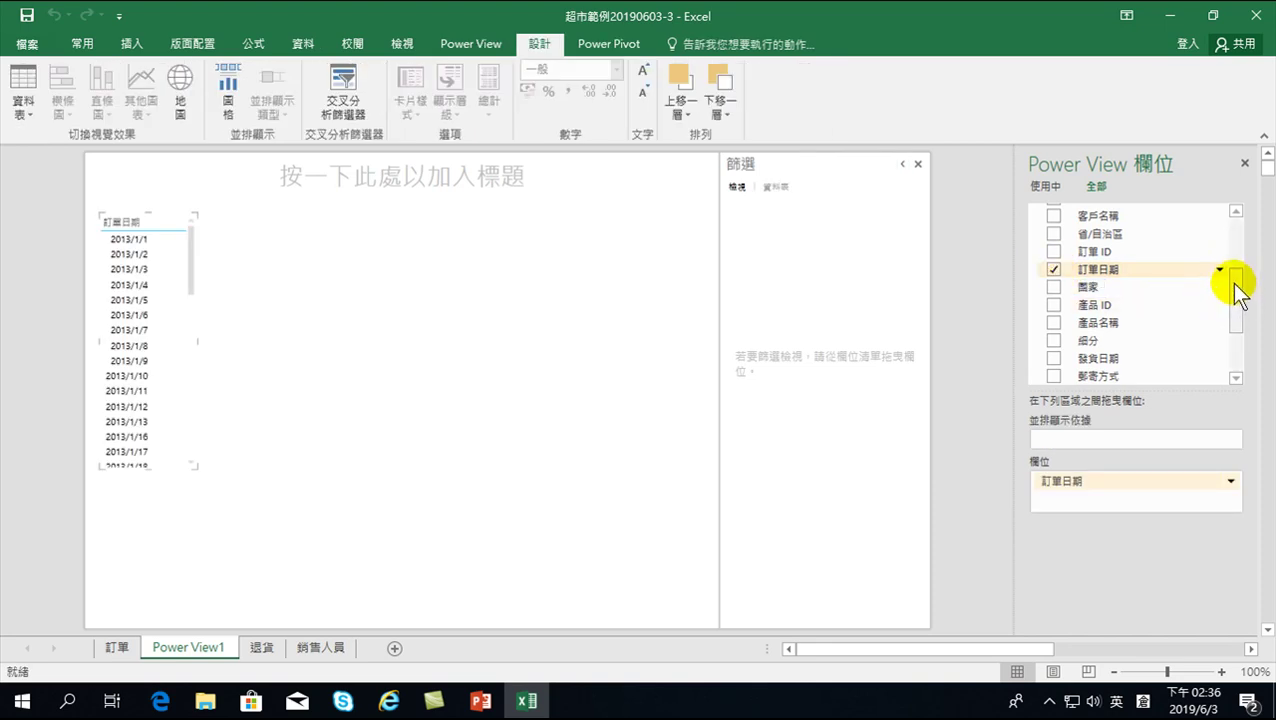
- Add the 銷售額 field beside 訂單日期 in the report table
left_click_drag(1234, 285, 1237, 330)
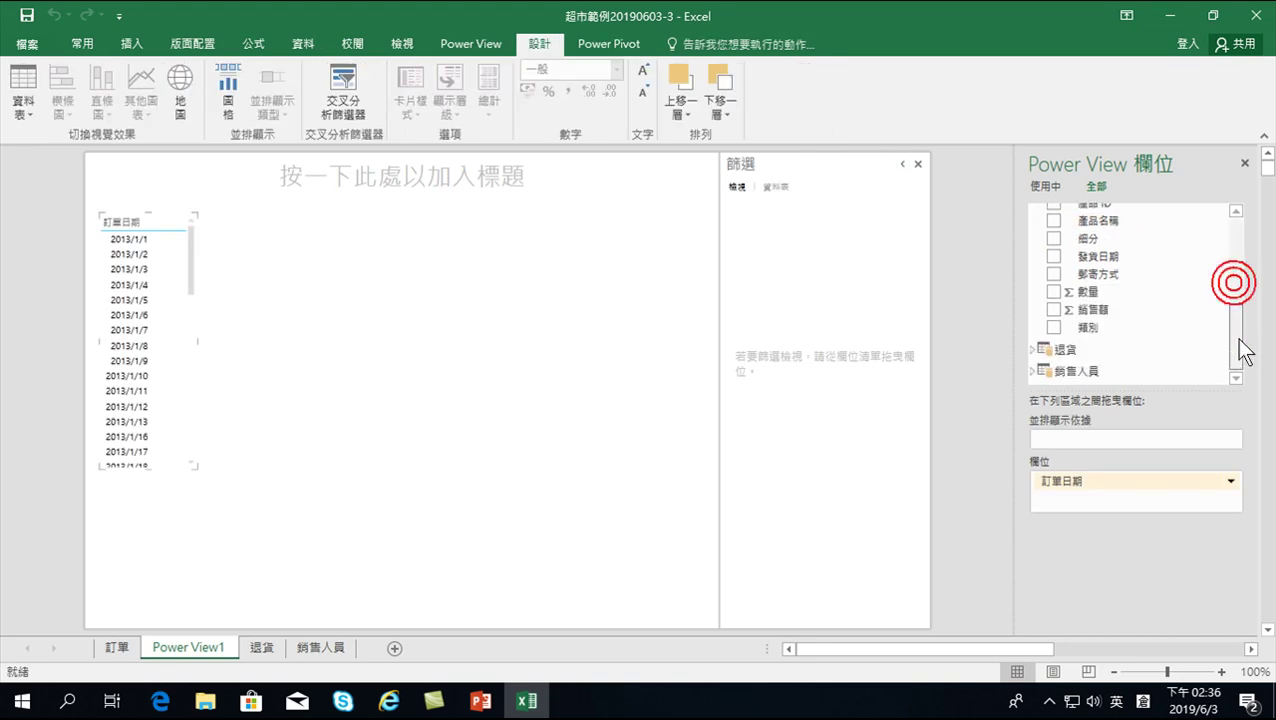
left_click(1053, 308)
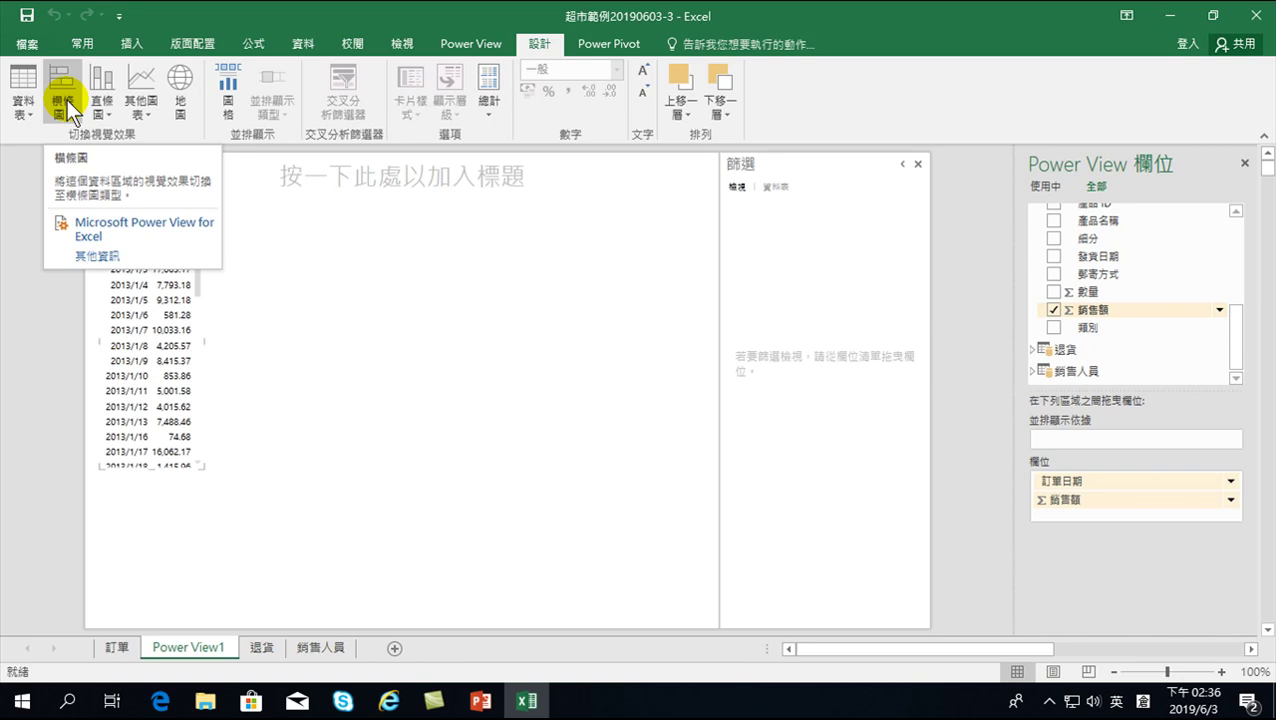
- Convert the 訂單日期/銷售額 table into a Stacked Column chart
left_click(72, 118)
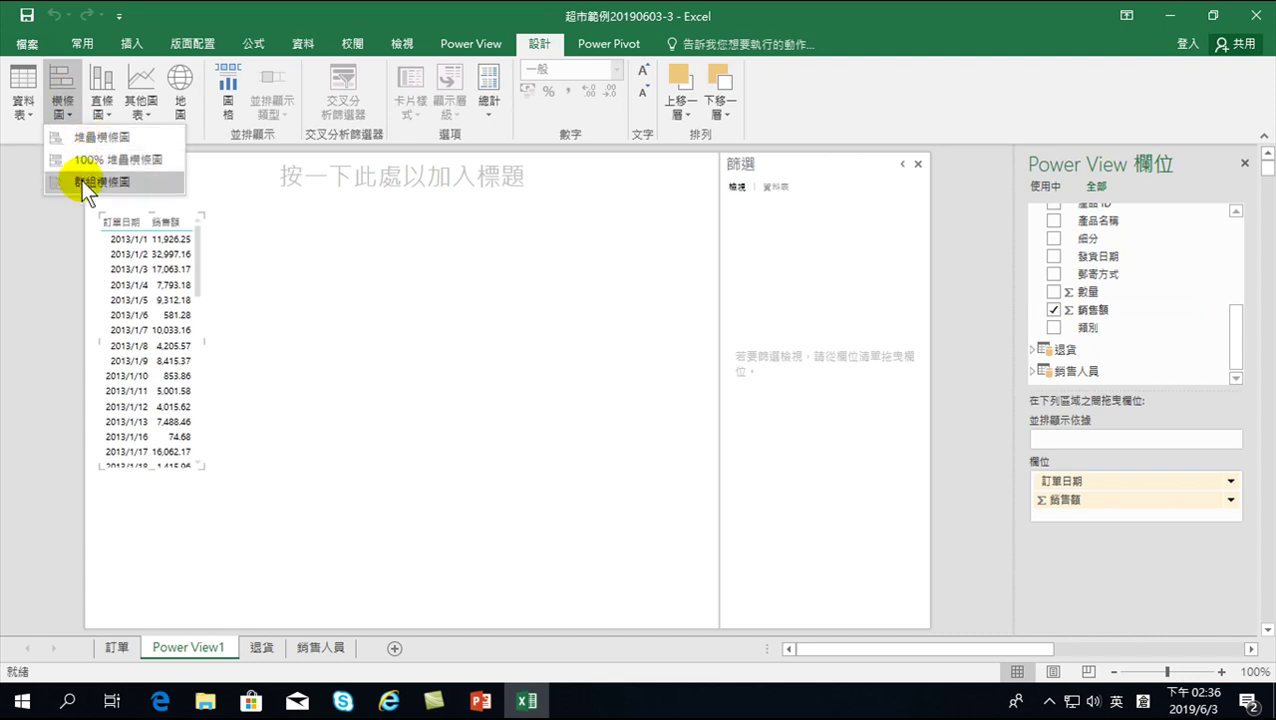
left_click(102, 95)
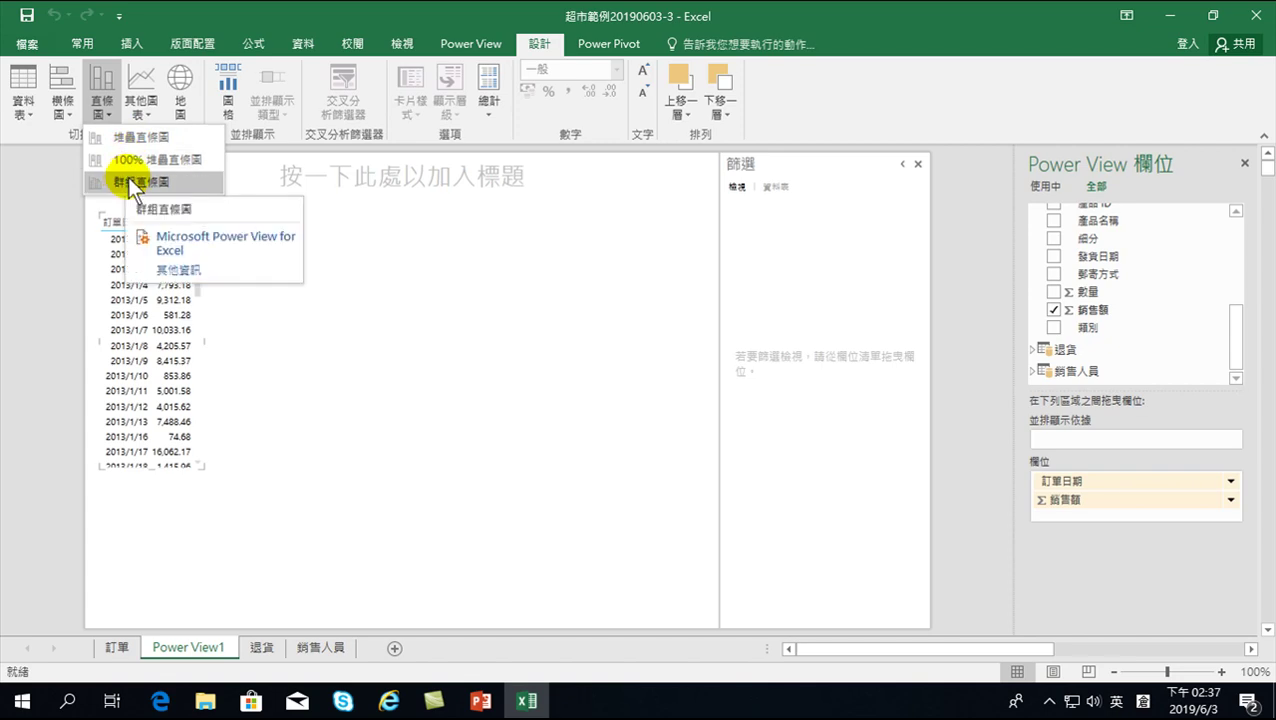
left_click(146, 106)
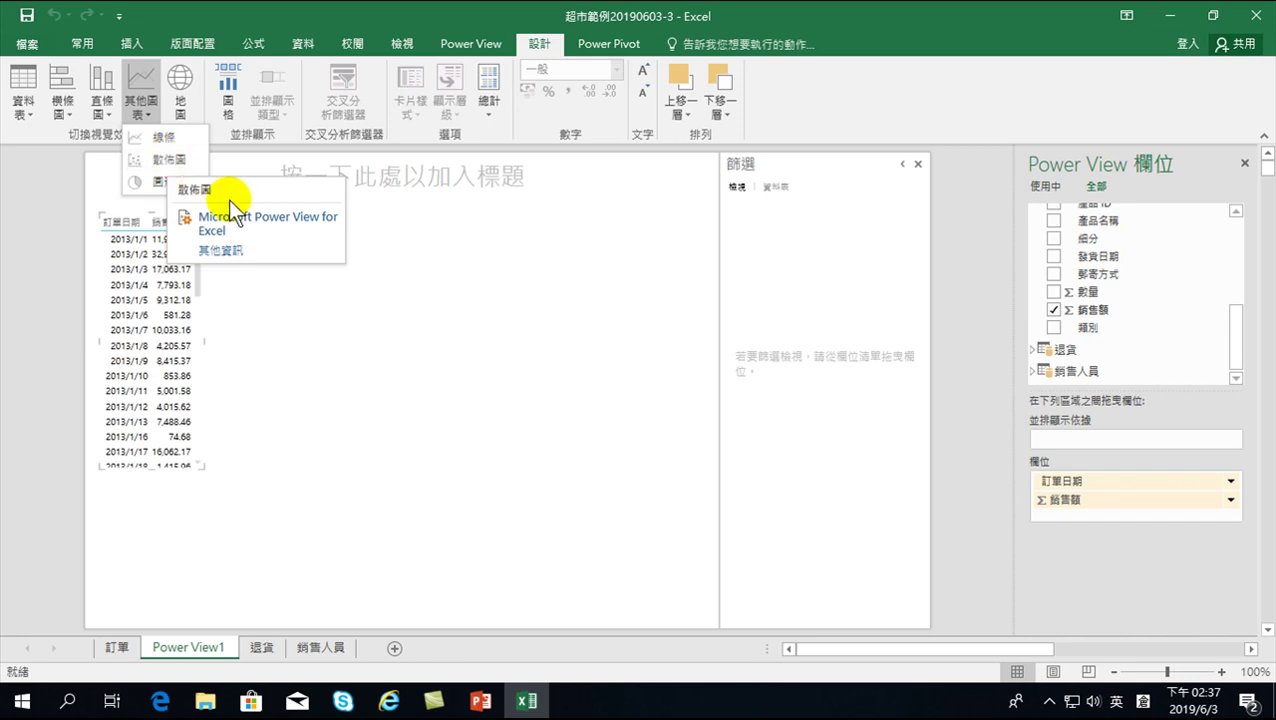
left_click(278, 329)
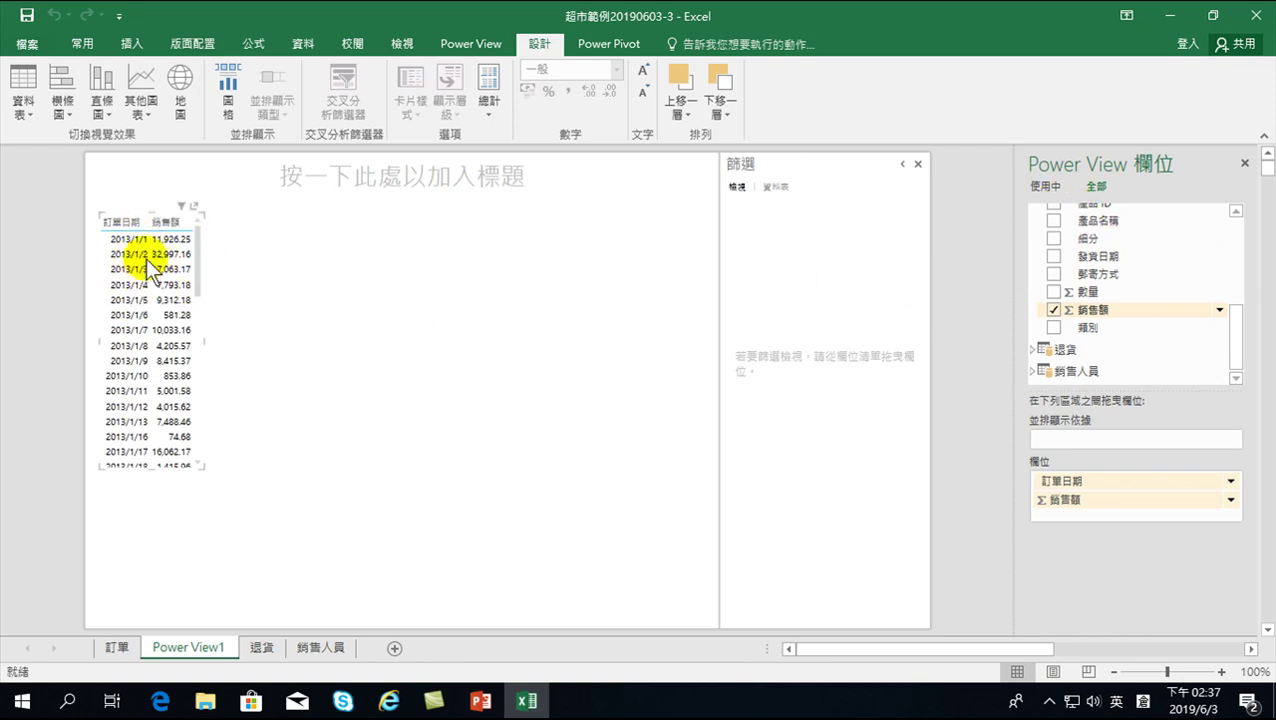
left_click(100, 105)
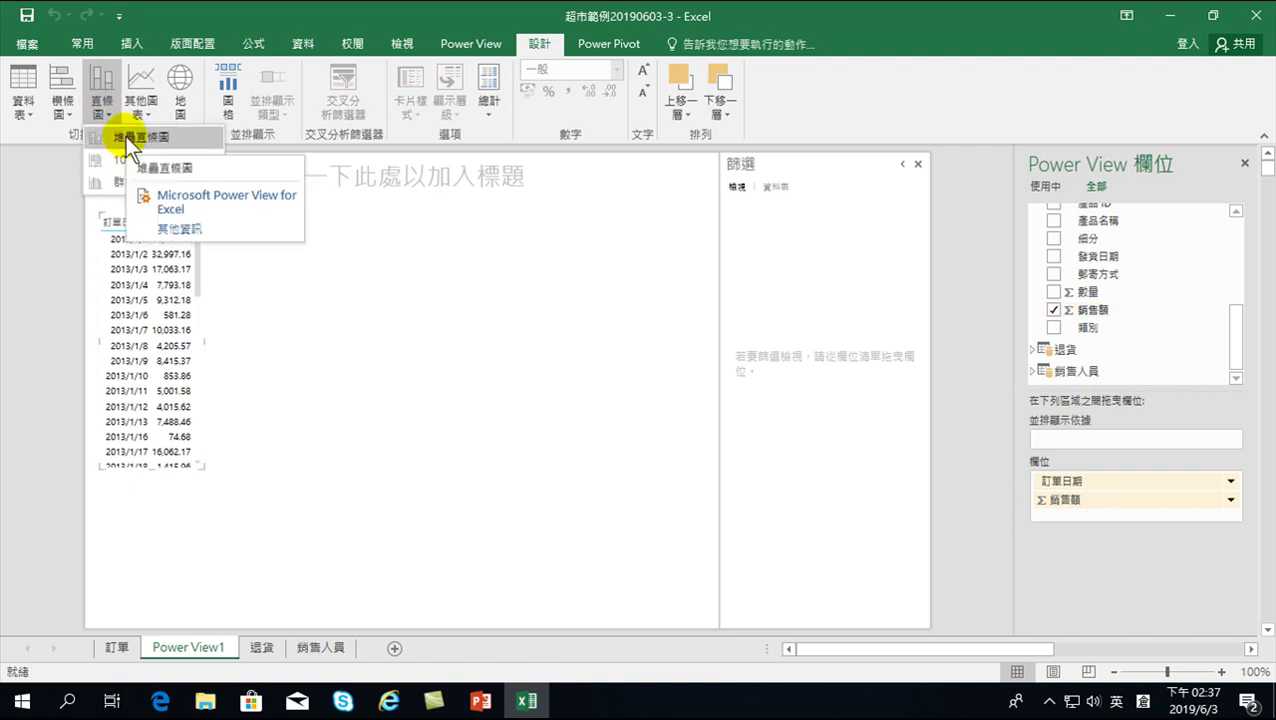
left_click(126, 137)
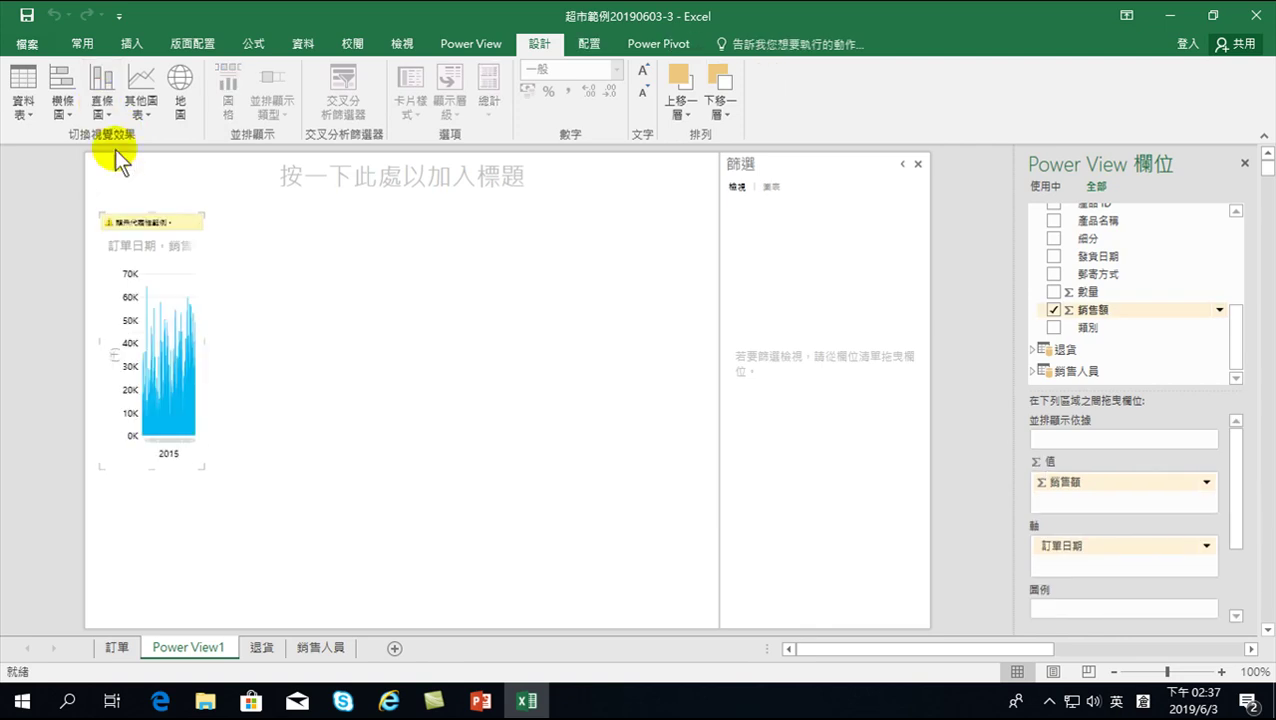
- Enlarge the stacked column chart across the canvas, then delete it
left_click_drag(374, 509, 590, 597)
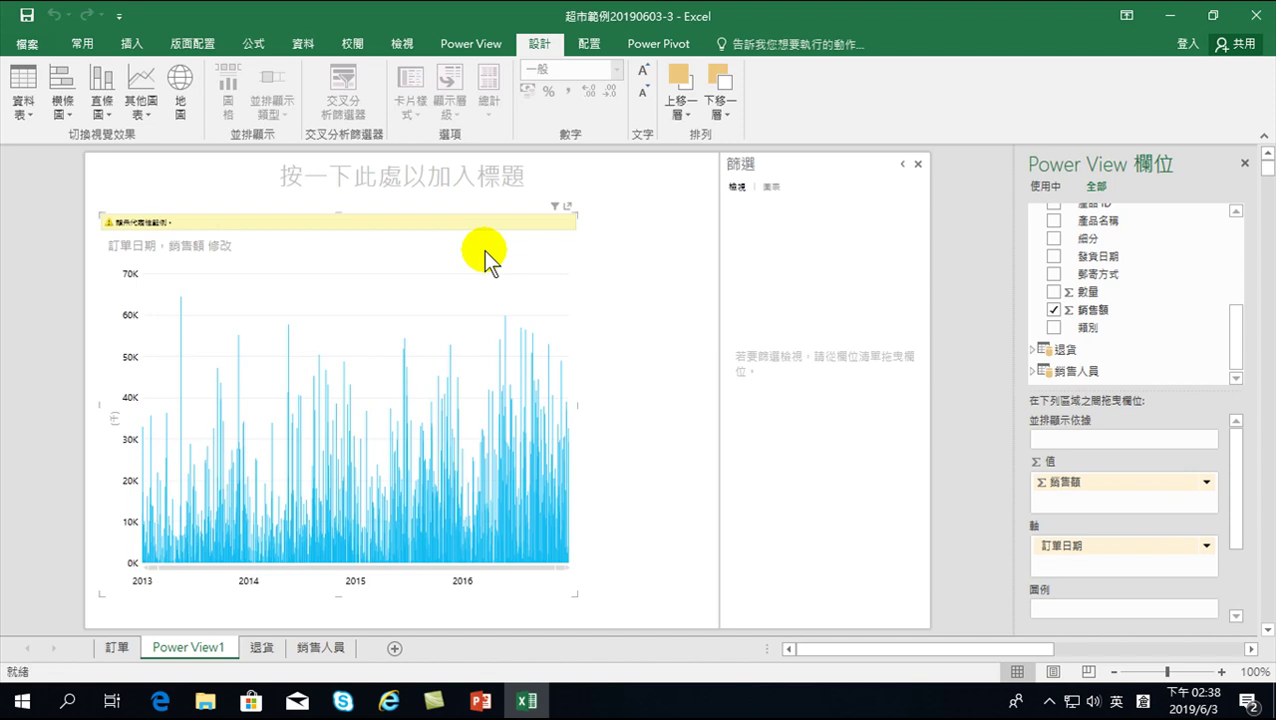
key("Delete")
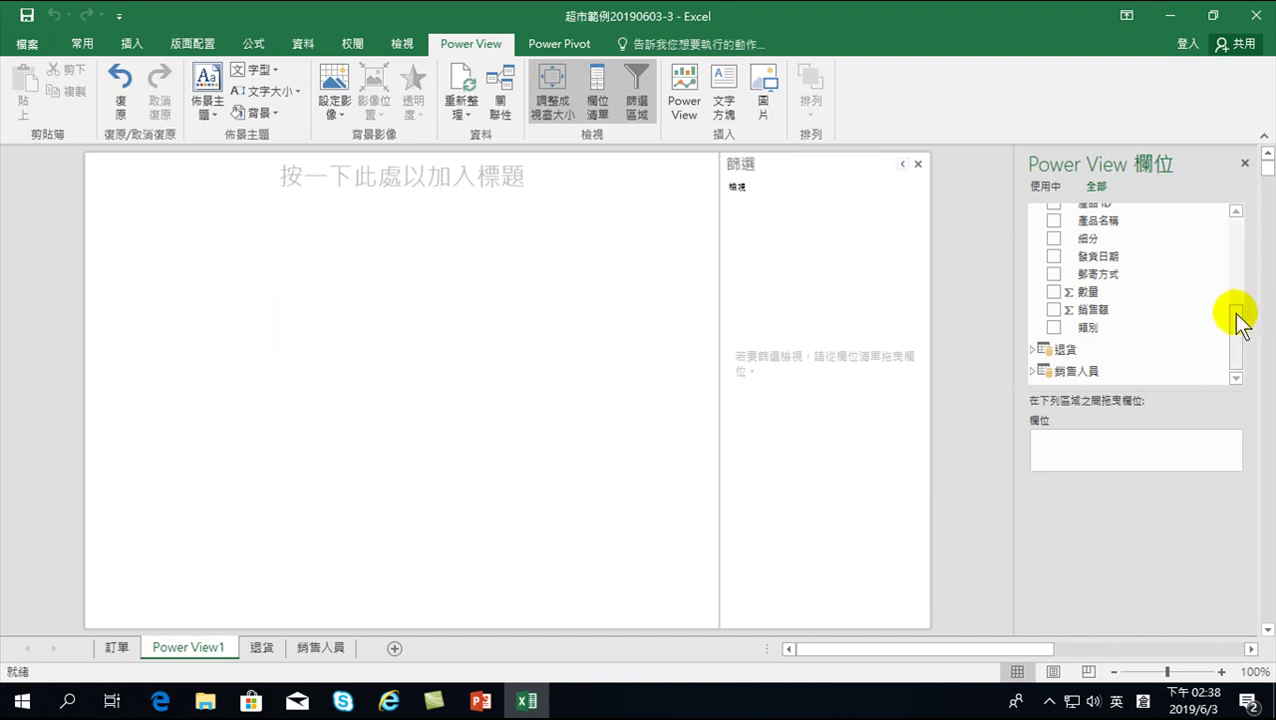
- Scroll the field list back to the top and show the Power Pivot tab
mouse_move(1238, 333)
left_mouse_down()
mouse_move(1240, 225)
mouse_move(1243, 278)
left_mouse_up()
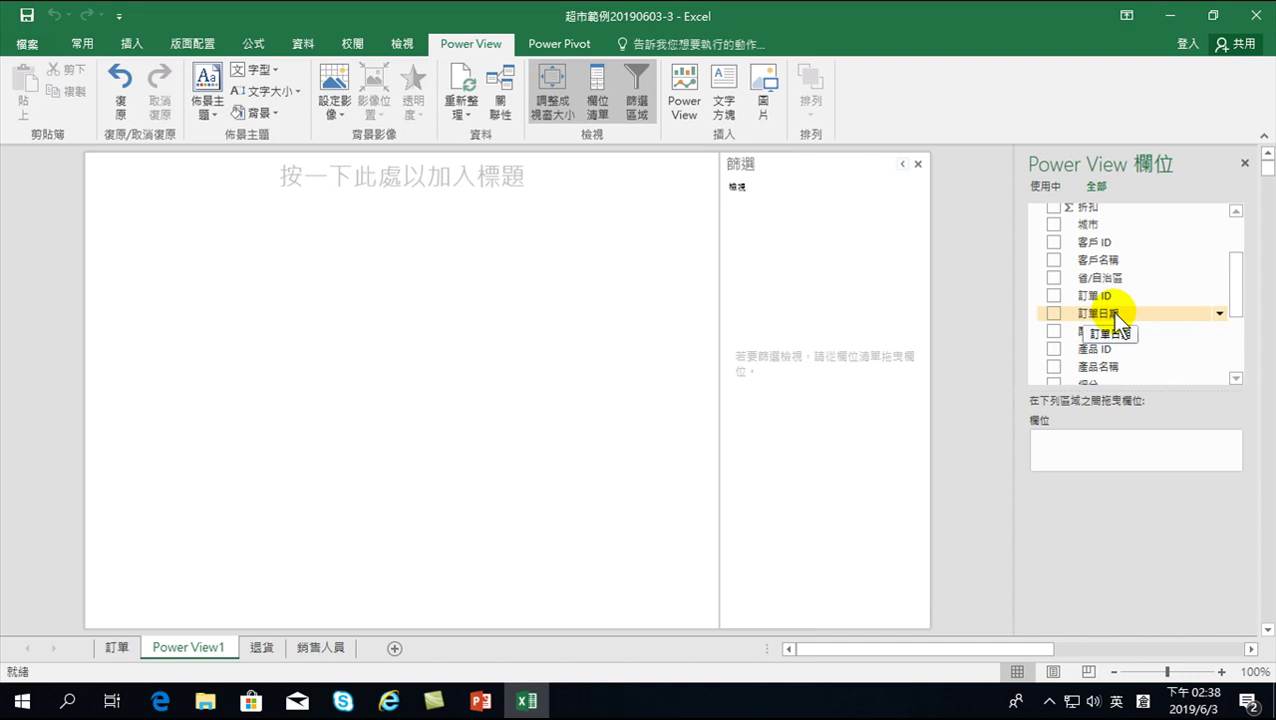
left_click(554, 41)
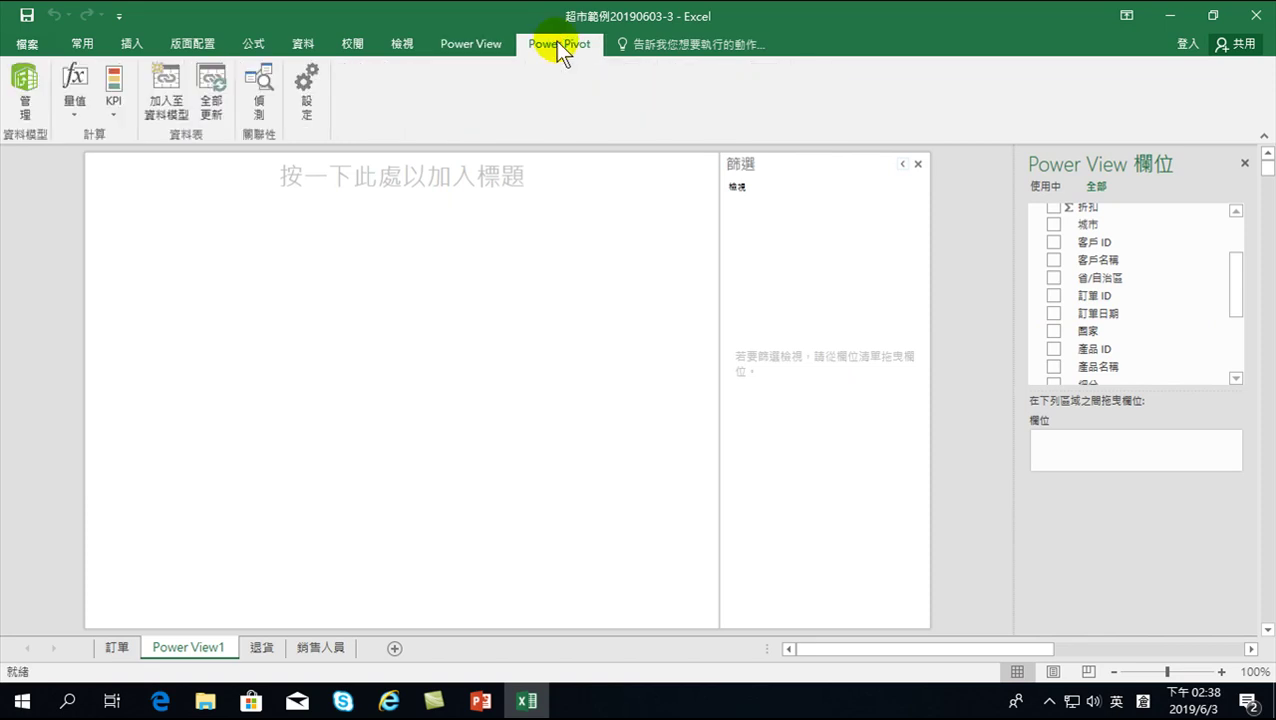
- Open the Power Pivot data model and select the empty 加入資料行 column of the 訂單 table
left_click(26, 86)
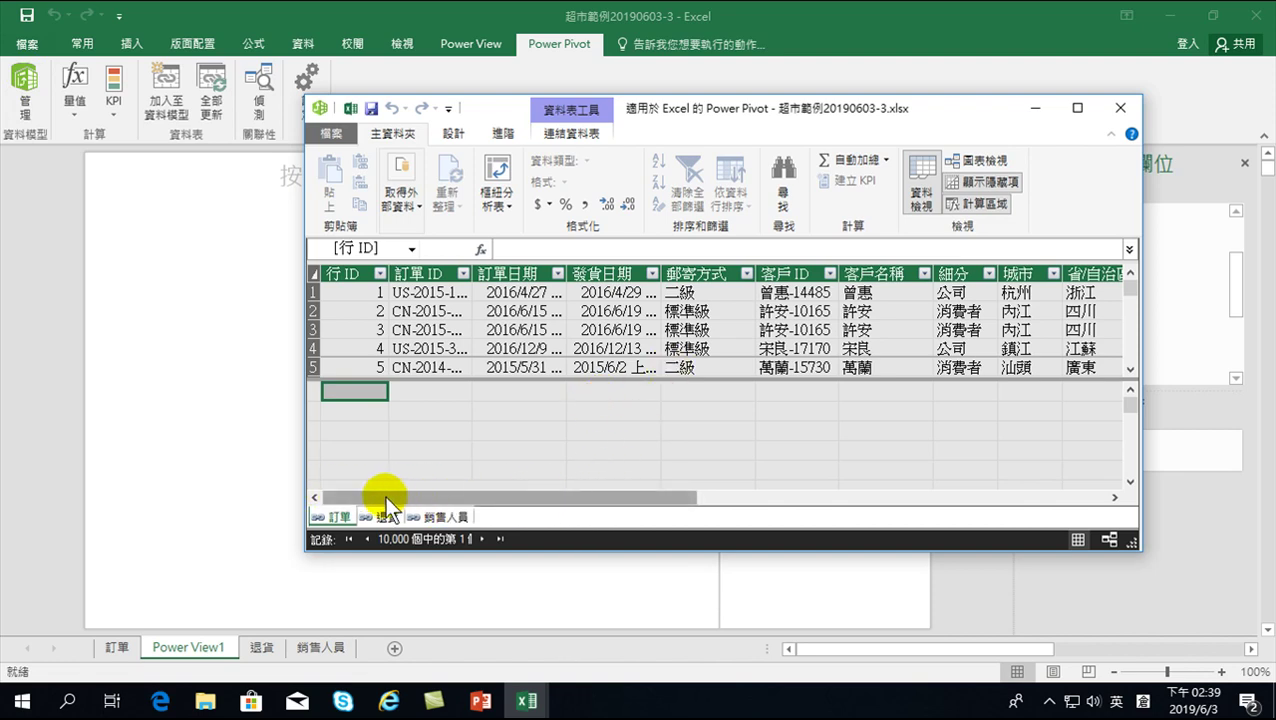
left_click_drag(561, 495, 1008, 514)
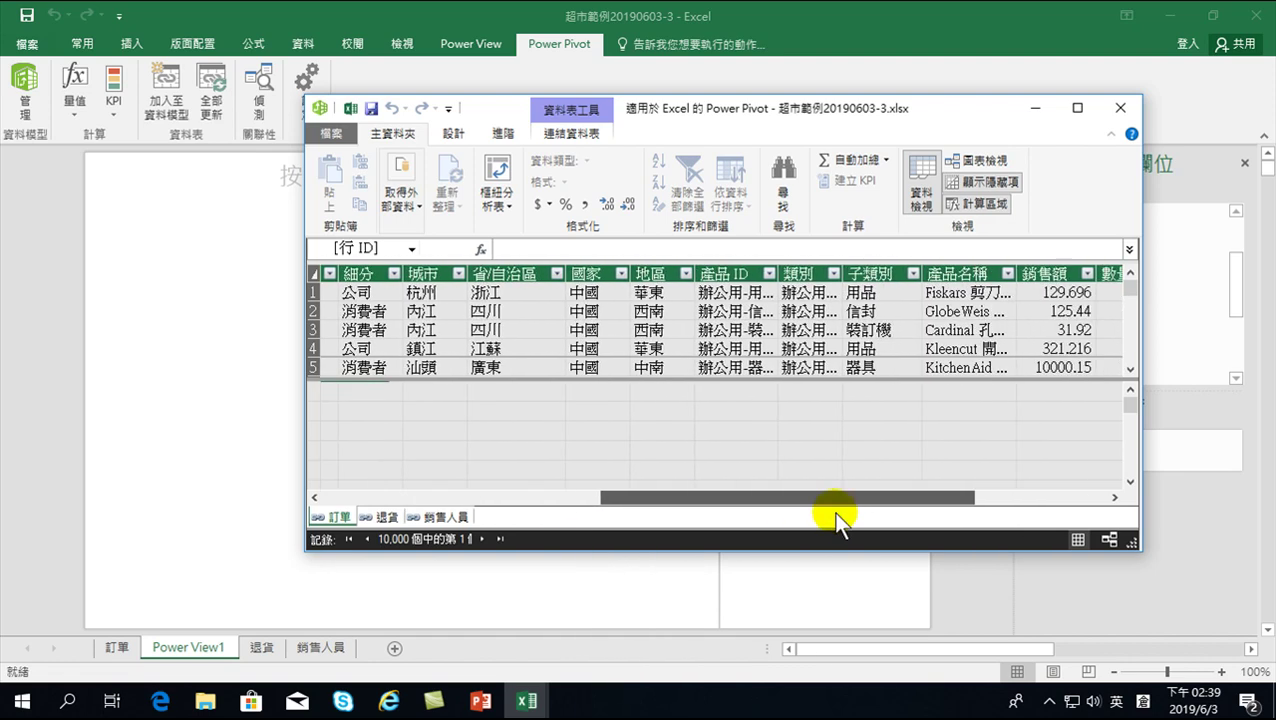
left_click(1035, 292)
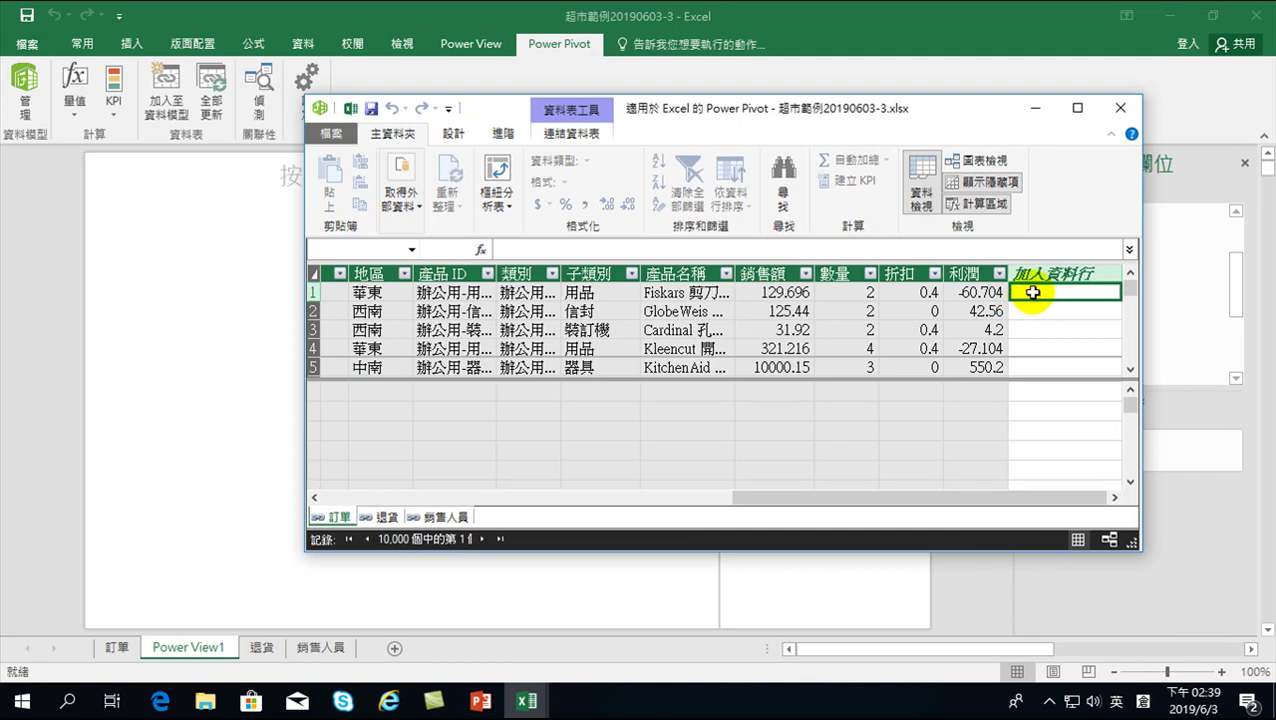
left_click_drag(1015, 498, 570, 516)
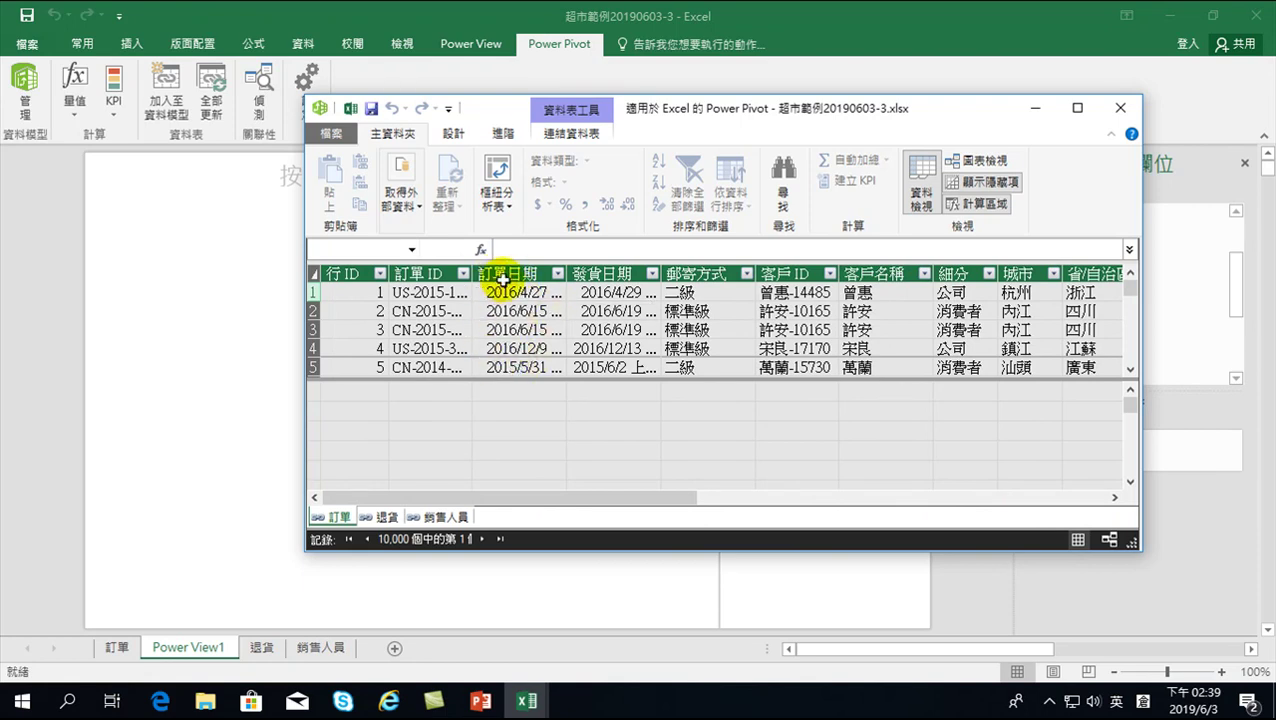
left_click_drag(520, 496, 968, 507)
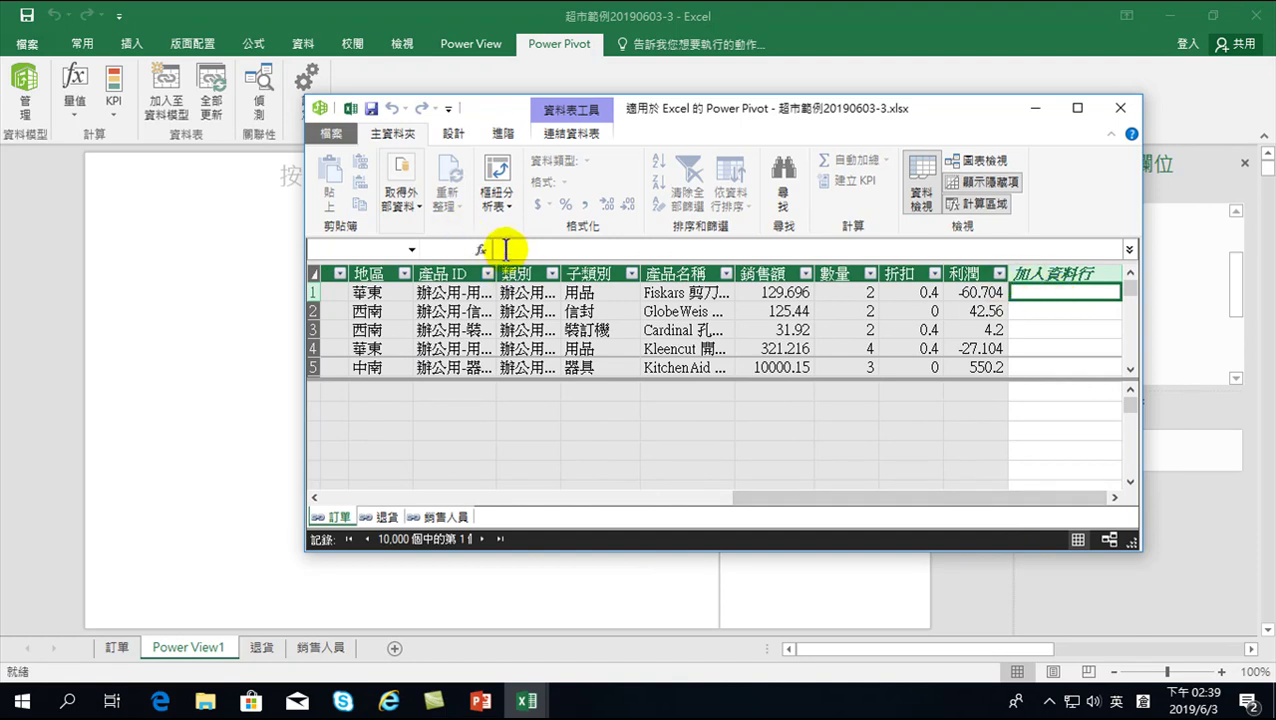
- Name the new column 年 and begin its formula with the YEAR function: 年:=YEAR(
left_click(506, 250)
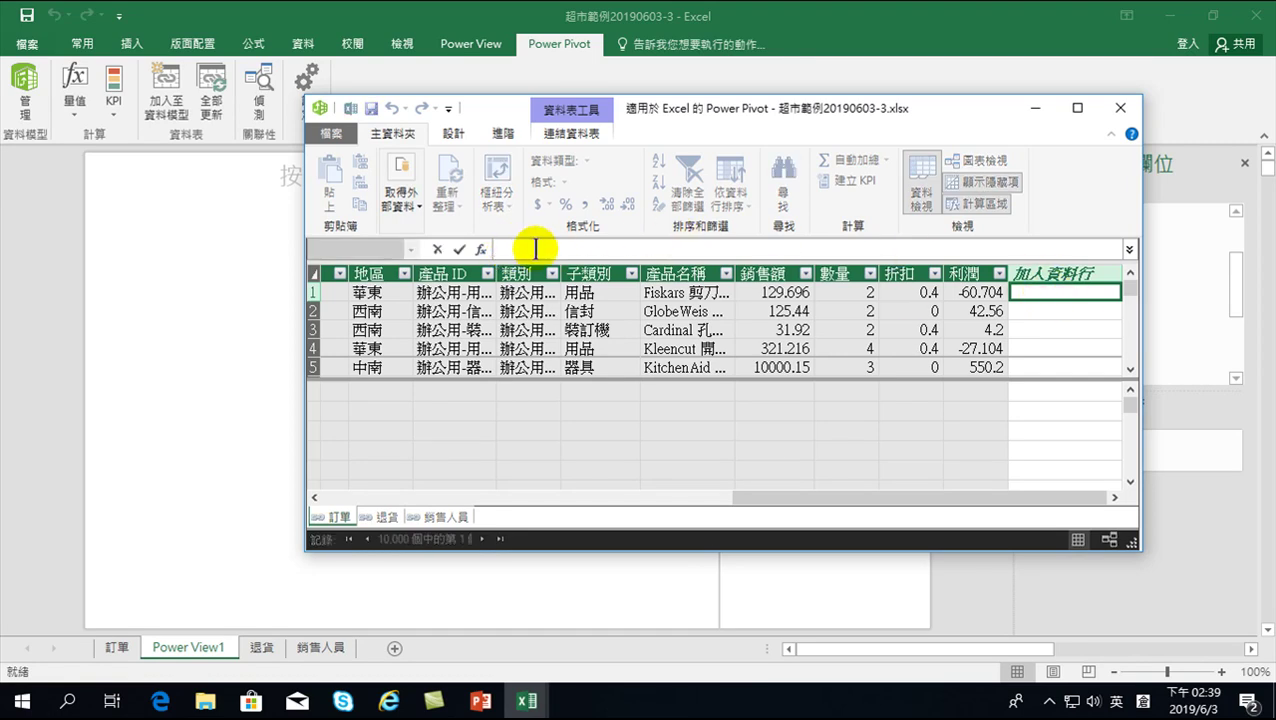
type("o")
key("BackSpace")
key("shift")
type("年")
key("shift")
type(":")
type("=")
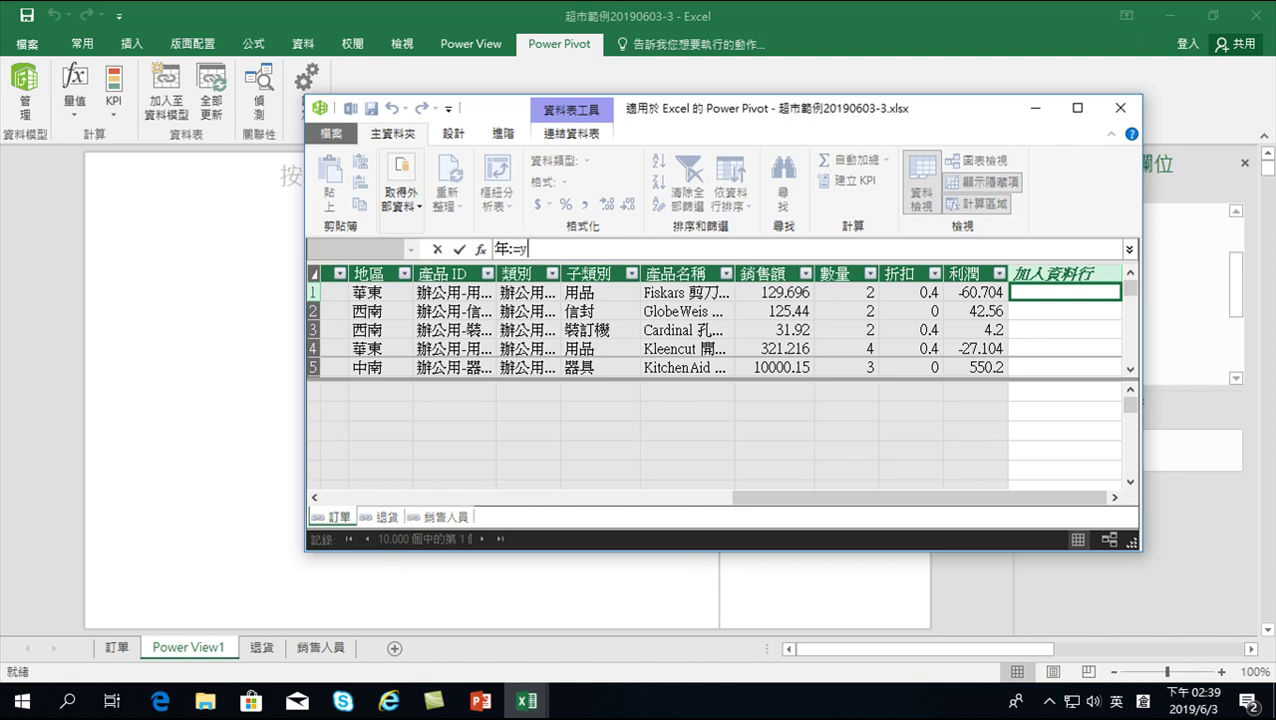
type("ye")
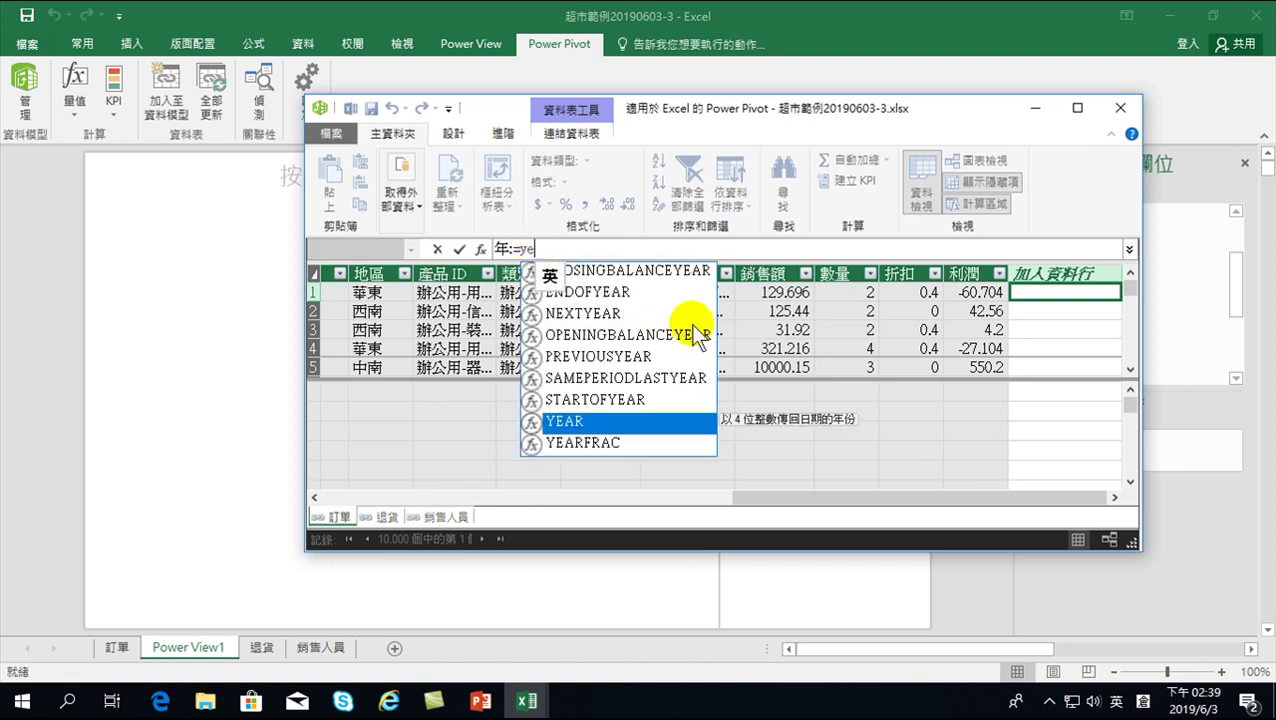
double_click(590, 421)
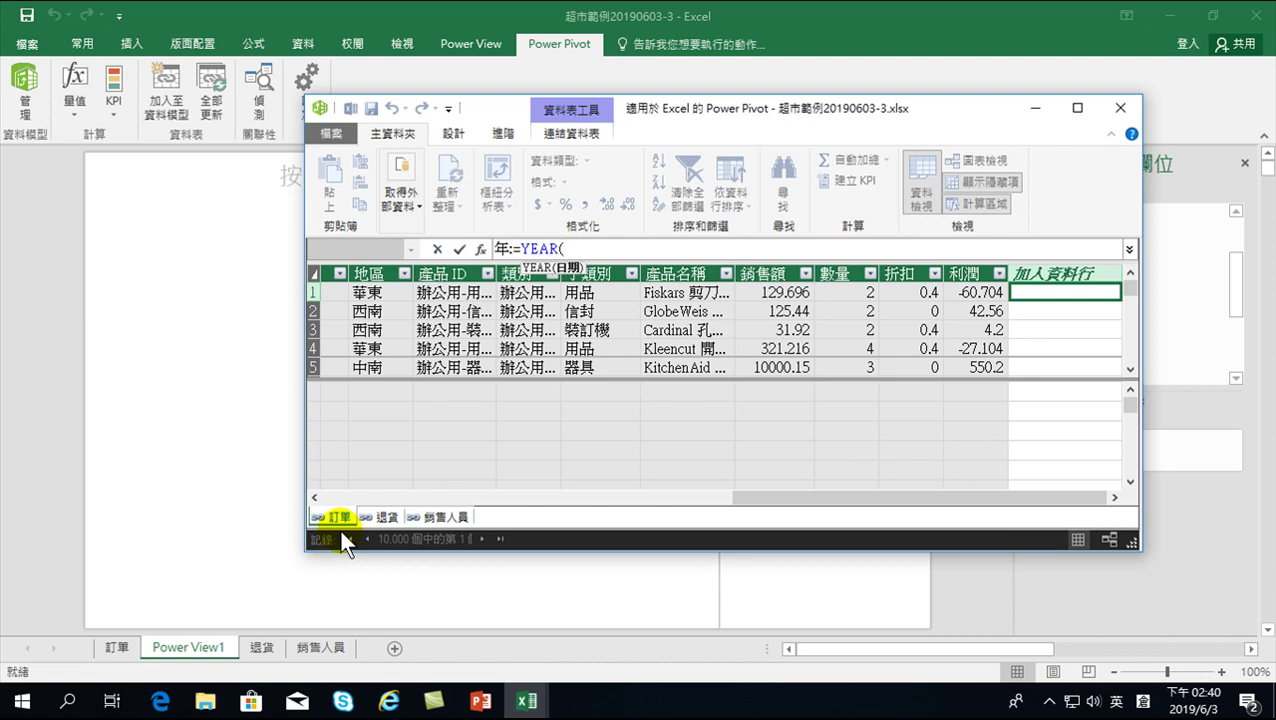
- Complete the formula as 年:=YEAR('訂單'[訂單日期]), then erase it entirely
key("shift")
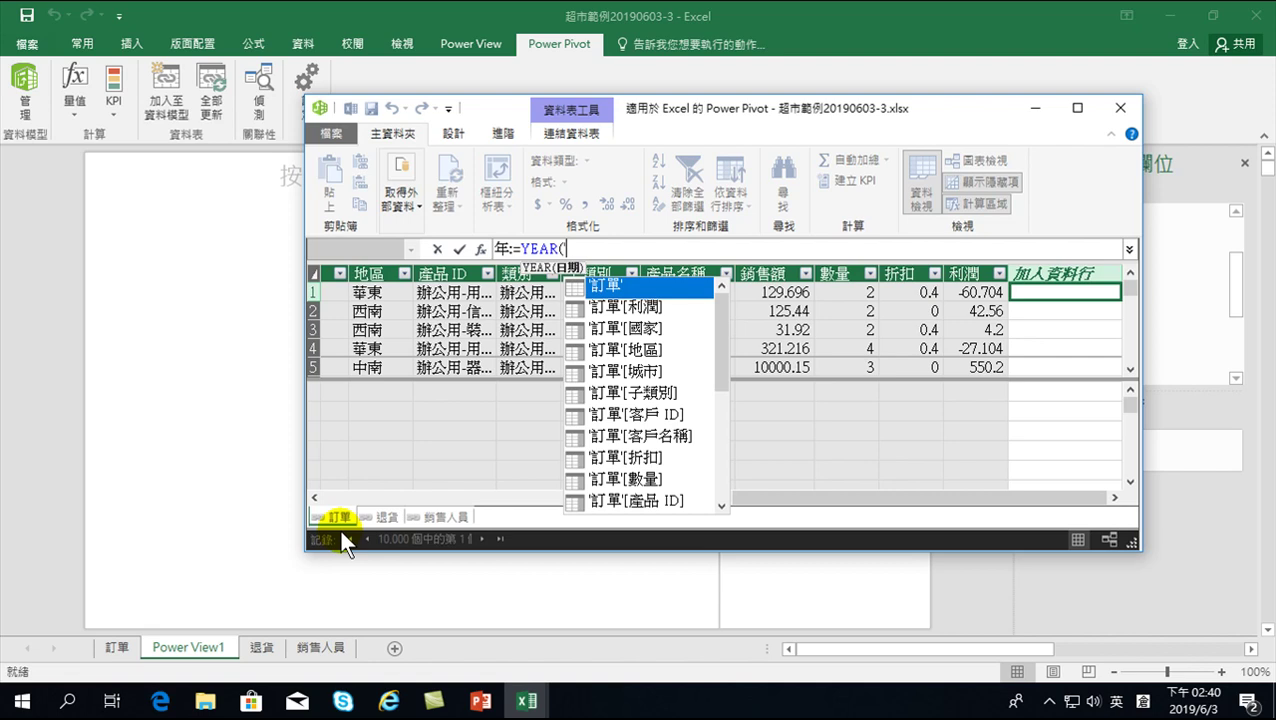
key("Down")
key("Down")
key("Down")
key("Down")
key("Down")
key("Down")
key("Down")
key("Down")
key("Down")
key("Down")
key("Down")
key("Down")
key("Down")
key("Down")
key("Down")
key("Down")
key("Down")
key("Down")
key("Down")
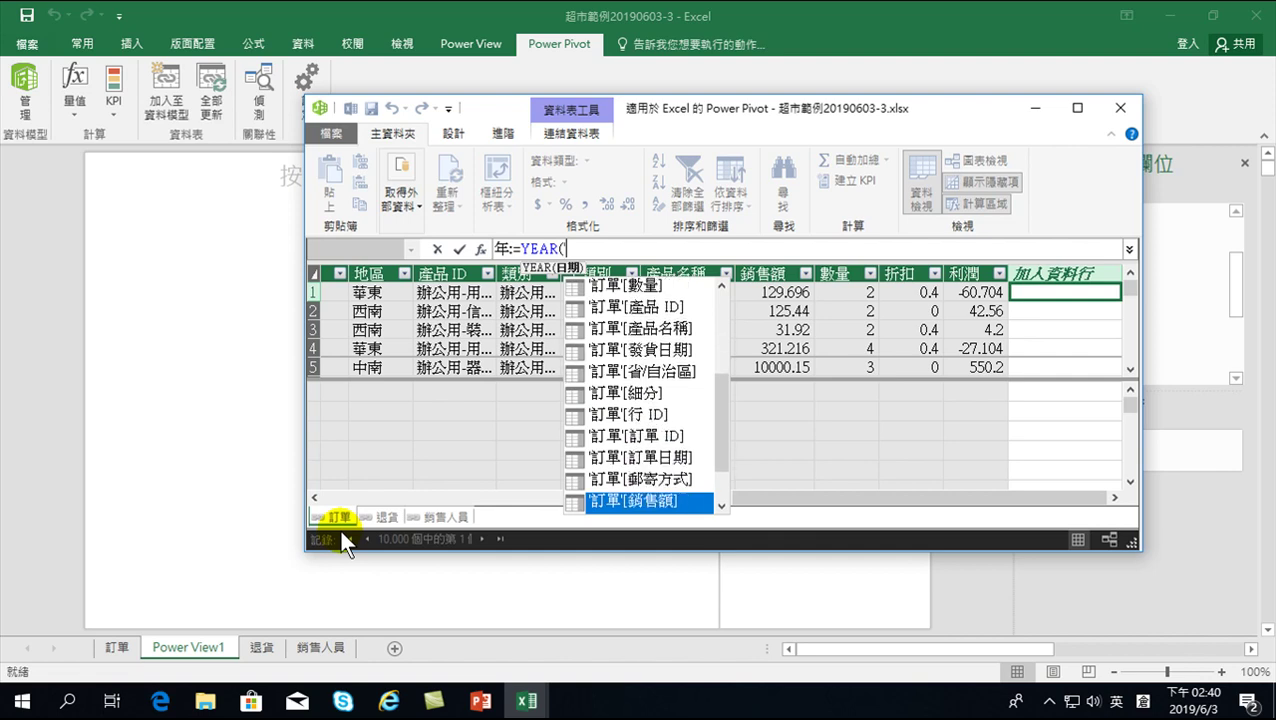
key("Down")
key("Up")
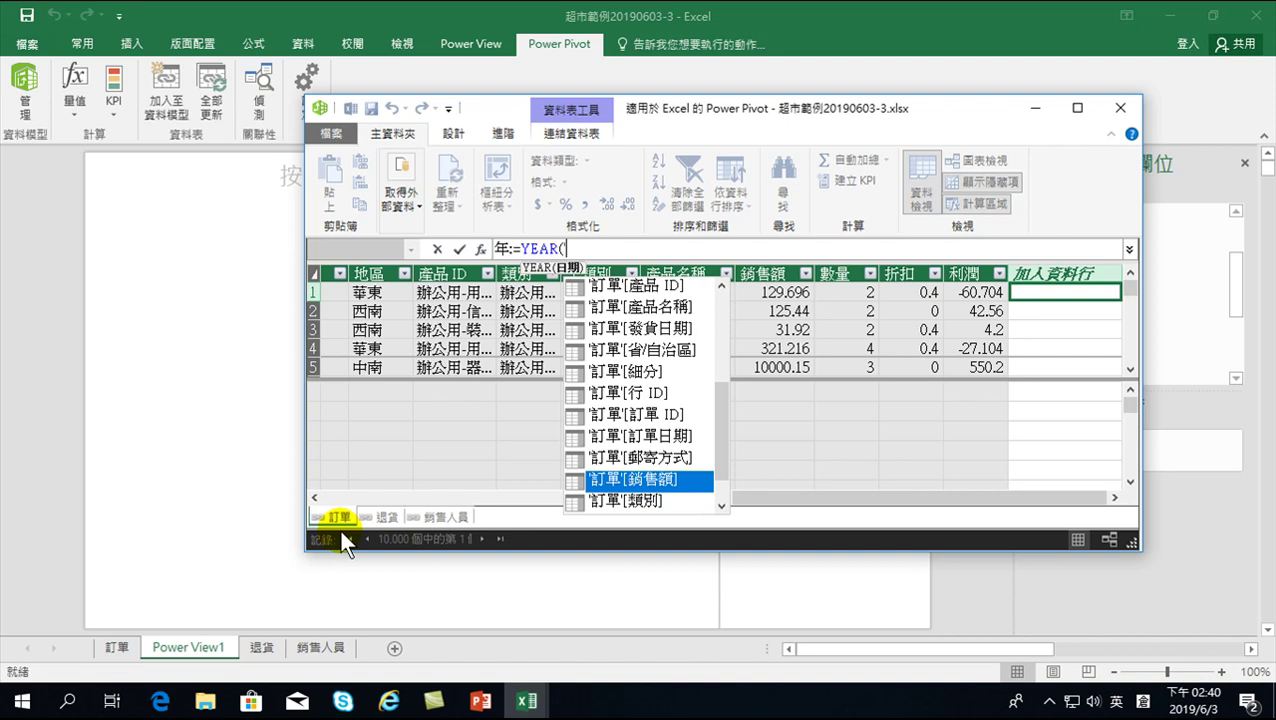
key("Up")
key("Up")
key("Up")
key("Up")
key("Up")
key("Up")
key("Up")
key("Up")
key("Up")
key("Up")
key("Up")
key("Up")
key("Up")
key("Up")
key("Up")
key("Up")
key("Up")
key("Up")
key("Up")
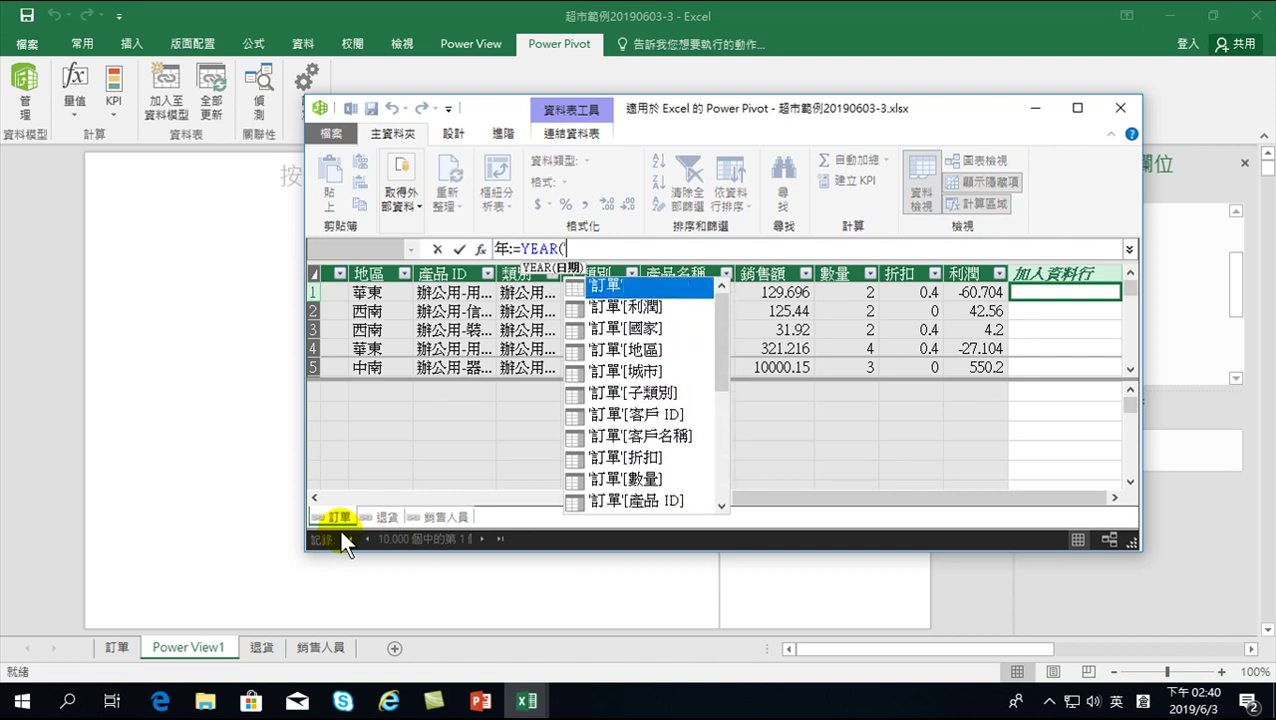
key("Down")
key("Down")
key("Down")
key("Down")
key("Down")
key("Down")
key("Down")
key("Down")
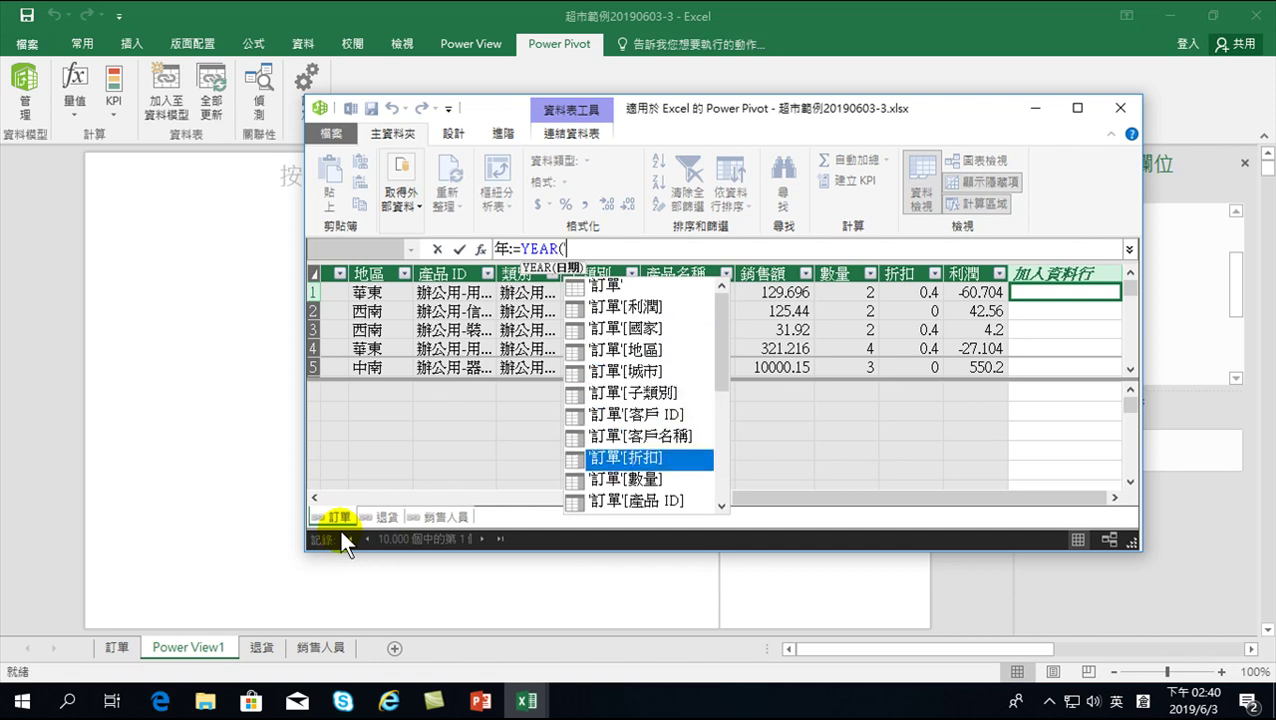
key("Down")
key("Down")
key("Down")
key("Down")
key("Down")
key("Up")
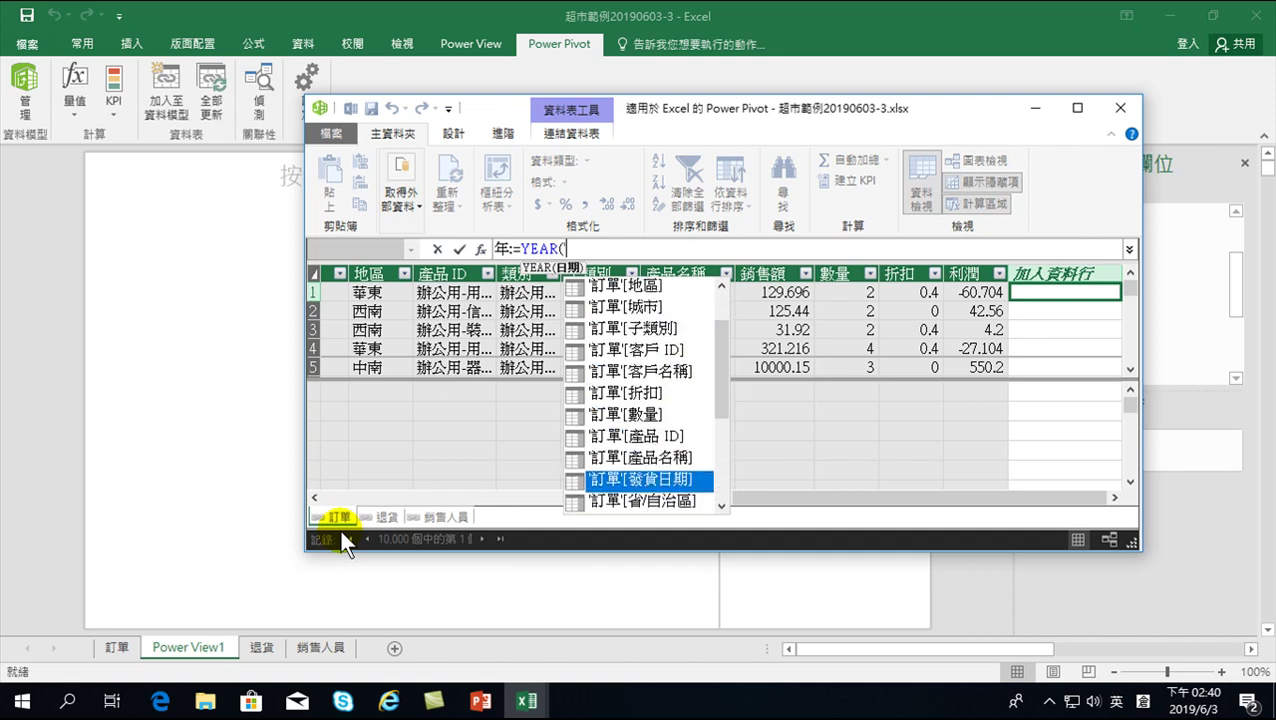
key("Down")
key("Down")
key("Down")
key("Down")
key("Down")
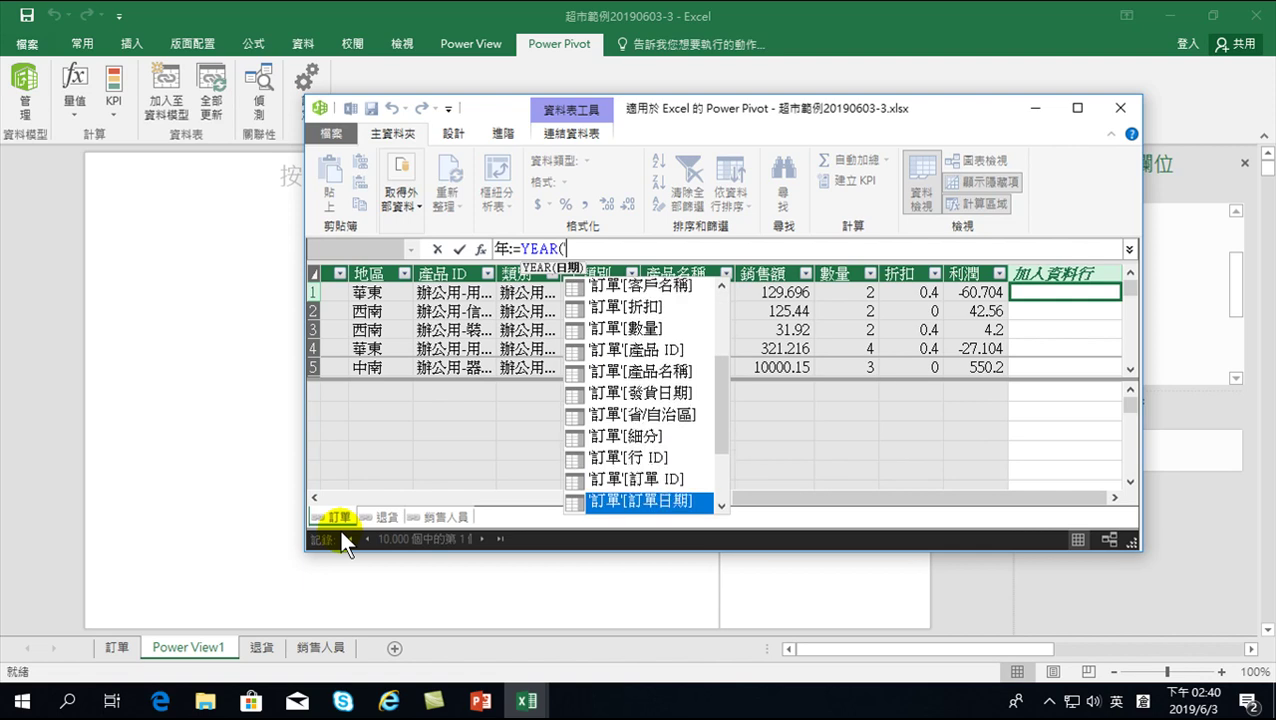
key("Tab")
type(")")
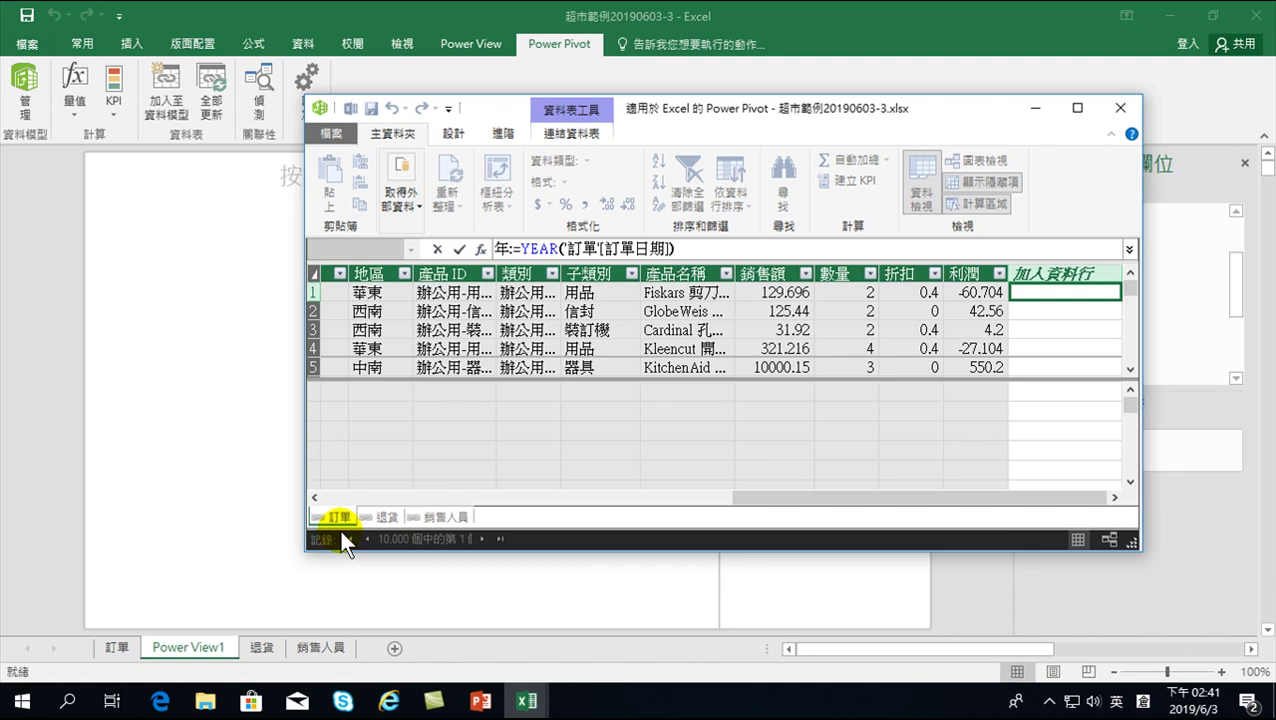
key("BackSpace")
key("BackSpace")
key("BackSpace")
key("BackSpace")
key("BackSpace")
key("BackSpace")
key("BackSpace")
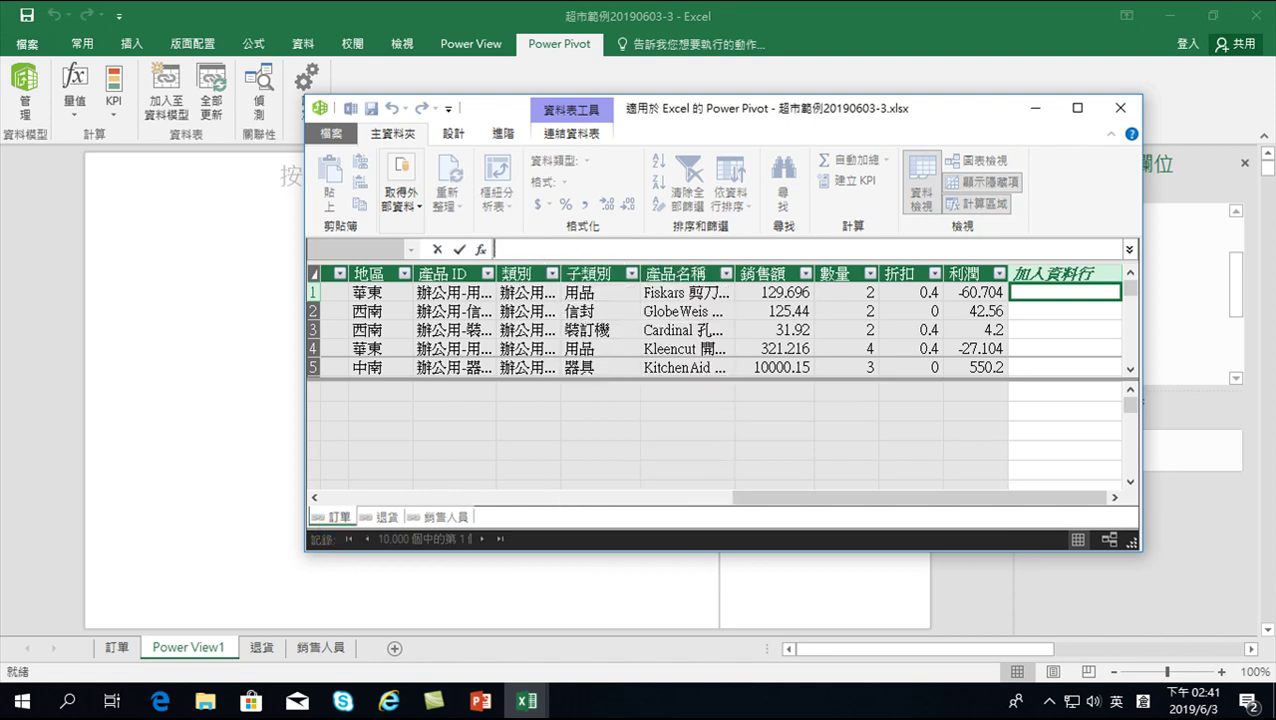
left_click(340, 528)
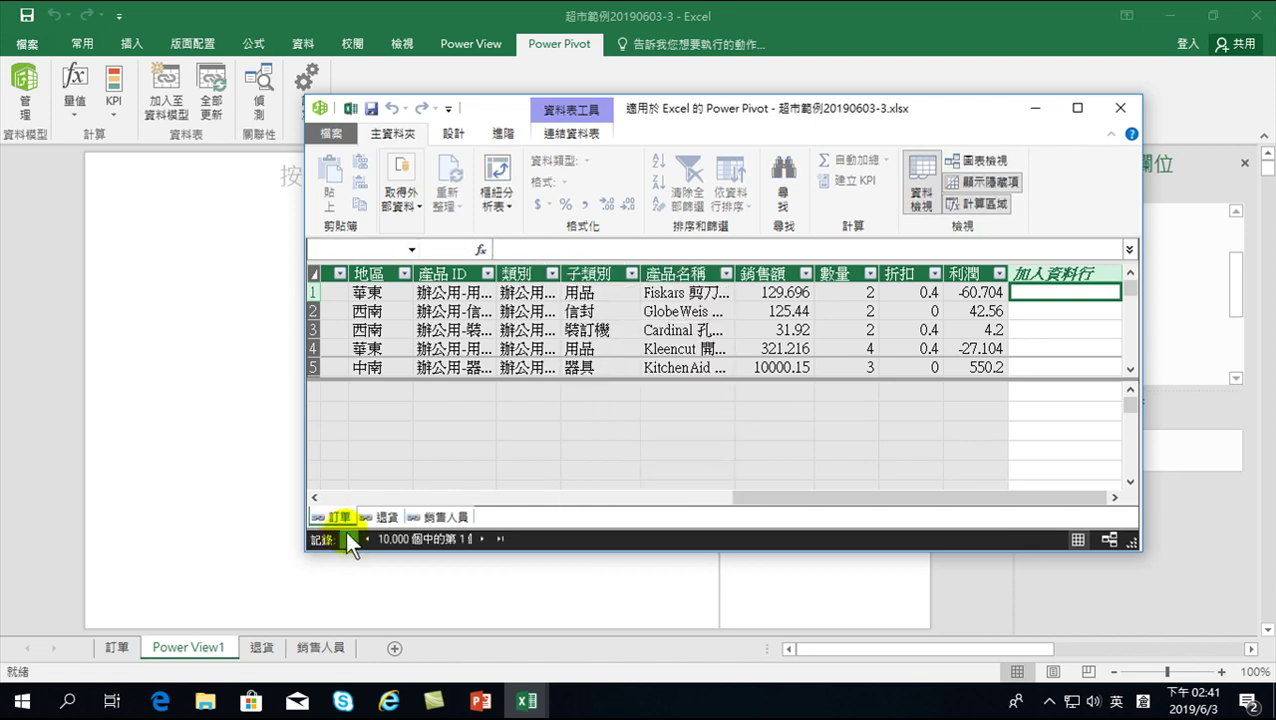
left_click(600, 430)
left_click(435, 430)
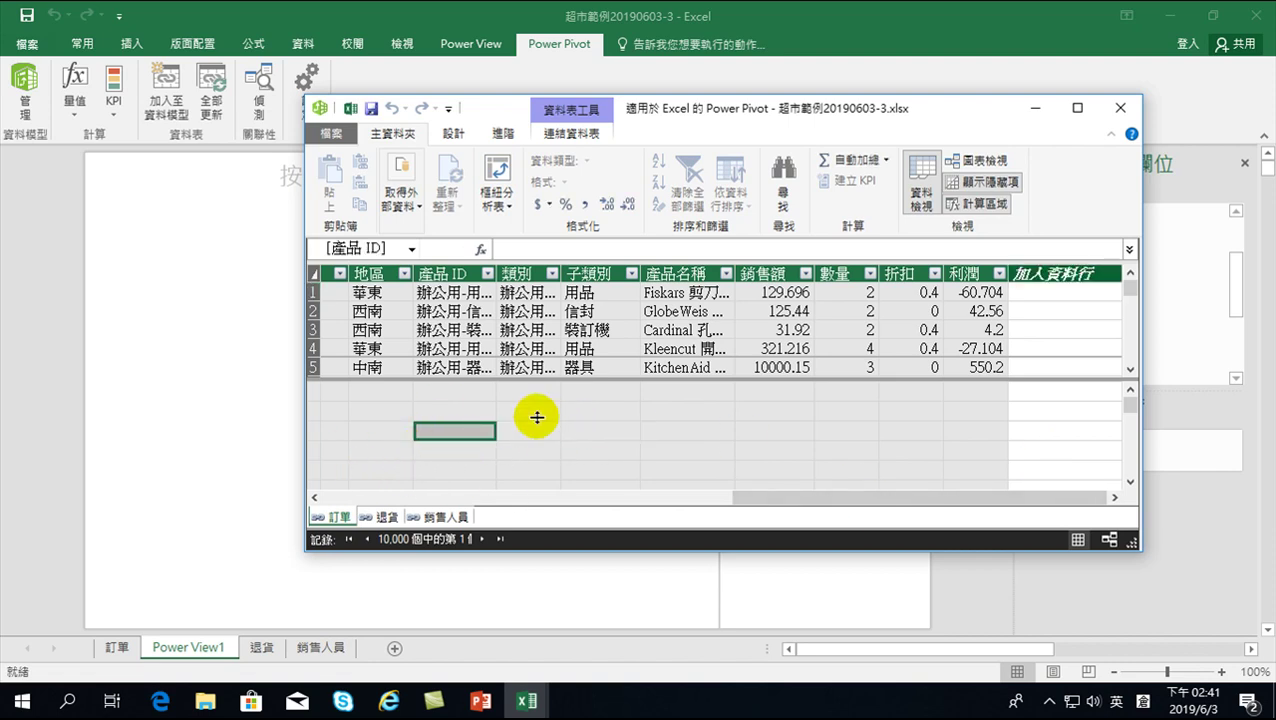
left_click(1121, 106)
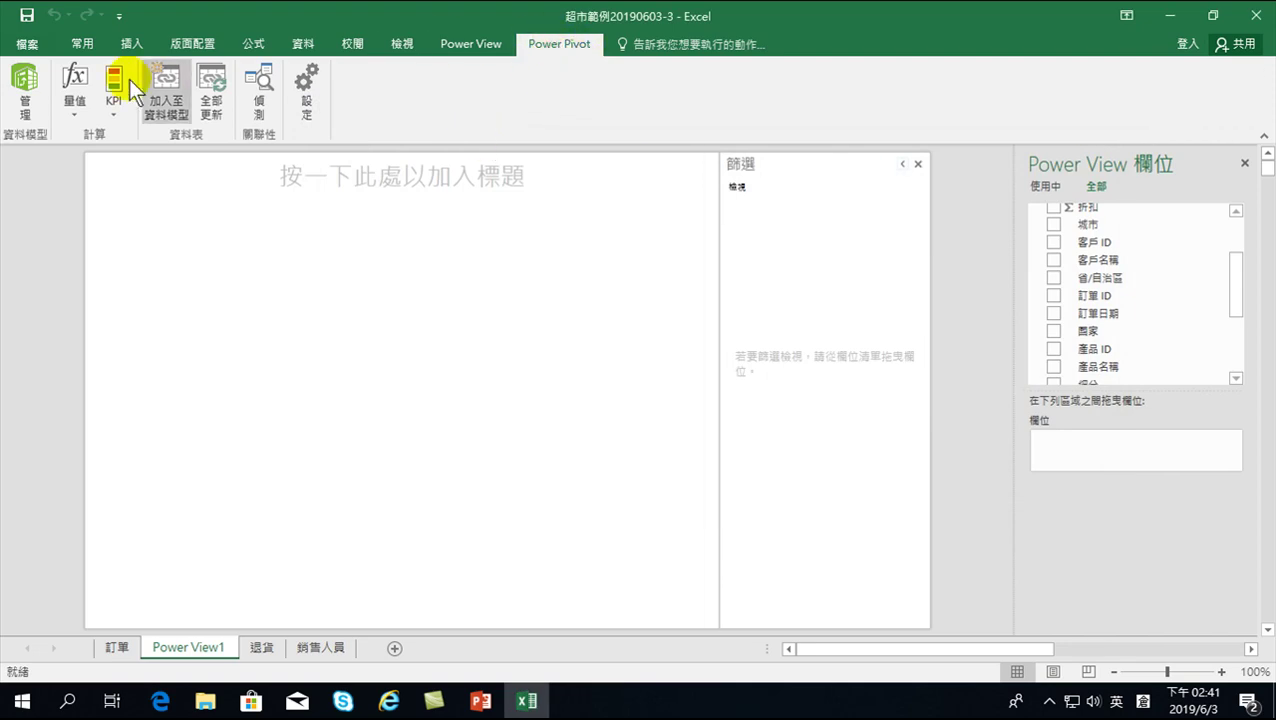
left_click(18, 88)
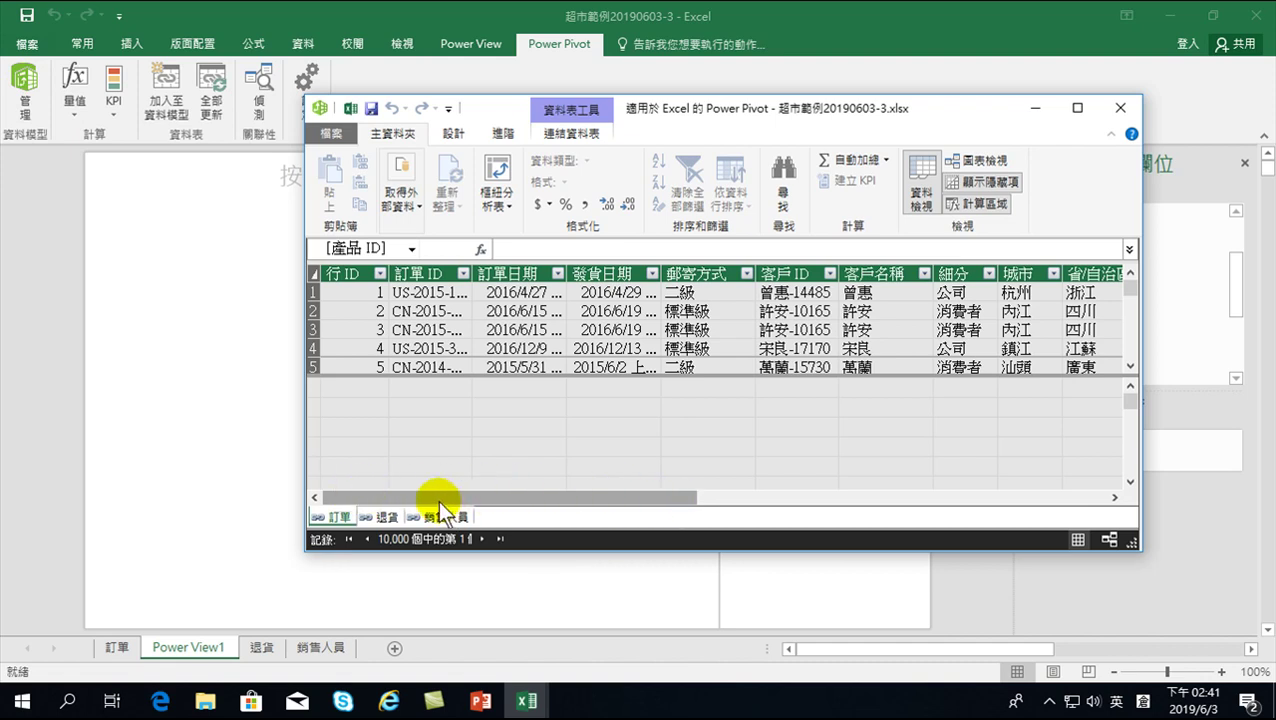
left_click_drag(440, 497, 903, 517)
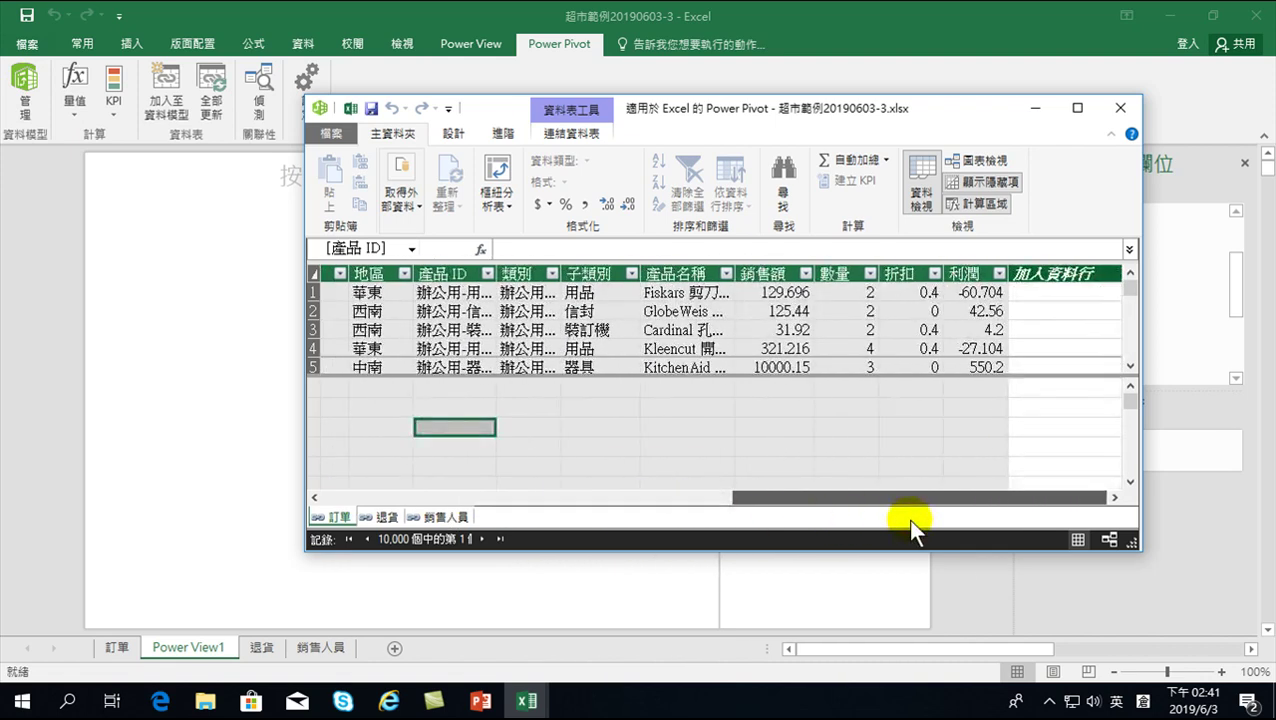
left_click(1030, 292)
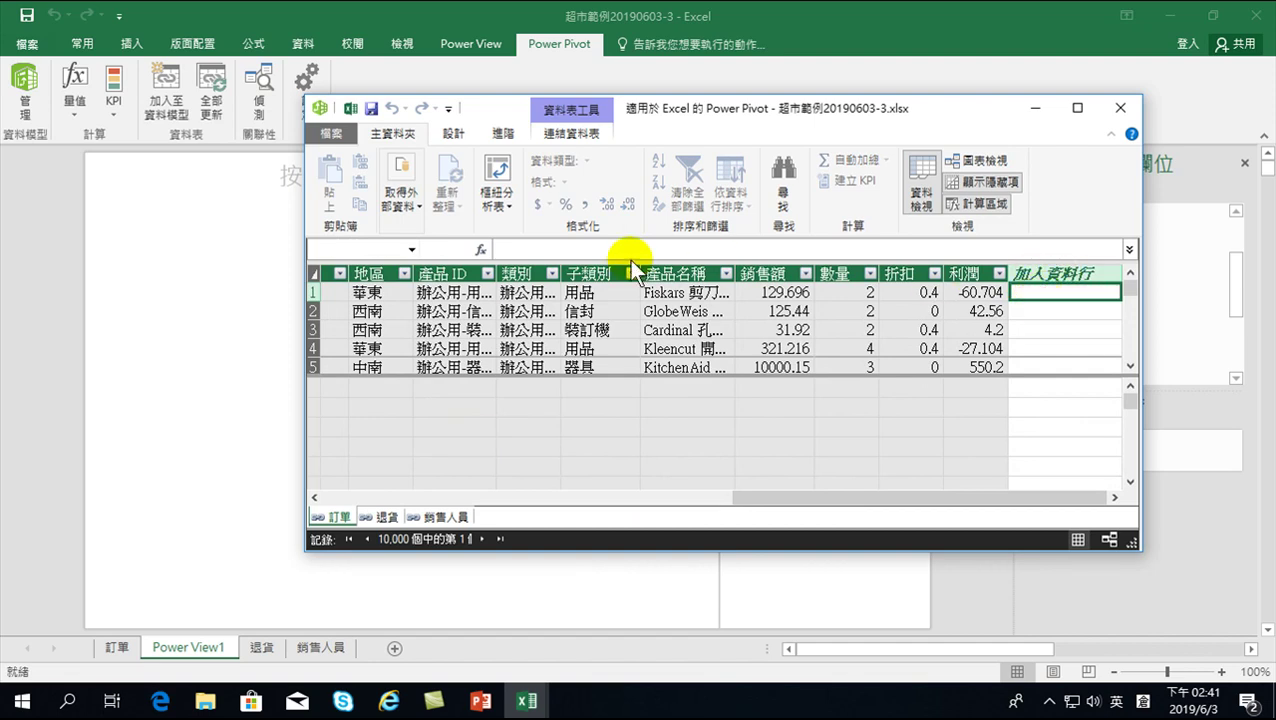
- Re-enter the column formula as 年:=YEAR( in the formula bar
left_click(500, 250)
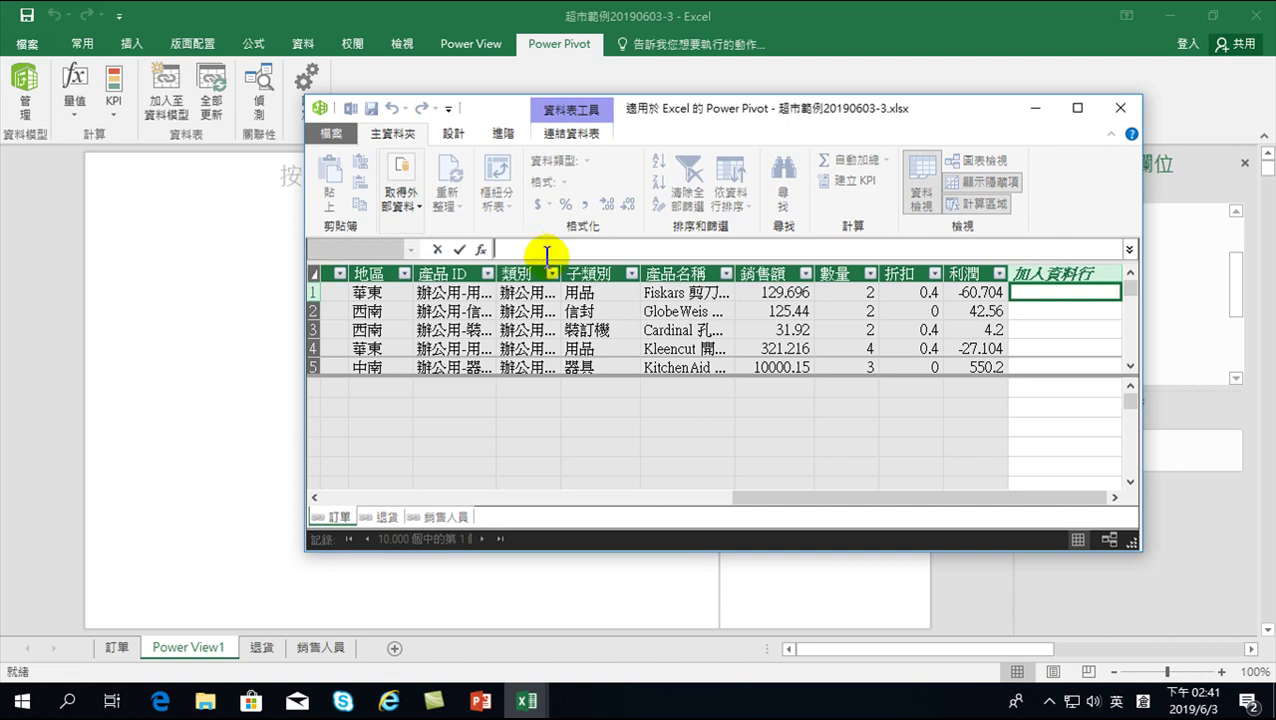
type("oq")
key("shift")
key("BackSpace")
key("BackSpace")
type("人手")
key("space")
type("1:")
type("=L")
key("shift")
type("ye")
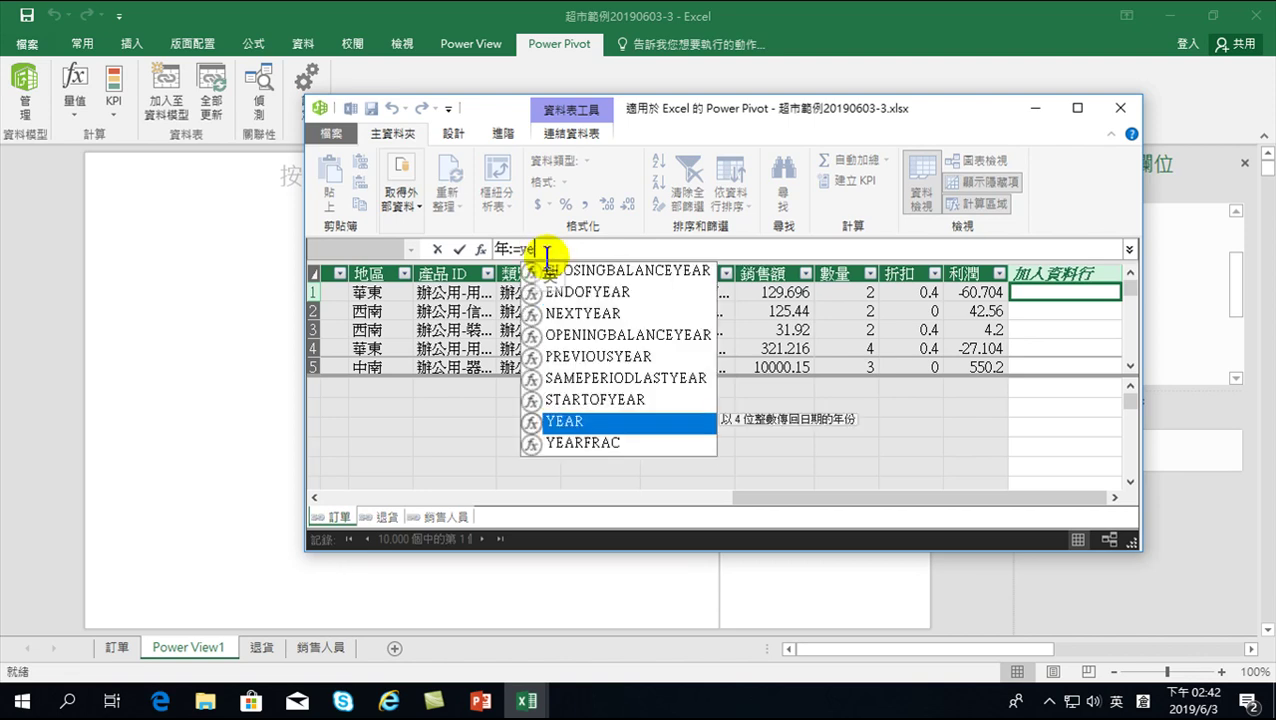
key("Tab")
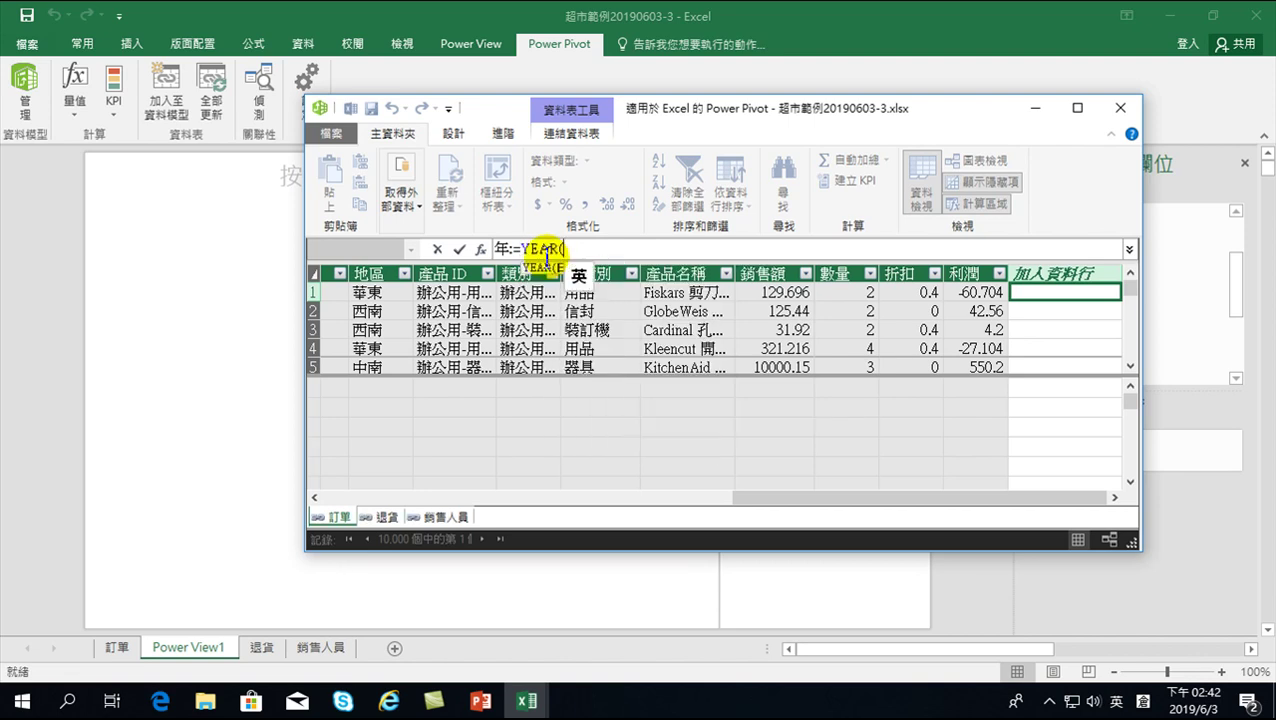
- Finish it with '訂單'[訂單日期] as the argument, commit the 年 column, and close Power Pivot
type("'")
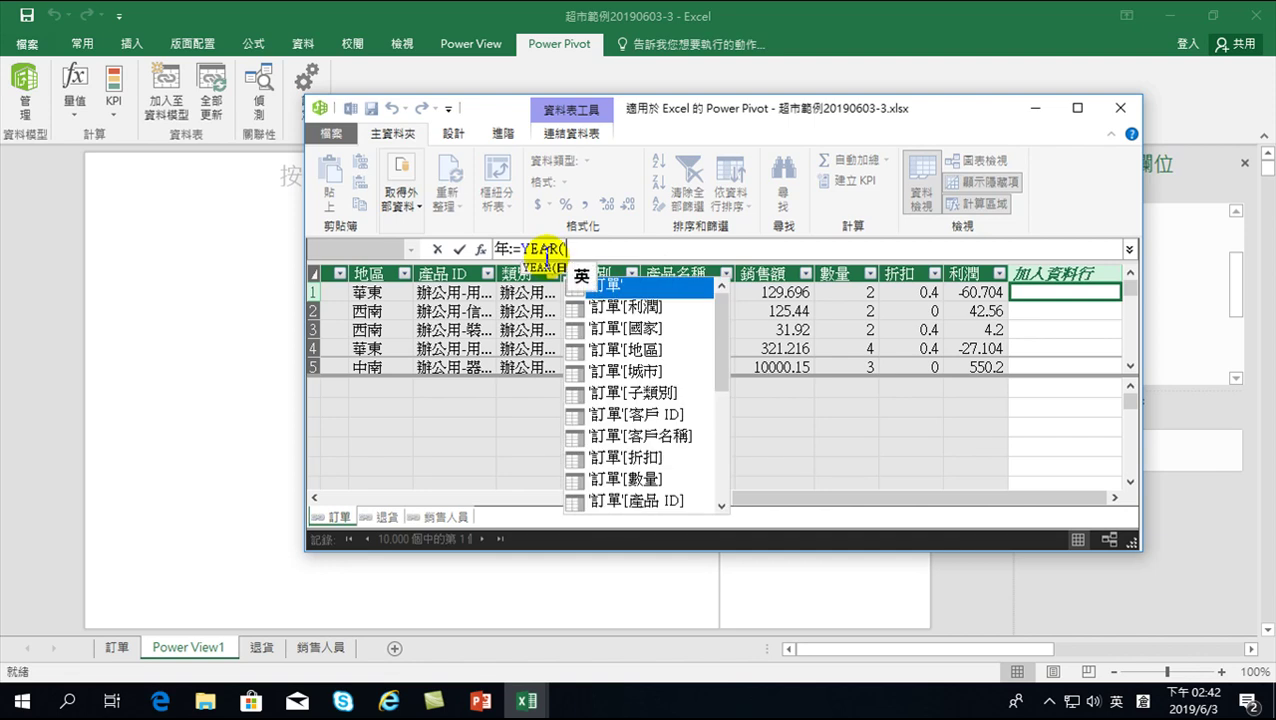
key("Down")
key("Down")
key("Down")
key("Down")
key("Down")
key("Down")
key("Down")
key("Down")
key("Down")
key("Down")
key("Down")
key("Down")
key("Down")
key("Down")
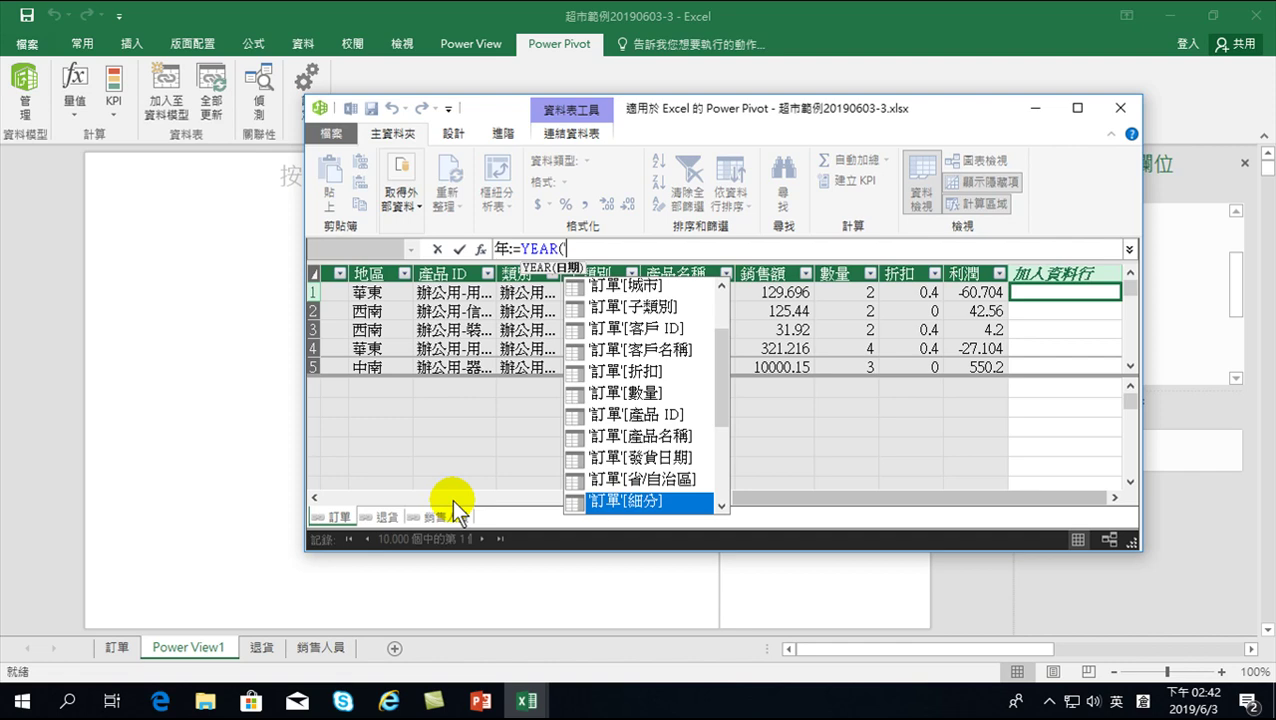
key("Down")
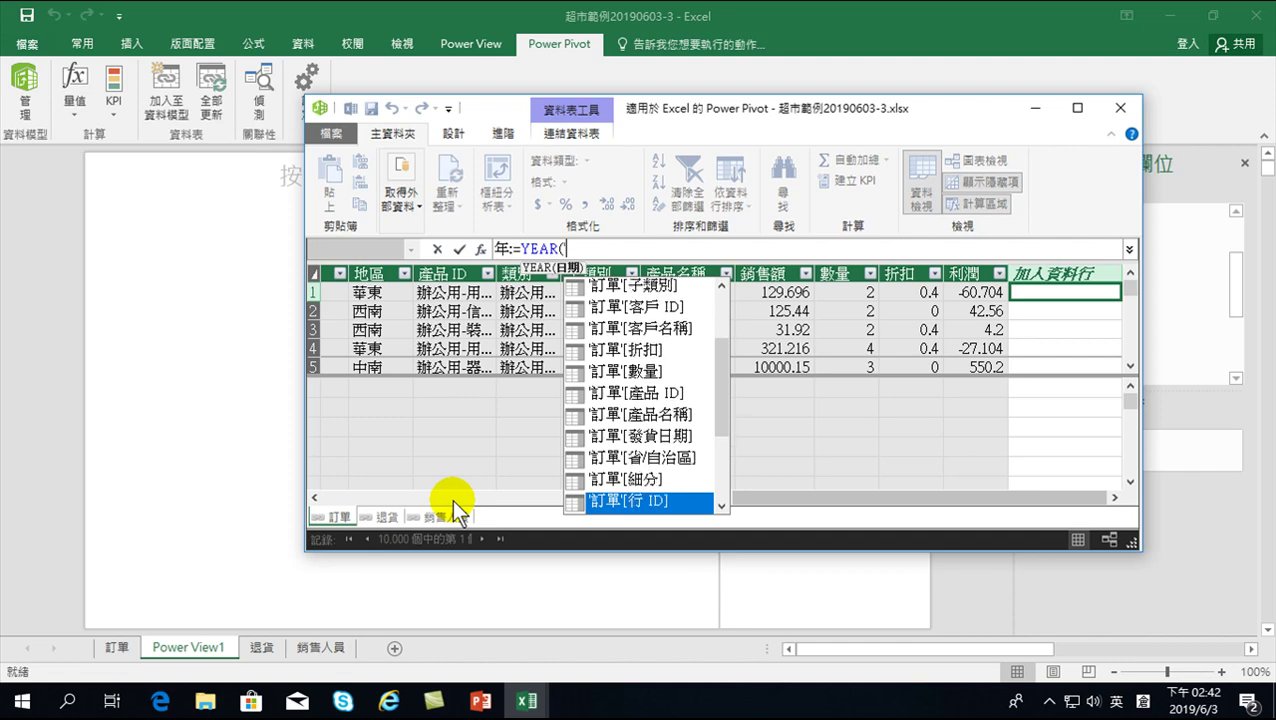
key("Down")
key("Down")
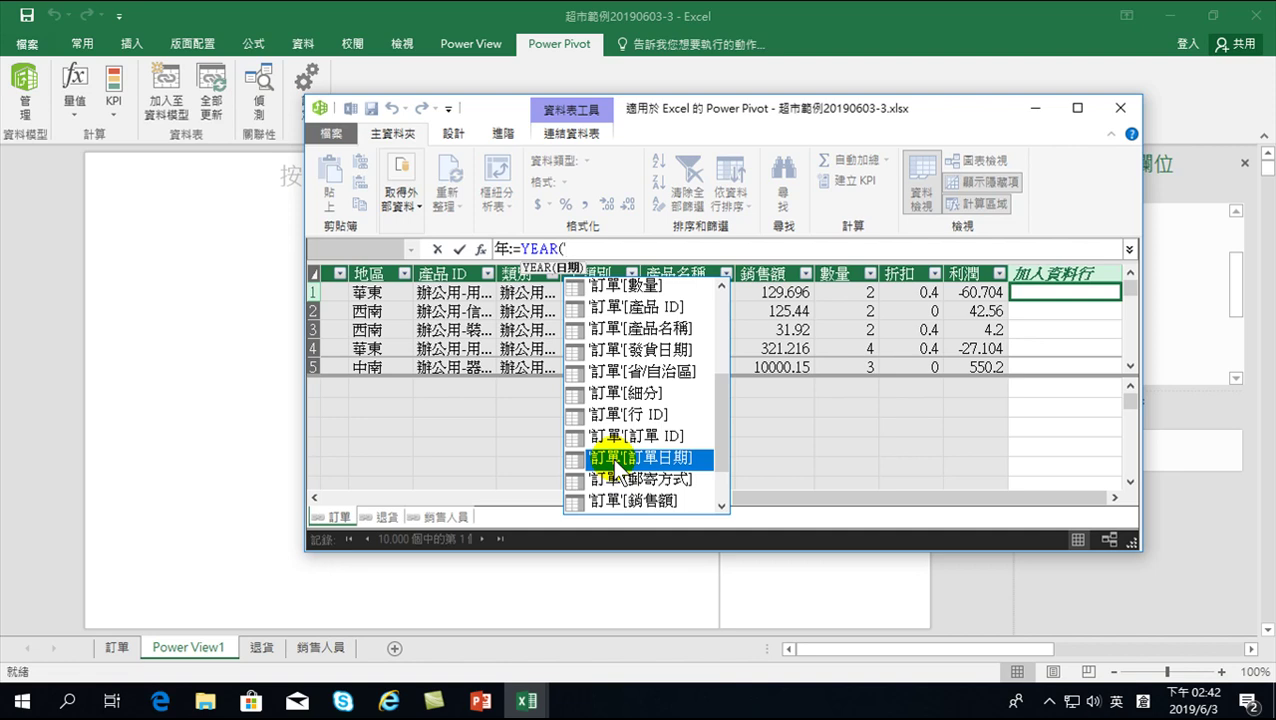
double_click(614, 460)
type(")")
key("Return")
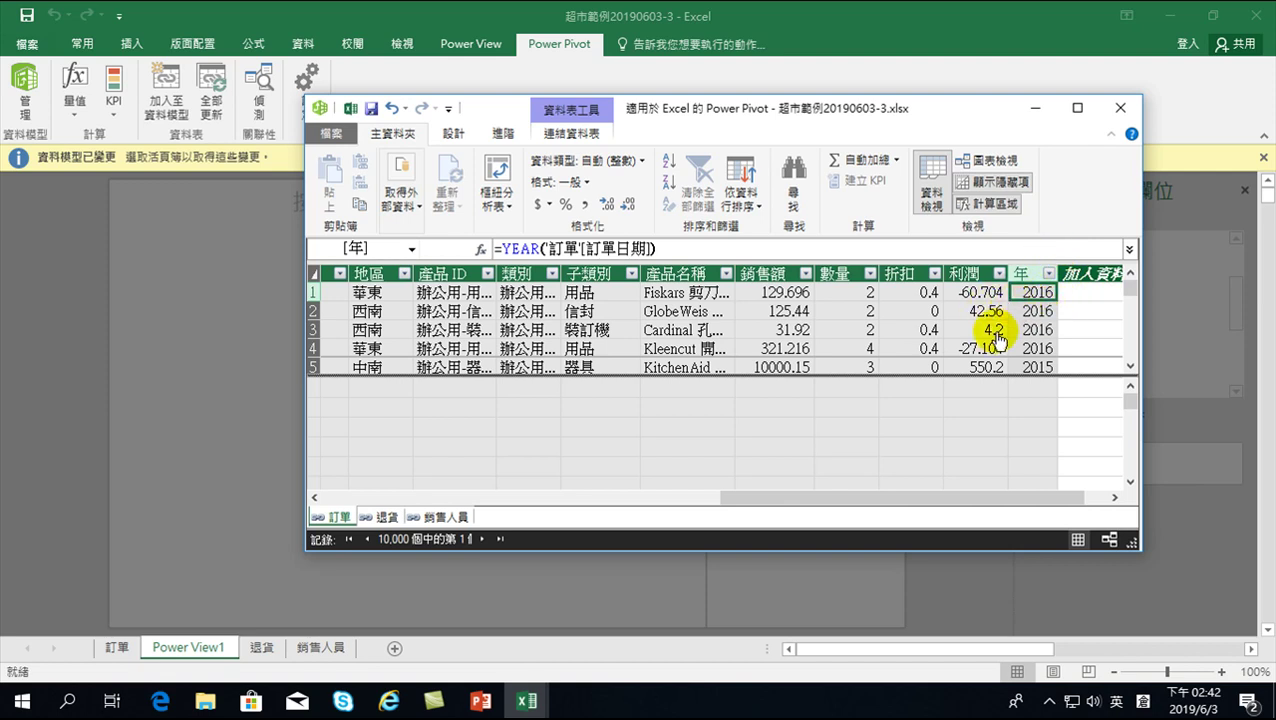
left_click(1116, 104)
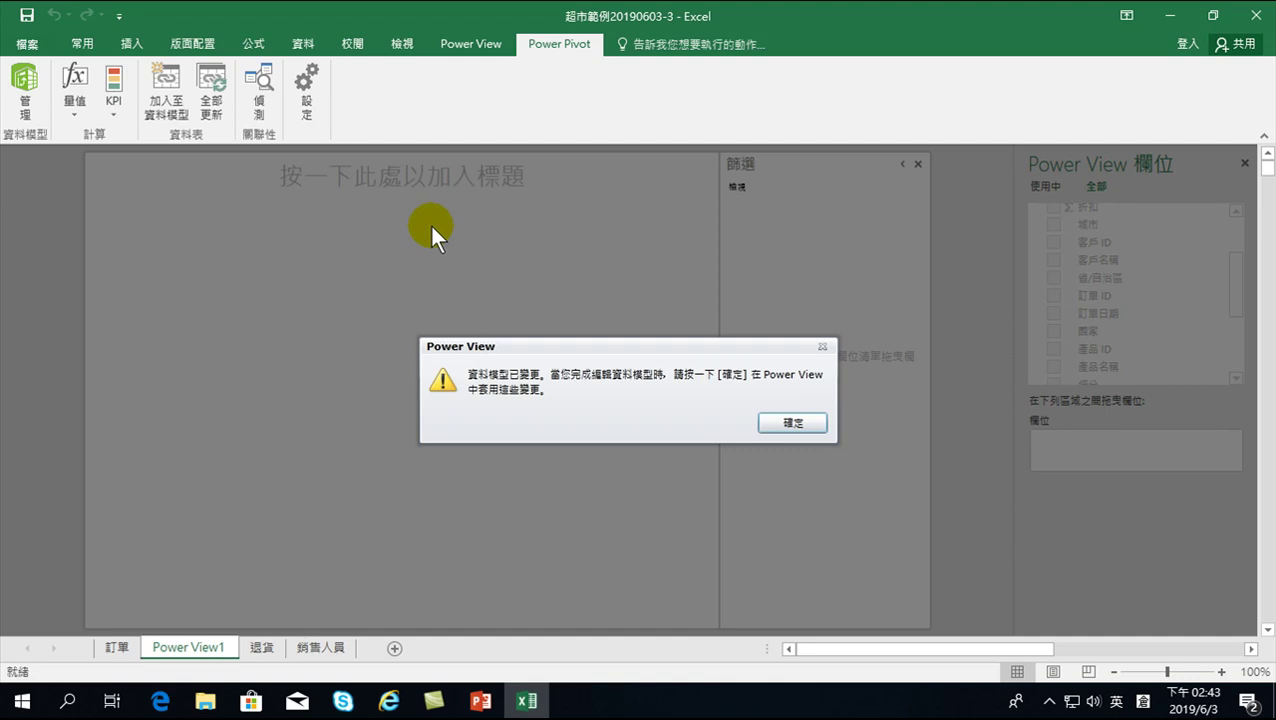
- Add 年 and 銷售額 to a table on the canvas, with 年 set to 不摘要
left_click(793, 423)
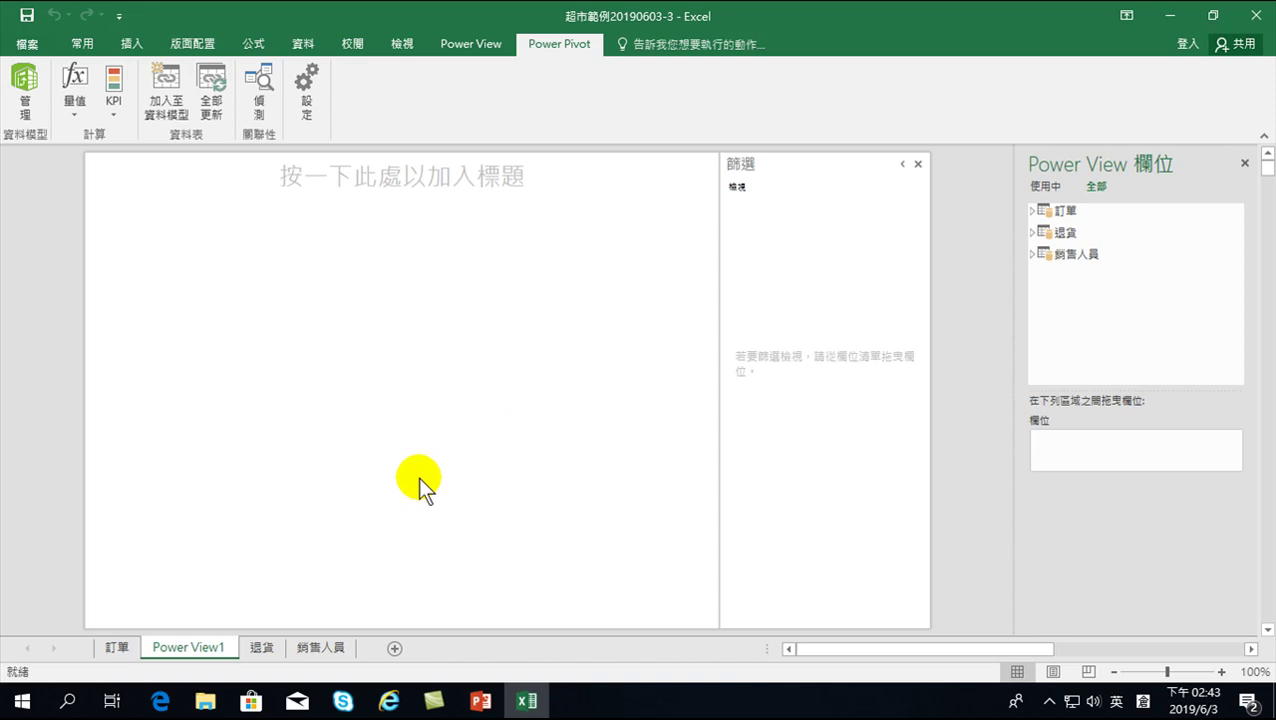
left_click(1031, 210)
mouse_move(1236, 233)
left_mouse_down()
mouse_move(1240, 365)
mouse_move(1244, 235)
left_mouse_up()
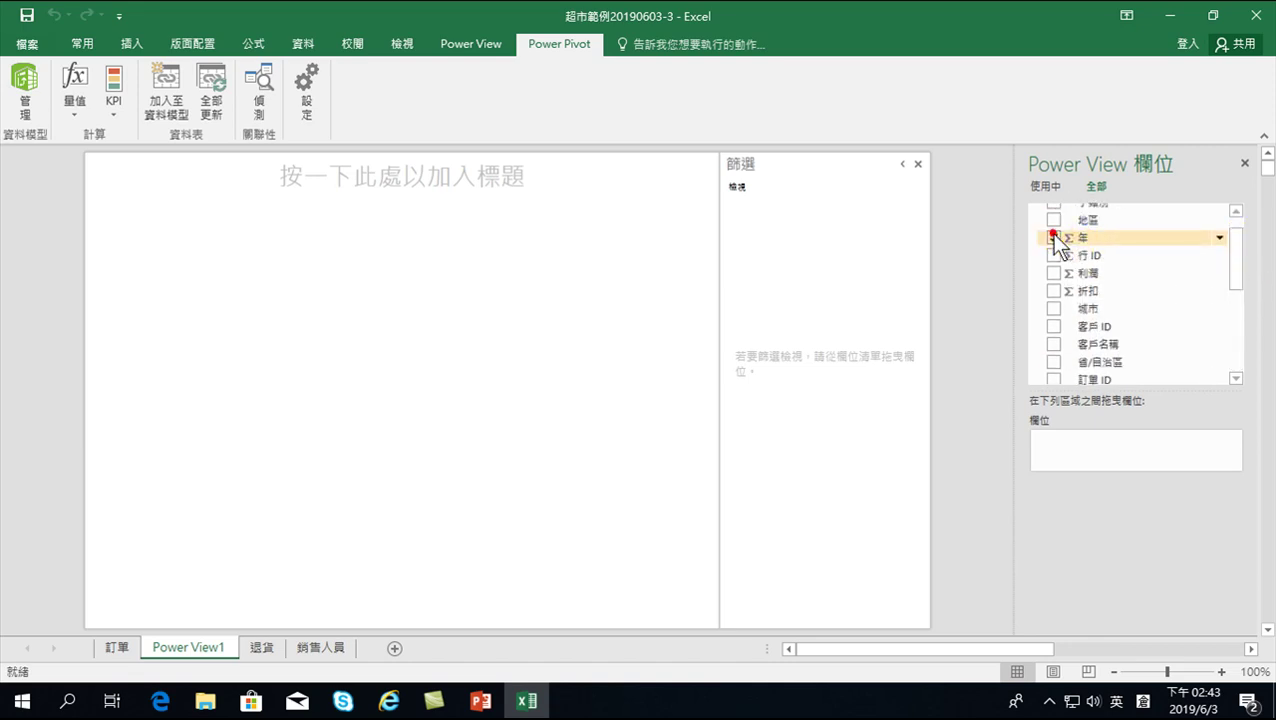
left_click(1053, 237)
left_click(1053, 238)
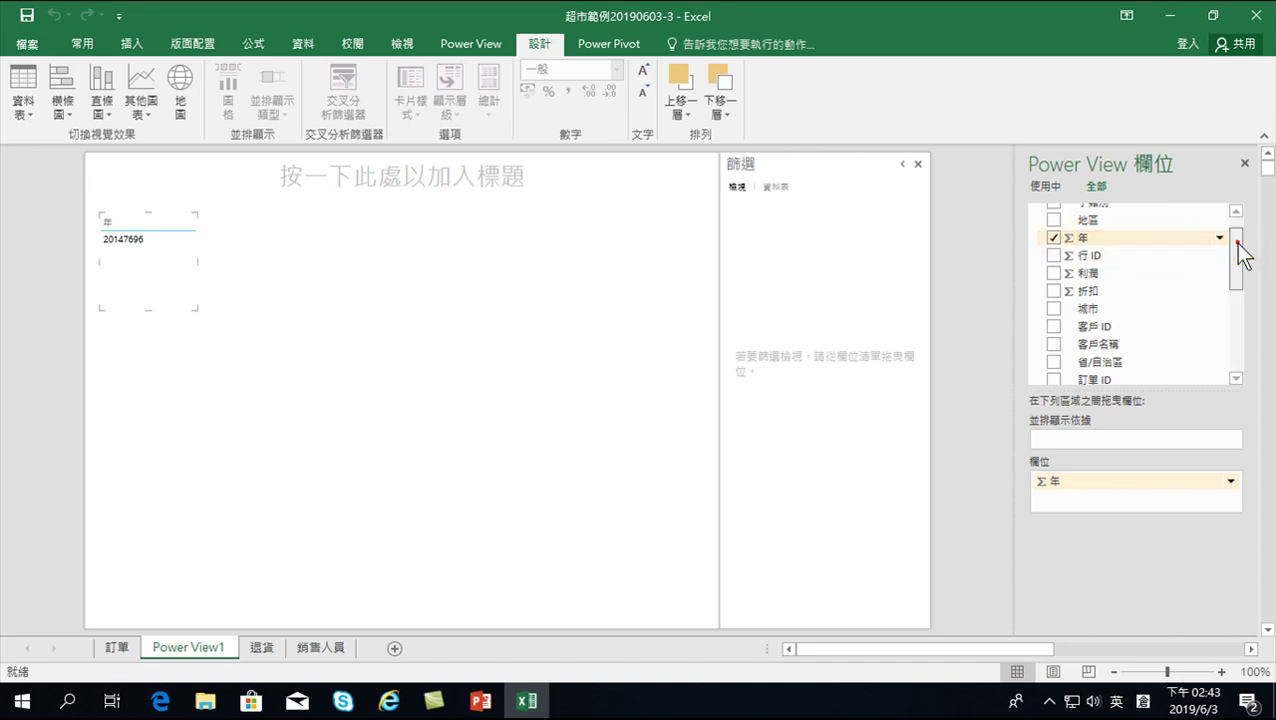
left_click_drag(1244, 256, 1242, 342)
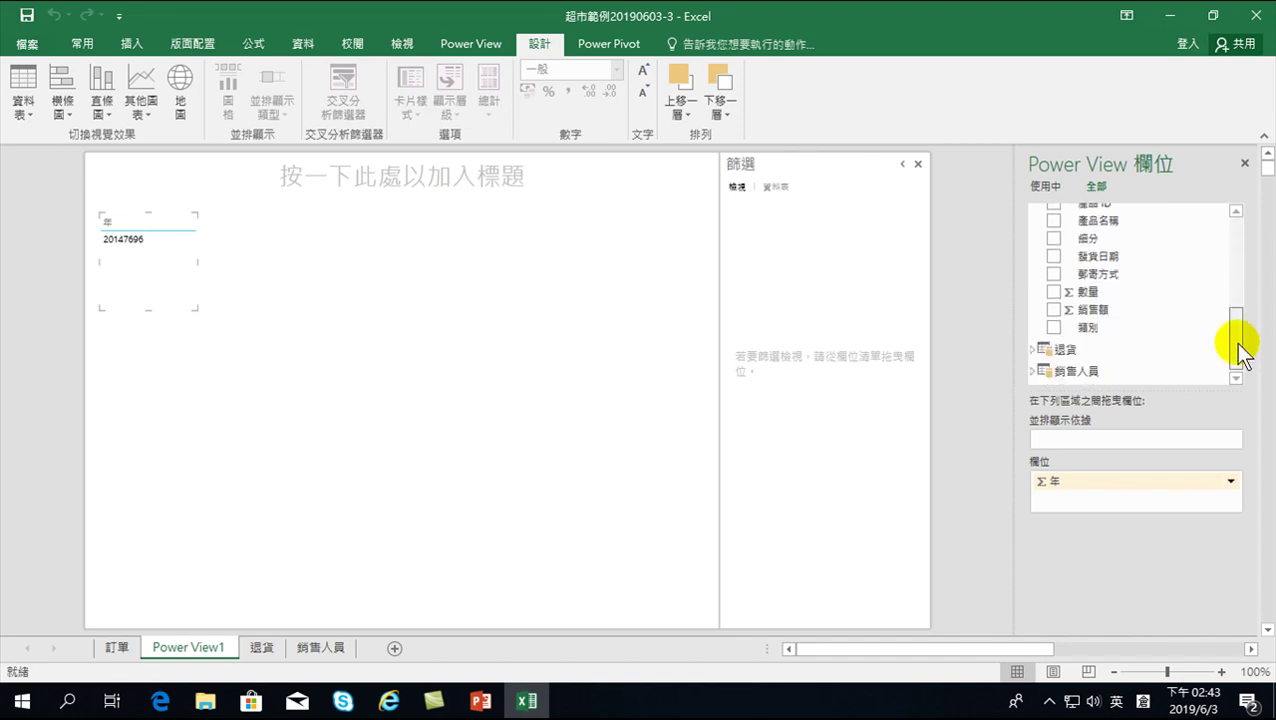
left_click(1053, 310)
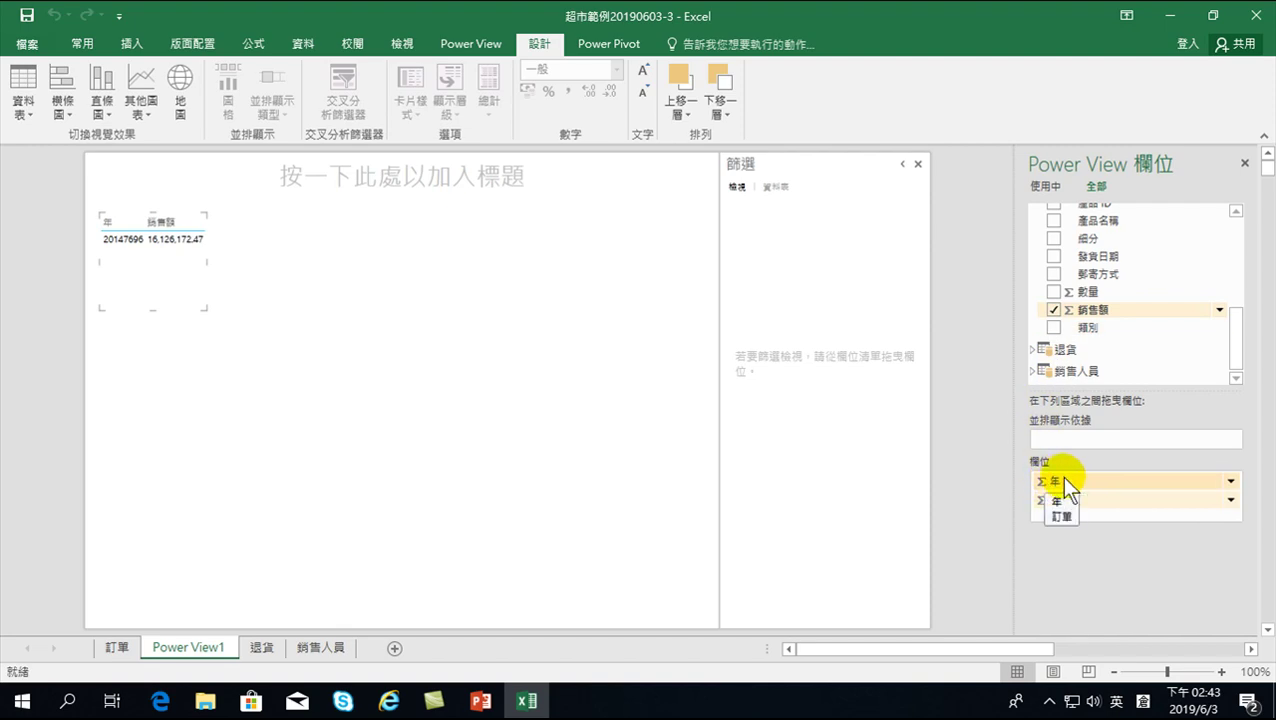
left_click(1231, 481)
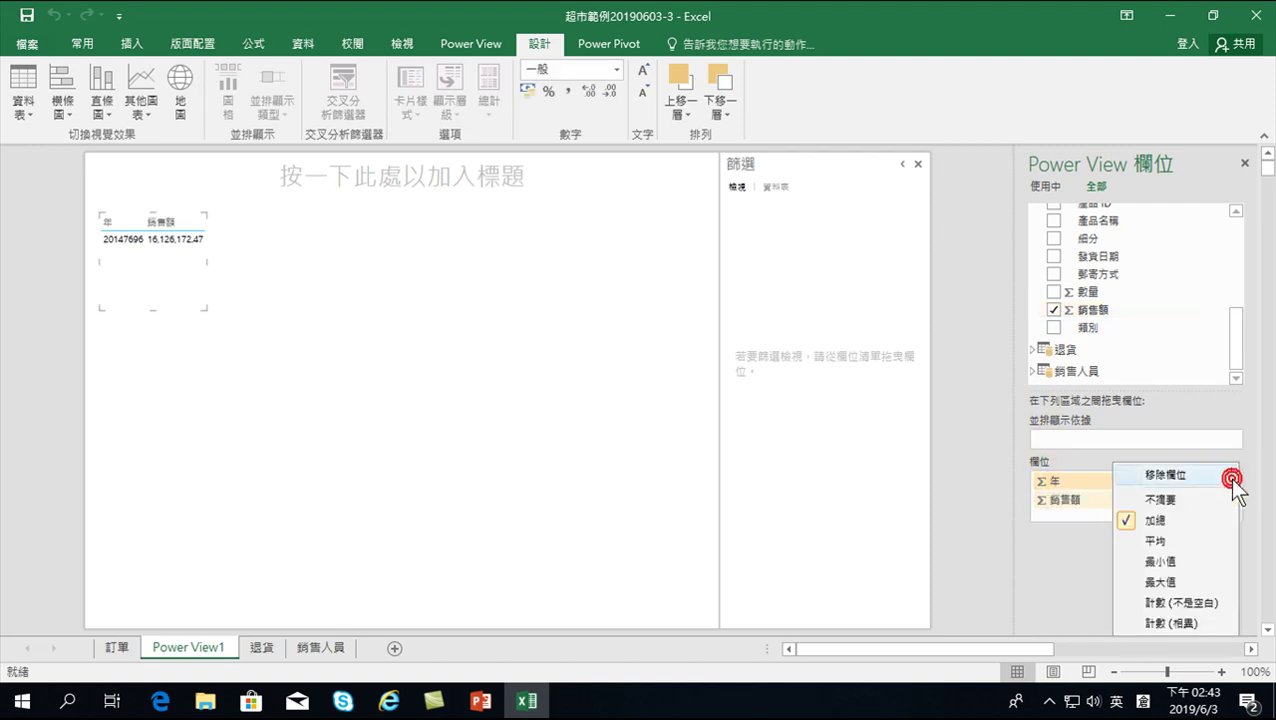
left_click(1164, 497)
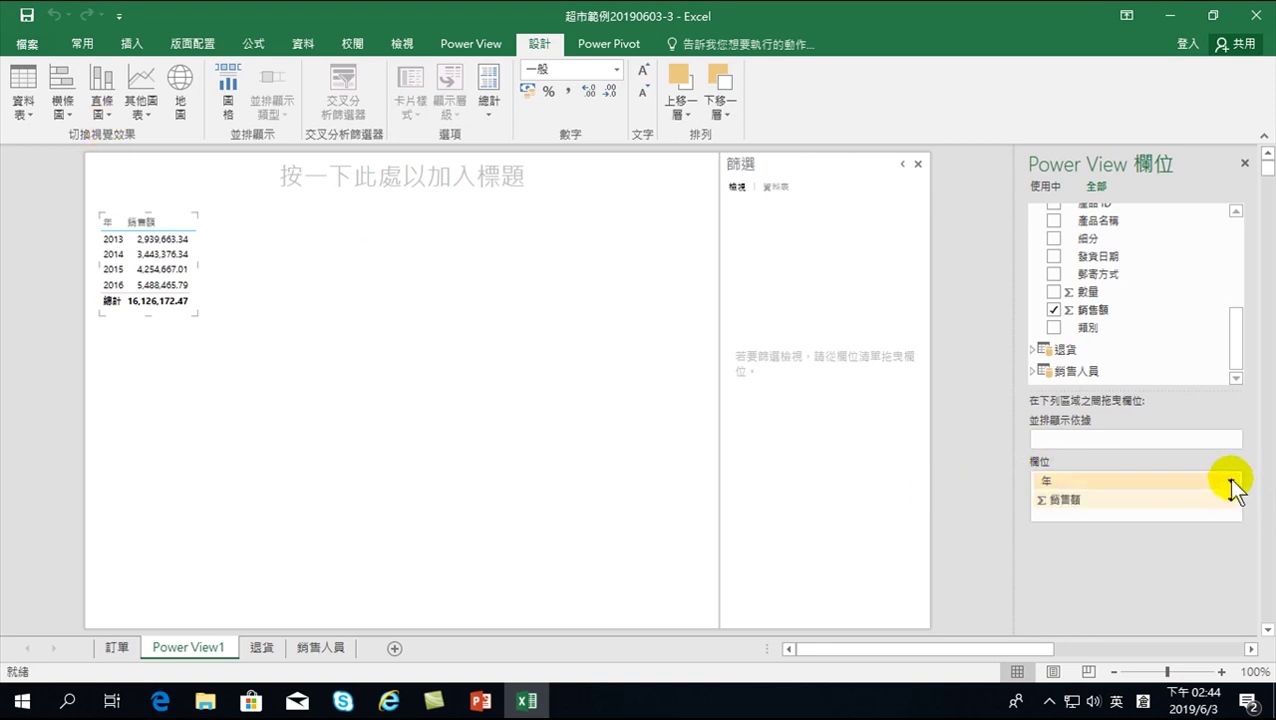
- Turn the table into a stacked column chart and enlarge it
left_click(102, 106)
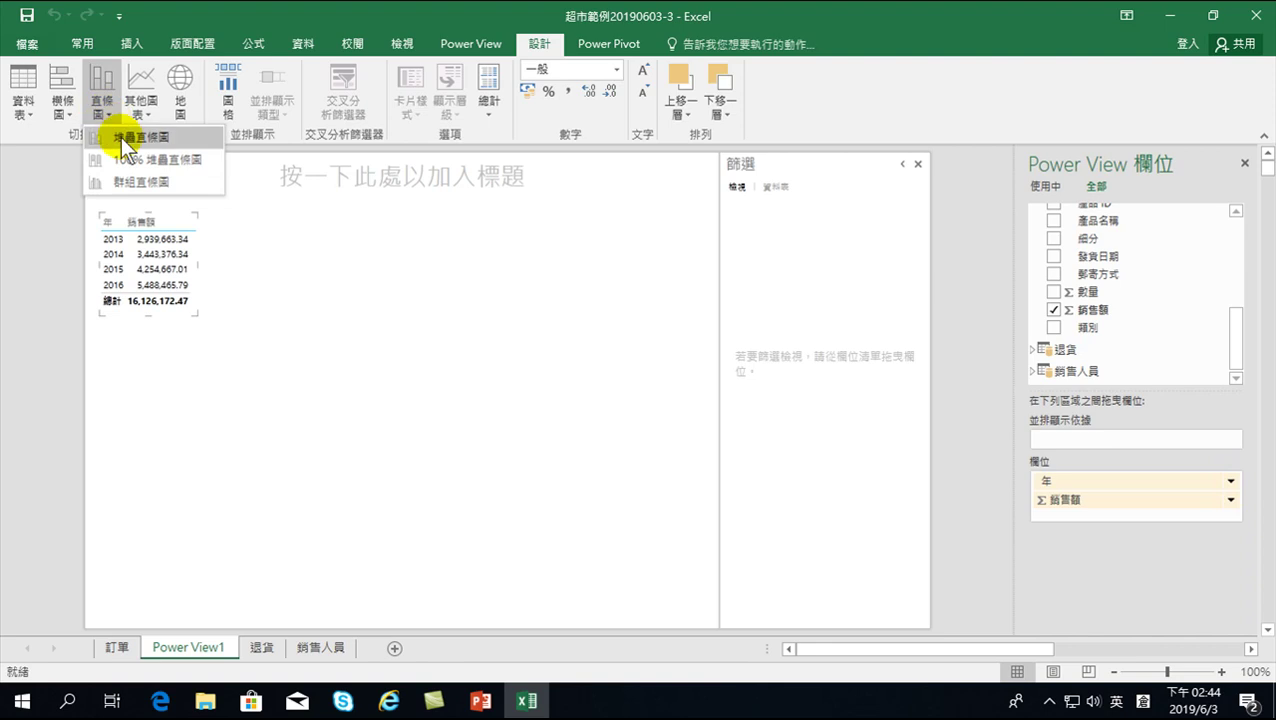
left_click(126, 135)
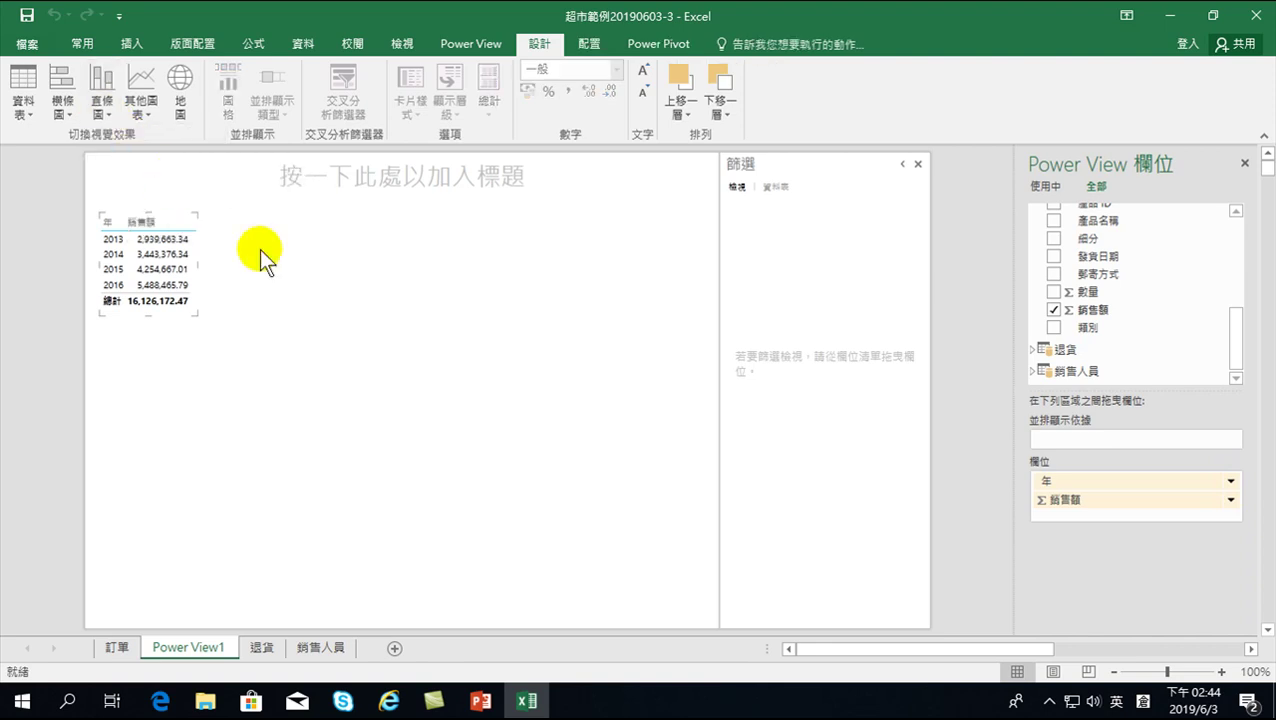
left_click_drag(197, 313, 357, 580)
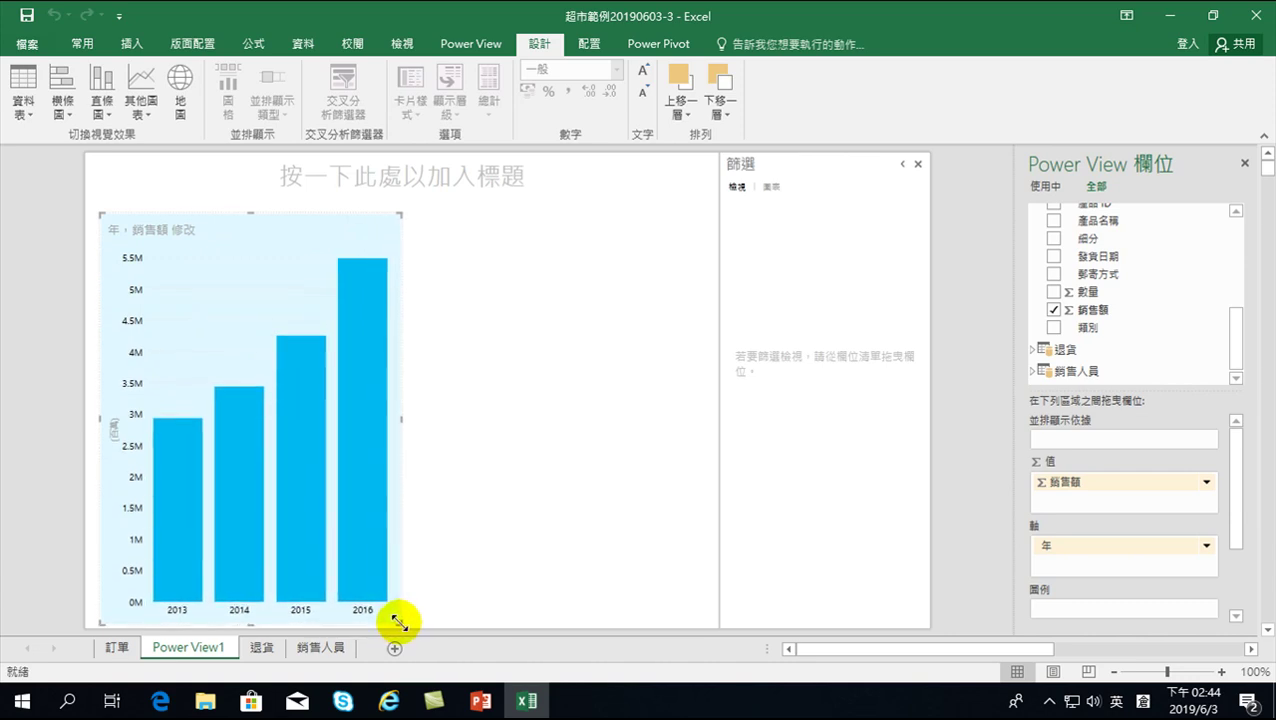
left_click_drag(357, 580, 401, 621)
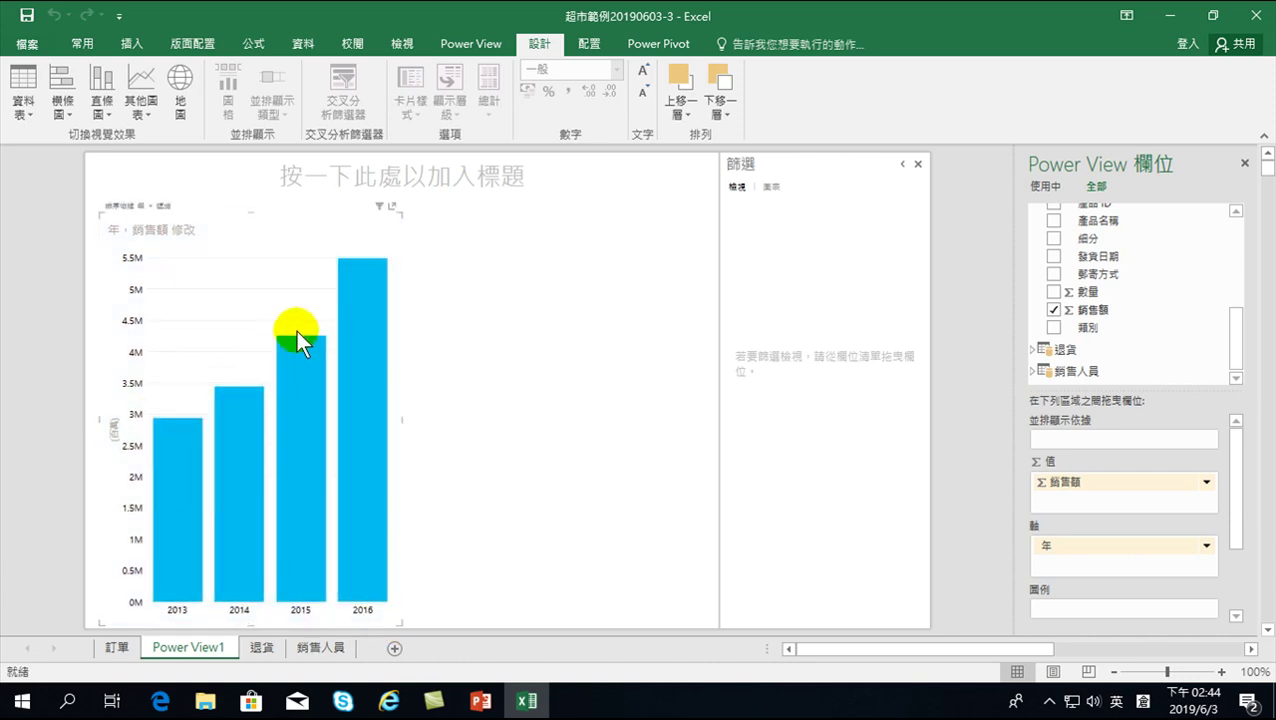
- Delete the column chart and check the 年 column's formula in Power Pivot
mouse_move(372, 265)
key("Delete")
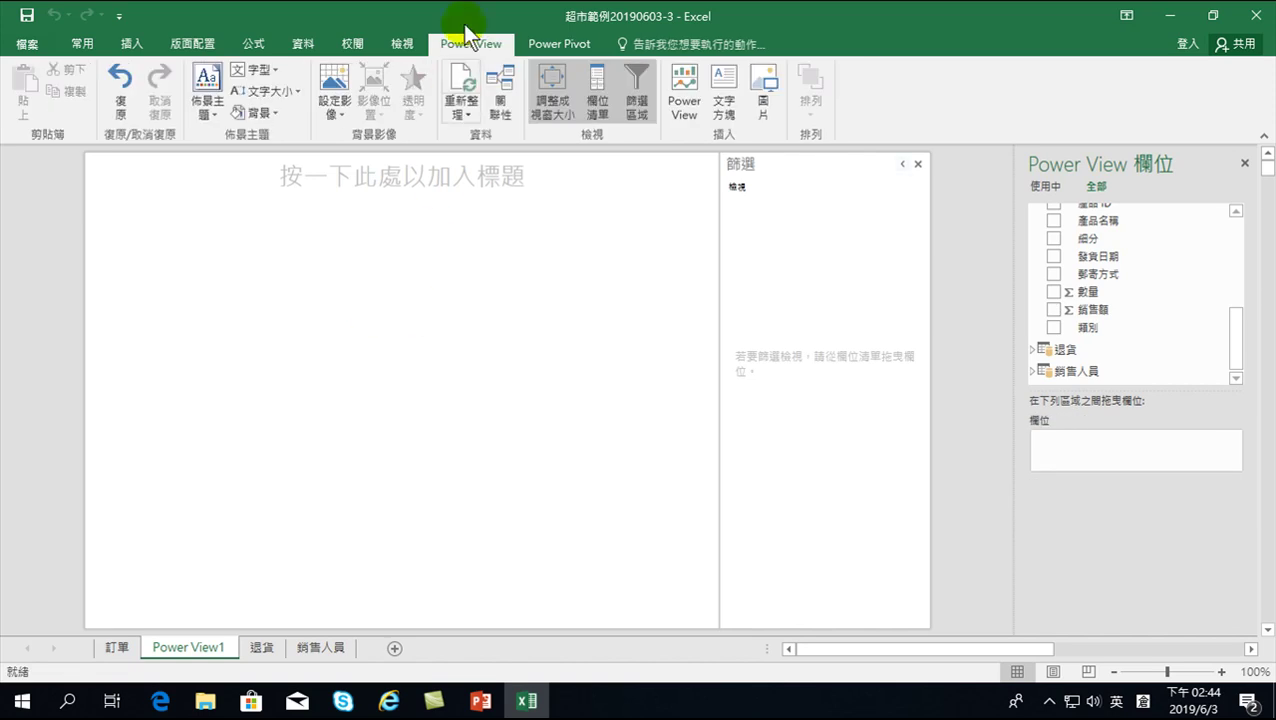
left_click(557, 43)
left_click(25, 88)
left_click_drag(512, 497, 983, 497)
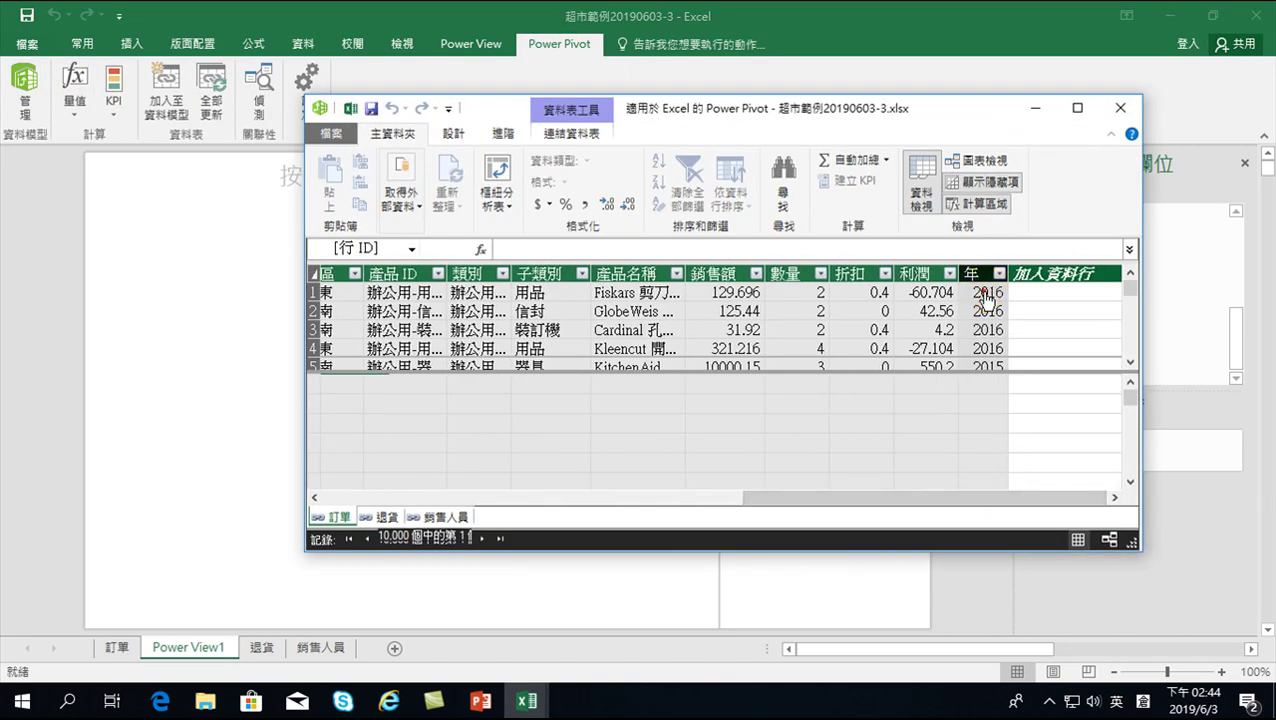
left_click(985, 292)
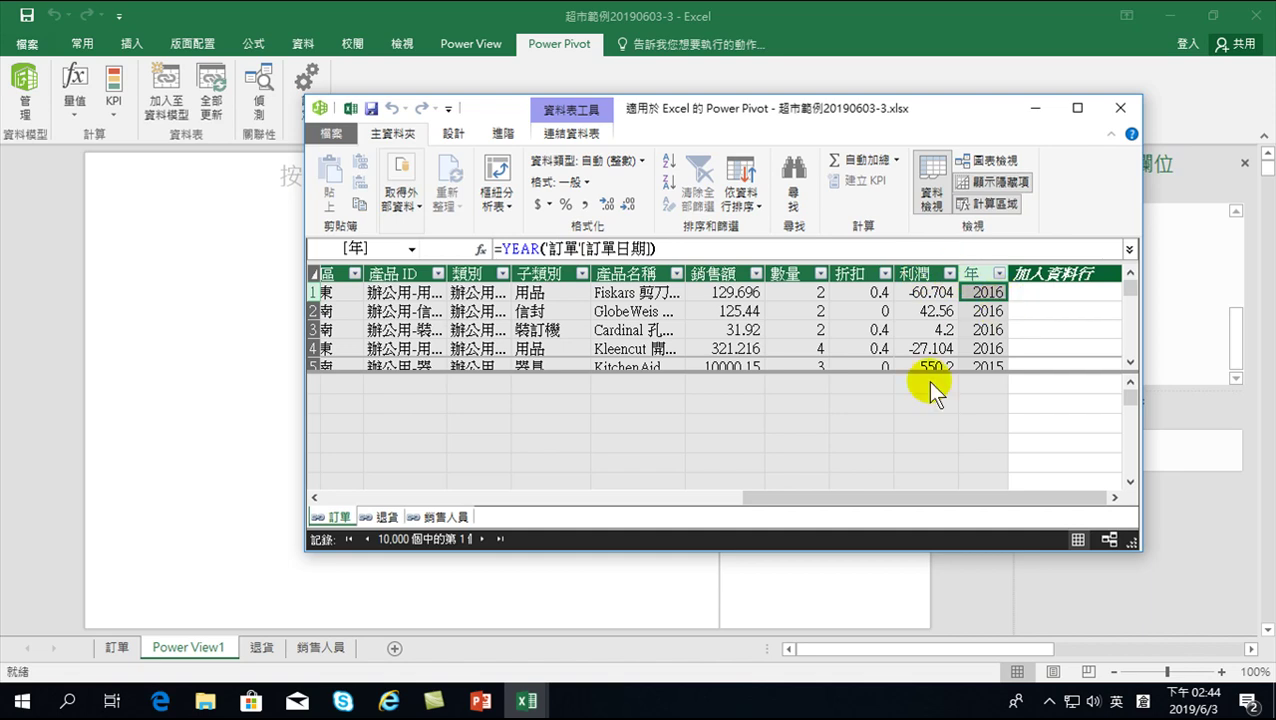
left_click(1117, 105)
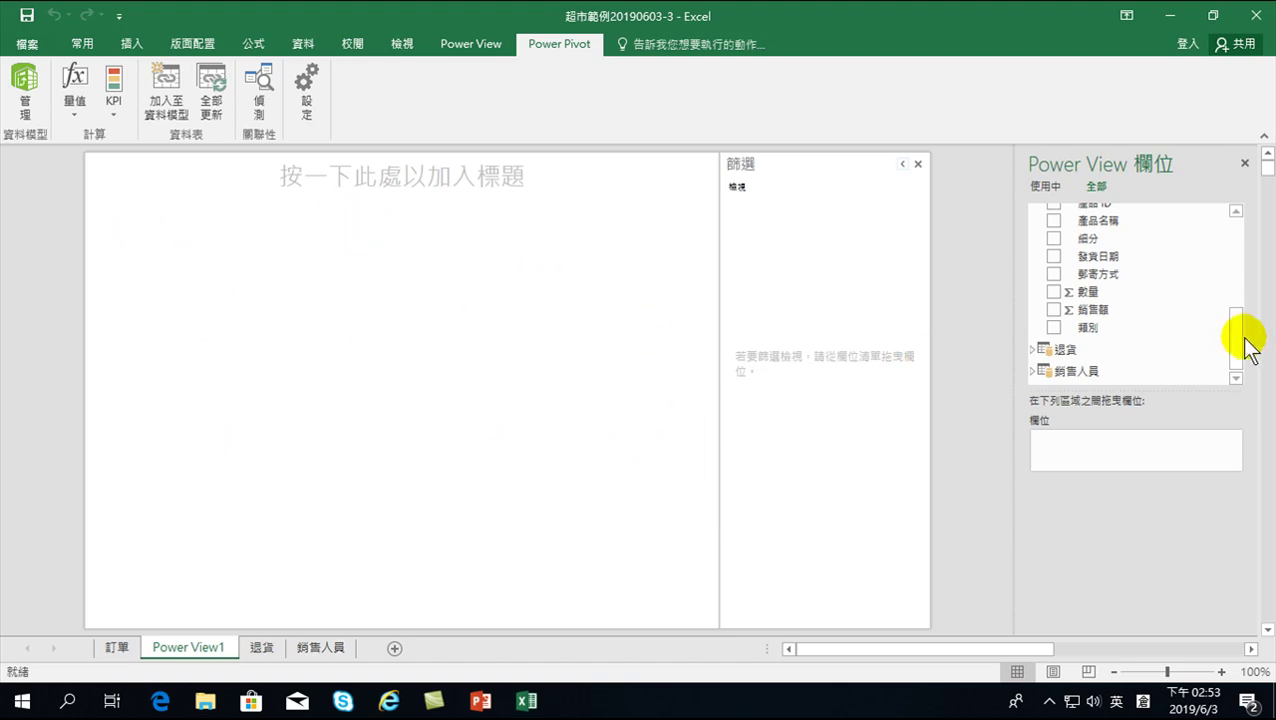
- Add 年 and 銷售額 to a new table, with 年 set to 不摘要
left_click_drag(1237, 337, 1257, 256)
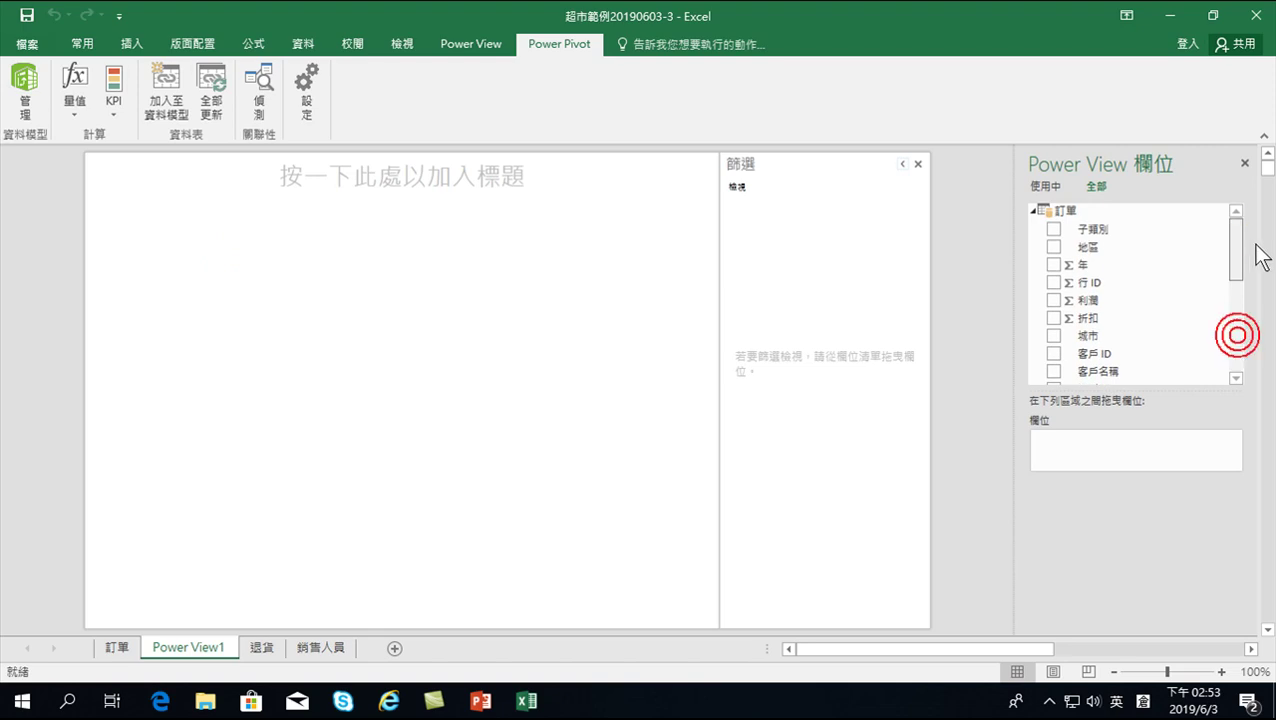
left_click(1032, 210)
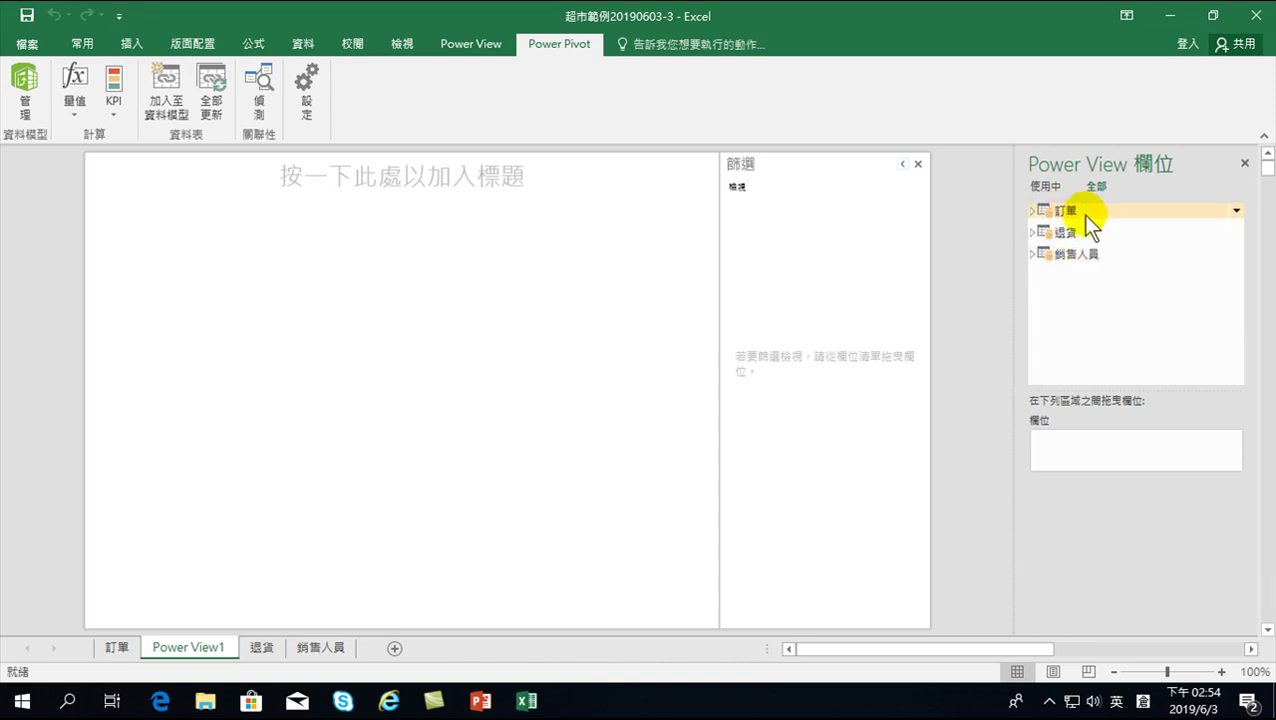
left_click(1031, 210)
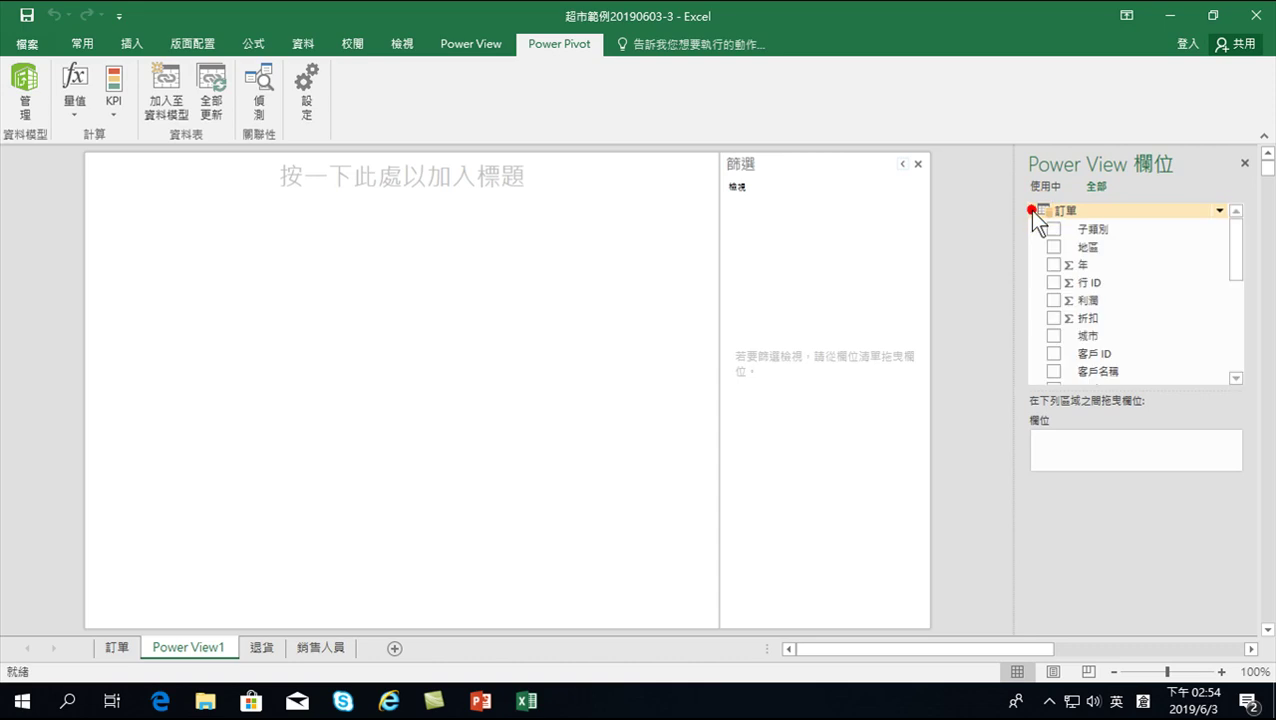
mouse_move(1240, 235)
left_mouse_down()
mouse_move(1234, 324)
mouse_move(1244, 250)
left_mouse_up()
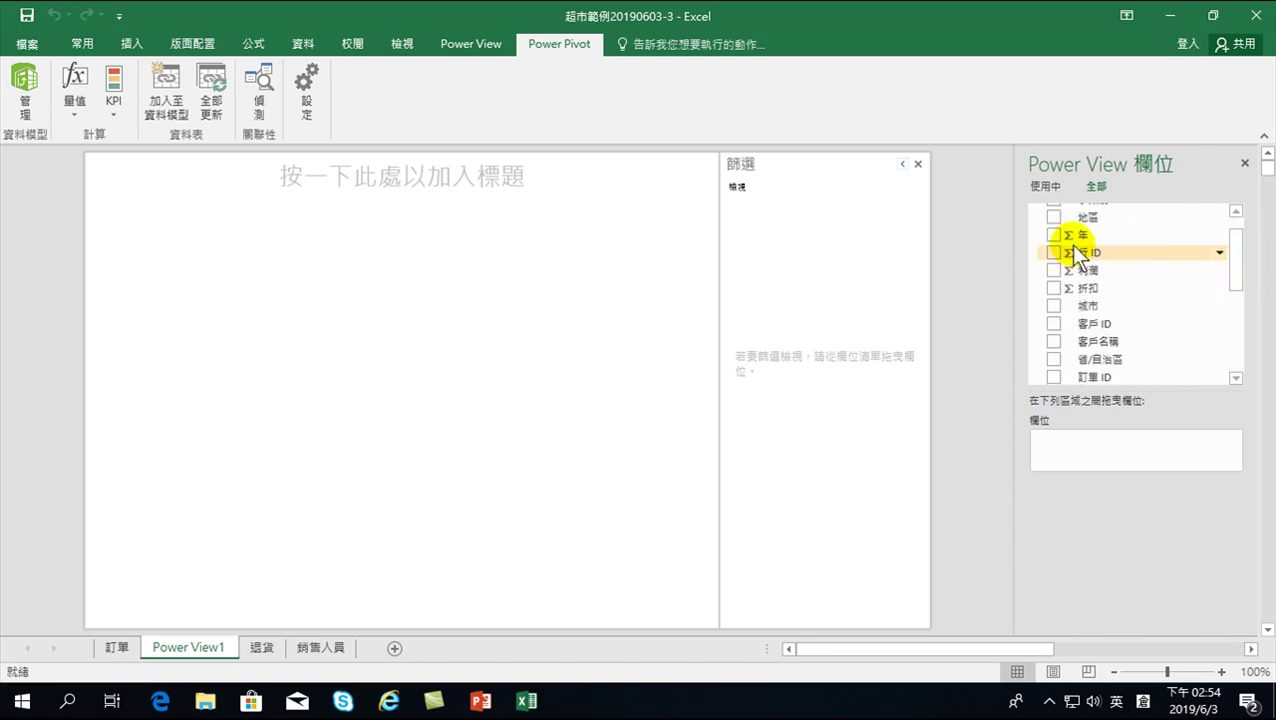
left_click(1053, 234)
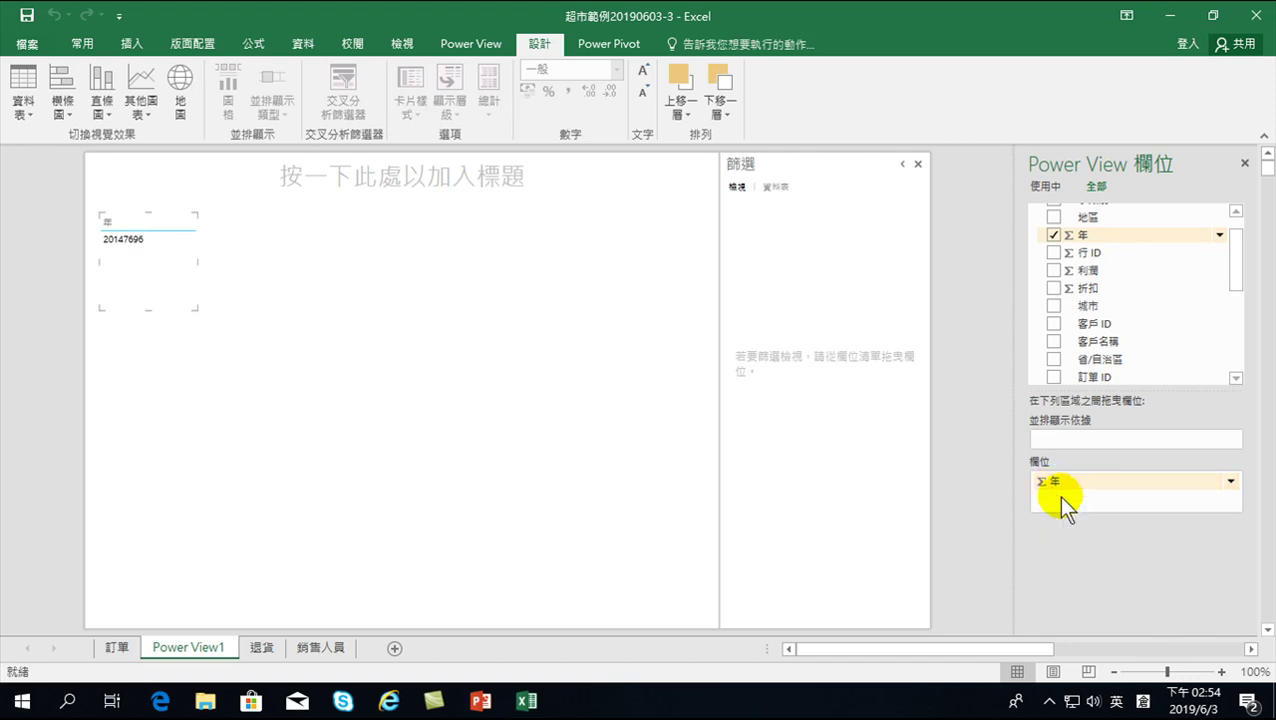
left_click_drag(1235, 254, 1237, 336)
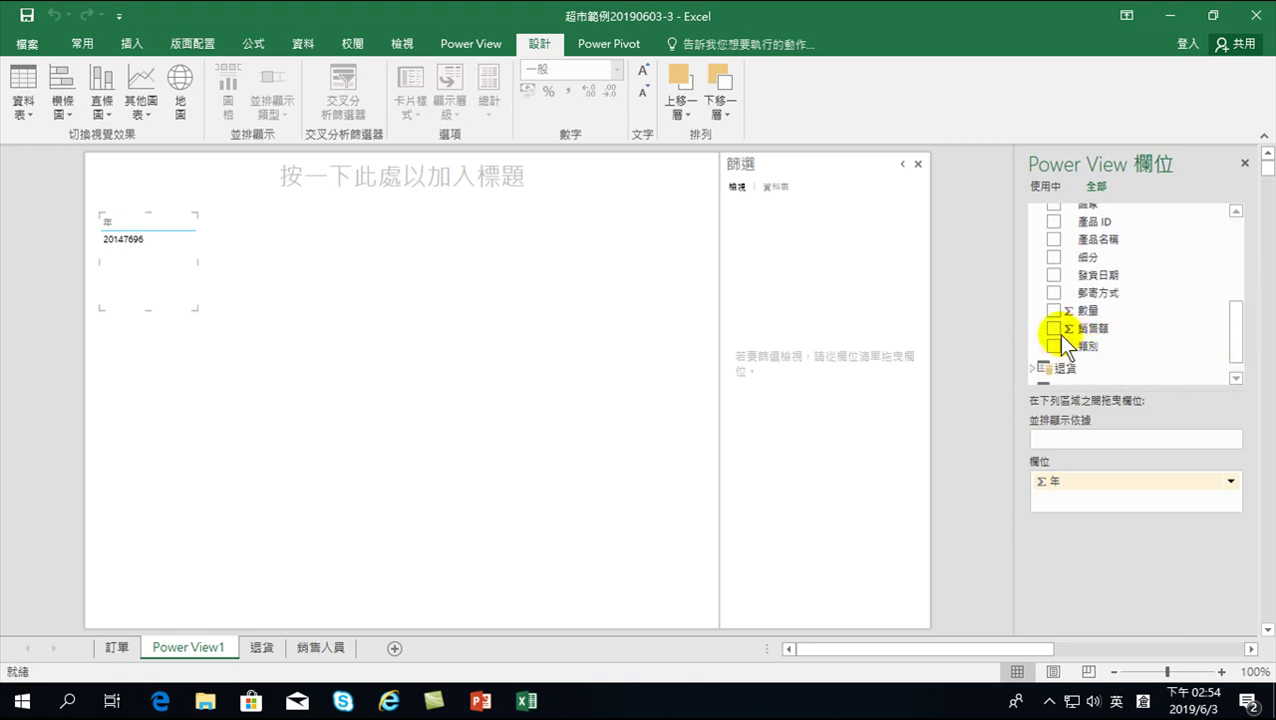
left_click(1053, 328)
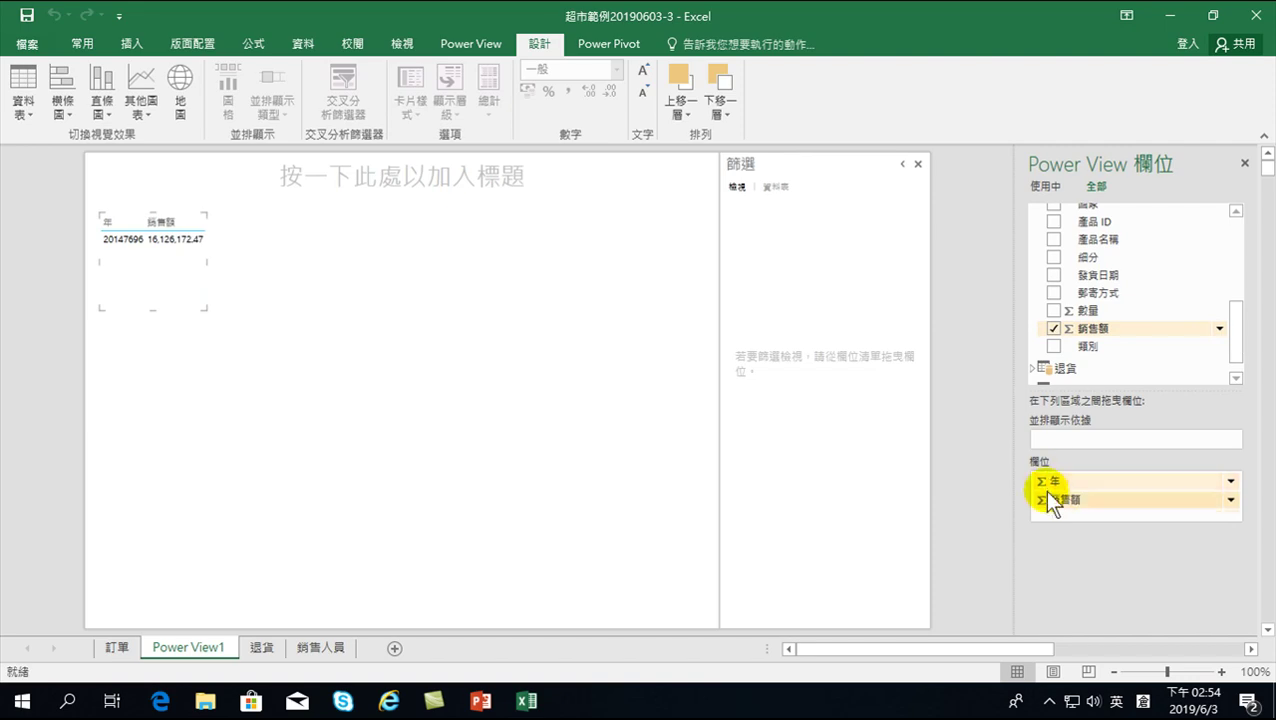
left_click(1232, 482)
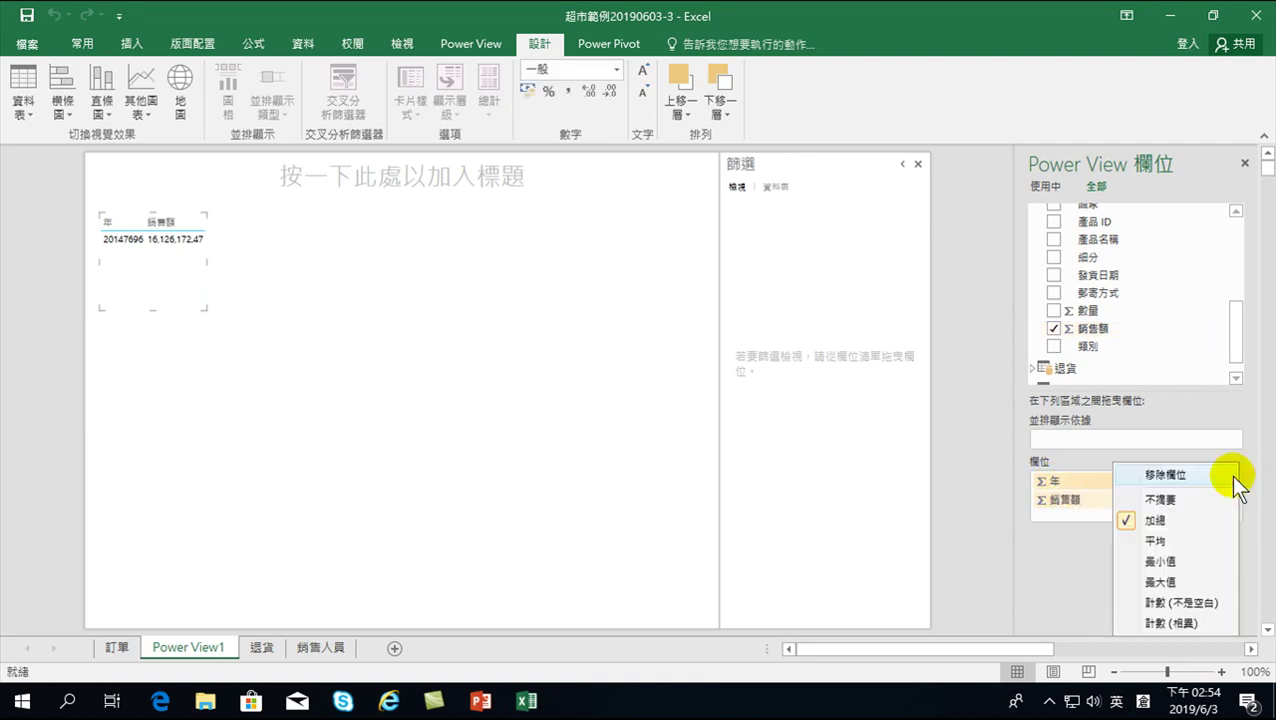
left_click(1157, 500)
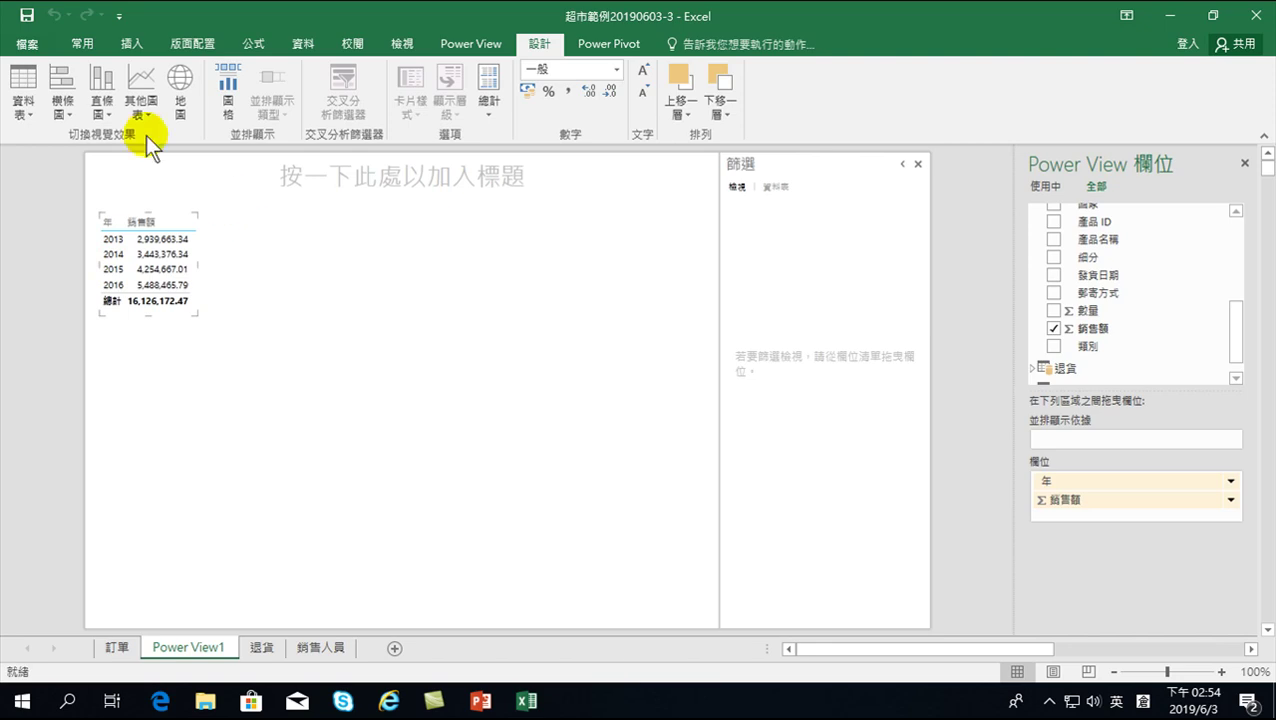
- Convert the table into a tall stacked column chart
left_click(103, 103)
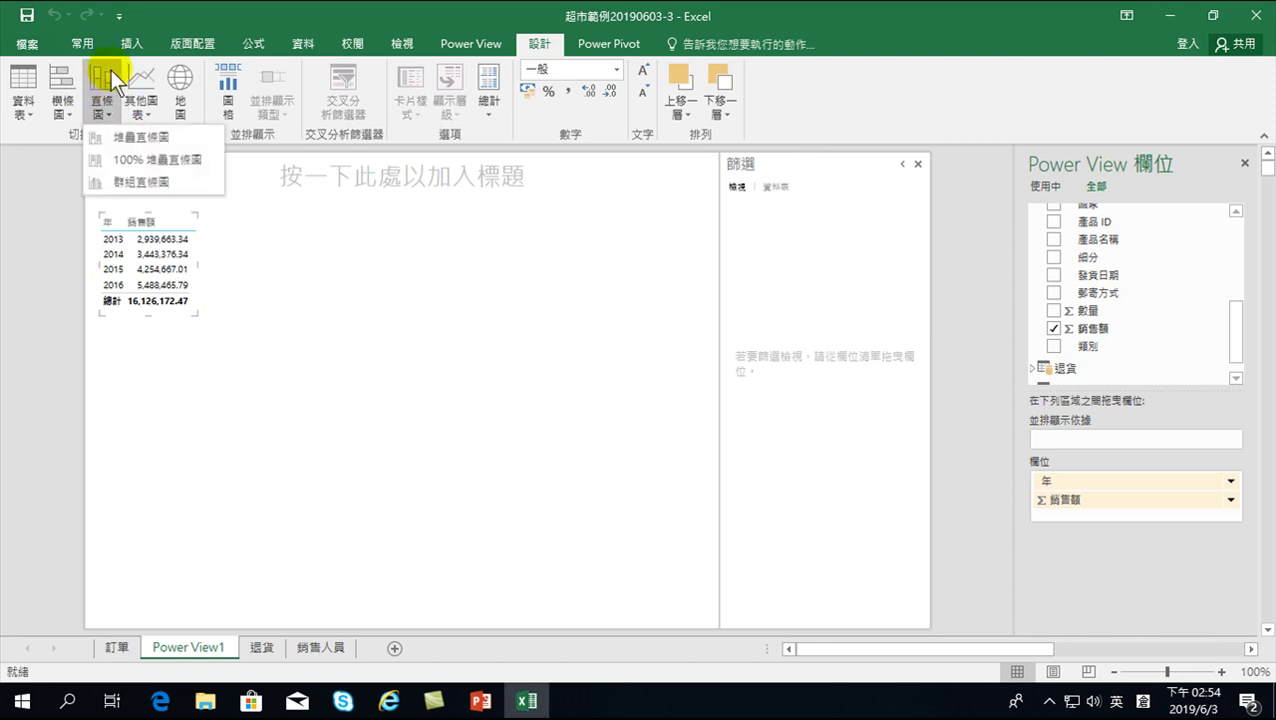
left_click(131, 140)
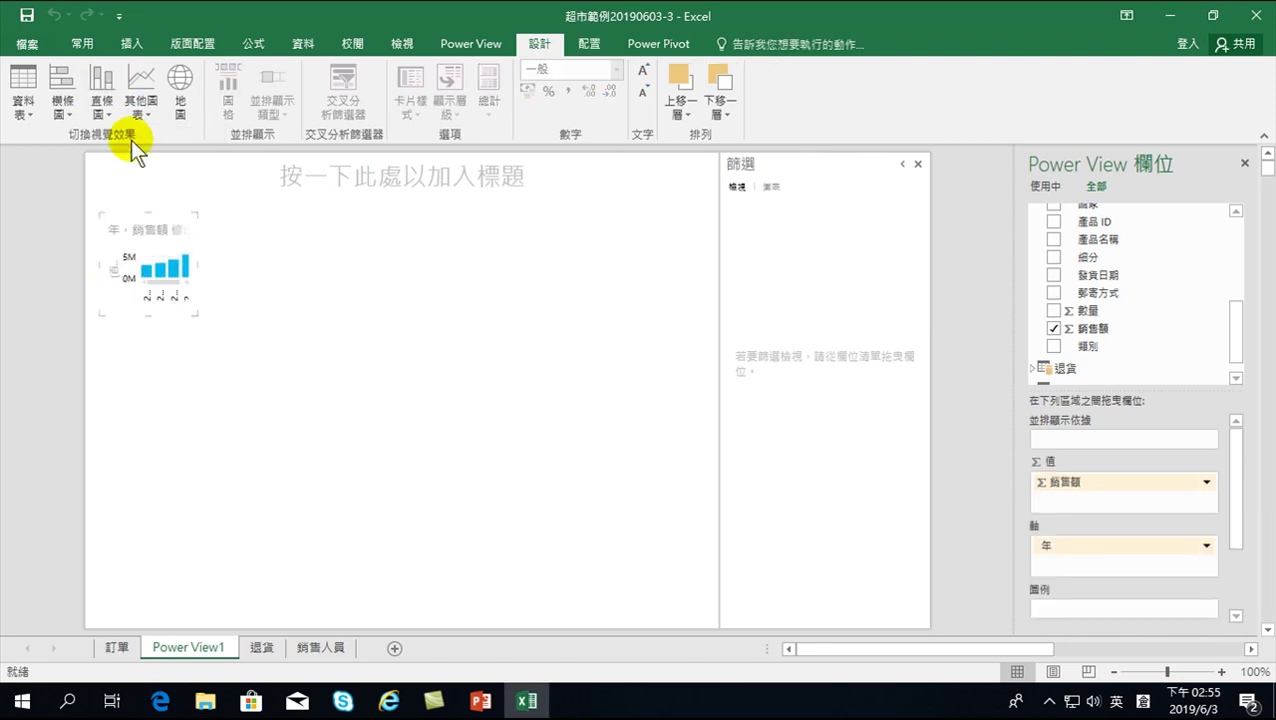
left_click_drag(194, 313, 306, 628)
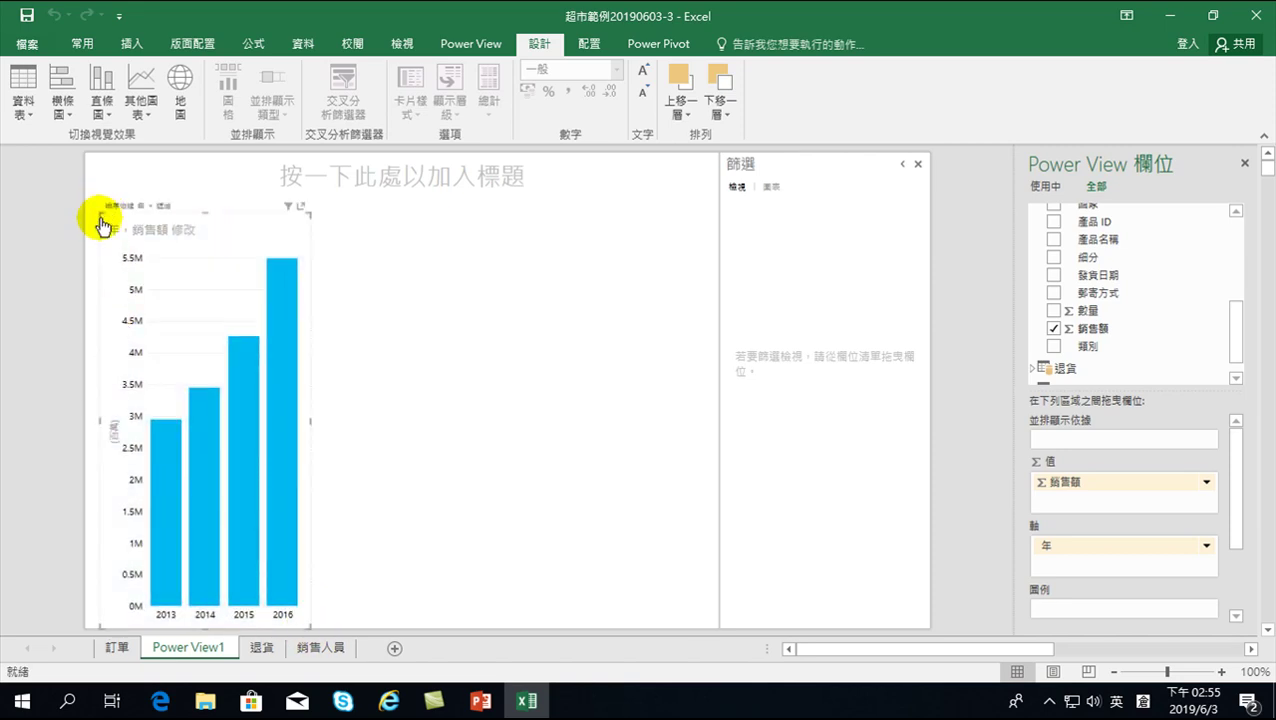
- Widen the yearly chart and show its data labels: 2.94M, 3.44M, 4.25M, 5.49M
left_click_drag(99, 212, 82, 205)
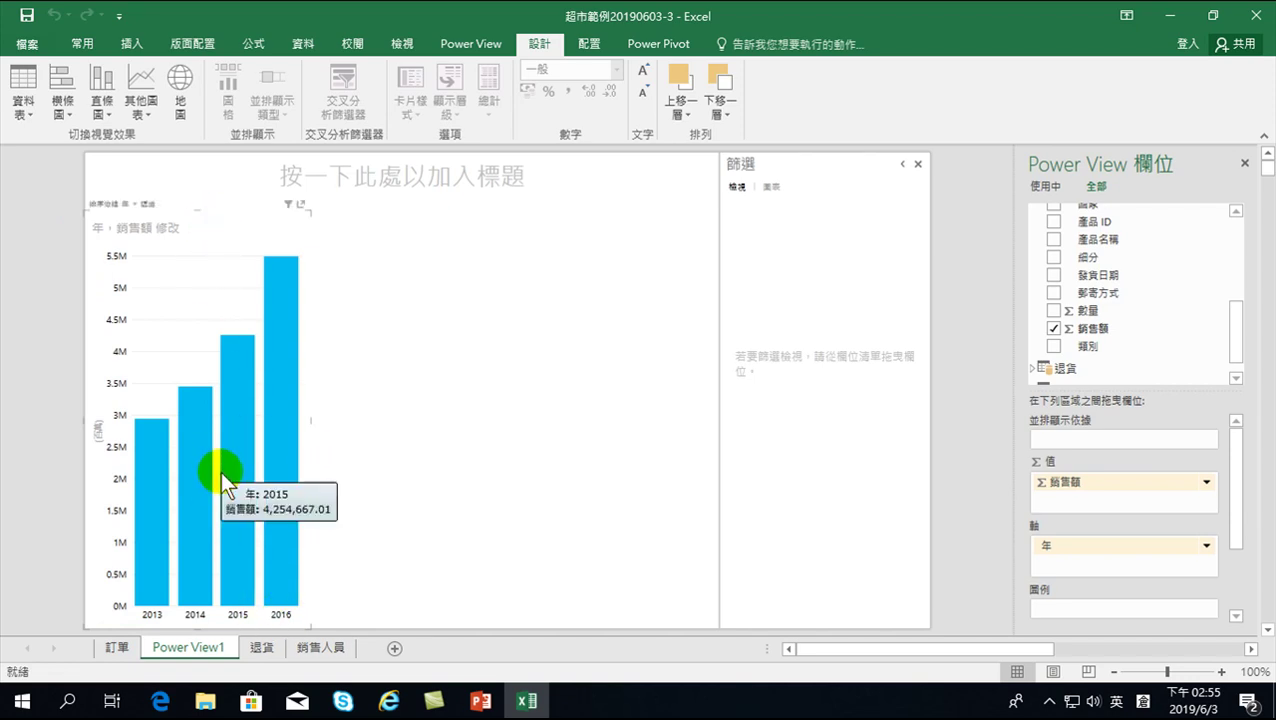
mouse_move(240, 467)
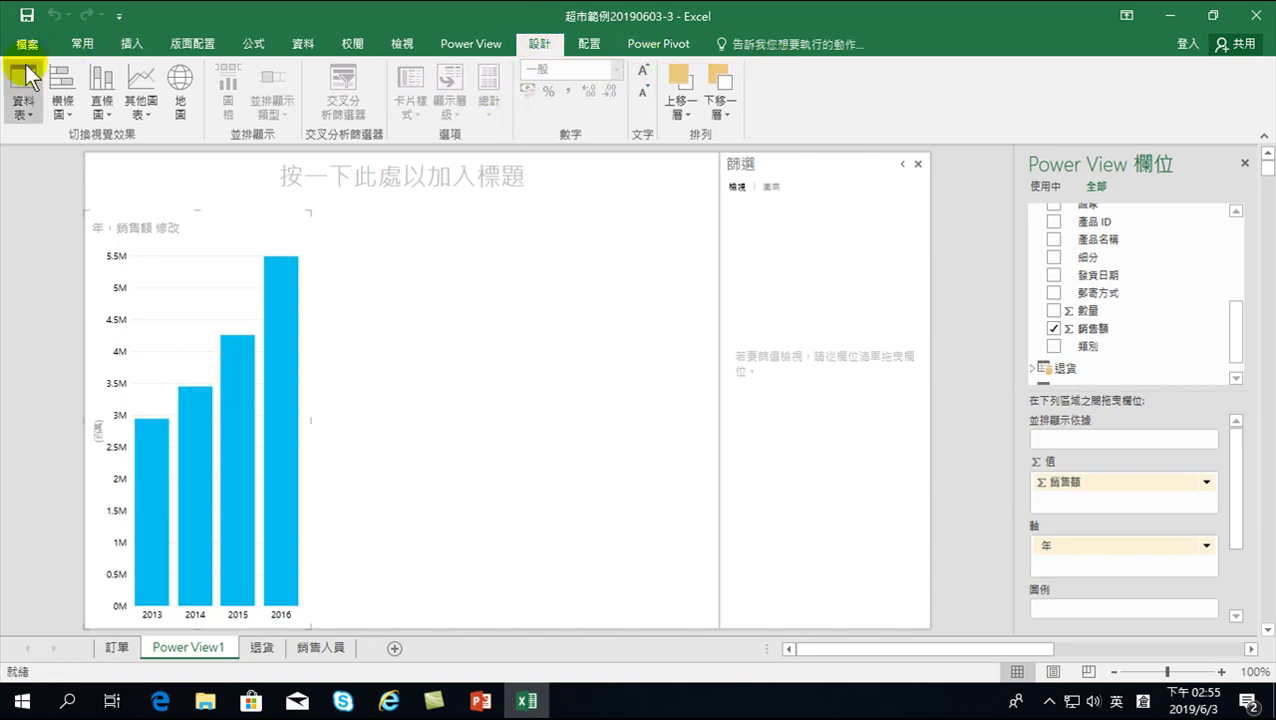
left_click(588, 45)
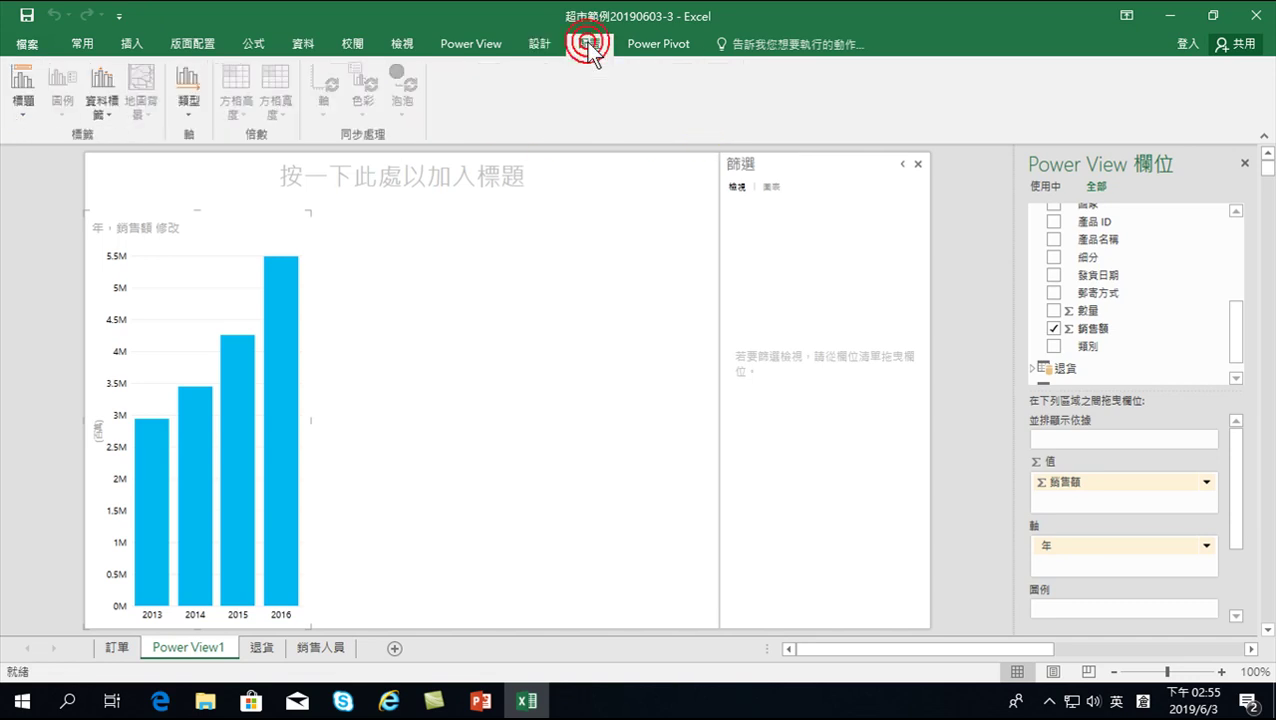
left_click(104, 102)
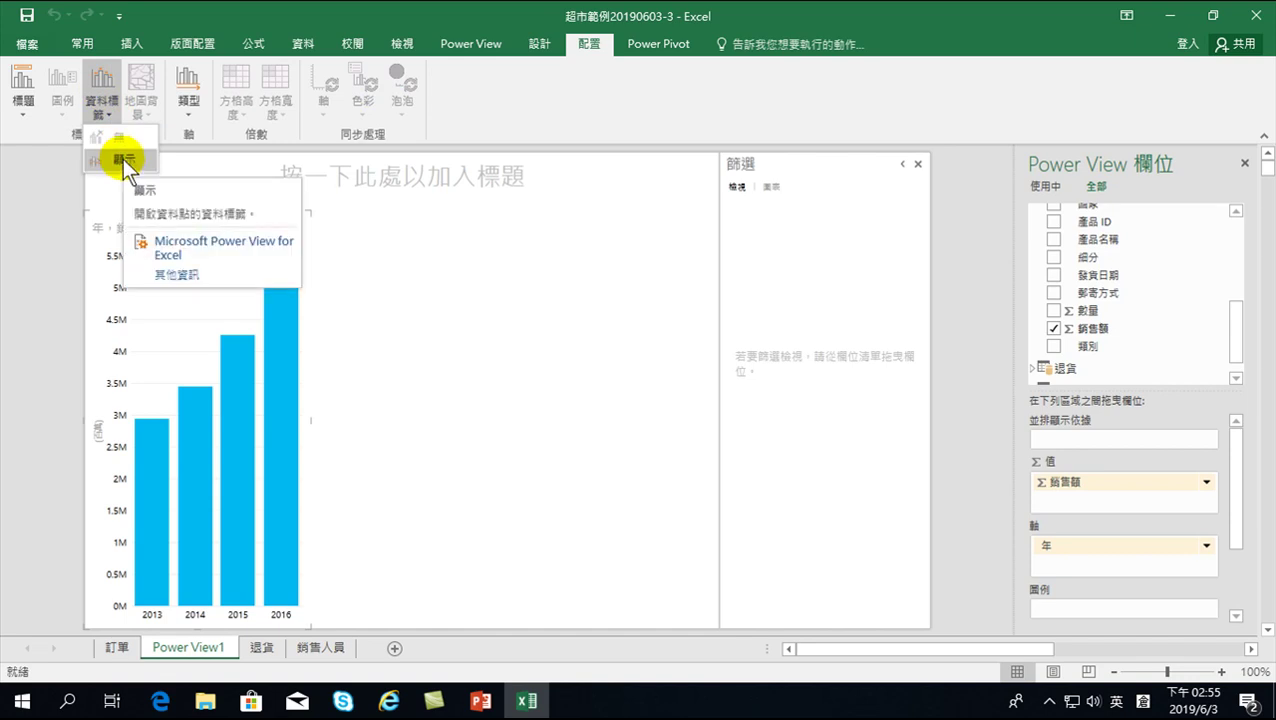
left_click(123, 159)
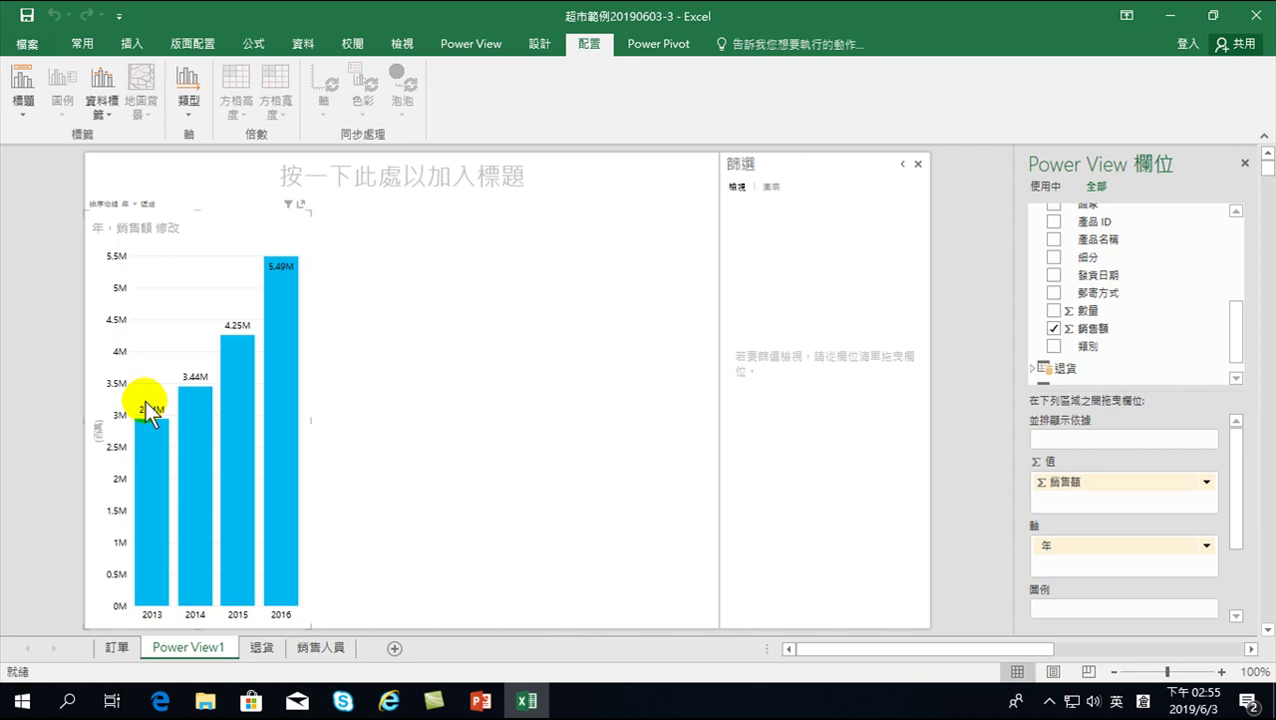
left_click(380, 378)
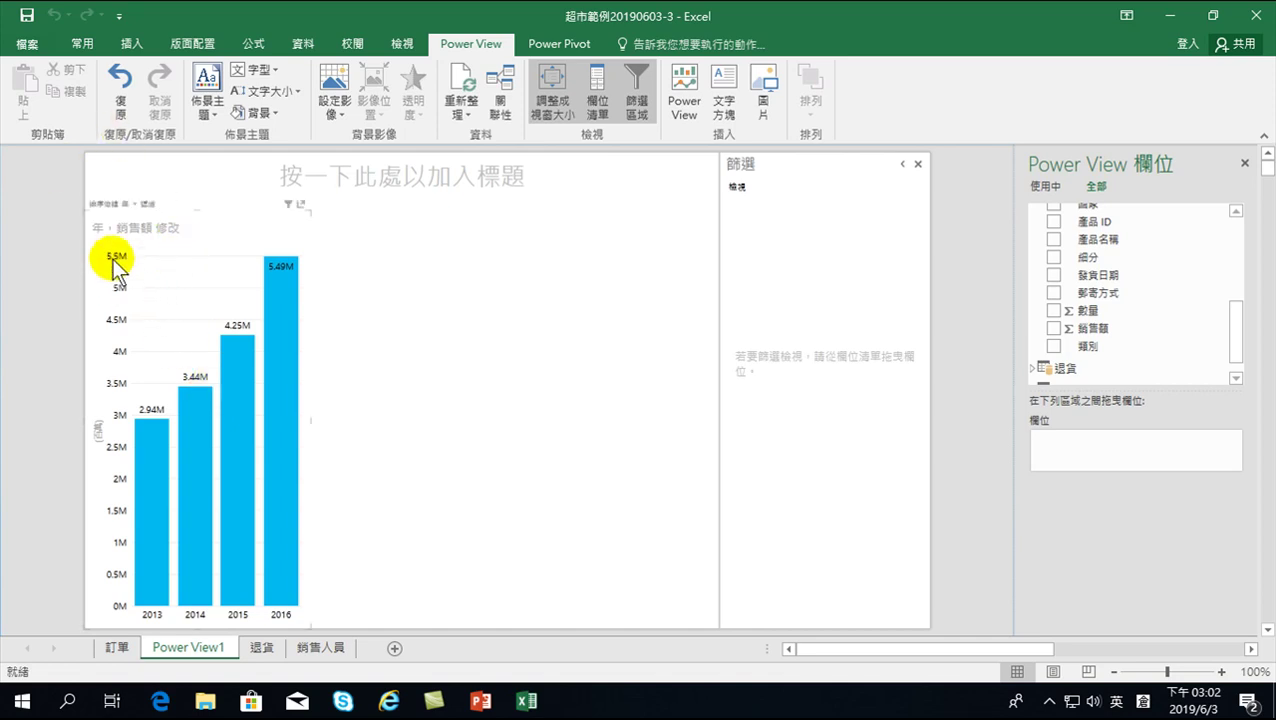
mouse_move(231, 597)
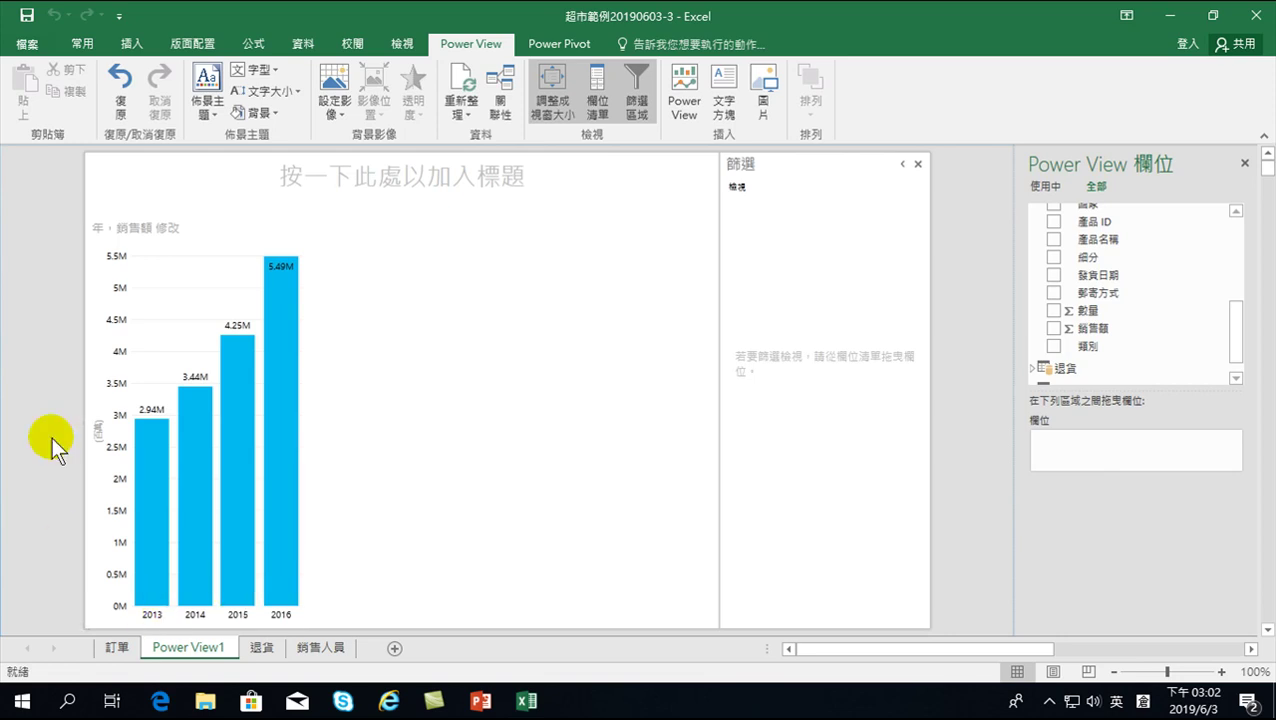
mouse_move(278, 398)
mouse_move(282, 290)
left_click(212, 230)
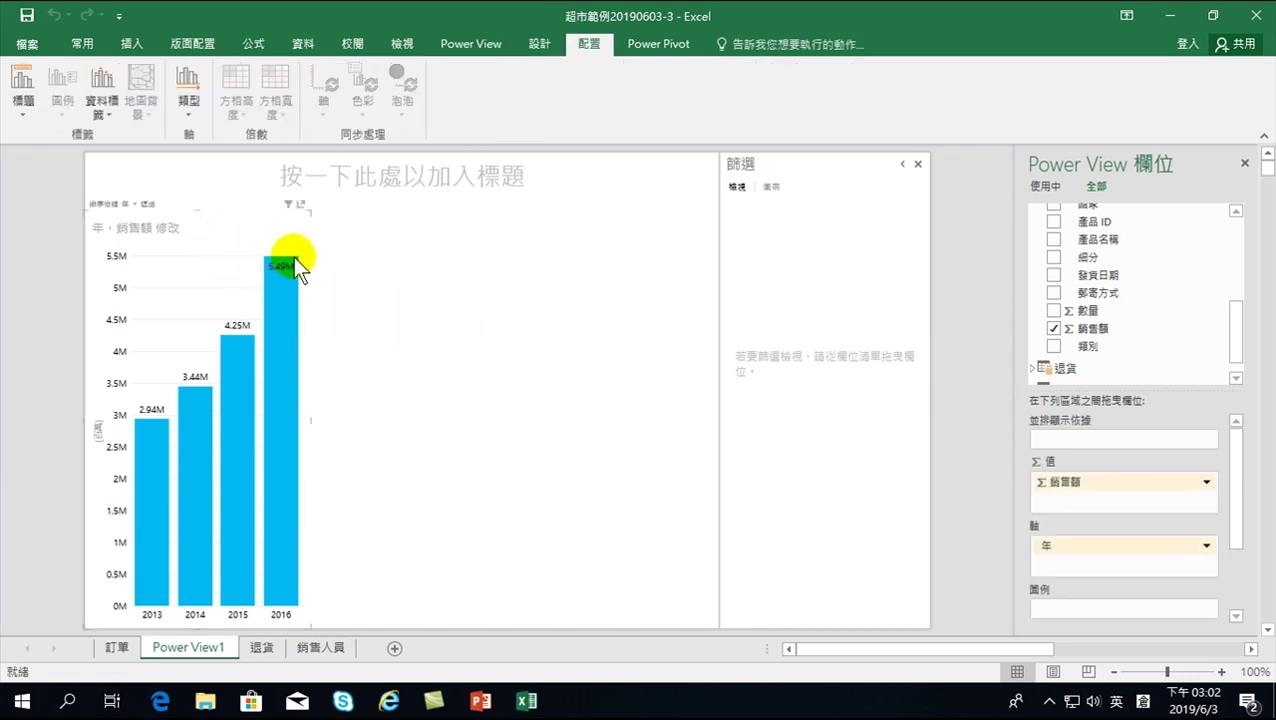
left_click_drag(1085, 346, 1058, 355)
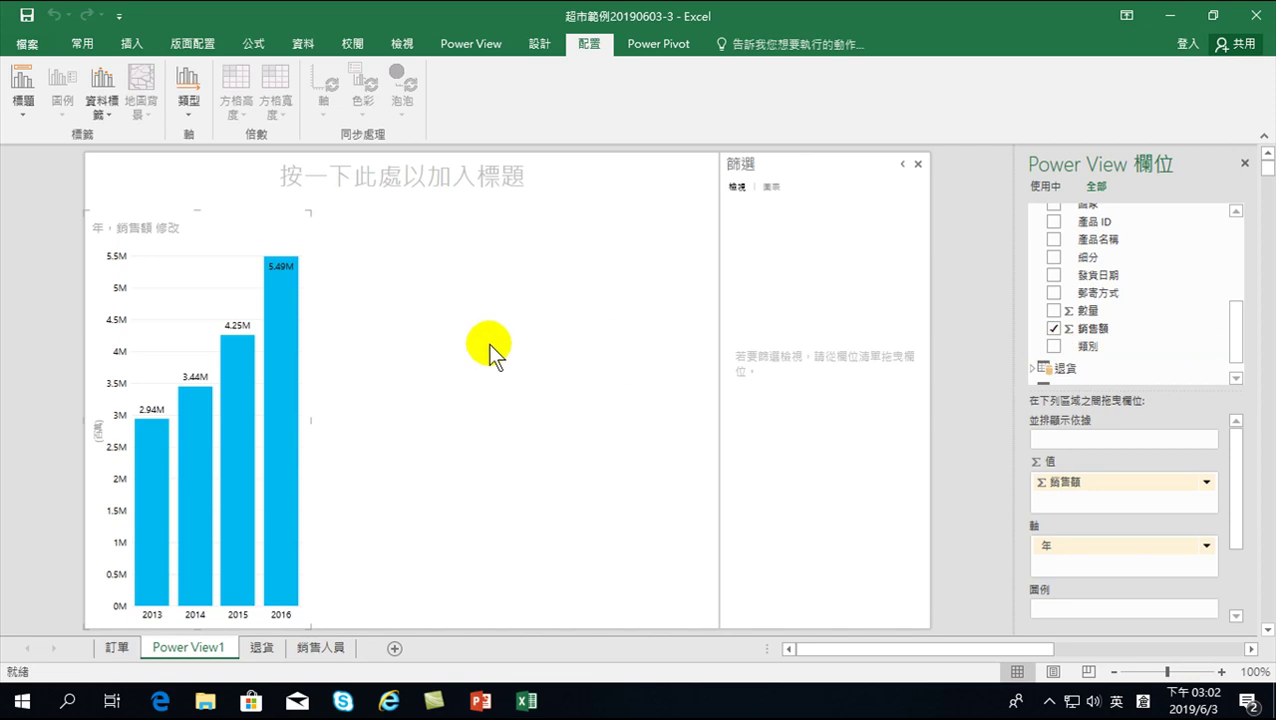
left_click(1053, 346)
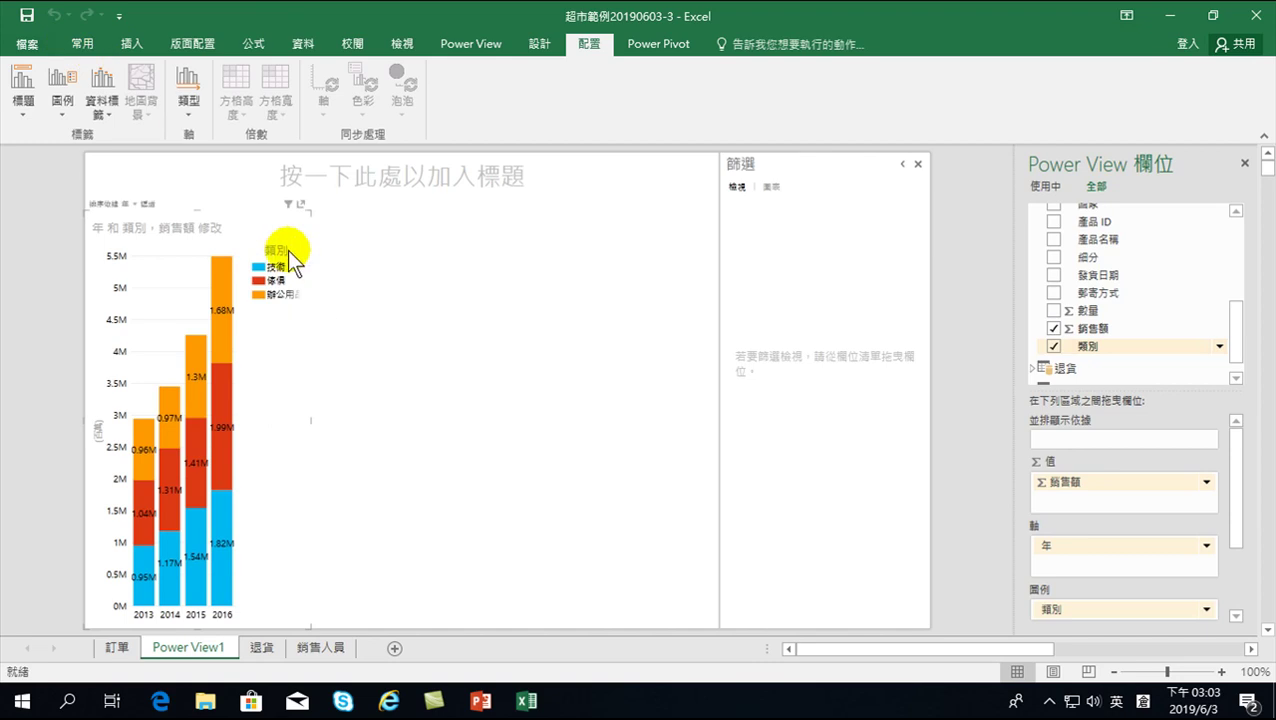
left_click(80, 44)
left_click(393, 324)
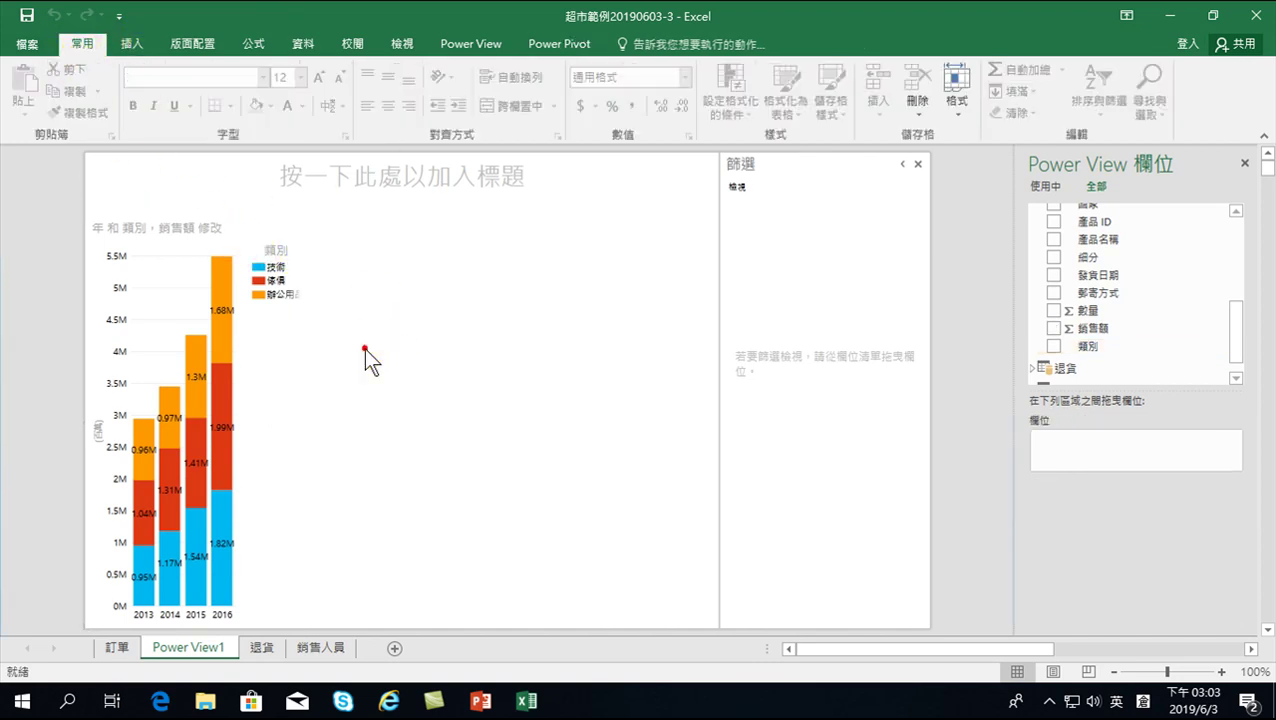
key("ctrl+z")
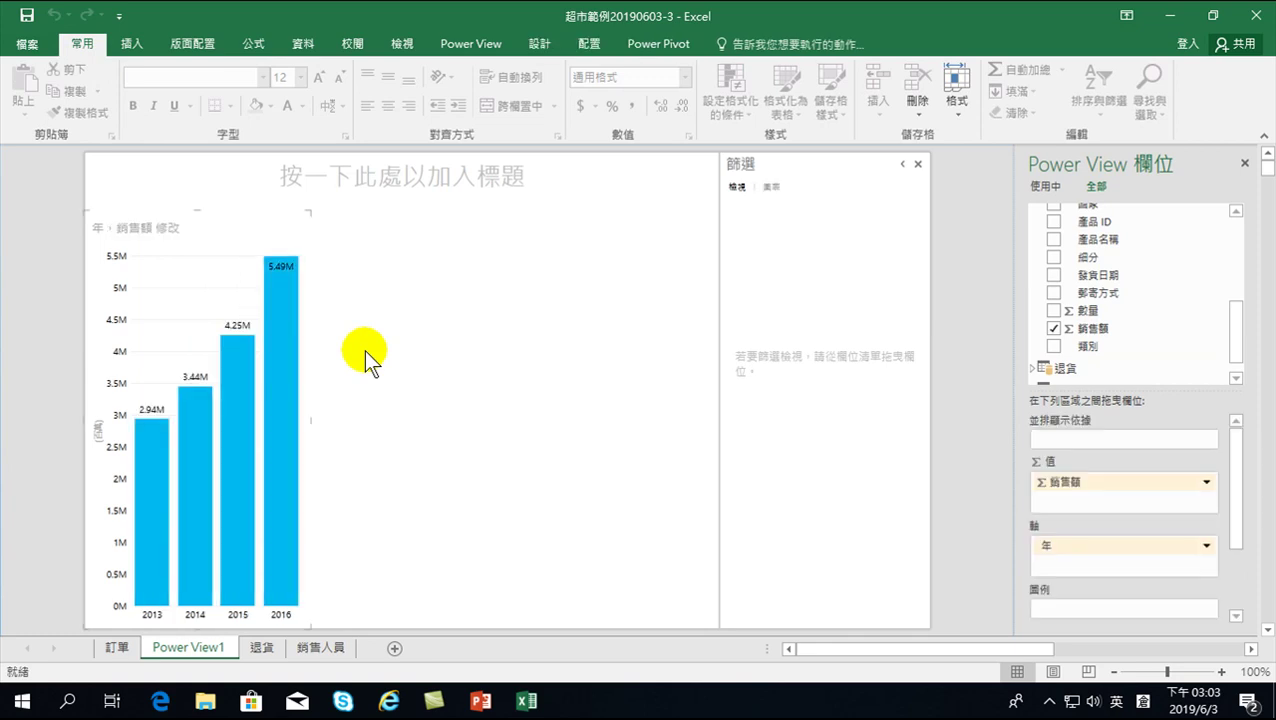
left_click(382, 363)
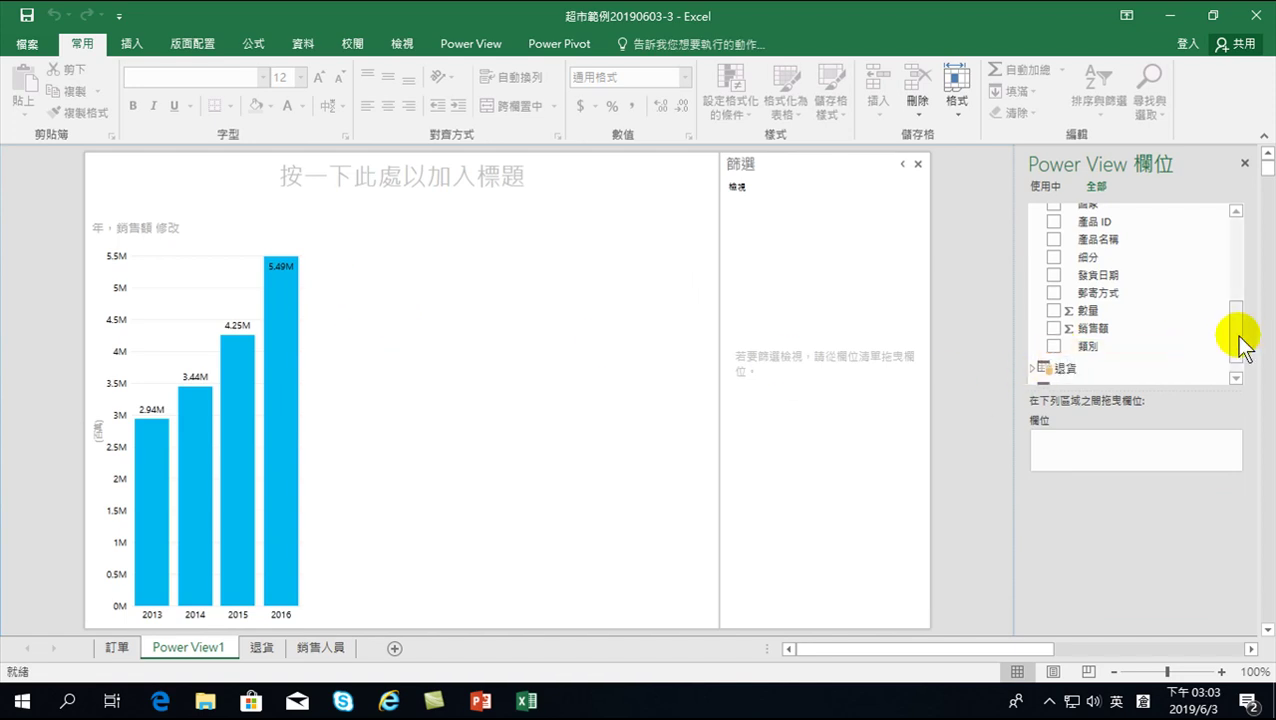
left_click_drag(1238, 326, 1252, 230)
- Add a table of 銷售額 by 類別 (技術, 傢俱, 辦公用品) and enlarge it
left_click(1031, 211)
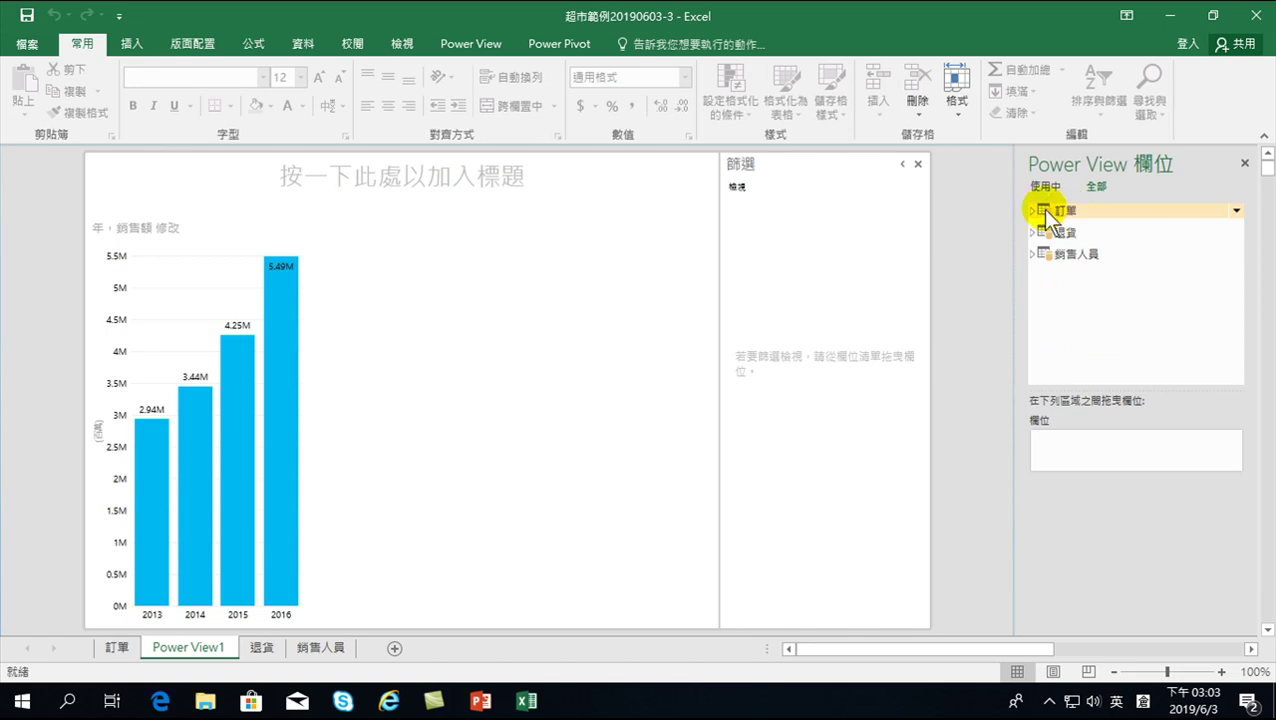
left_click(1033, 211)
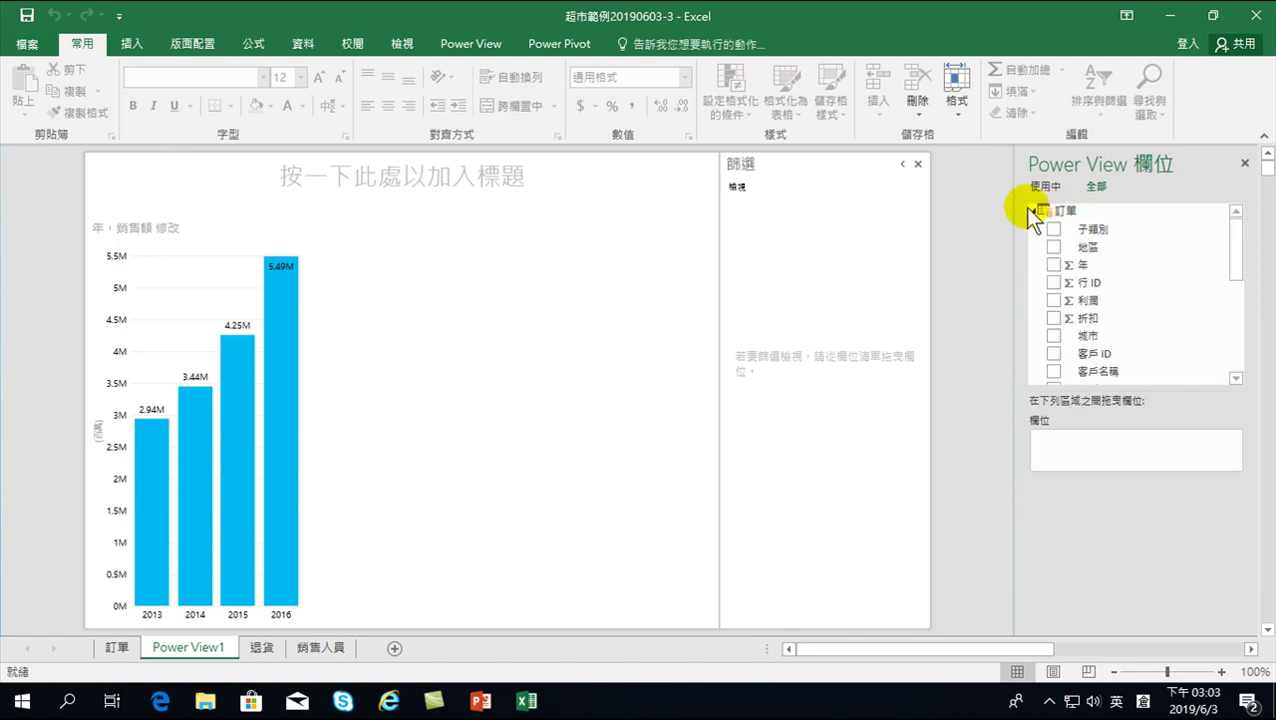
scroll(1085, 311, "down", 3)
scroll(1080, 318, "down", 3)
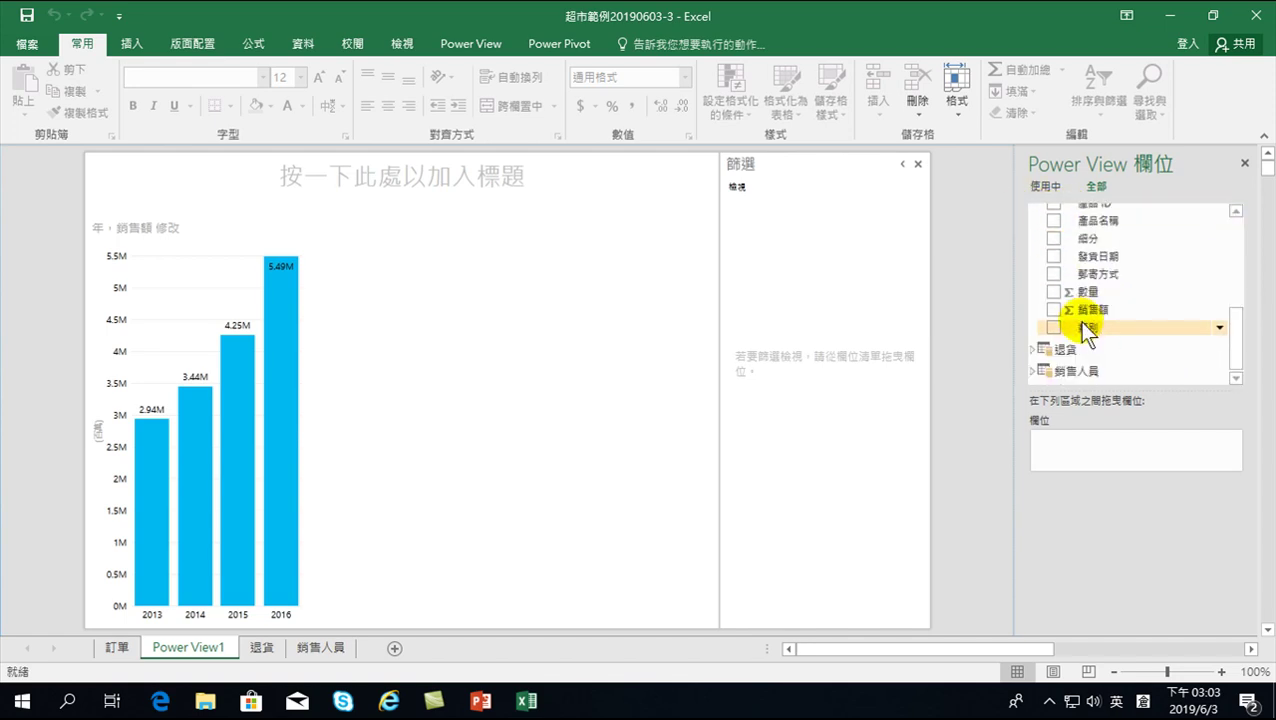
left_click(1054, 327)
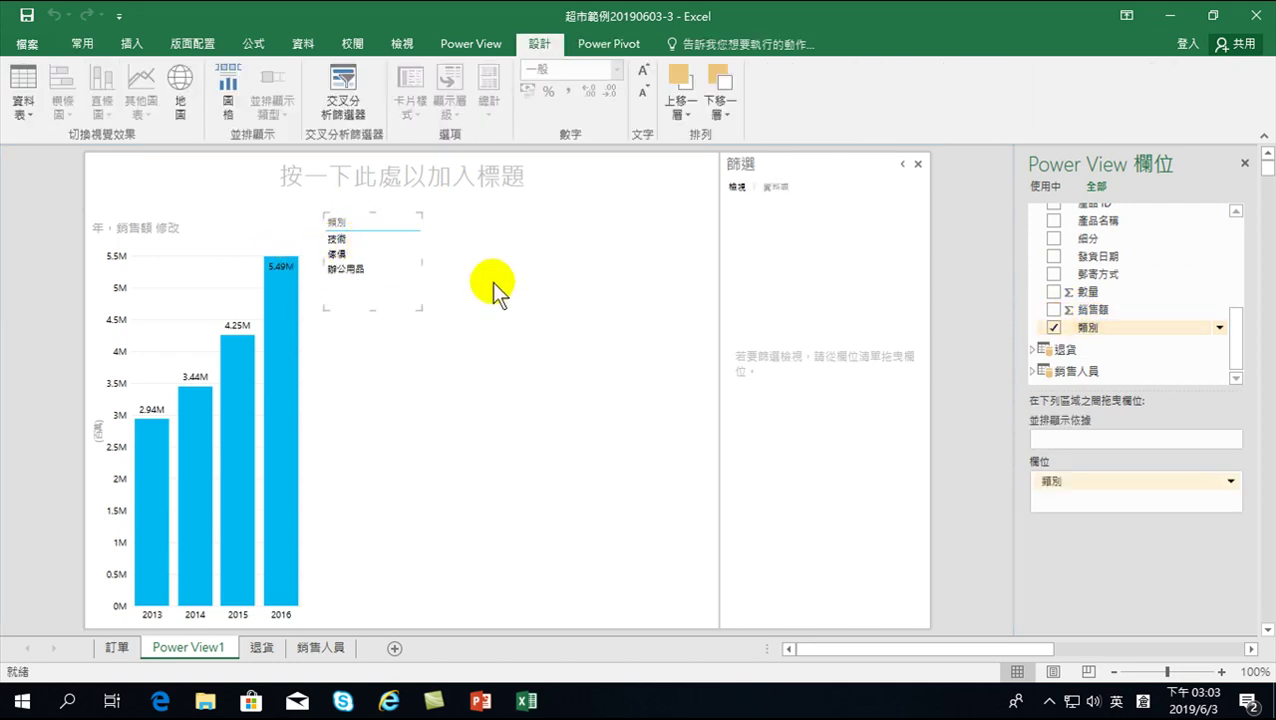
left_click(1053, 309)
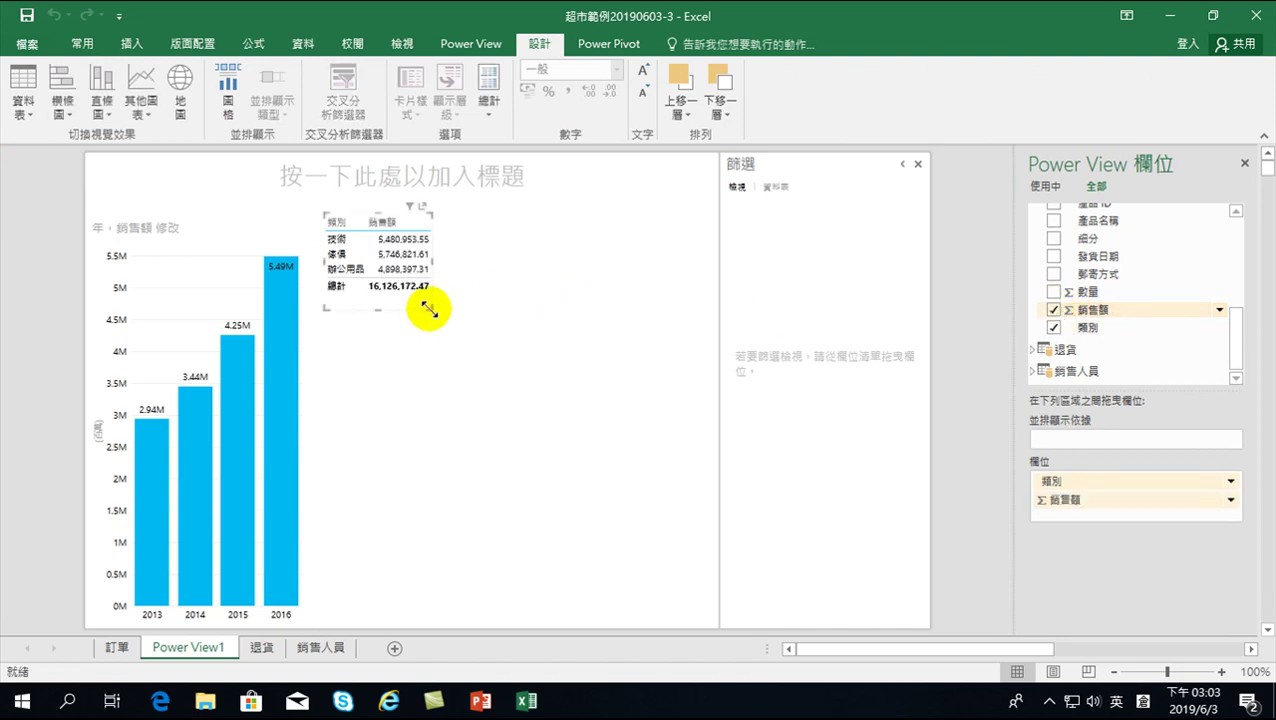
mouse_move(429, 309)
left_mouse_down()
mouse_move(450, 557)
mouse_move(460, 394)
mouse_move(448, 398)
mouse_move(462, 397)
left_mouse_up()
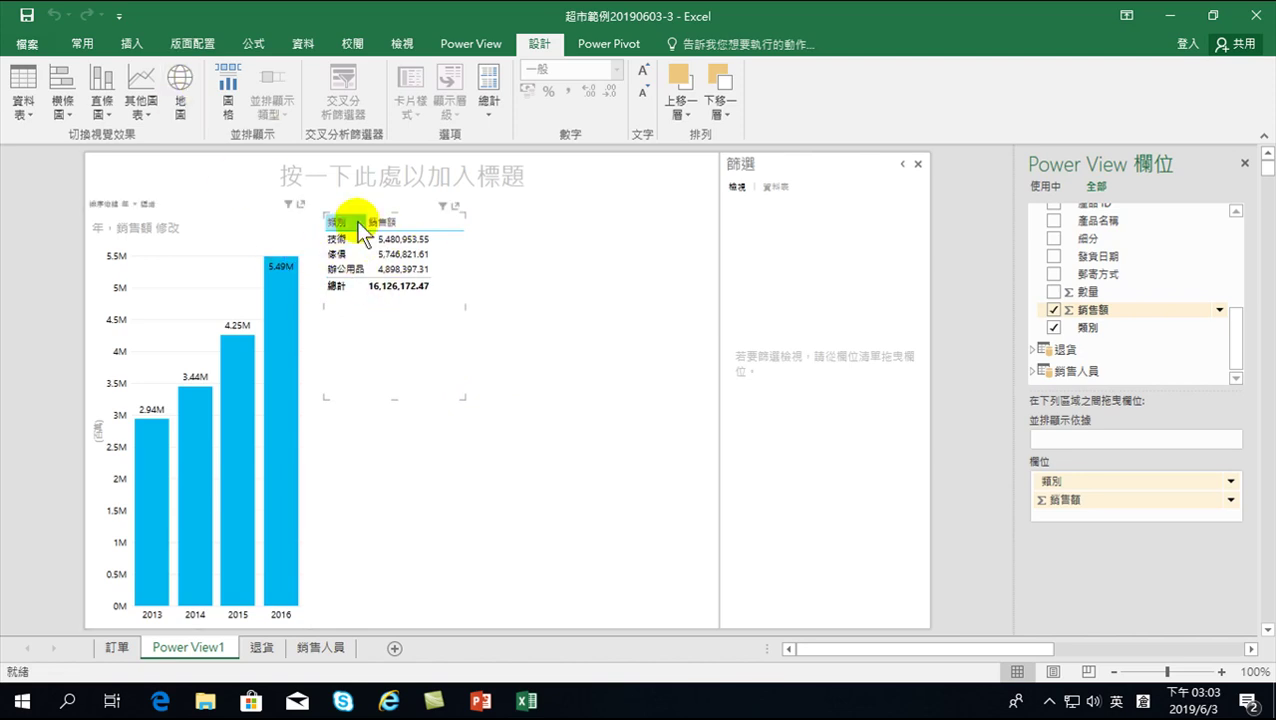
- Convert the category table into a bar chart and enlarge it
left_click(63, 86)
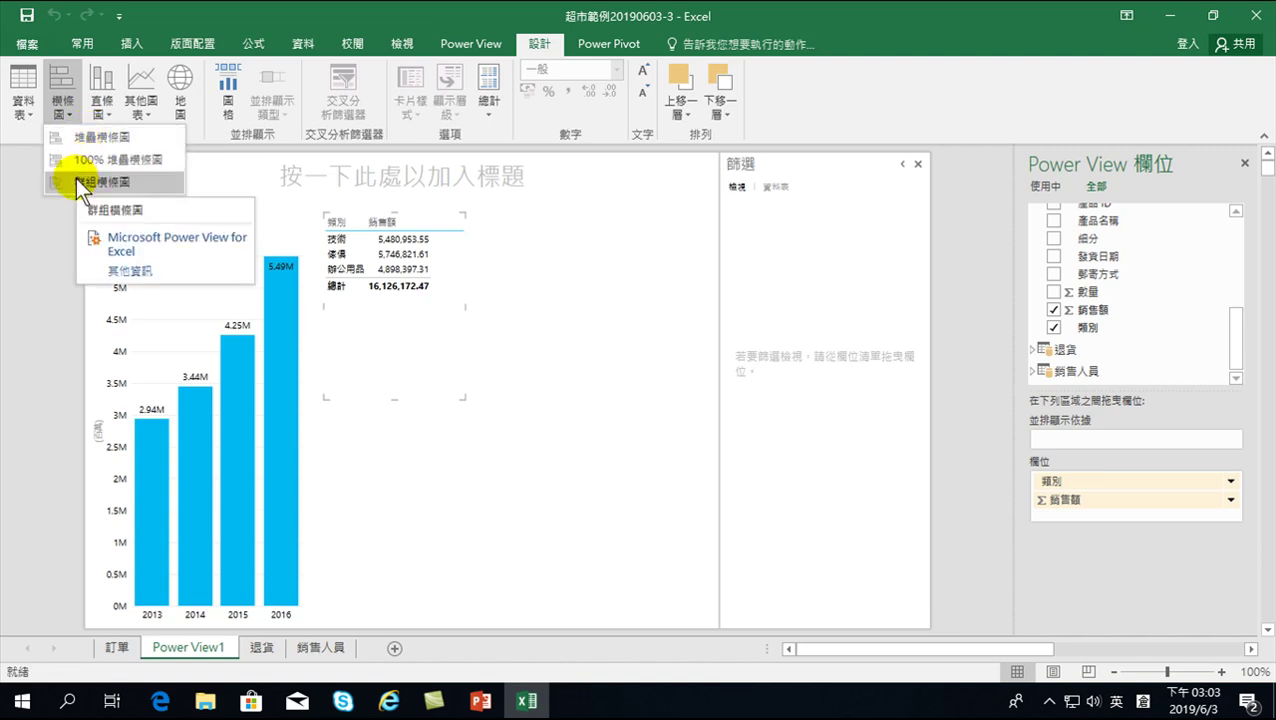
left_click(86, 138)
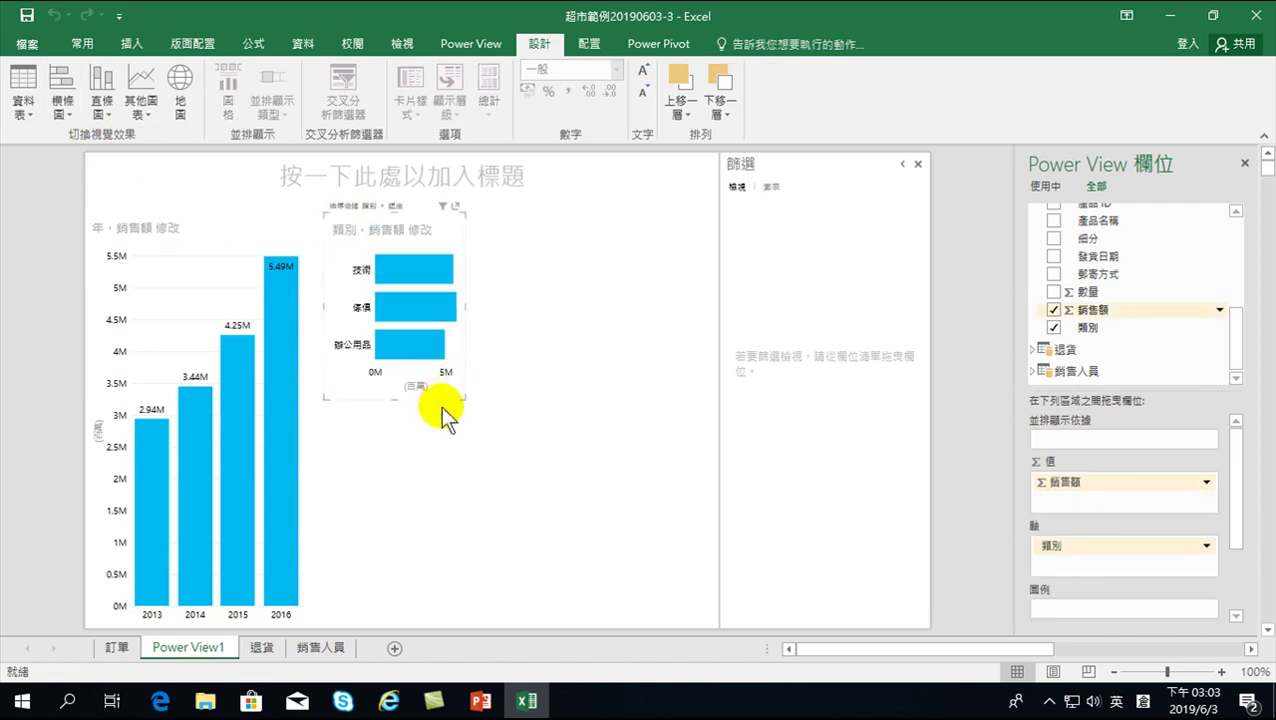
left_click_drag(463, 399, 520, 636)
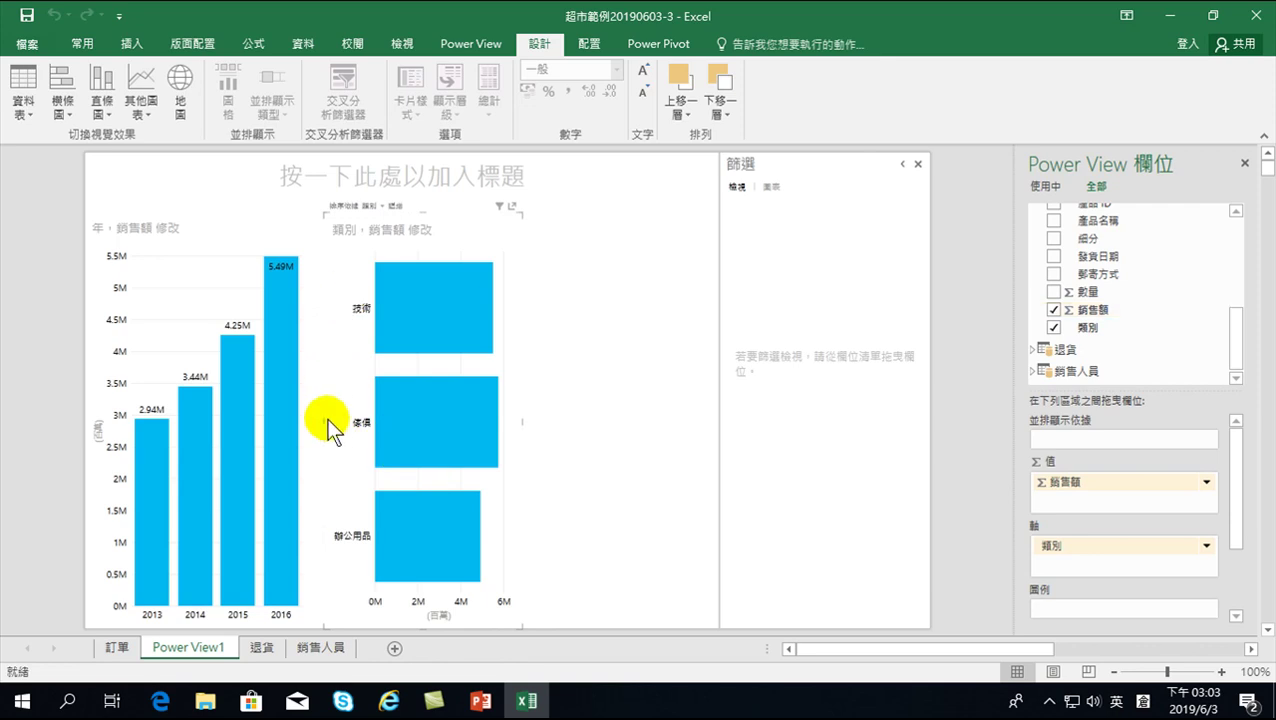
left_click_drag(325, 421, 302, 420)
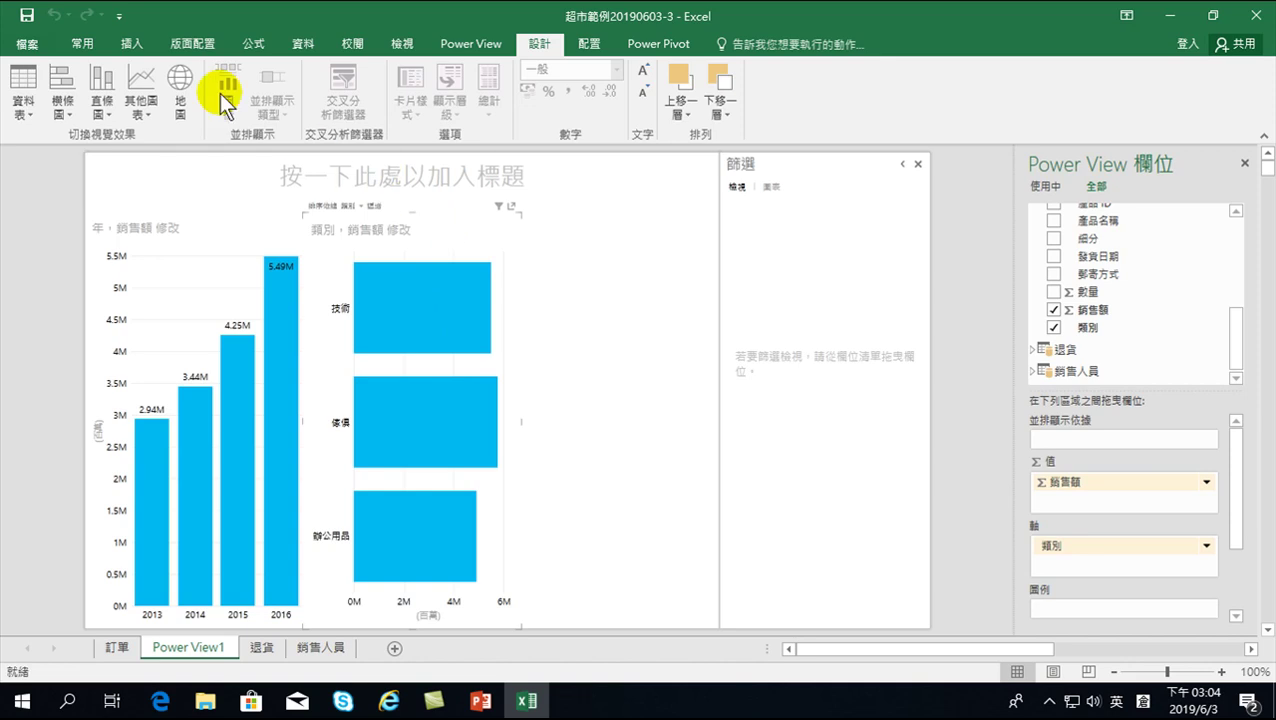
- Show data labels on the category bars: 5.48M, 5.75M and 4.9M
left_click(468, 312)
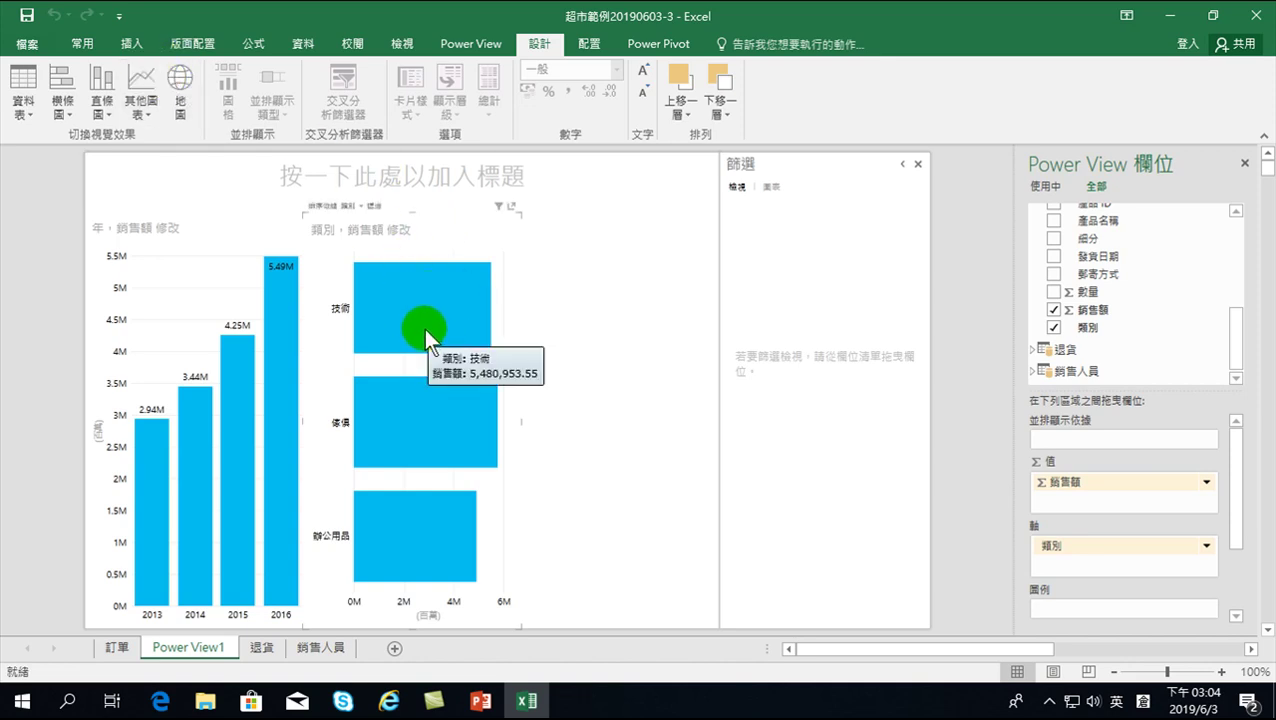
left_click(591, 46)
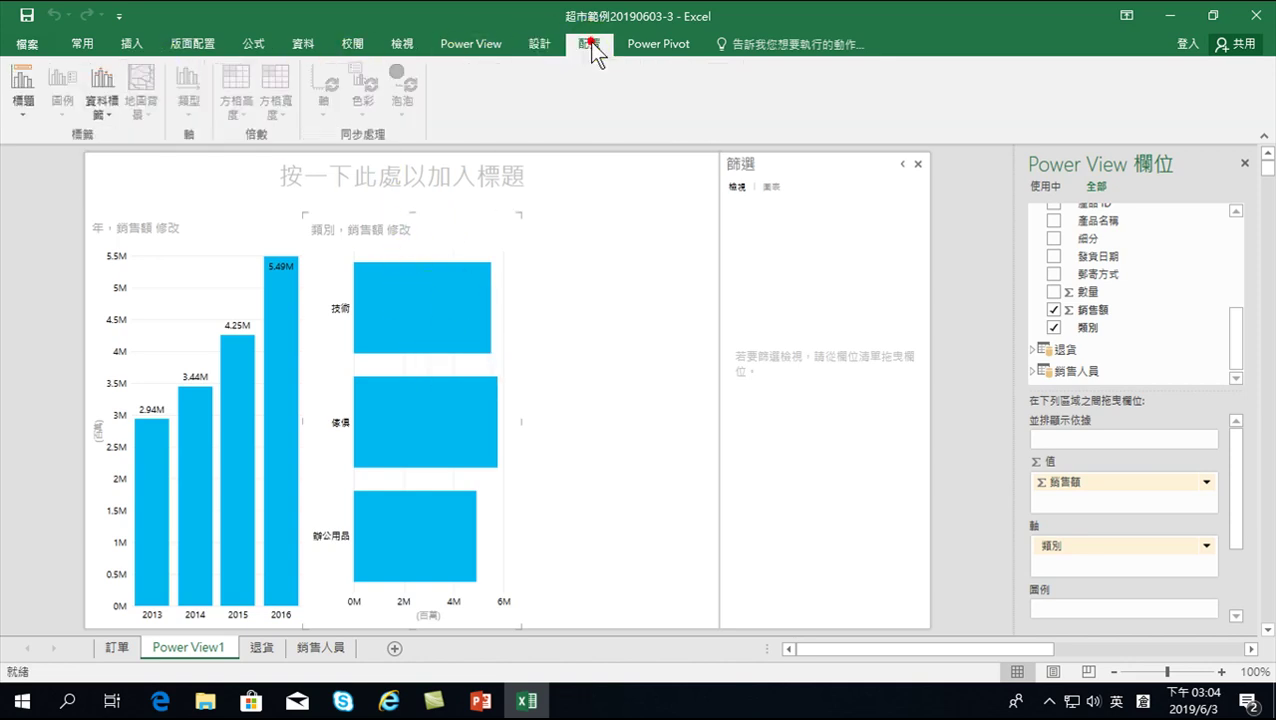
left_click(101, 90)
left_click(127, 159)
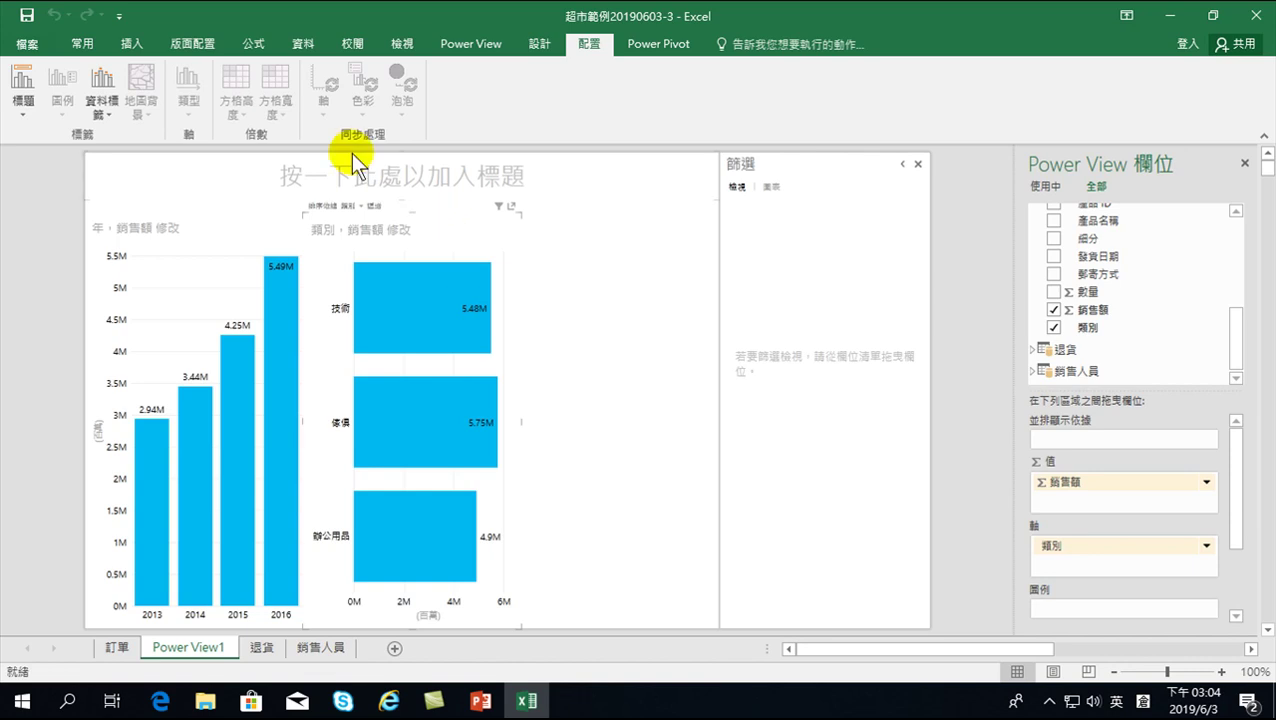
- Change the category sales chart to a stacked column chart
left_click(540, 45)
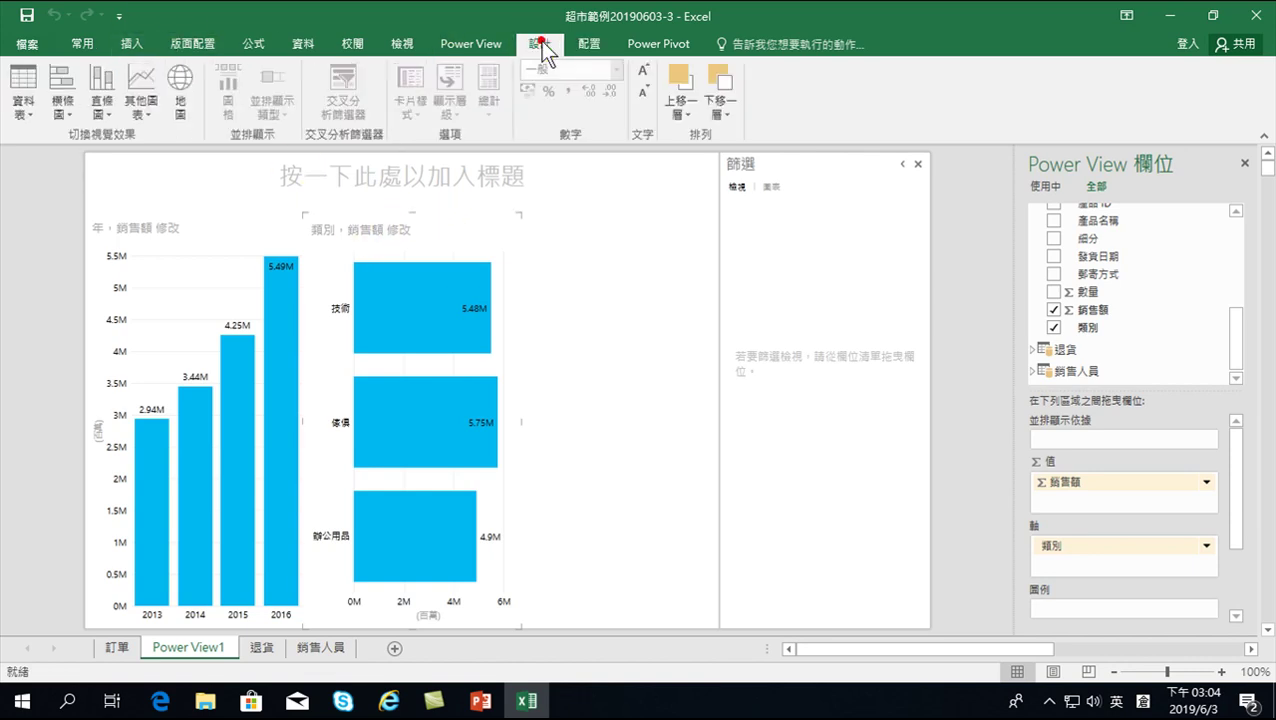
left_click(103, 107)
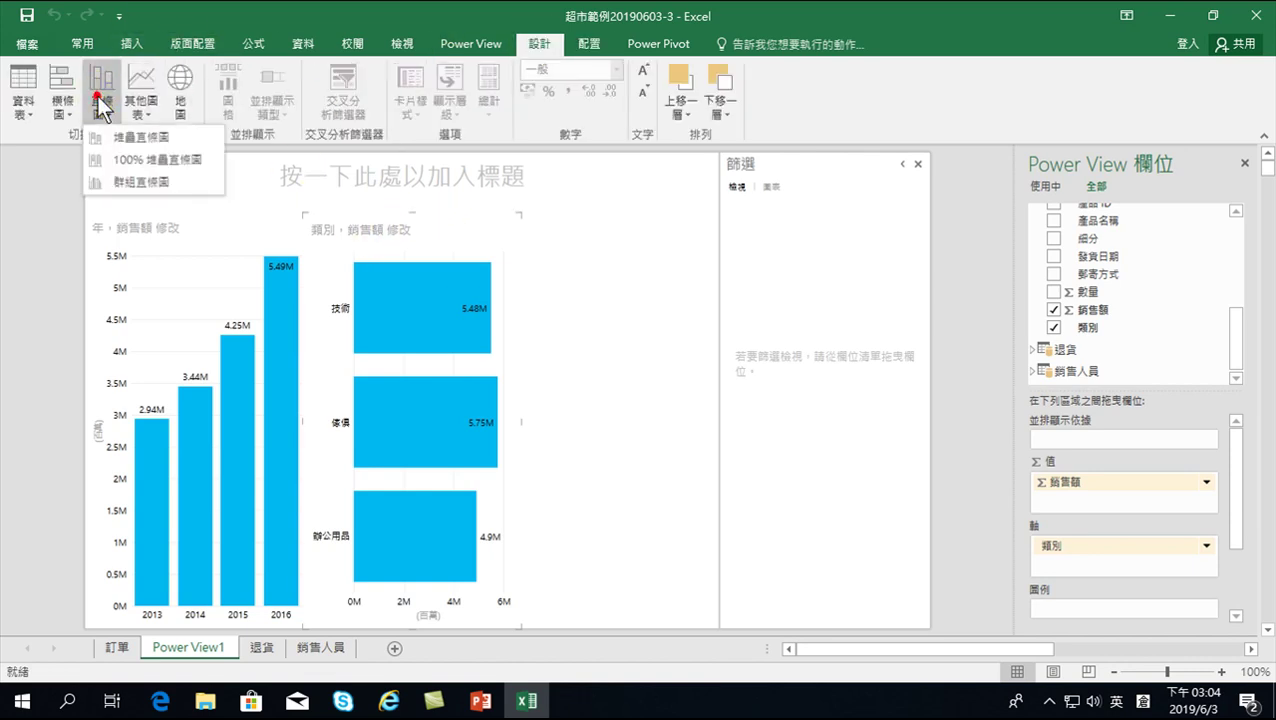
left_click(136, 136)
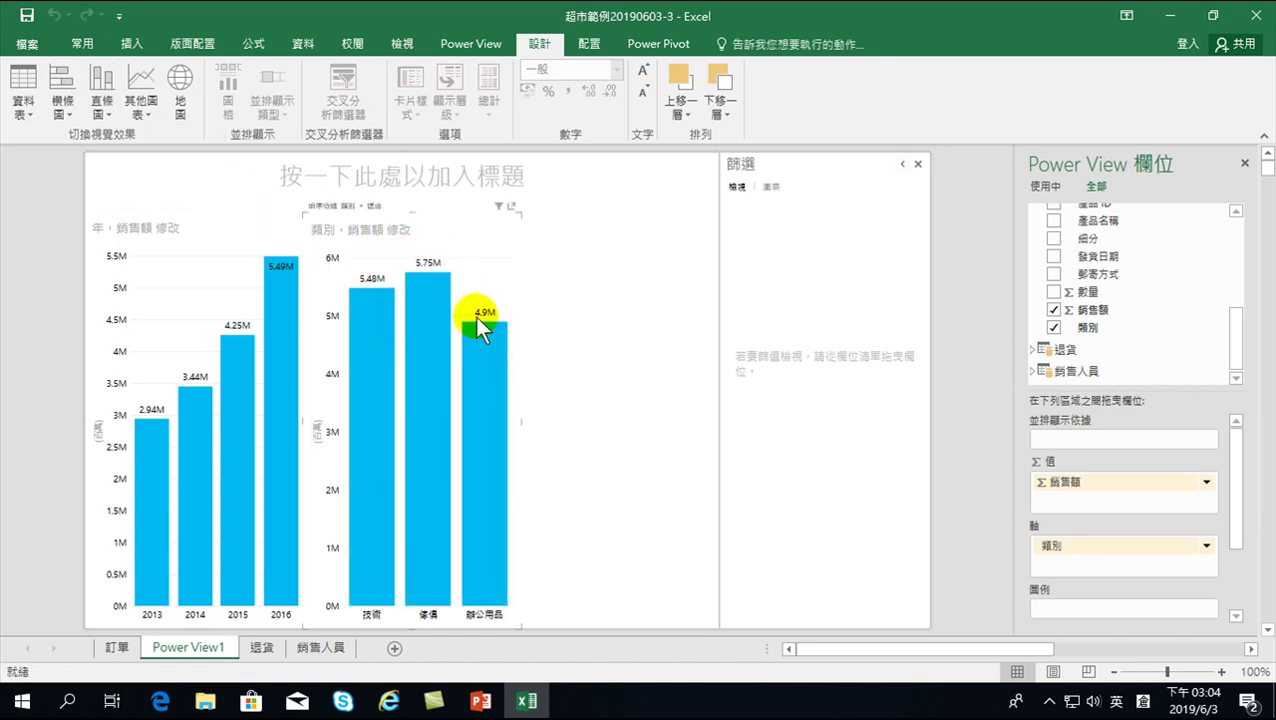
- Read the column values 5.48M, 5.75M and 4.9M, then select the yearly and category charts
mouse_move(282, 530)
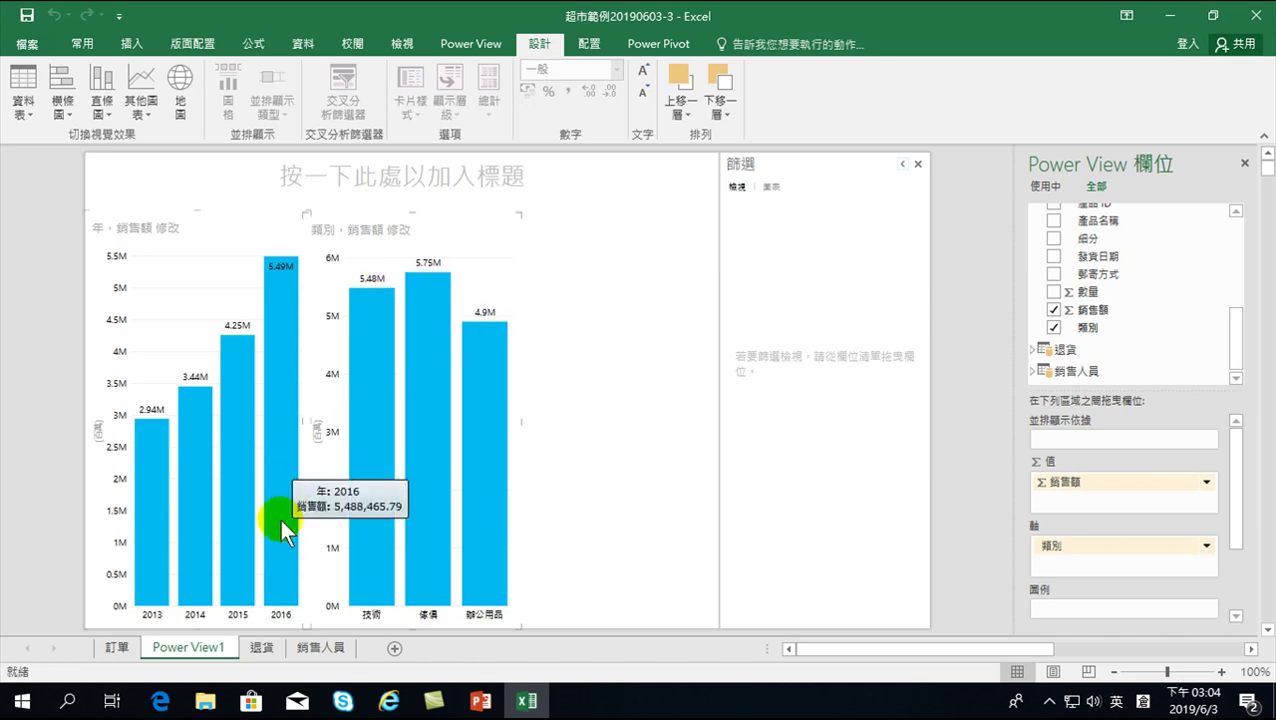
mouse_move(230, 468)
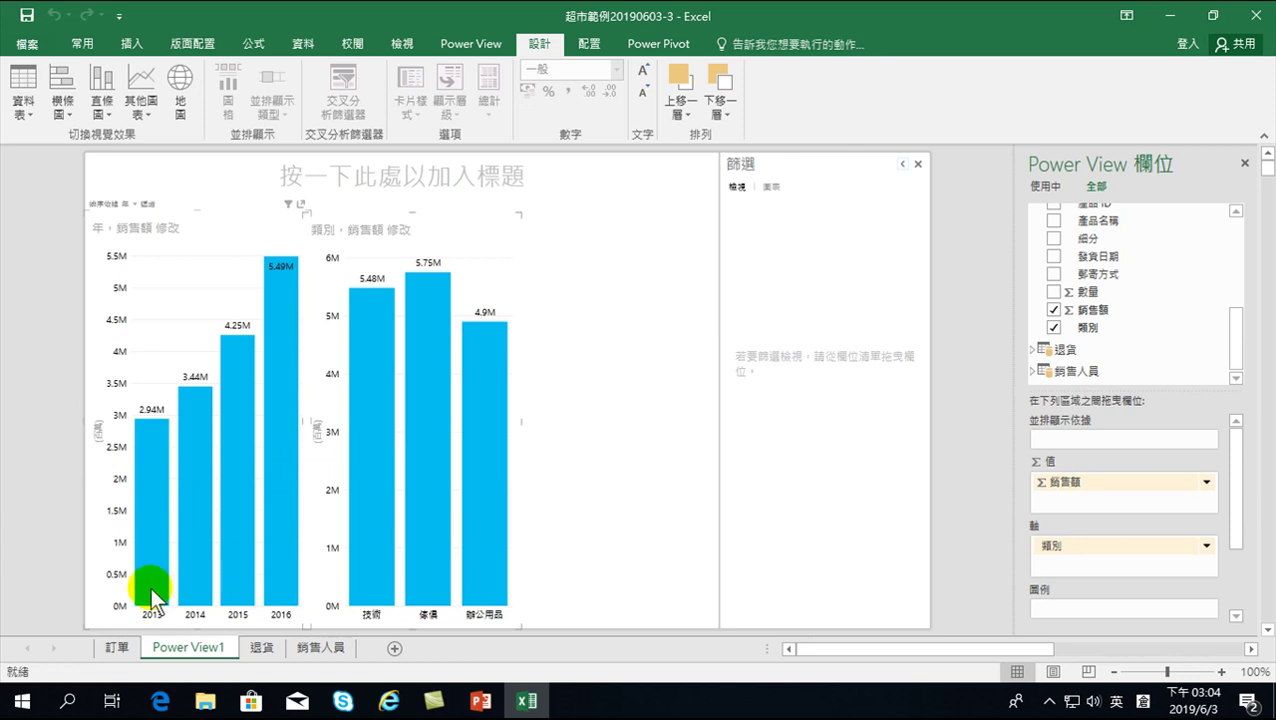
mouse_move(220, 608)
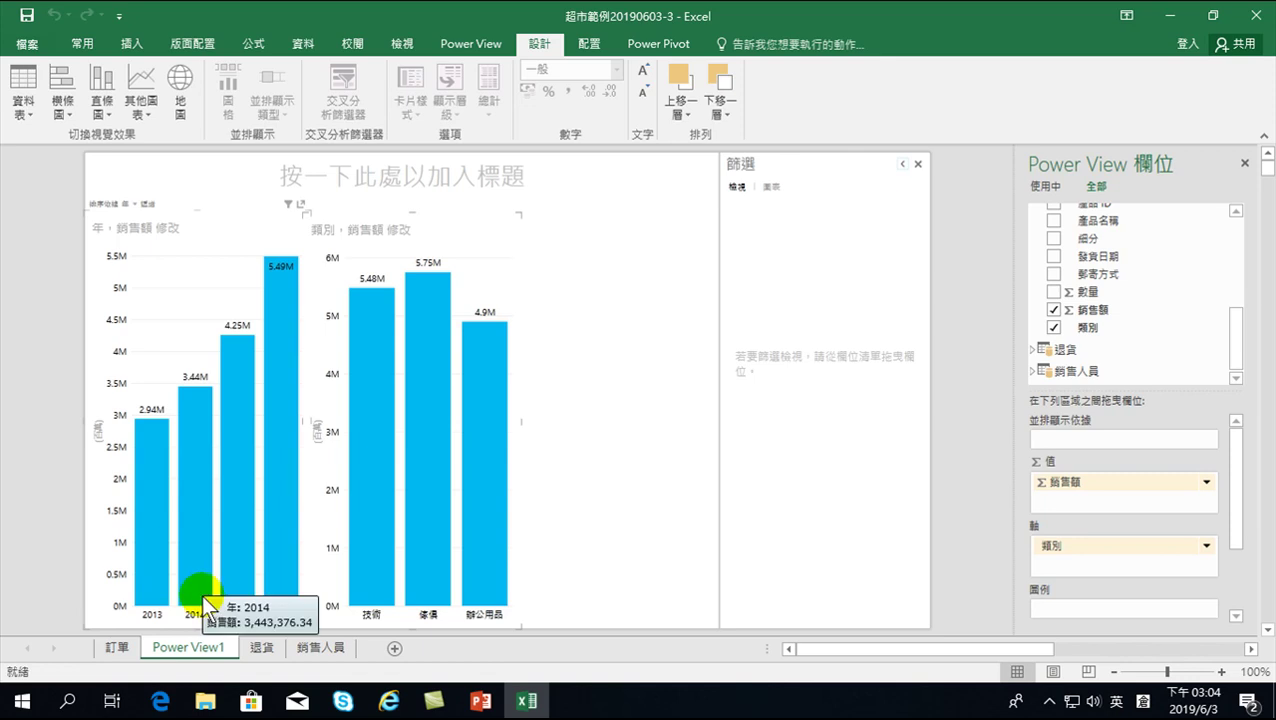
left_click(151, 614)
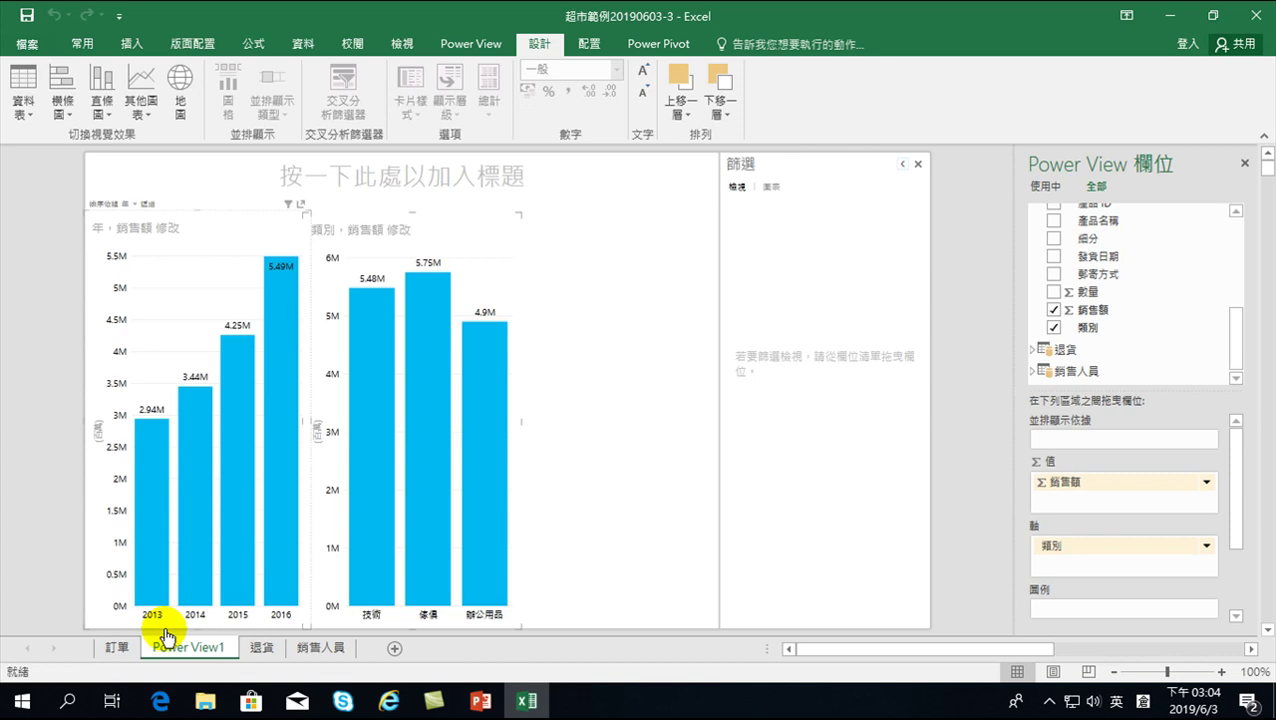
left_click(421, 606)
mouse_move(496, 598)
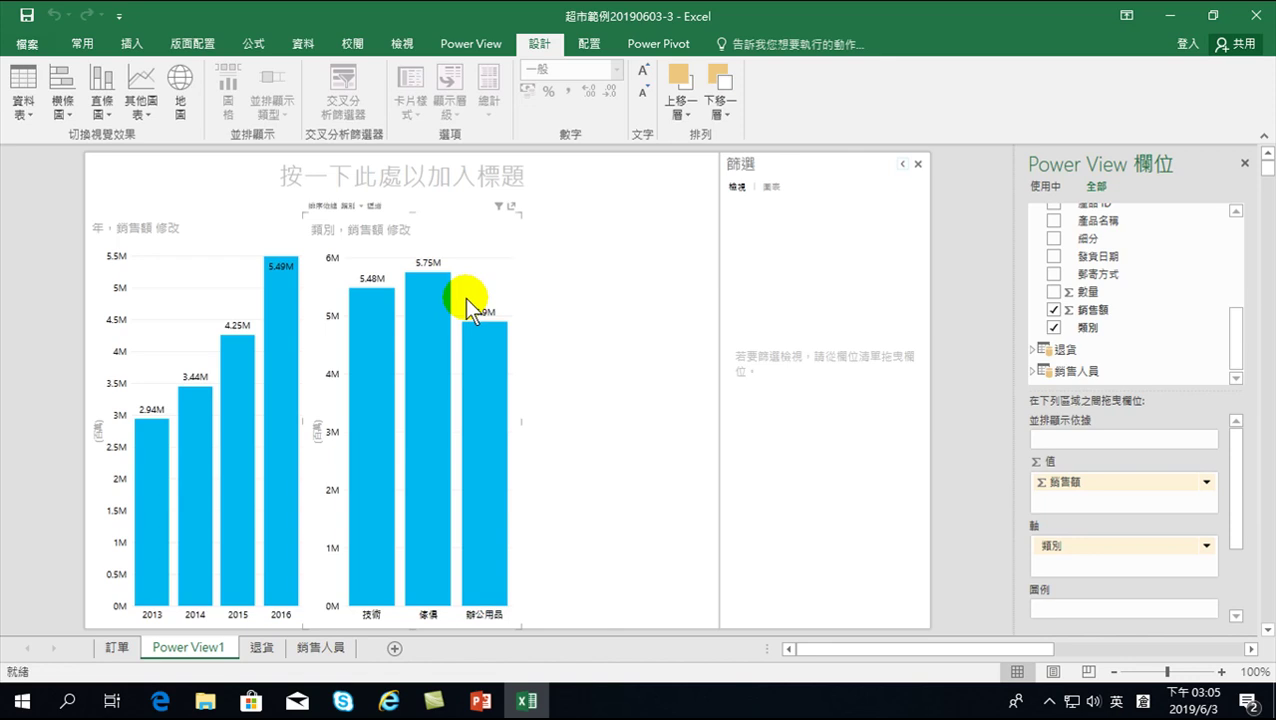
- Sort the category columns by 銷售額 descending: 傢俱 5.75M, 技術 5.48M, 辦公用品 4.9M
left_click(360, 205)
left_click(349, 230)
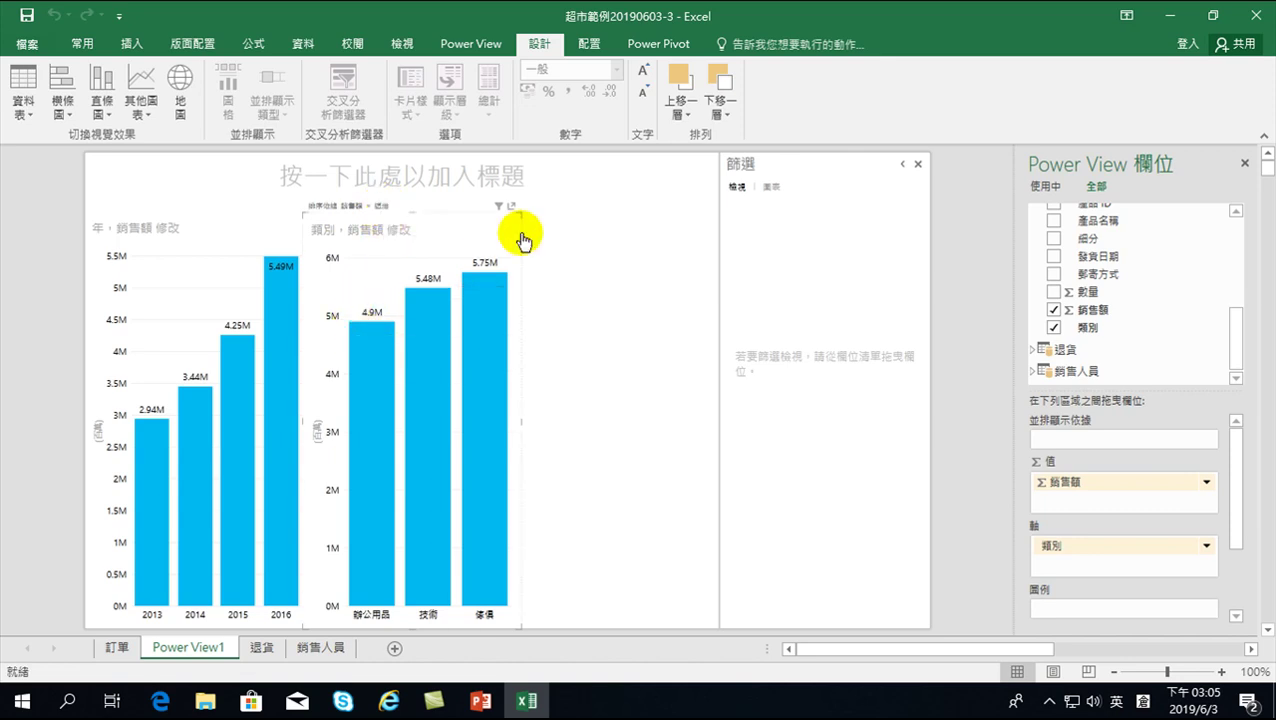
left_click(382, 207)
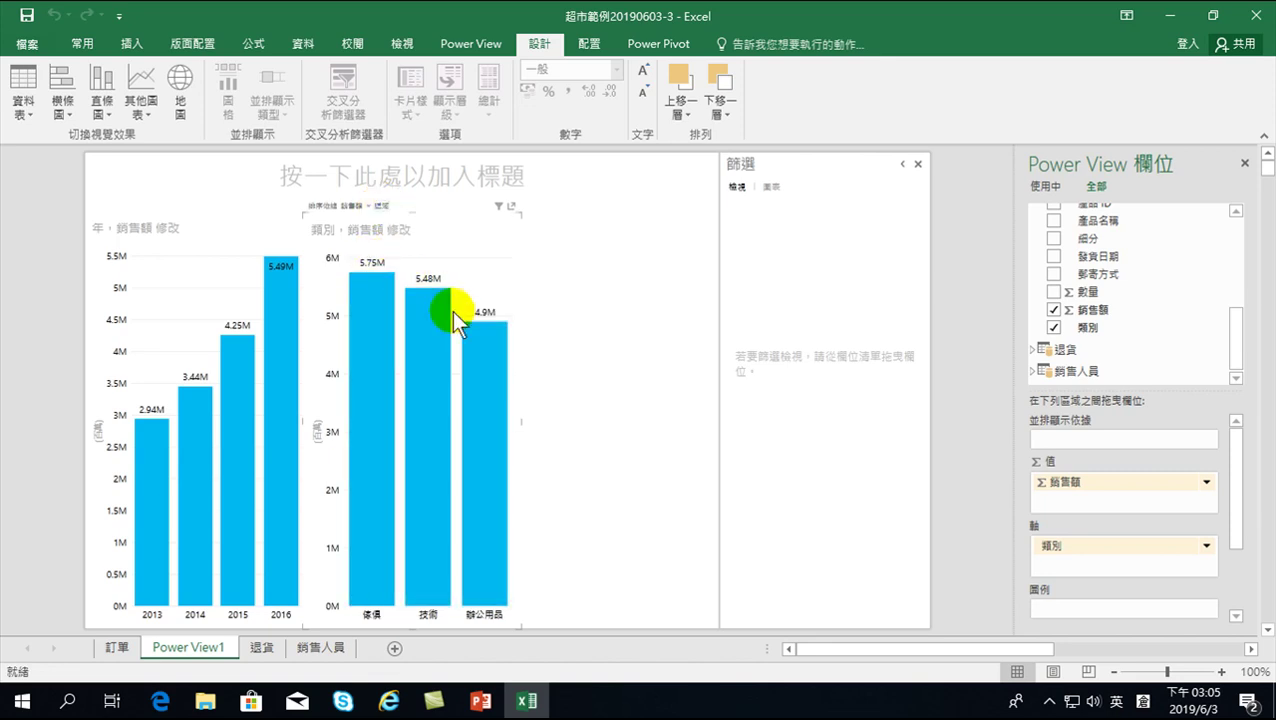
mouse_move(497, 342)
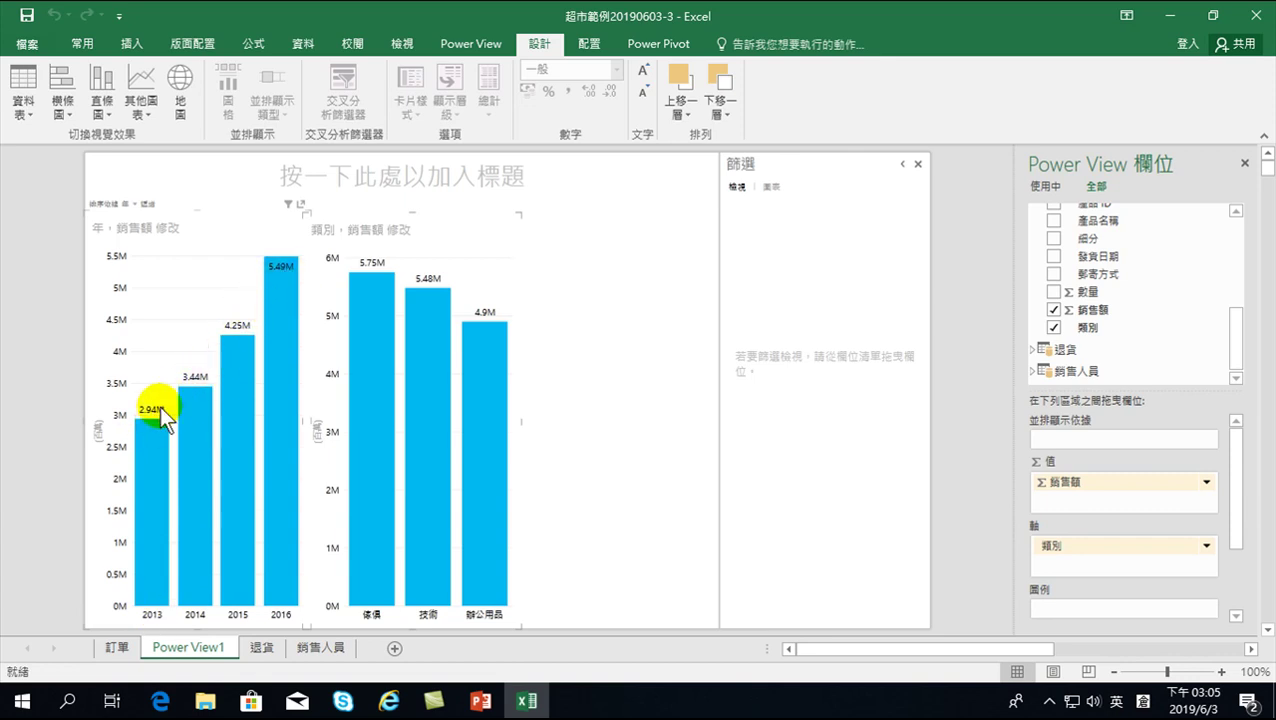
left_click(243, 352)
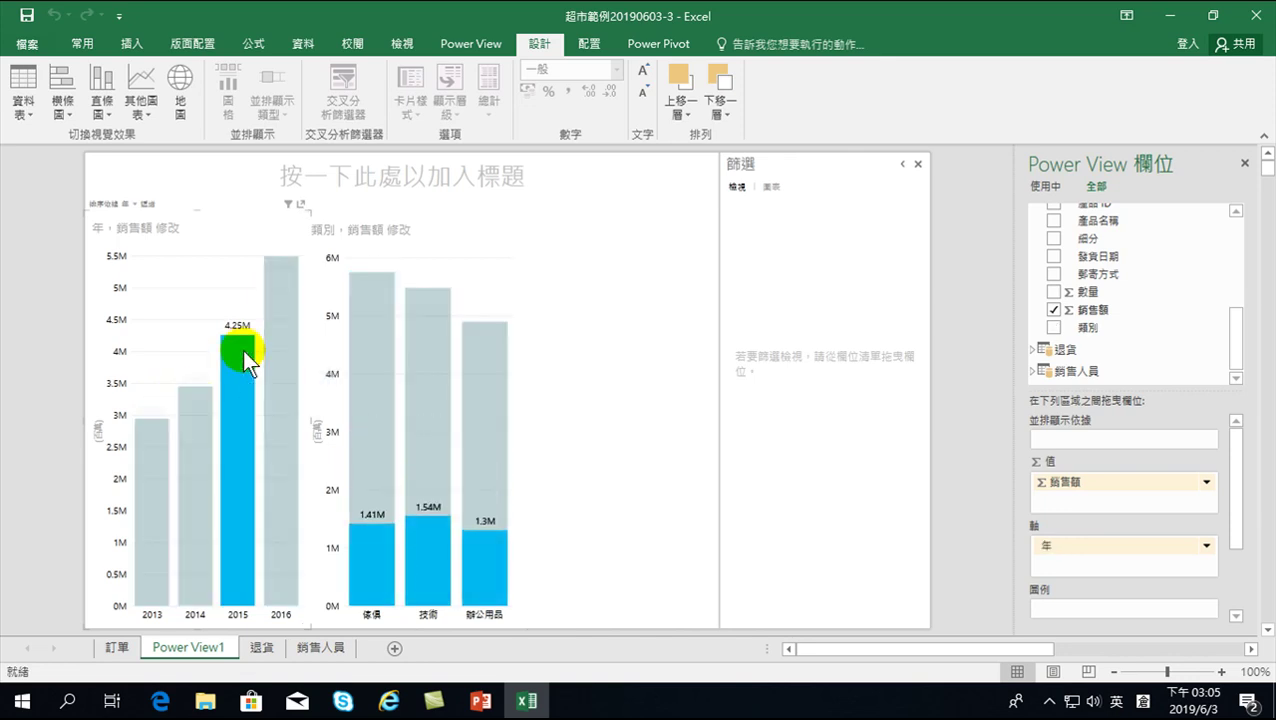
mouse_move(414, 554)
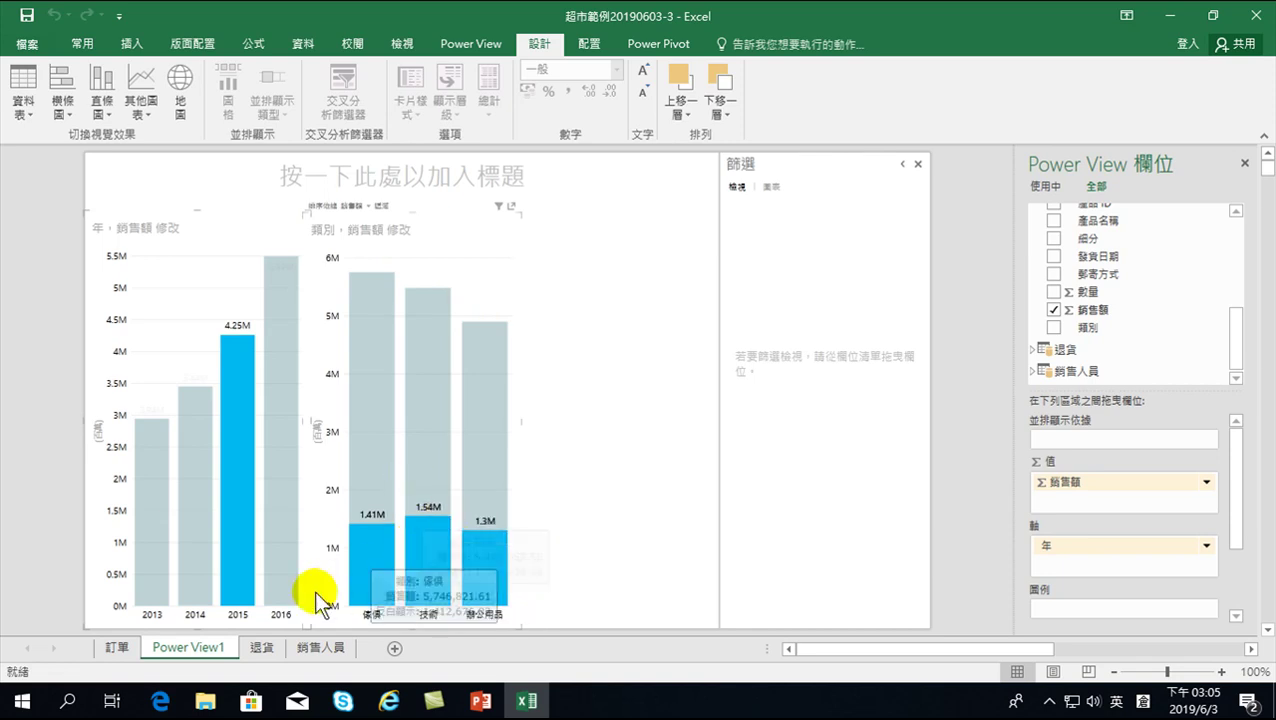
left_click(284, 387)
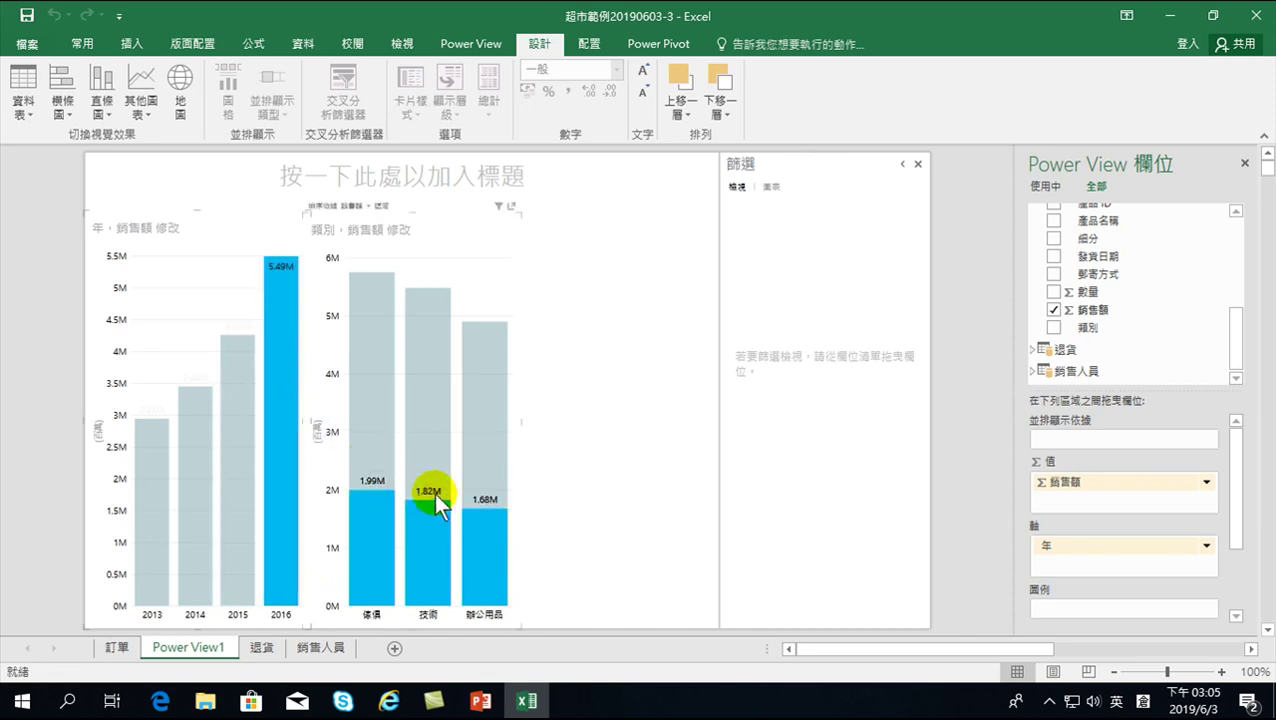
mouse_move(380, 600)
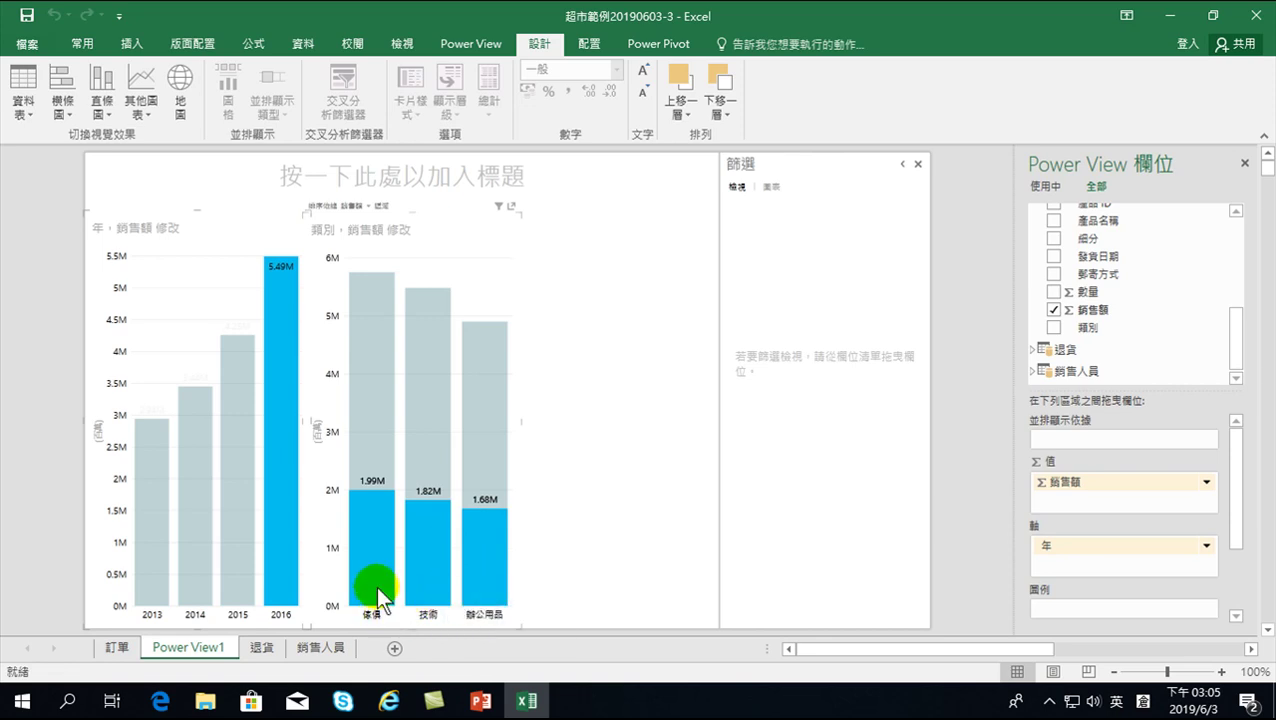
left_click(232, 401)
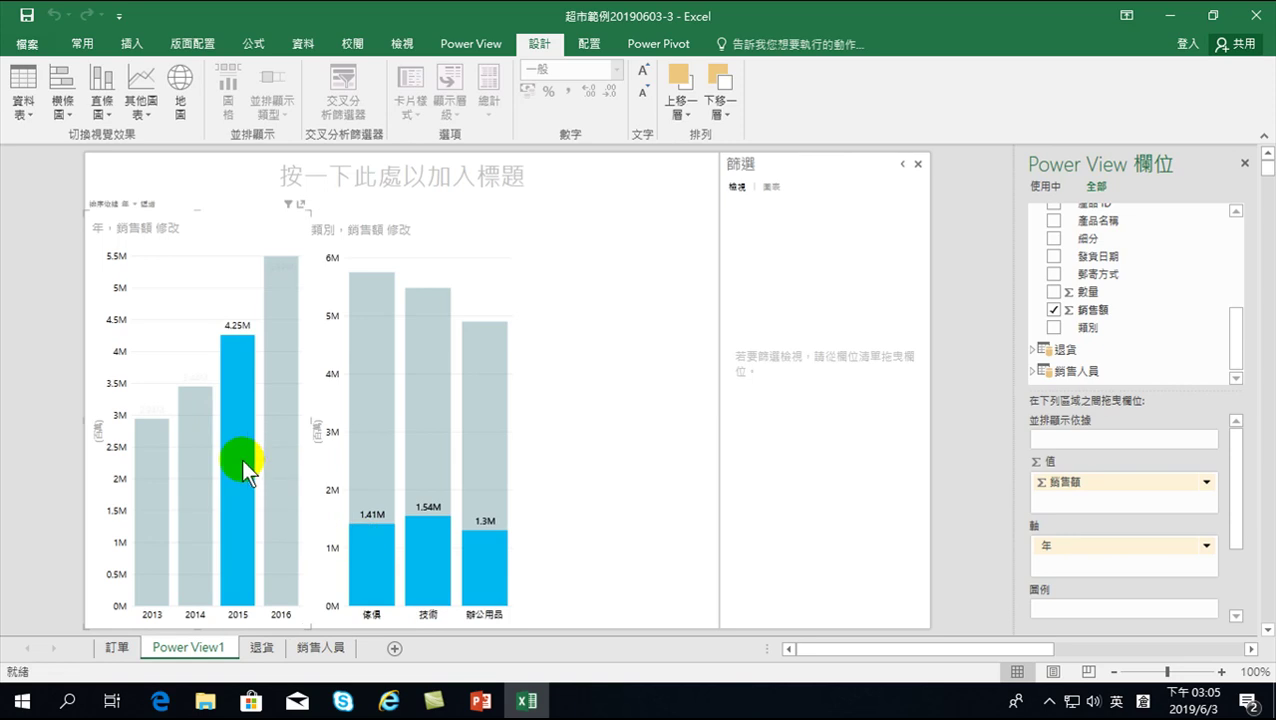
mouse_move(435, 569)
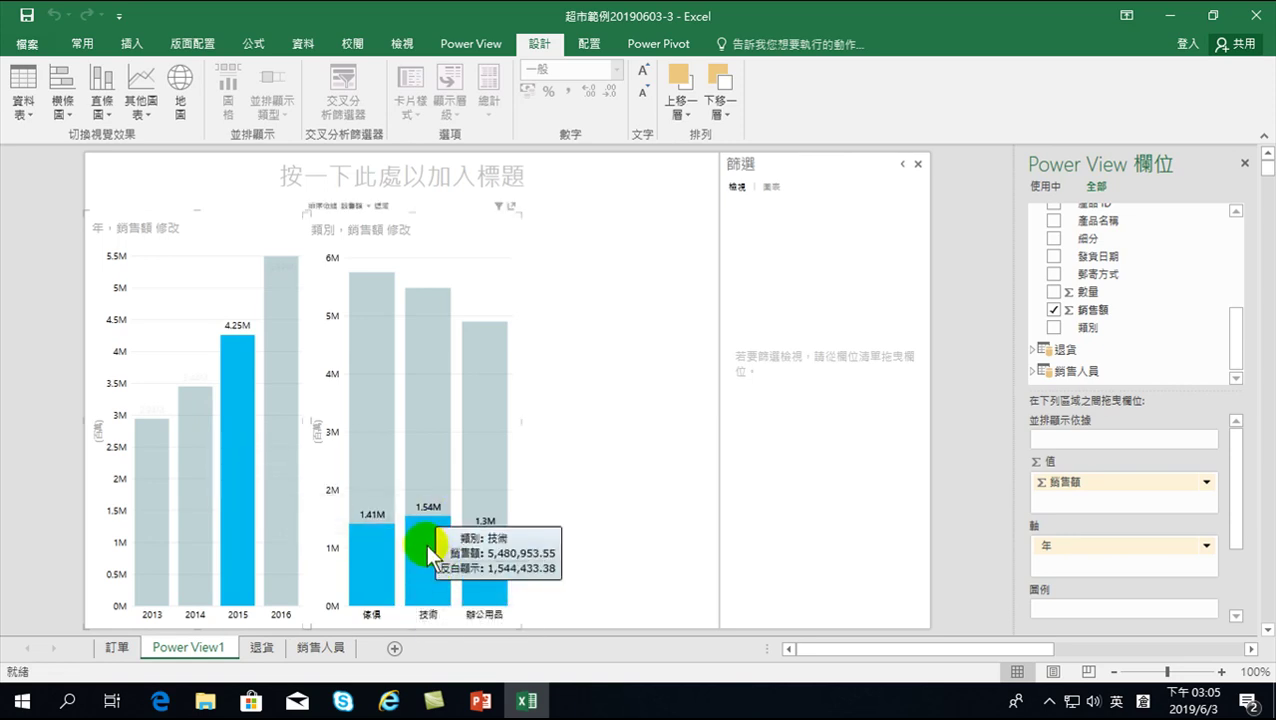
left_click(278, 457)
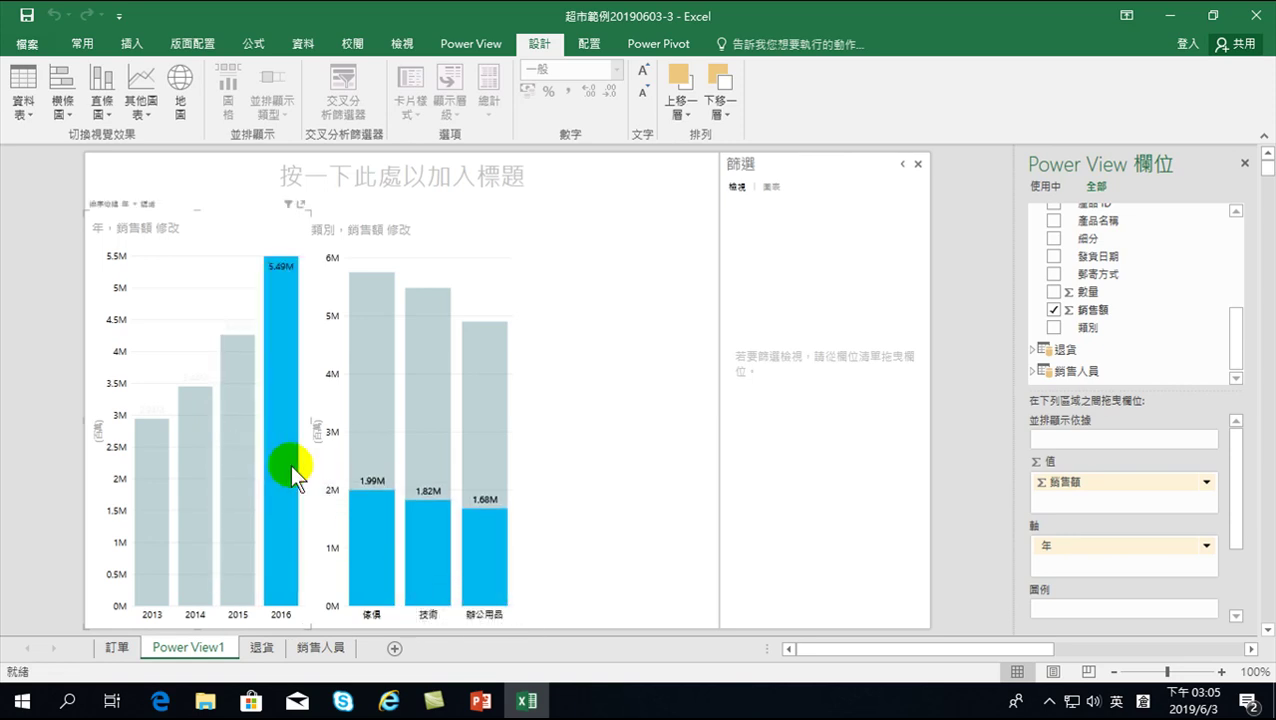
mouse_move(368, 546)
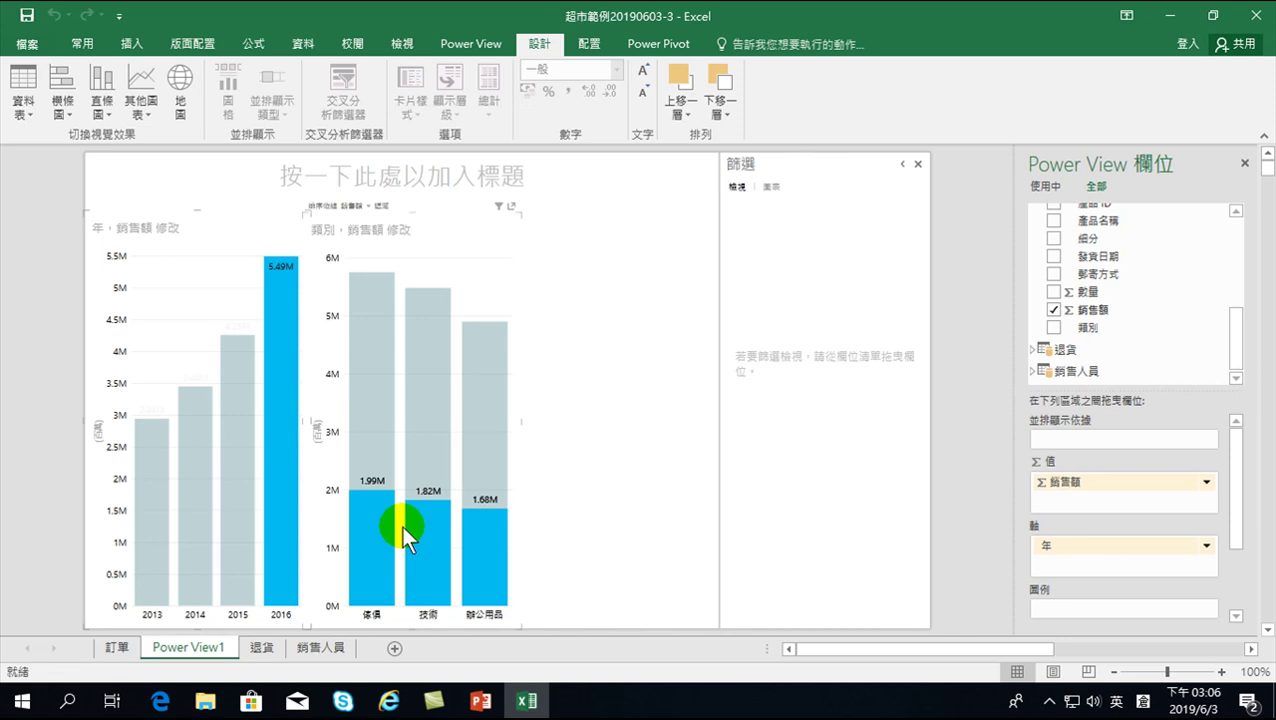
left_click(456, 226)
mouse_move(499, 582)
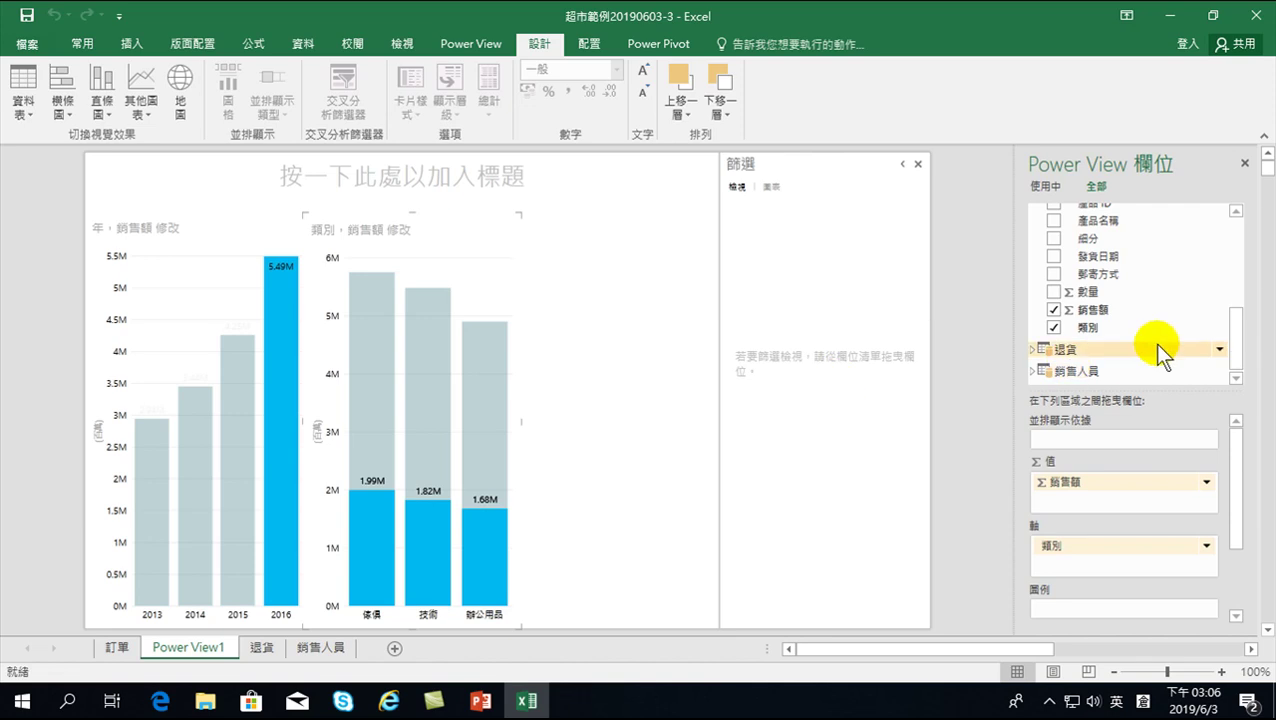
scroll(1153, 343, "up", 6)
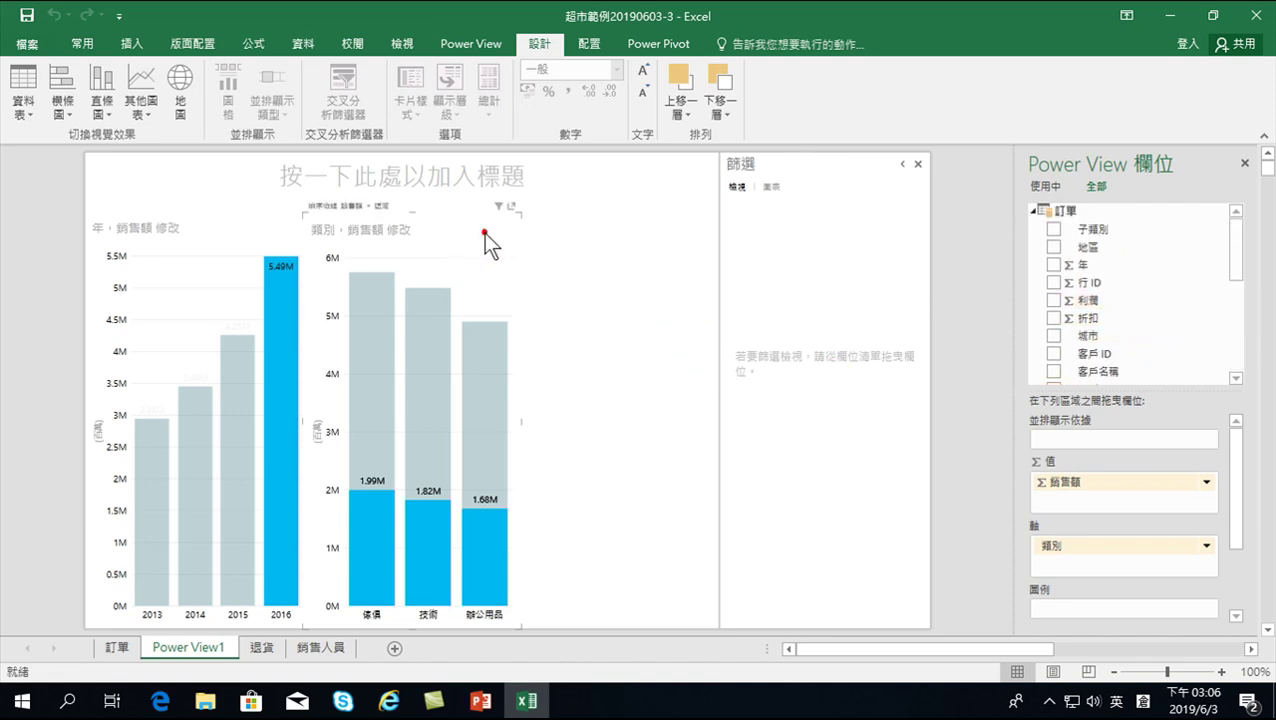
scroll(1125, 298, "down", 6)
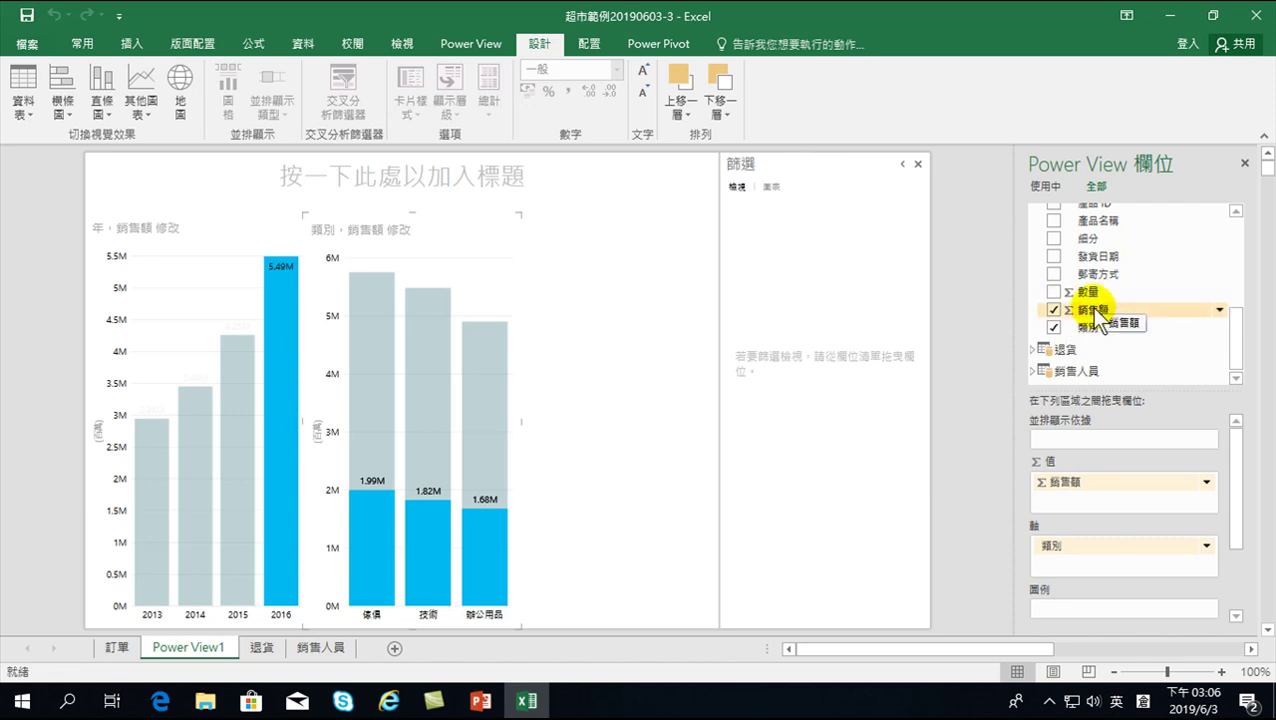
left_click(102, 106)
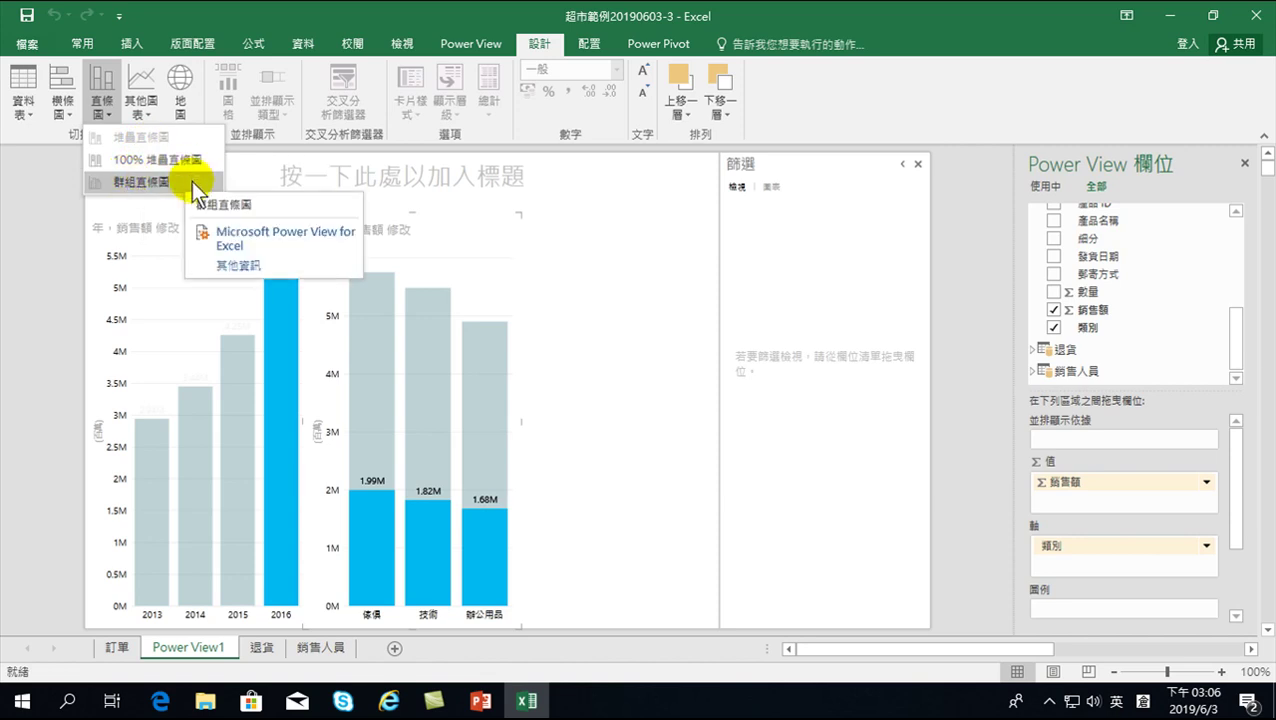
left_click(302, 5)
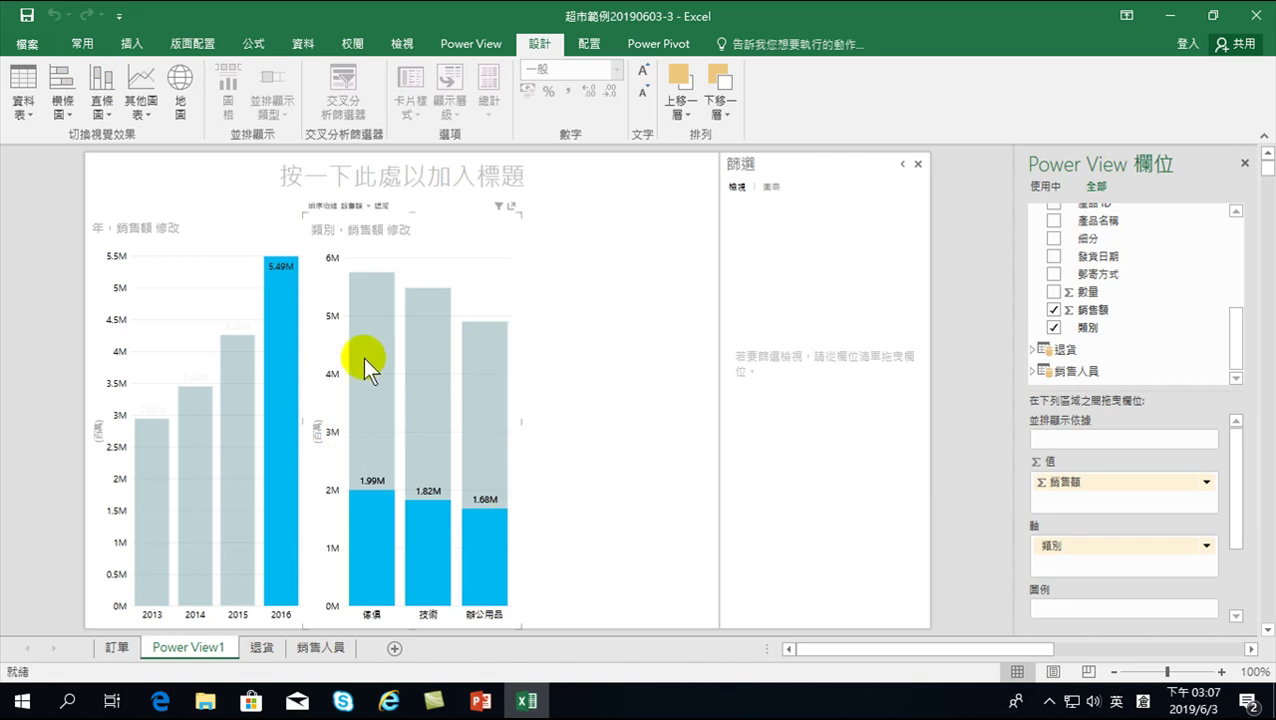
- Cross-filter the category chart to 2015, then to 2016, and read the highlighted values
left_click(239, 369)
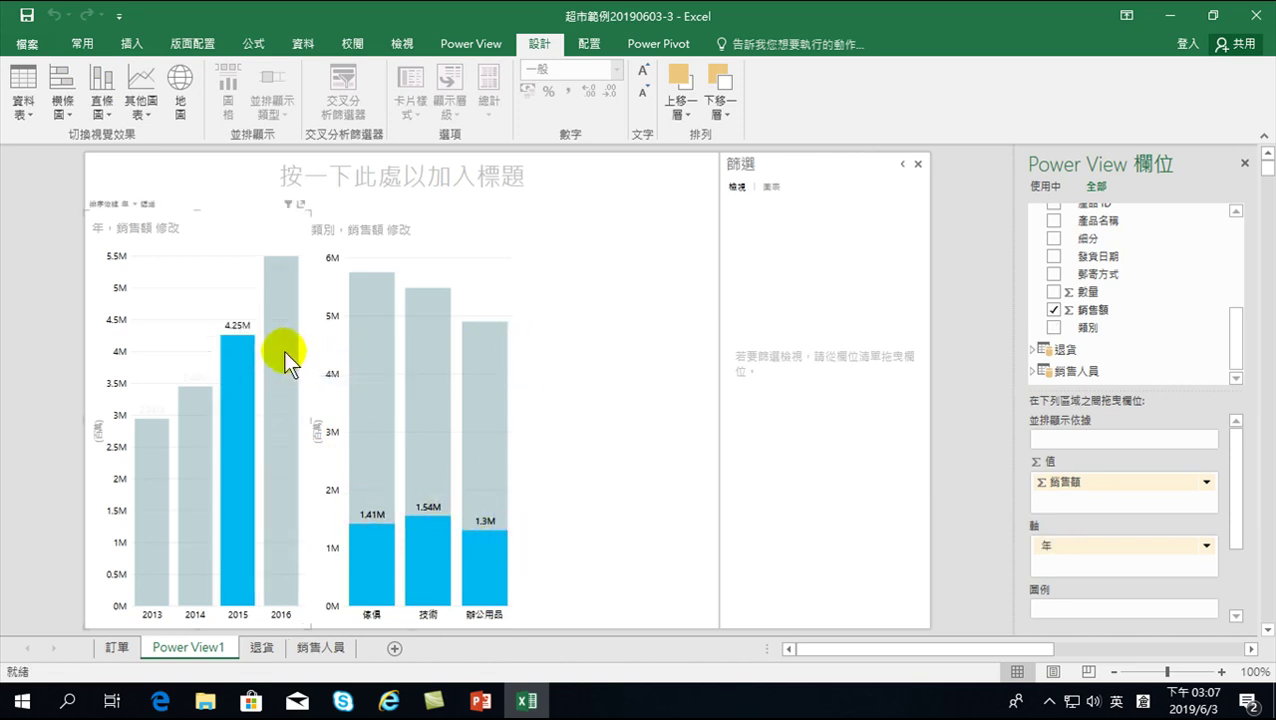
left_click(284, 350)
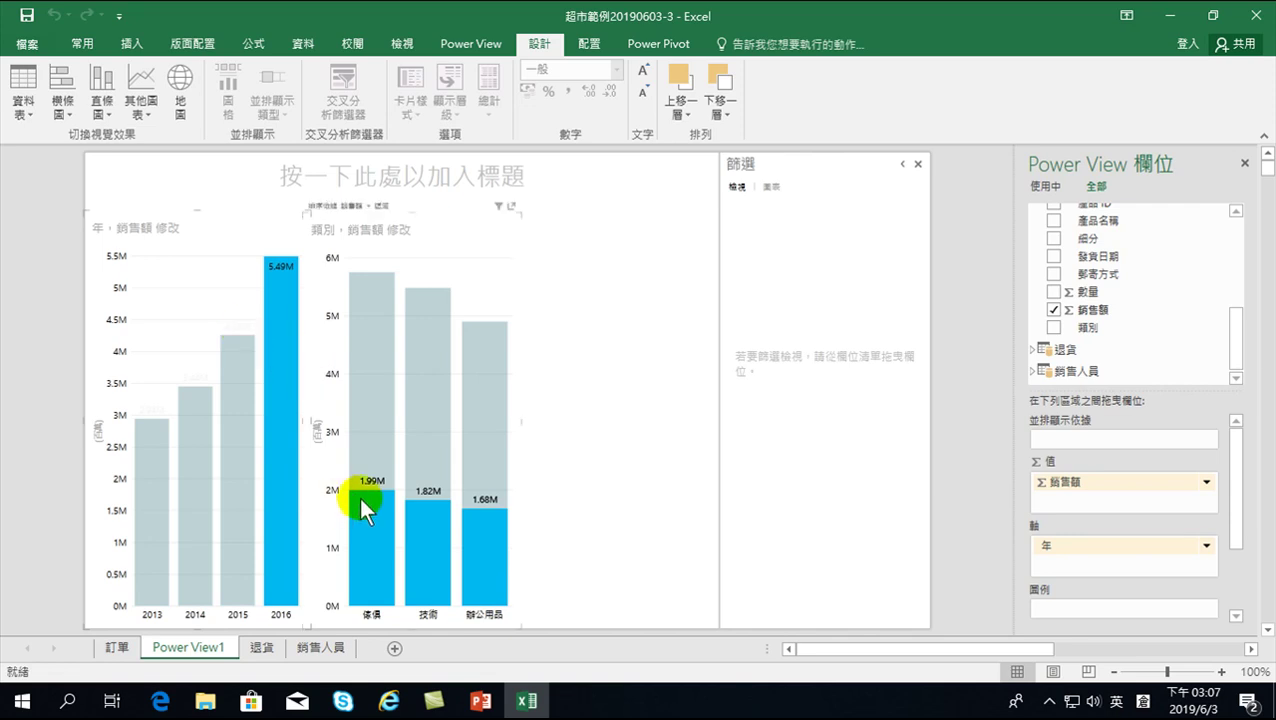
mouse_move(359, 505)
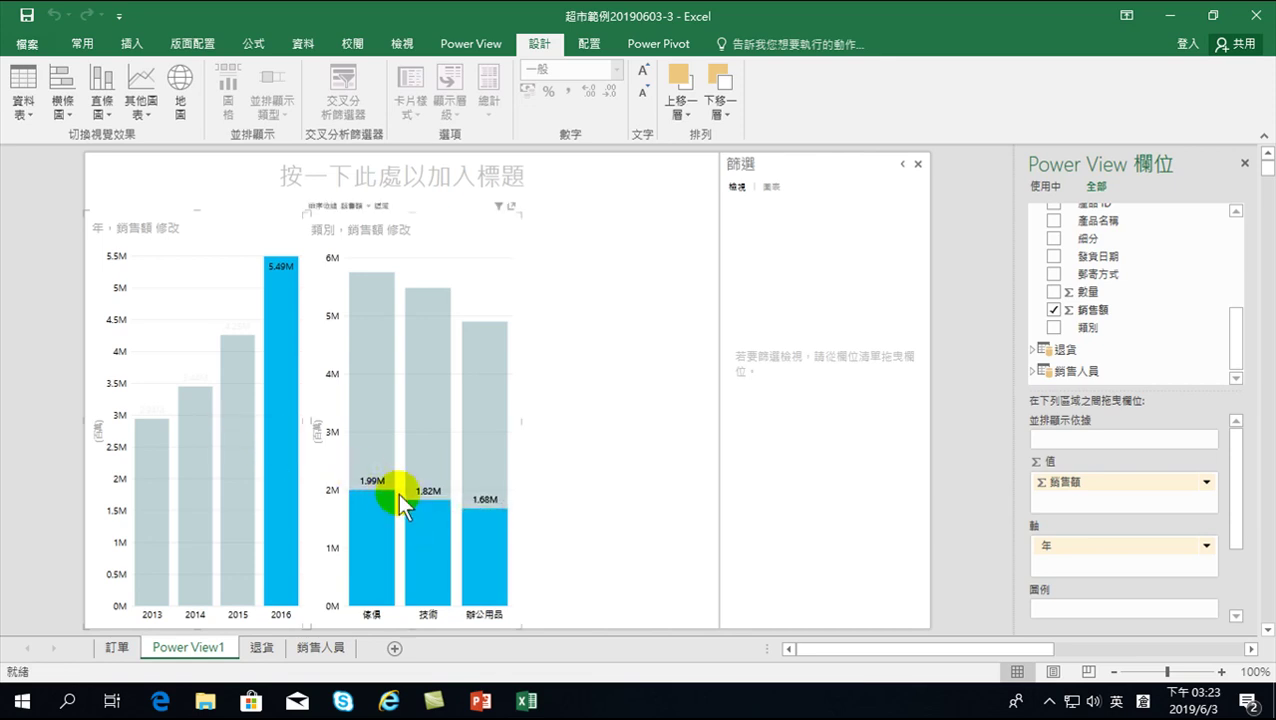
mouse_move(421, 504)
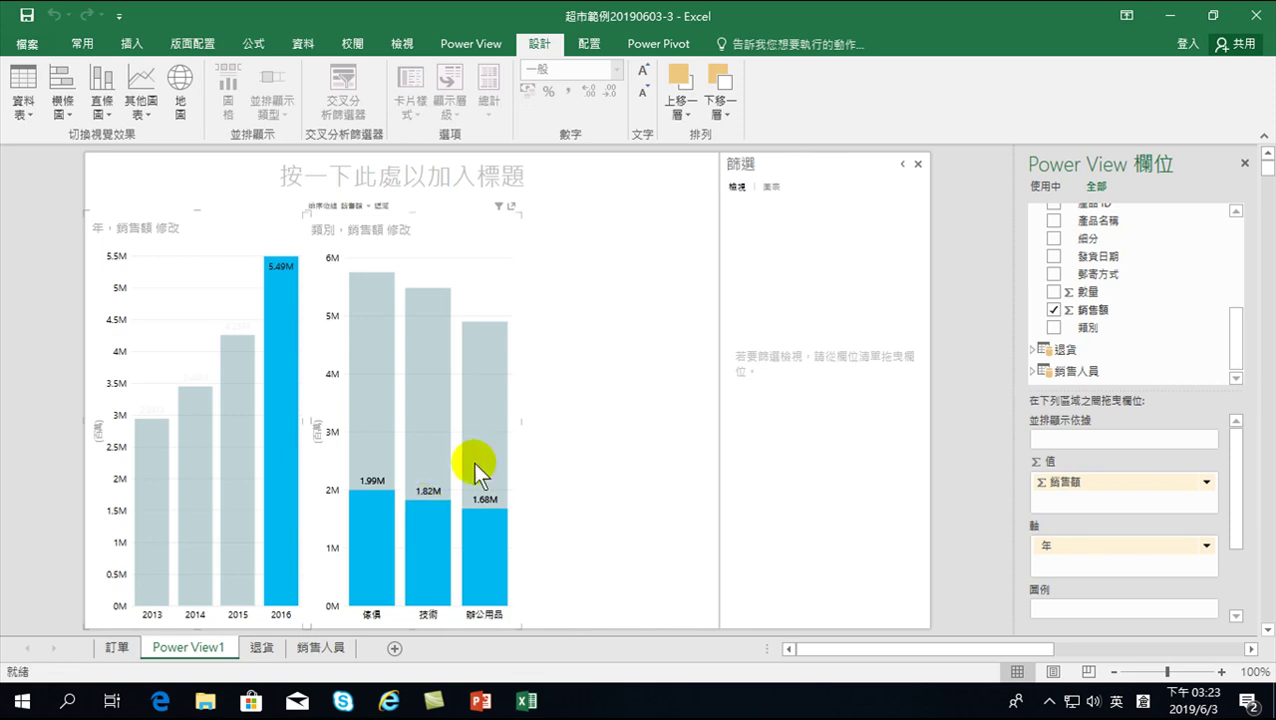
- Add a 子類別 table beside the category chart
left_click(561, 362)
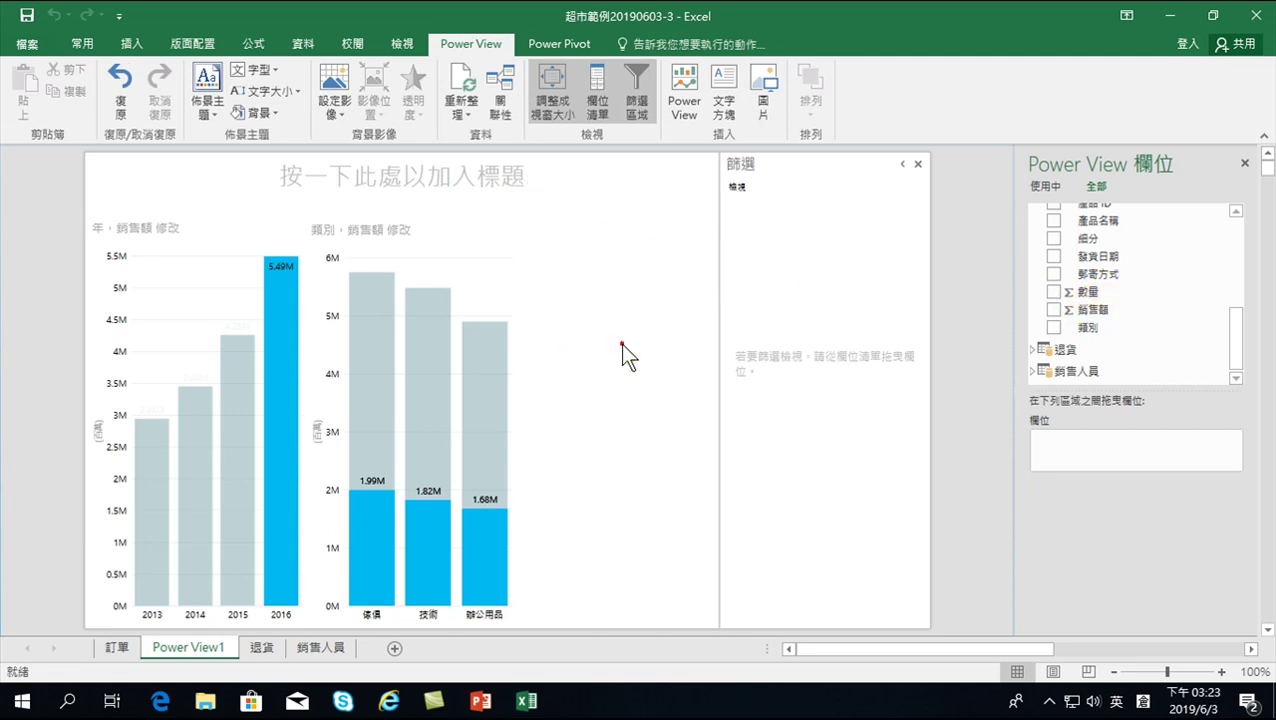
scroll(1160, 310, "up", 5)
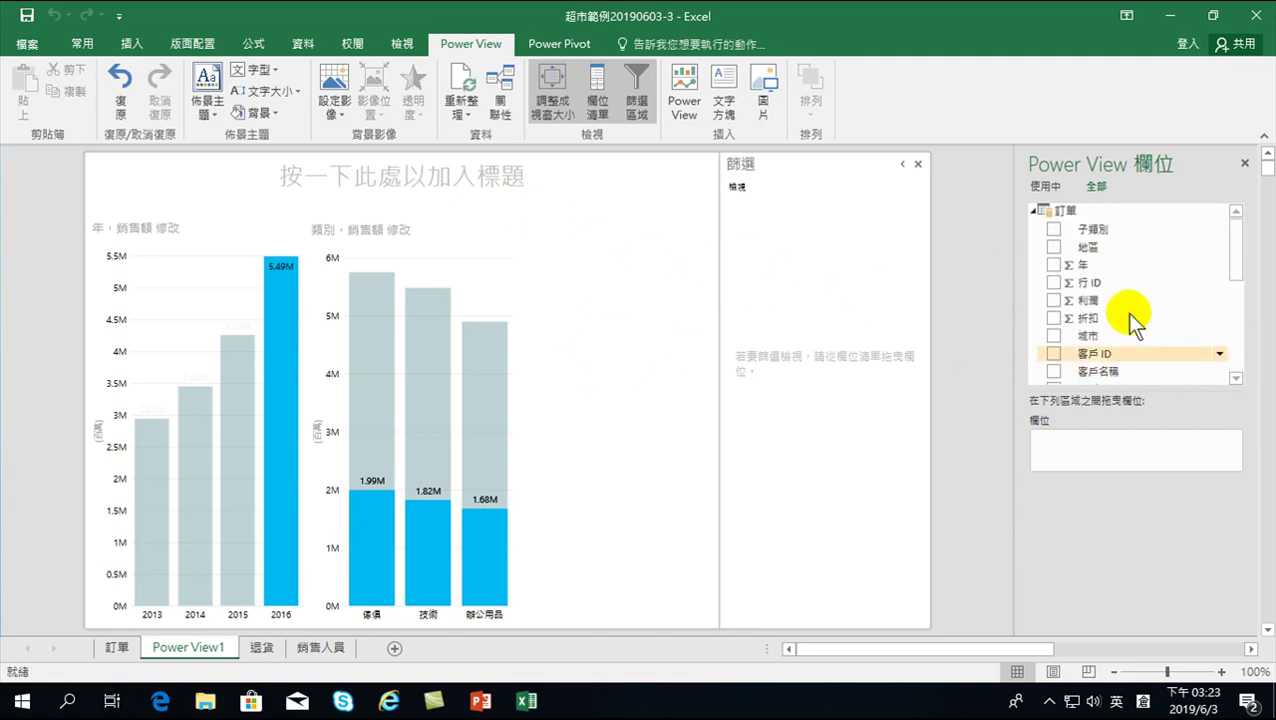
left_click(1053, 229)
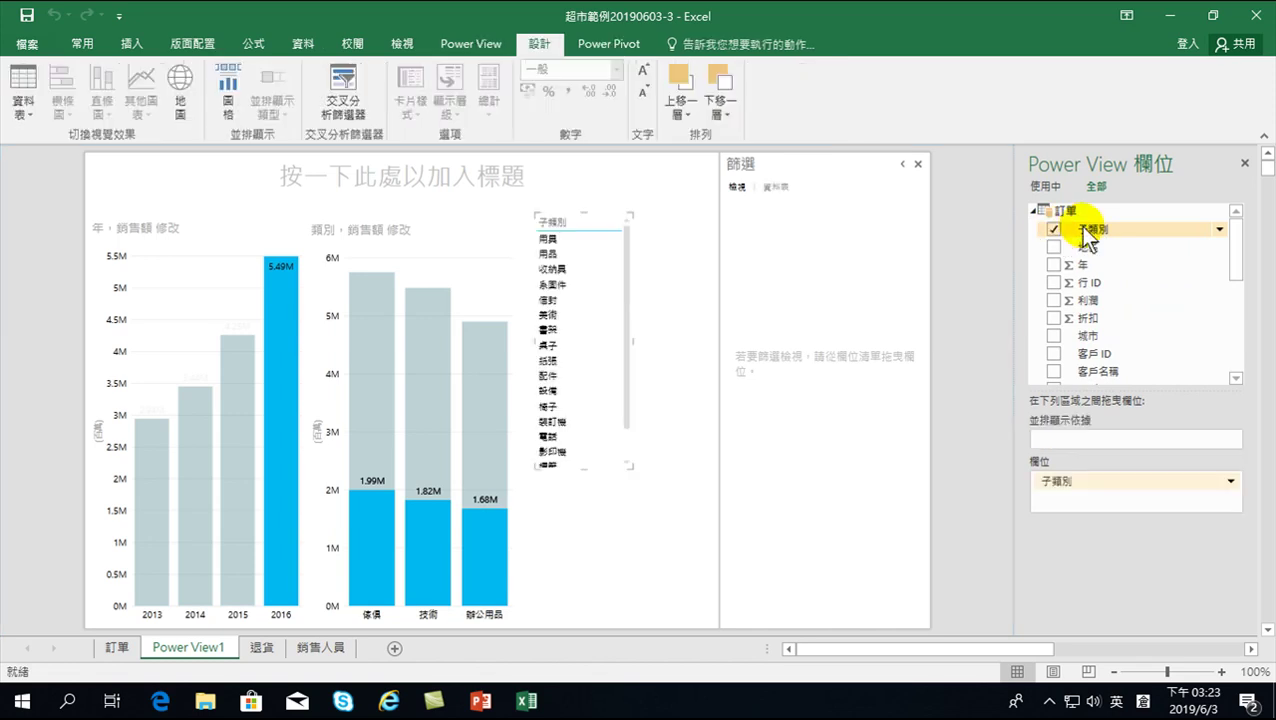
- Add 銷售額 to the 子類別 table, turn it into a clustered bar chart, and enlarge it
scroll(1116, 333, "down", 5)
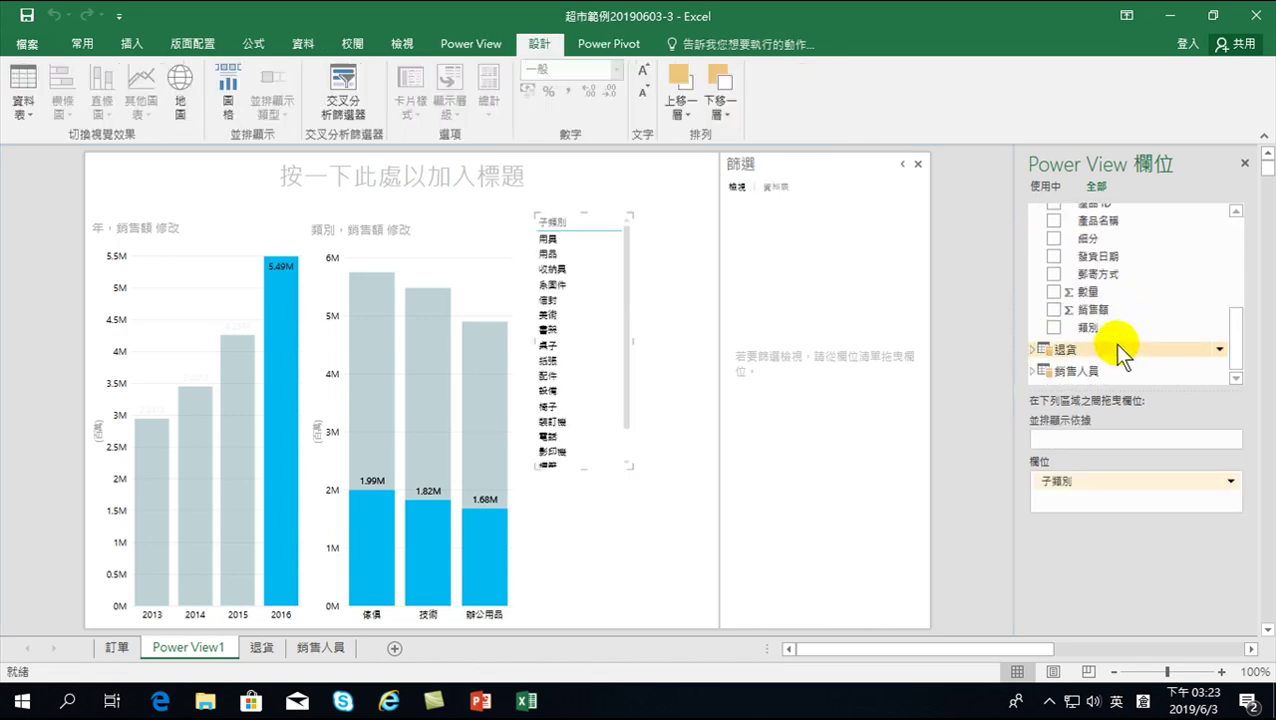
left_click(1053, 309)
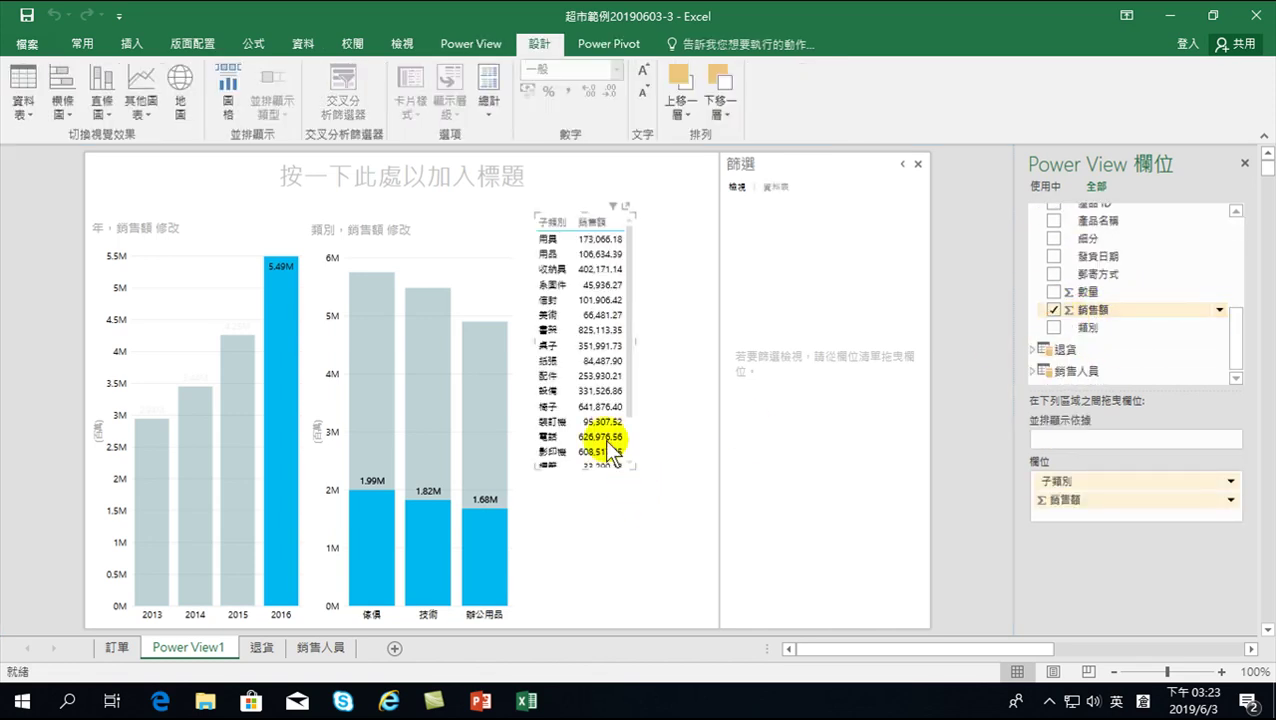
left_click(63, 100)
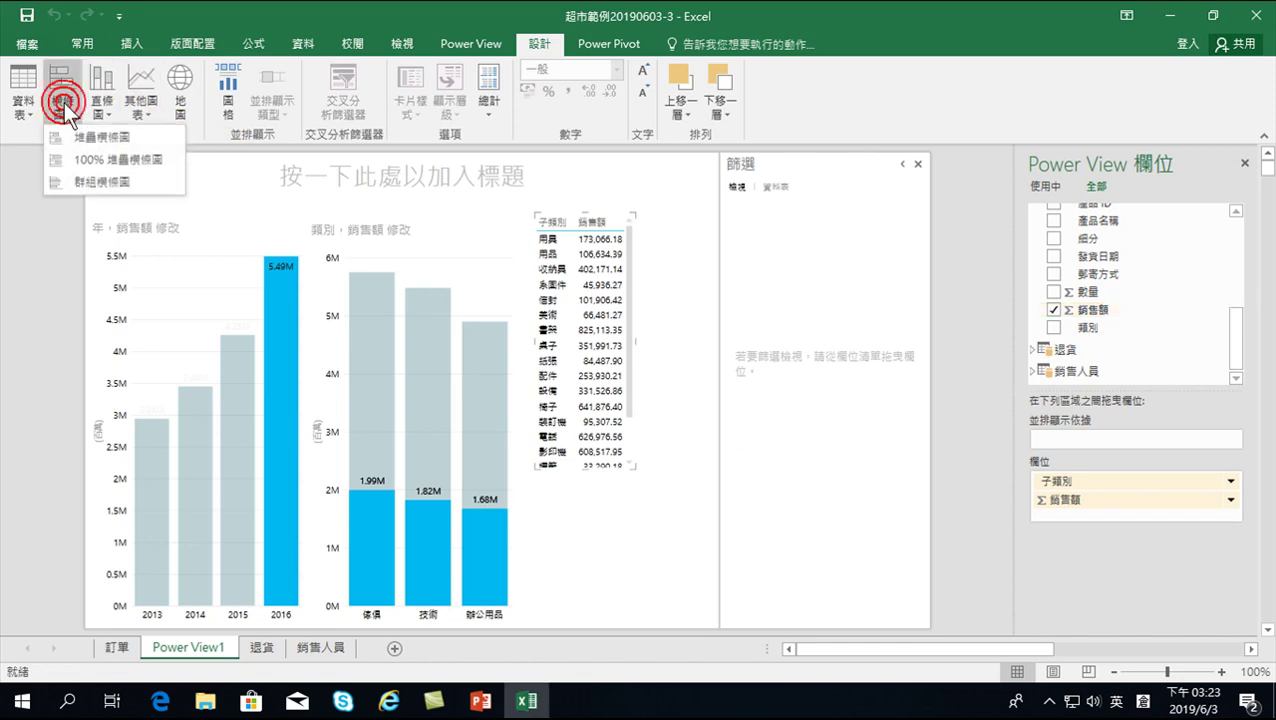
left_click(86, 180)
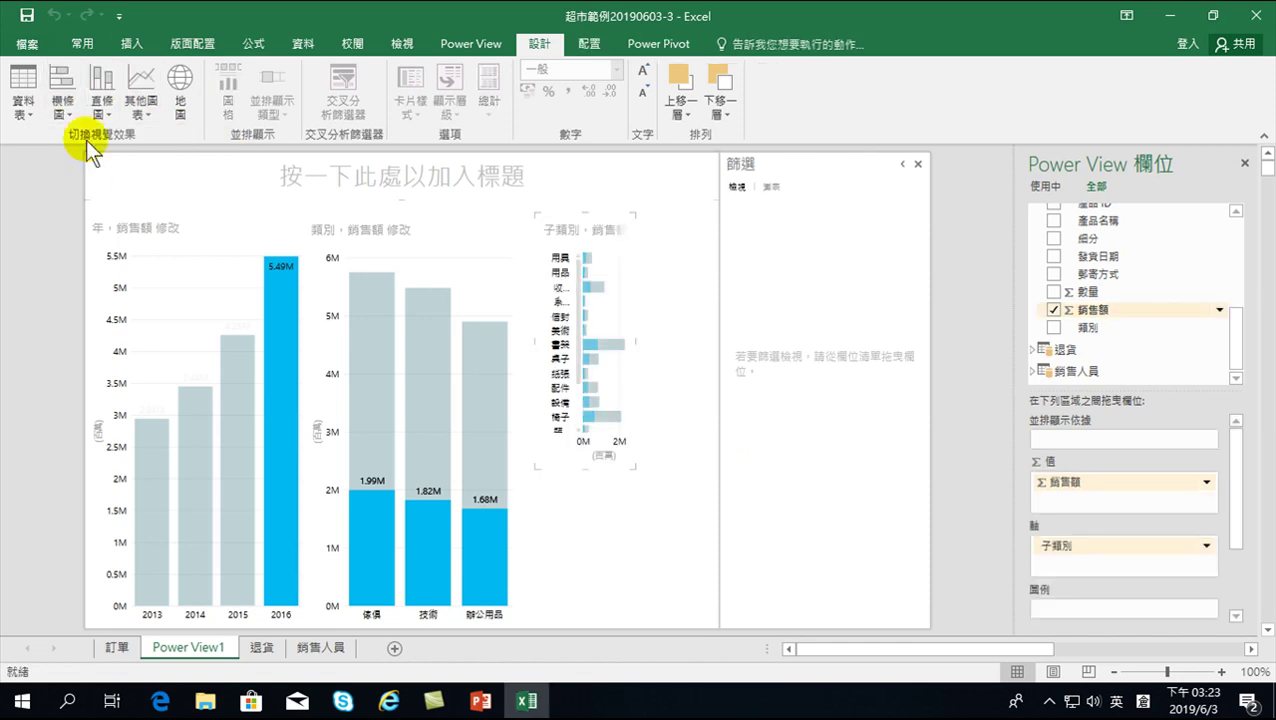
left_click_drag(634, 466, 712, 632)
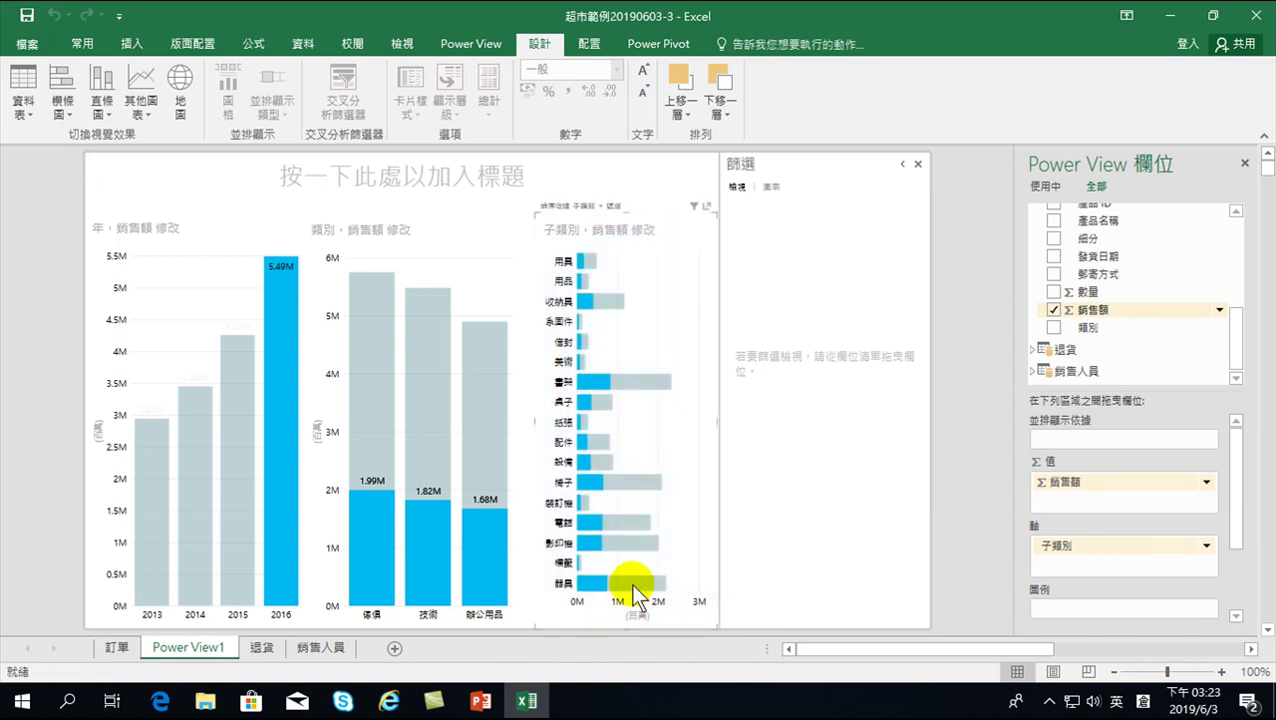
left_click_drag(535, 421, 511, 421)
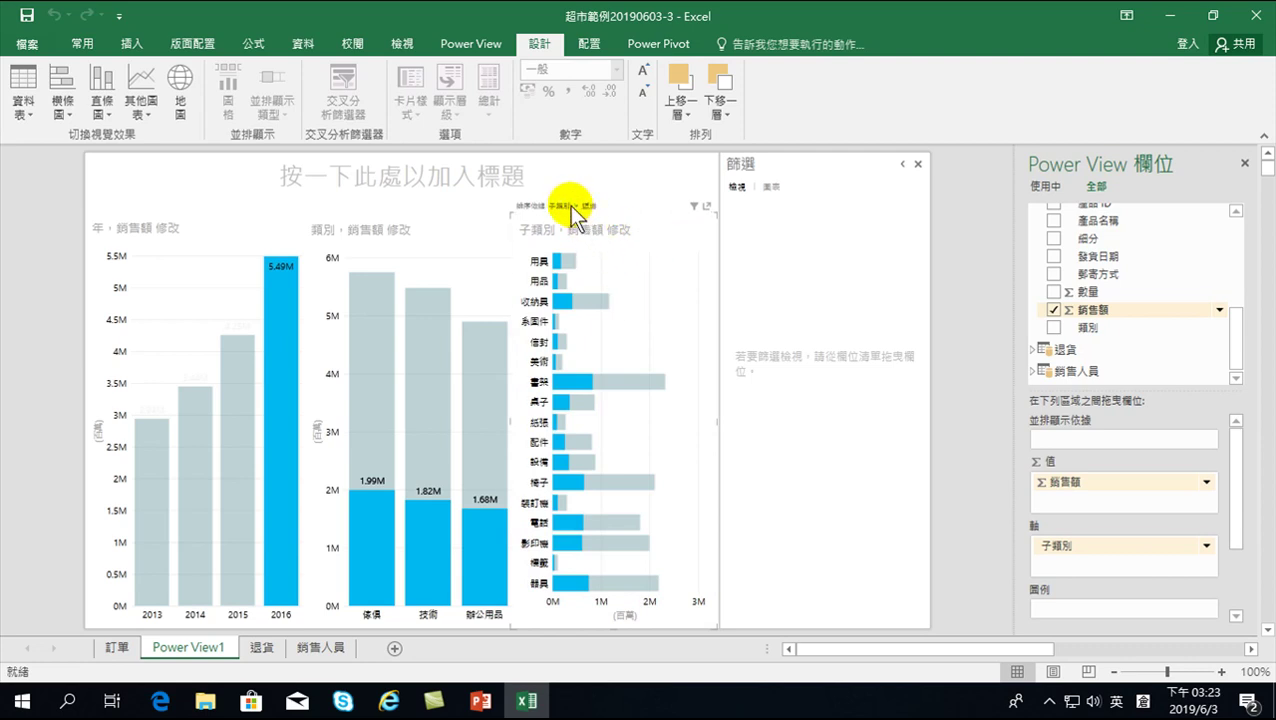
- Sort the subcategory bars by 銷售額 descending and clear the 2016 cross-filter
left_click(575, 207)
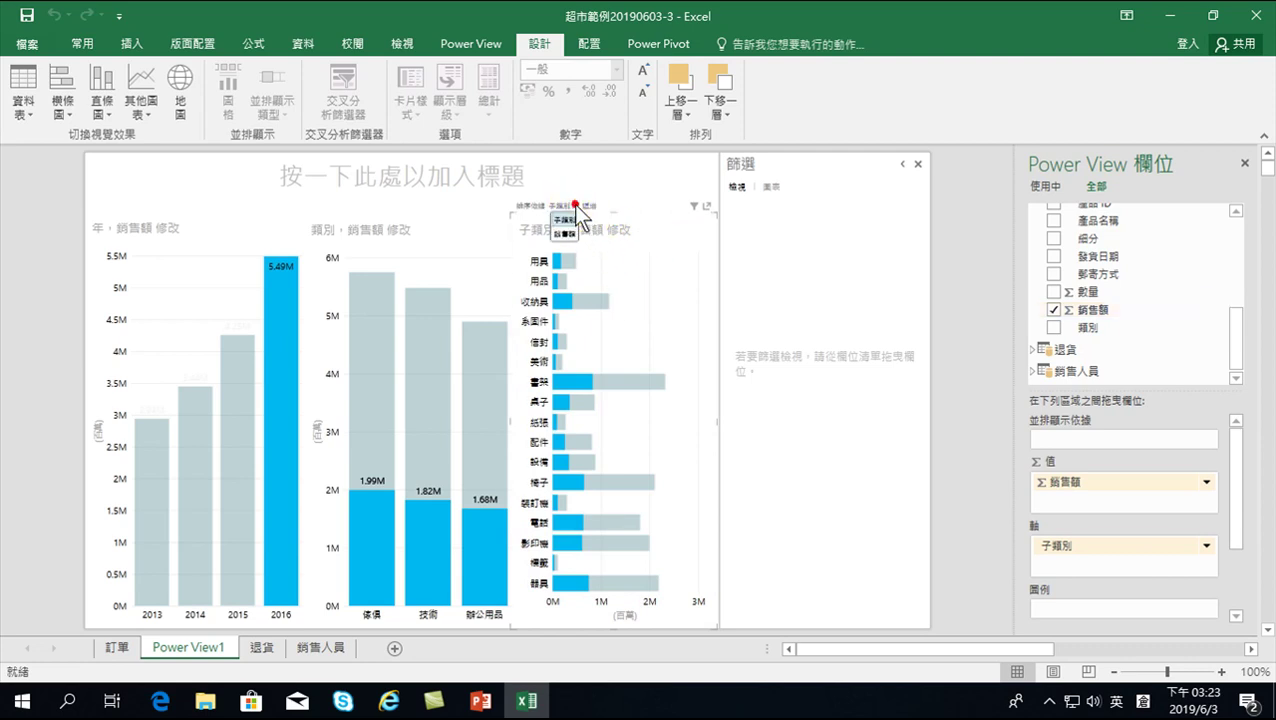
left_click(561, 234)
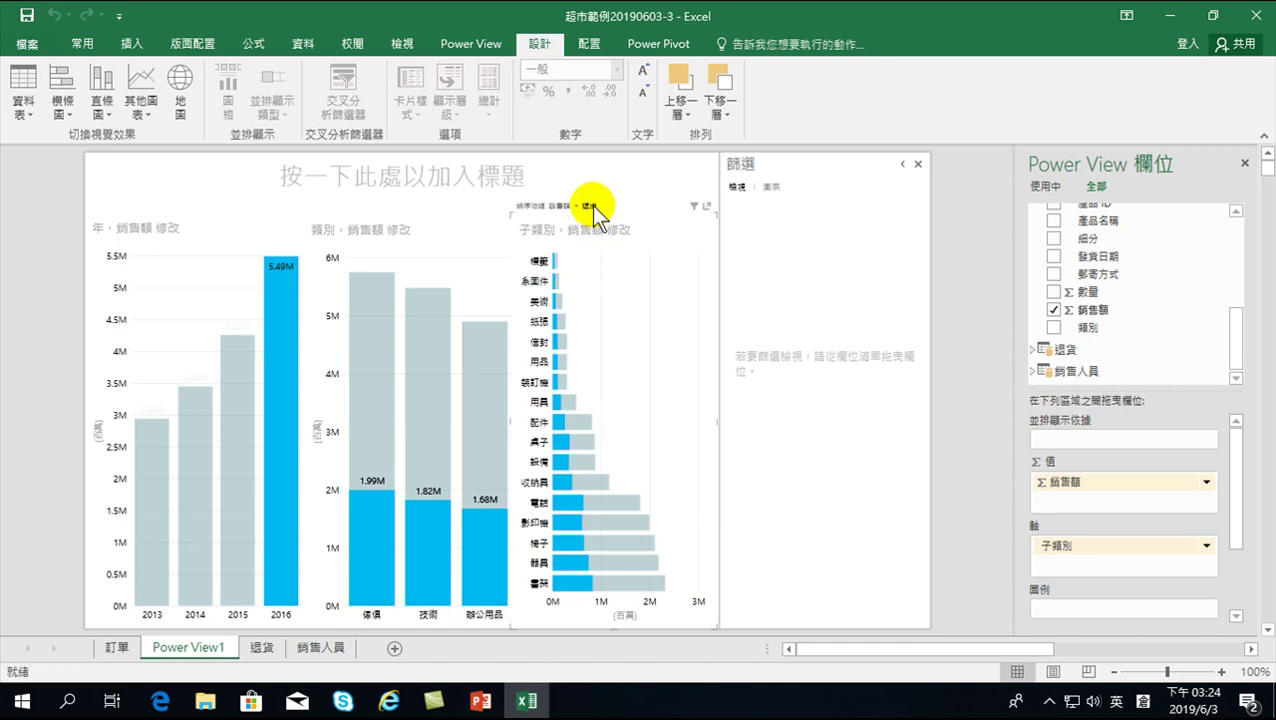
left_click(590, 207)
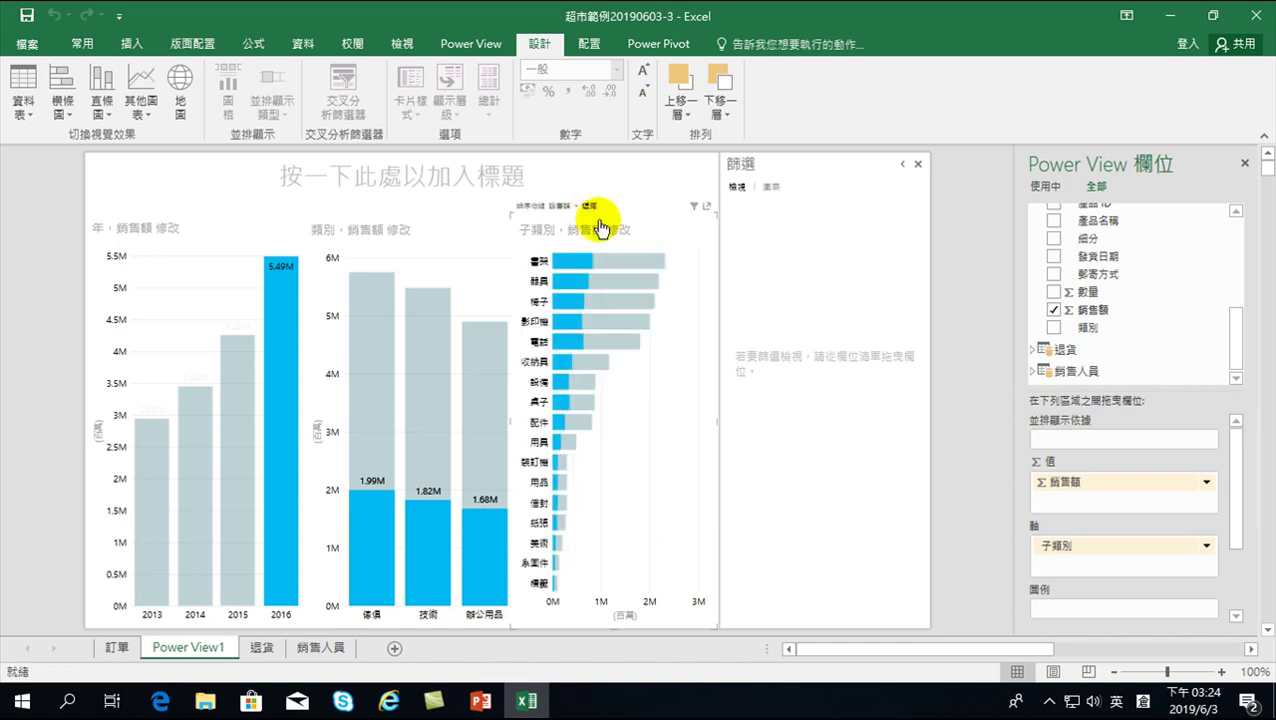
left_click(286, 366)
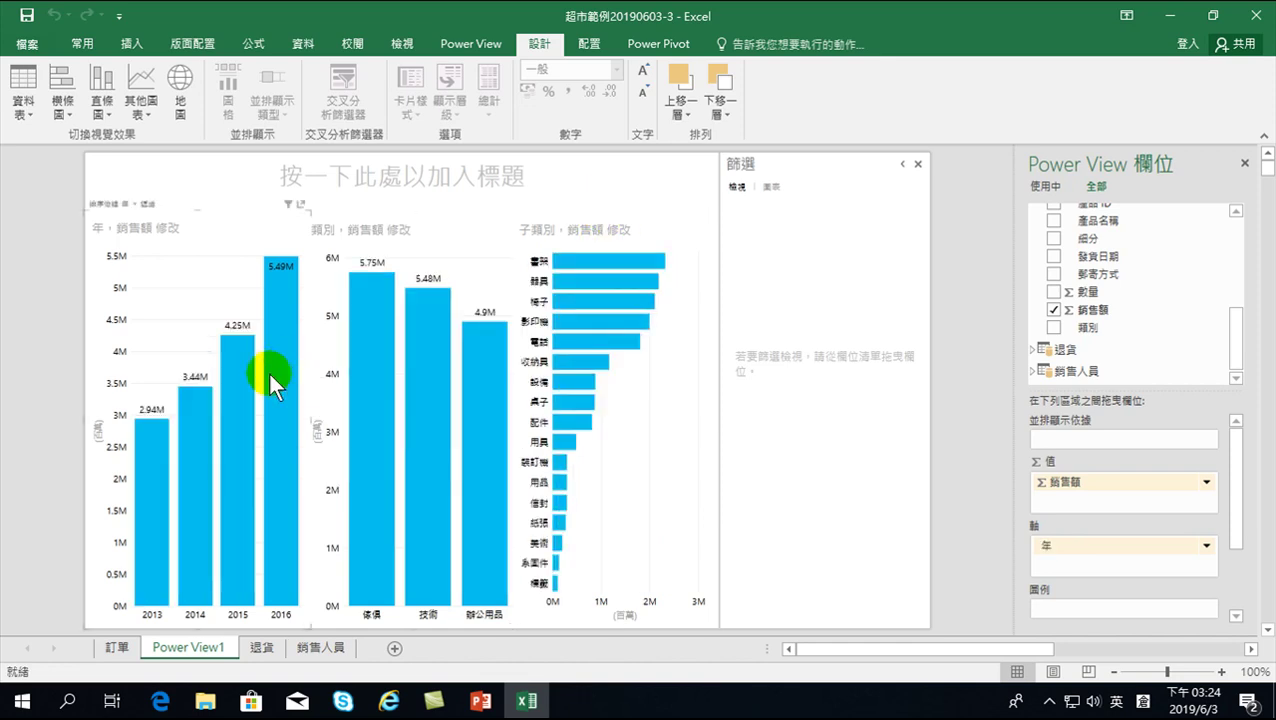
left_click(662, 408)
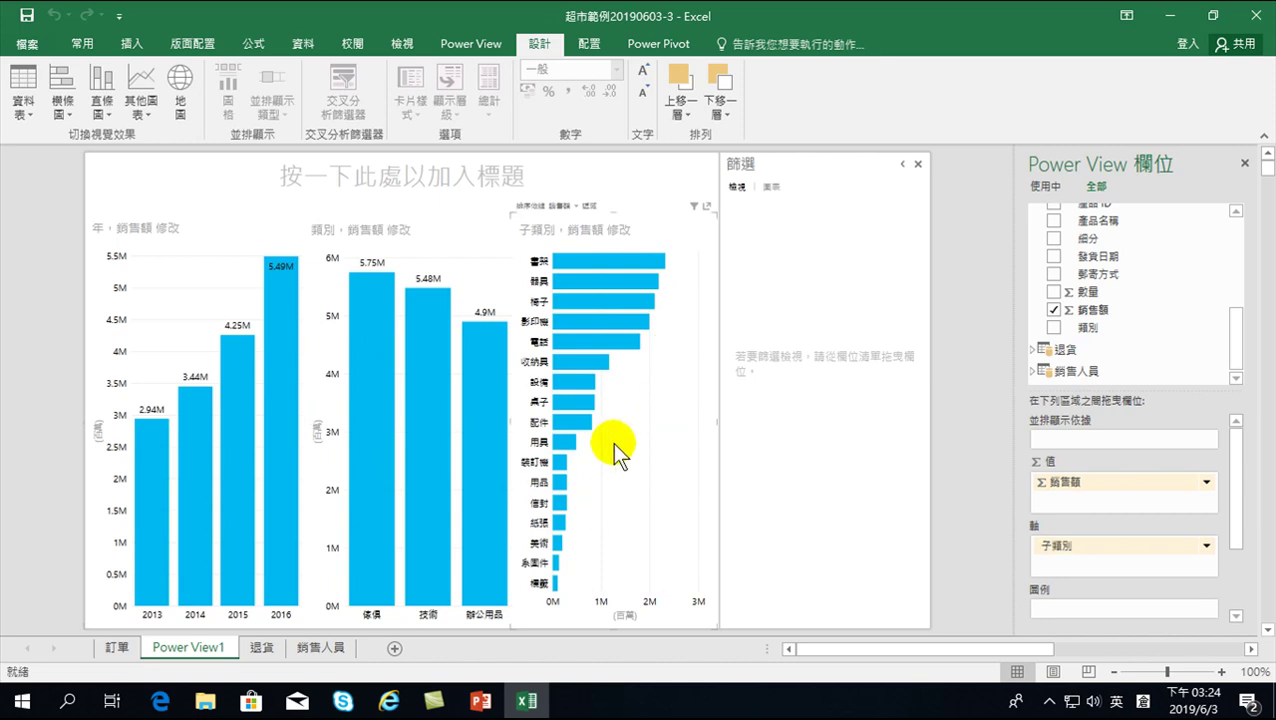
- Label the subcategory bars outside their ends, from 2.31M for 書架 to 97.58K for 標籤
left_click(589, 43)
left_click(110, 101)
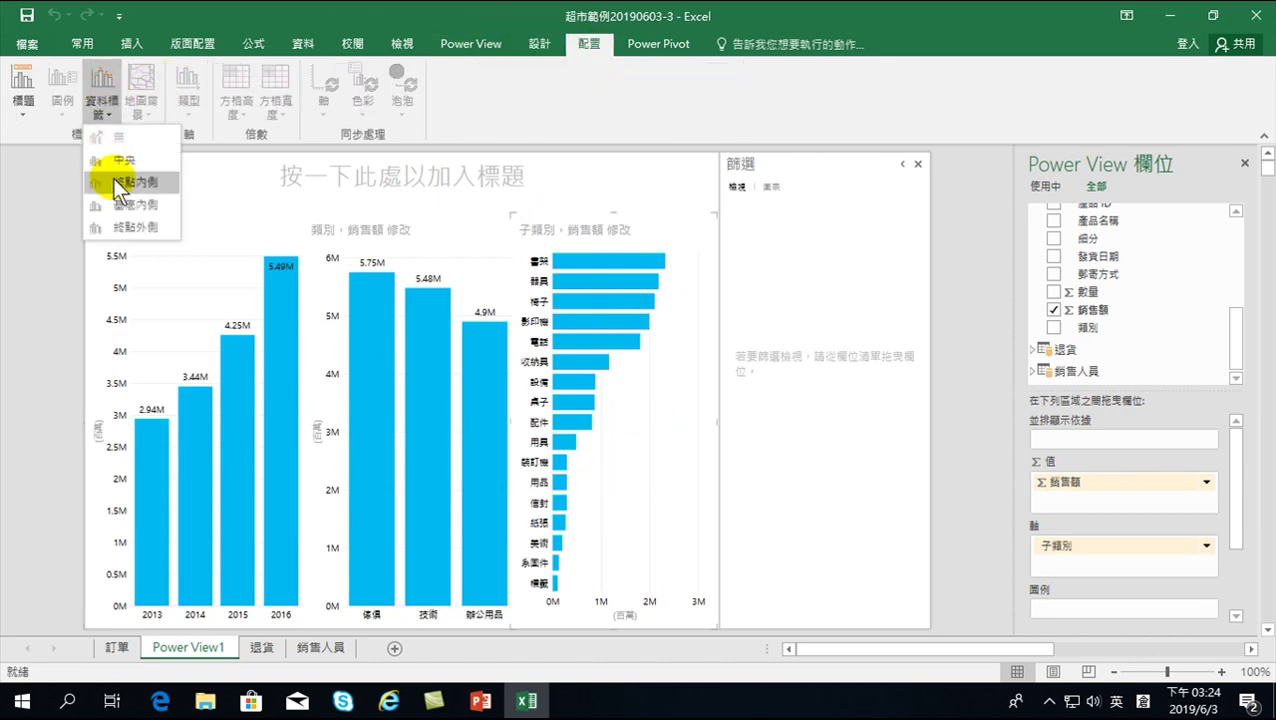
left_click(138, 226)
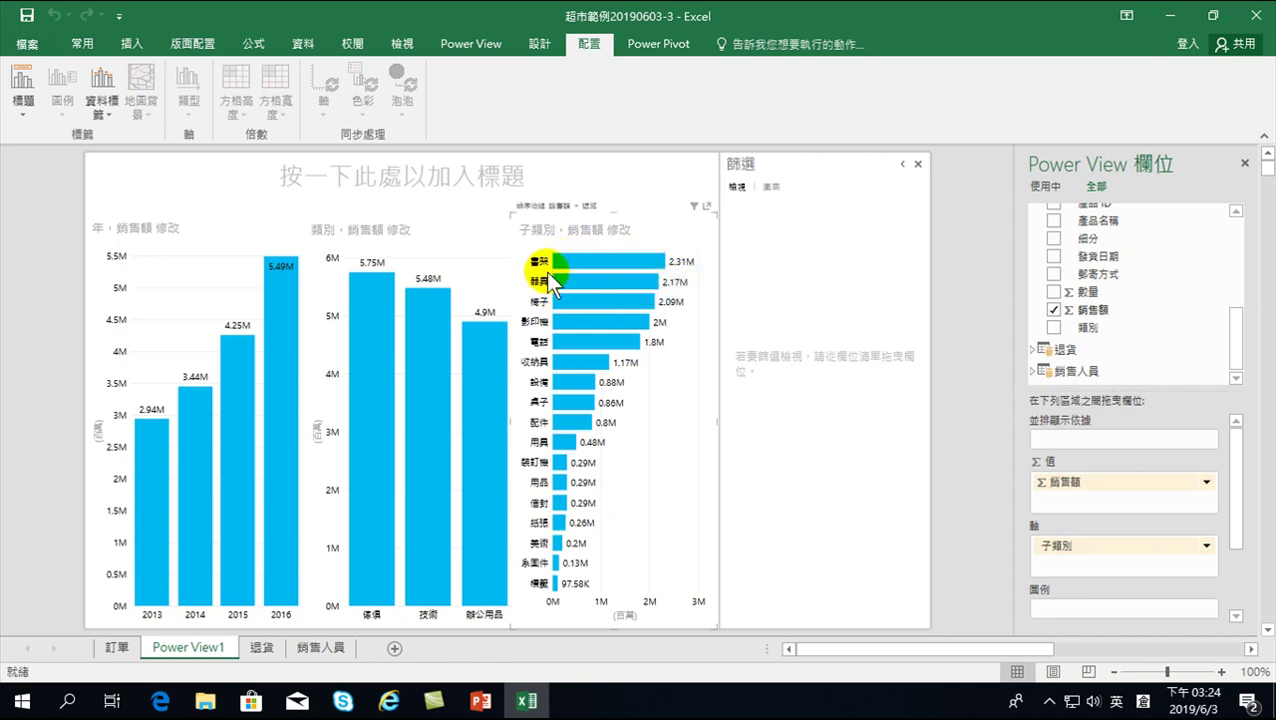
mouse_move(638, 318)
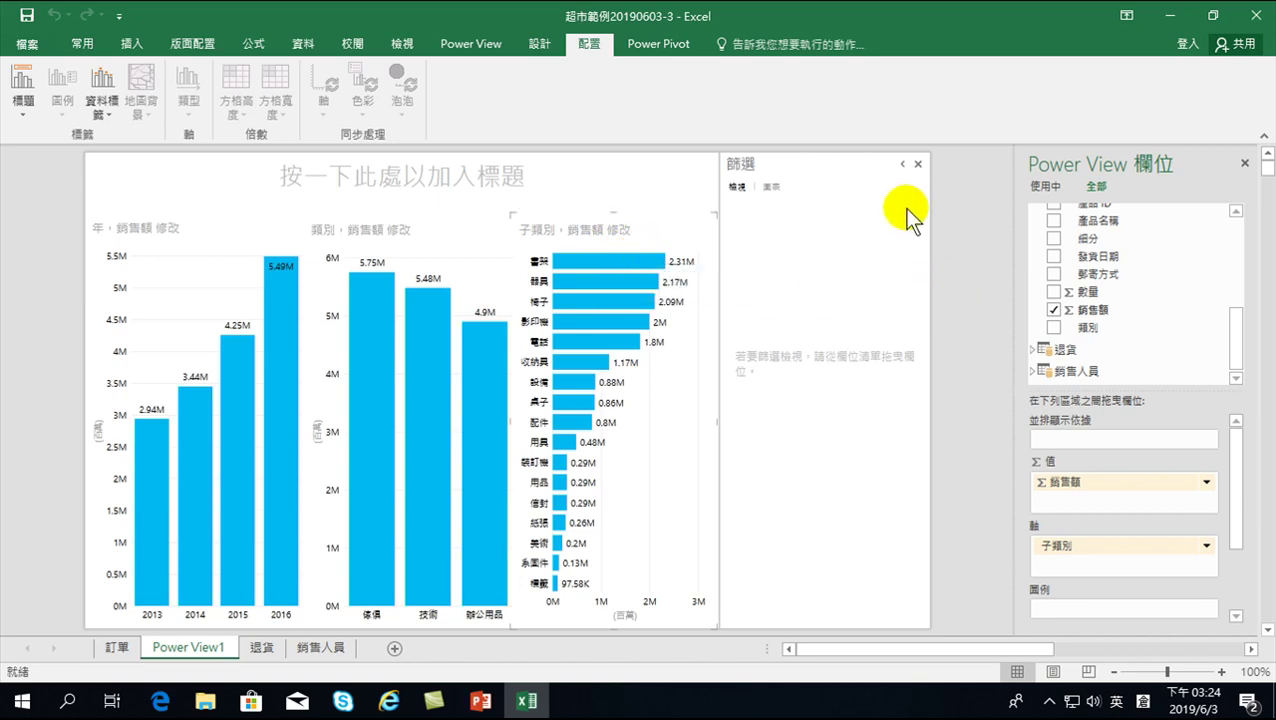
- Collapse the ribbon to tab names only, keeping the Filters pane open
left_click(902, 164)
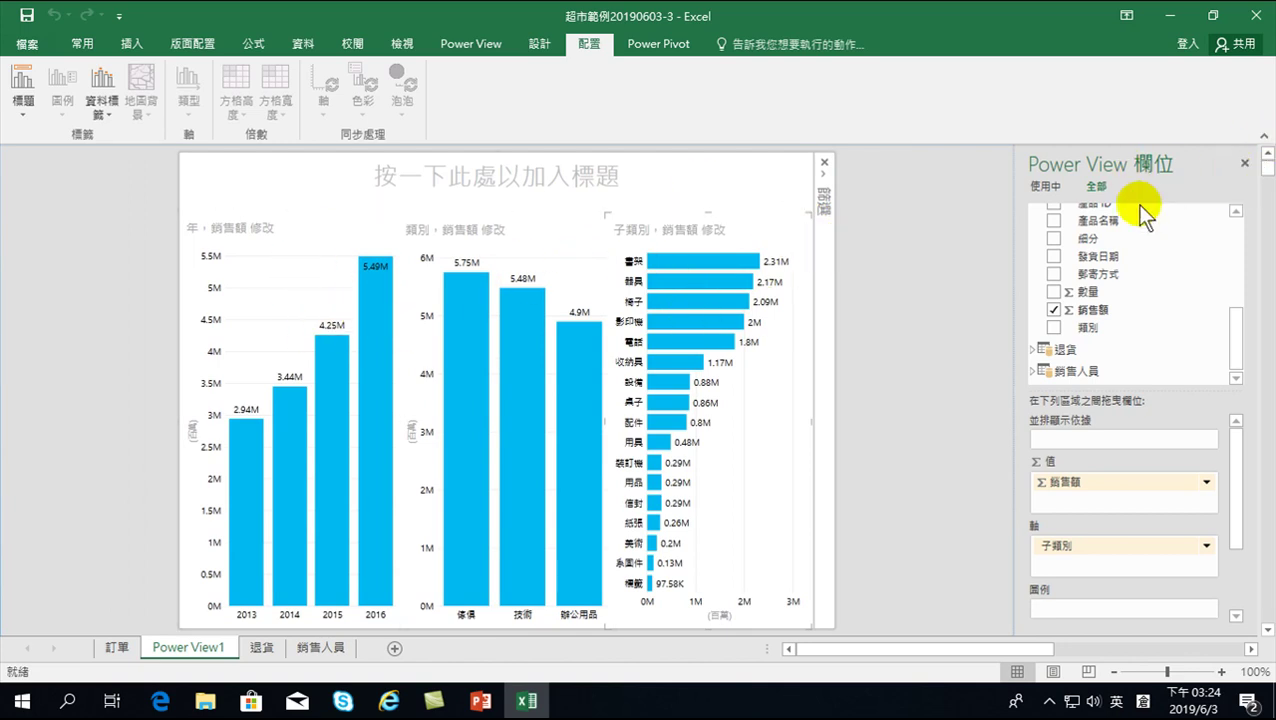
left_click(1265, 135)
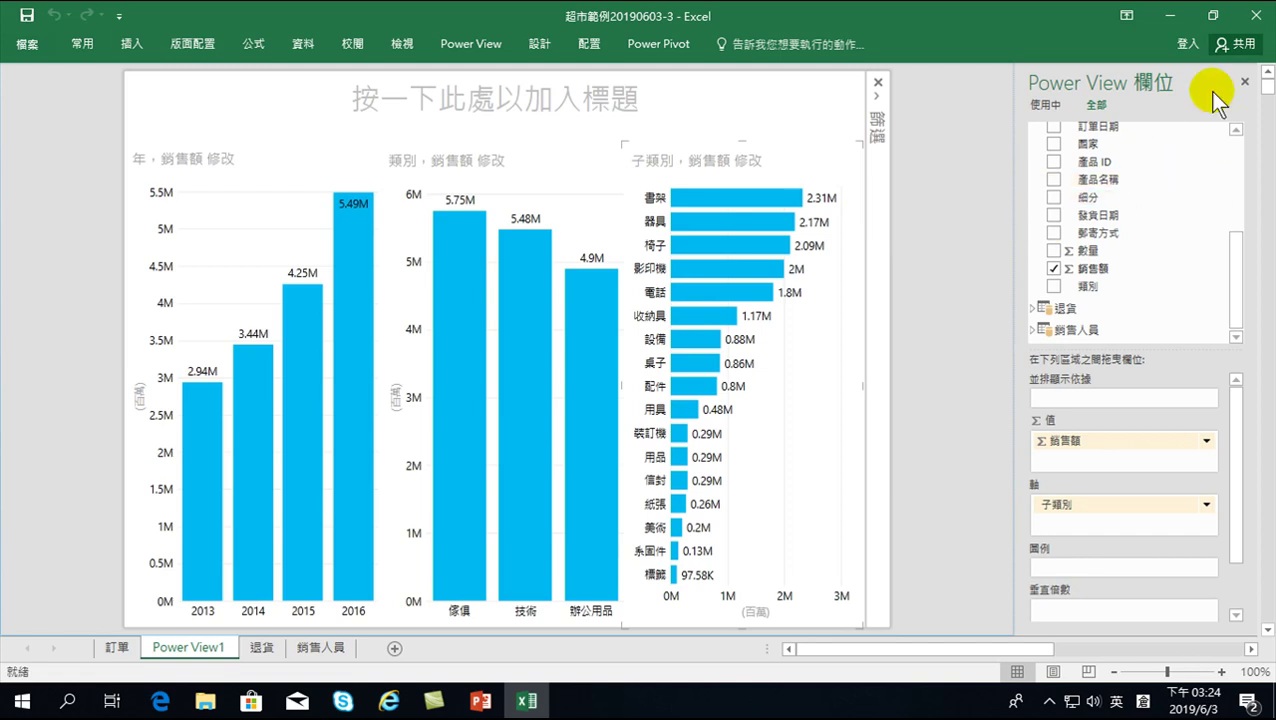
left_click(877, 95)
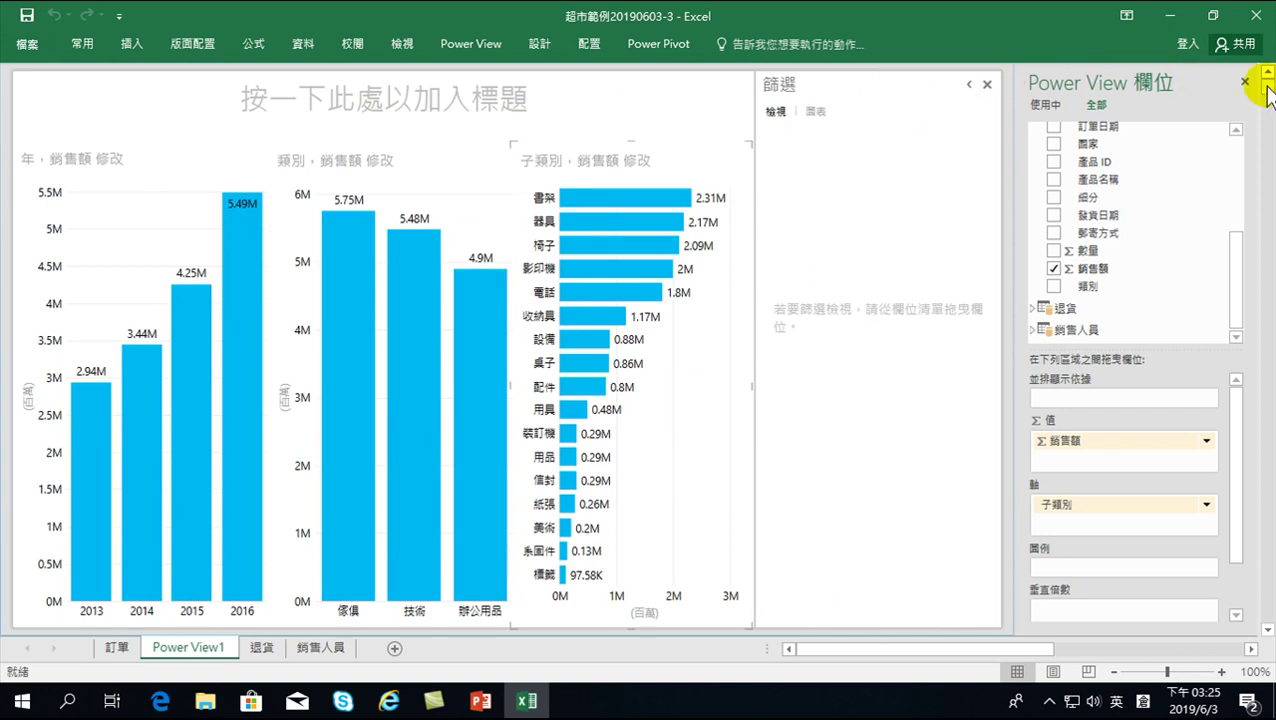
right_click(341, 42)
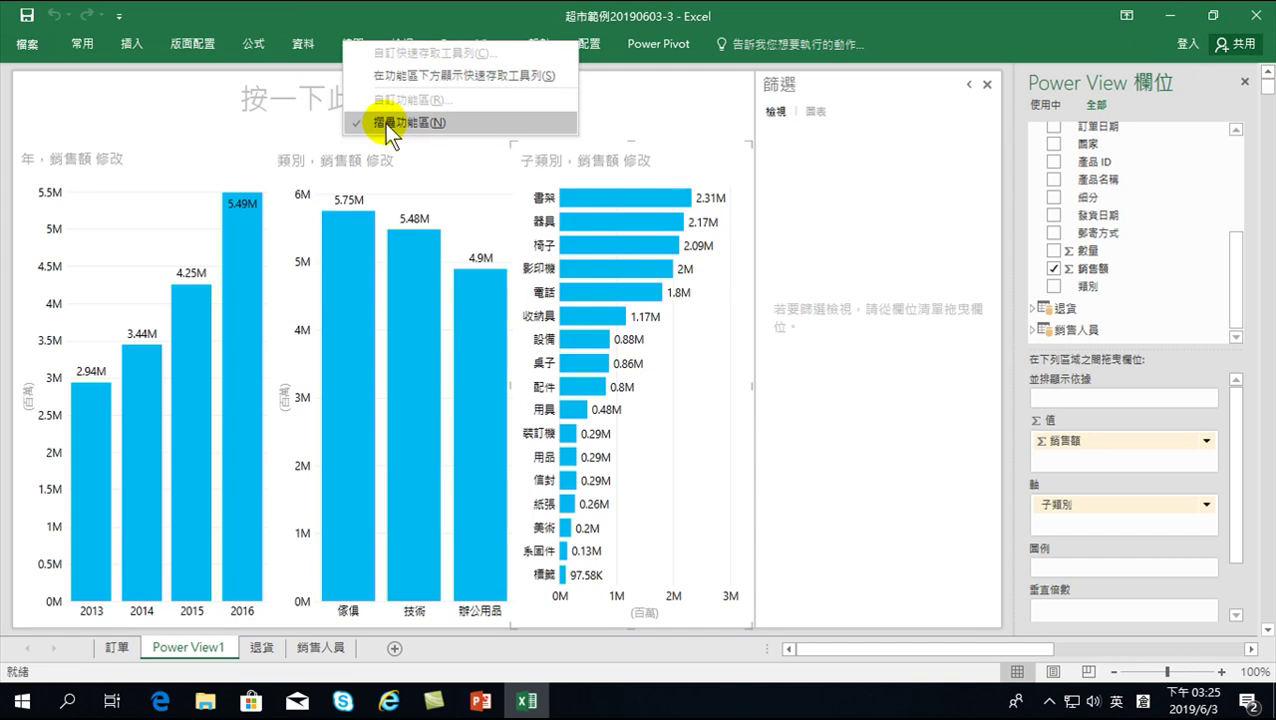
left_click(385, 123)
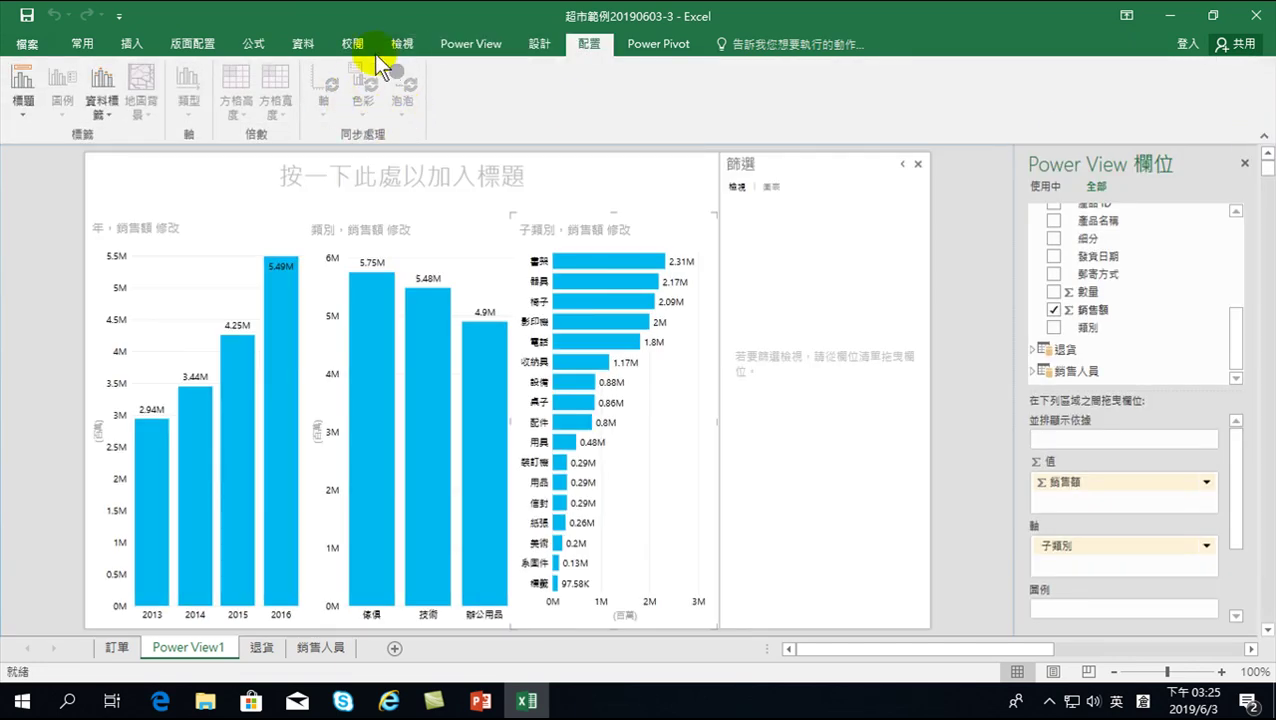
right_click(185, 41)
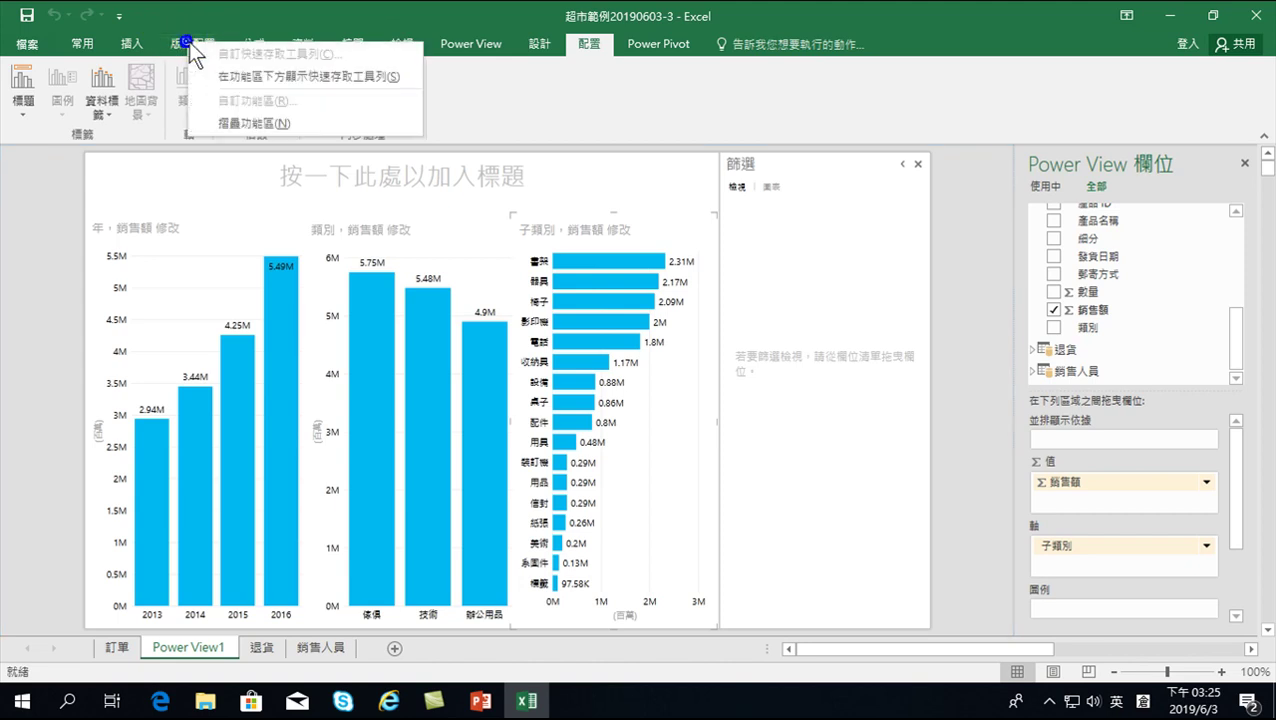
left_click(232, 123)
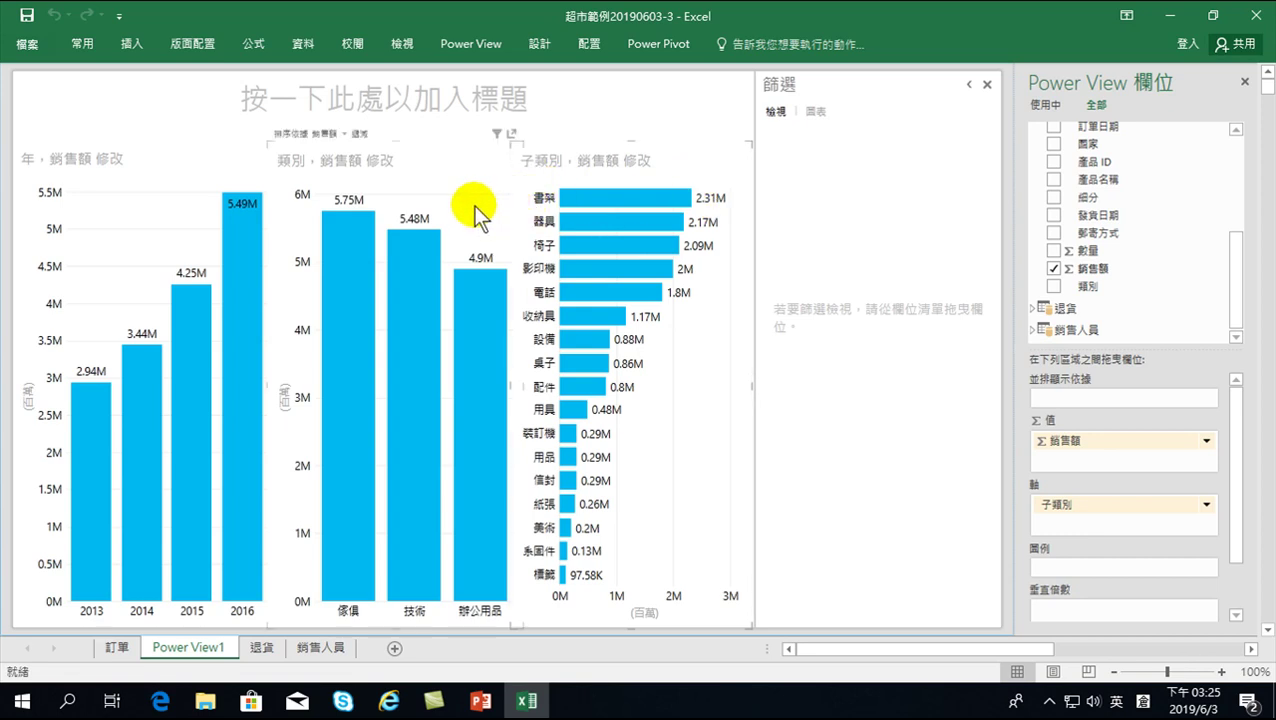
- Cross-filter to 2015 and read 傢俱 1.41M, 技術 1.54M, 辦公用品 1.3M, 書架 0.57M
left_click(190, 362)
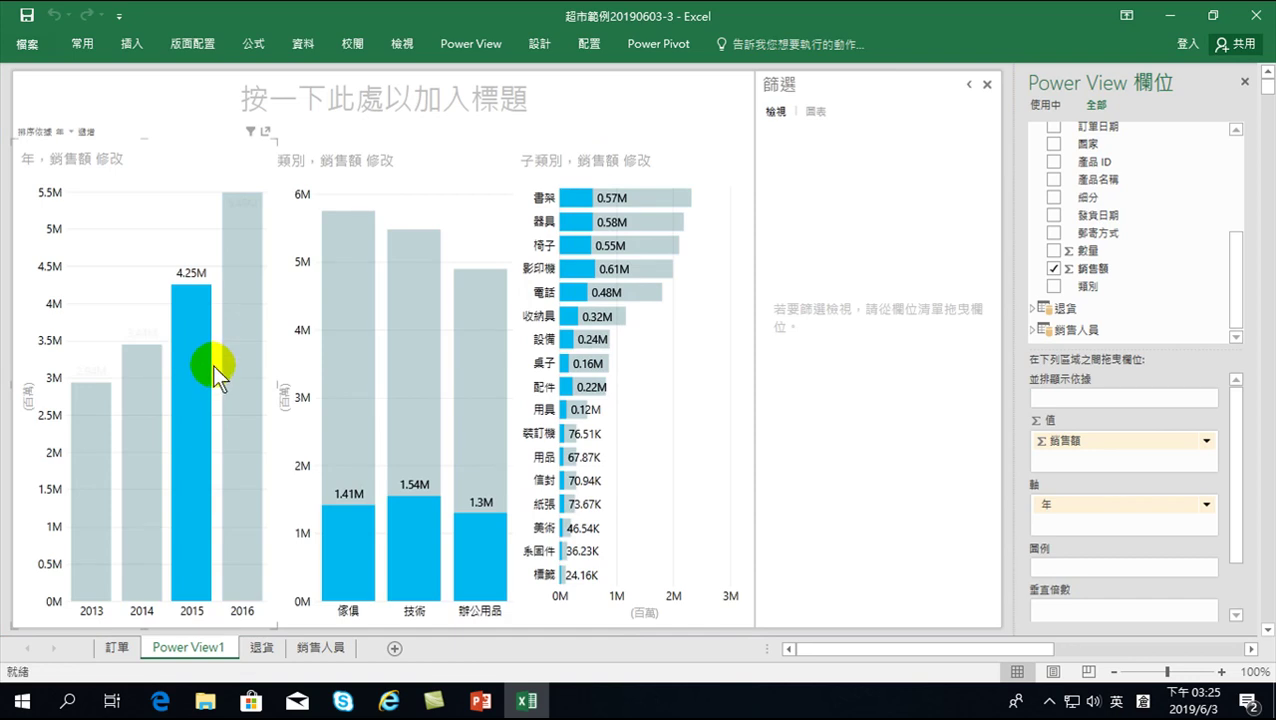
mouse_move(200, 316)
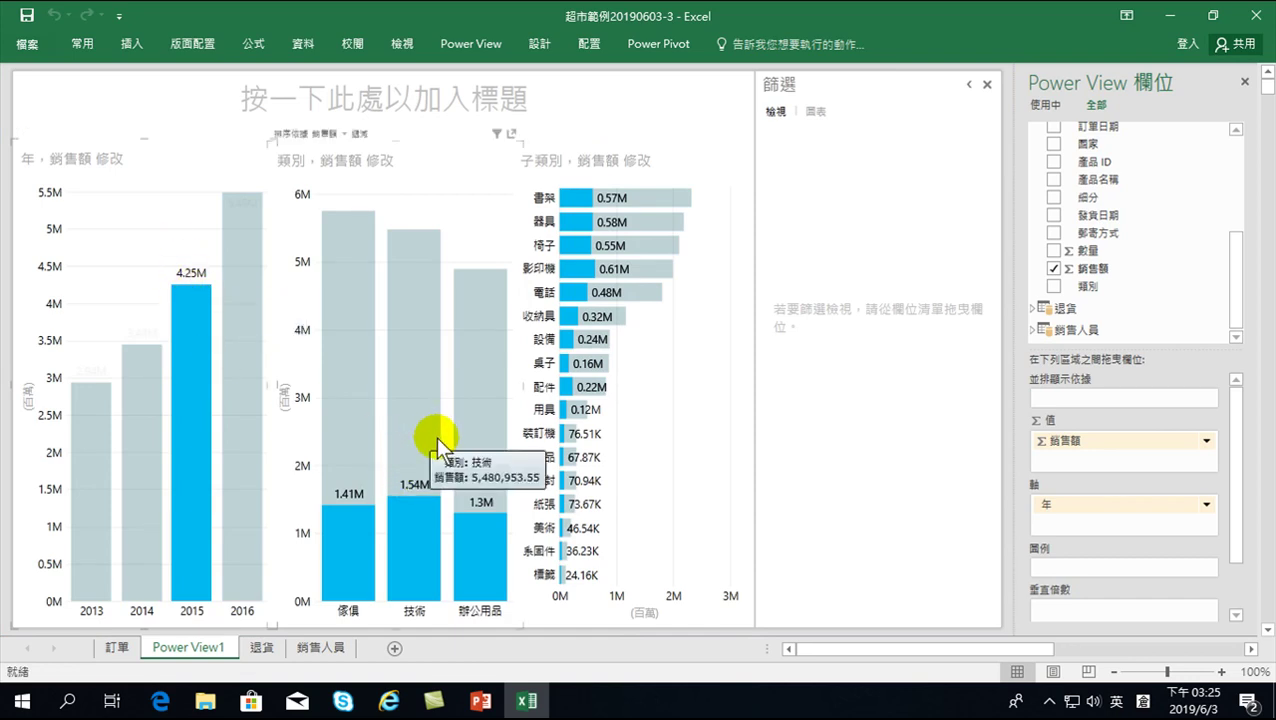
left_click(430, 568)
mouse_move(406, 570)
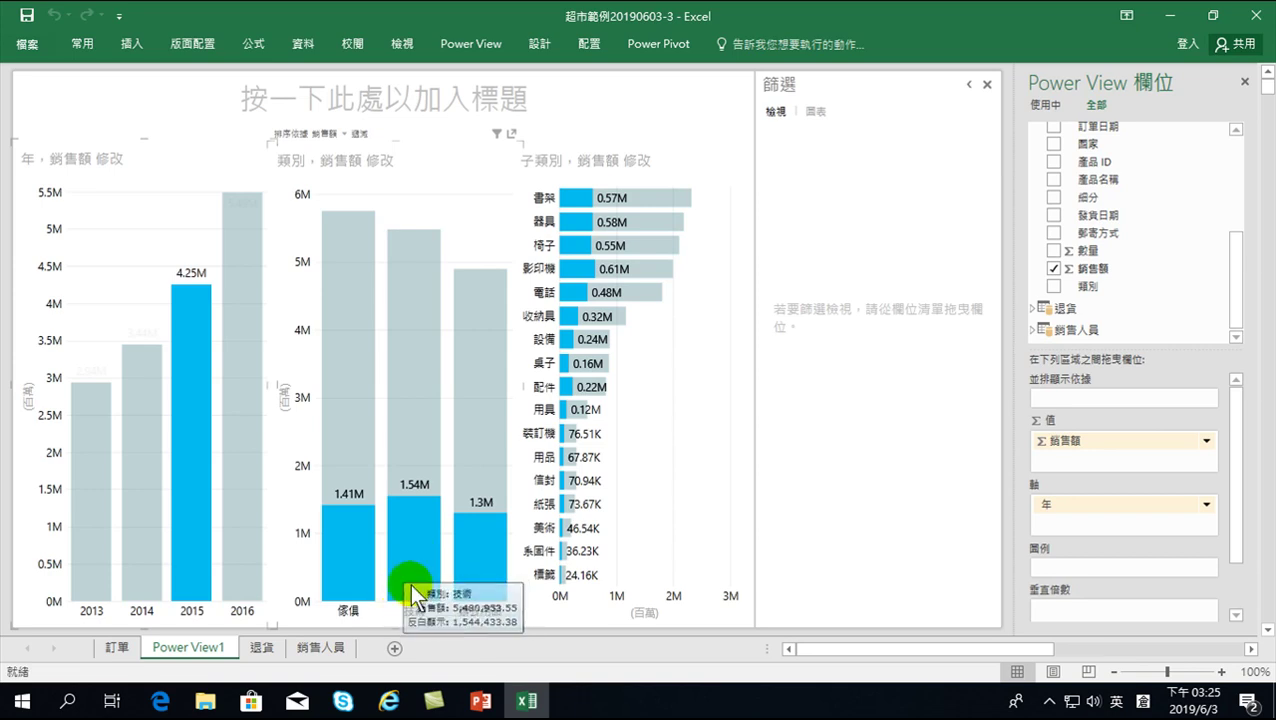
mouse_move(421, 322)
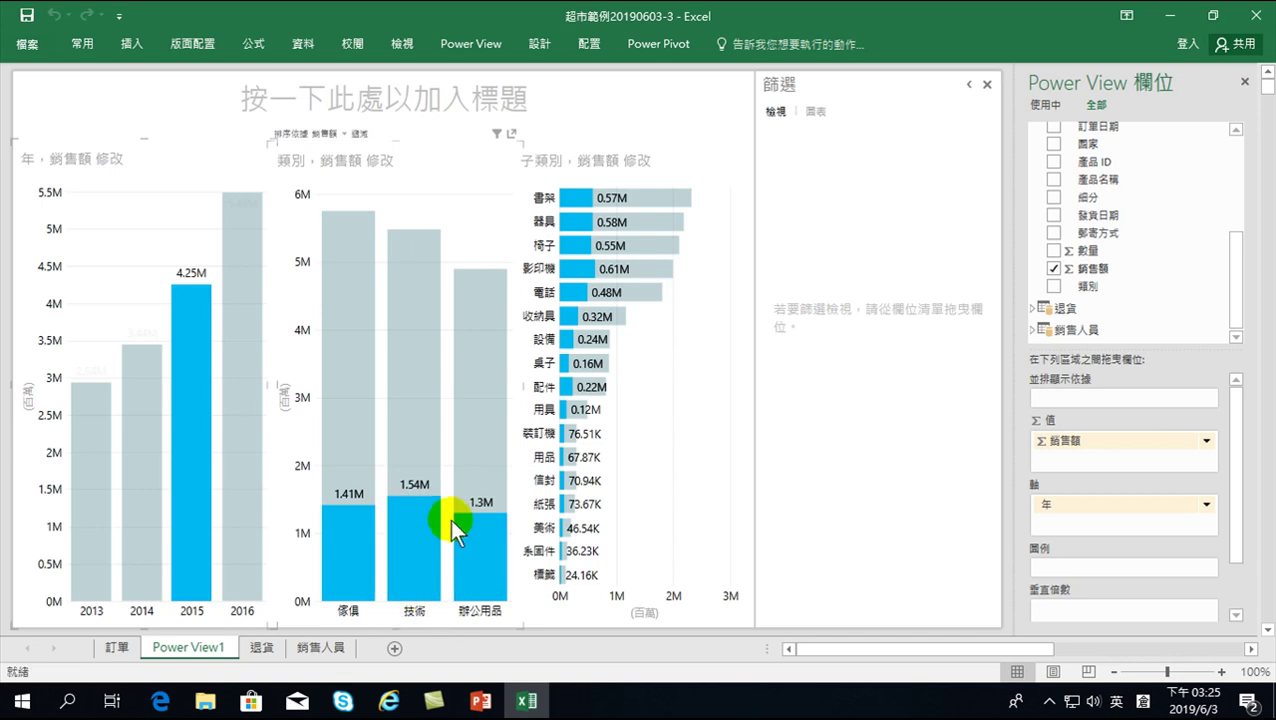
mouse_move(463, 358)
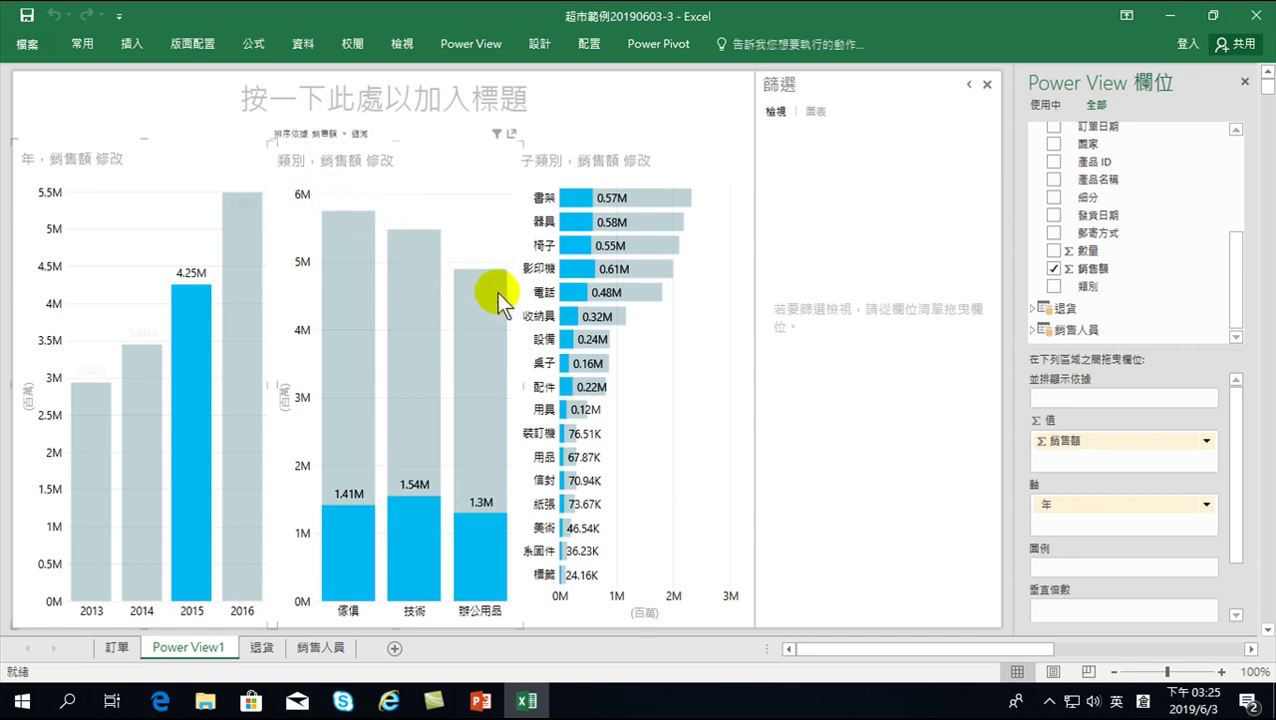
mouse_move(505, 289)
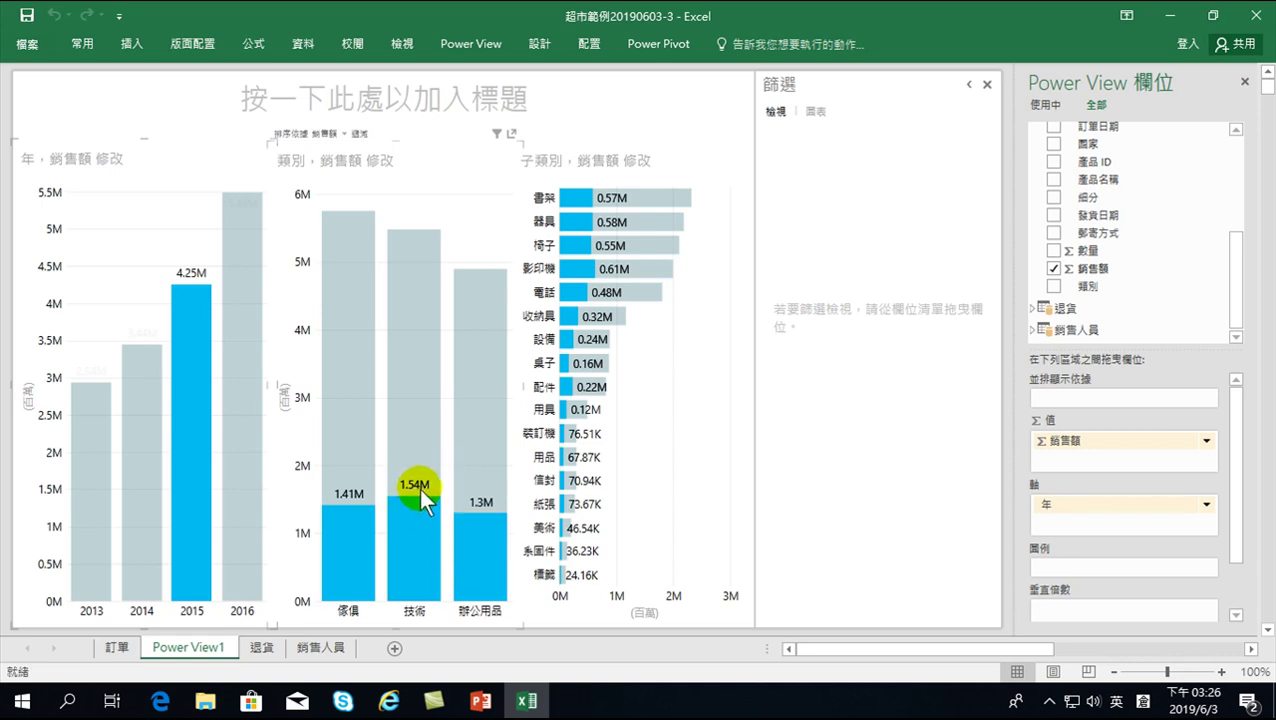
mouse_move(416, 505)
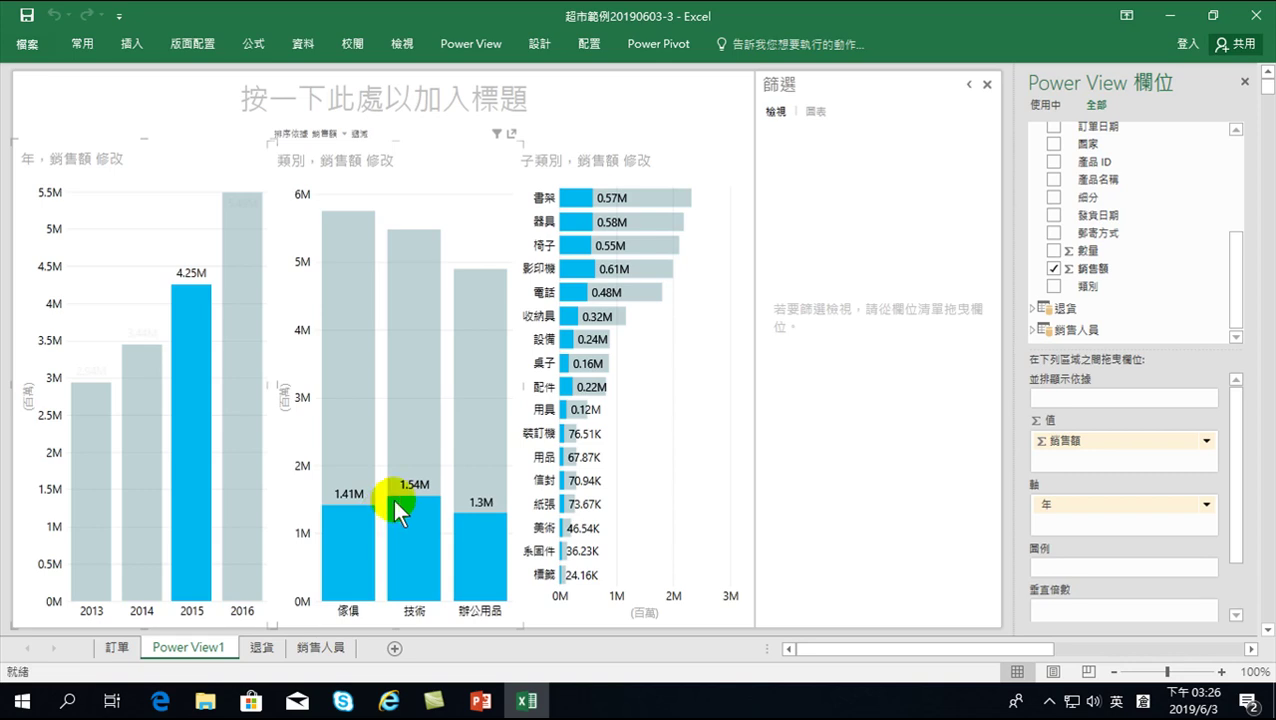
- Cross-filter the charts to 2016 sales
left_click(243, 442)
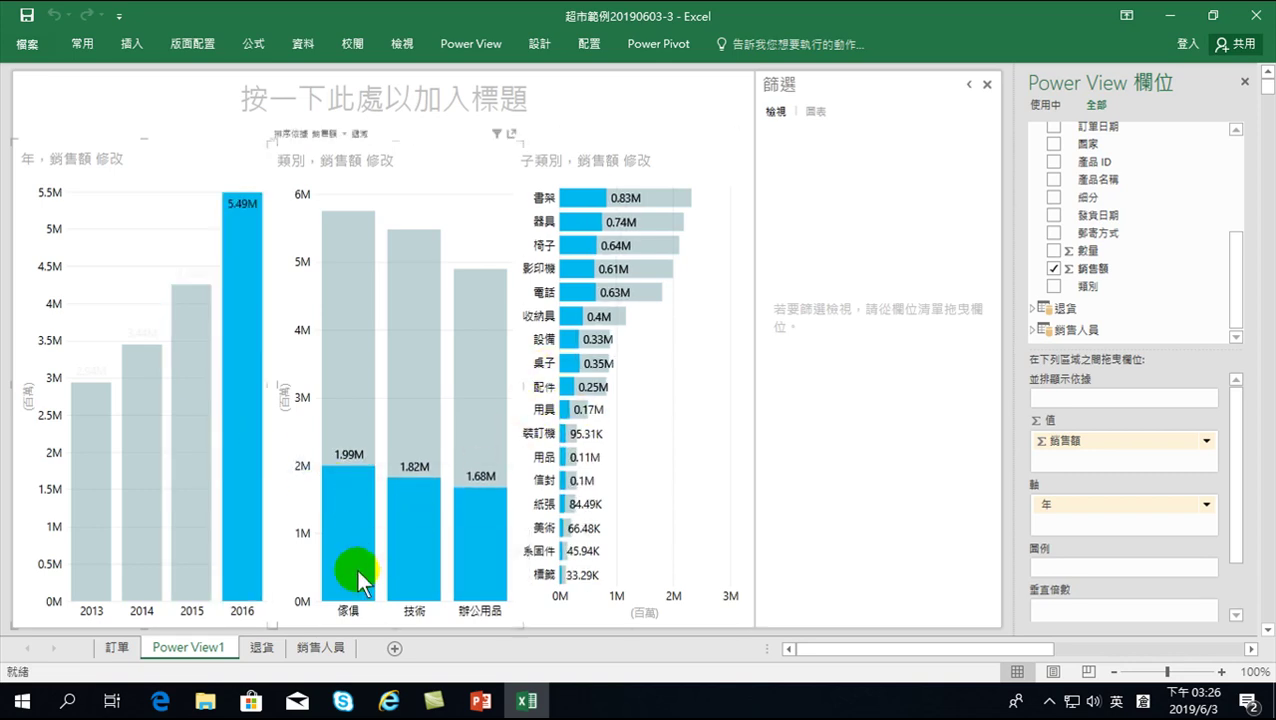
mouse_move(350, 512)
mouse_move(350, 478)
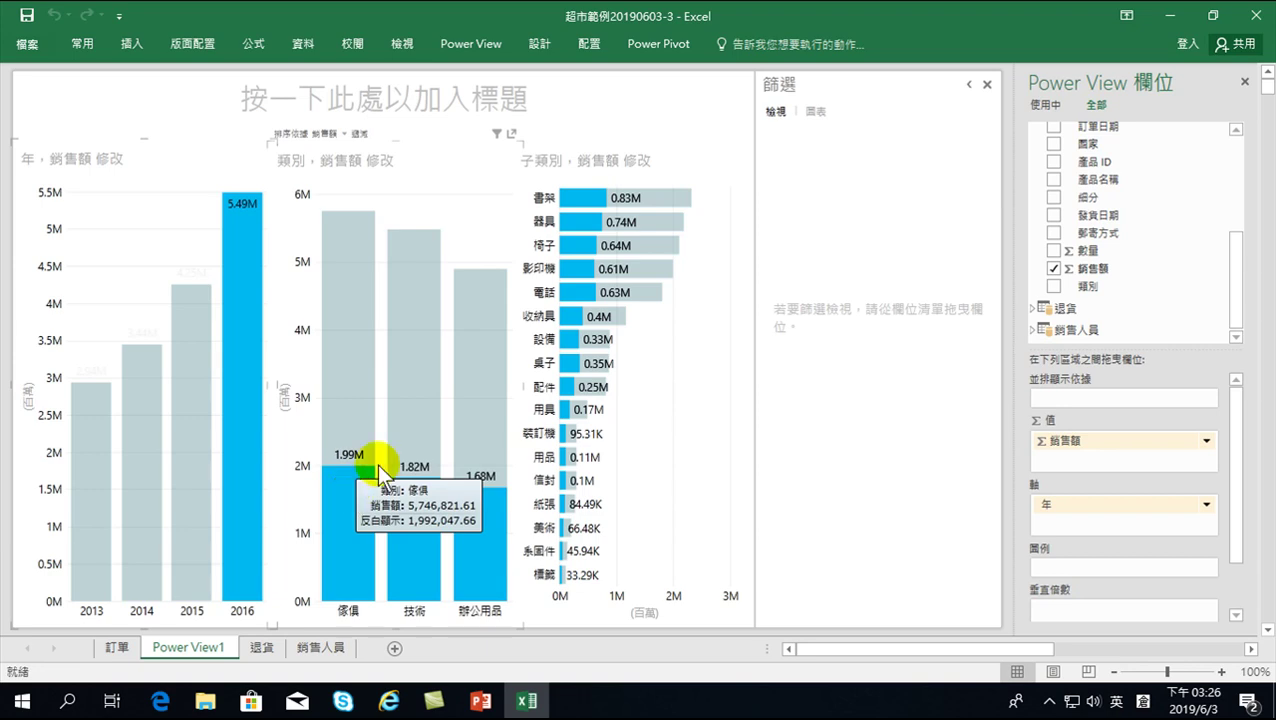
- Cross-filter by 傢俱, showing 書架 2.31M, 椅子 2.09M and 桌子 0.86M
left_click(353, 507)
left_click(351, 504)
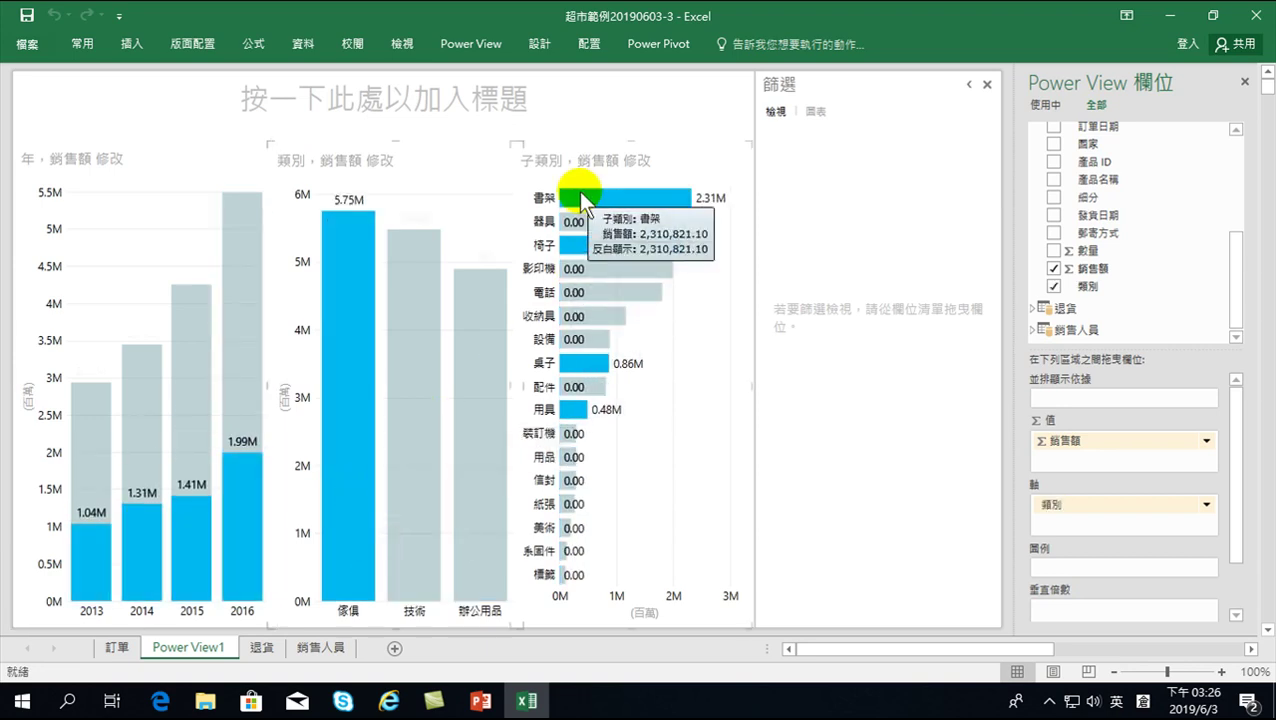
mouse_move(585, 245)
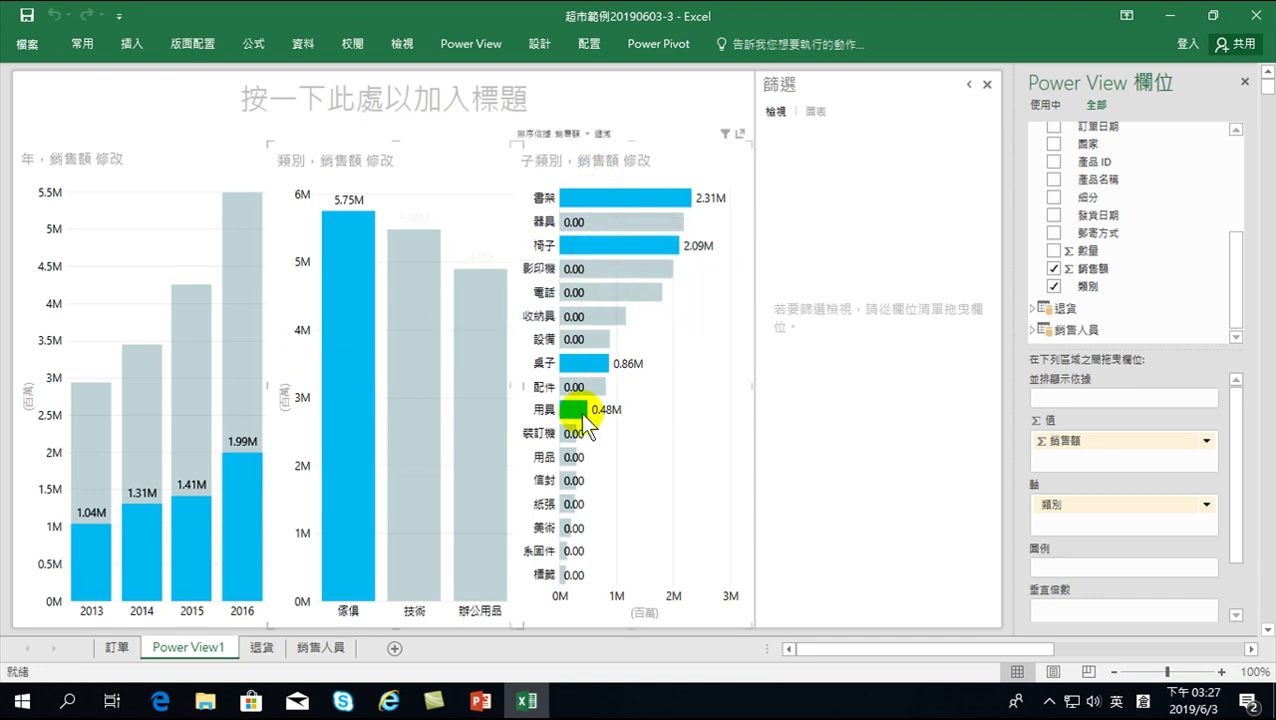
mouse_move(585, 412)
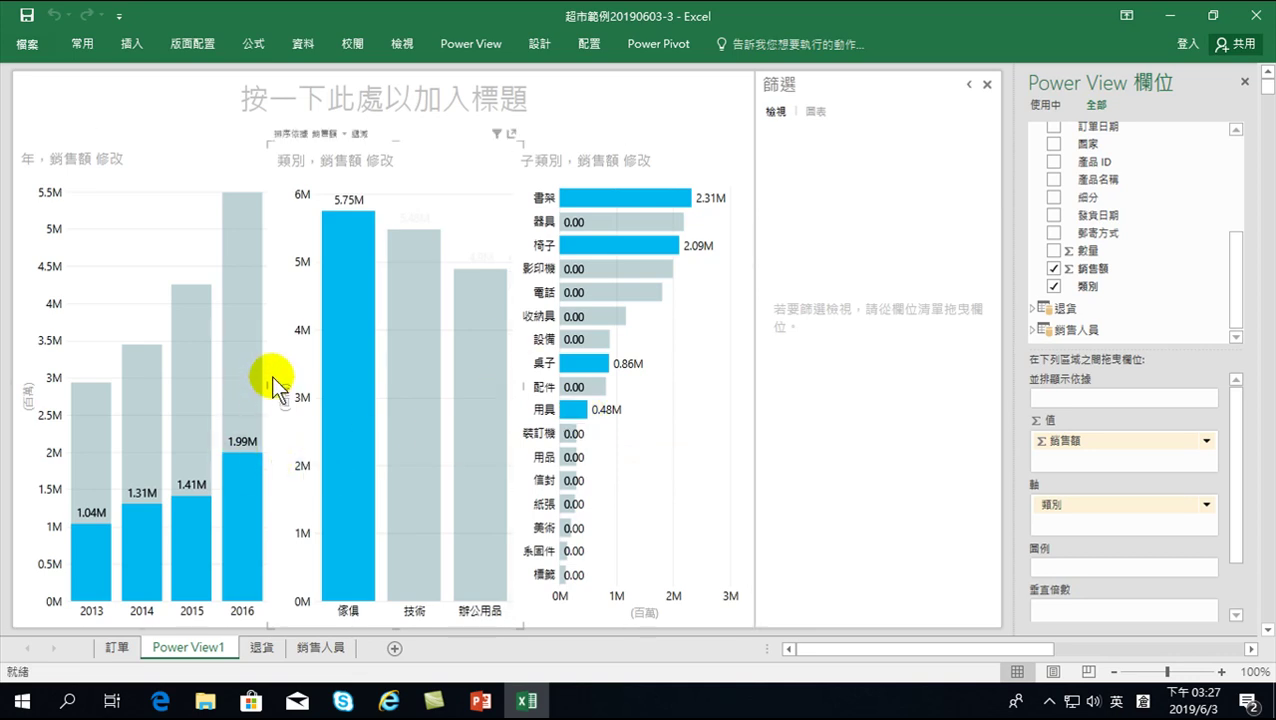
- Switch the cross-filter from 2015 to 2016: 傢俱 1.99M, 技術 1.82M, 辦公用品 1.68M, 書架 0.83M
left_click(194, 396)
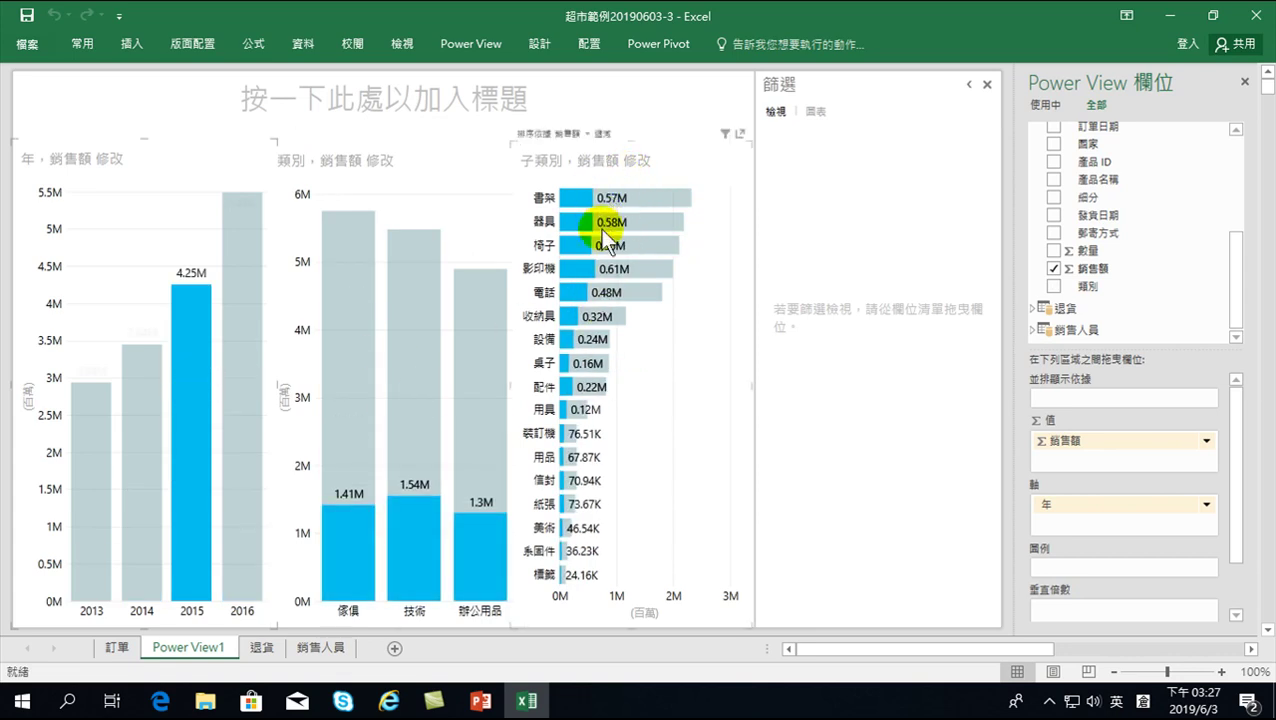
mouse_move(572, 282)
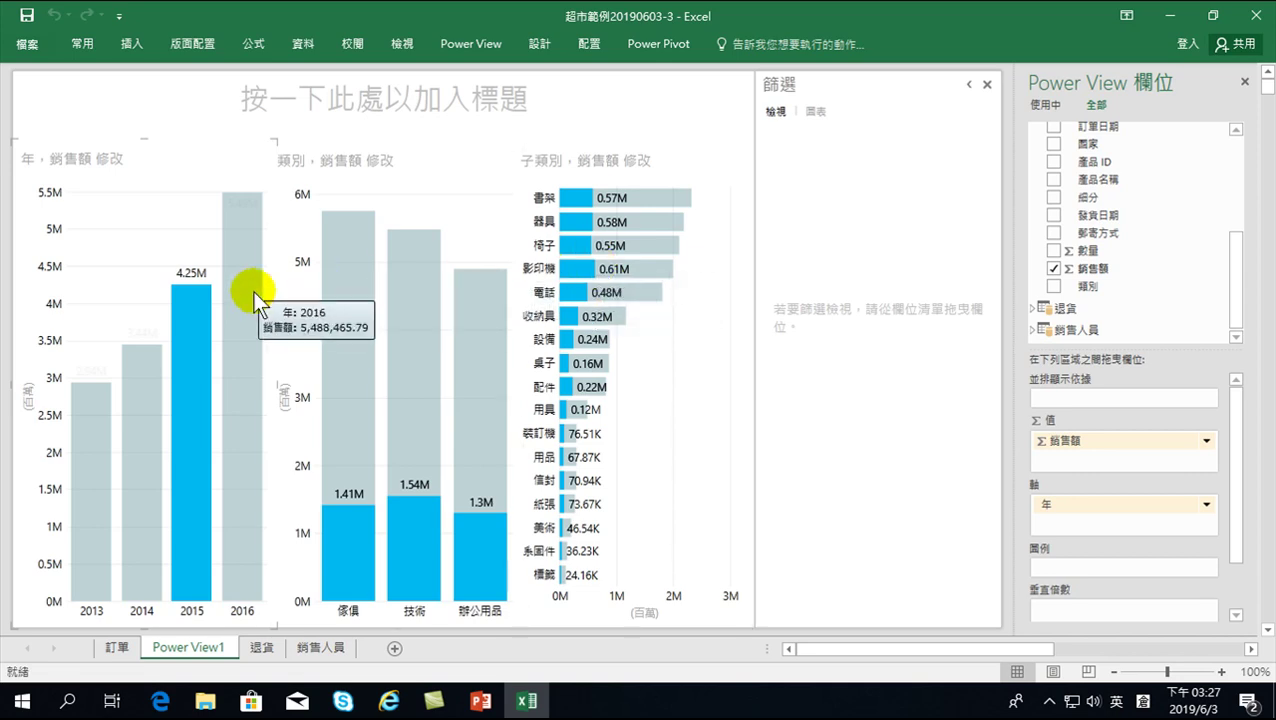
left_click(249, 250)
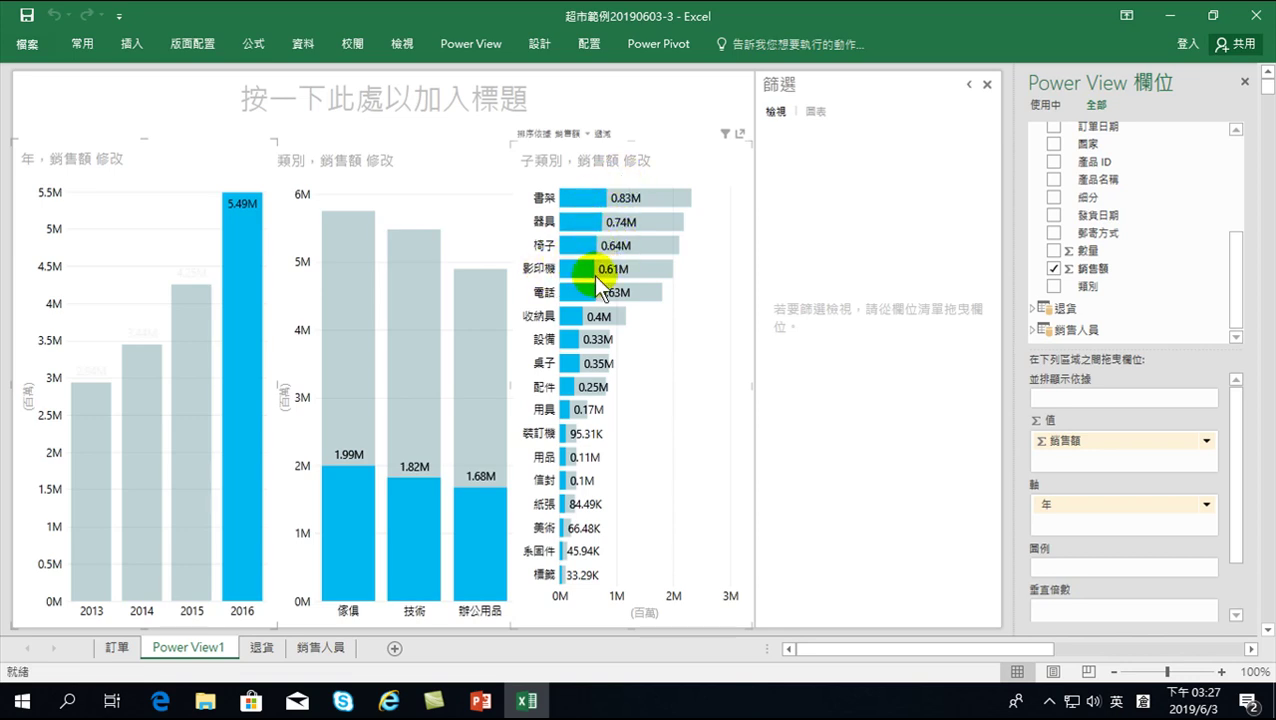
mouse_move(593, 272)
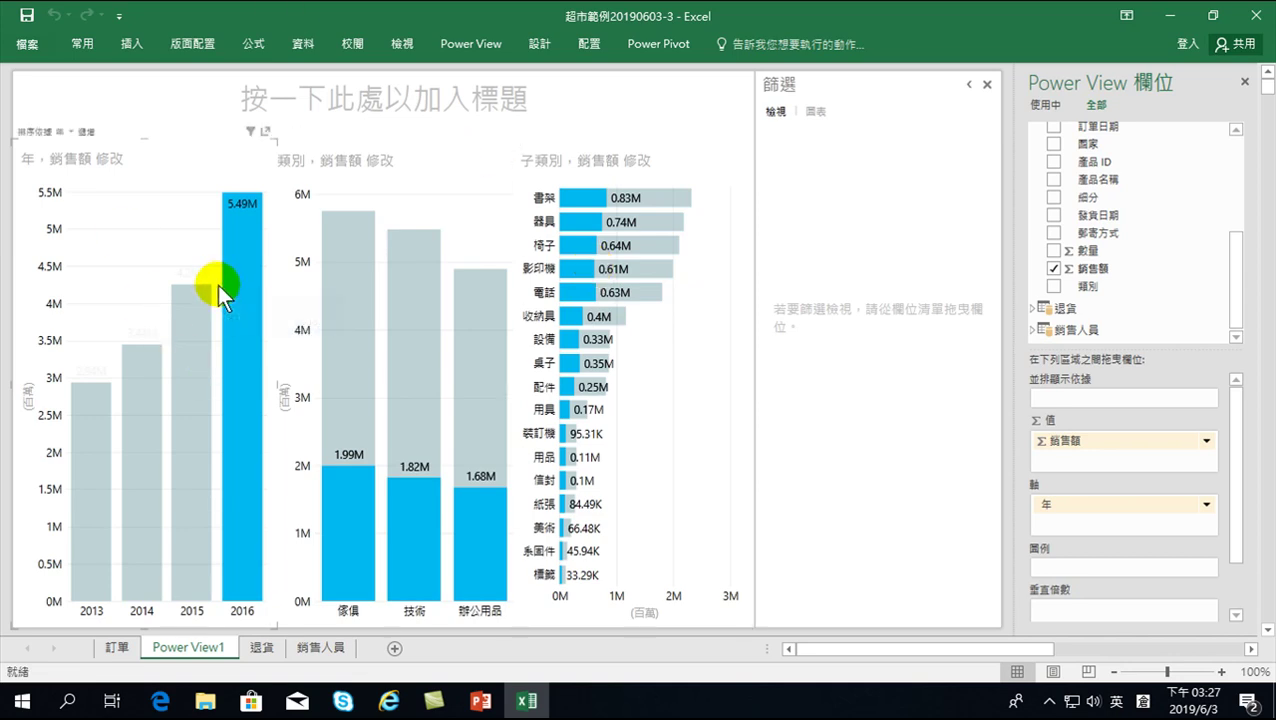
mouse_move(203, 289)
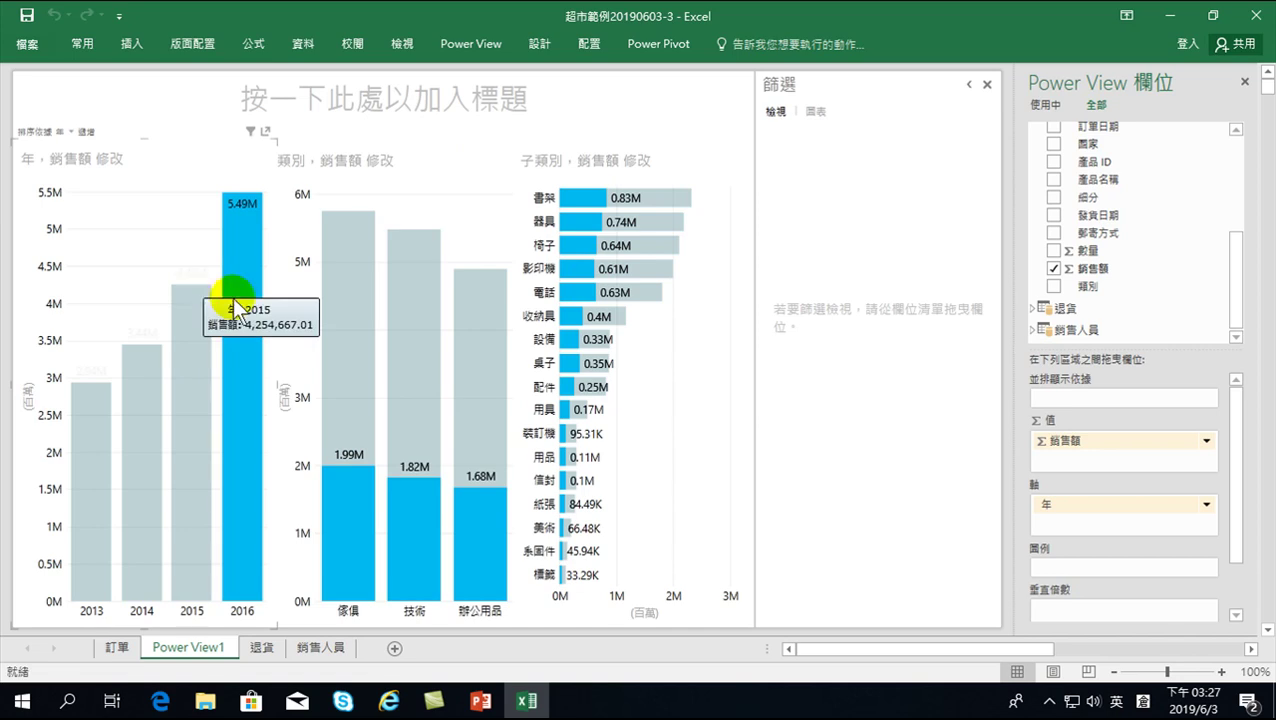
mouse_move(340, 572)
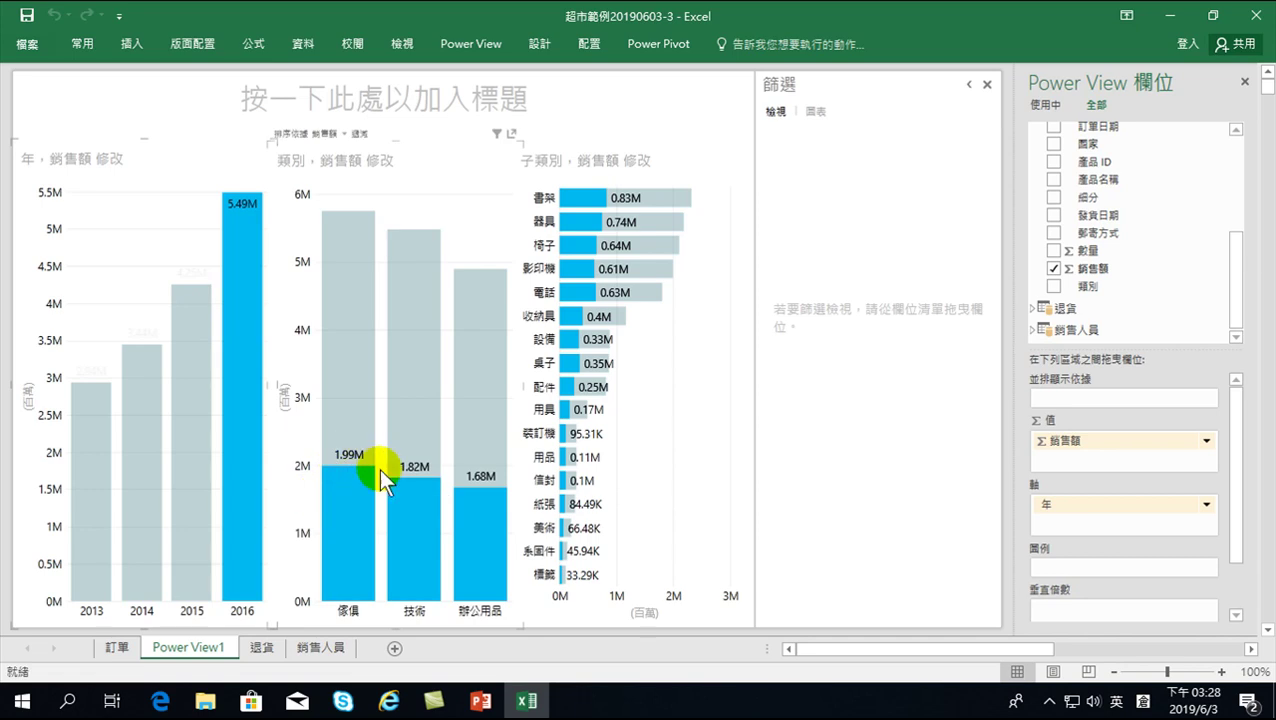
mouse_move(604, 198)
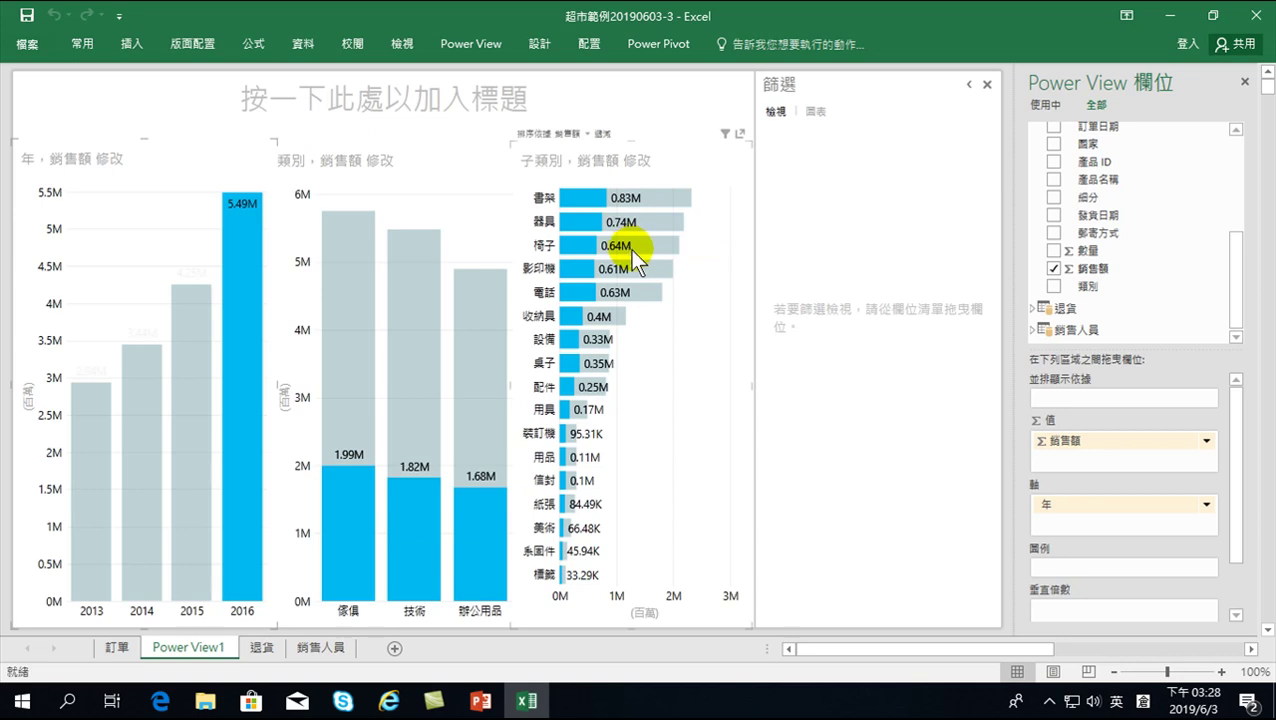
mouse_move(630, 248)
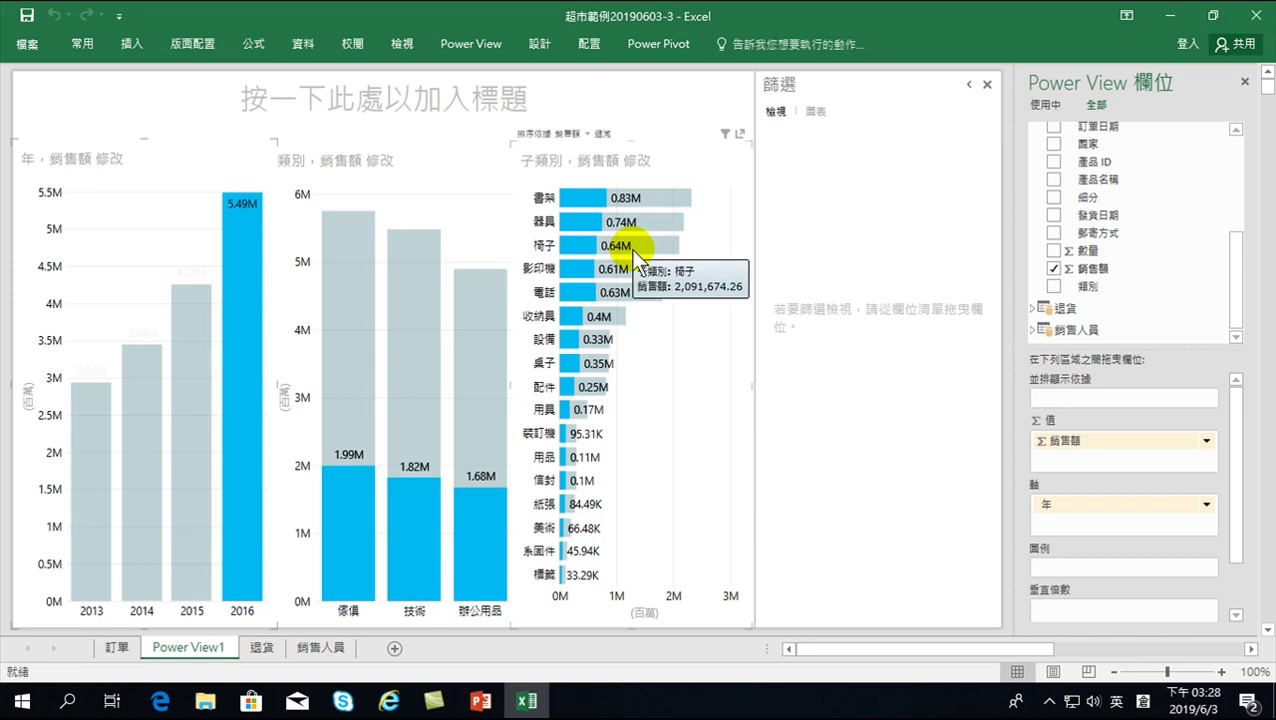
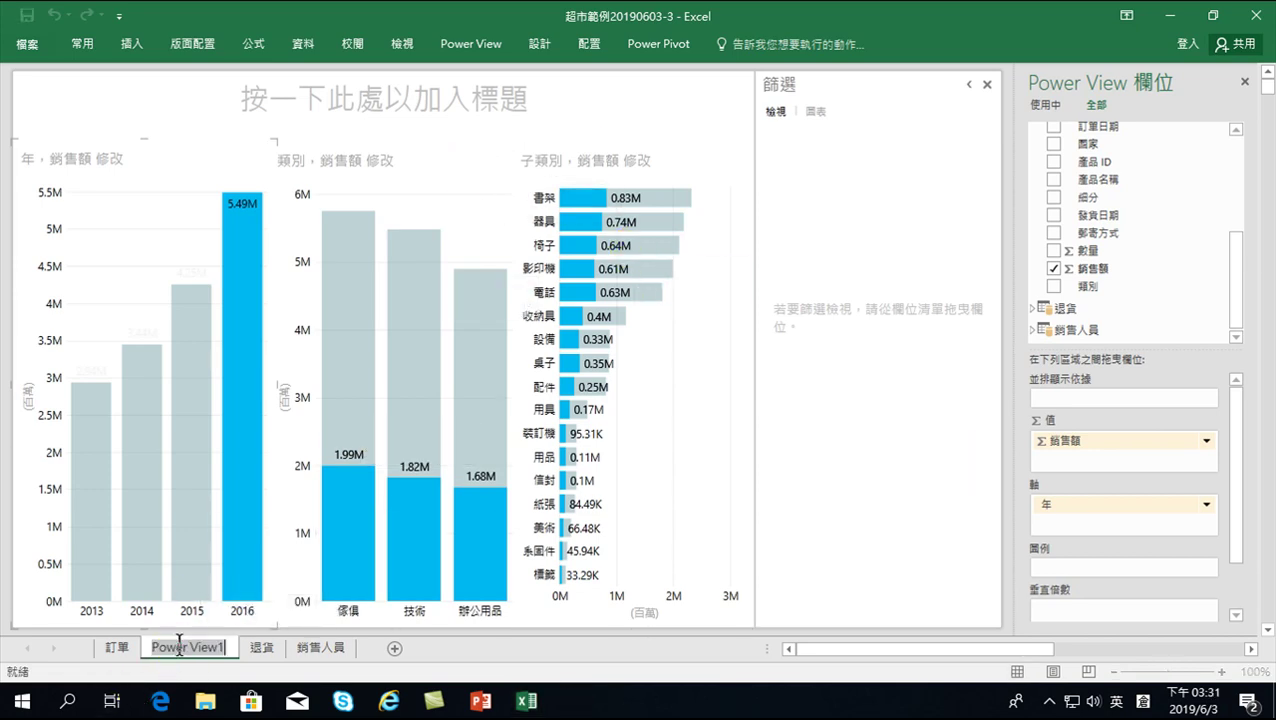
- Rename the Power View1 sheet tab to 各年產品銷售分析
double_click(182, 647)
key("BackSpace")
key("shift")
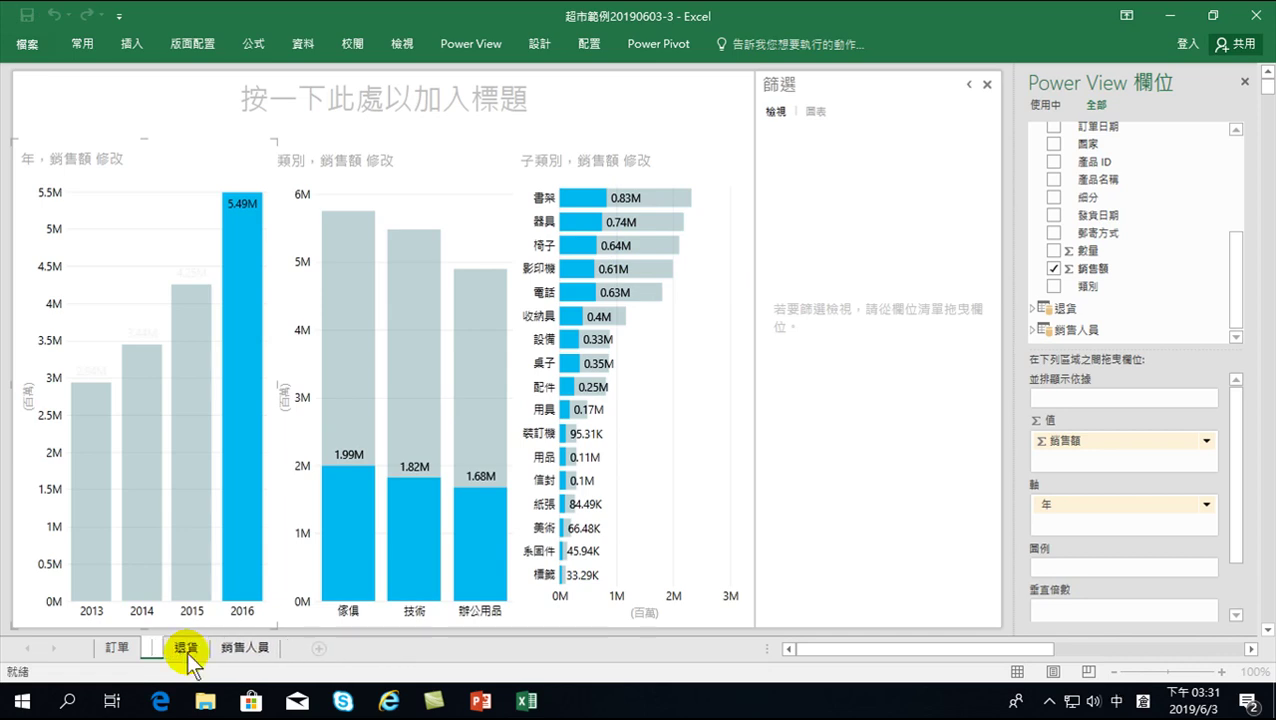
type("各")
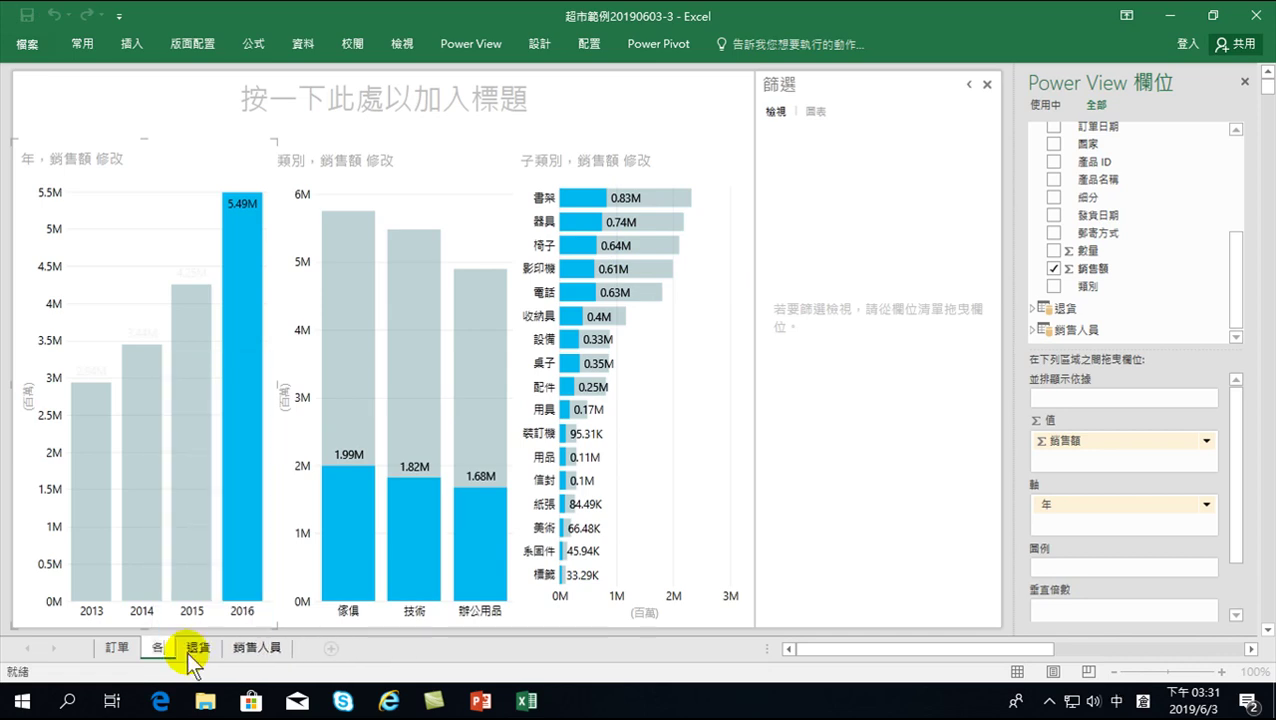
type("年")
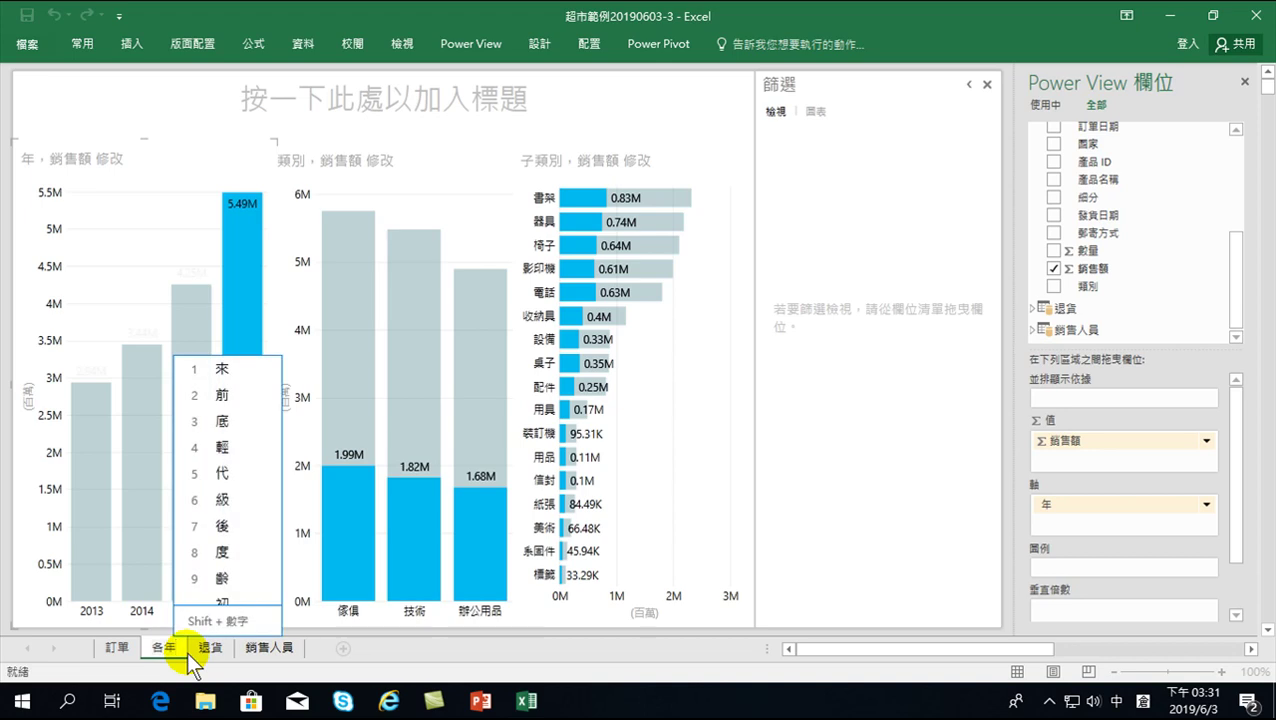
type("銷售")
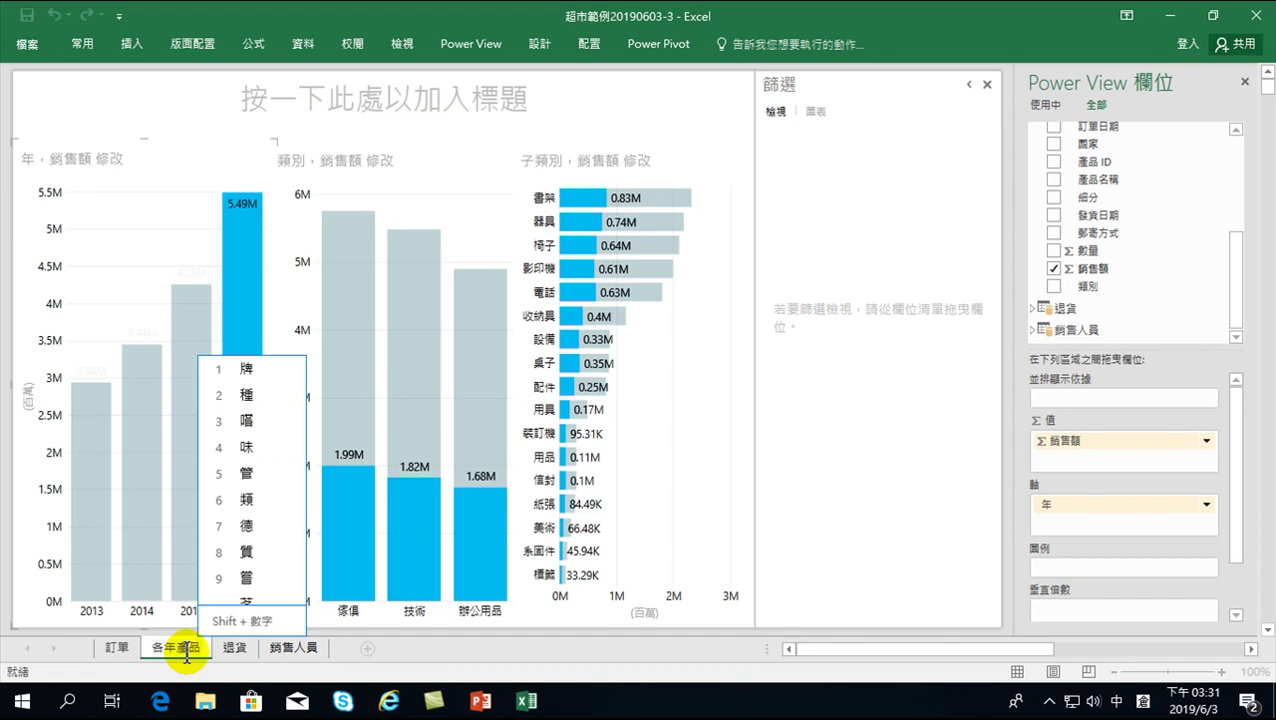
type("金火")
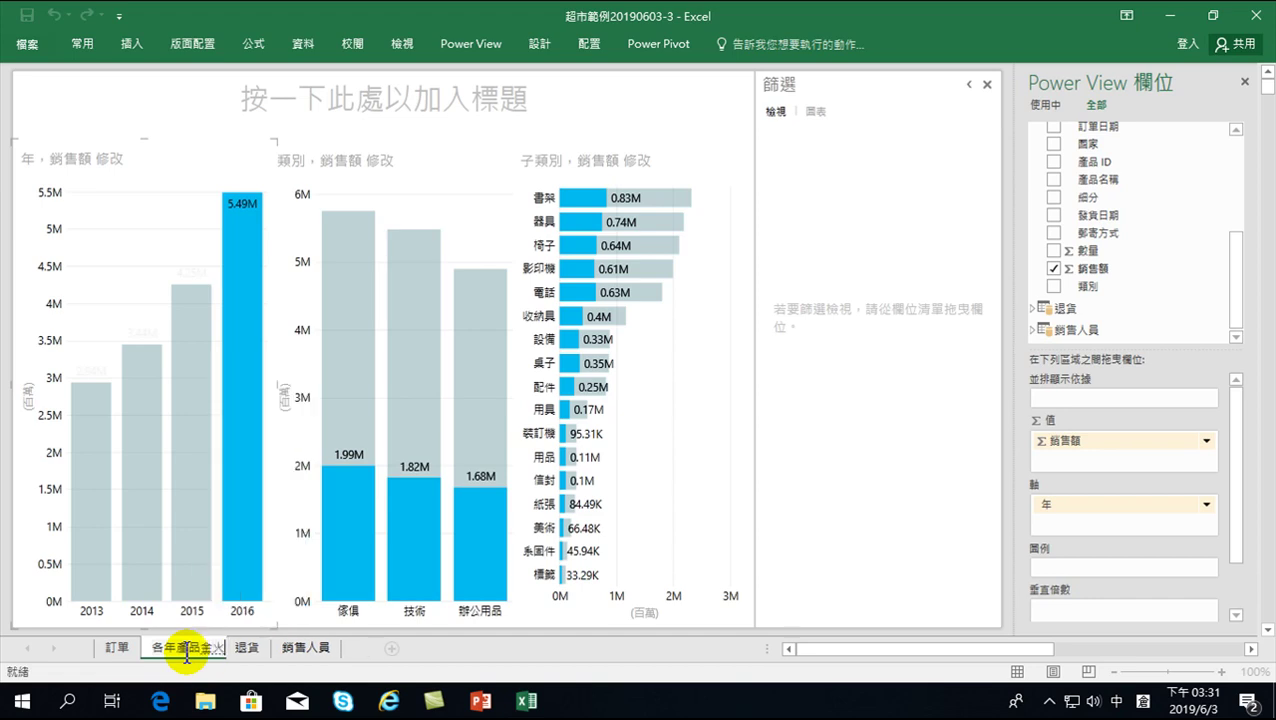
key("BackSpace")
key("BackSpace")
type("銷售分尸竹")
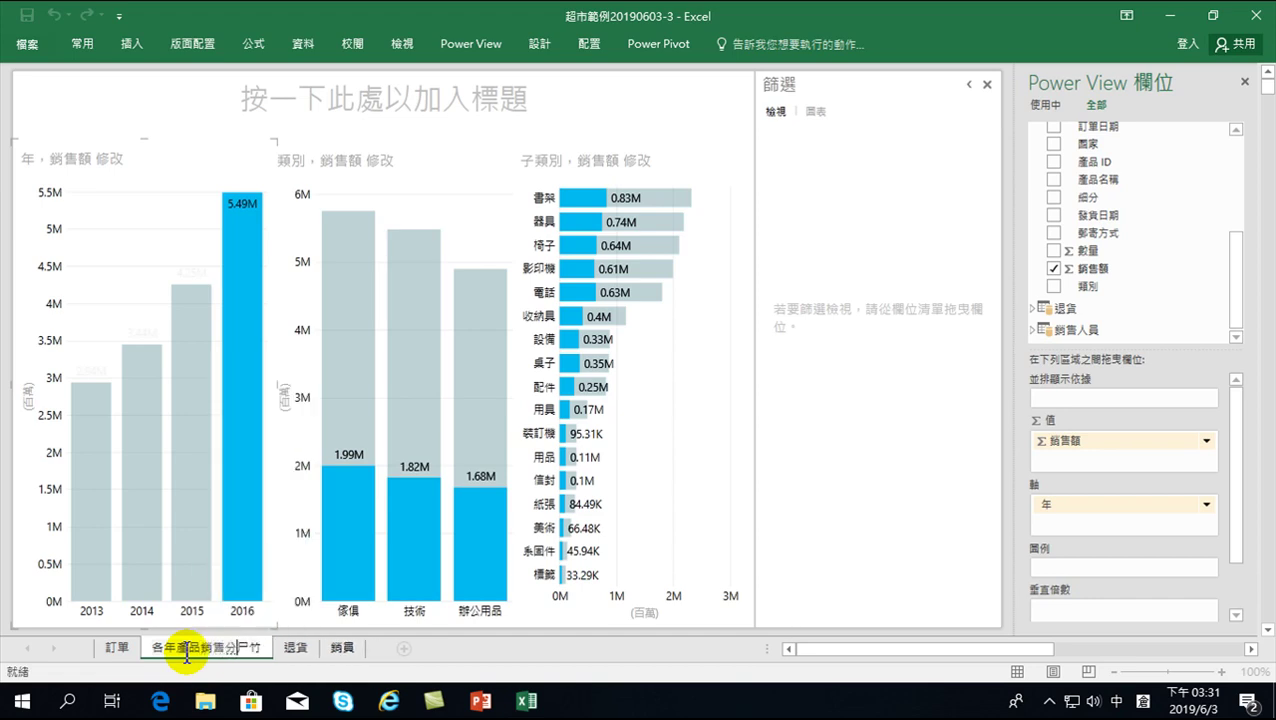
key("BackSpace")
key("BackSpace")
type("析")
key("Return")
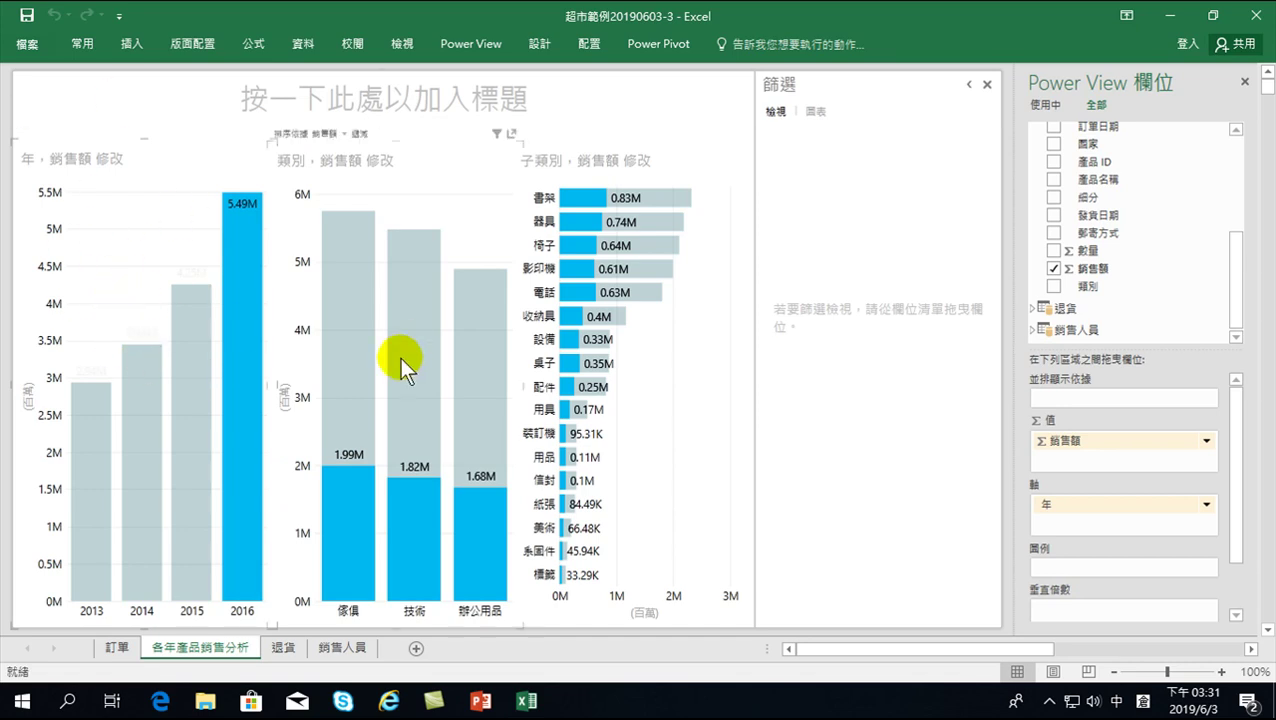
mouse_move(363, 401)
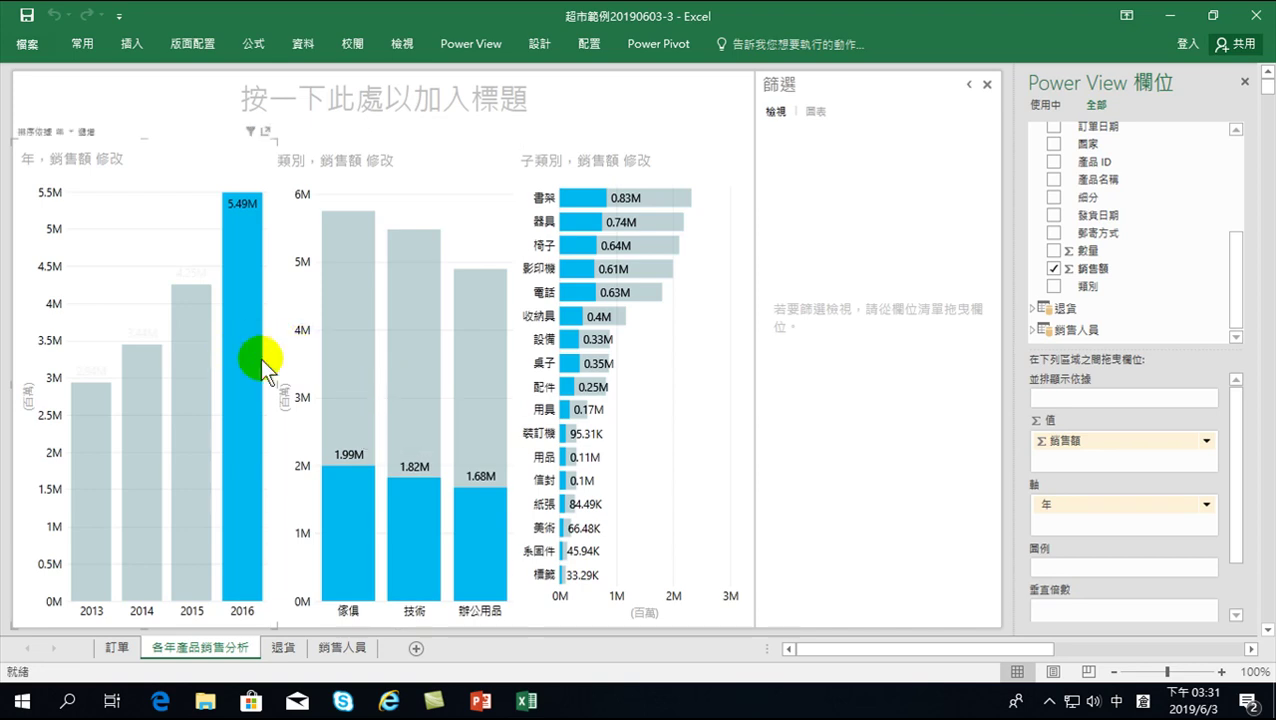
left_click_drag(1236, 268, 1243, 176)
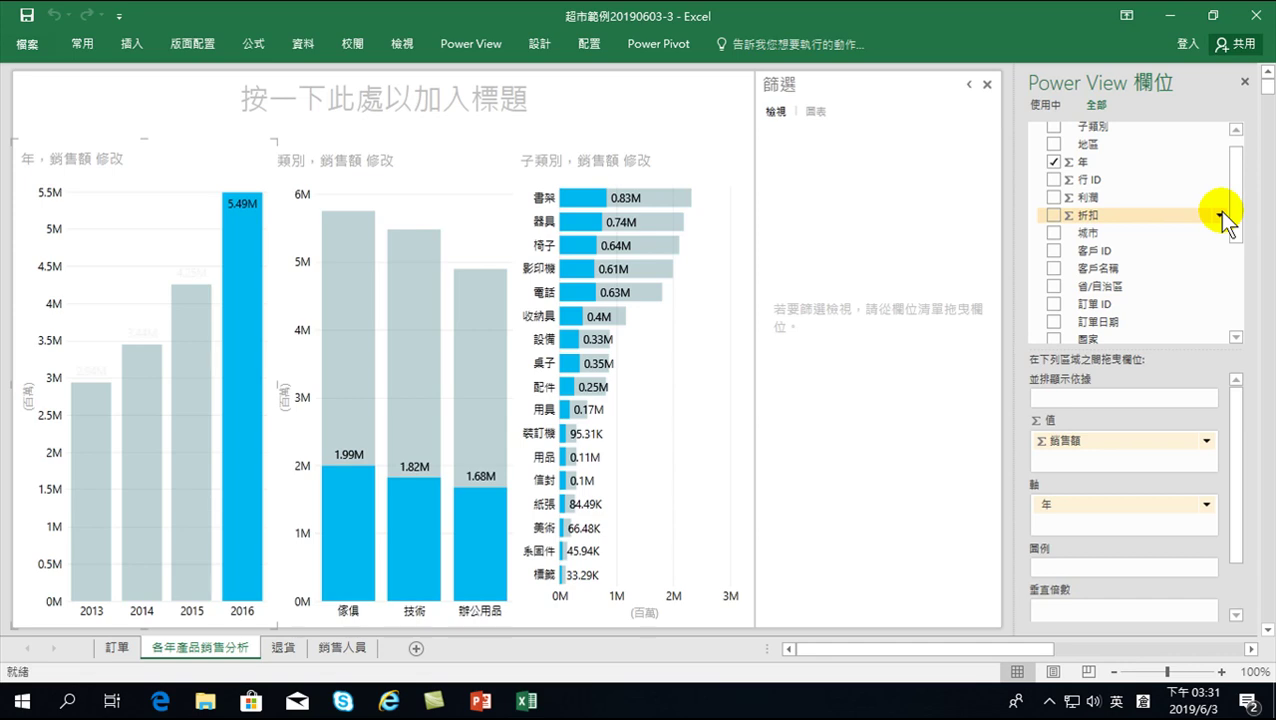
left_click_drag(1233, 192, 1240, 165)
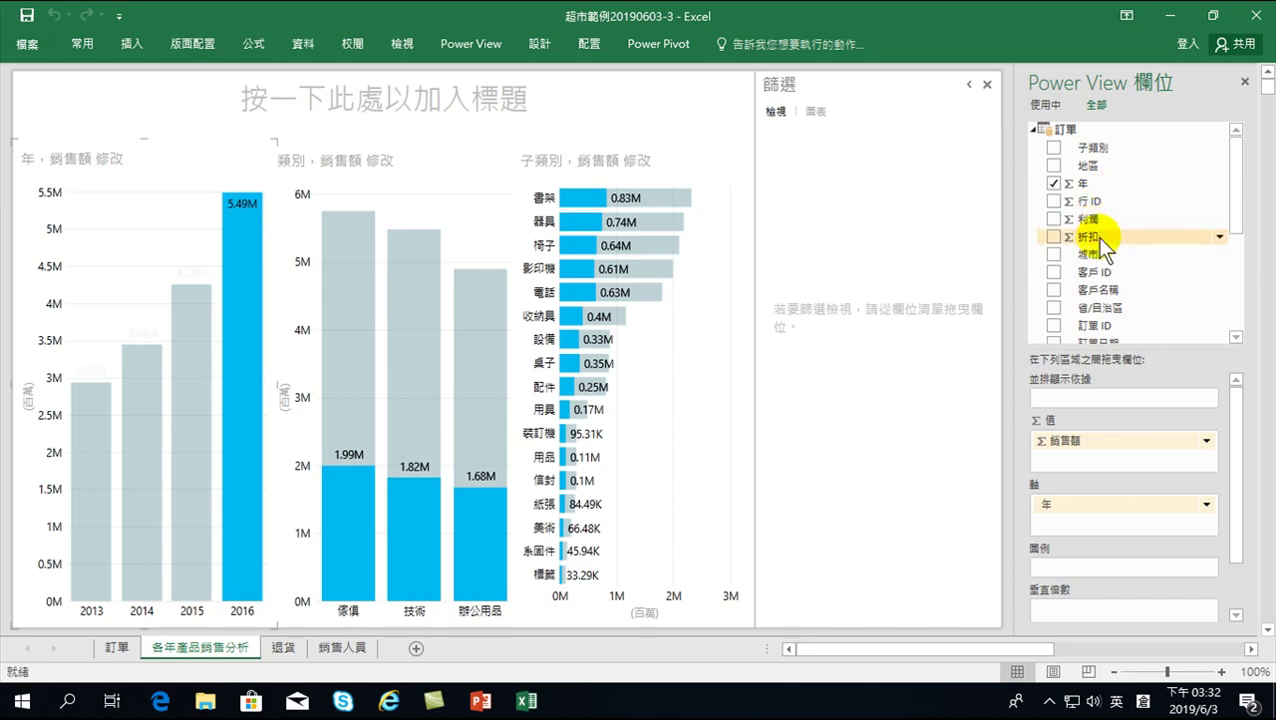
mouse_move(1241, 177)
left_mouse_down()
mouse_move(1237, 266)
mouse_move(1237, 254)
left_mouse_up()
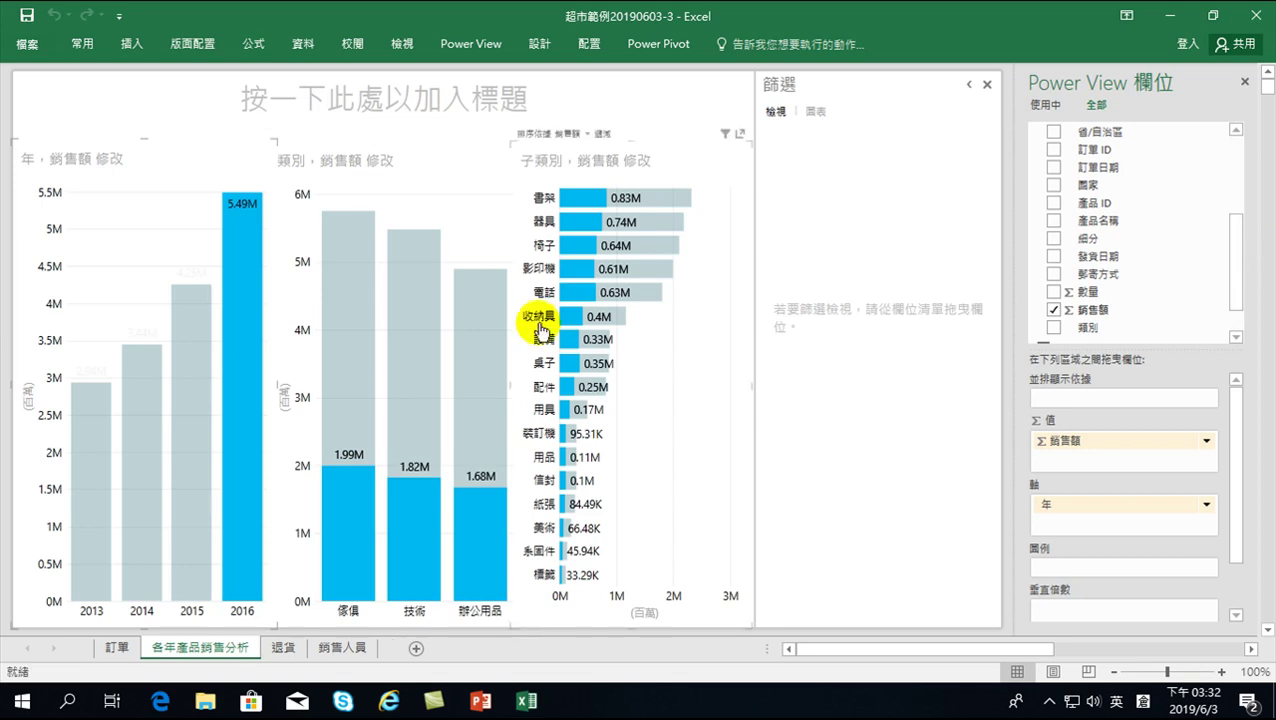
left_click_drag(1239, 268, 1245, 205)
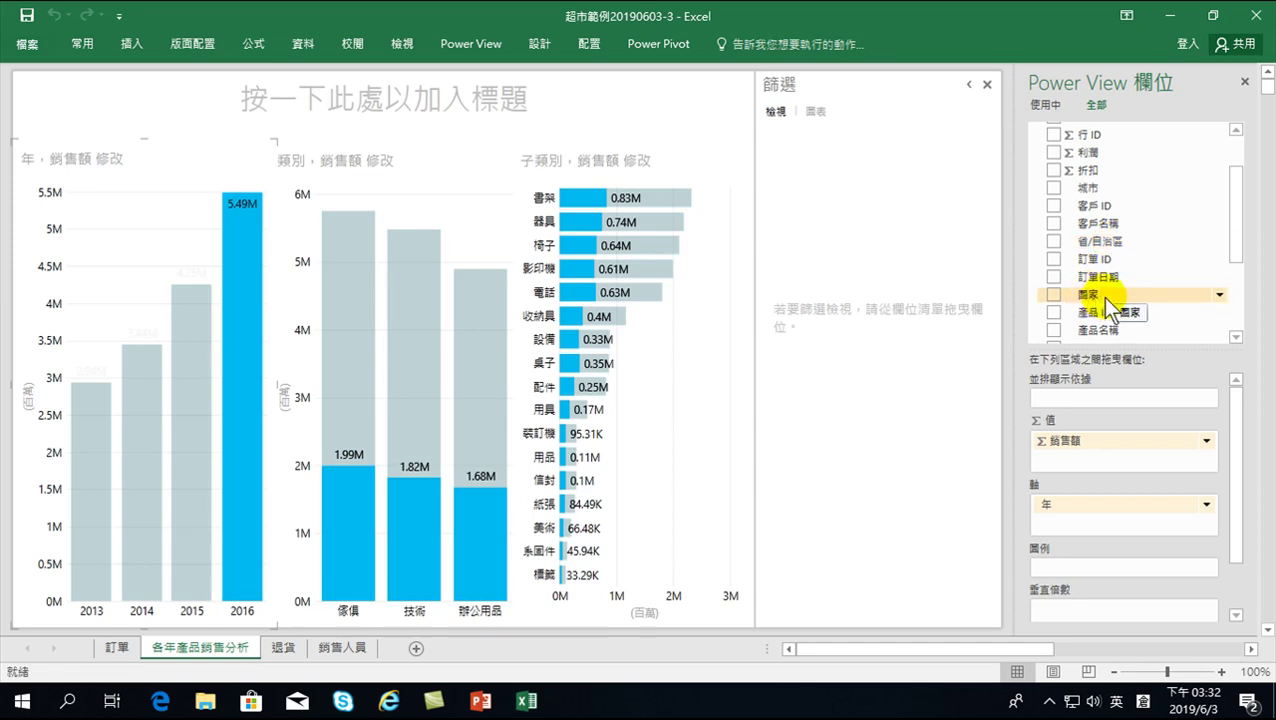
scroll(1134, 310, "down", 2)
scroll(1125, 292, "up", 3)
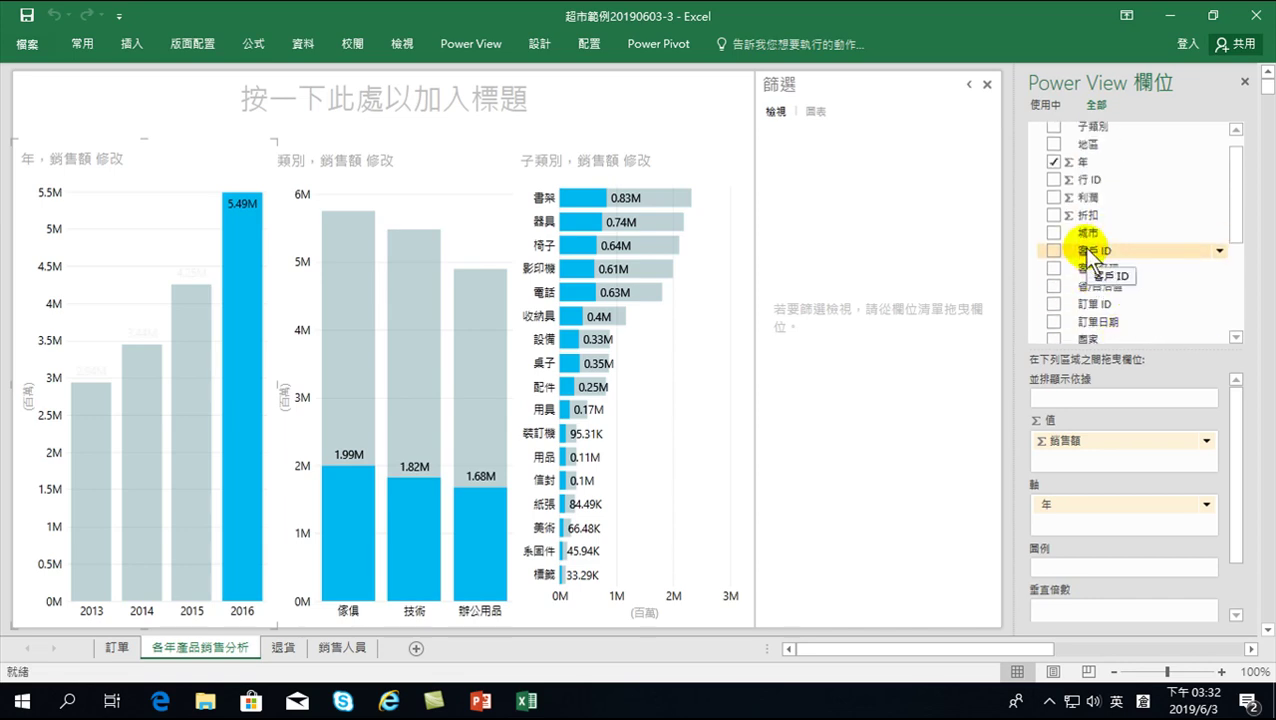
scroll(1087, 249, "up", 1)
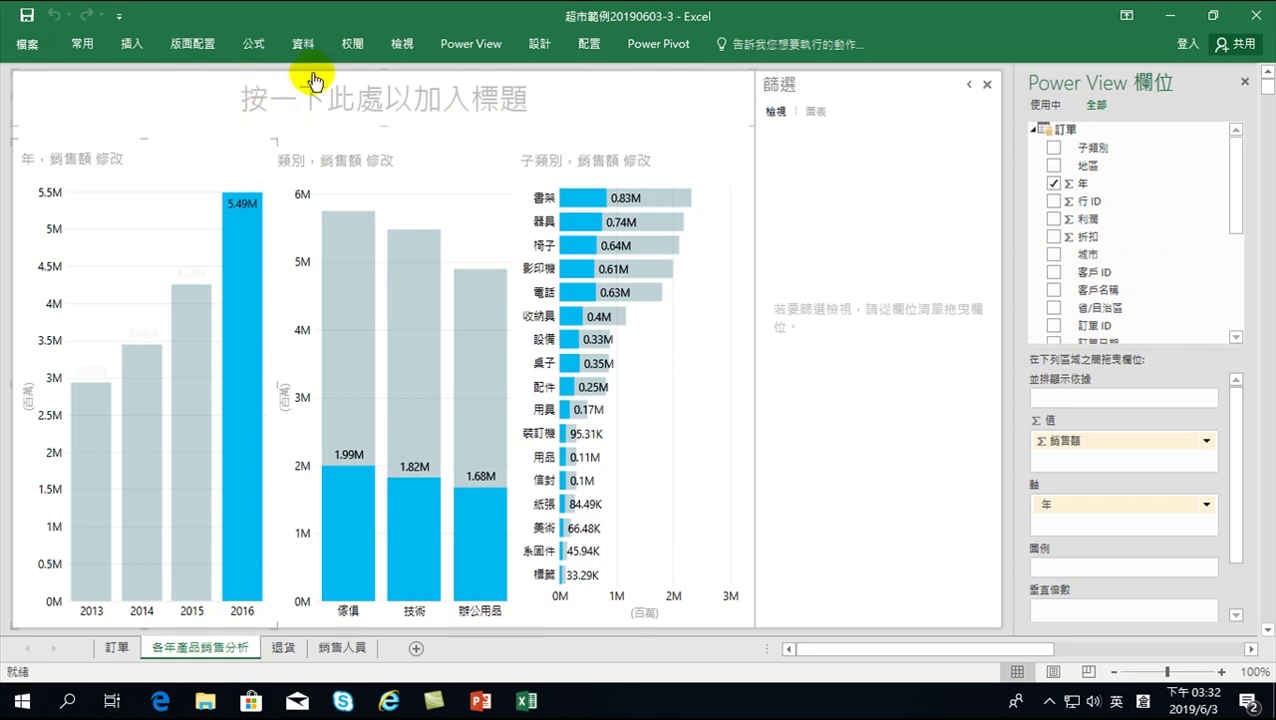
right_click(265, 39)
- Keep the ribbon expanded, then insert a new blank Power View2 sheet from the Data tab
left_click(315, 116)
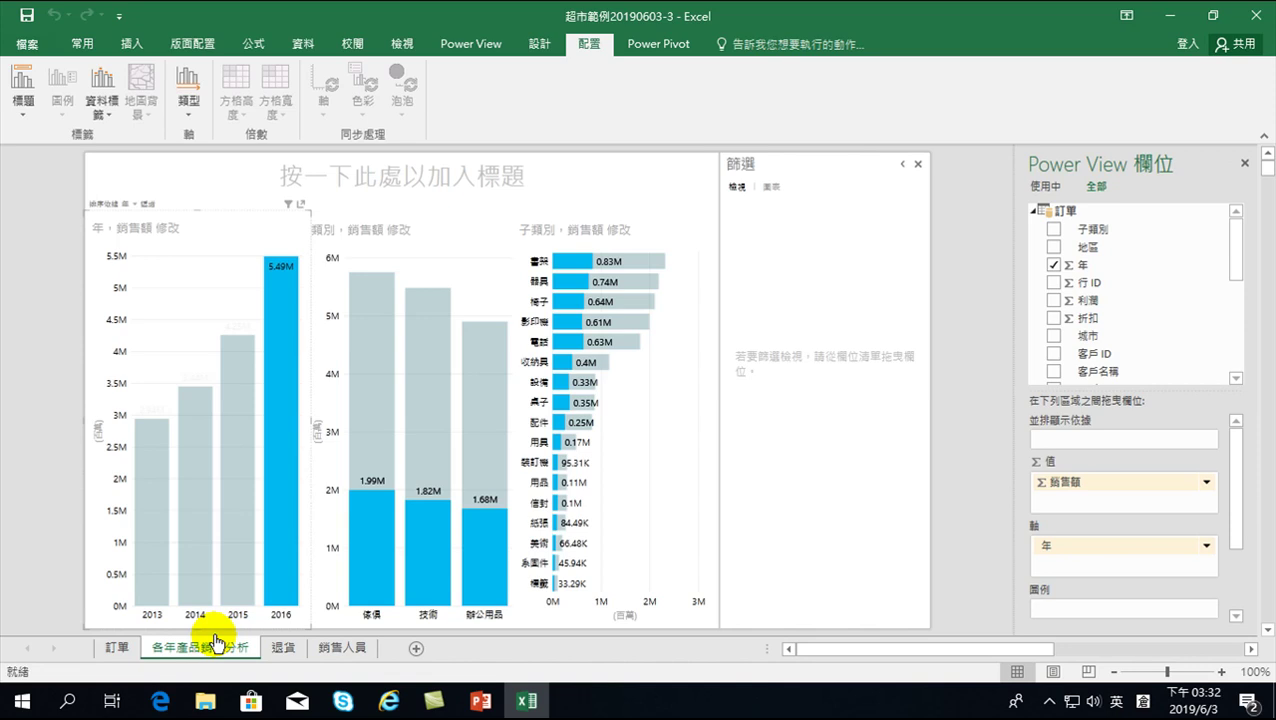
left_click(308, 43)
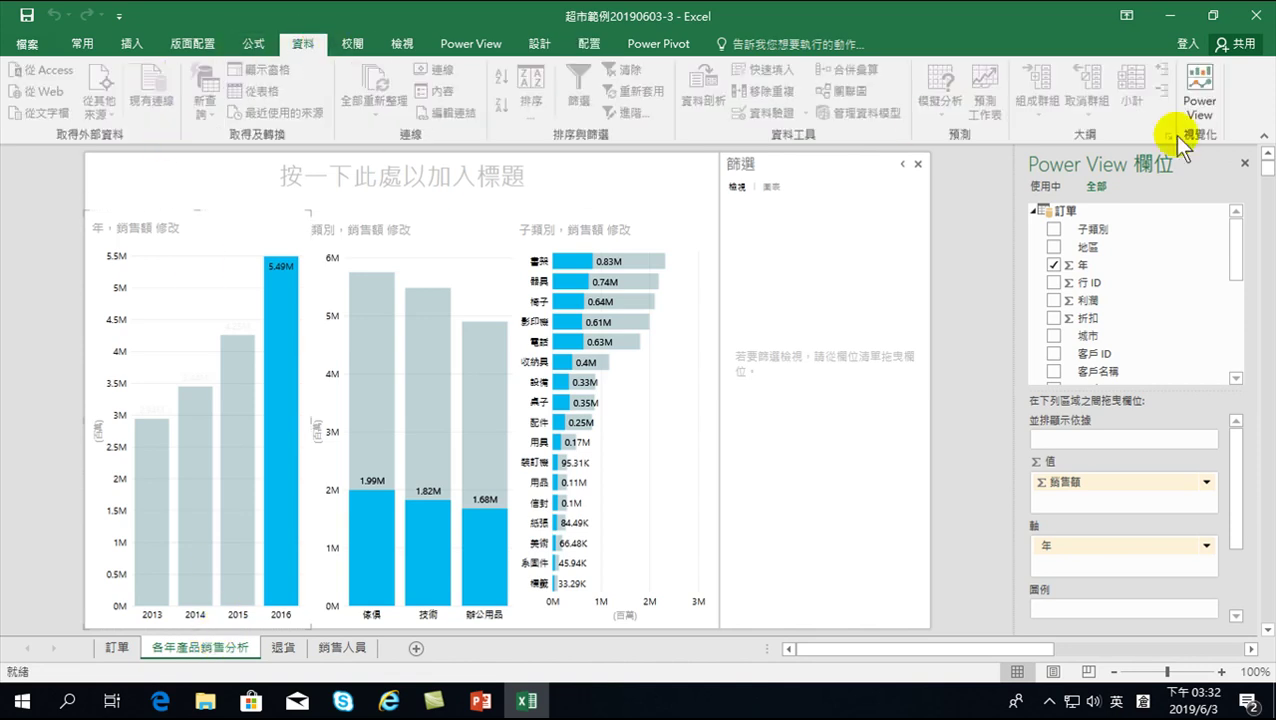
left_click(1203, 82)
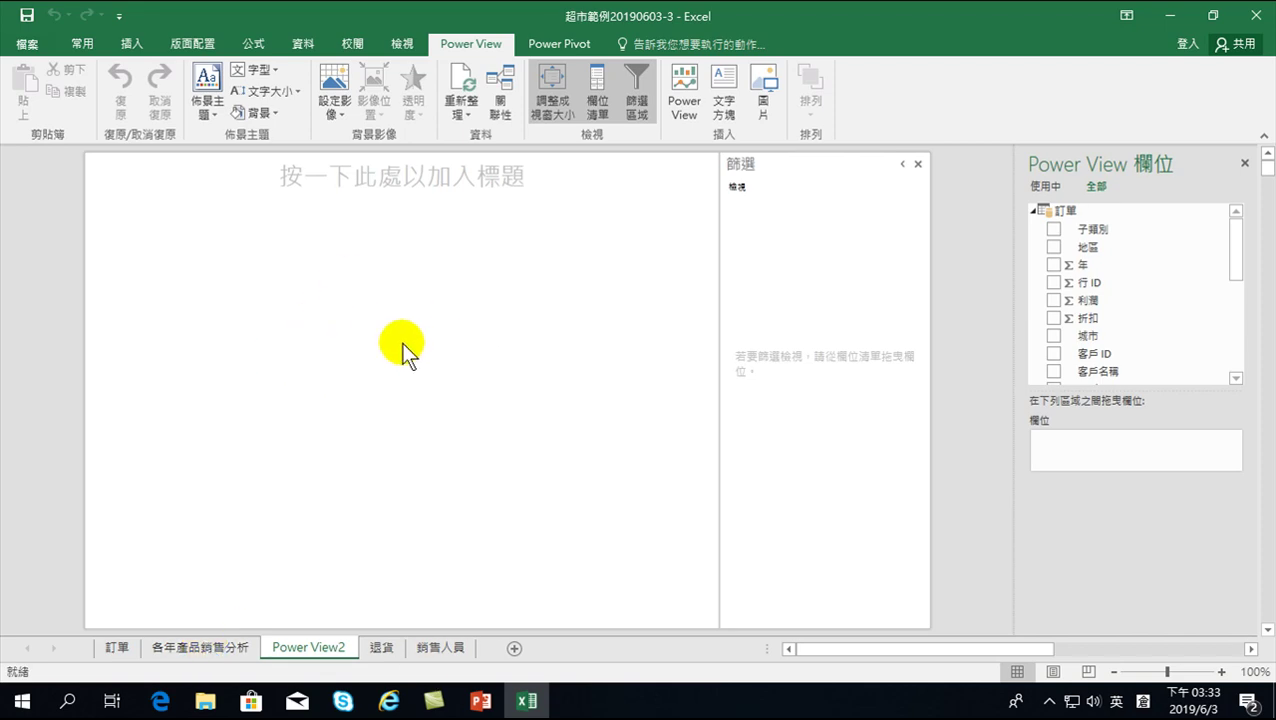
- Add the 客戶名稱 field to Power View2 as a table and open its summarization options
left_click_drag(1236, 249, 1247, 294)
left_click_drag(1245, 310, 1250, 315)
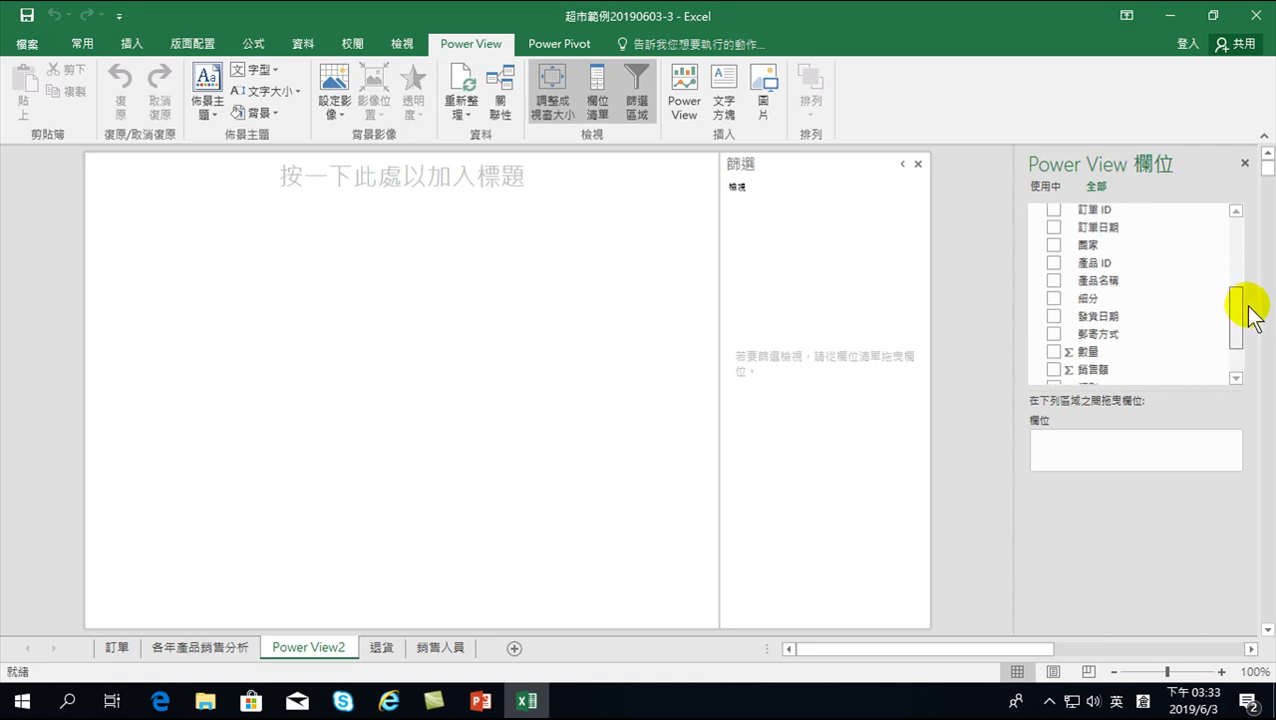
left_click_drag(1248, 304, 1250, 279)
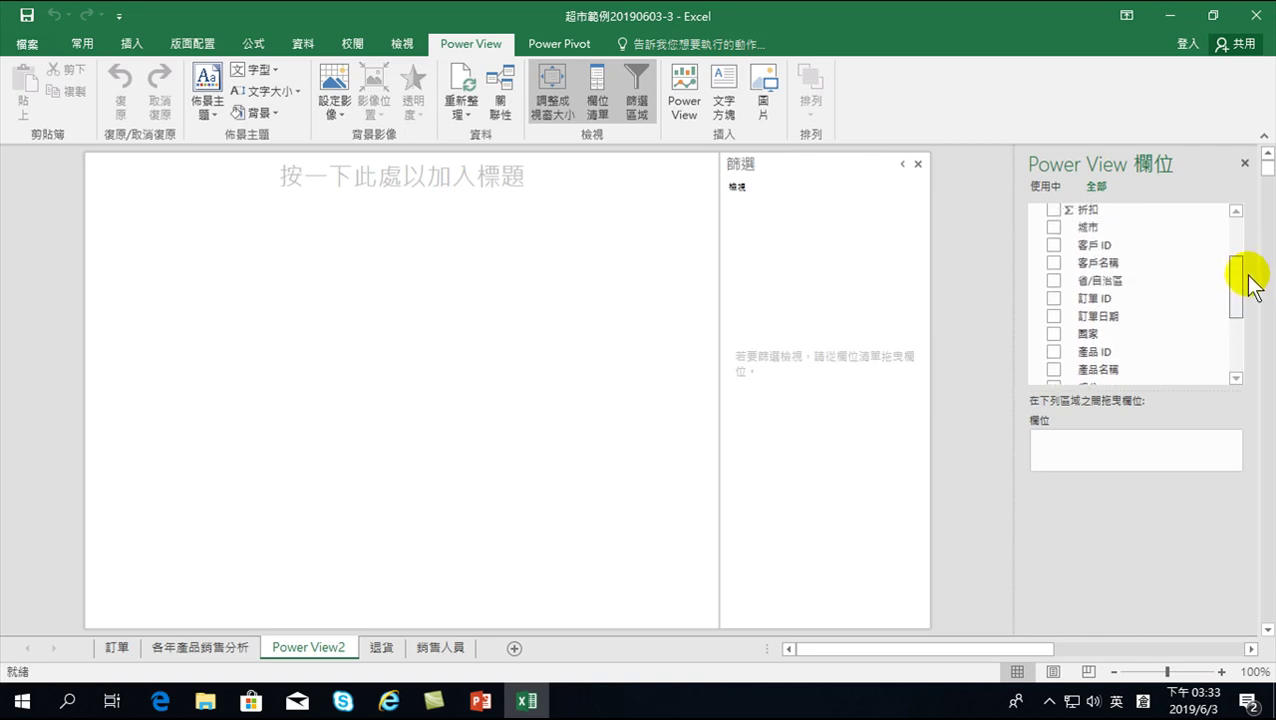
left_click(1053, 262)
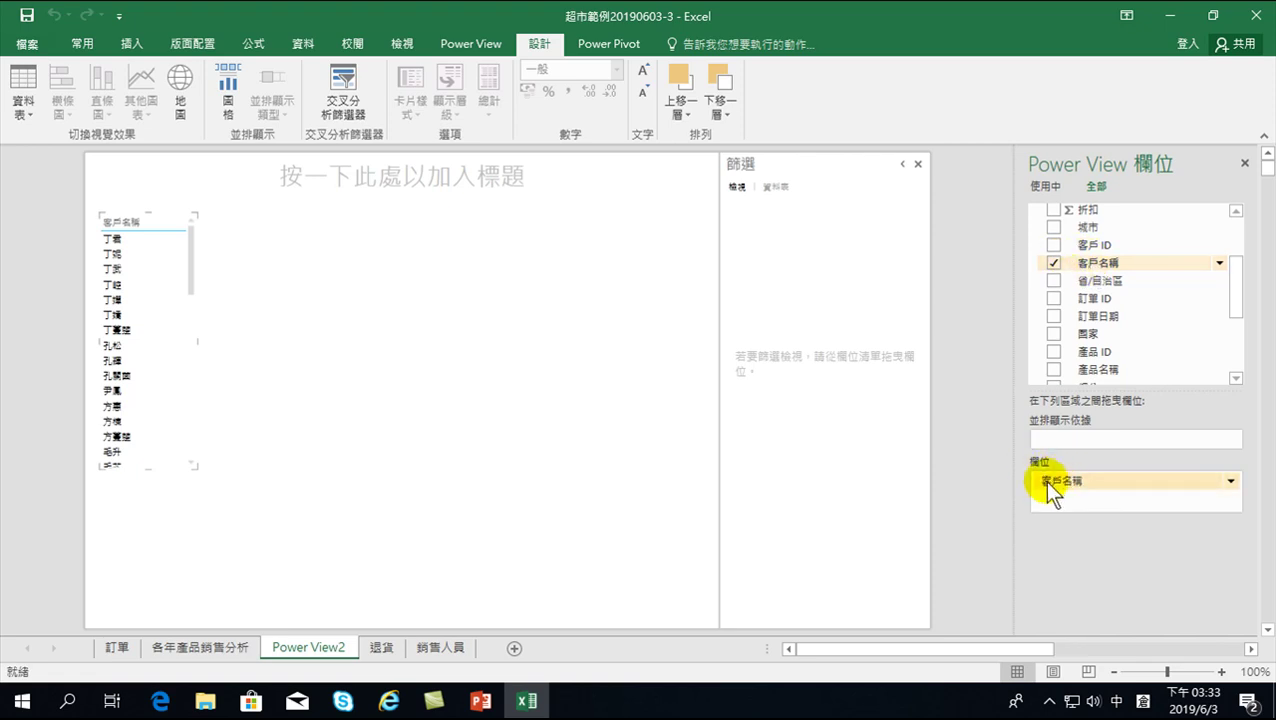
left_click(1231, 481)
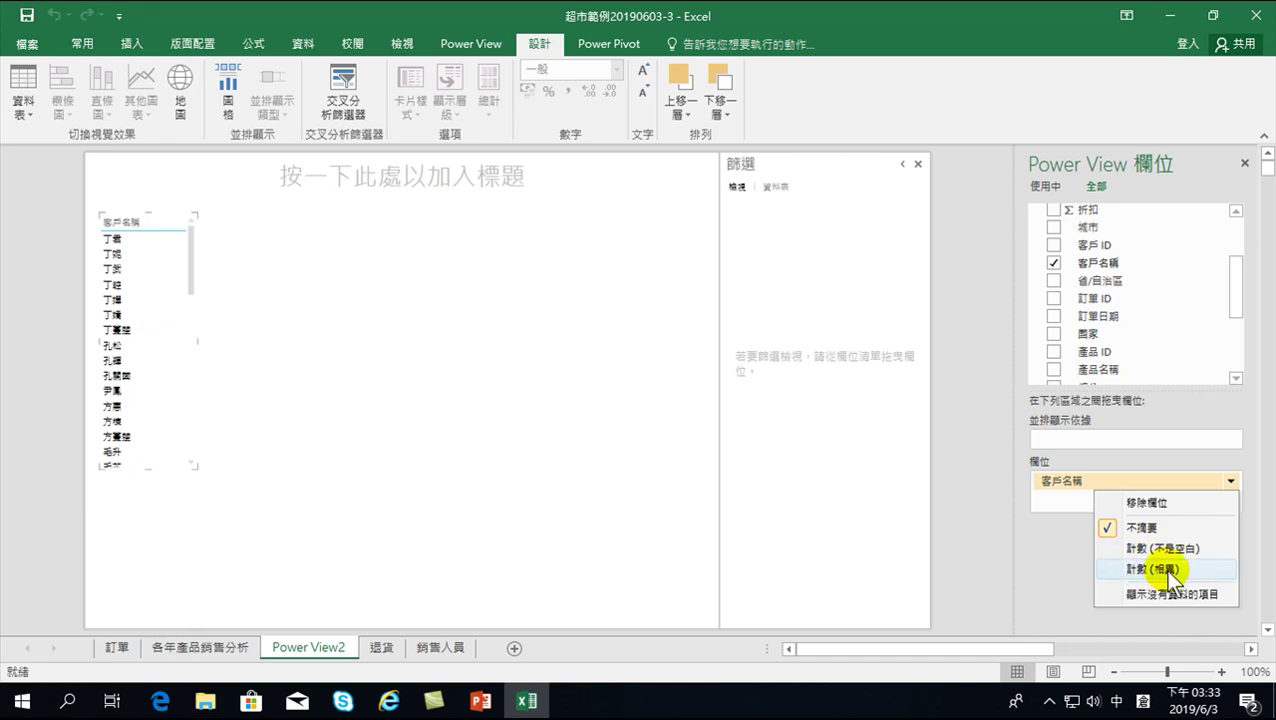
- Summarize 客戶名稱 as a distinct count, showing 771 customers
left_click(1160, 547)
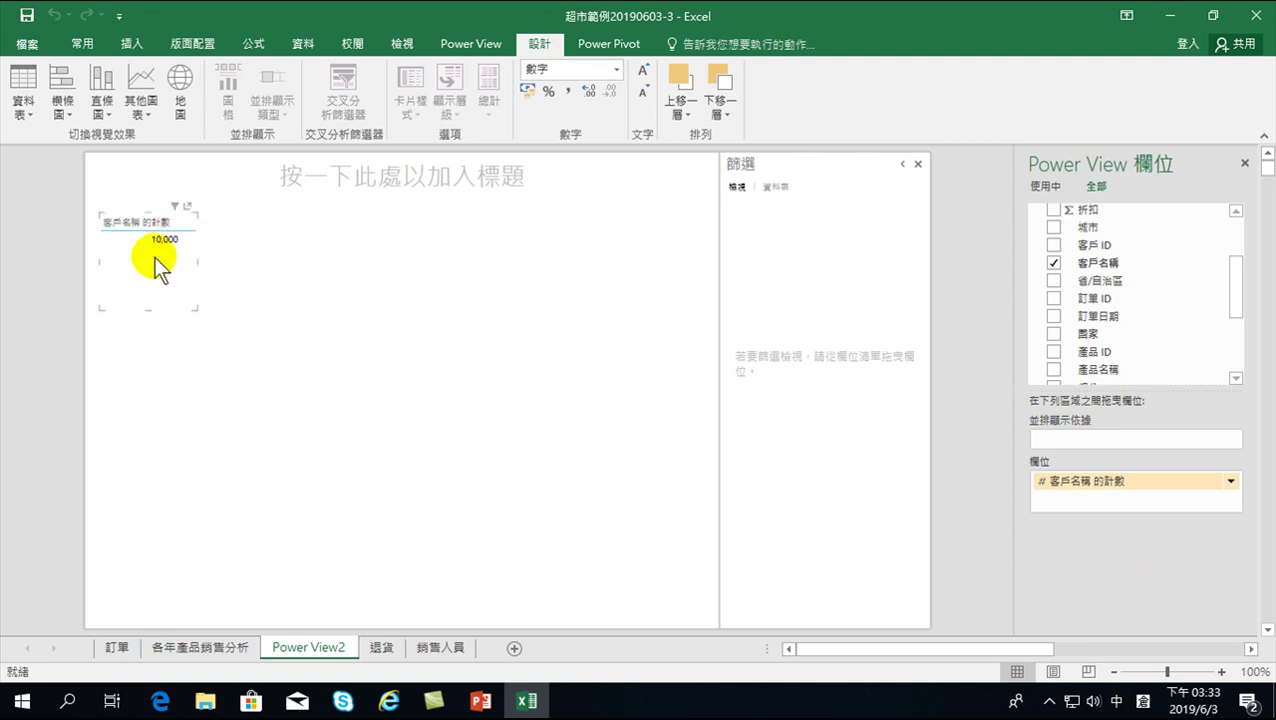
left_click(1232, 481)
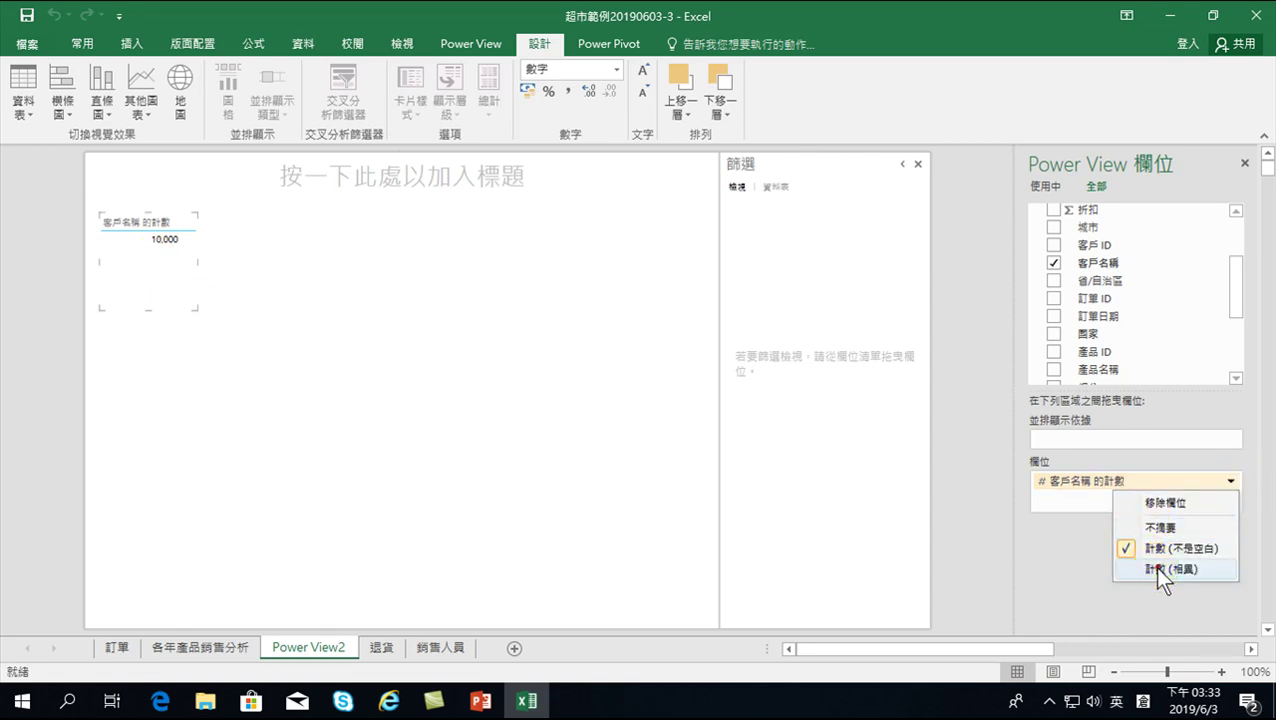
left_click(1155, 567)
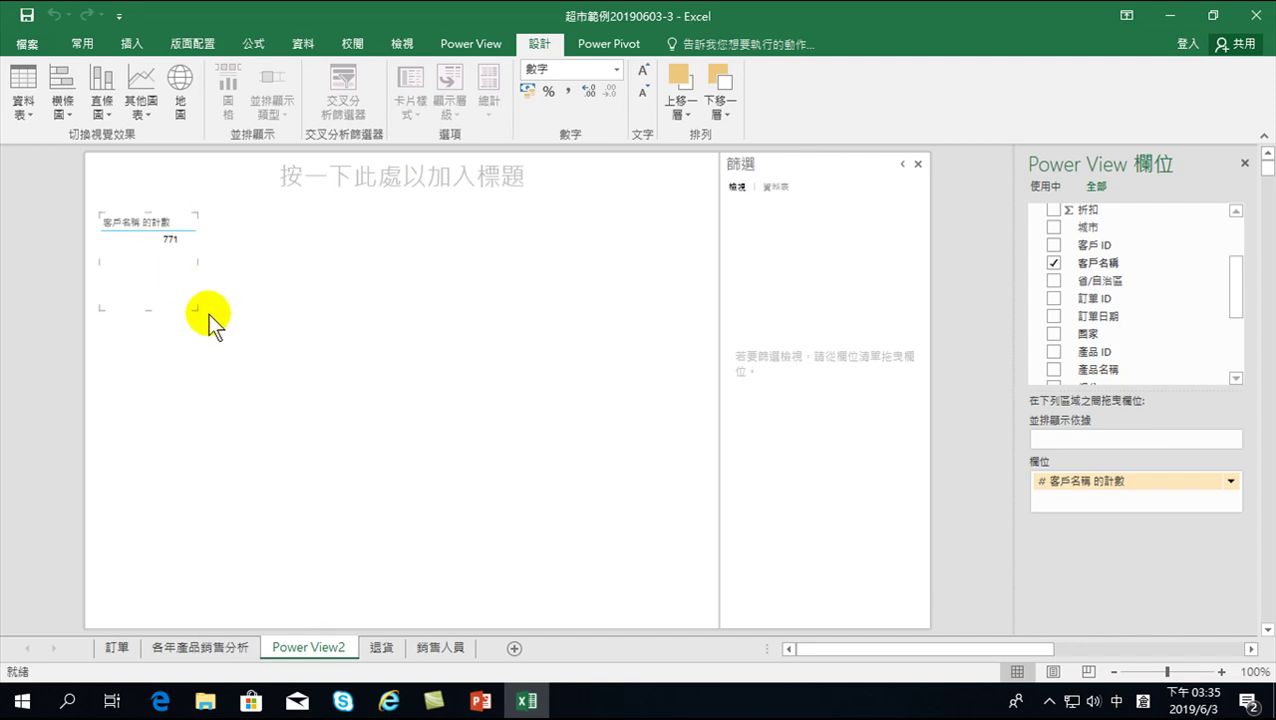
- Resize the 771 count card into a compact box at the canvas's top-left
left_click_drag(195, 310, 186, 255)
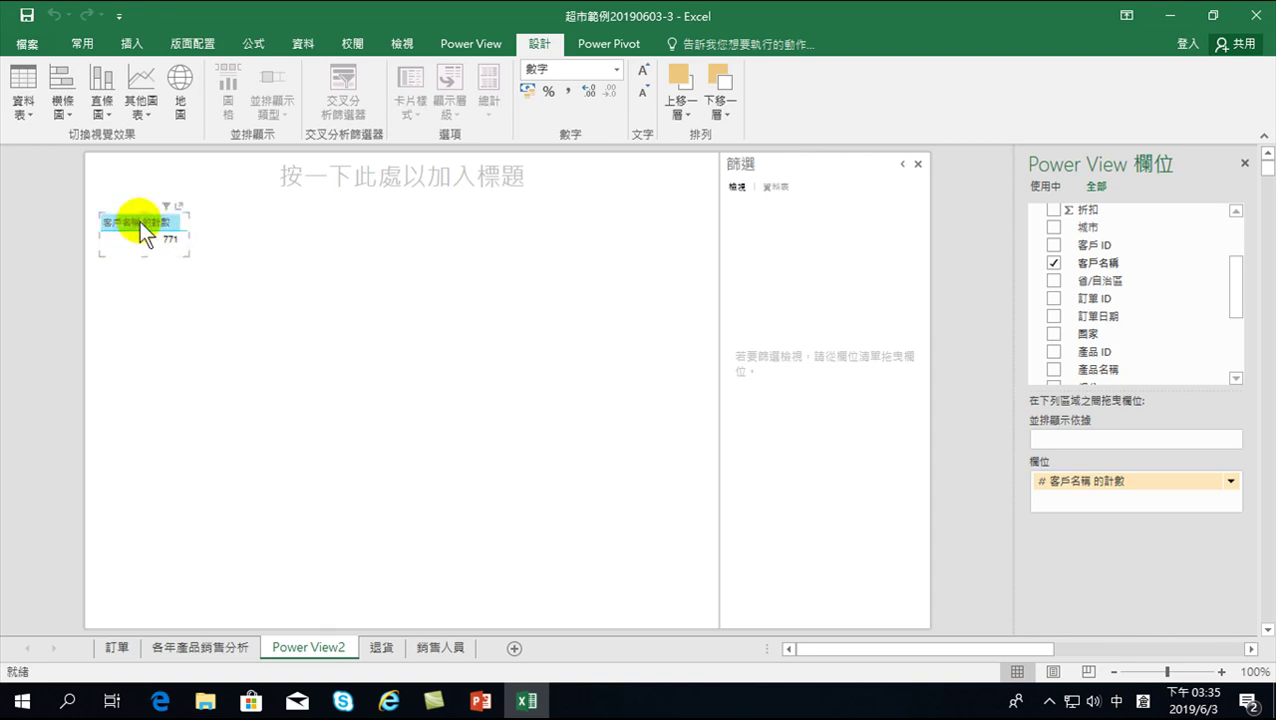
left_click(103, 214)
left_click_drag(101, 213, 85, 197)
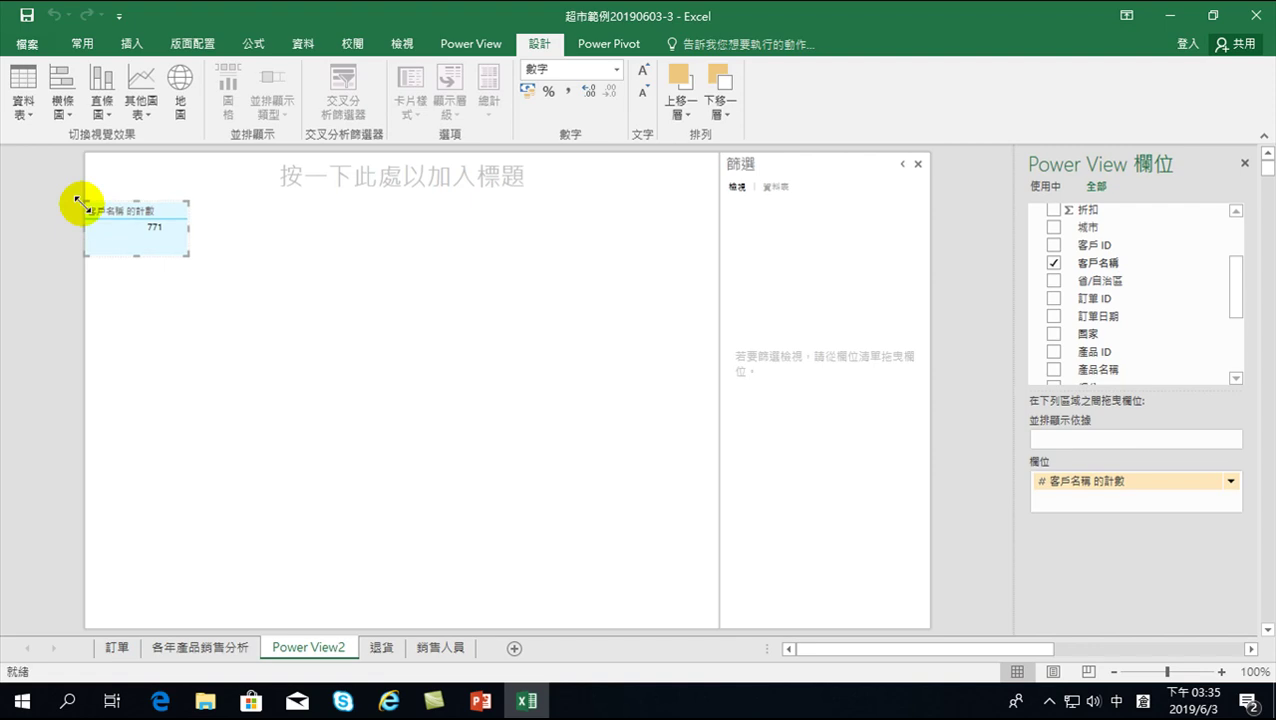
left_click_drag(188, 229, 166, 231)
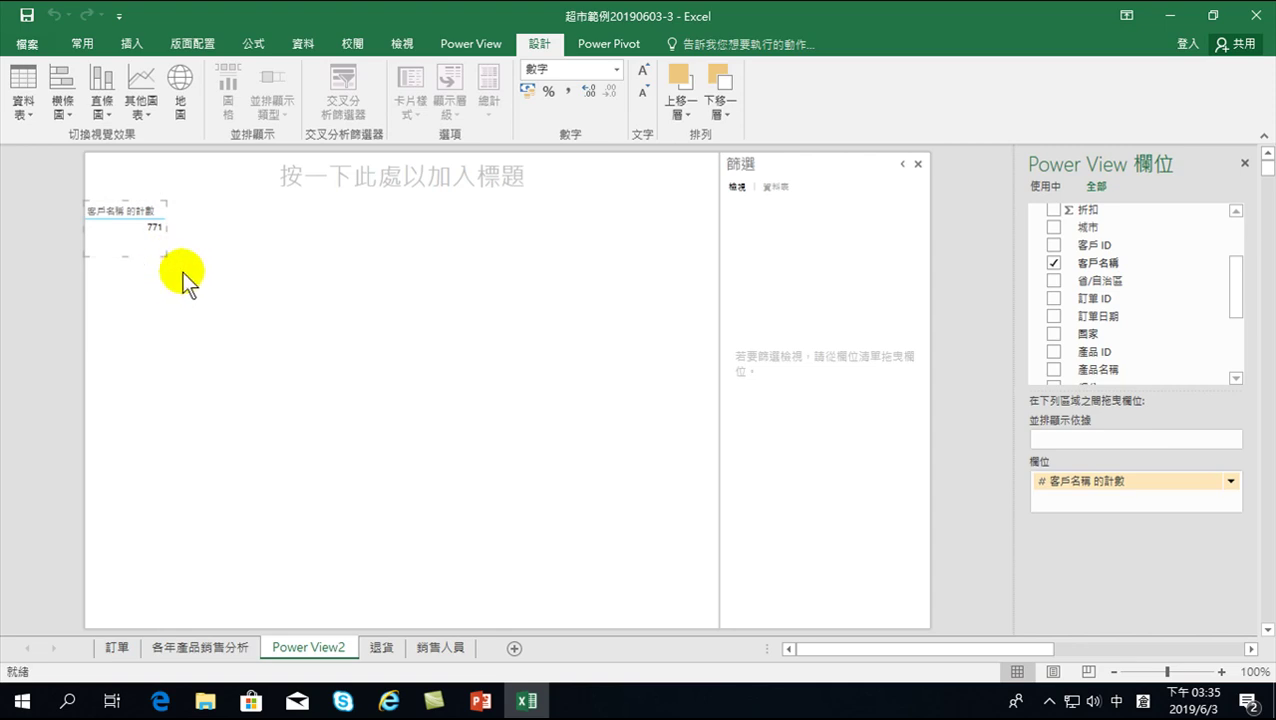
left_click(216, 271)
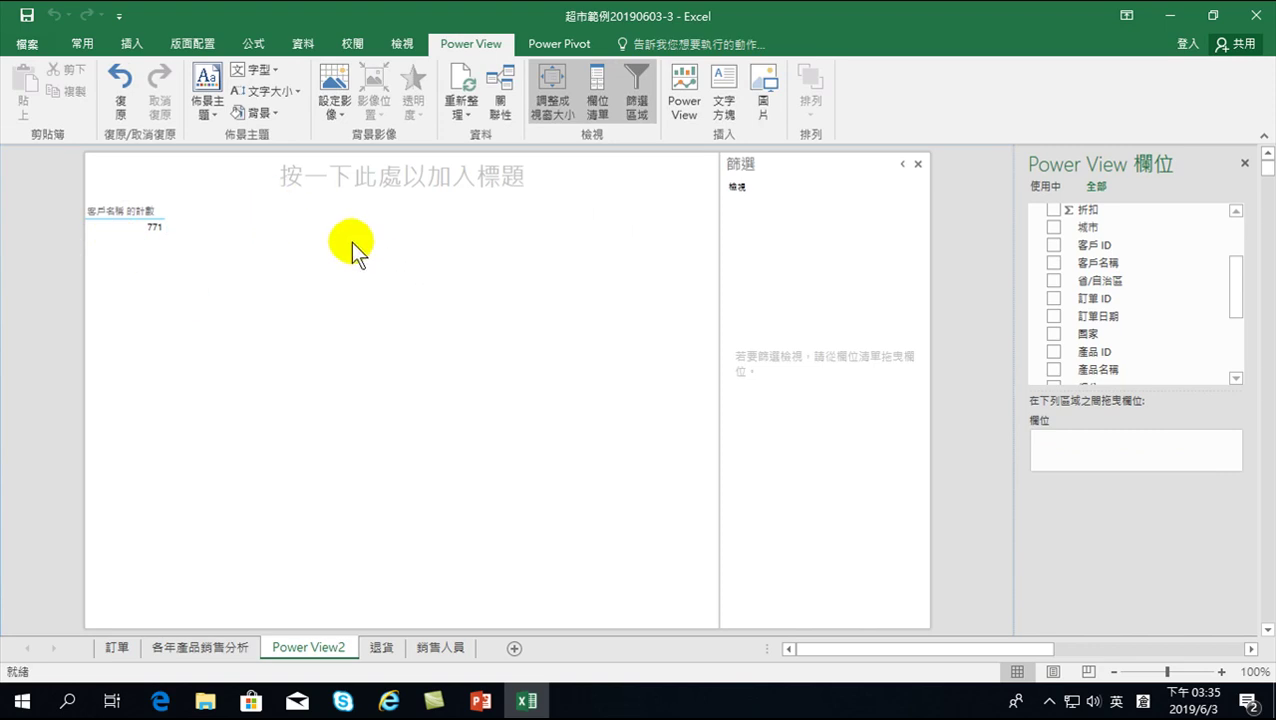
mouse_move(1238, 288)
left_mouse_down()
mouse_move(1232, 338)
mouse_move(1233, 270)
left_mouse_up()
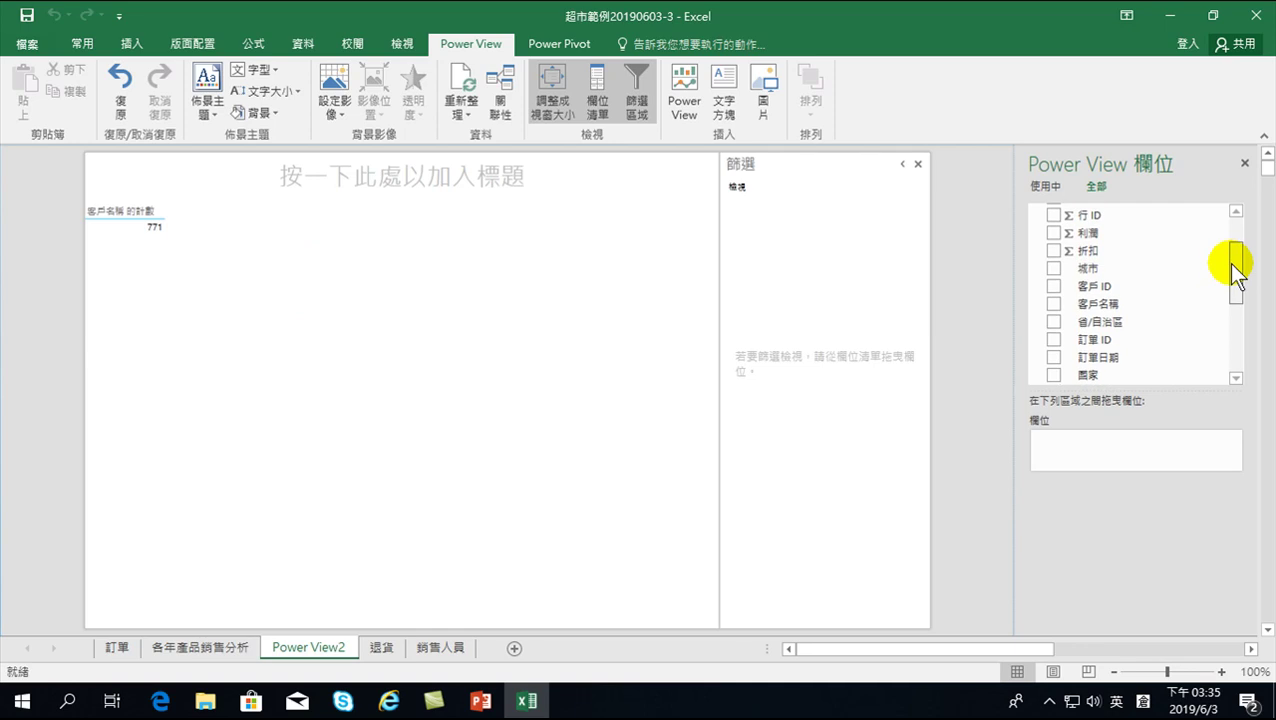
left_click_drag(1236, 276, 1236, 332)
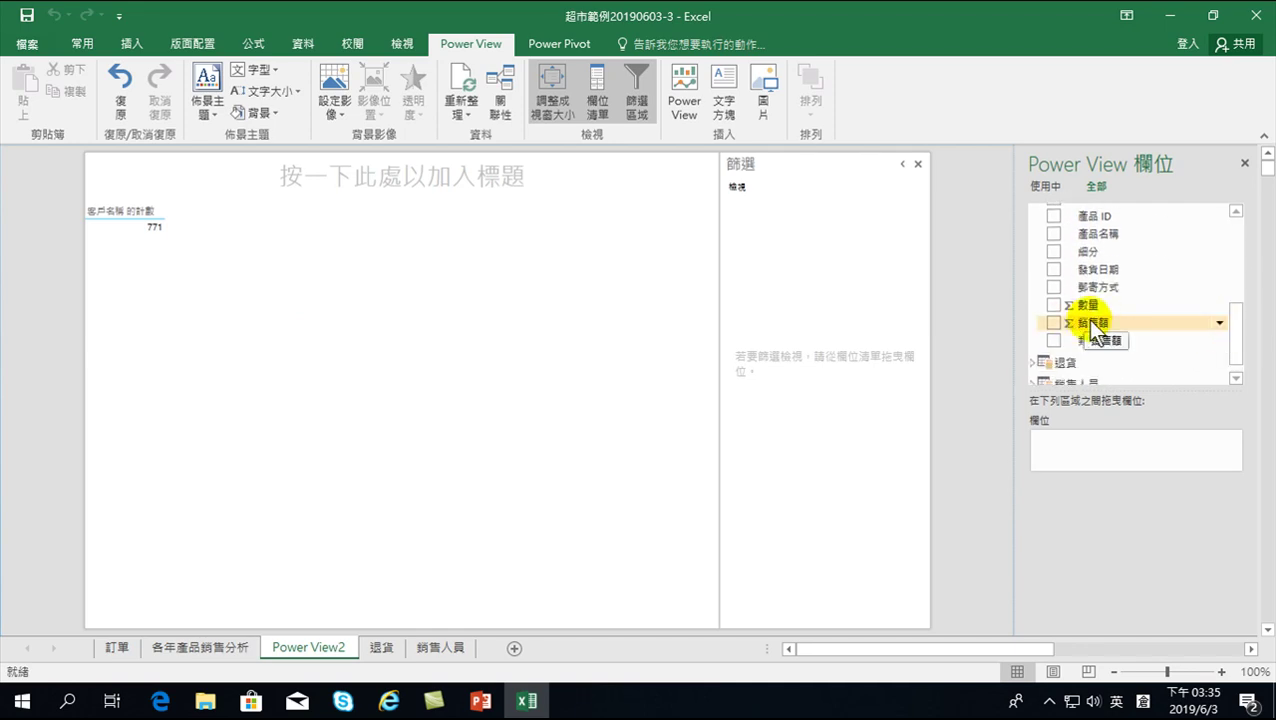
scroll(1125, 327, "up", 3)
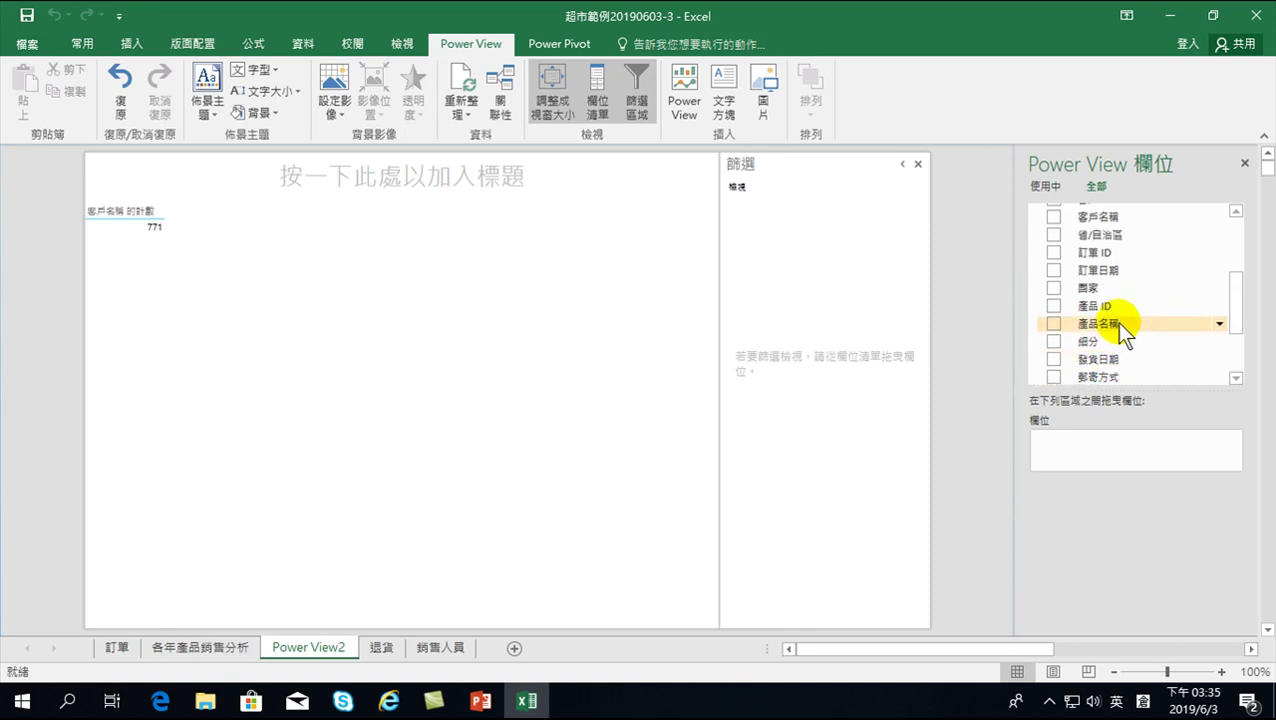
scroll(1116, 322, "up", 3)
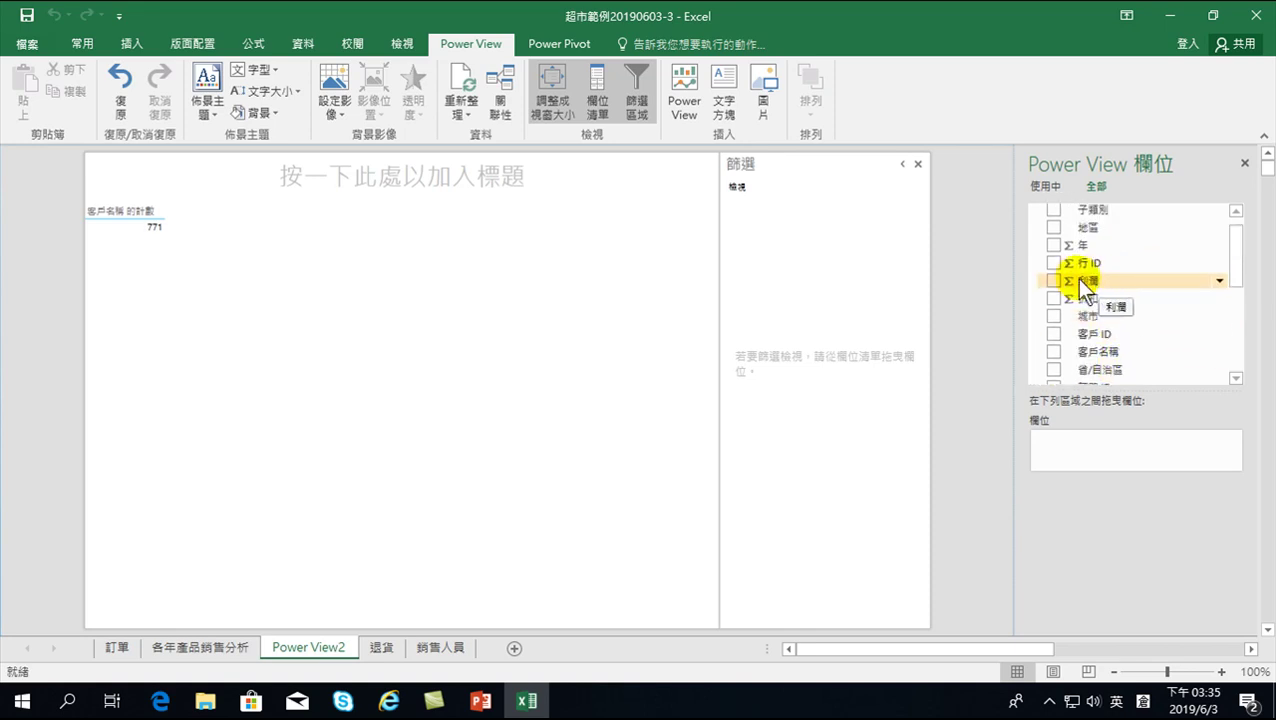
scroll(1131, 285, "up", 2)
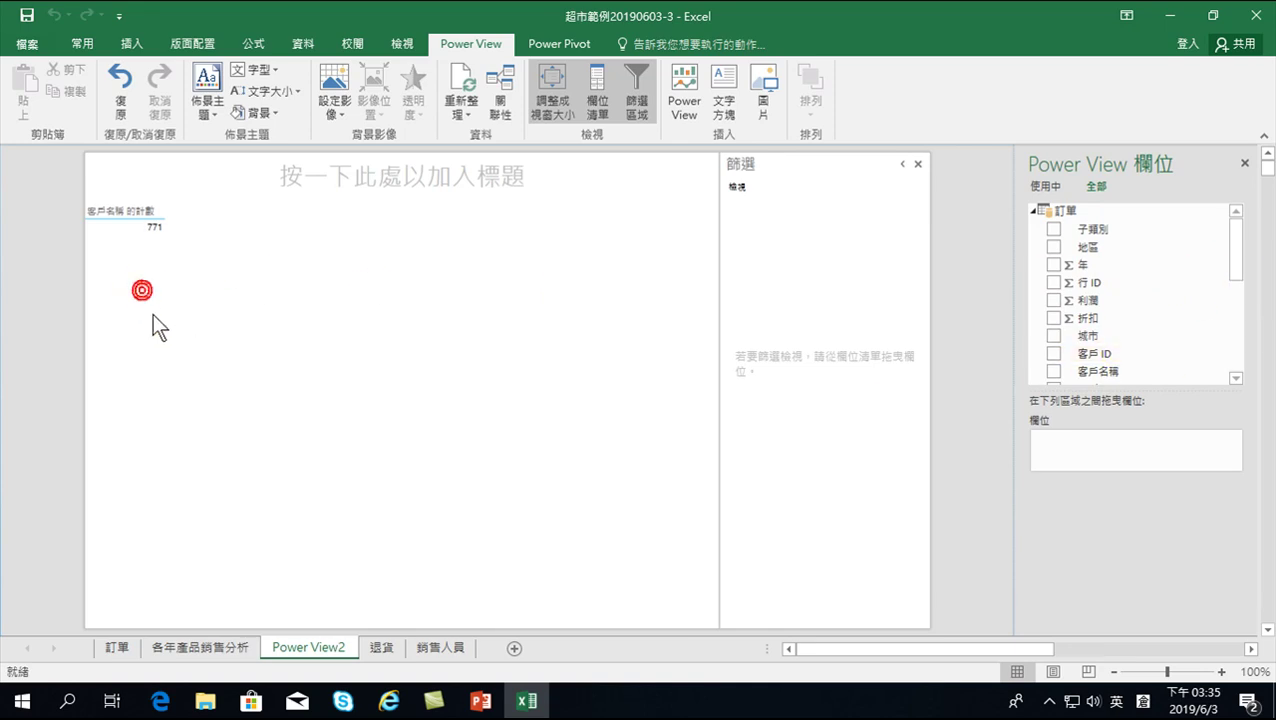
- Build a table of 客戶名稱 with 銷售額 and 利潤 beside the count card
left_click(1053, 371)
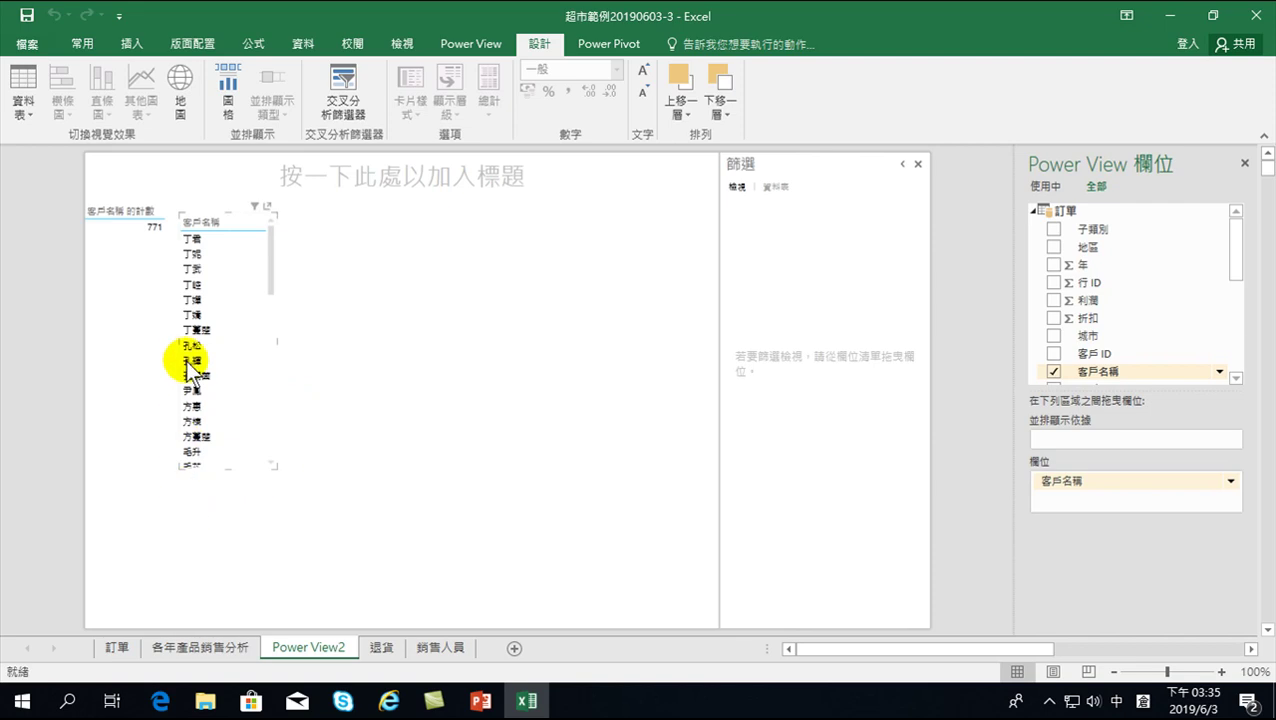
left_click_drag(1239, 243, 1240, 337)
left_click(1053, 333)
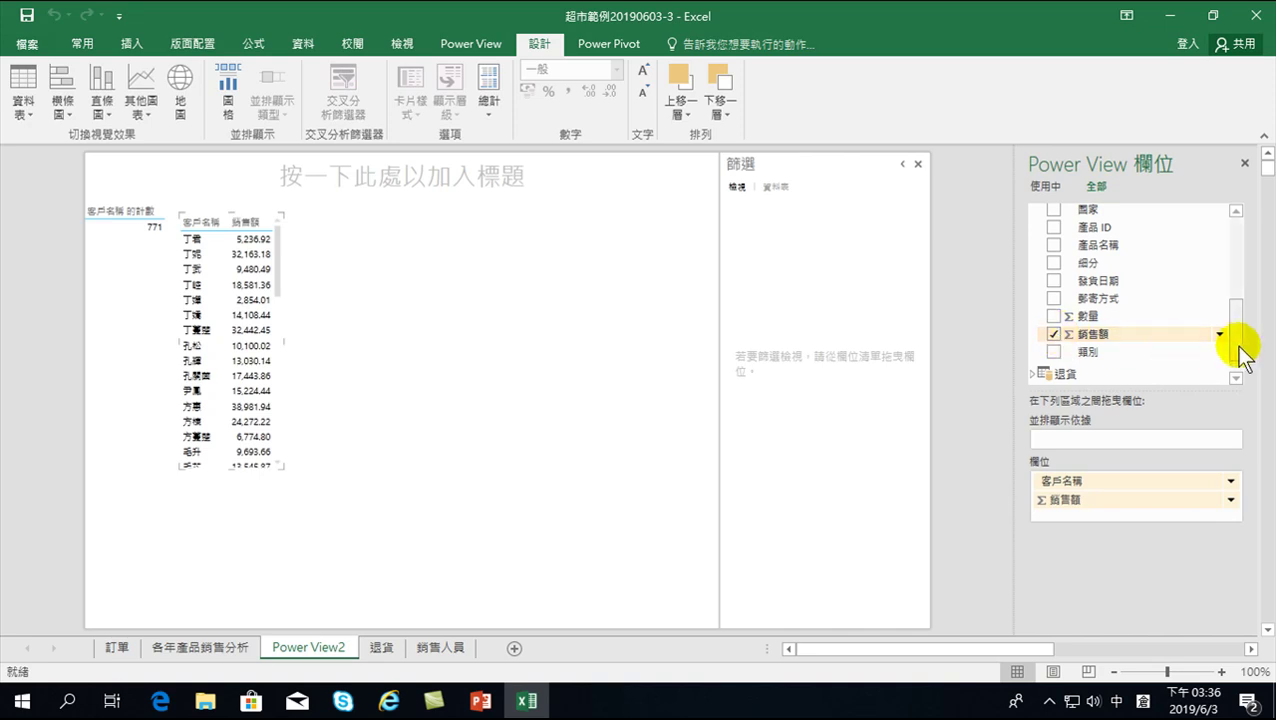
left_click_drag(1239, 338, 1243, 237)
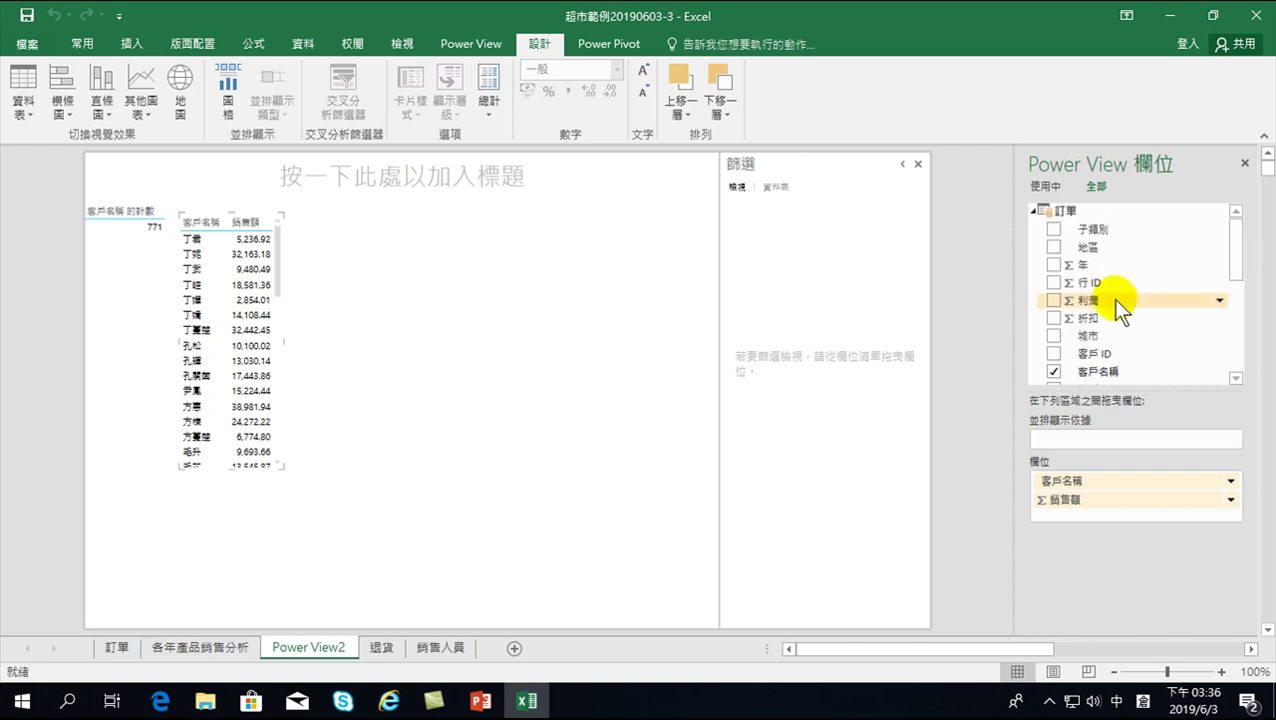
left_click(1052, 300)
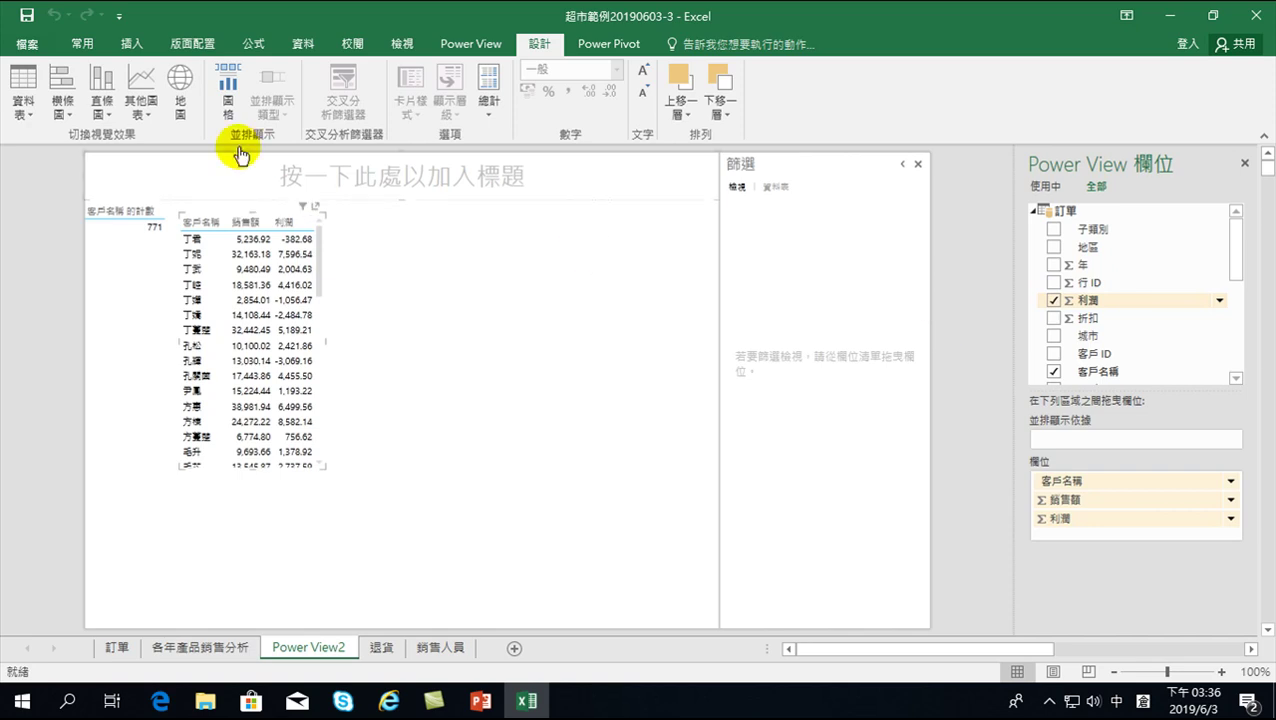
- Convert the customer table to a Scatter chart of 銷售額 versus 利潤, enlarged across the canvas
left_click(136, 106)
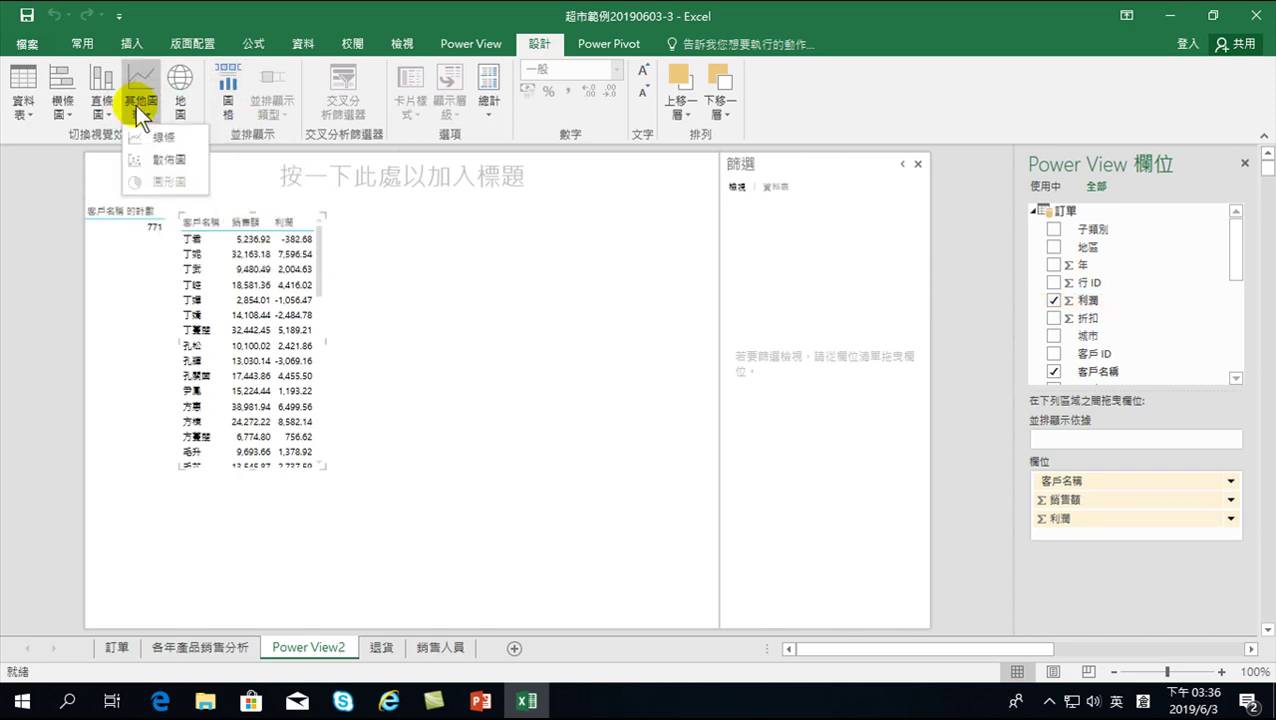
left_click(160, 157)
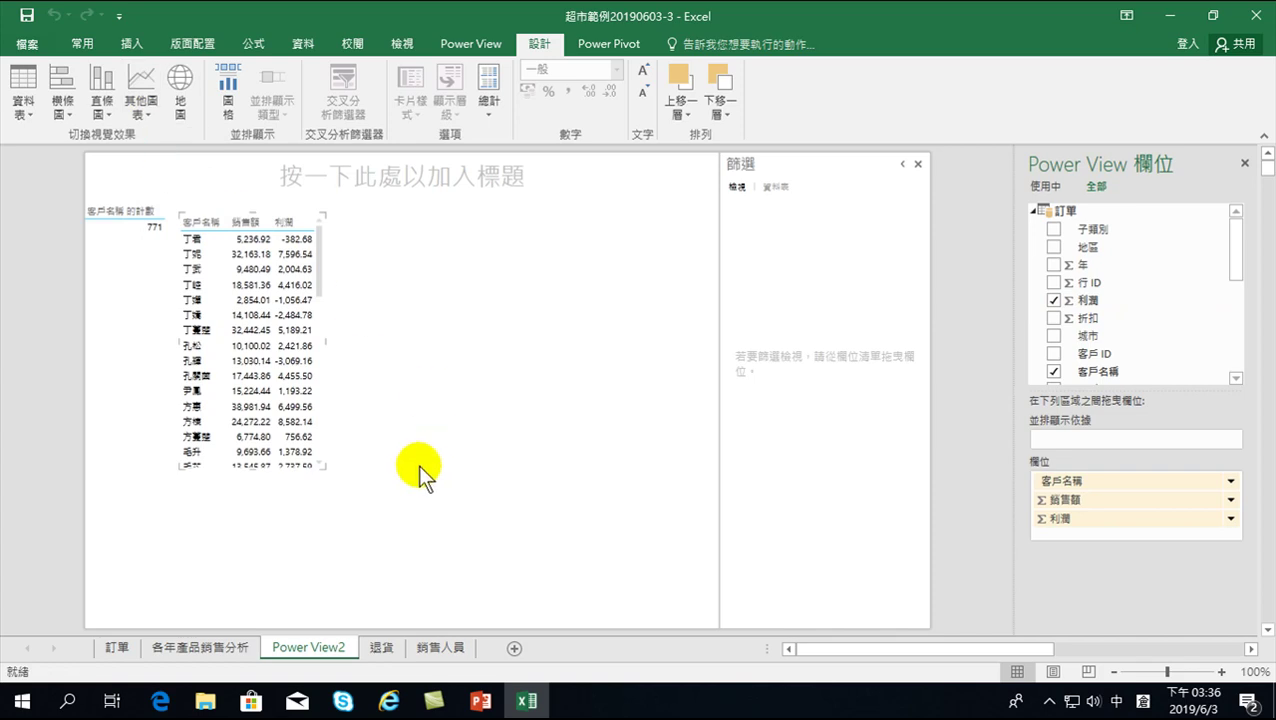
left_click_drag(325, 466, 712, 620)
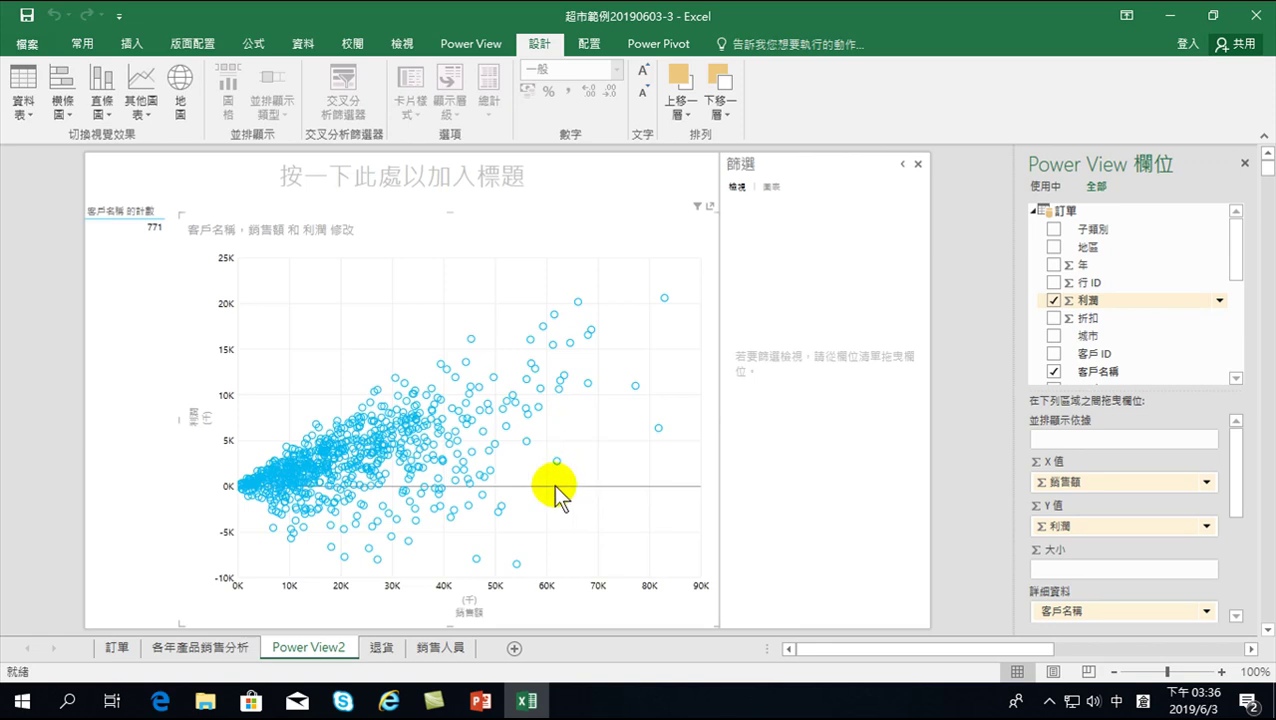
left_click_drag(177, 417, 173, 416)
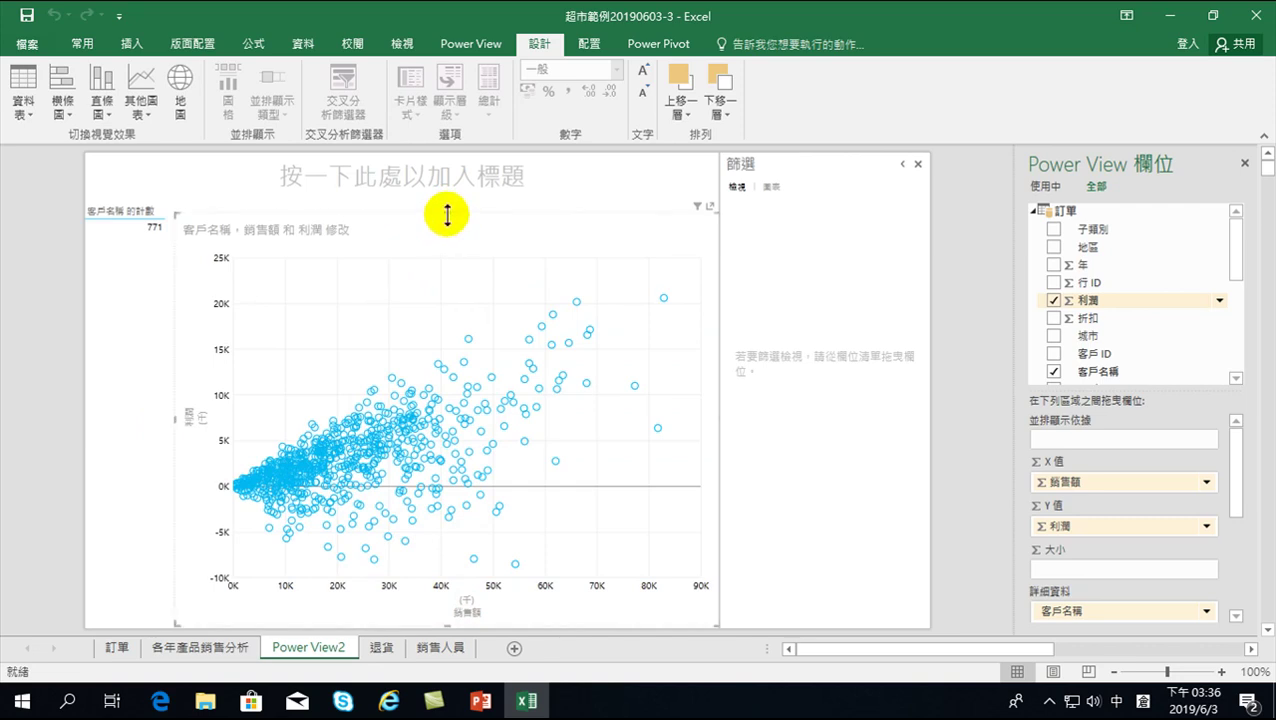
left_click_drag(447, 214, 448, 195)
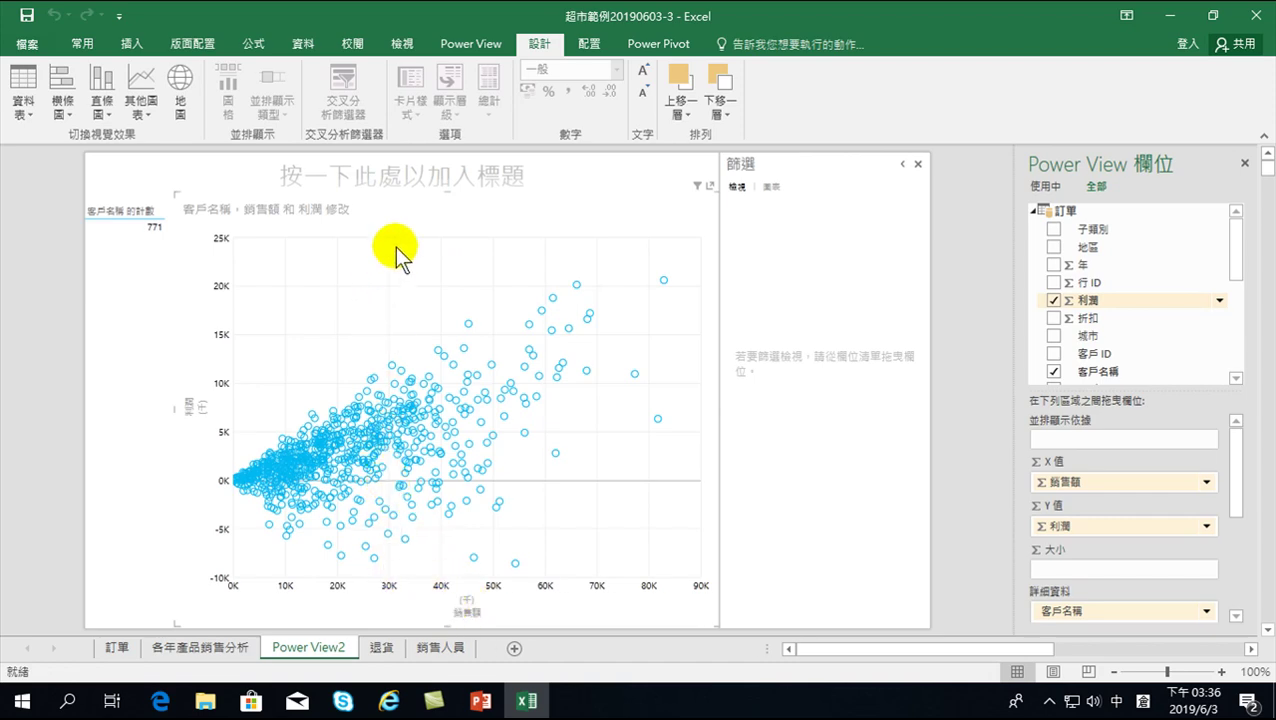
left_click(386, 415)
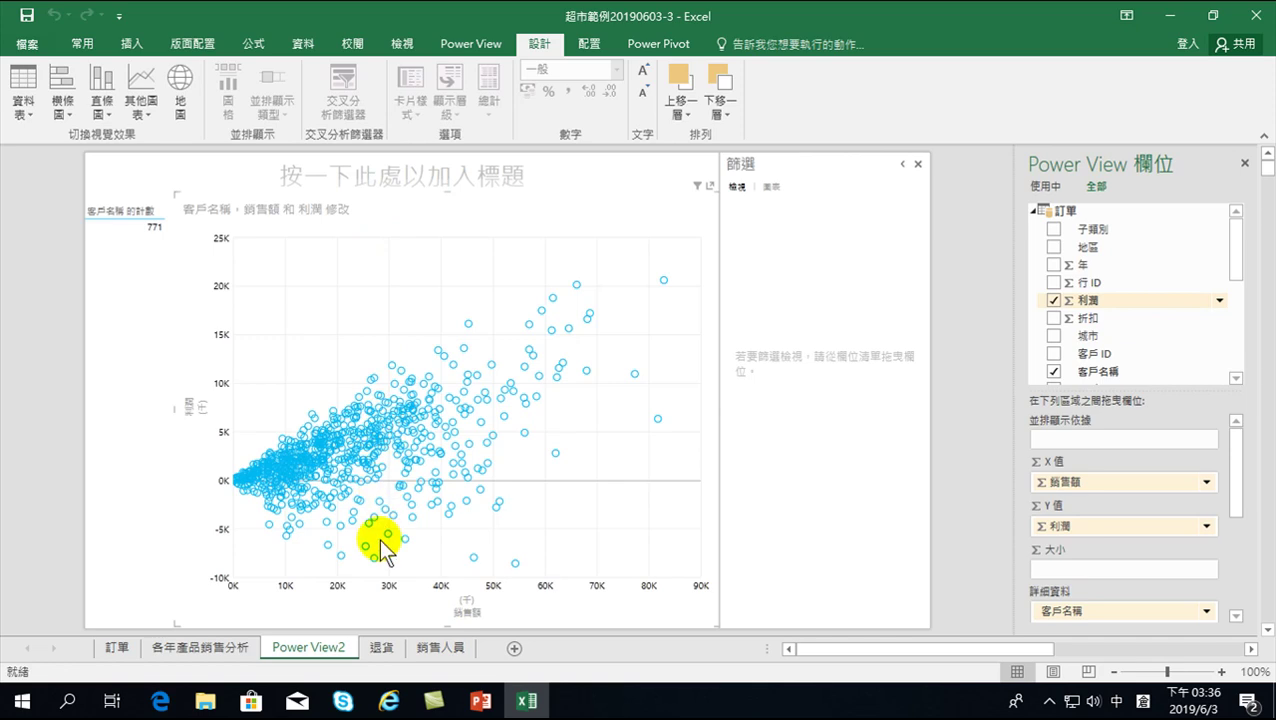
left_click(400, 429)
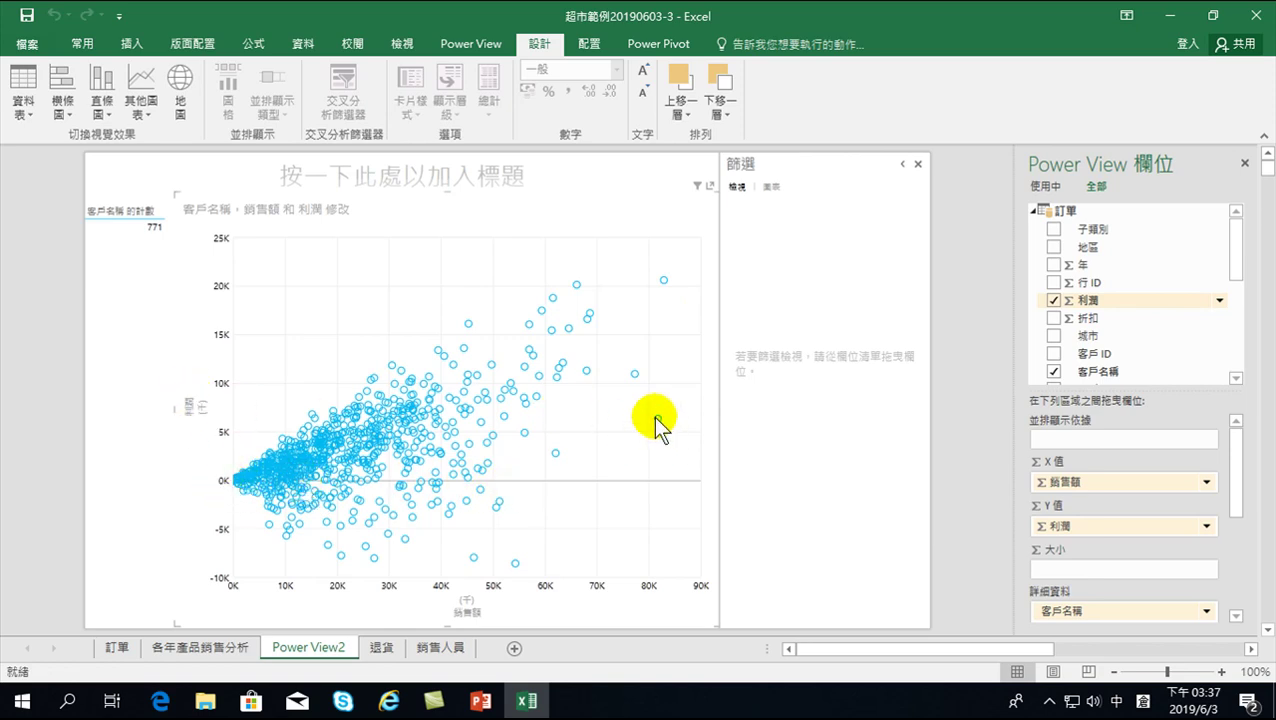
mouse_move(661, 420)
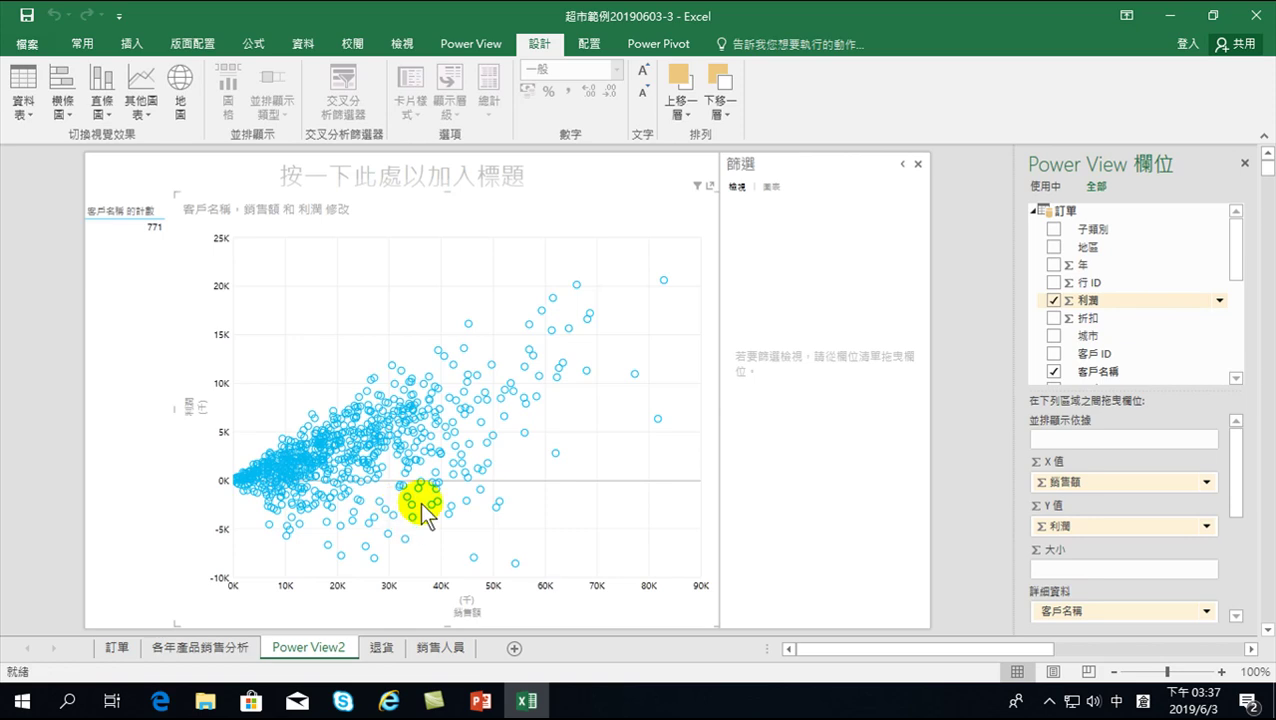
mouse_move(666, 283)
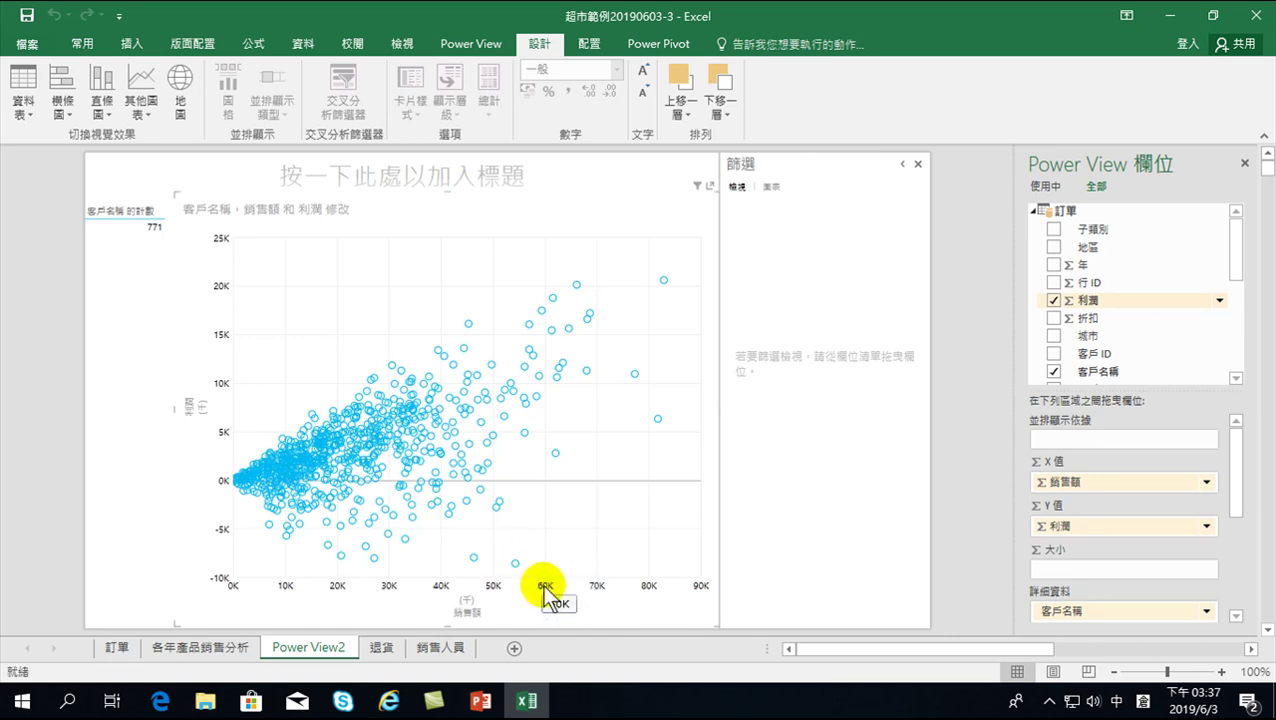
mouse_move(517, 561)
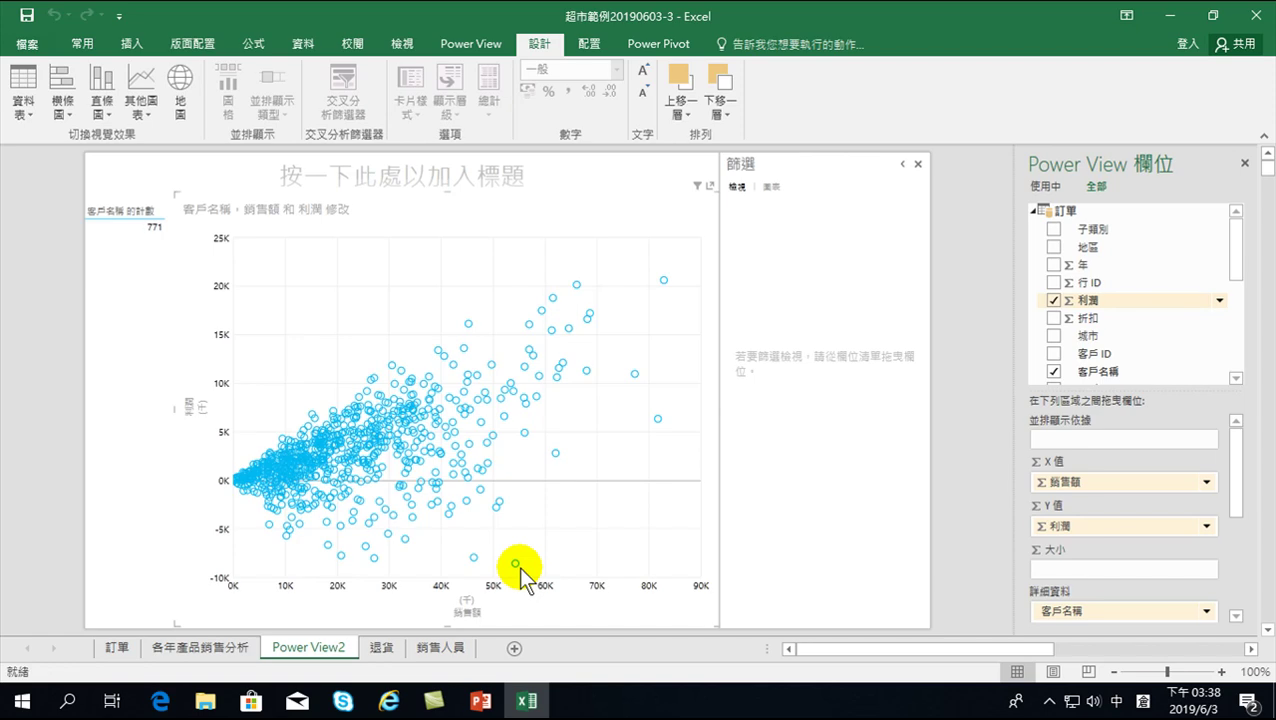
right_click(495, 313)
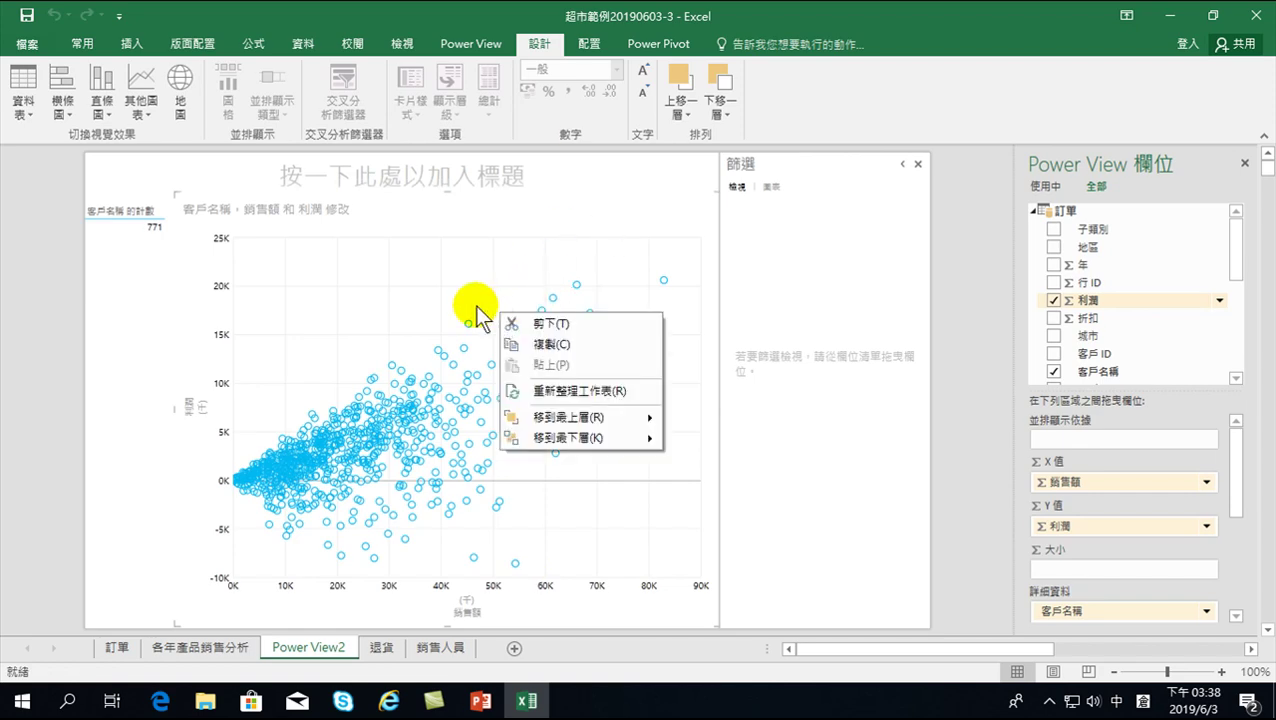
left_click(484, 310)
left_click_drag(499, 305, 240, 497)
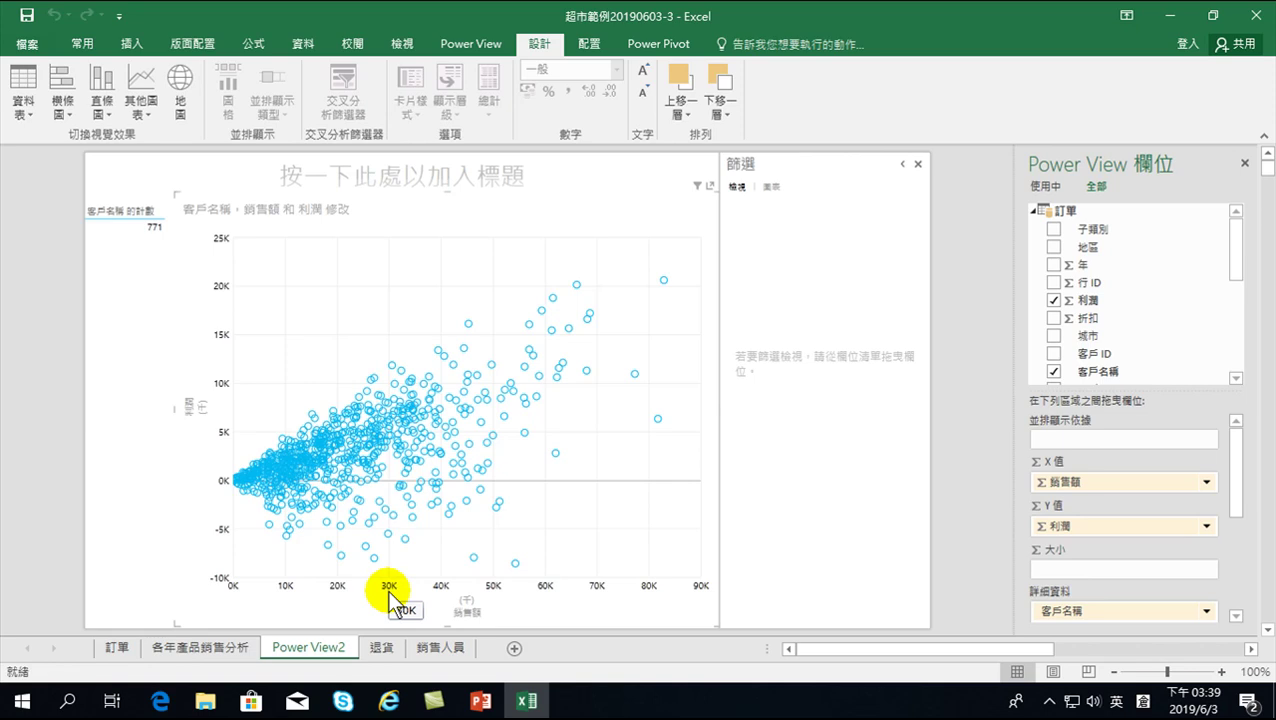
left_click_drag(1238, 237, 1237, 298)
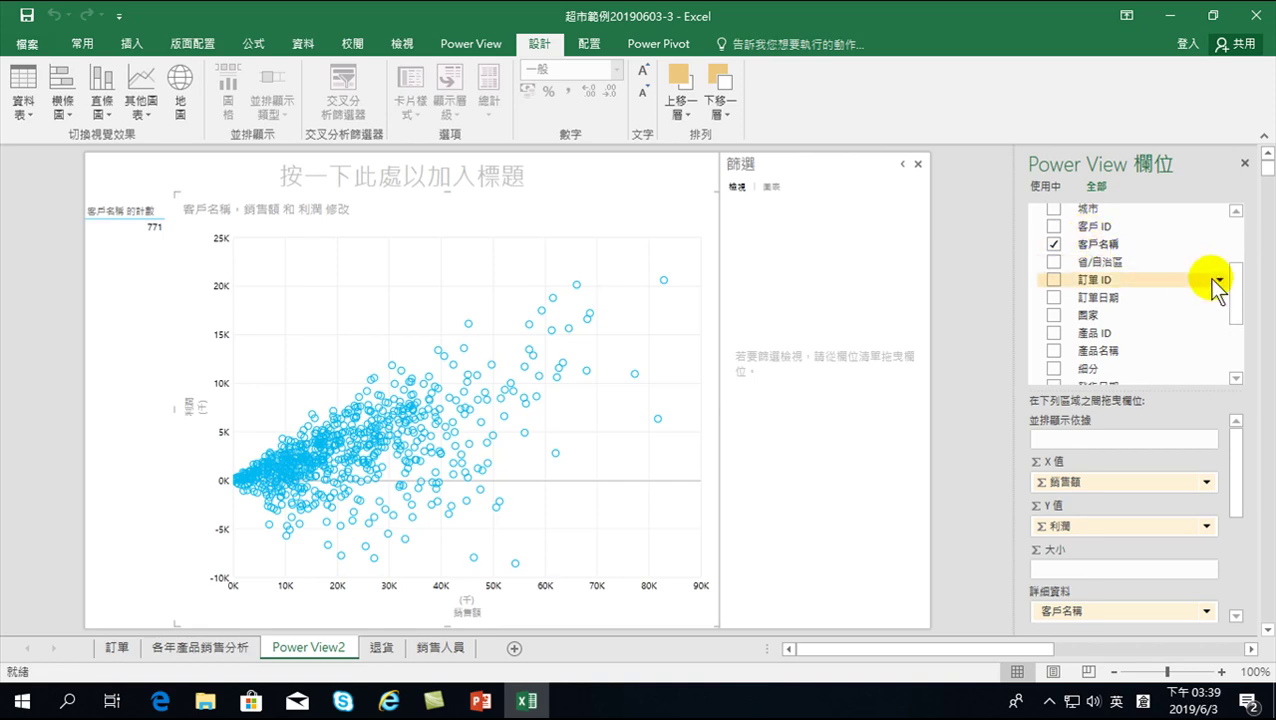
left_click_drag(1237, 292, 1236, 340)
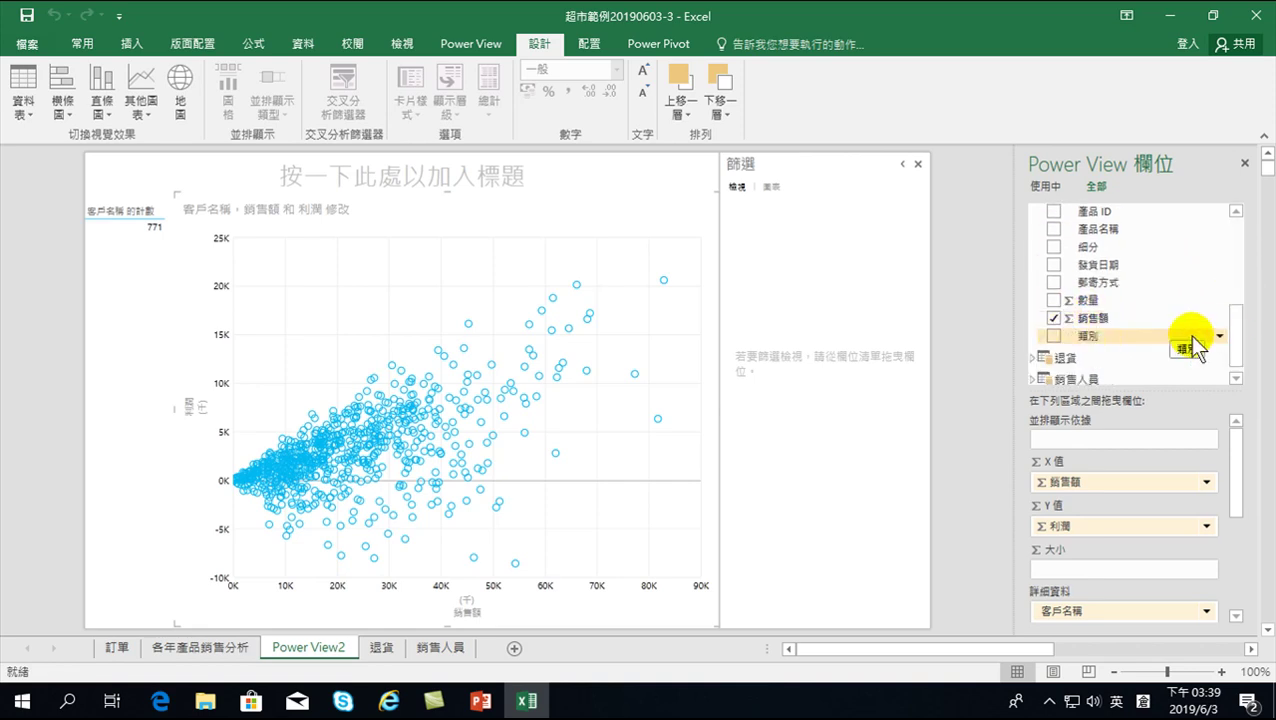
left_click_drag(1237, 340, 1238, 216)
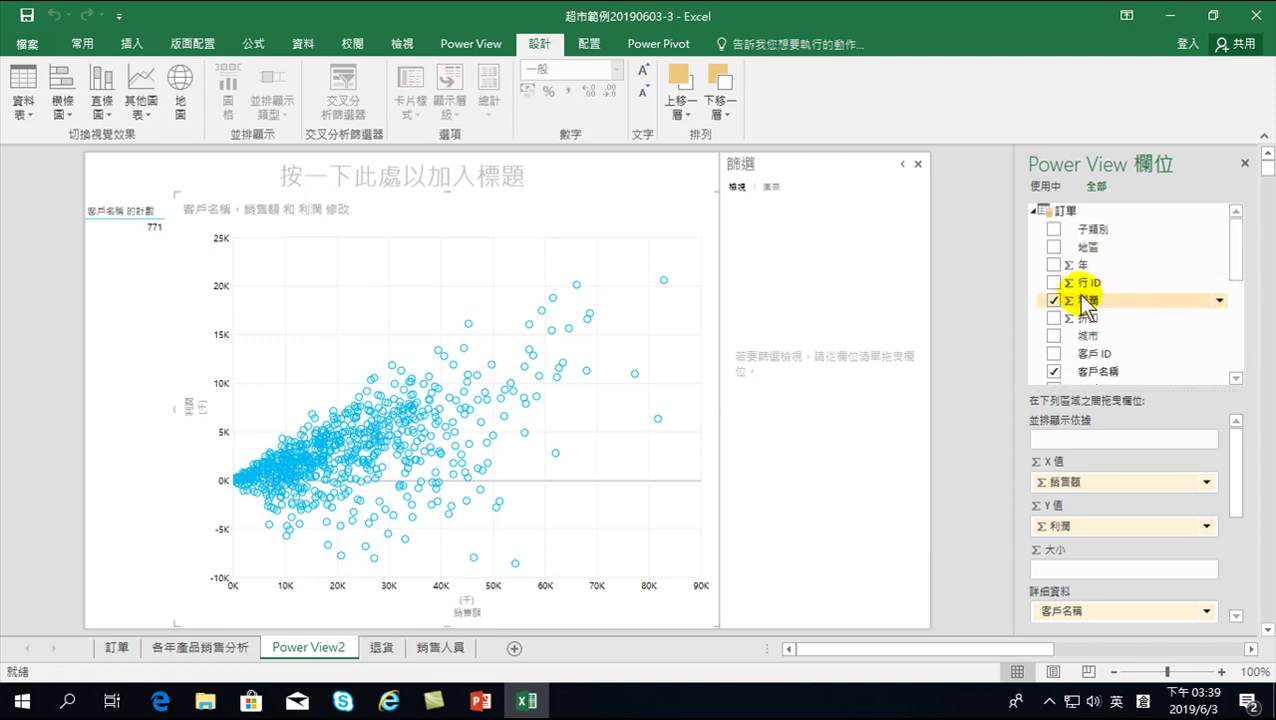
left_click(144, 113)
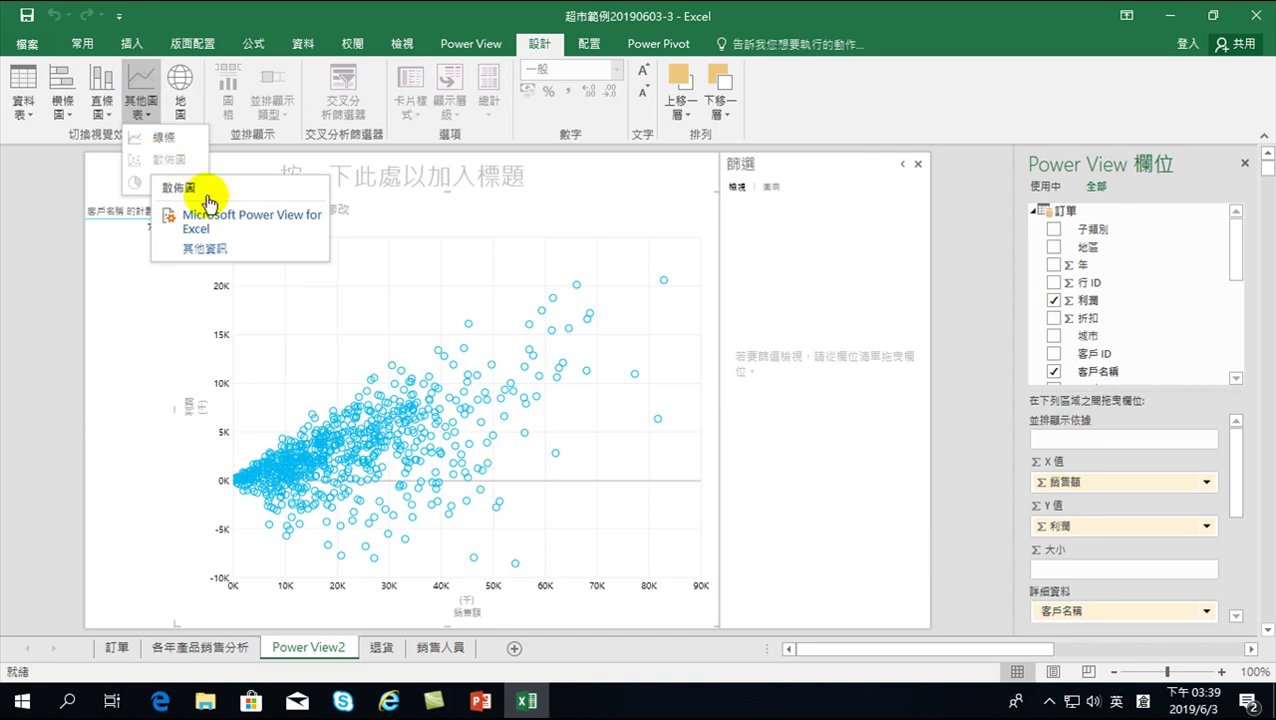
left_click(131, 372)
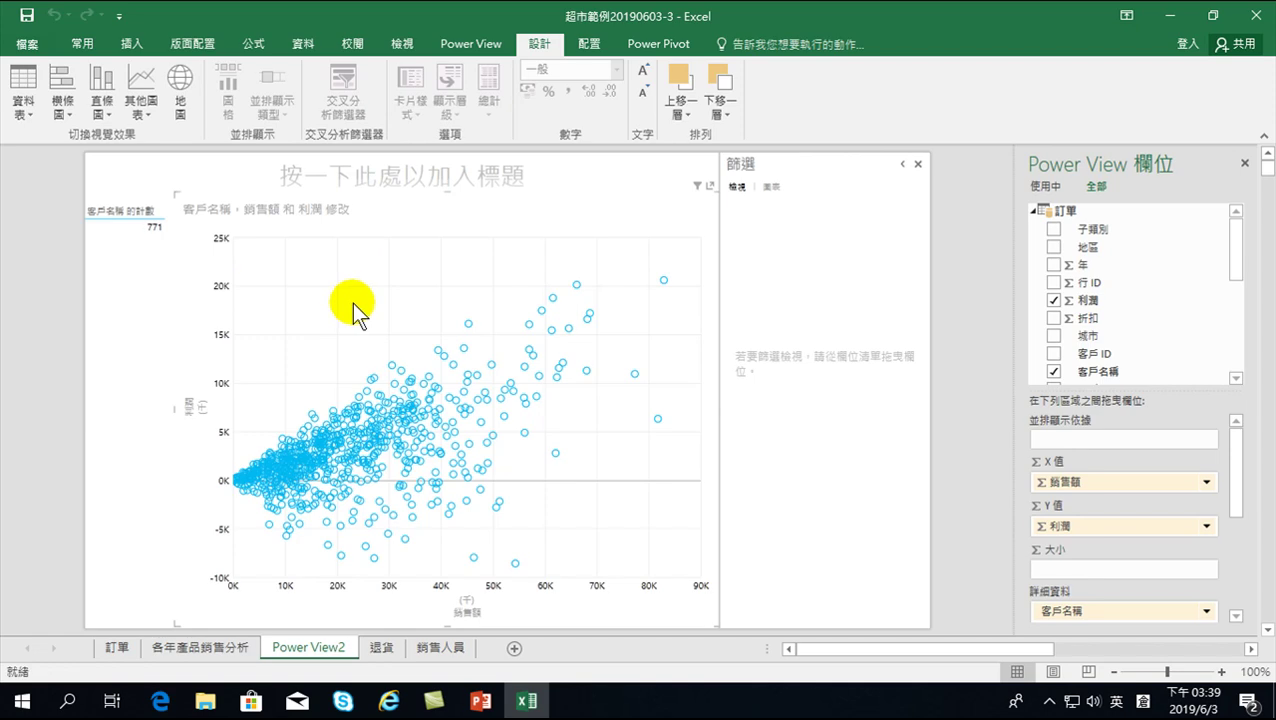
left_click_drag(356, 441, 251, 454)
mouse_move(370, 405)
left_mouse_down()
mouse_move(292, 492)
mouse_move(387, 490)
left_mouse_up()
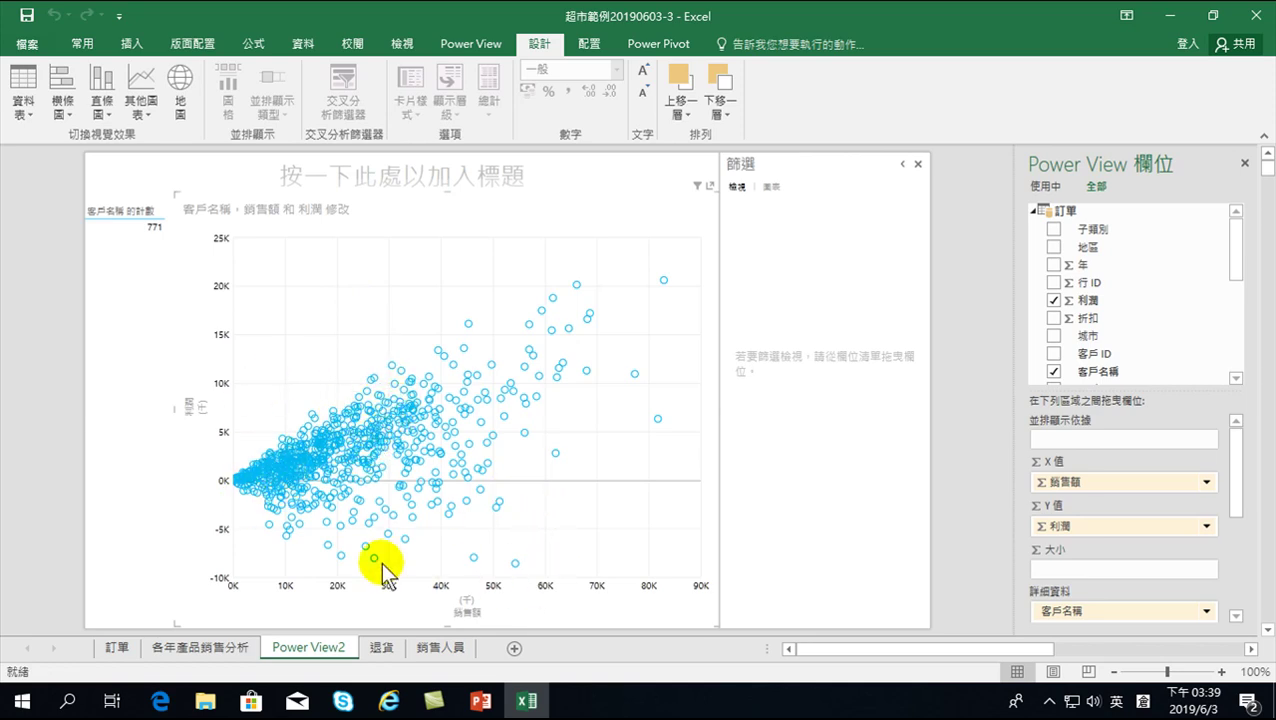
- Rename the Power View2 sheet with the scatter chart to 'Custom comsummer'
mouse_move(301, 507)
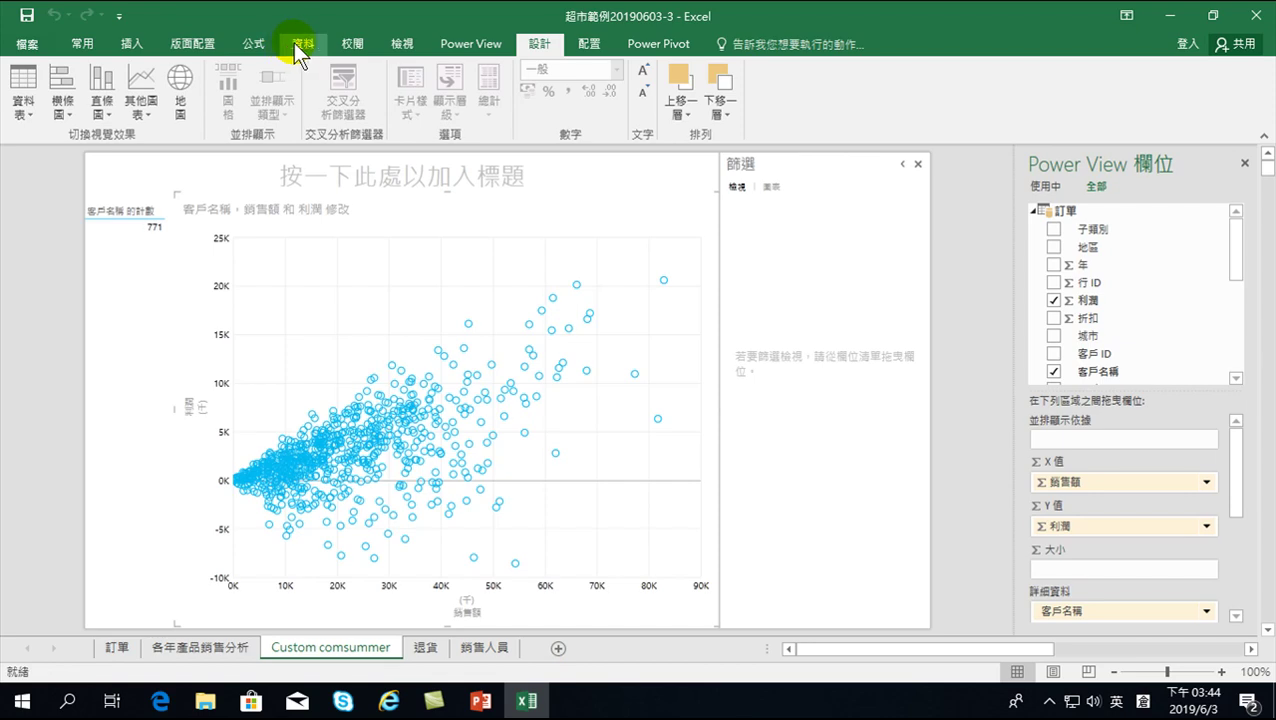
- Insert a new blank Power View3 sheet from the Power View tab
left_click(468, 44)
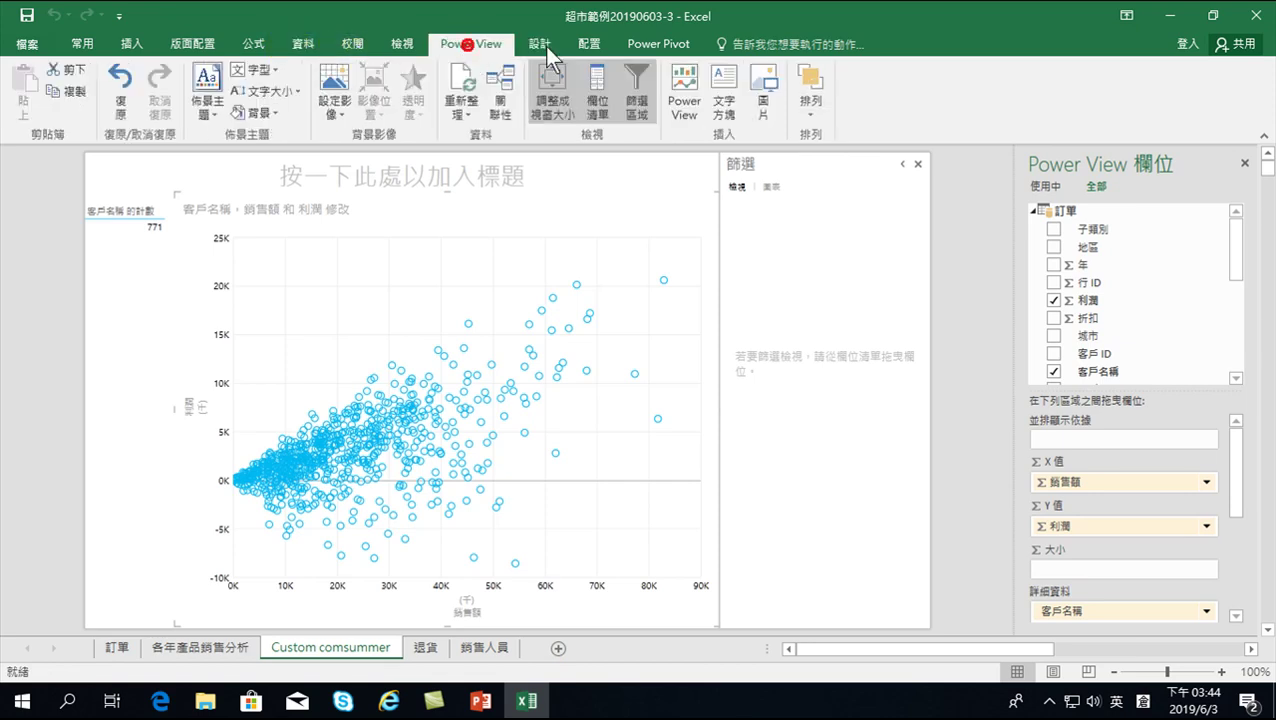
left_click(684, 95)
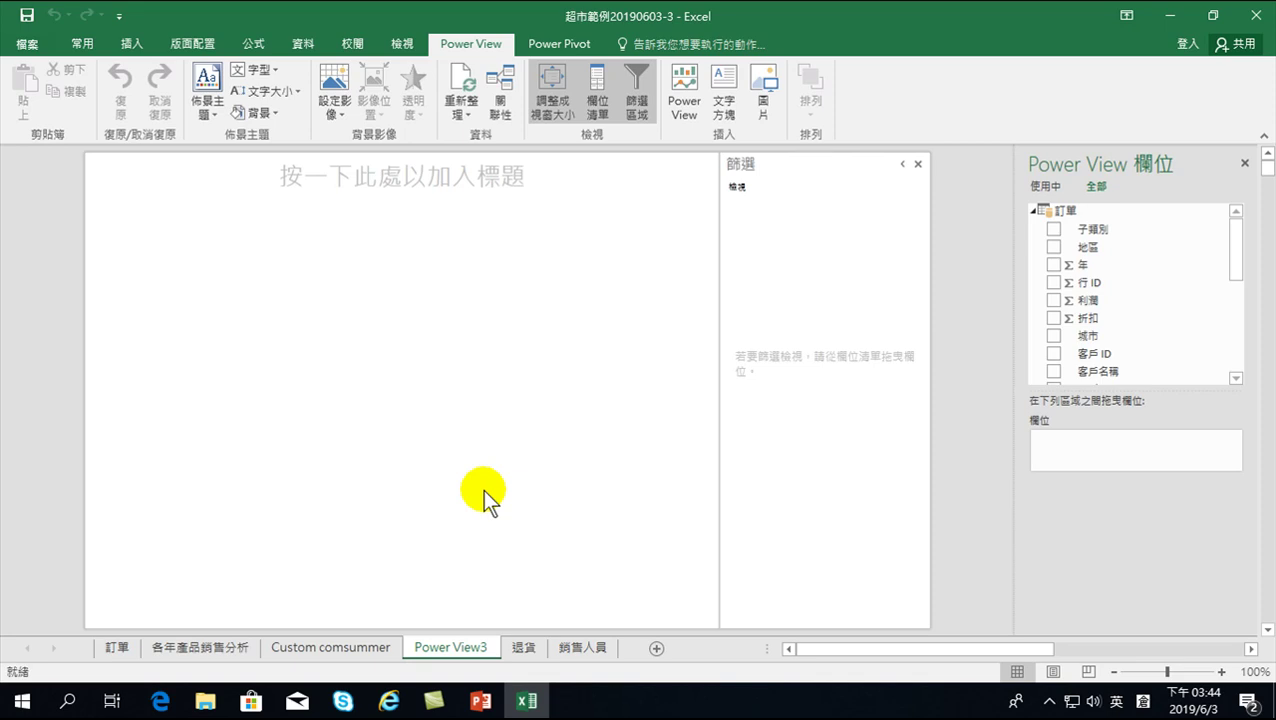
- Add 子類別 as a distinct count (17) and shrink that table into the top-left corner
left_click(1052, 229)
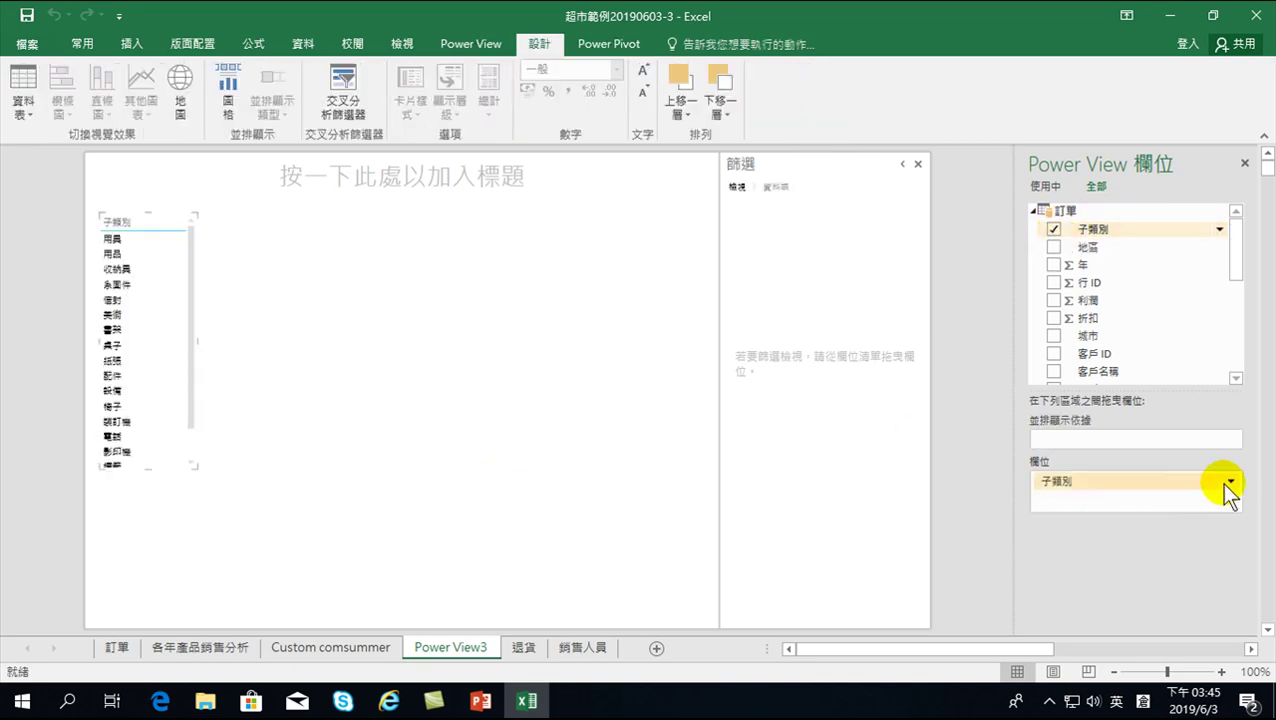
left_click(1231, 481)
left_click(1150, 568)
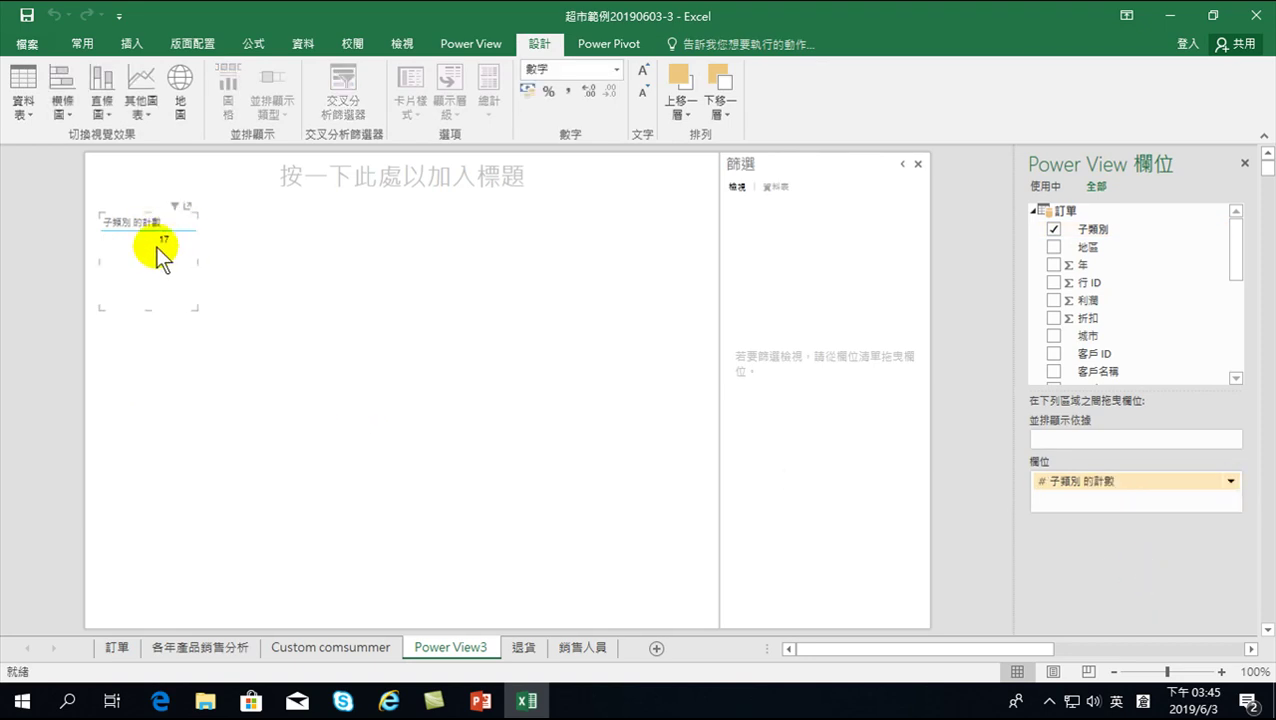
left_click_drag(193, 306, 180, 257)
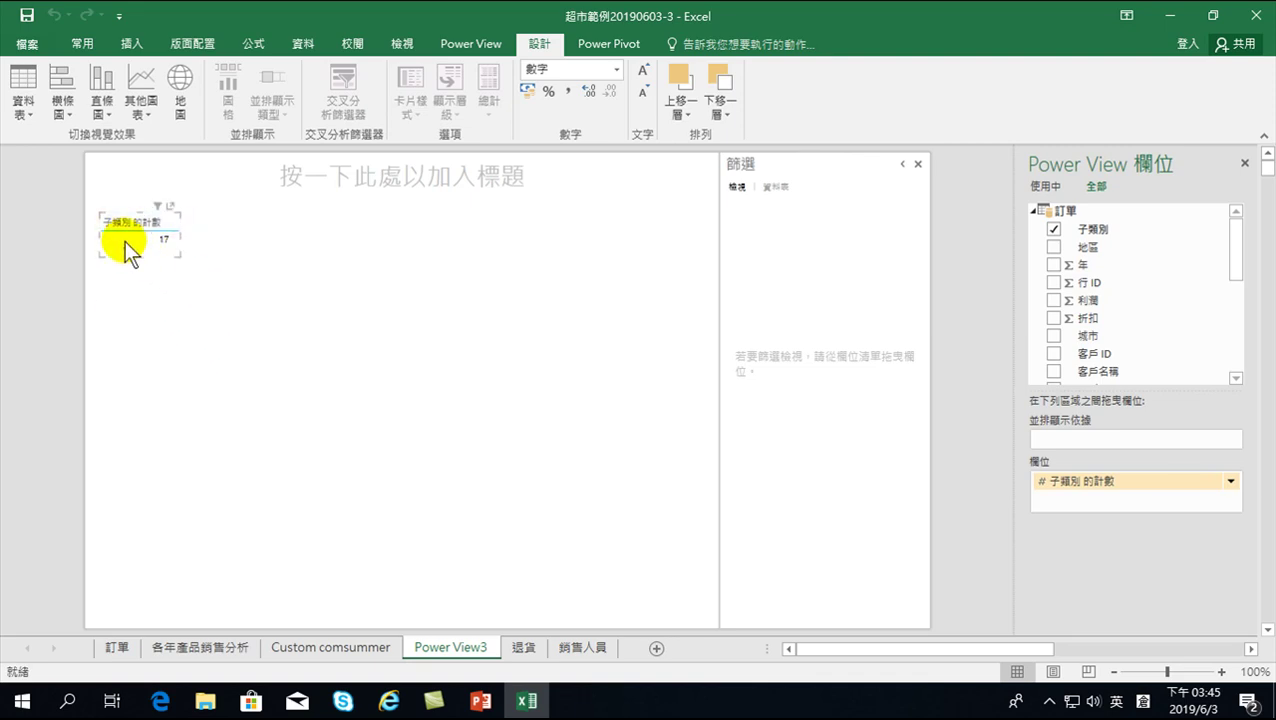
left_click_drag(100, 215, 72, 199)
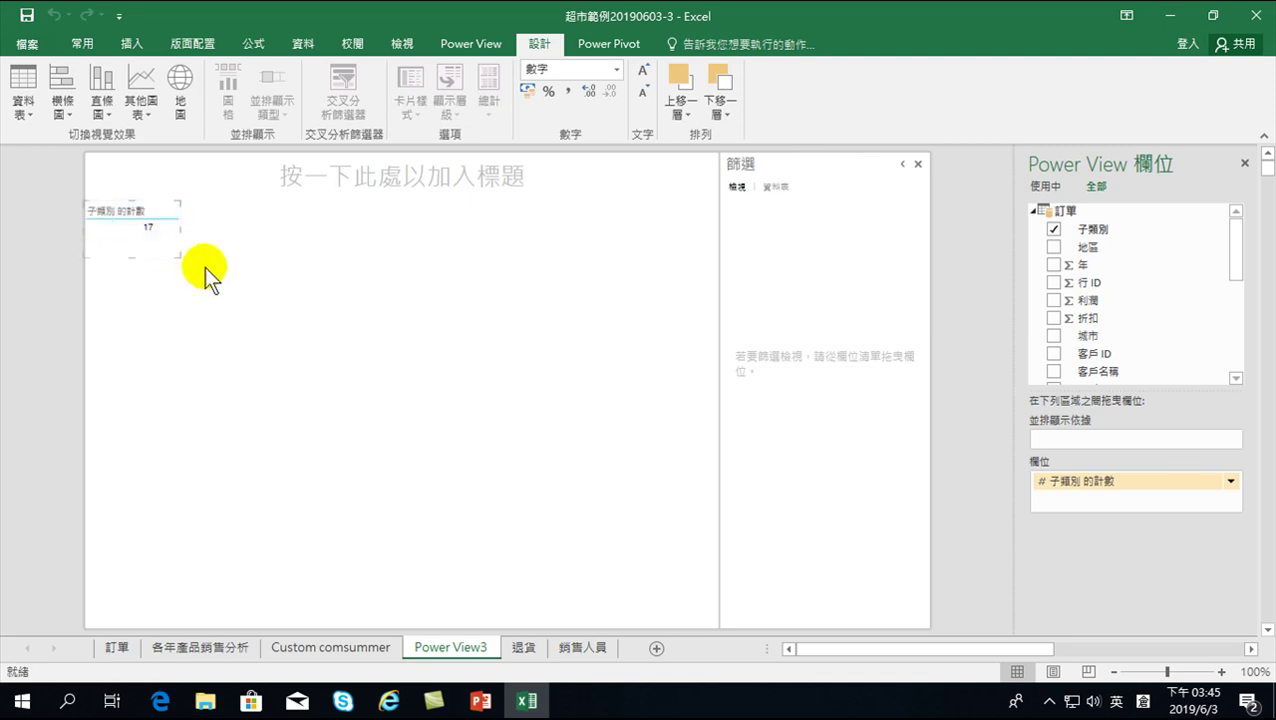
left_click_drag(178, 258, 160, 242)
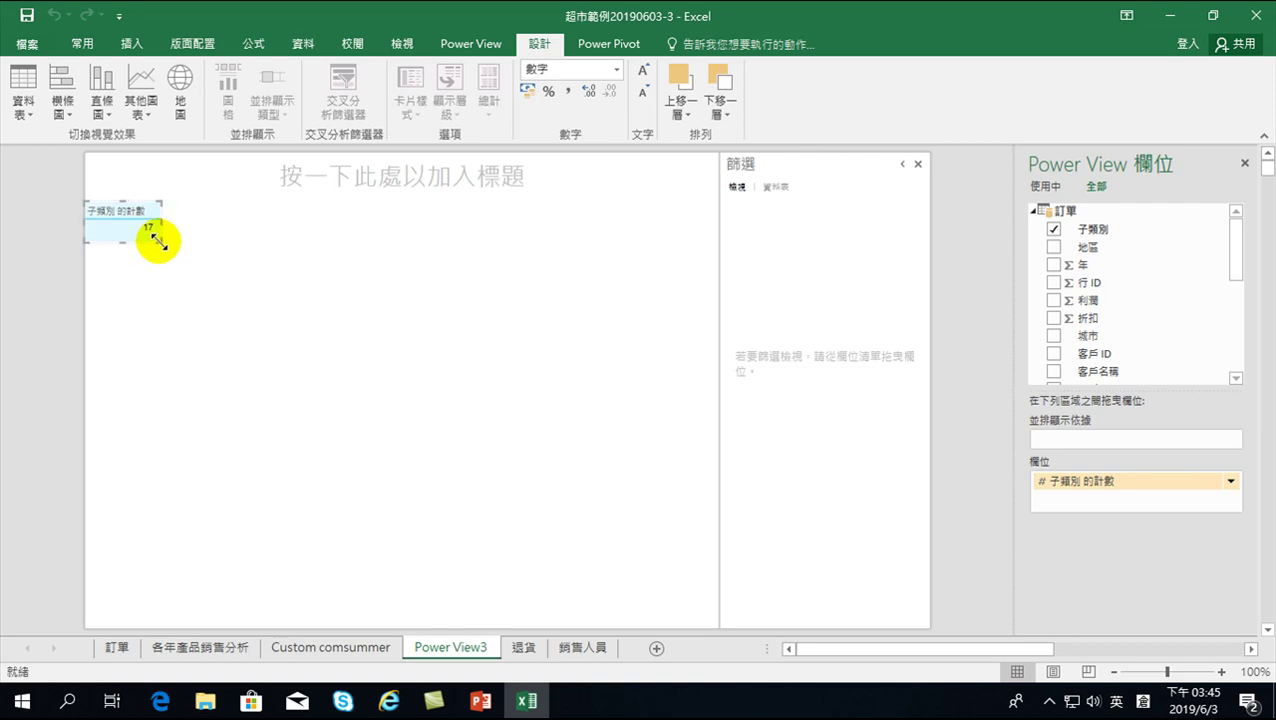
left_click(181, 303)
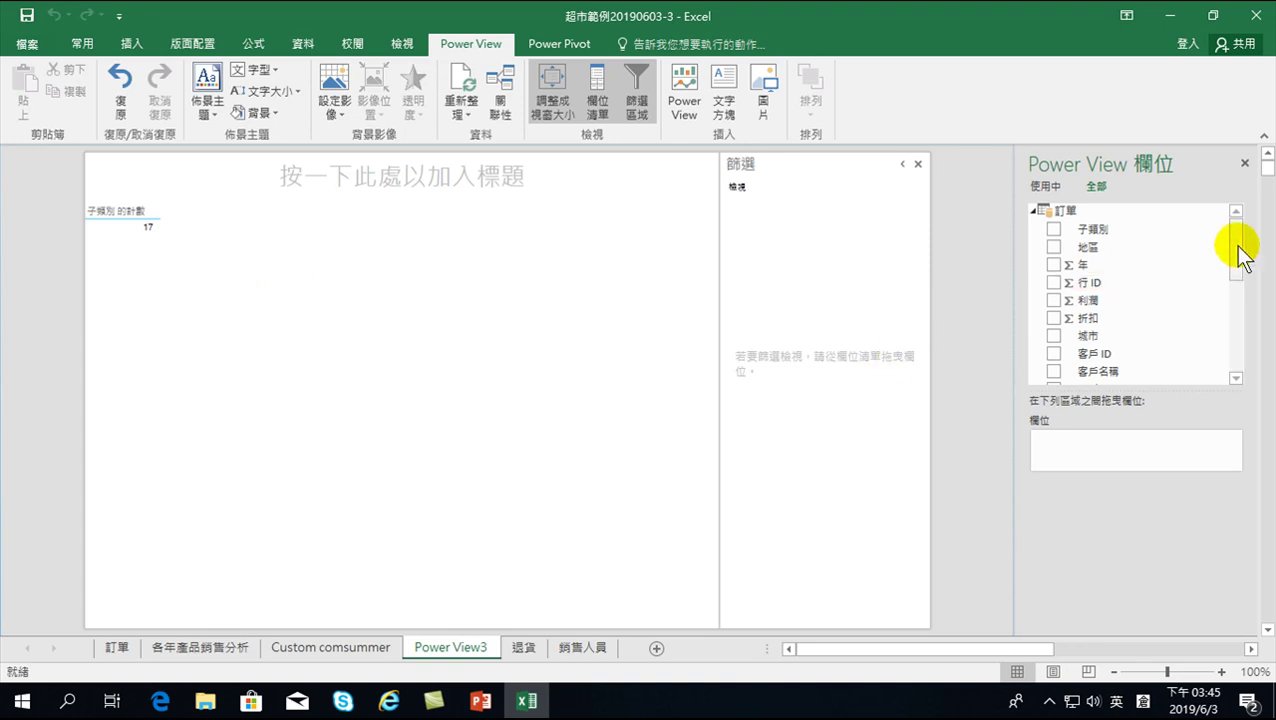
- Build a second table listing each 子類別 with its 銷售額 and 利潤 totals
left_click(1053, 229)
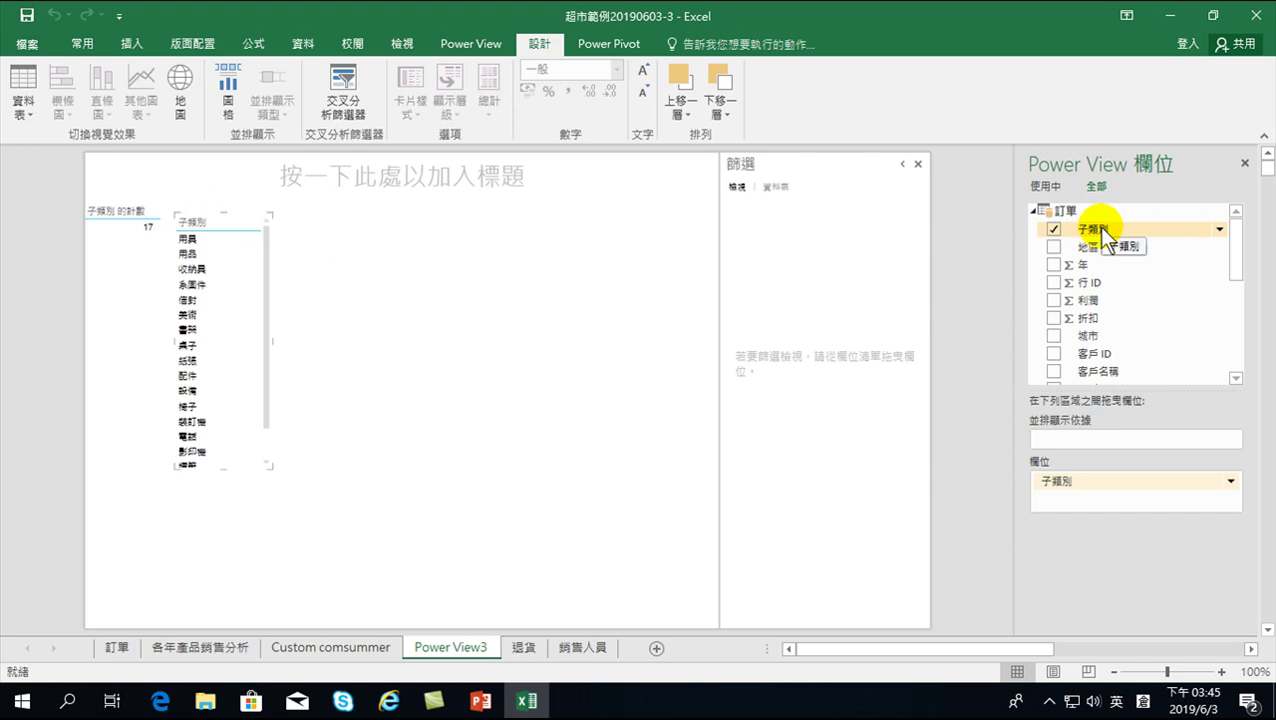
left_click_drag(1236, 240, 1244, 309)
left_click(1053, 342)
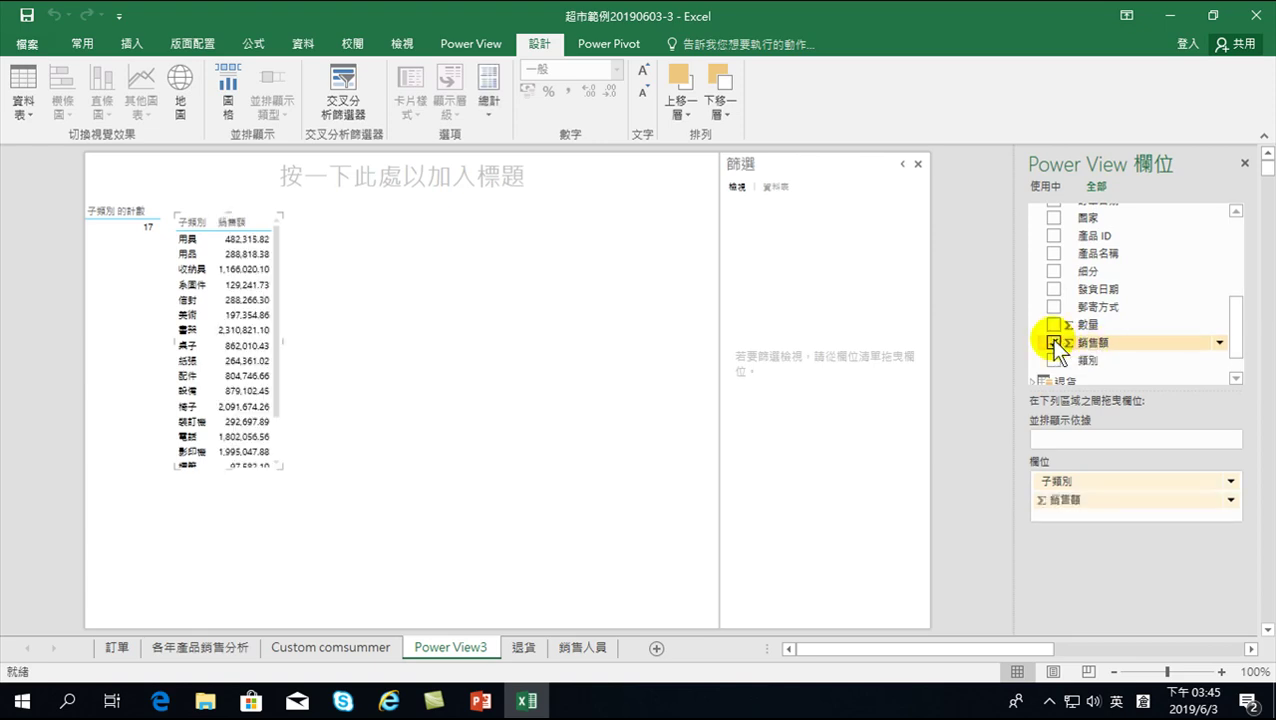
left_click_drag(1237, 345, 1244, 252)
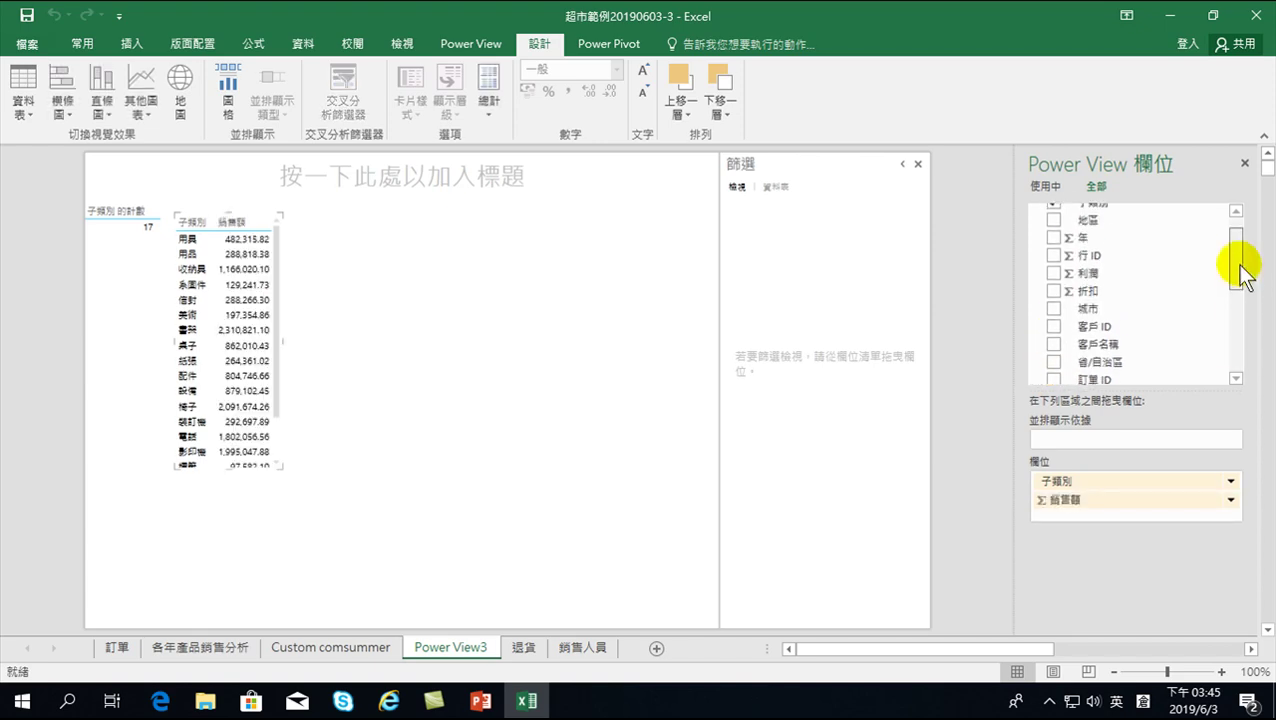
left_click(1054, 299)
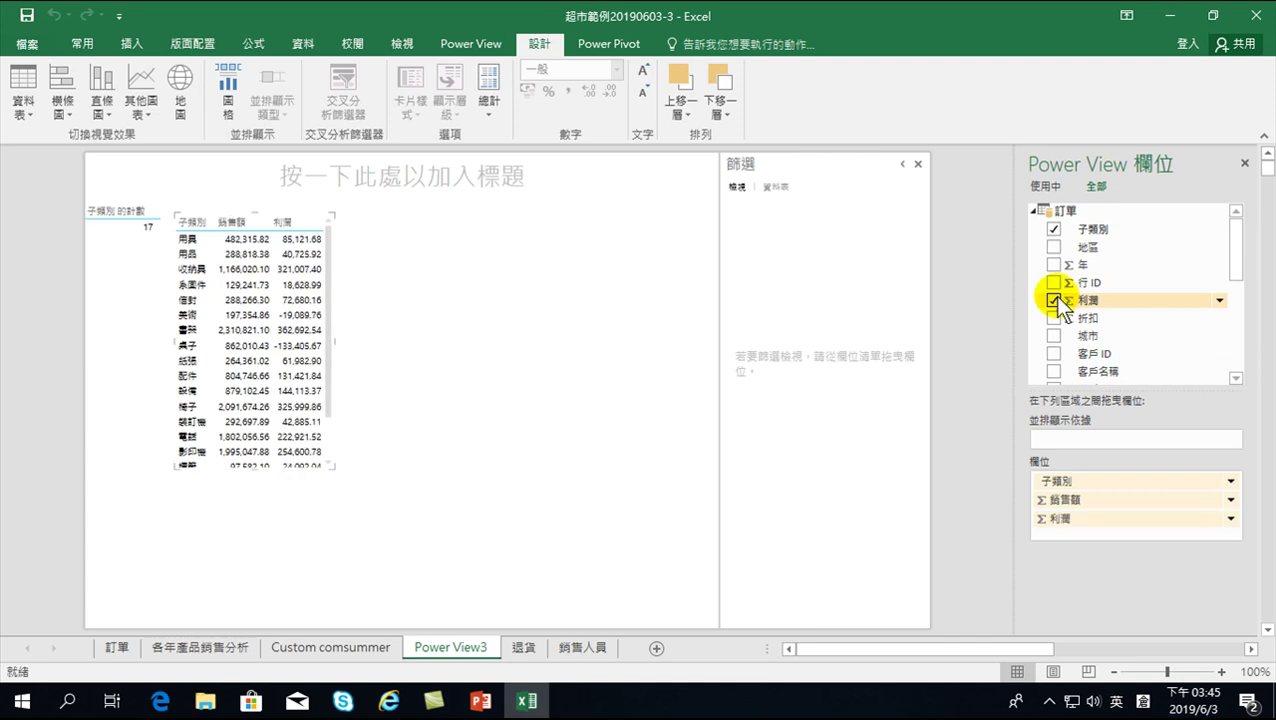
- Turn the 子類別 table into a scatter chart of 銷售額 versus 利潤 and enlarge it across the canvas
left_click(147, 100)
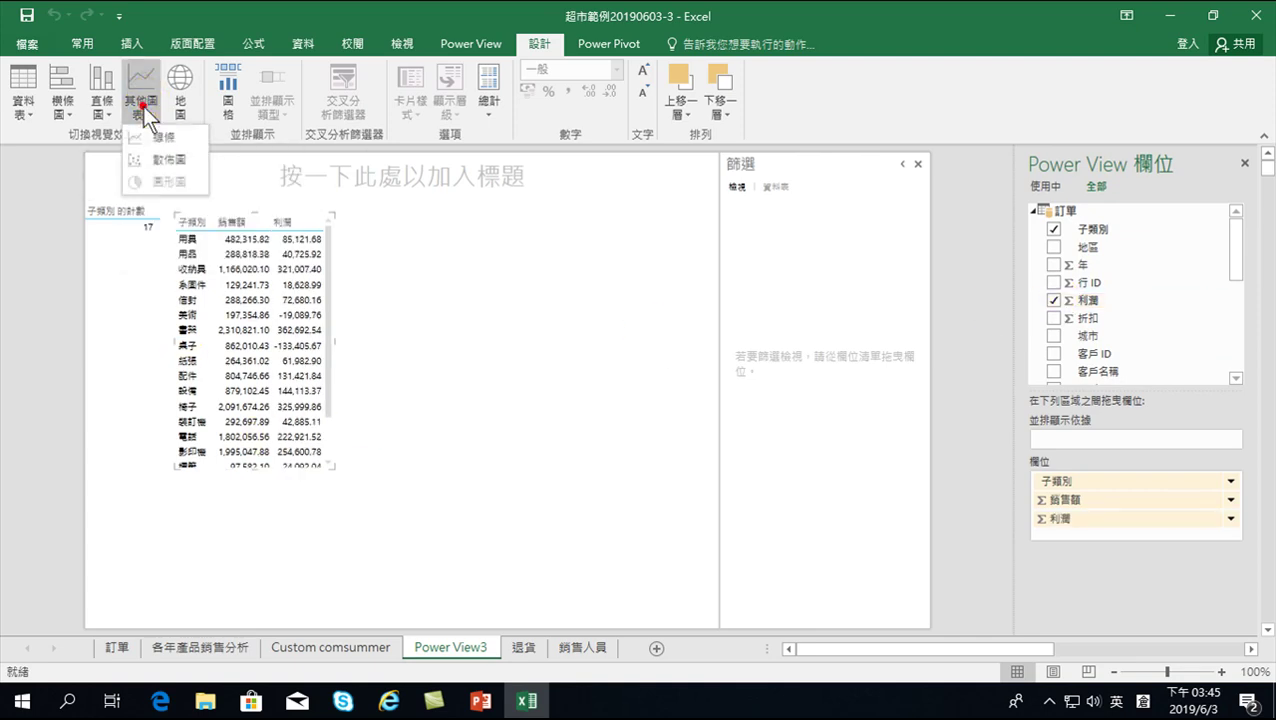
left_click(160, 177)
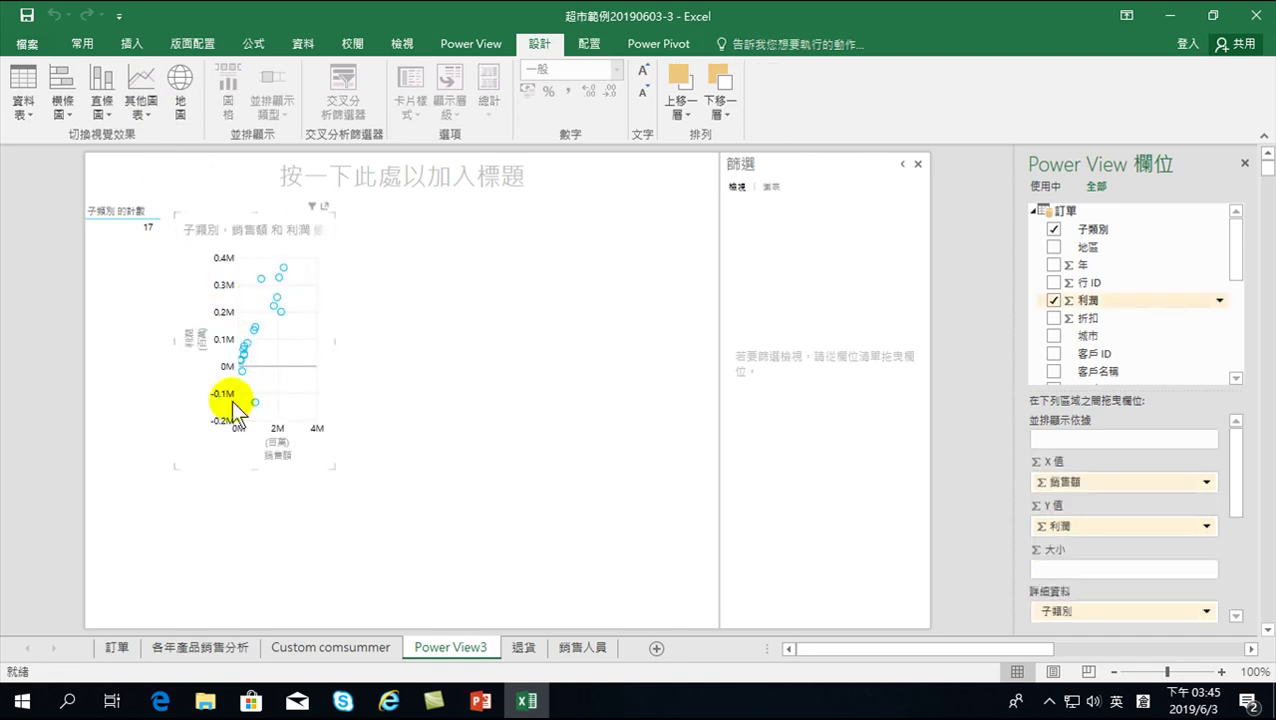
left_click_drag(334, 469, 711, 618)
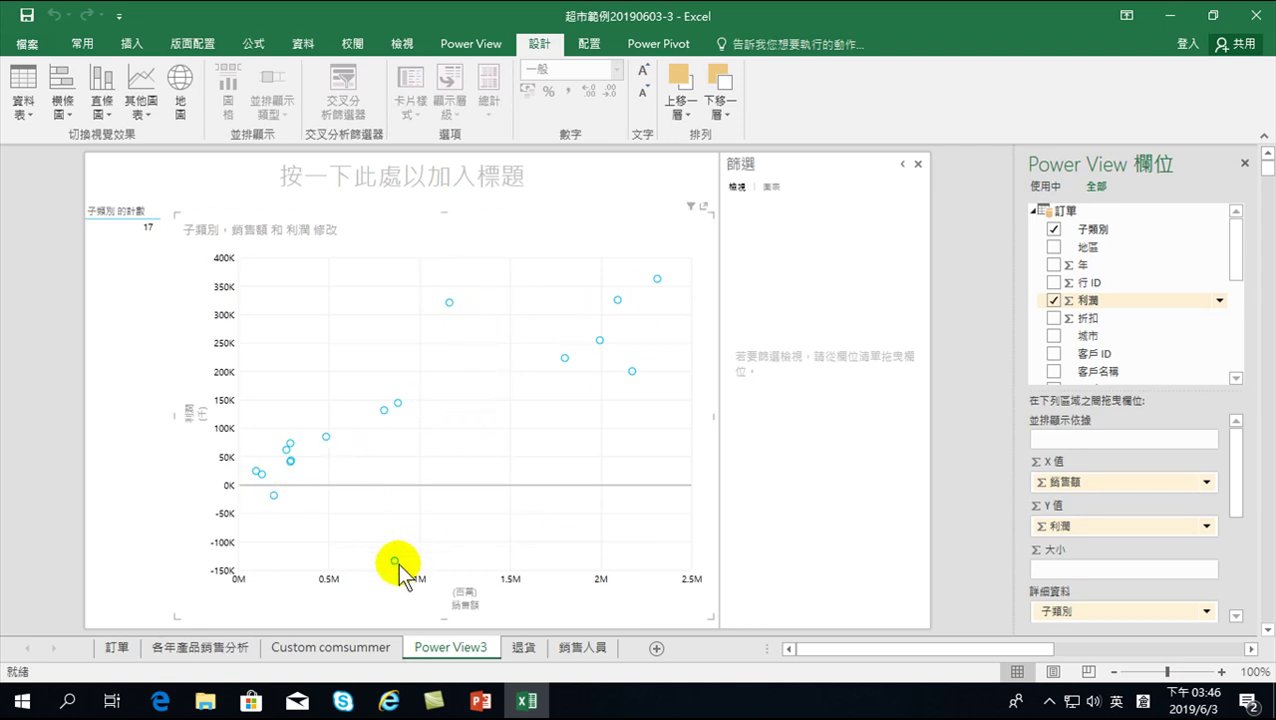
mouse_move(396, 563)
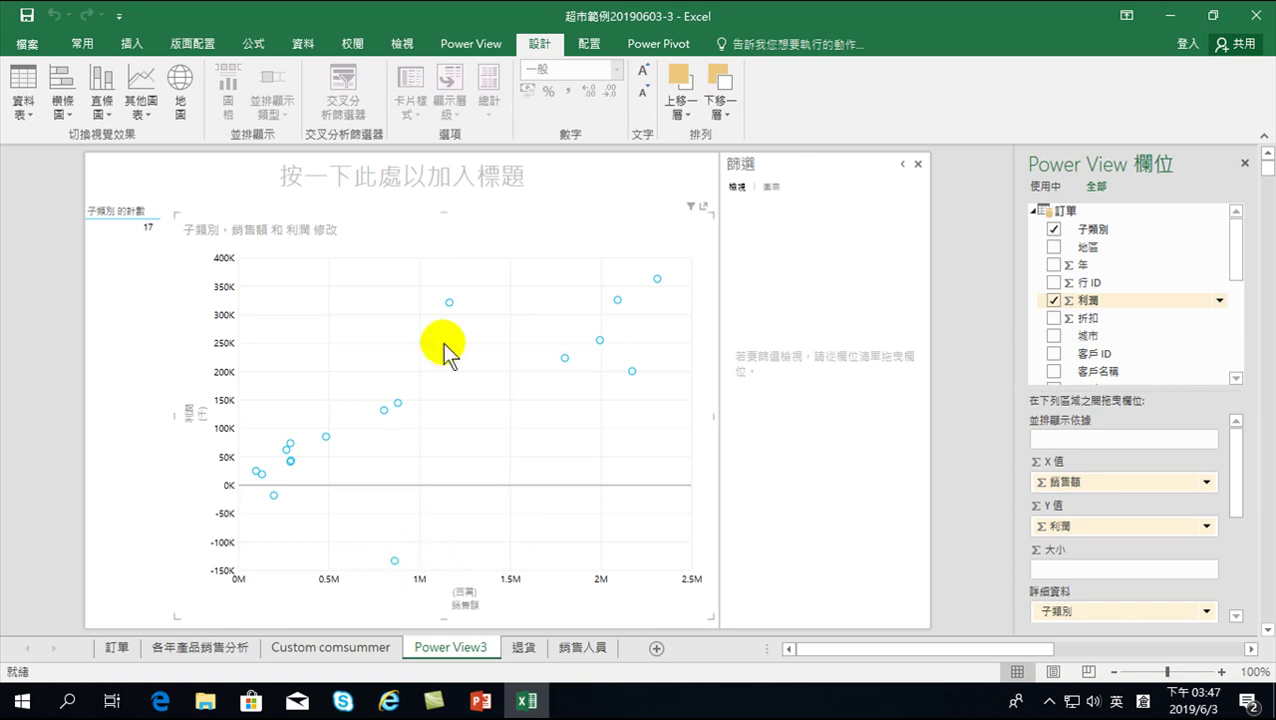
mouse_move(450, 303)
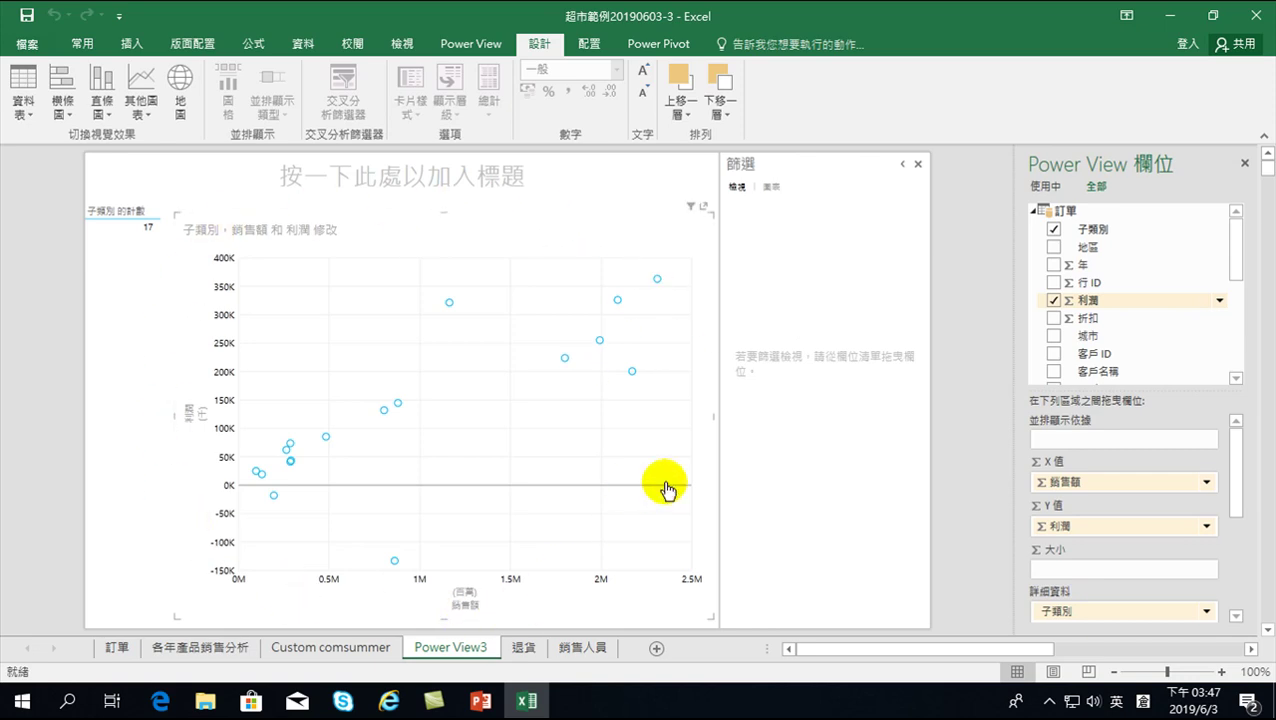
- Add the 年 field as the scatter chart's play axis, running 2013 to 2016
left_click_drag(1234, 466, 1234, 548)
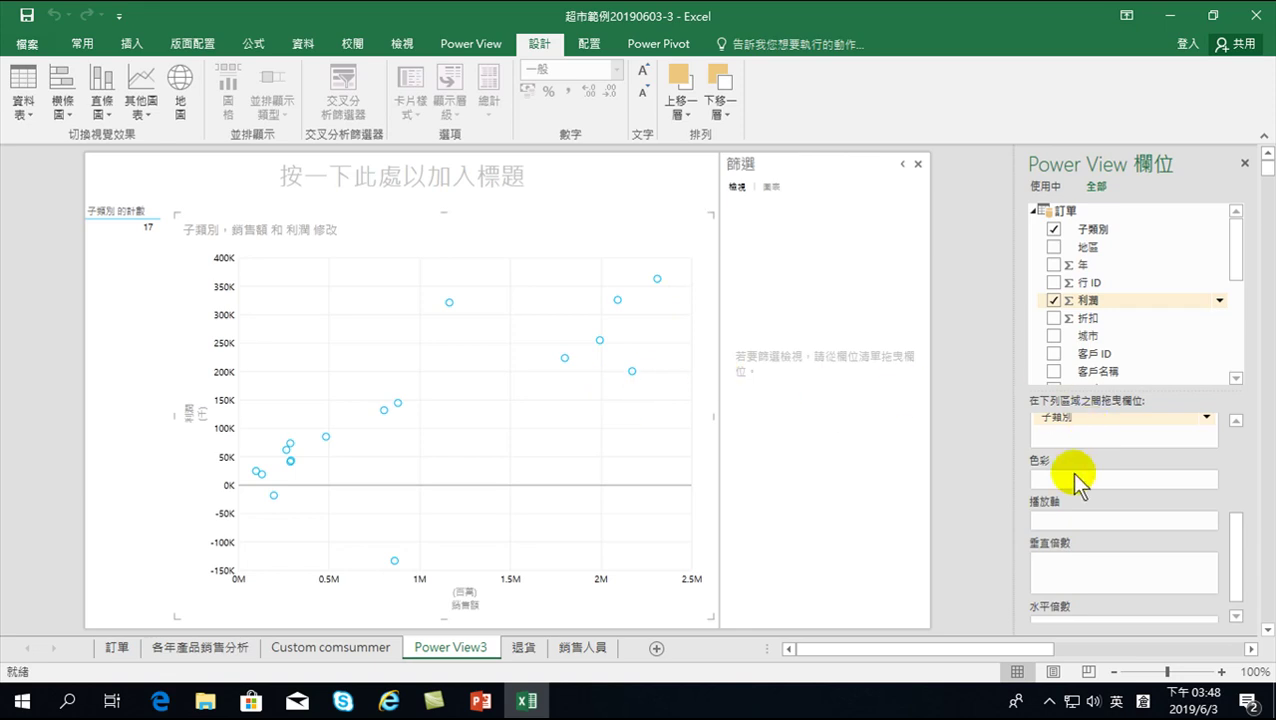
left_click_drag(1239, 251, 1240, 238)
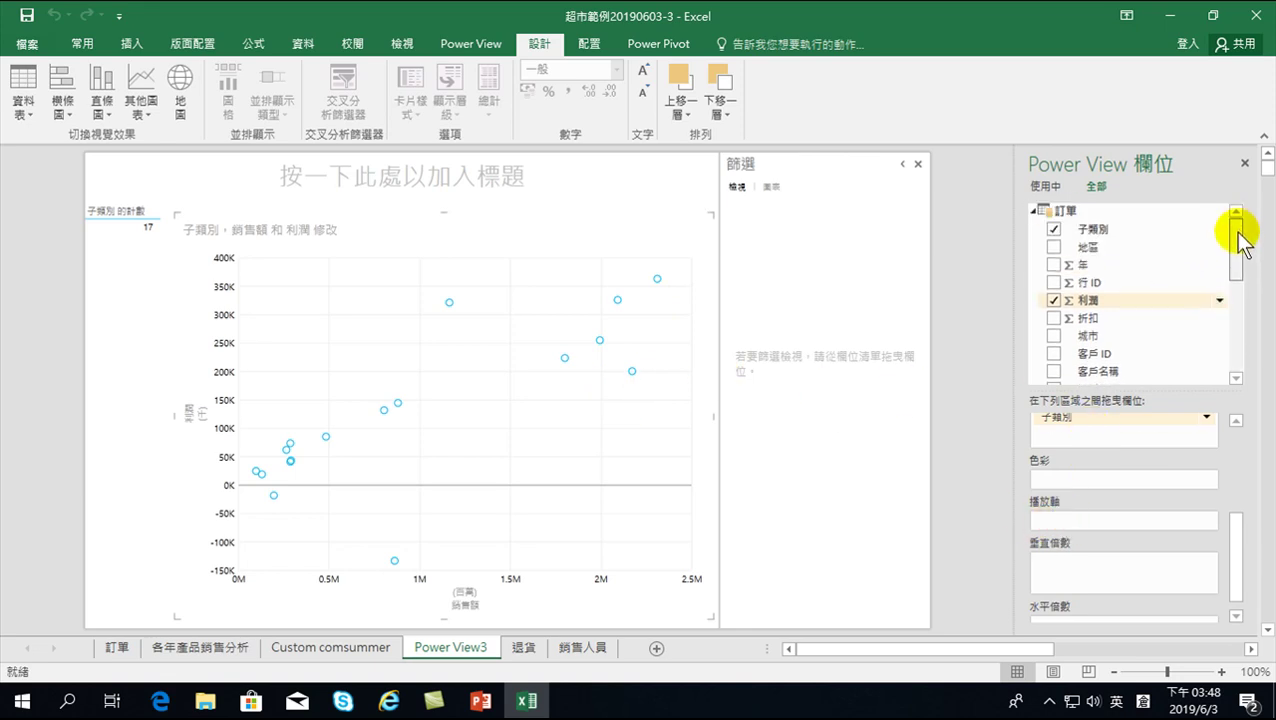
left_click_drag(1094, 272, 1072, 524)
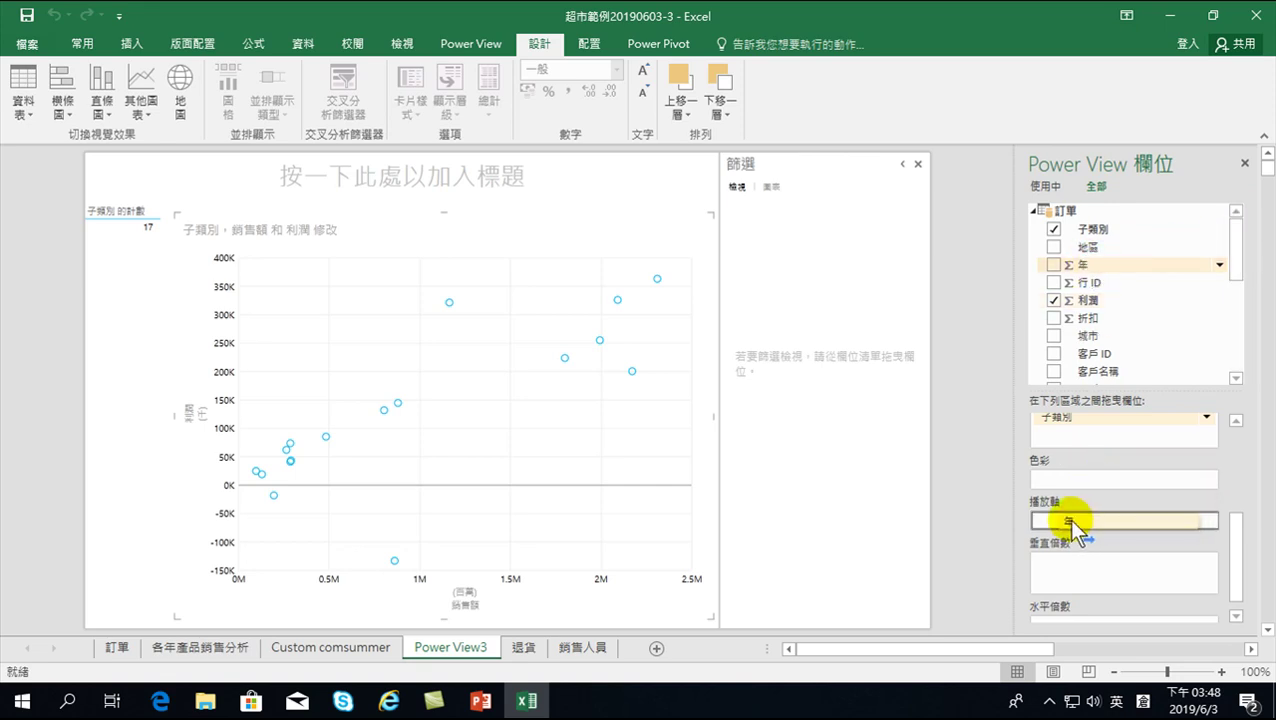
left_click_drag(1072, 526, 1071, 520)
left_click(1206, 520)
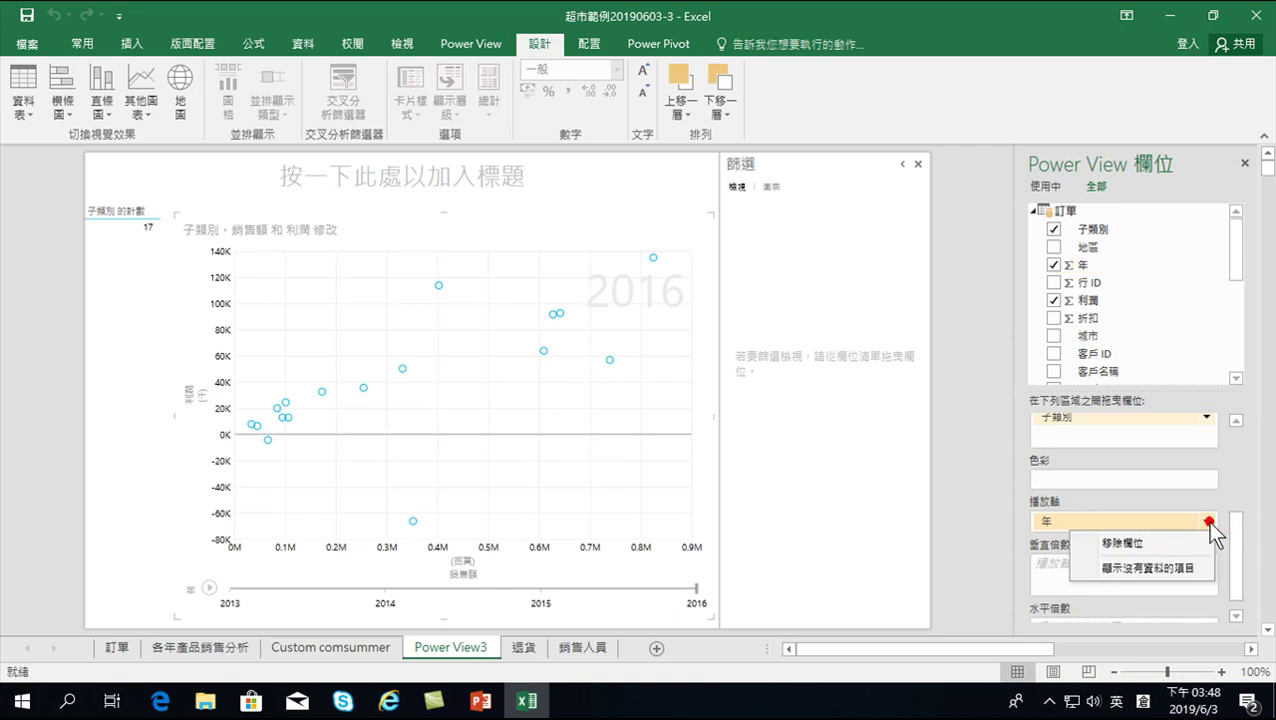
- Play the 2013–2016 year animation and replay it twice, ending on 2016
left_click(209, 587)
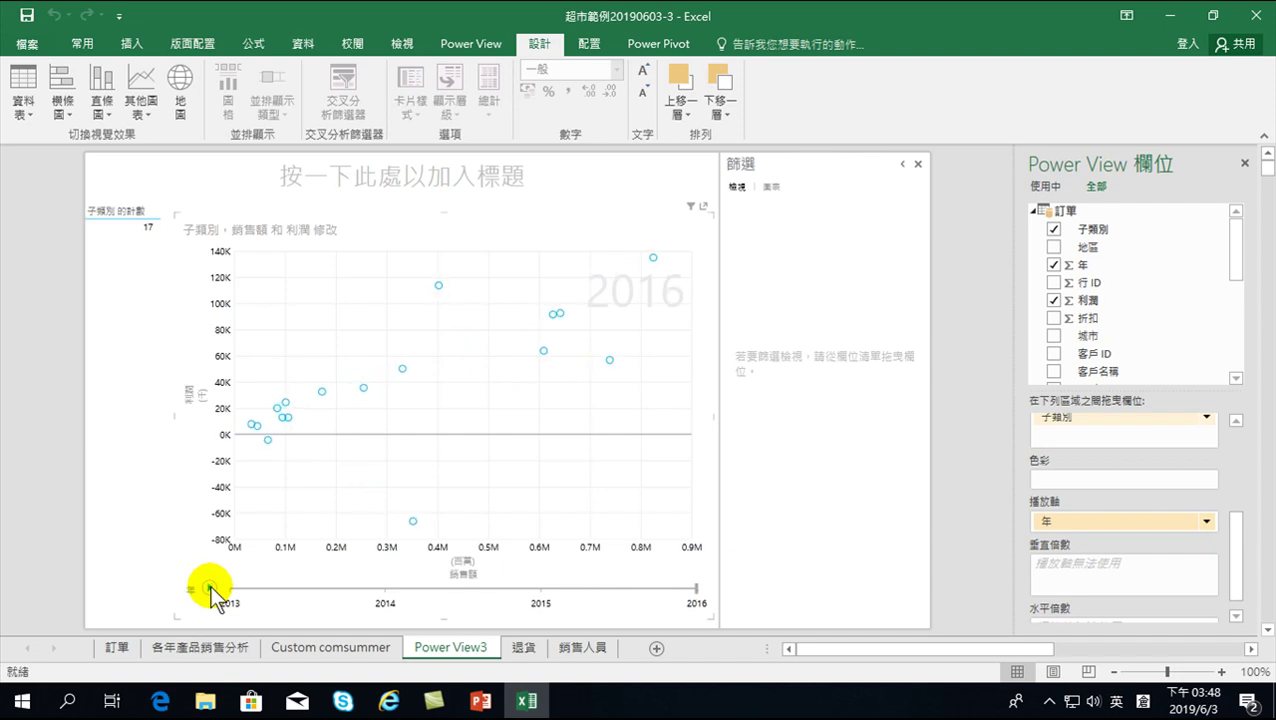
left_click(210, 585)
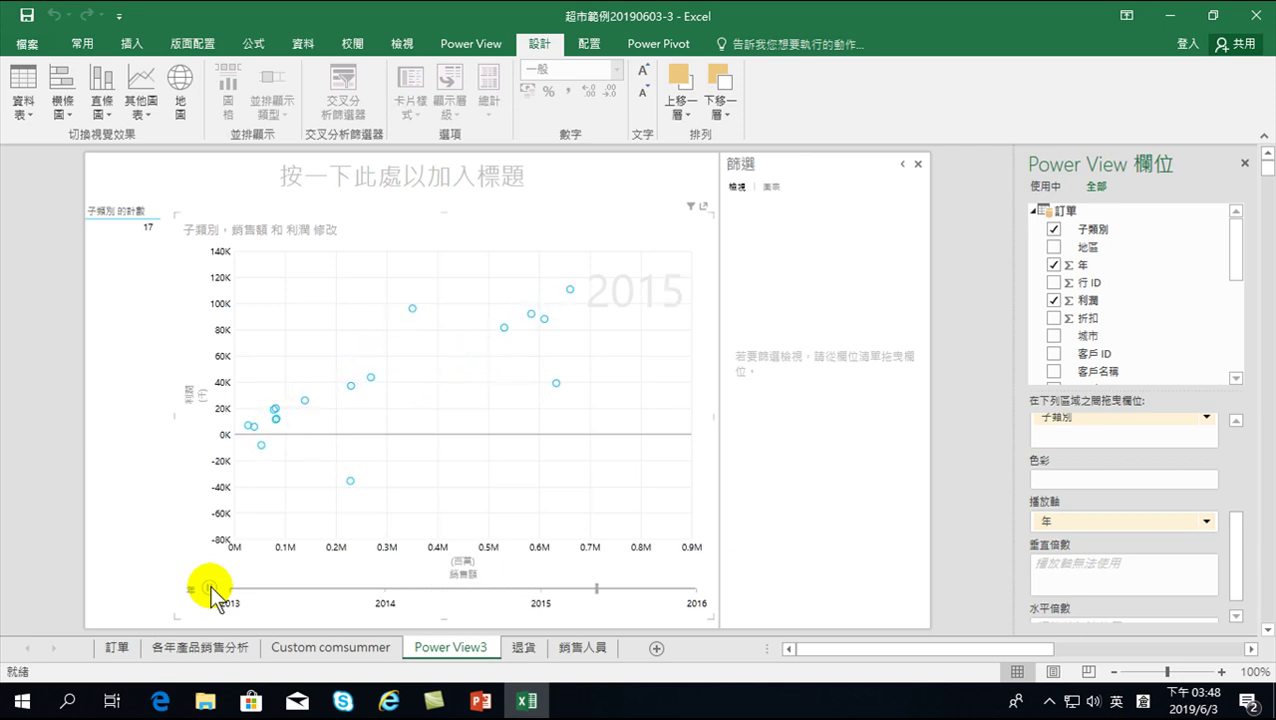
left_click(210, 585)
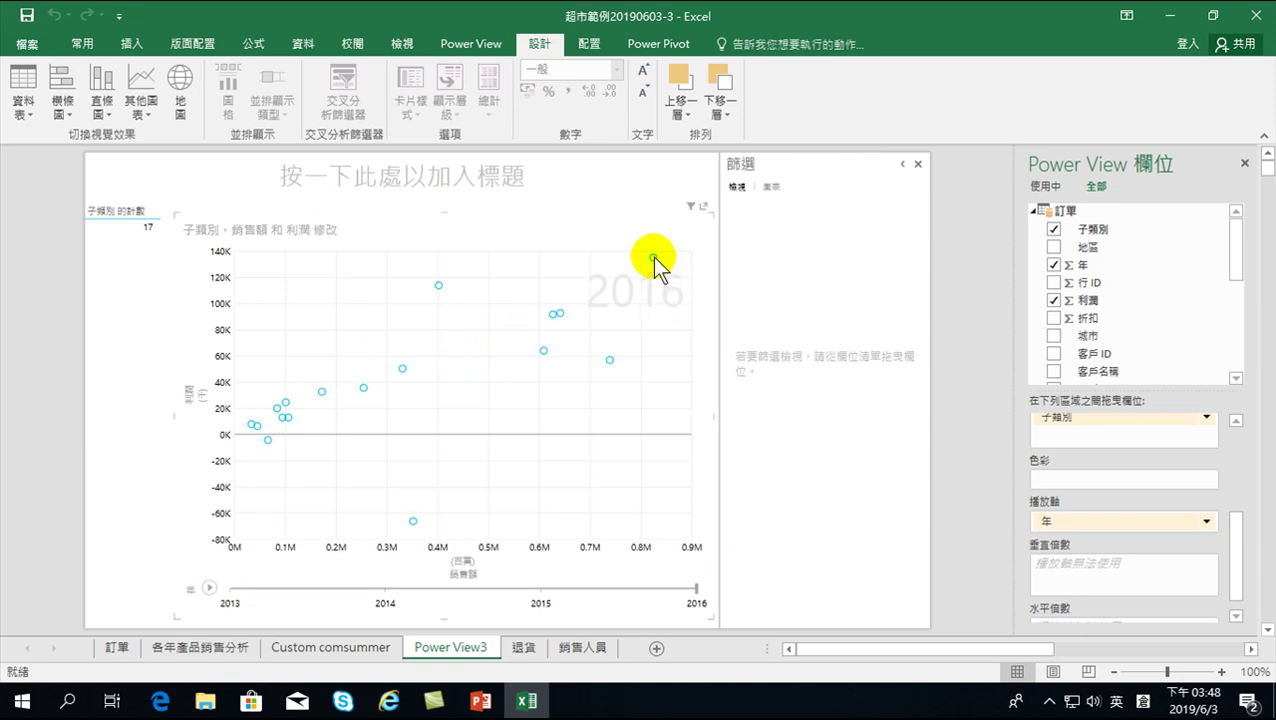
mouse_move(440, 290)
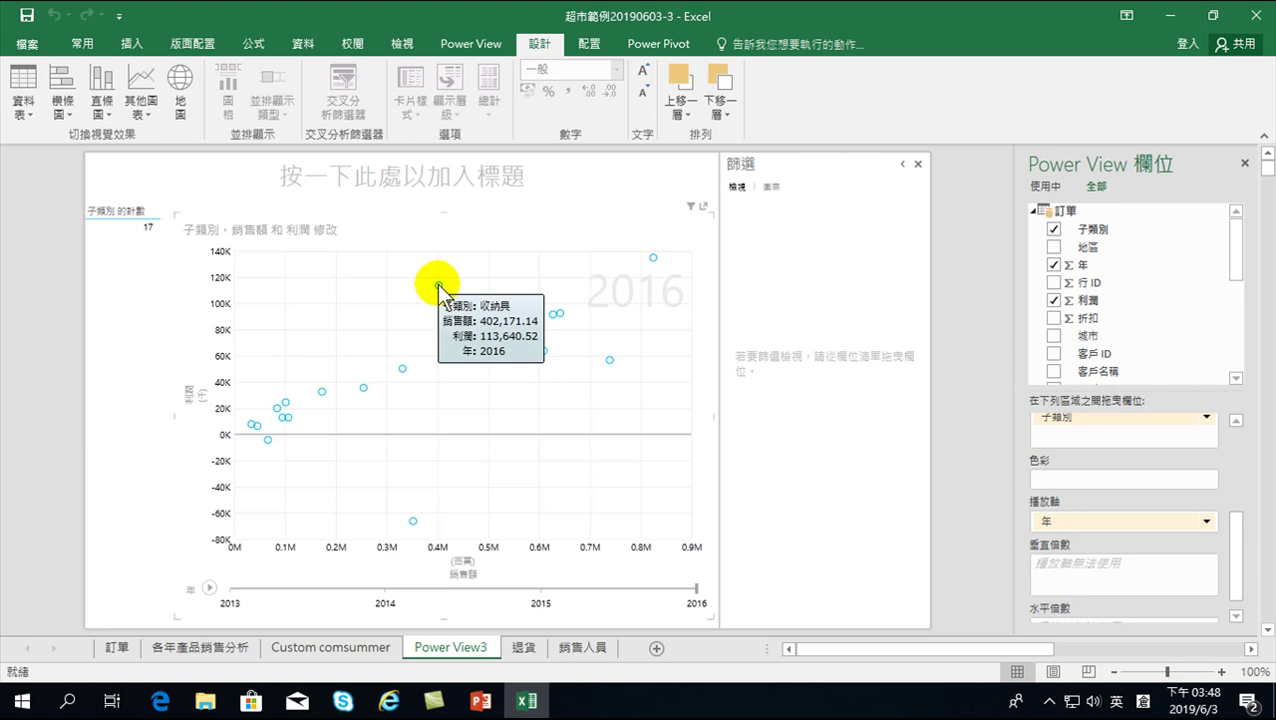
- Trace the 收納具 bubble's yearly path, then trace the loss-making bubble near −65K 利潤 instead
left_click(439, 288)
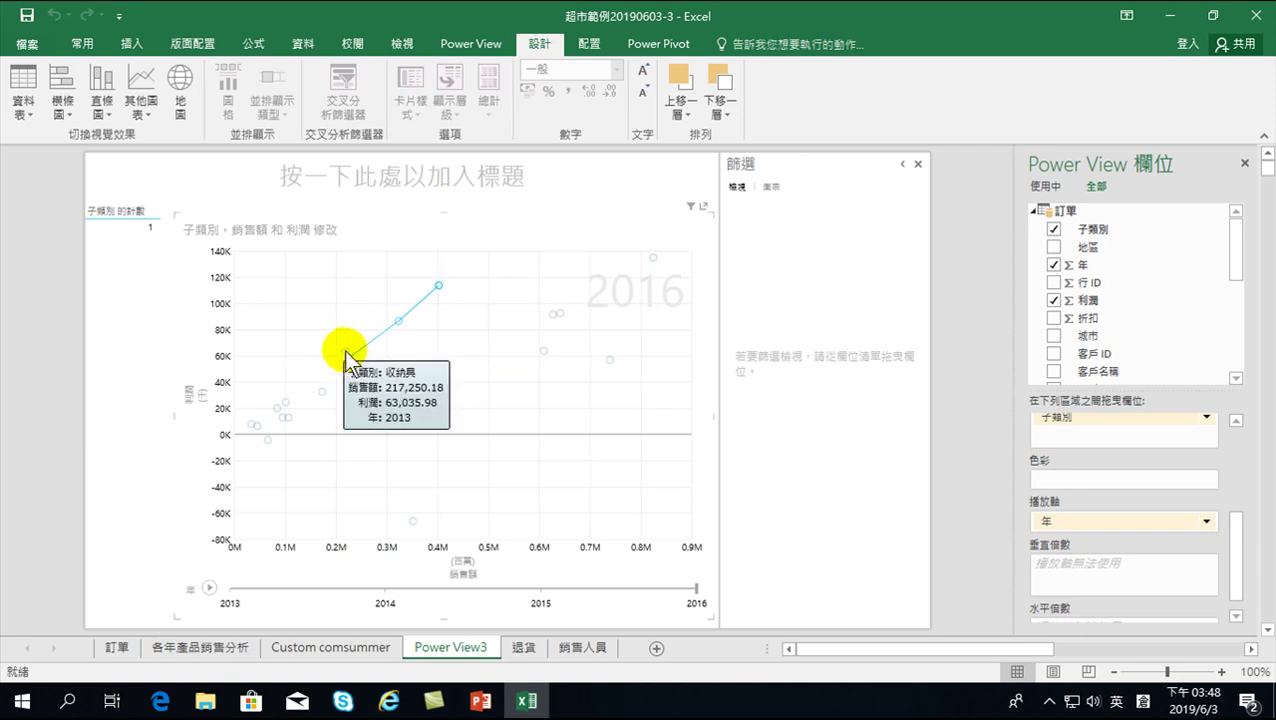
mouse_move(346, 362)
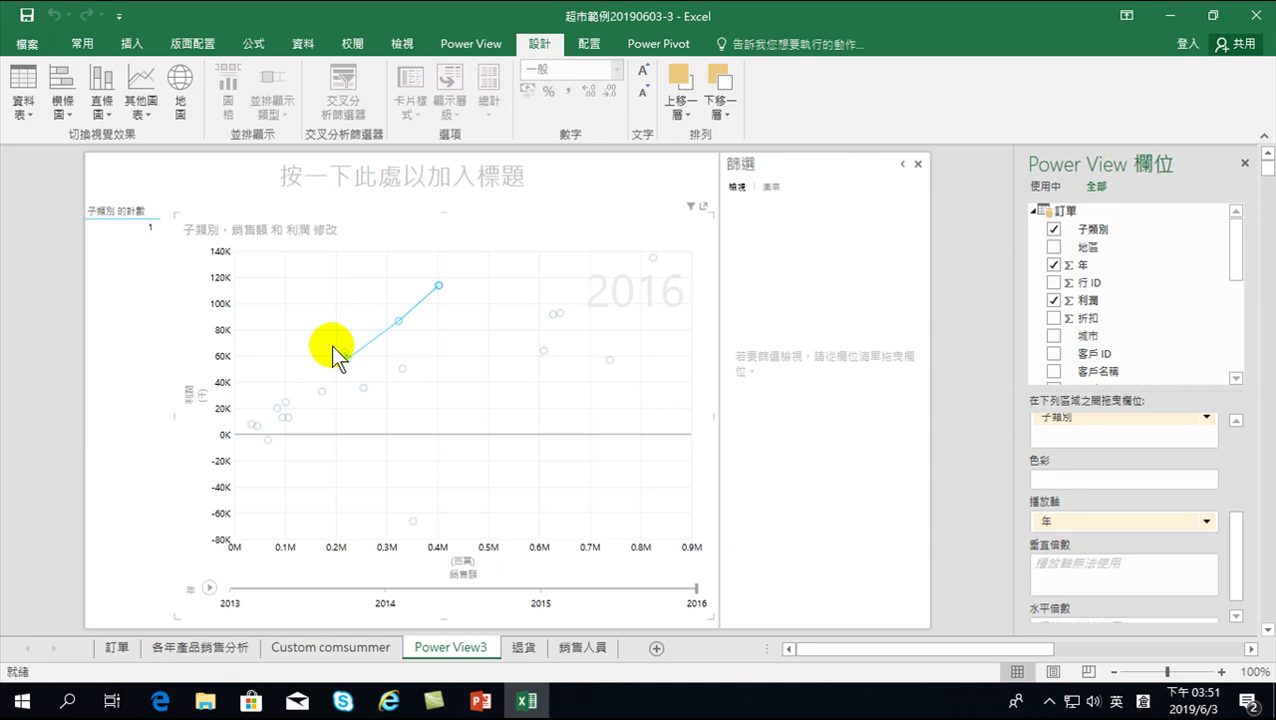
left_click(413, 520)
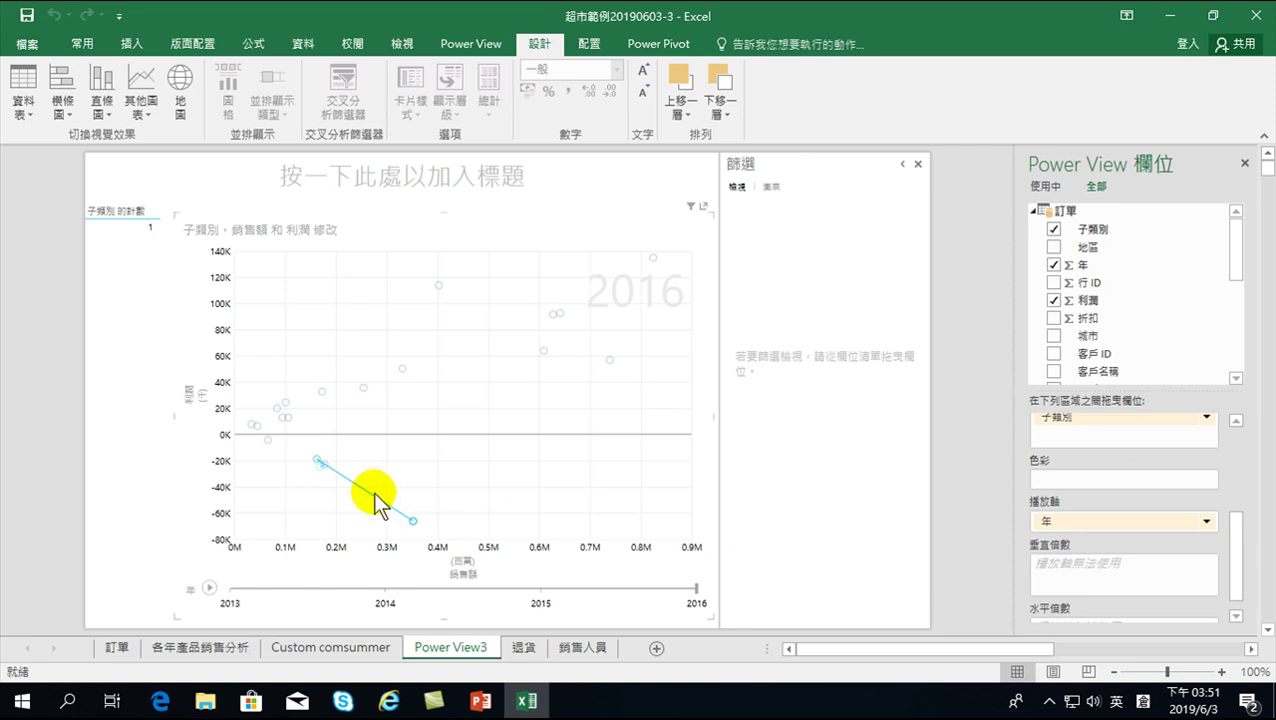
- Check a trail point's tooltip, then replay the year animation from 2013
mouse_move(414, 523)
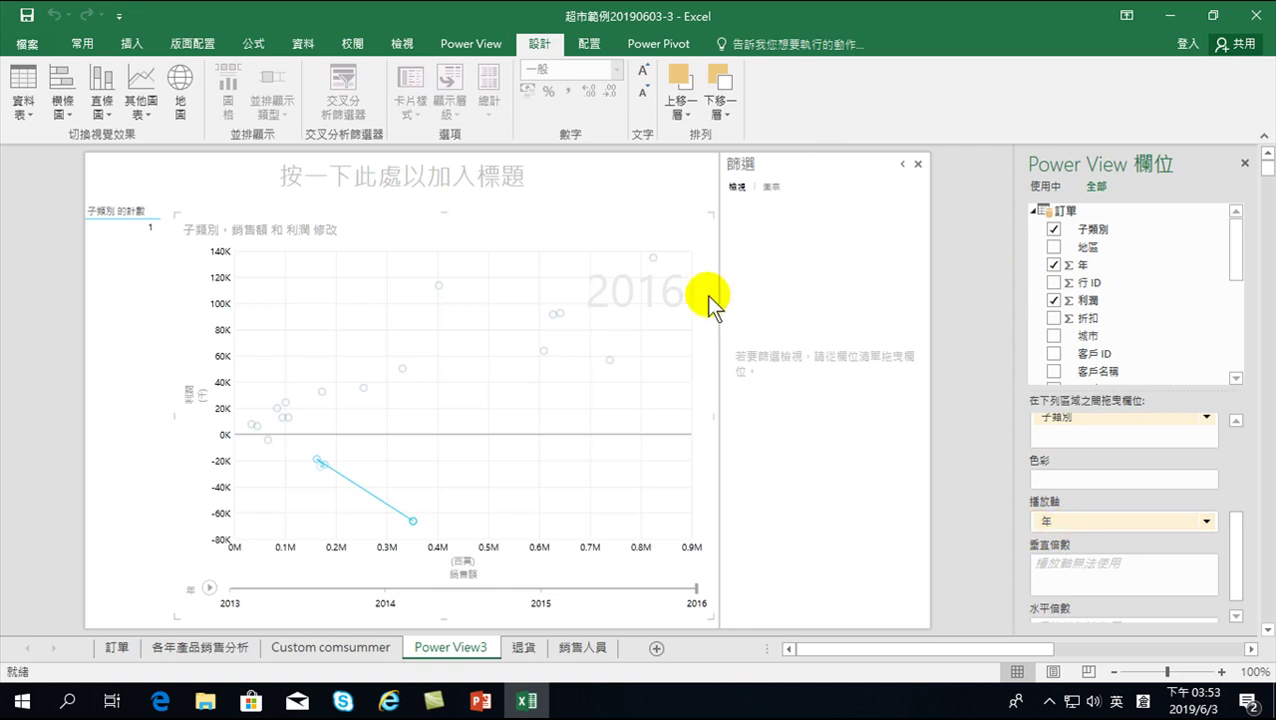
left_click(209, 587)
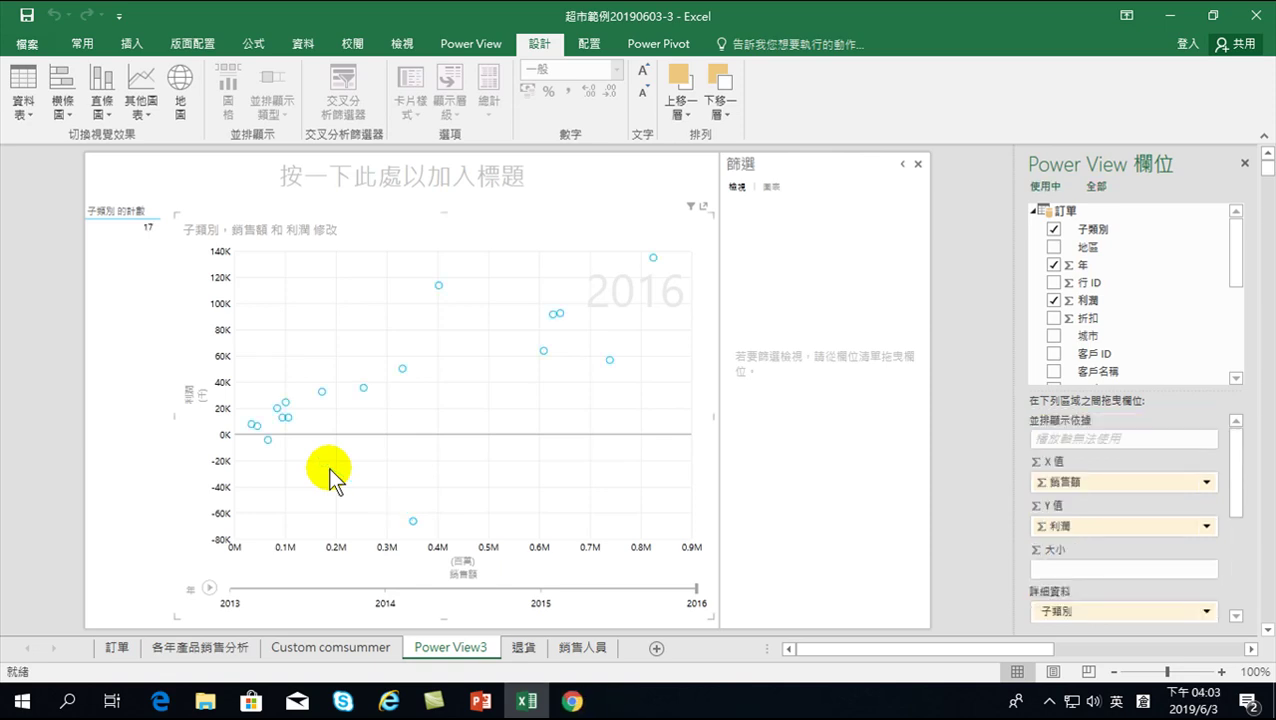
- Look at the Custom comsummer sheet, return to Power View3, and insert a new Power View4 sheet
left_click(434, 645)
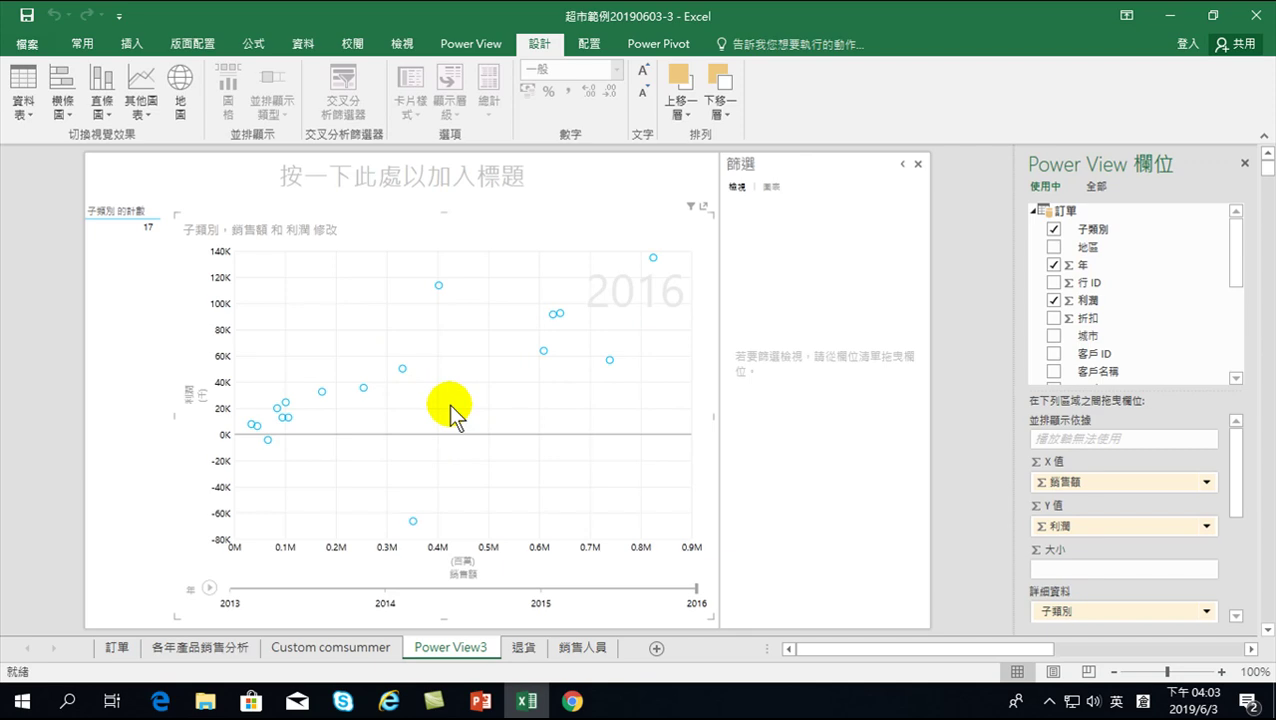
left_click(310, 648)
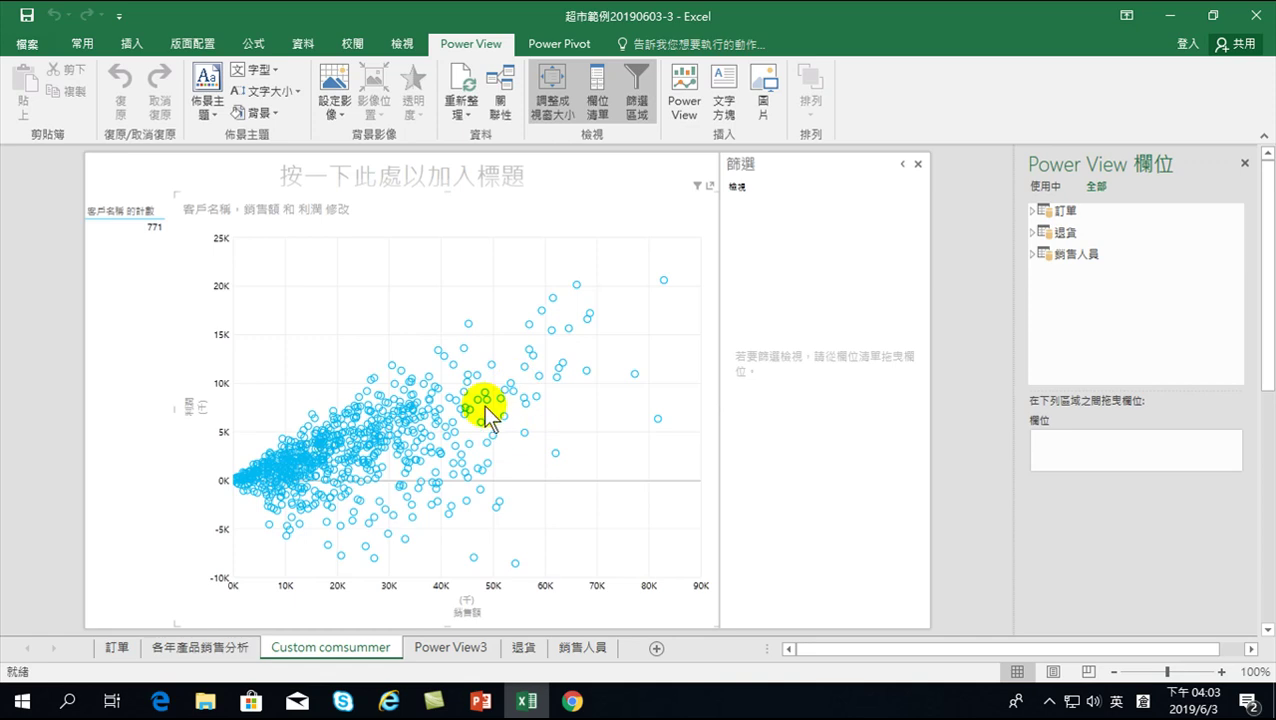
left_click(452, 647)
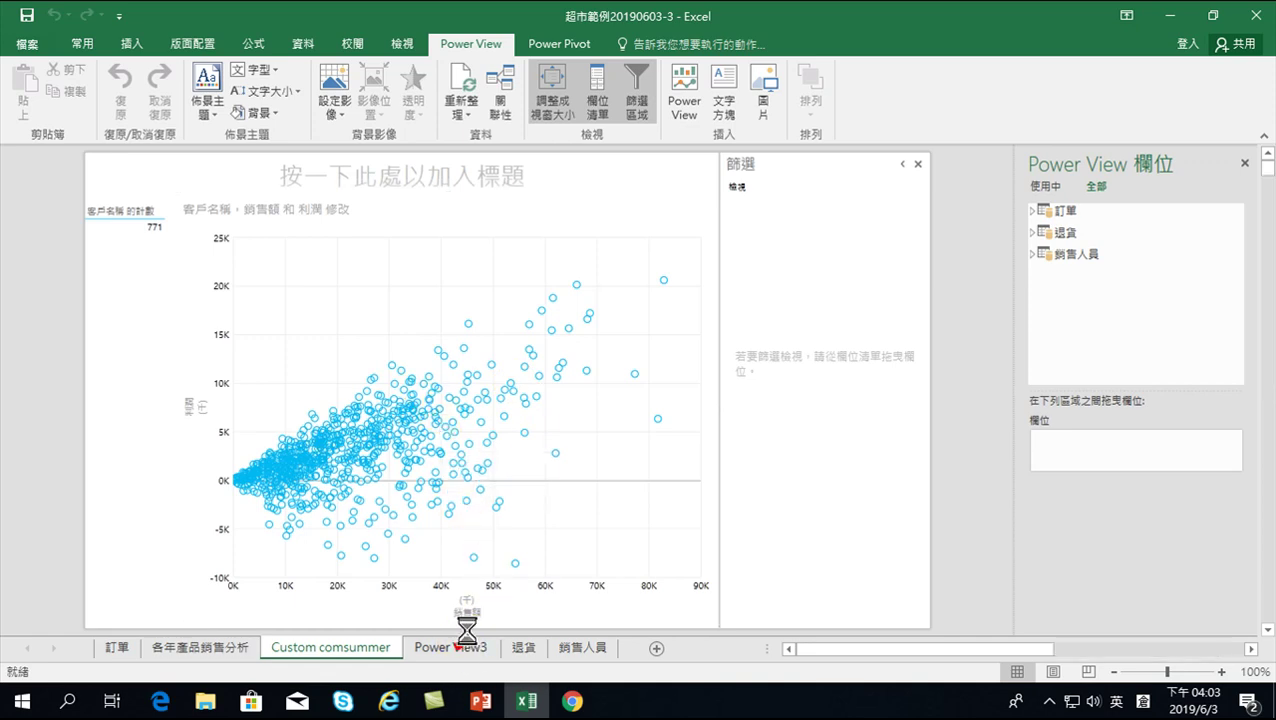
left_click(310, 45)
left_click(1198, 80)
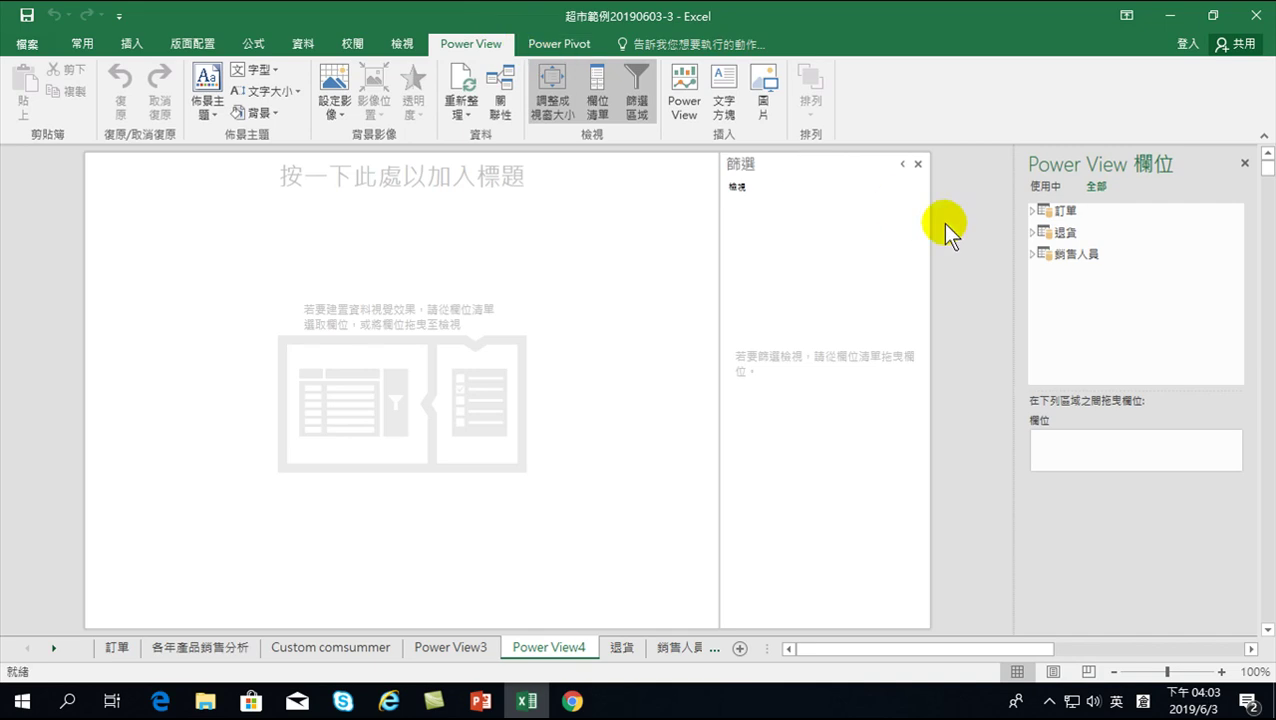
- Build a table of 城市 with 銷售額 from the 訂單 fields and convert it to a map
left_click(1032, 210)
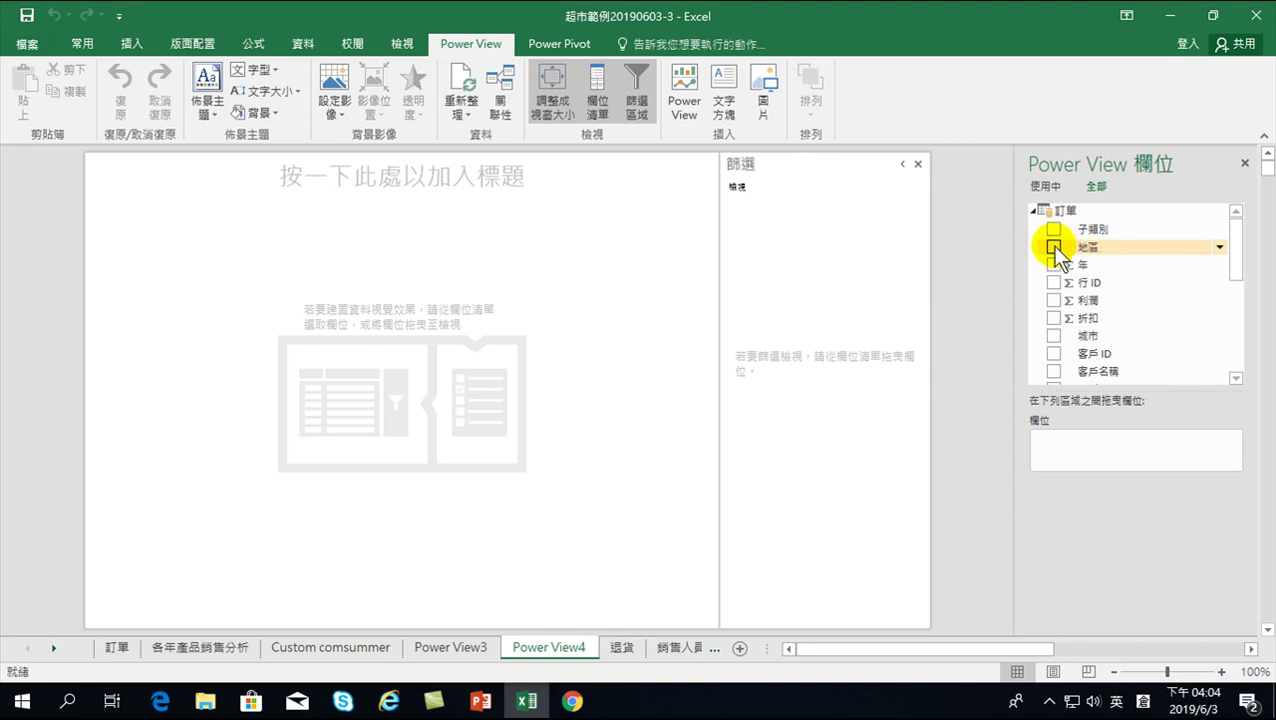
left_click(1054, 246)
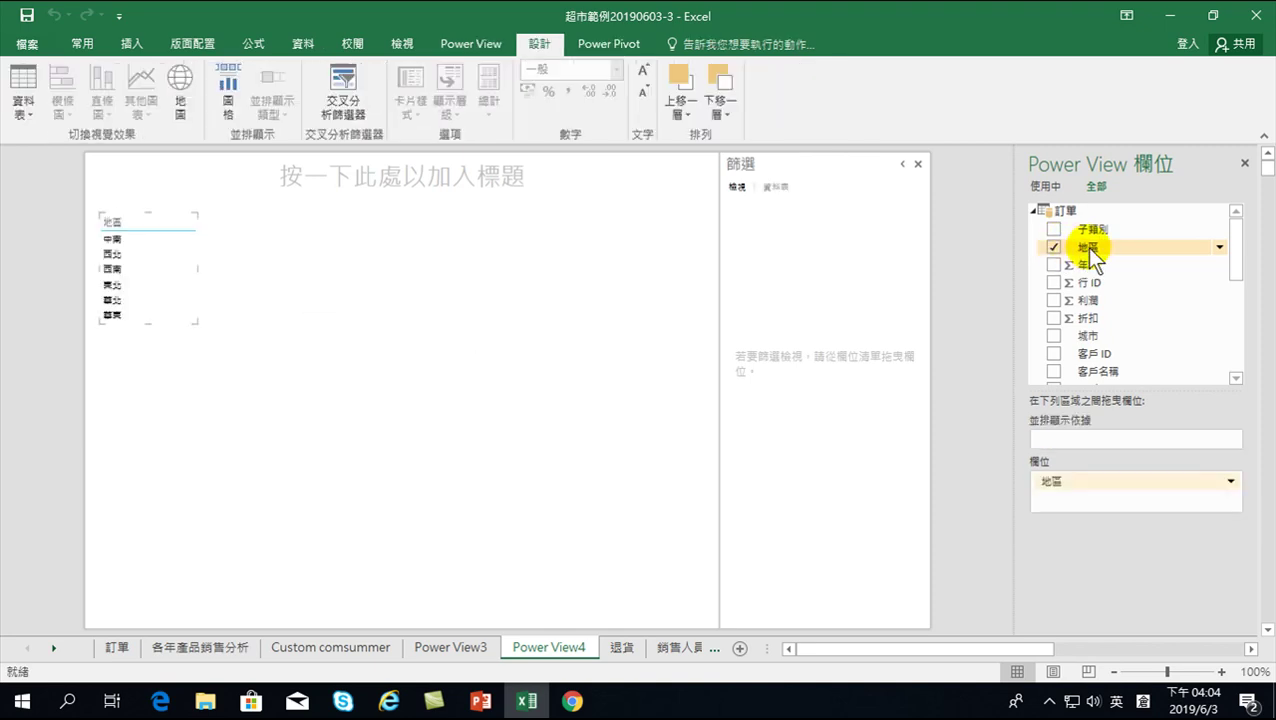
left_click(1054, 246)
left_click(1054, 336)
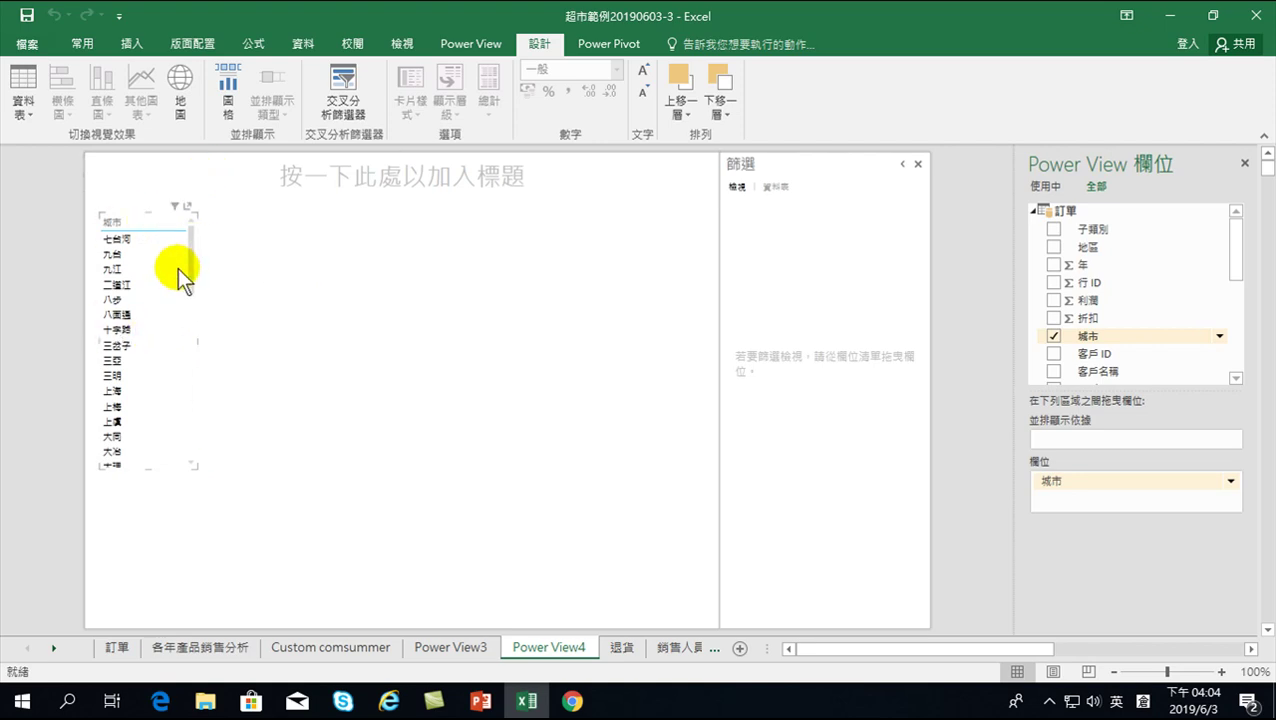
left_click_drag(1236, 252, 1245, 347)
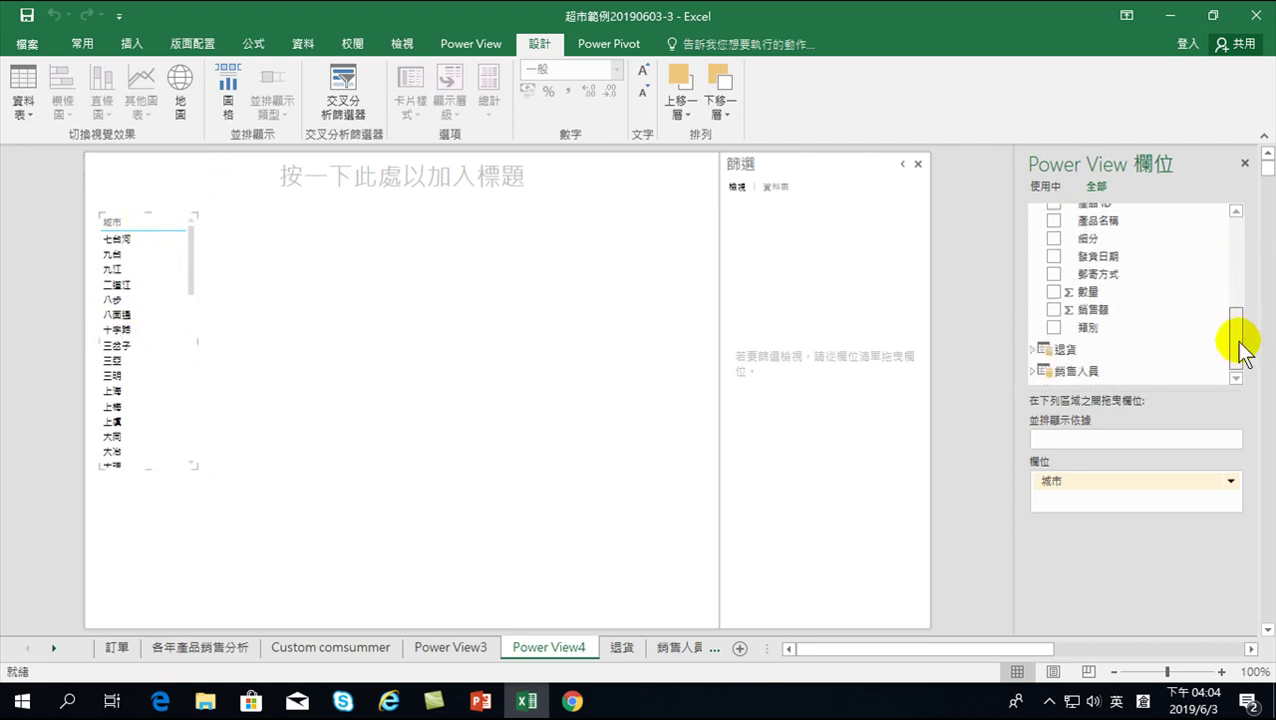
left_click(1054, 310)
left_click(1054, 310)
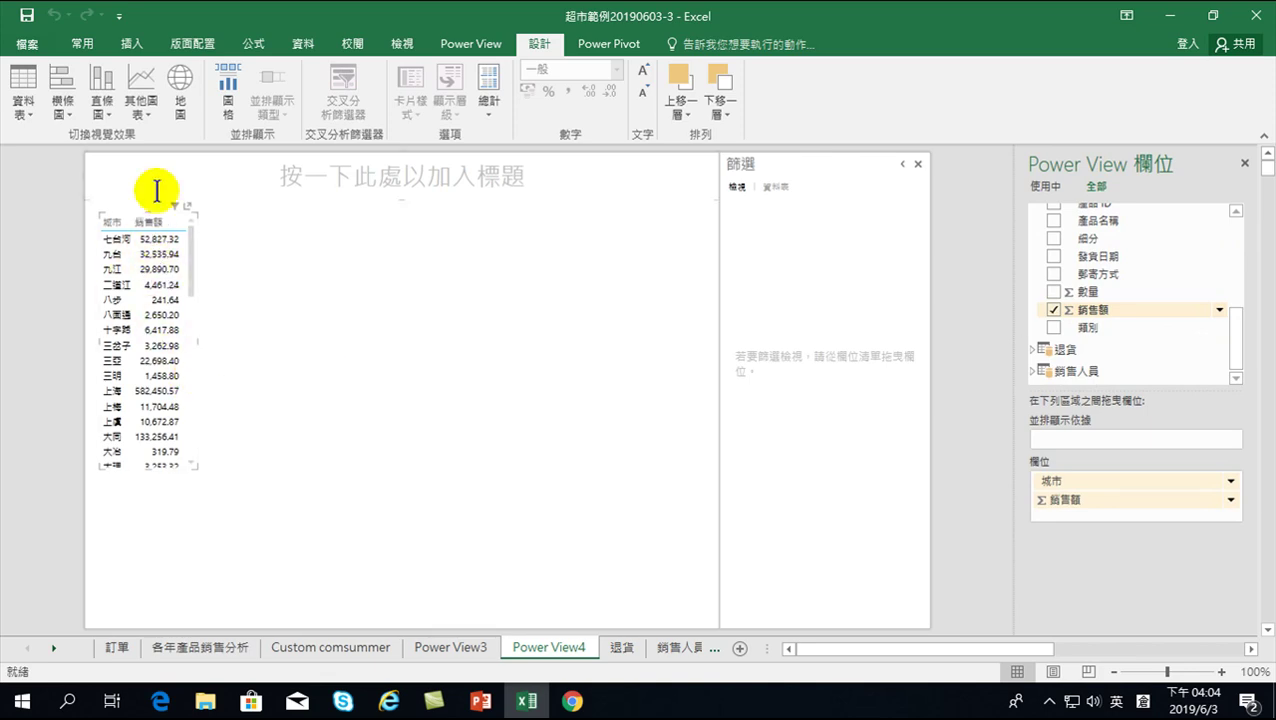
left_click(181, 80)
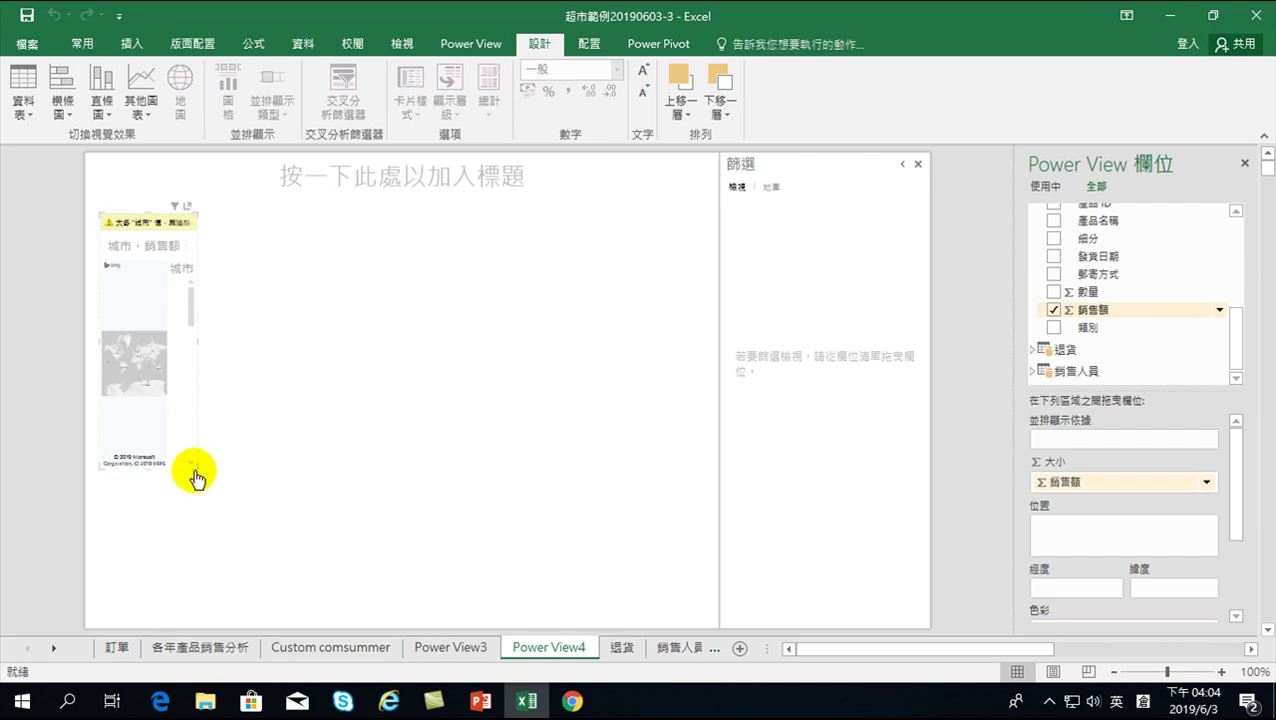
- Enlarge the map to fill the canvas, collapse the ribbon, and move 城市 out of Color
mouse_move(194, 464)
left_mouse_down()
mouse_move(545, 605)
mouse_move(704, 617)
left_mouse_up()
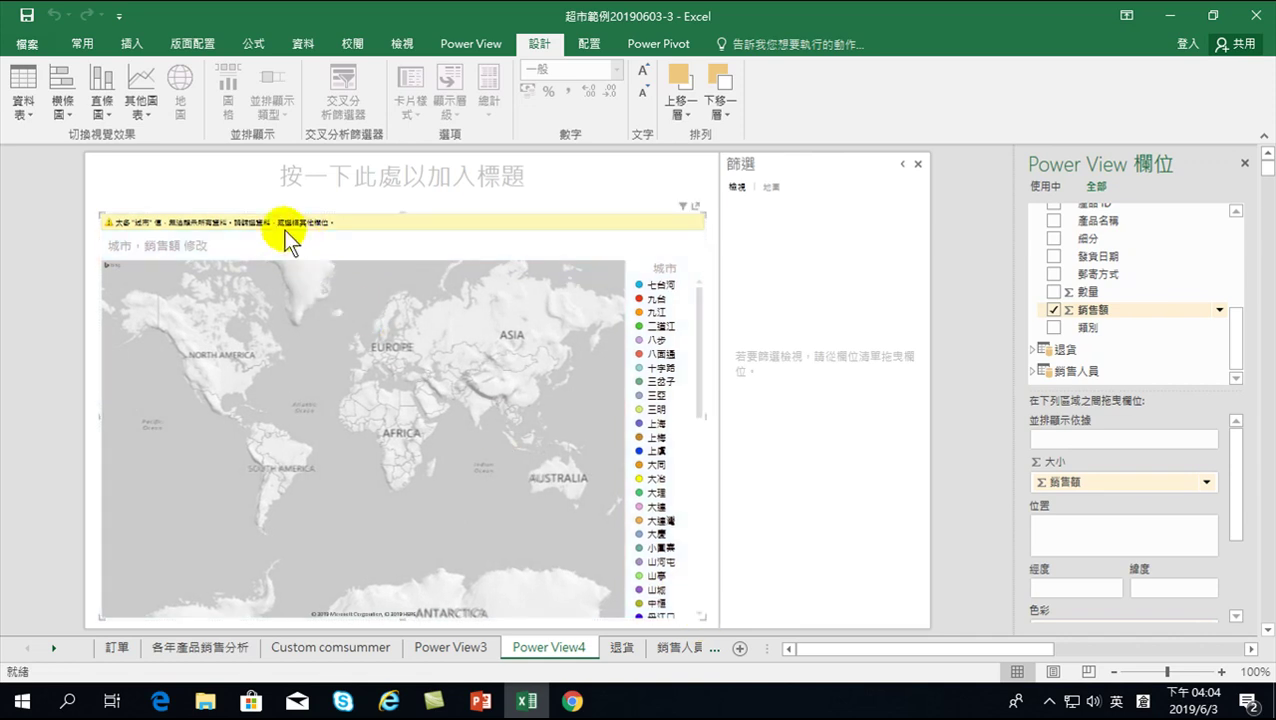
left_click(695, 204)
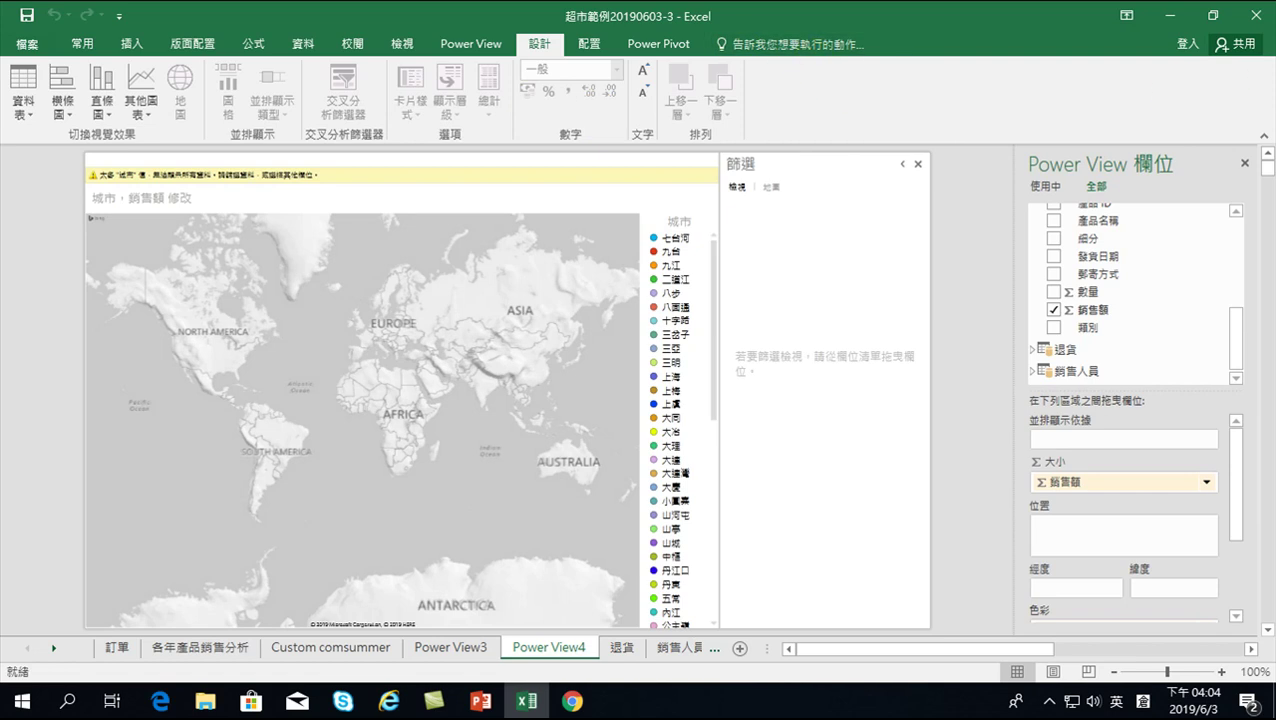
left_click(1262, 135)
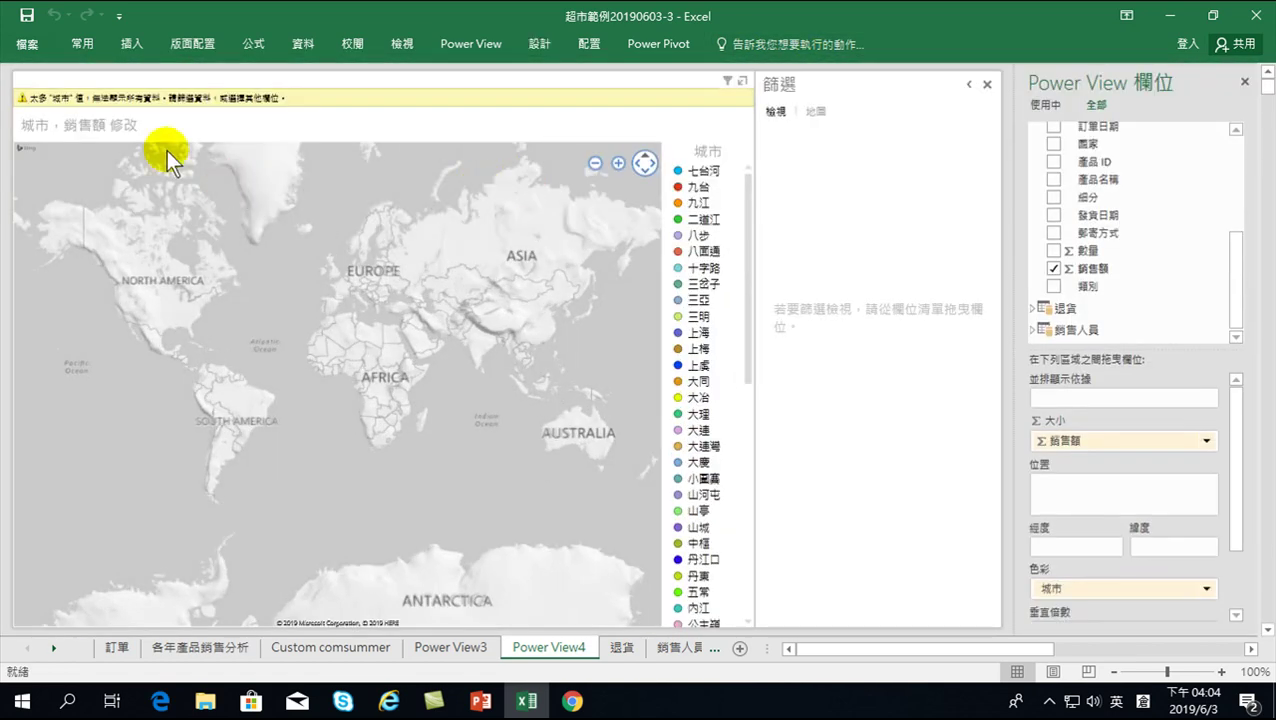
mouse_move(90, 102)
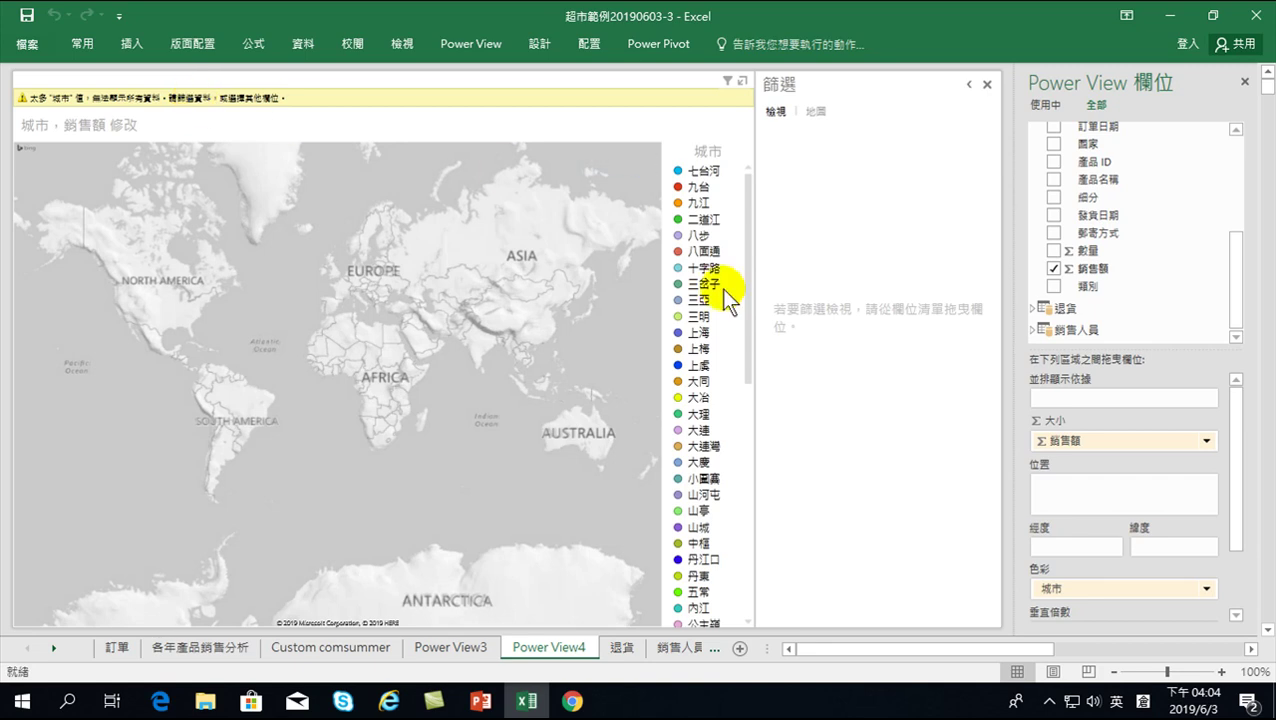
mouse_move(1240, 285)
left_mouse_down()
mouse_move(1239, 199)
mouse_move(1240, 297)
left_mouse_up()
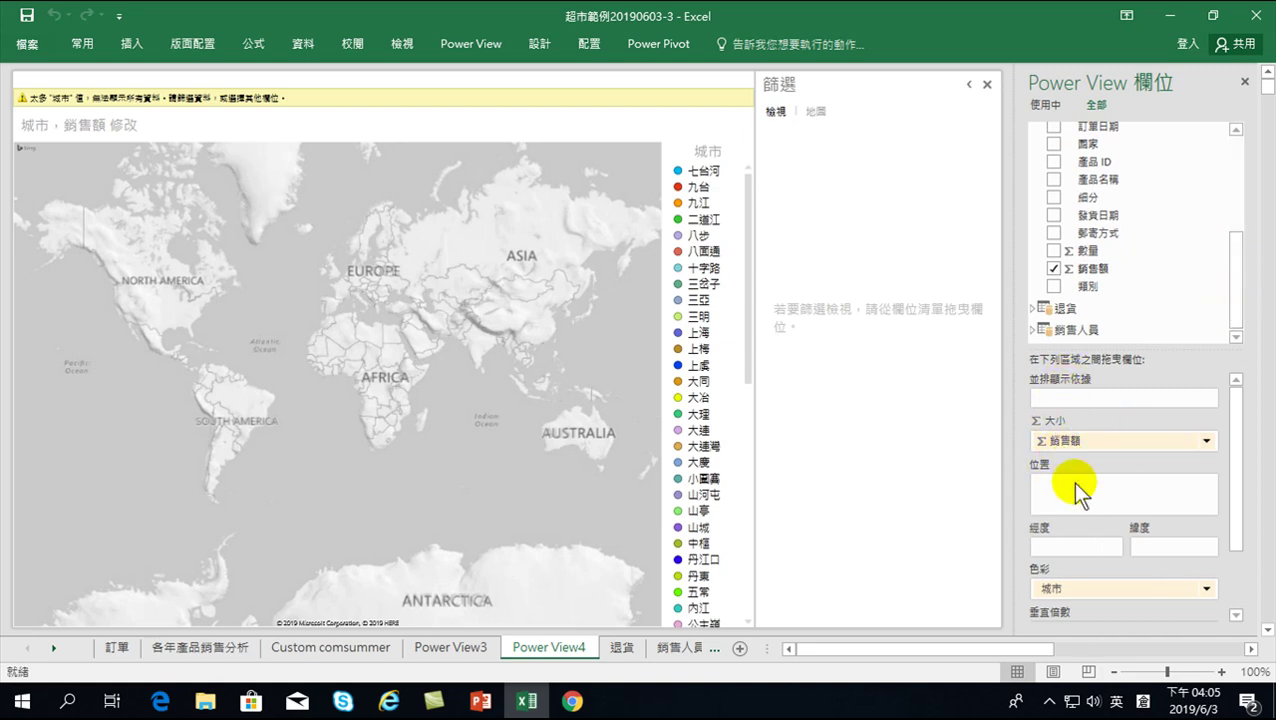
mouse_move(1070, 588)
left_mouse_down()
mouse_move(1078, 400)
mouse_move(1063, 405)
mouse_move(1066, 530)
mouse_move(1060, 399)
left_mouse_up()
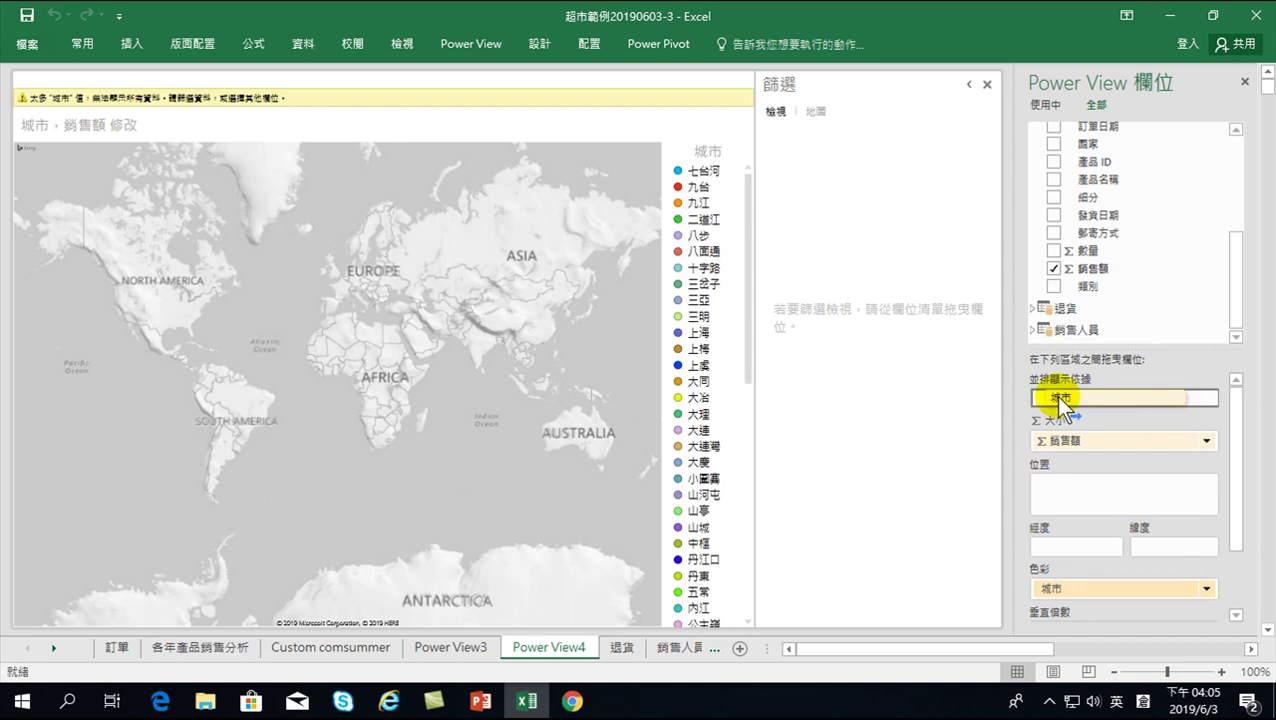
- Drop 城市 into Tile By, then move it into Locations as the map's location field
left_click_drag(1060, 400, 1060, 400)
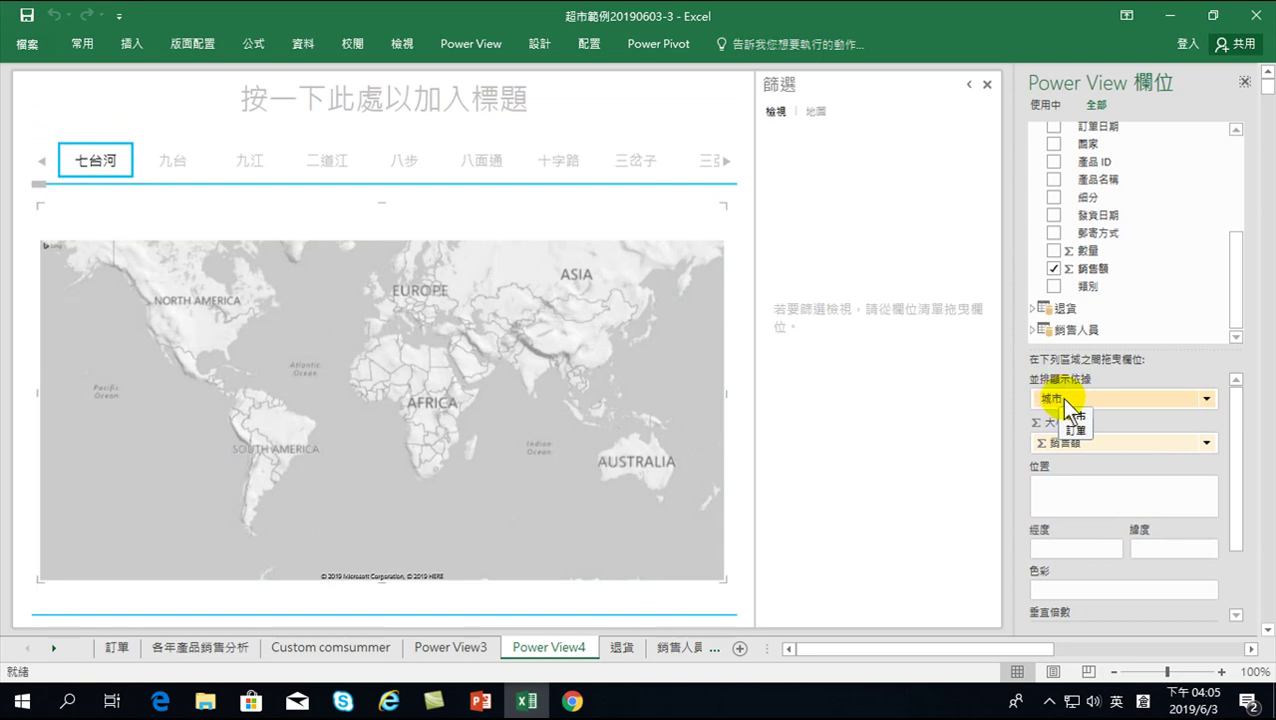
left_click_drag(1069, 393, 1068, 492)
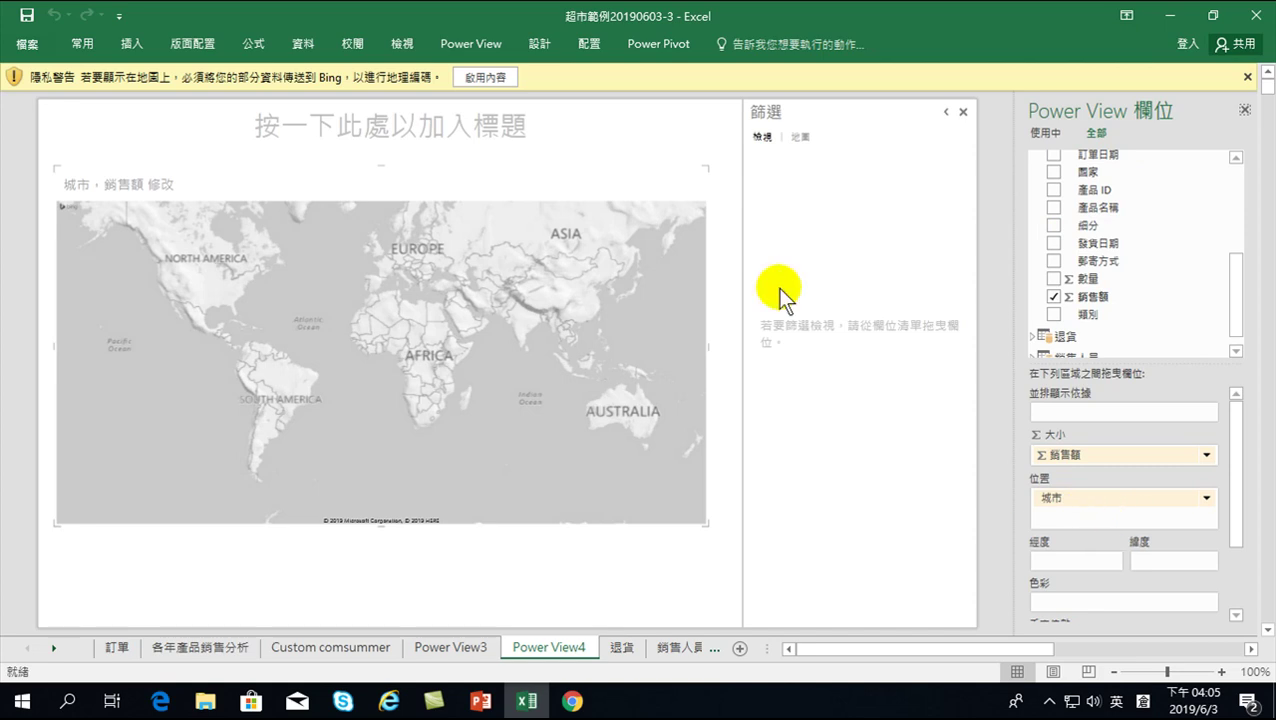
- Enable content so Bing plots 銷售額 bubbles for each 城市, clustered over China
left_click(475, 77)
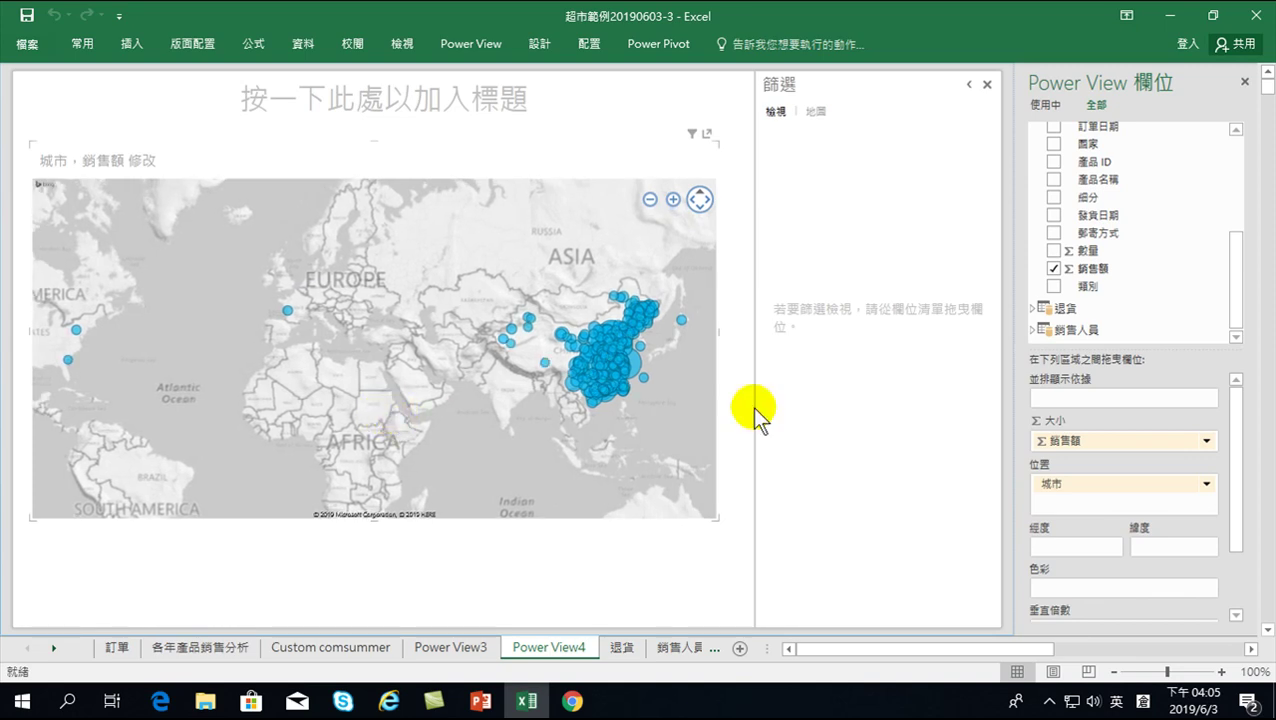
mouse_move(681, 319)
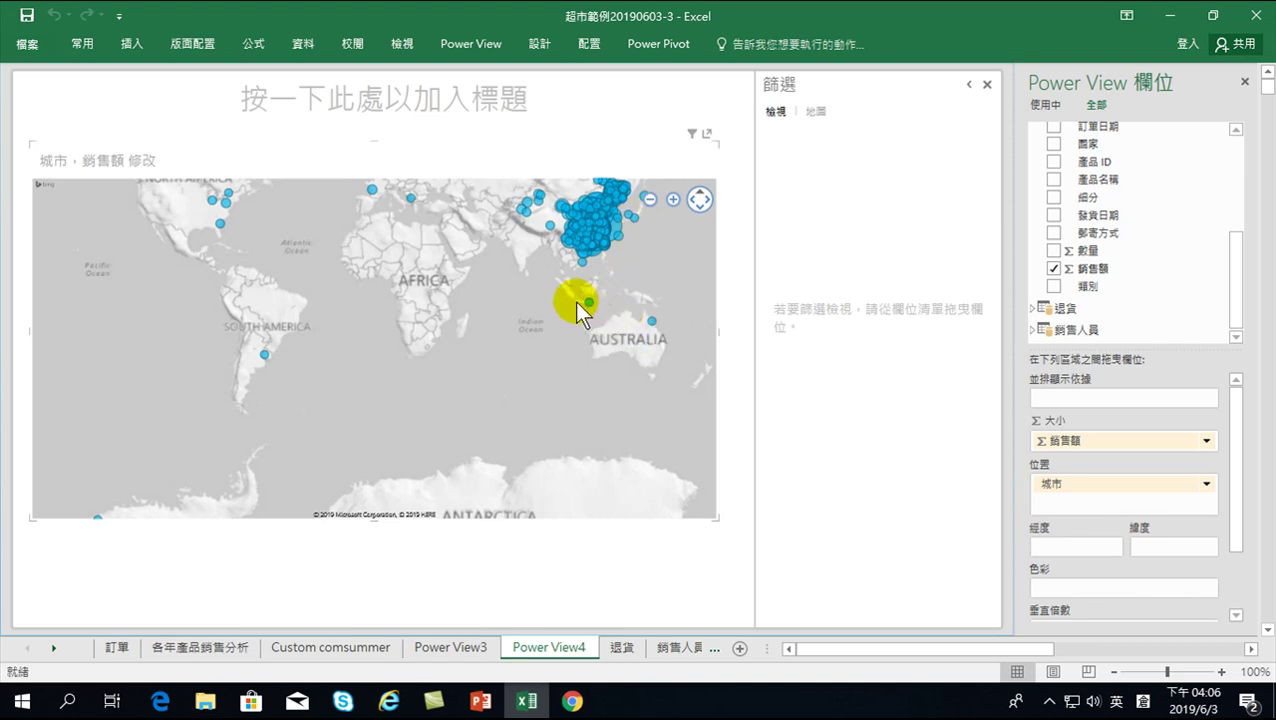
- Pan the map to Asia and zoom into eastern China to reveal Shanghai's 銷售額 582,450.57 tooltip
left_click_drag(581, 313, 263, 401)
double_click(254, 392)
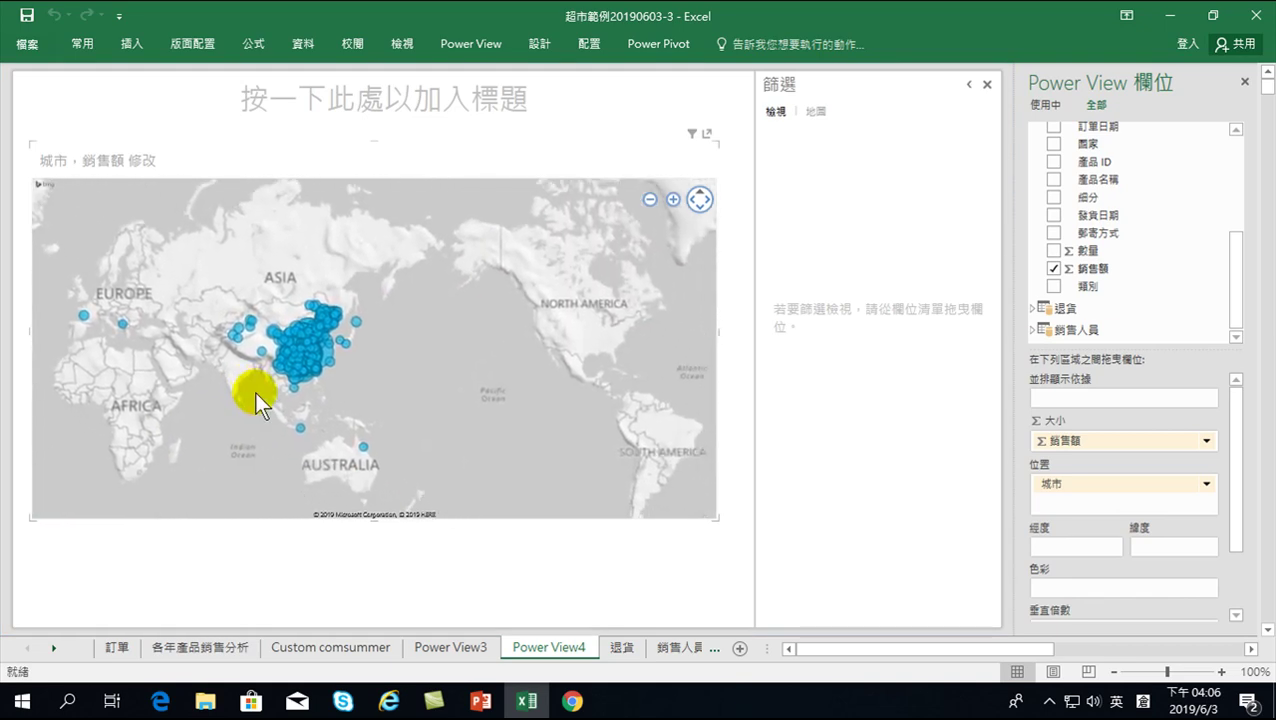
double_click(346, 361)
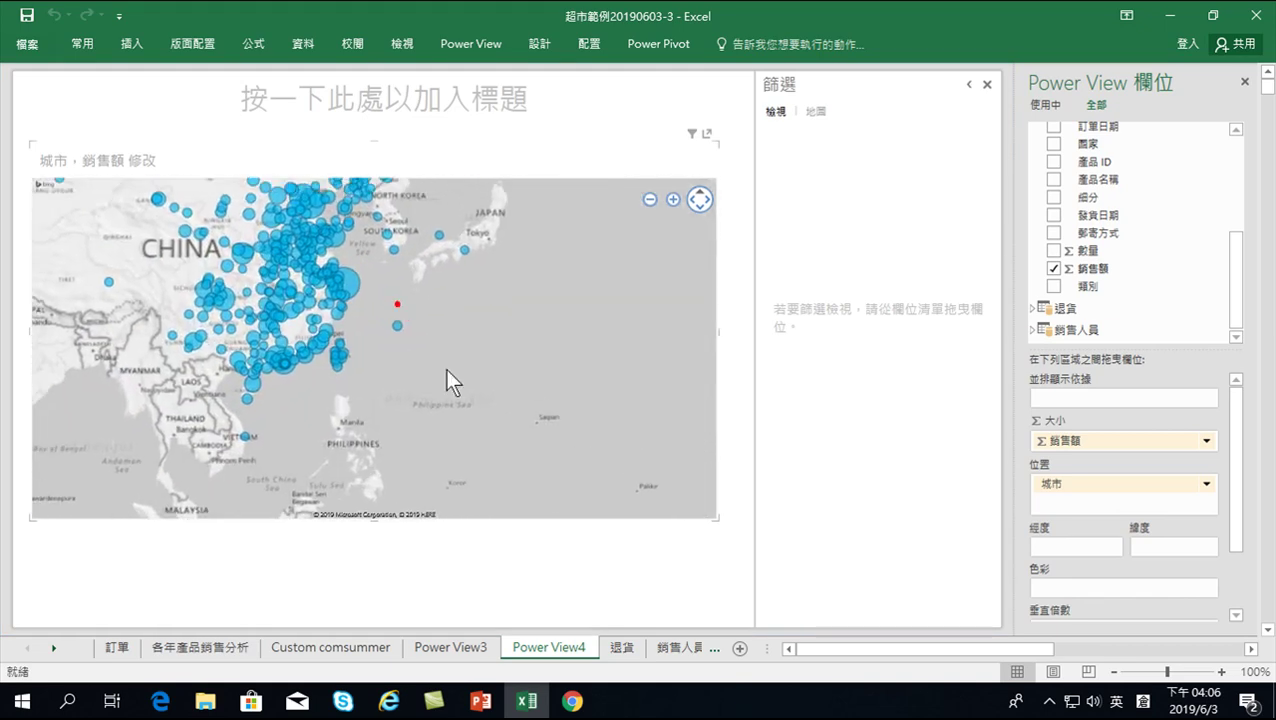
double_click(479, 427)
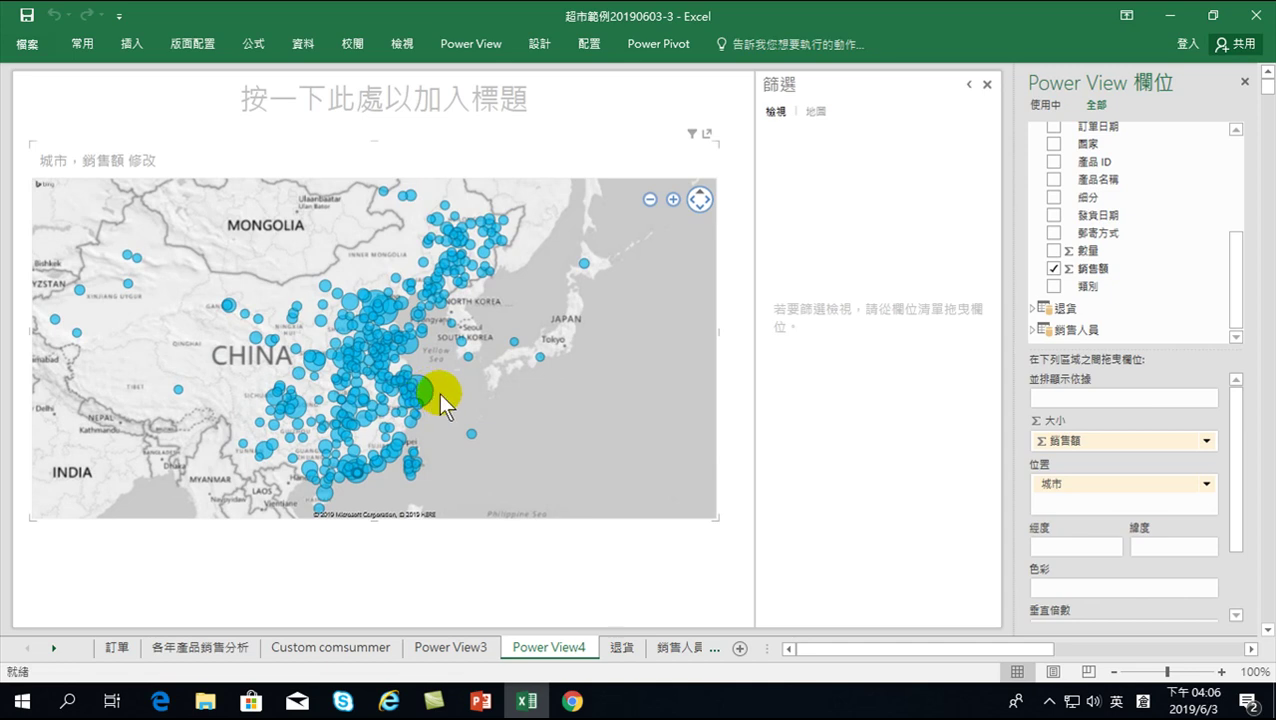
mouse_move(665, 418)
mouse_move(426, 388)
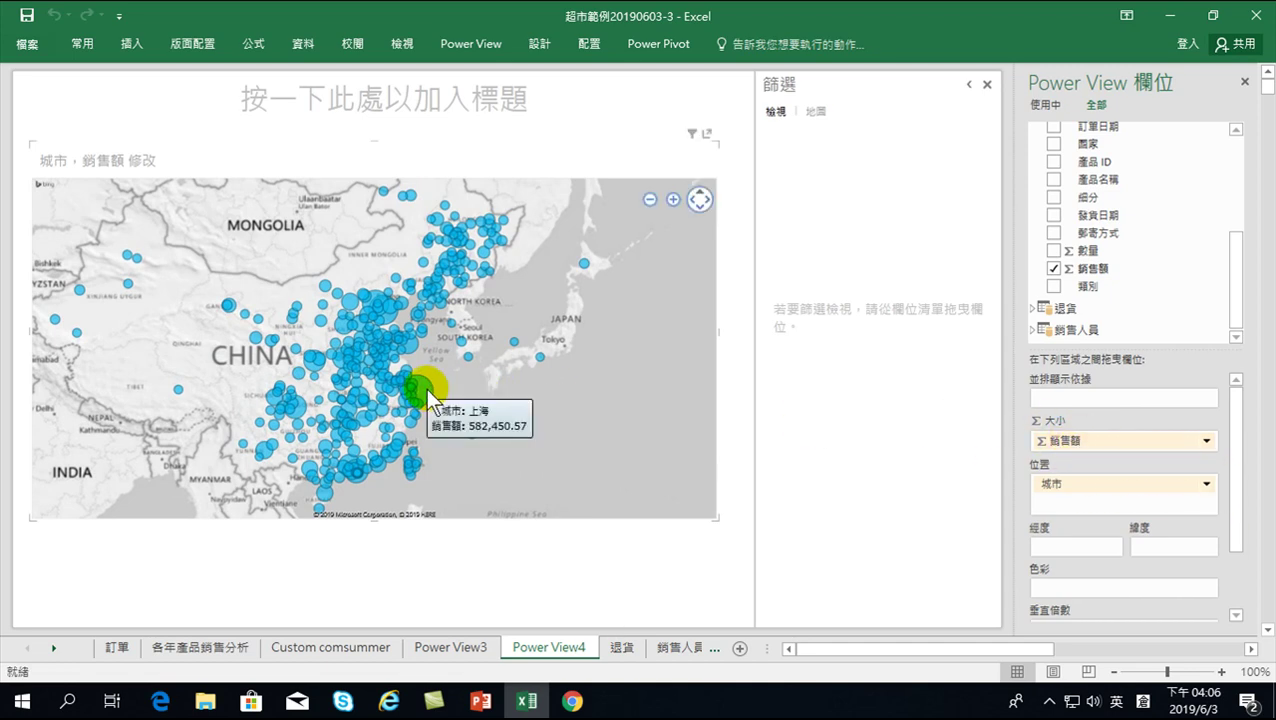
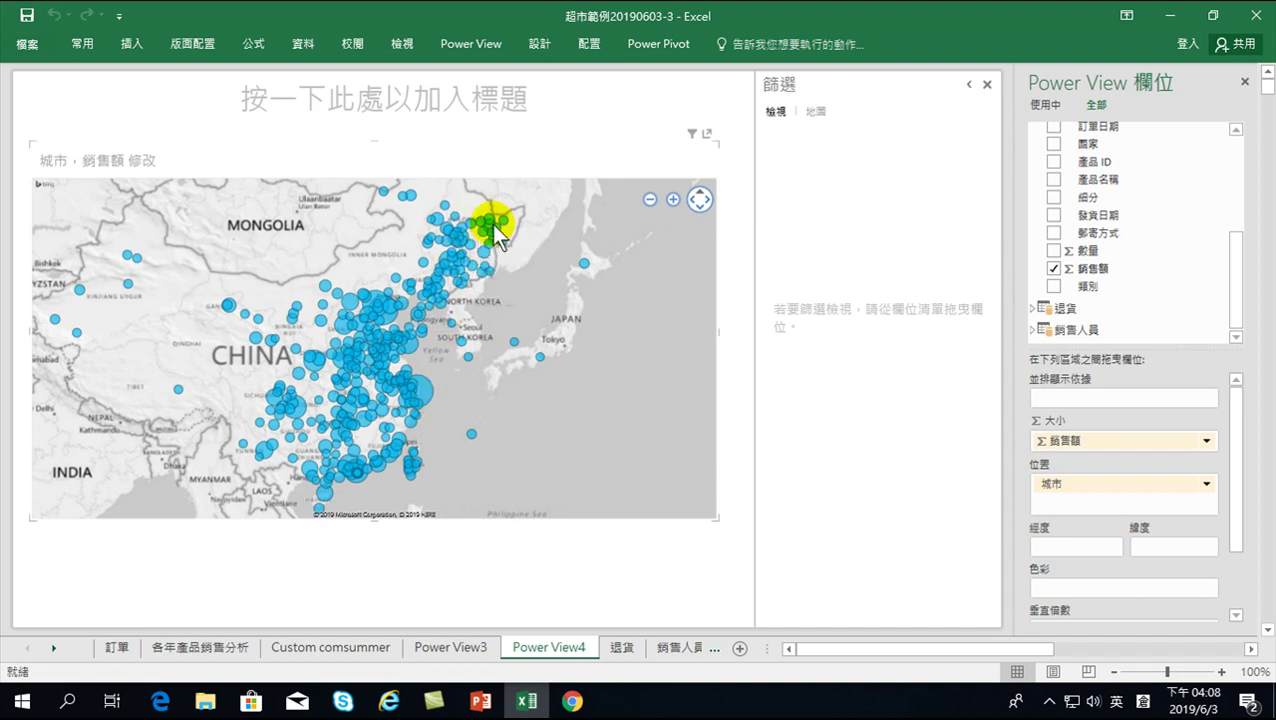
- Add 銷售額 as a filter on the city sales map
mouse_move(492, 228)
mouse_move(368, 438)
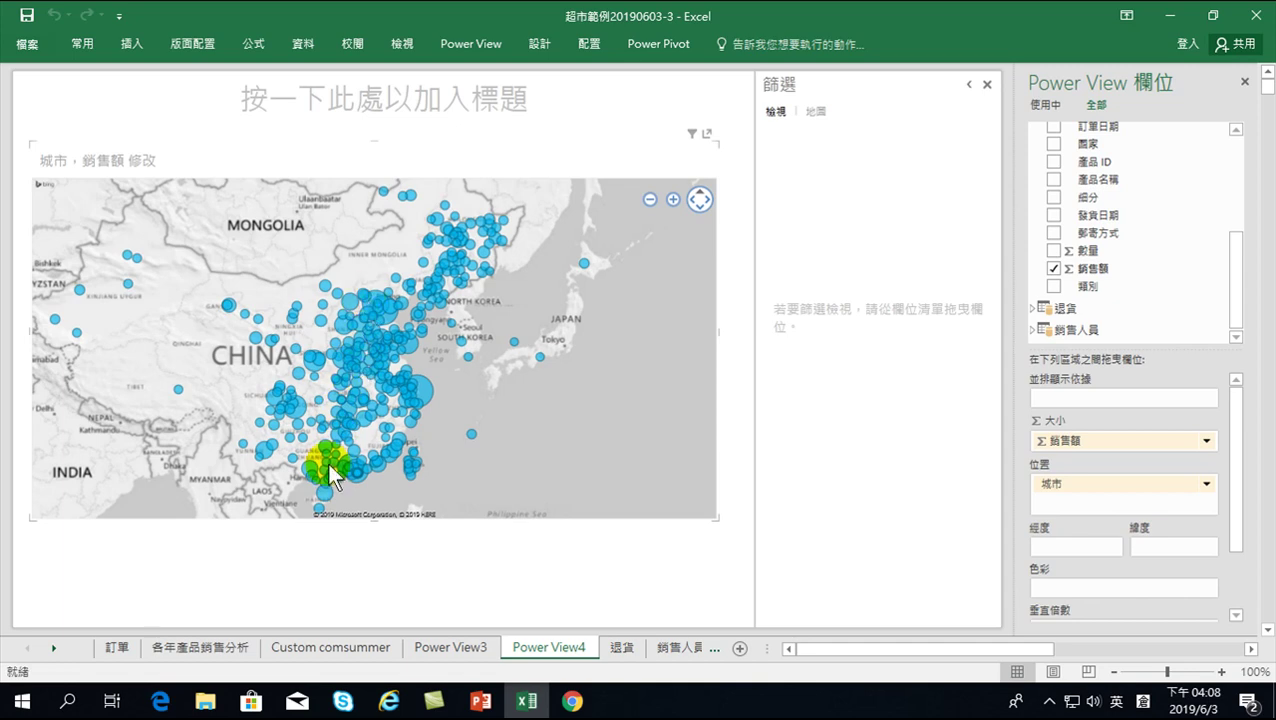
mouse_move(376, 328)
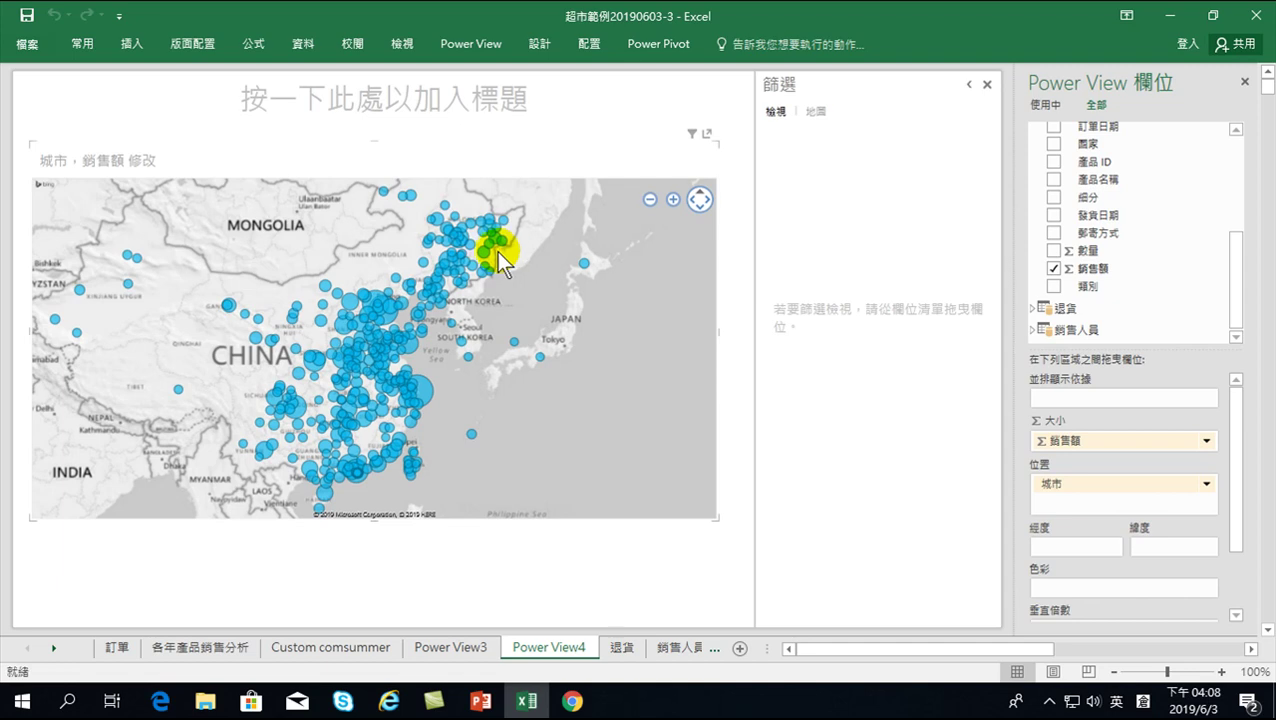
mouse_move(178, 391)
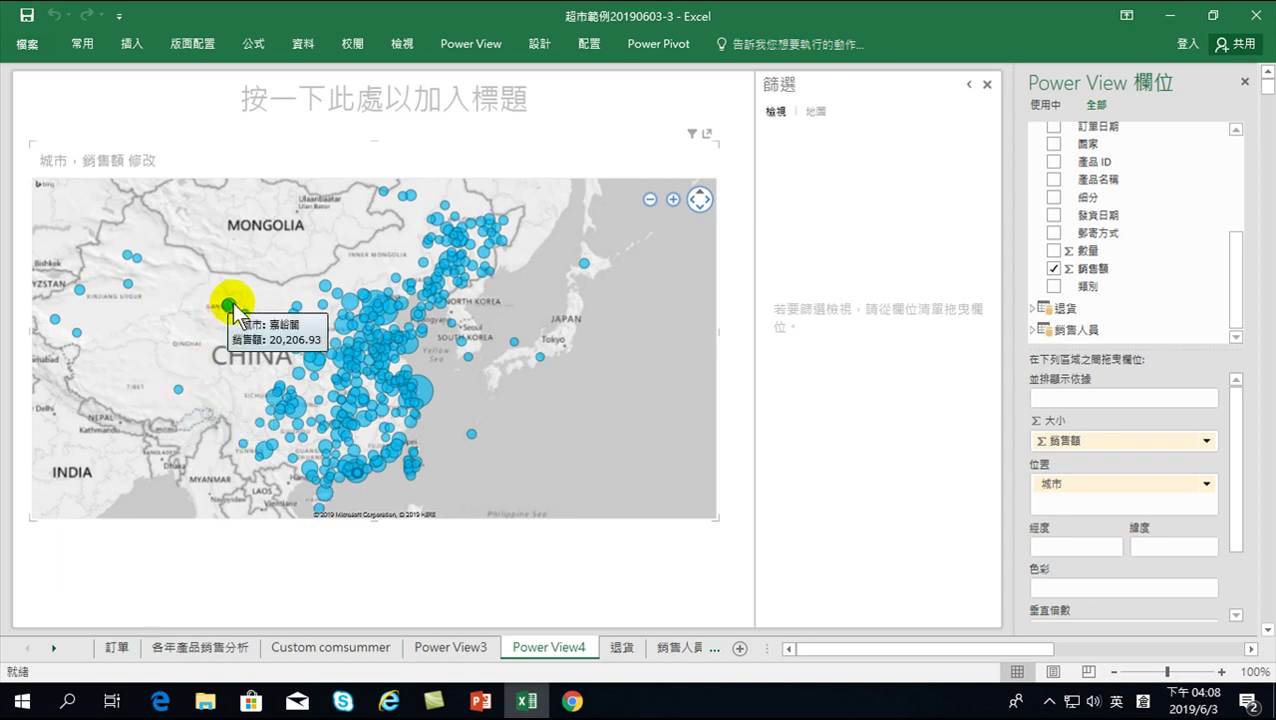
mouse_move(236, 308)
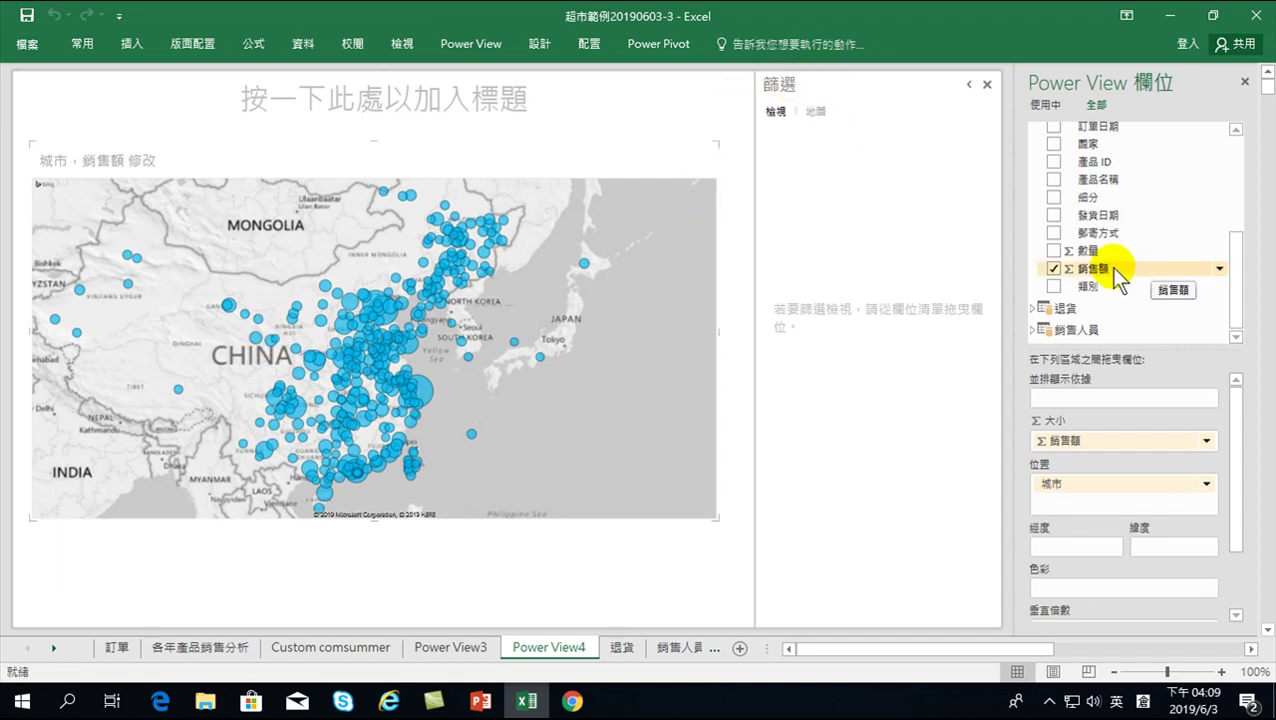
left_click_drag(1112, 268, 797, 187)
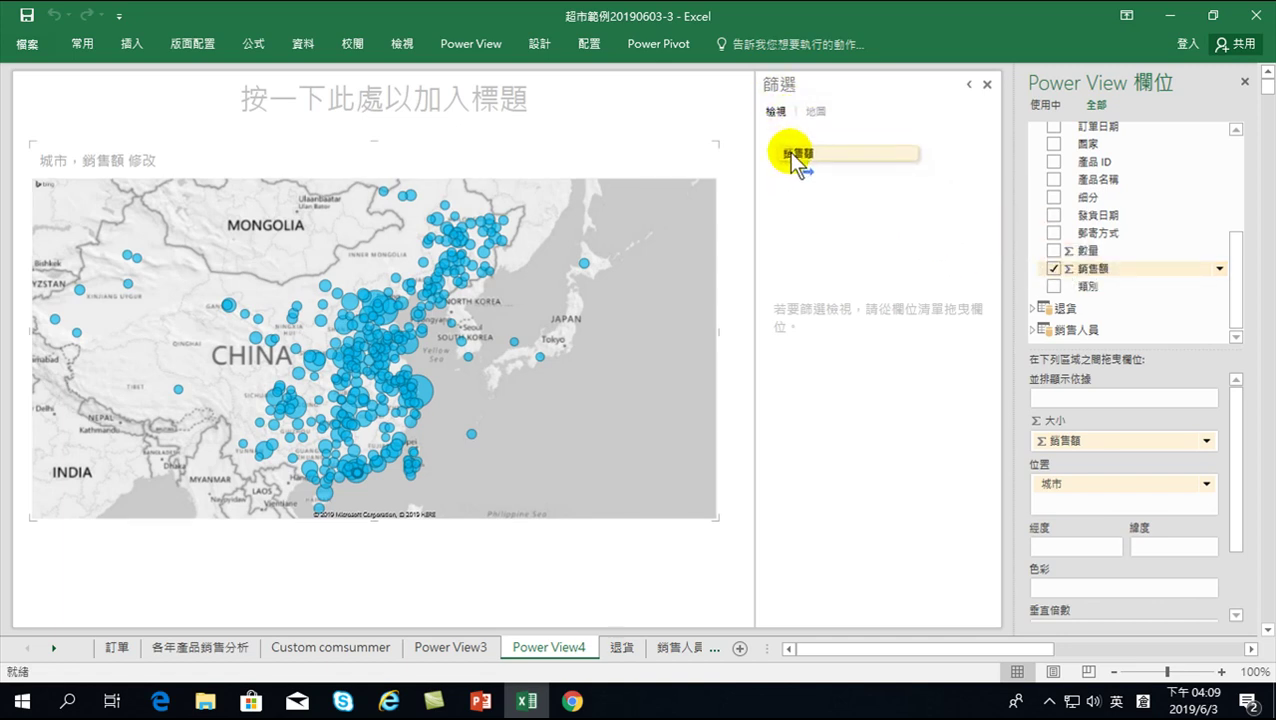
left_click_drag(797, 187, 812, 186)
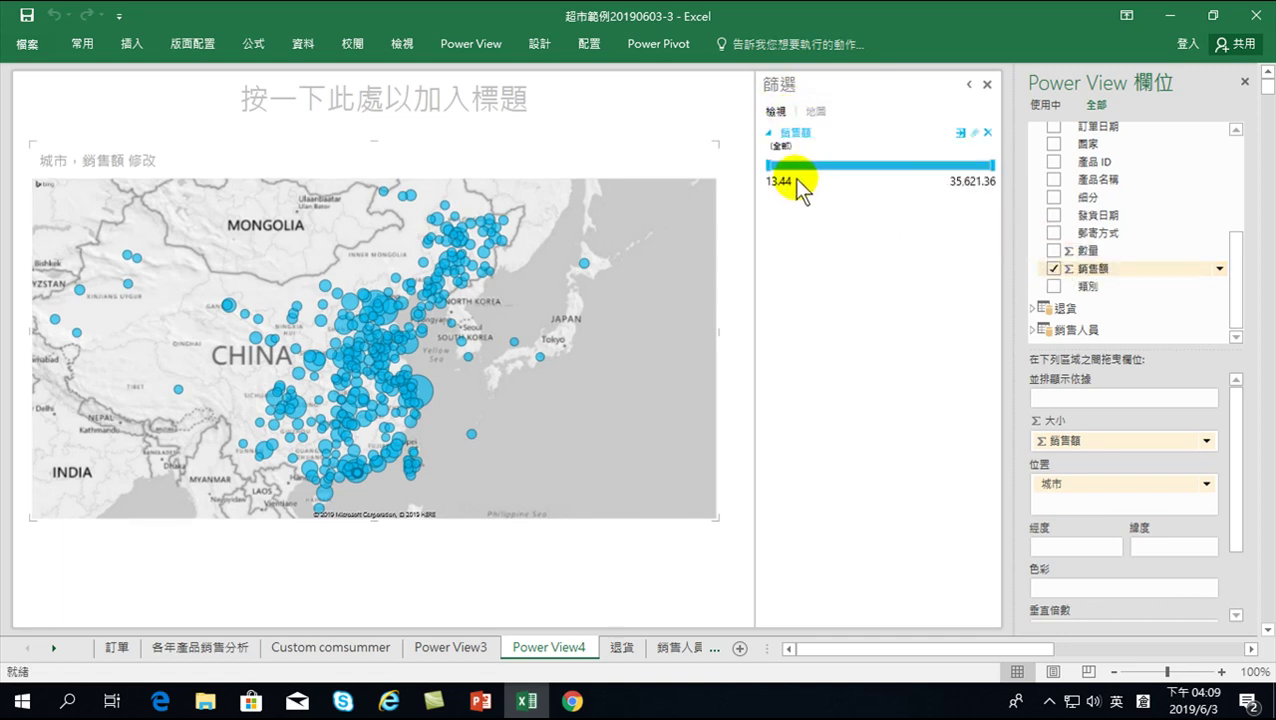
- Set the 銷售額 filter's minimum to about 20,226.20 so fewer city bubbles remain
mouse_move(771, 170)
left_mouse_down()
mouse_move(944, 173)
mouse_move(893, 173)
left_mouse_up()
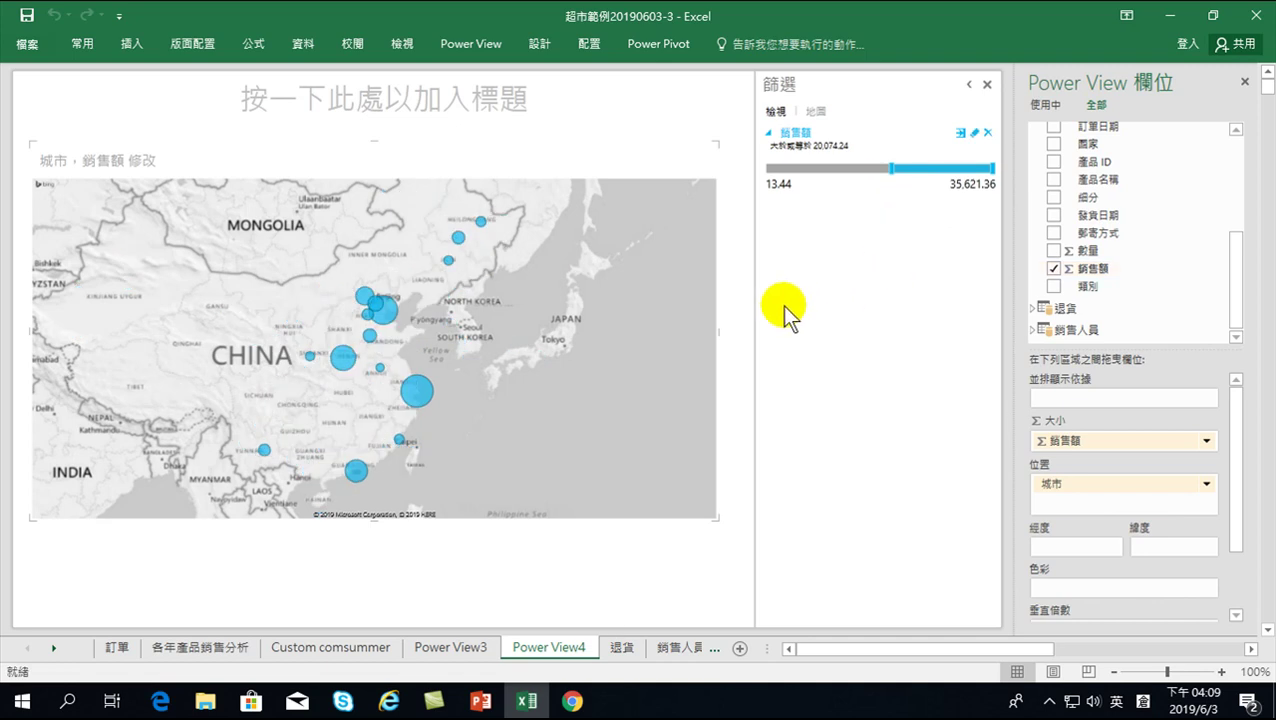
left_click_drag(891, 168, 828, 168)
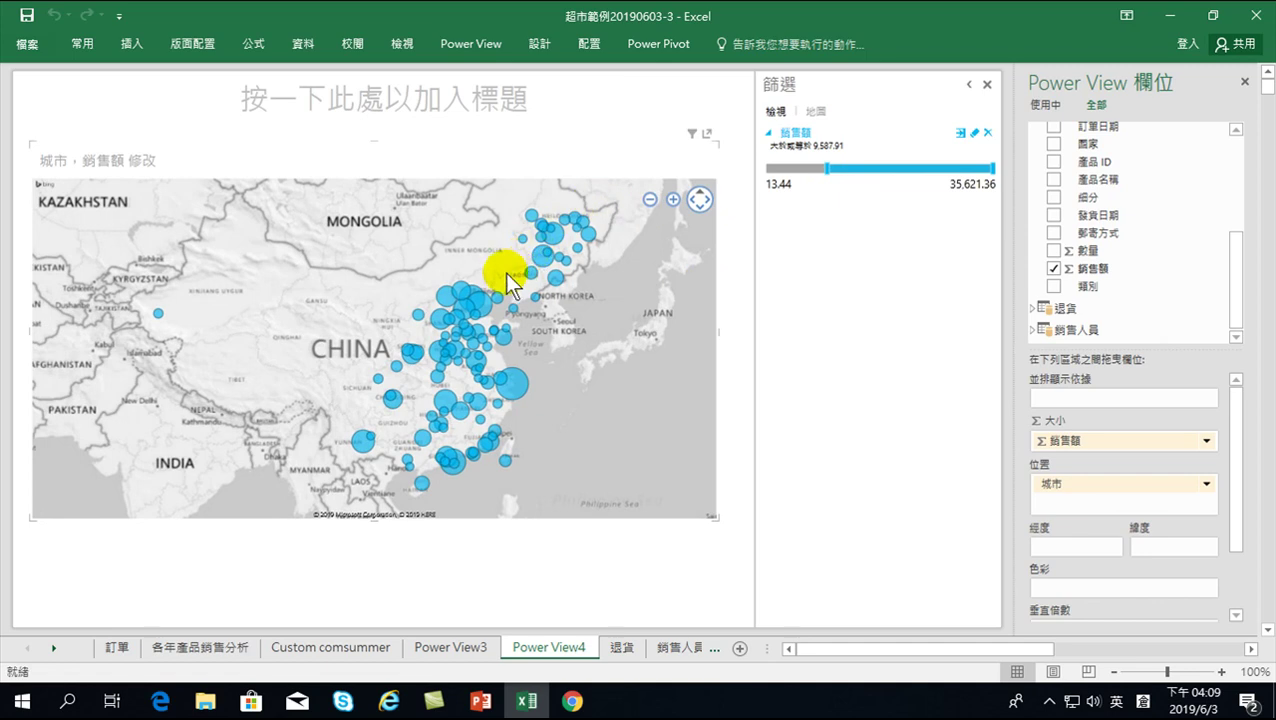
left_click_drag(827, 168, 829, 167)
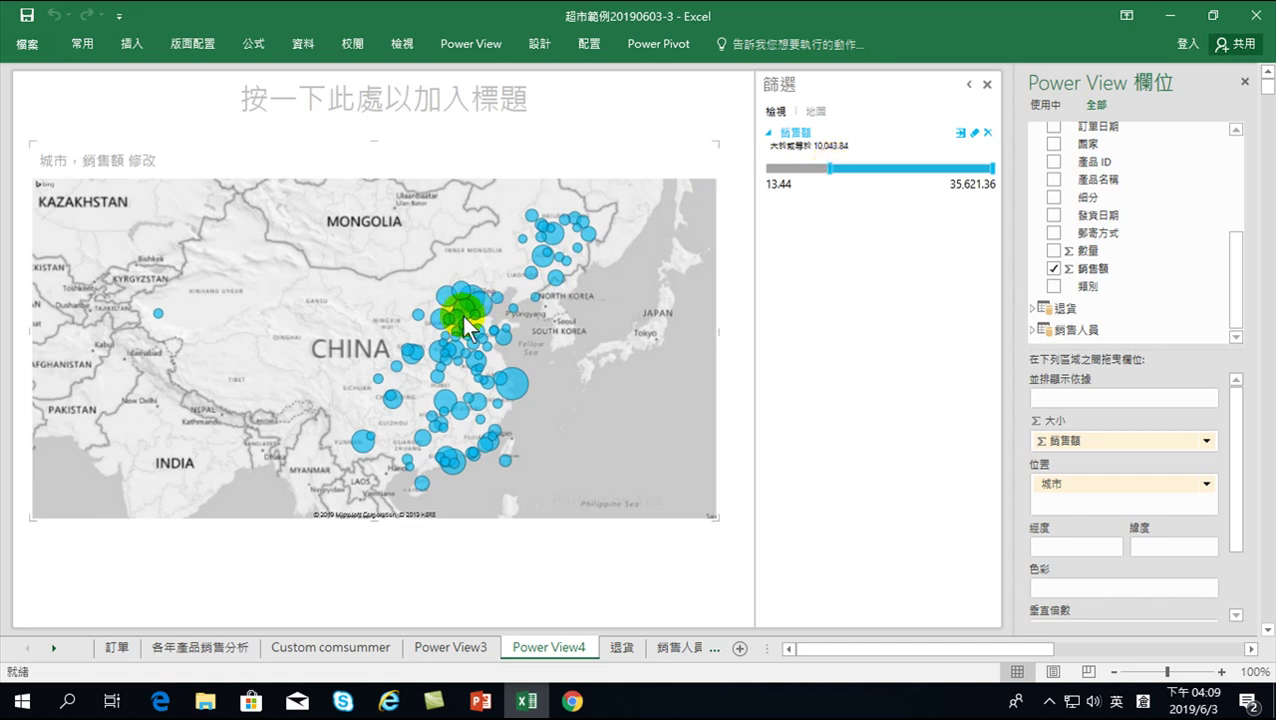
left_click_drag(829, 168, 892, 167)
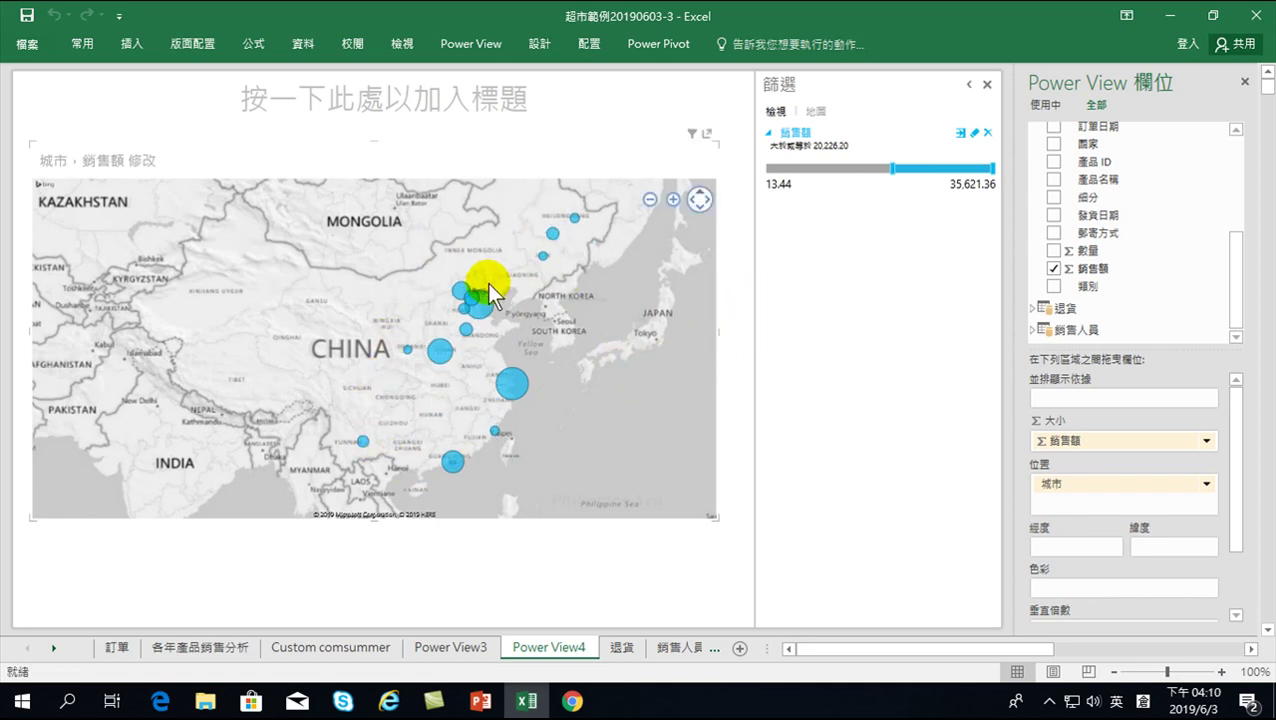
mouse_move(517, 385)
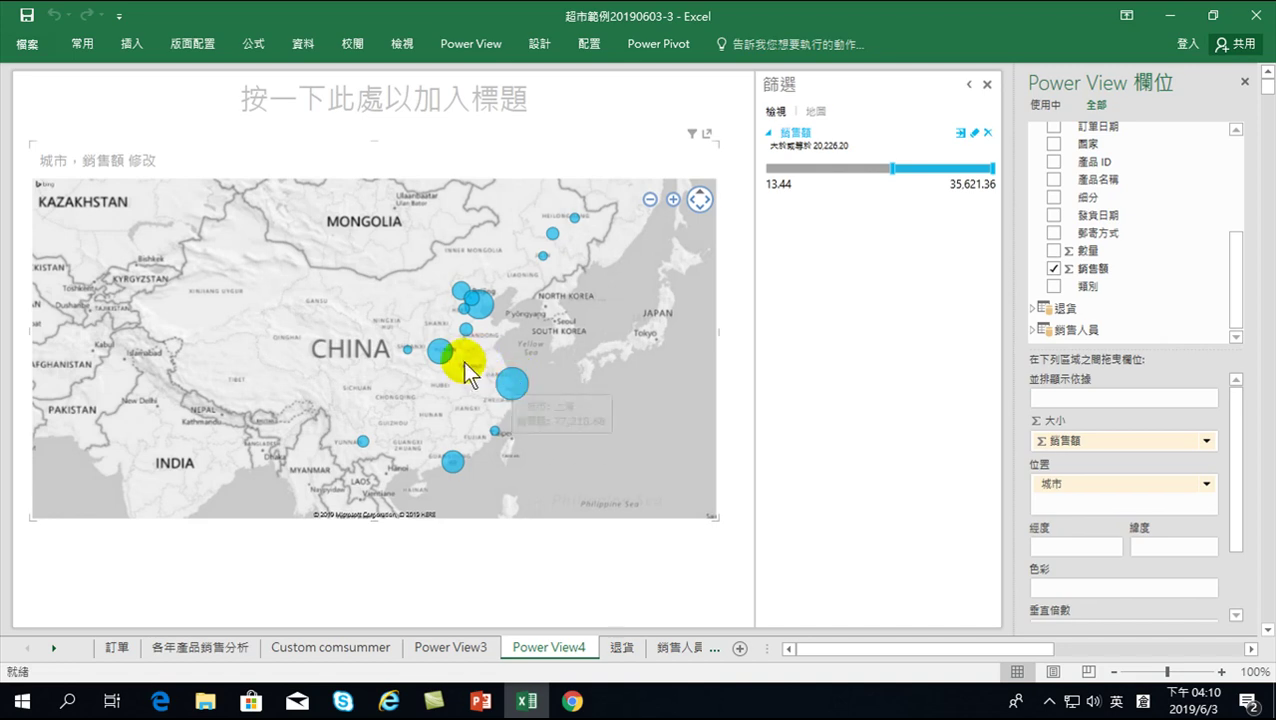
mouse_move(447, 357)
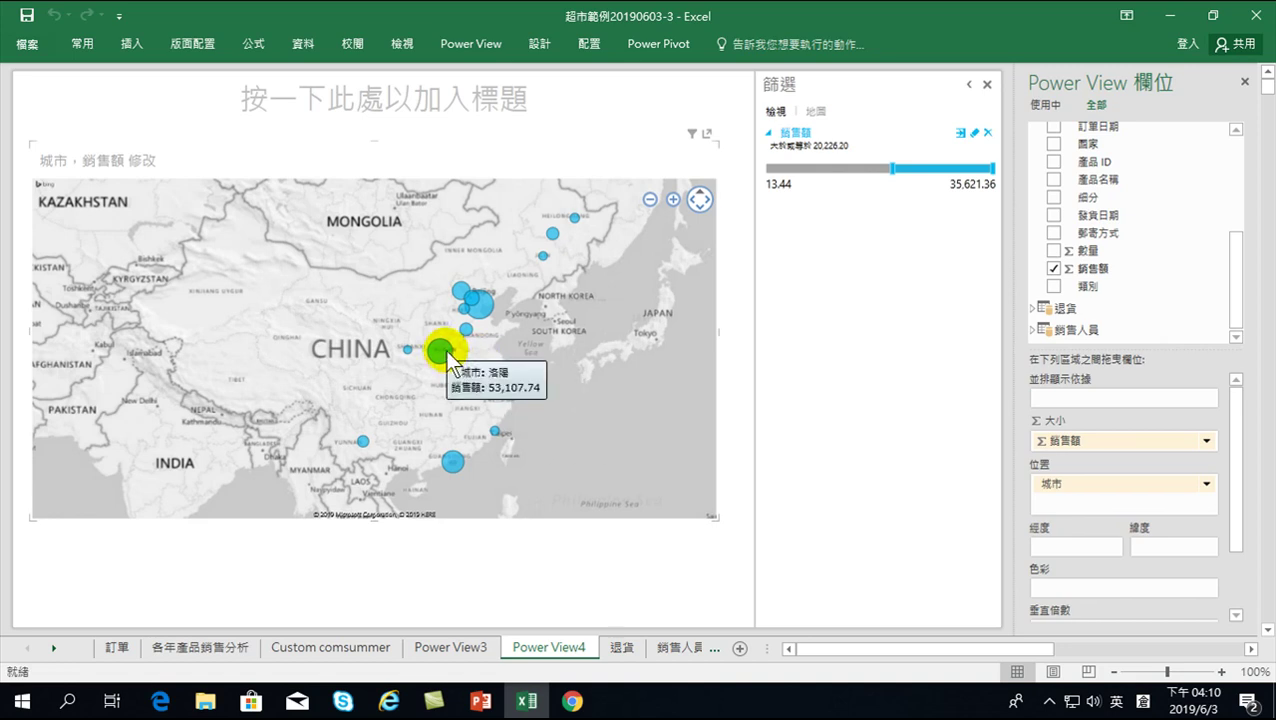
mouse_move(453, 465)
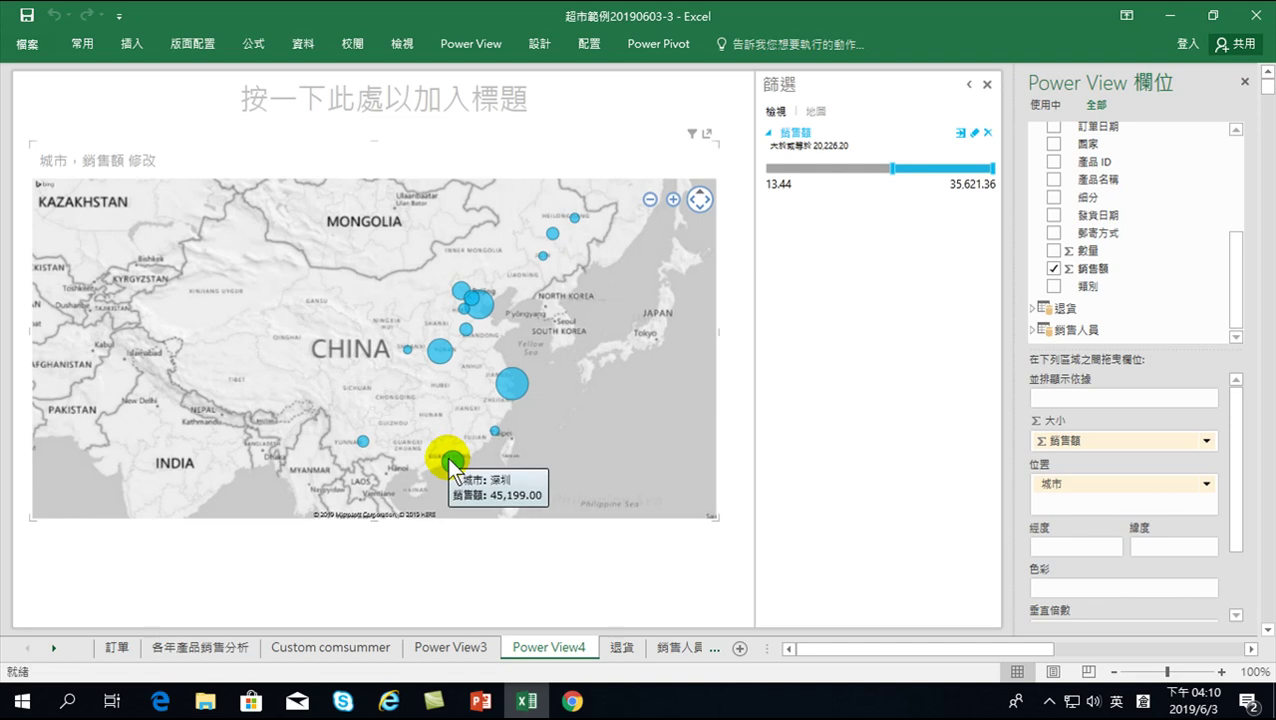
mouse_move(484, 312)
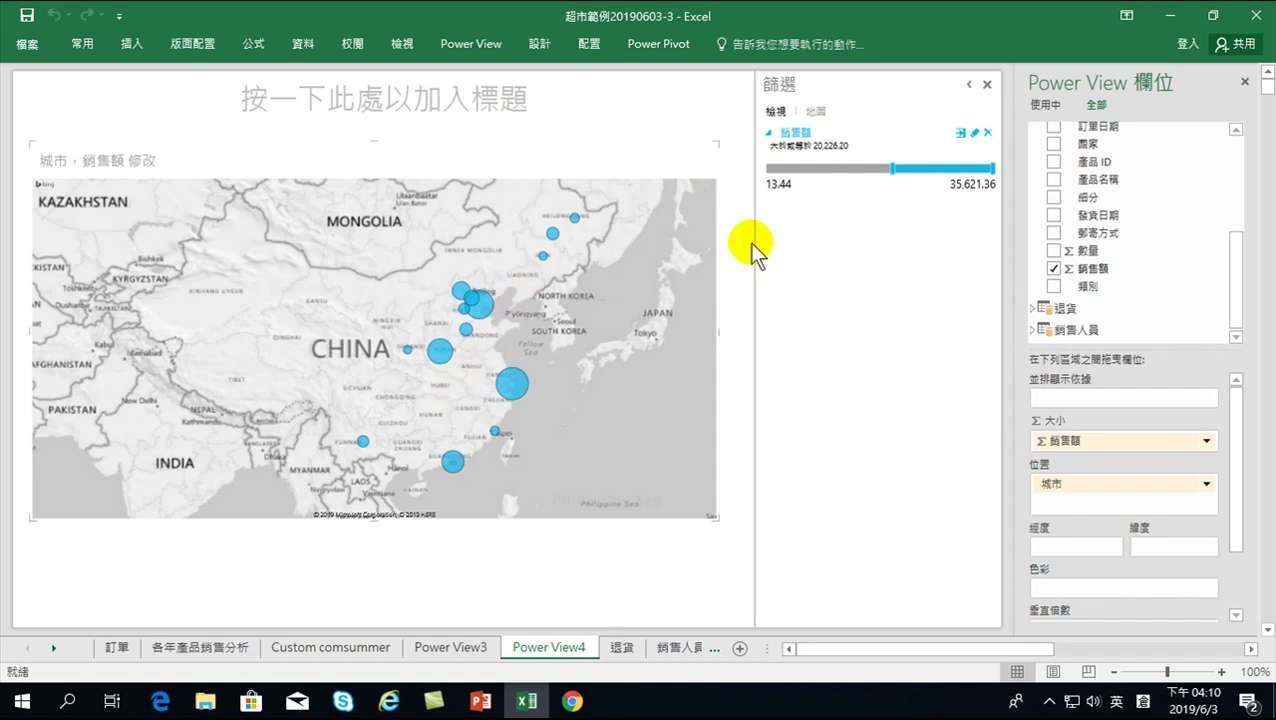
- Look through the 訂單, 退貨 and 銷售人員 sheets, ending on the 各年產品銷售分析 report
mouse_move(1241, 287)
left_mouse_down()
mouse_move(1240, 200)
mouse_move(1233, 293)
left_mouse_up()
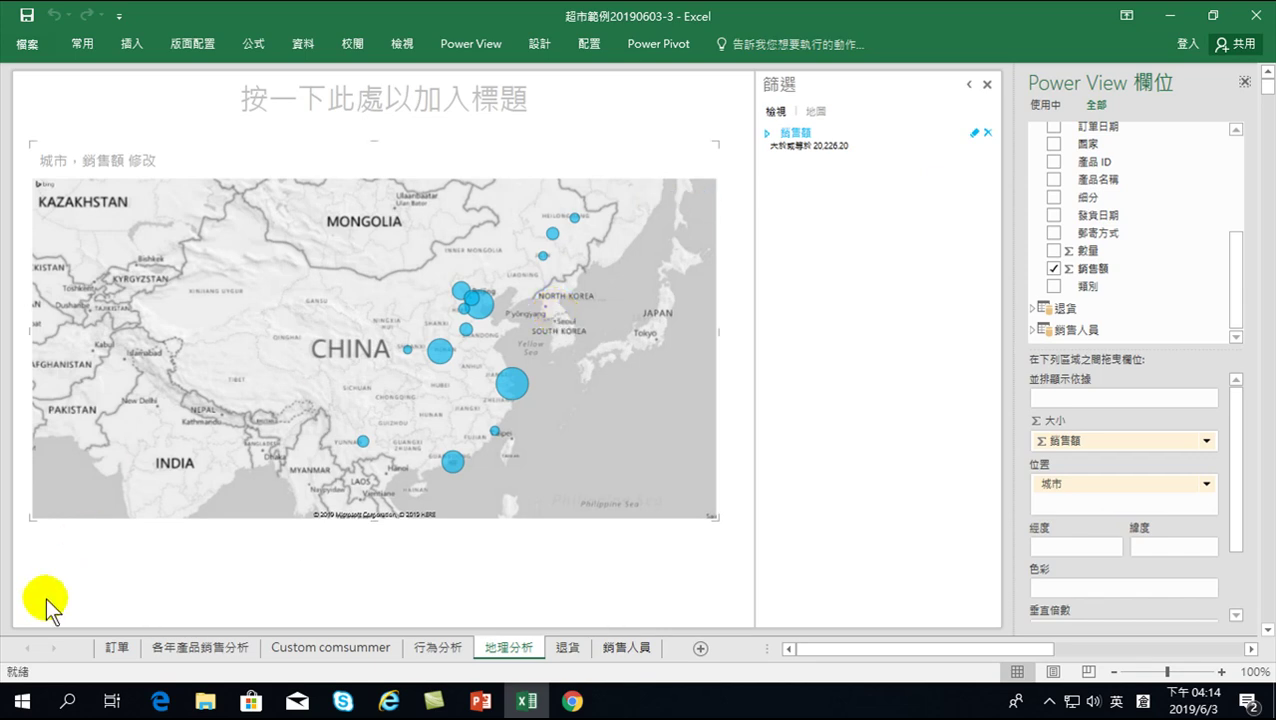
left_click(117, 647)
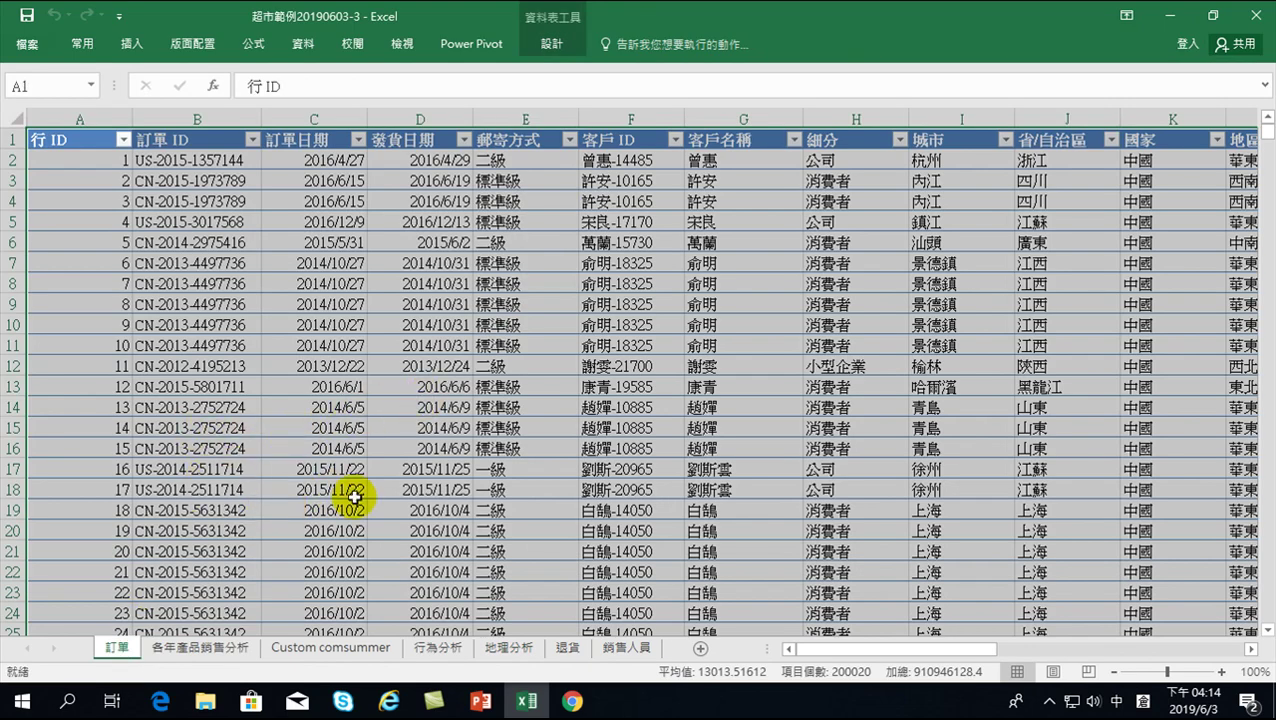
left_click(567, 648)
left_click(624, 648)
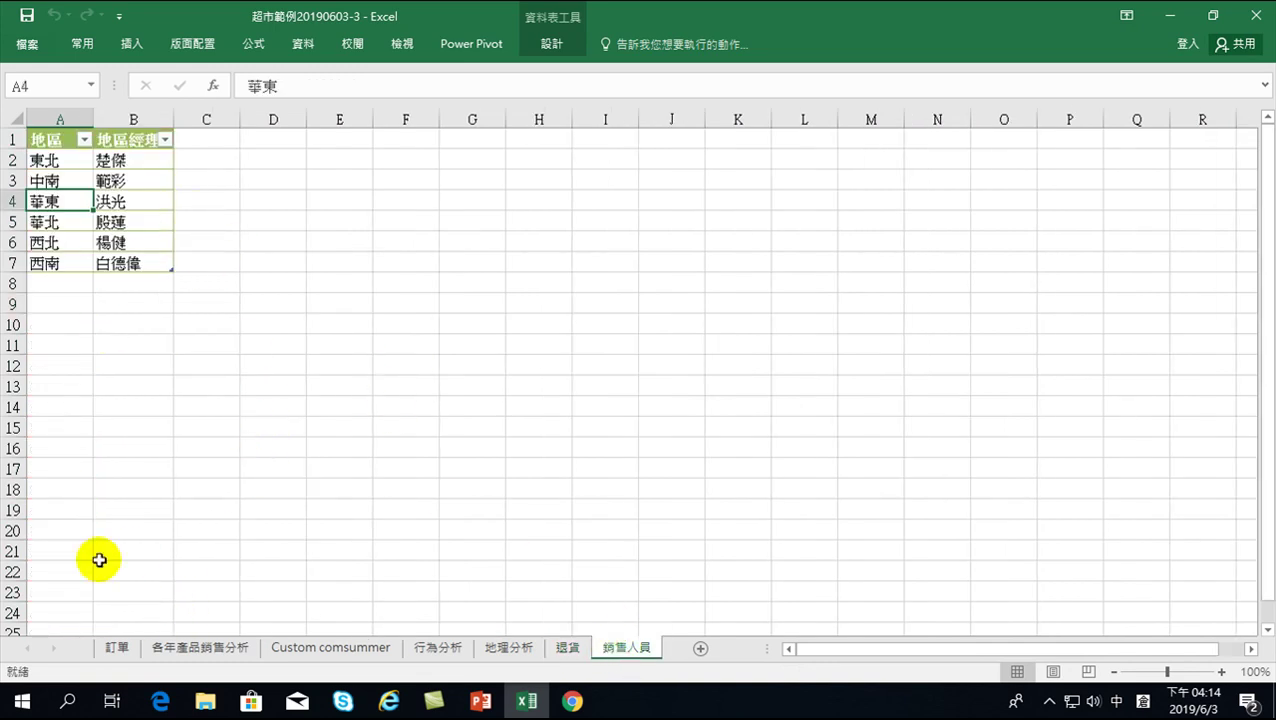
left_click(199, 648)
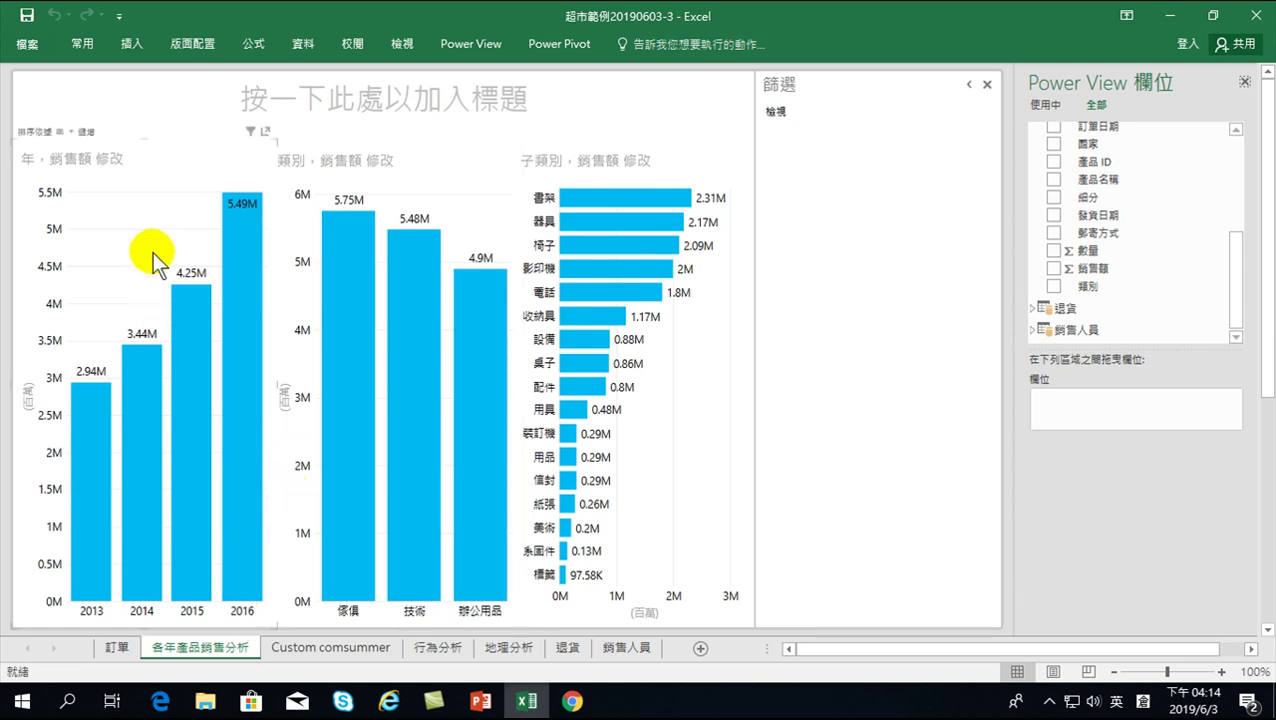
- Select the yearly sales chart and scroll its field list to inspect its fields
left_click(148, 190)
left_click_drag(1237, 172, 1238, 270)
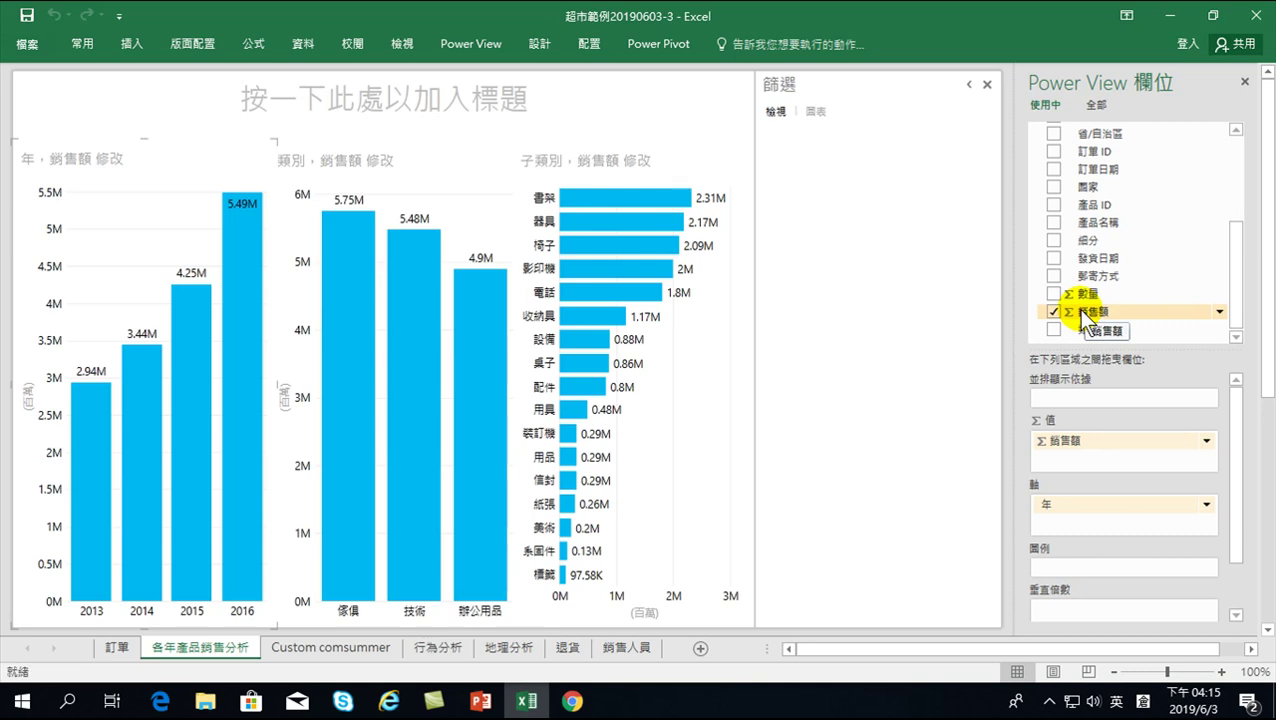
scroll(1127, 318, "up", 4)
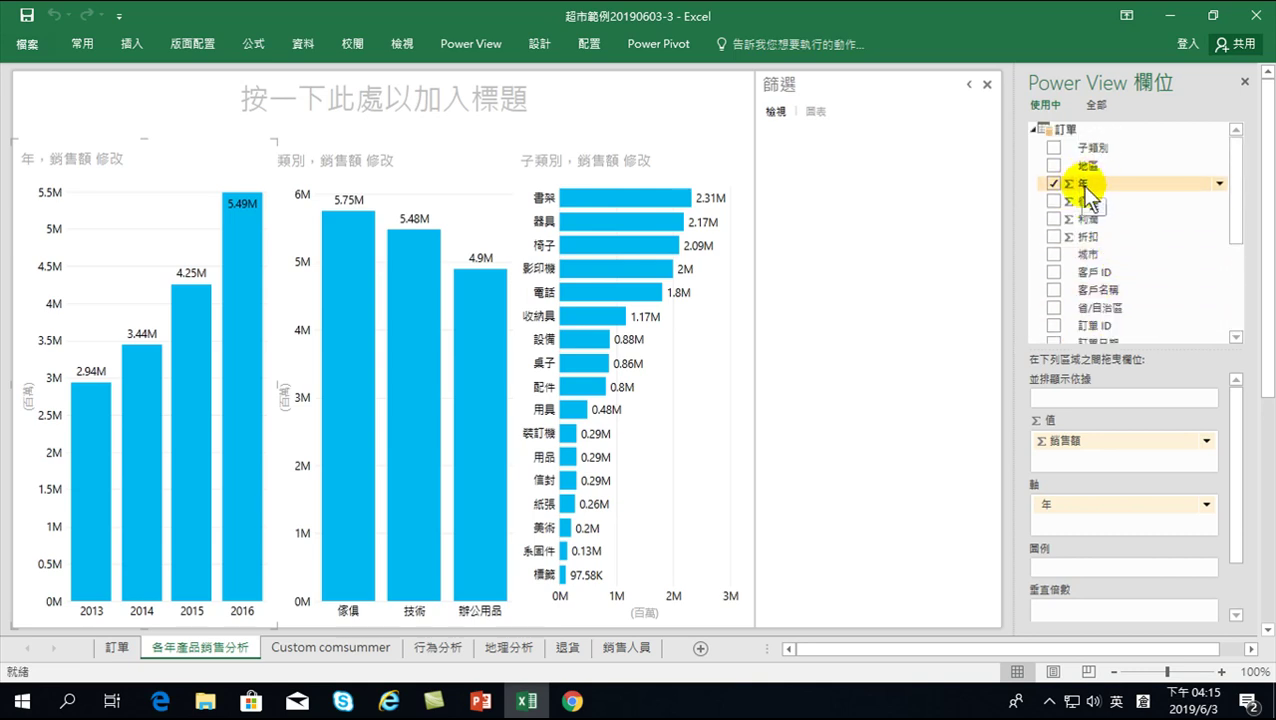
scroll(1112, 314, "down", 1)
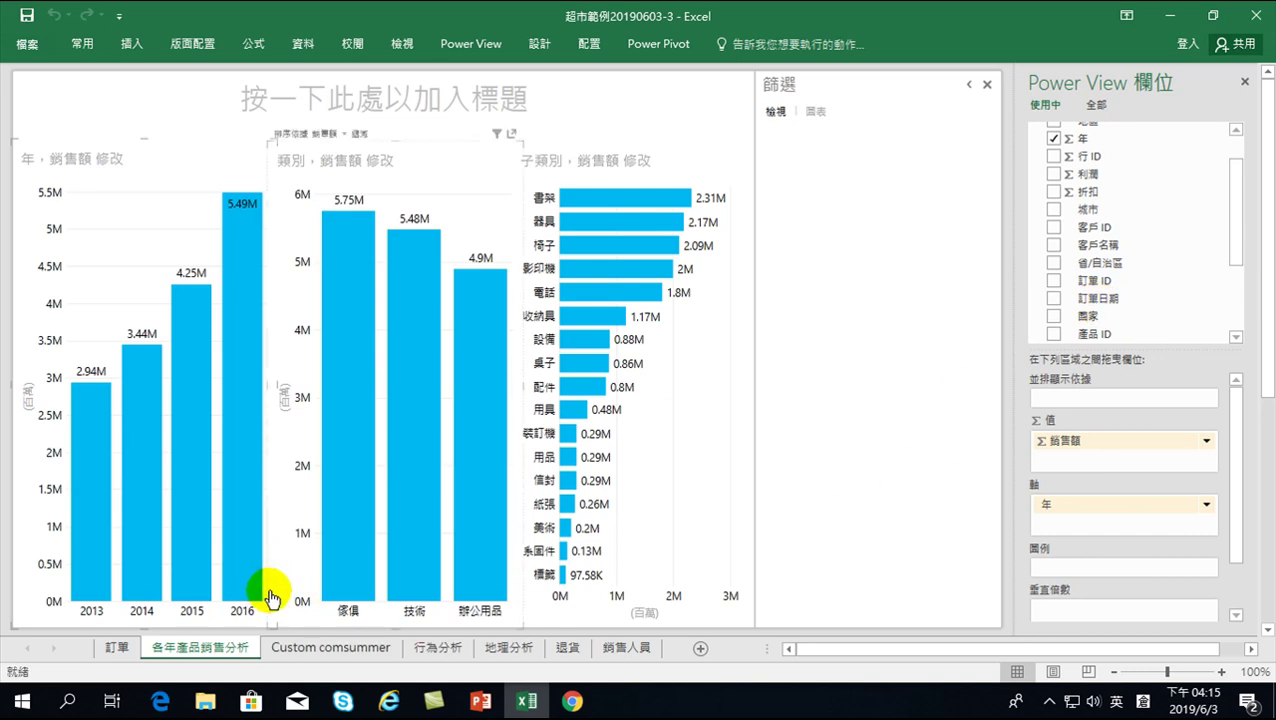
- Go to the 訂單 sheet and jump to the last order row of the table
mouse_move(369, 520)
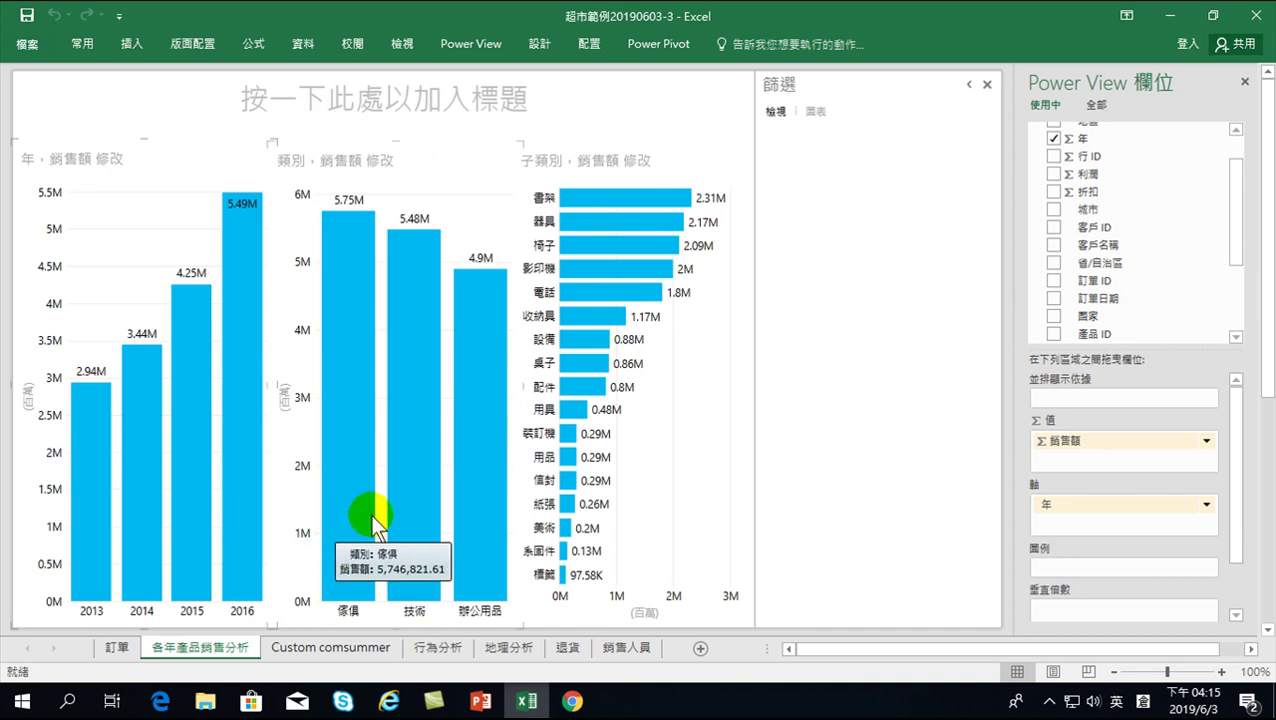
left_click(116, 644)
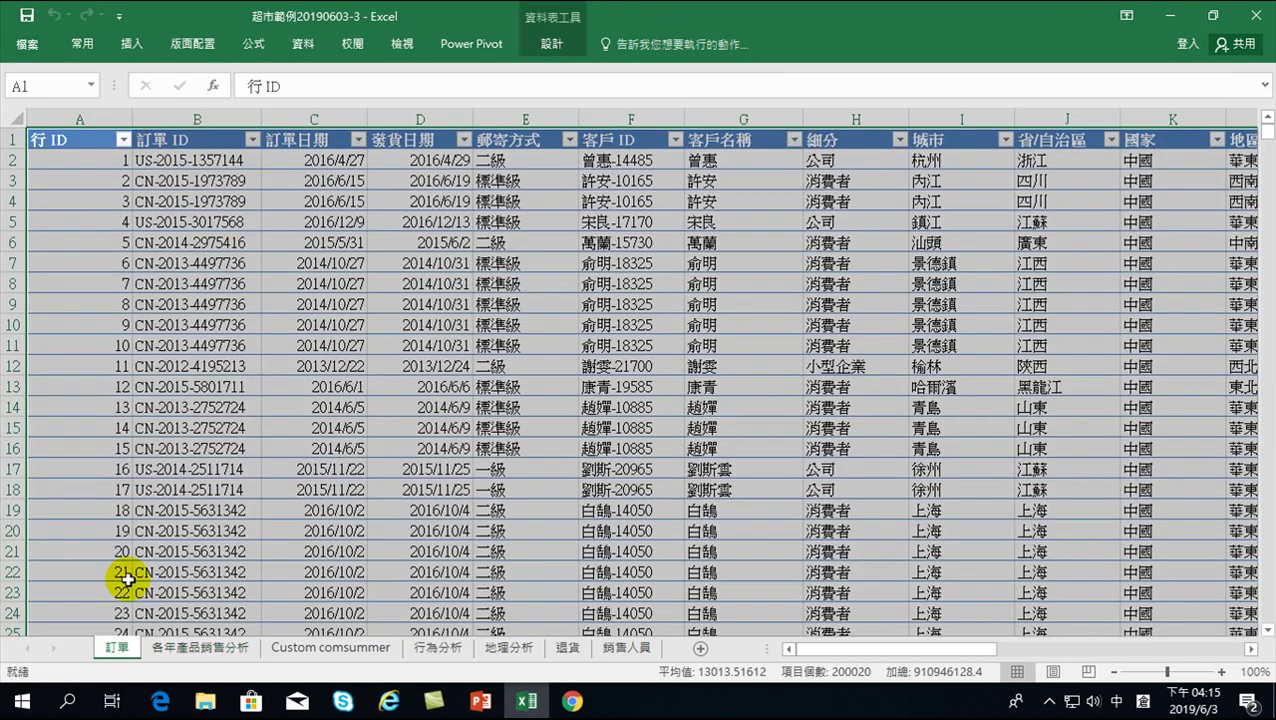
scroll(108, 420, "down", 8)
left_click(60, 428)
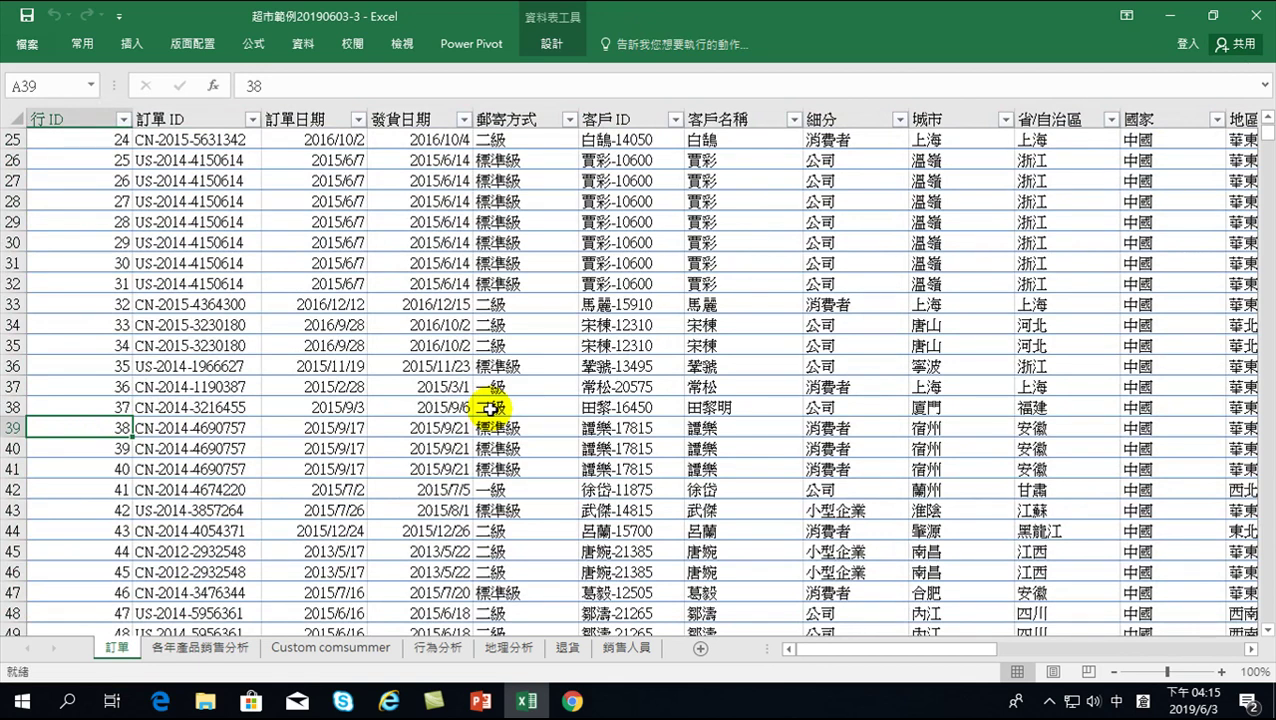
key("End")
key("Down")
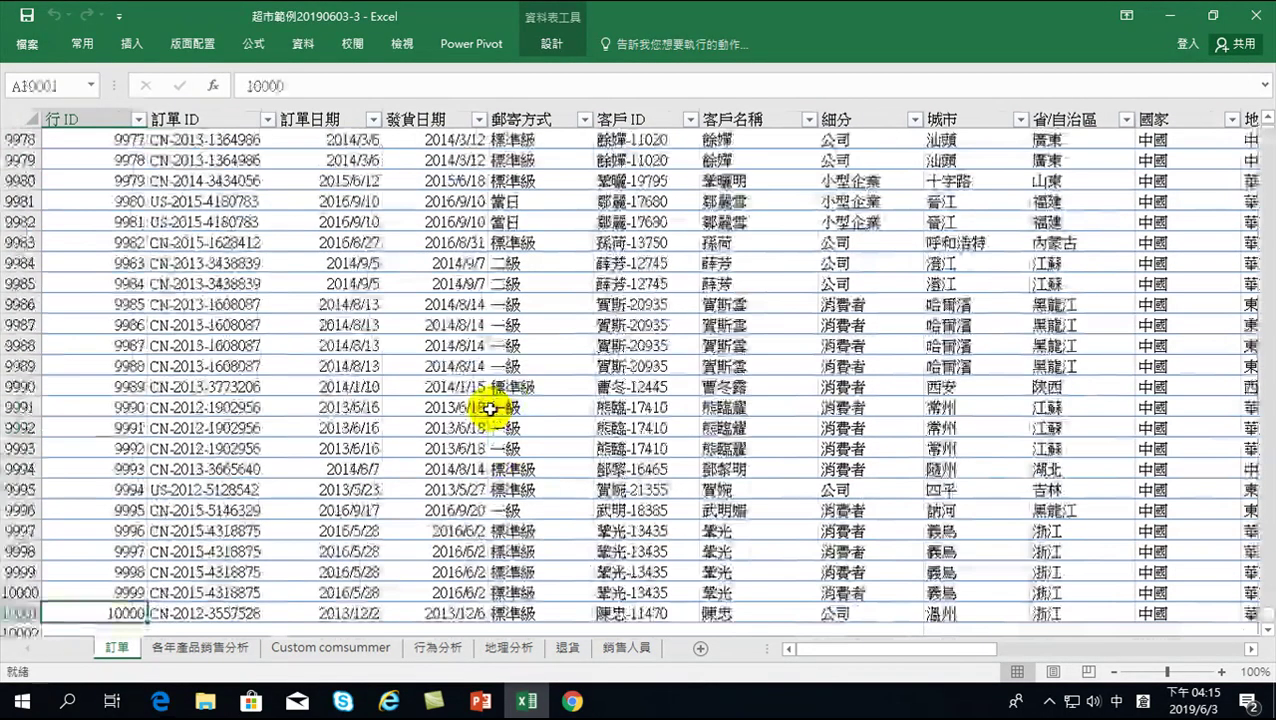
scroll(265, 410, "down", 6)
left_click(77, 331)
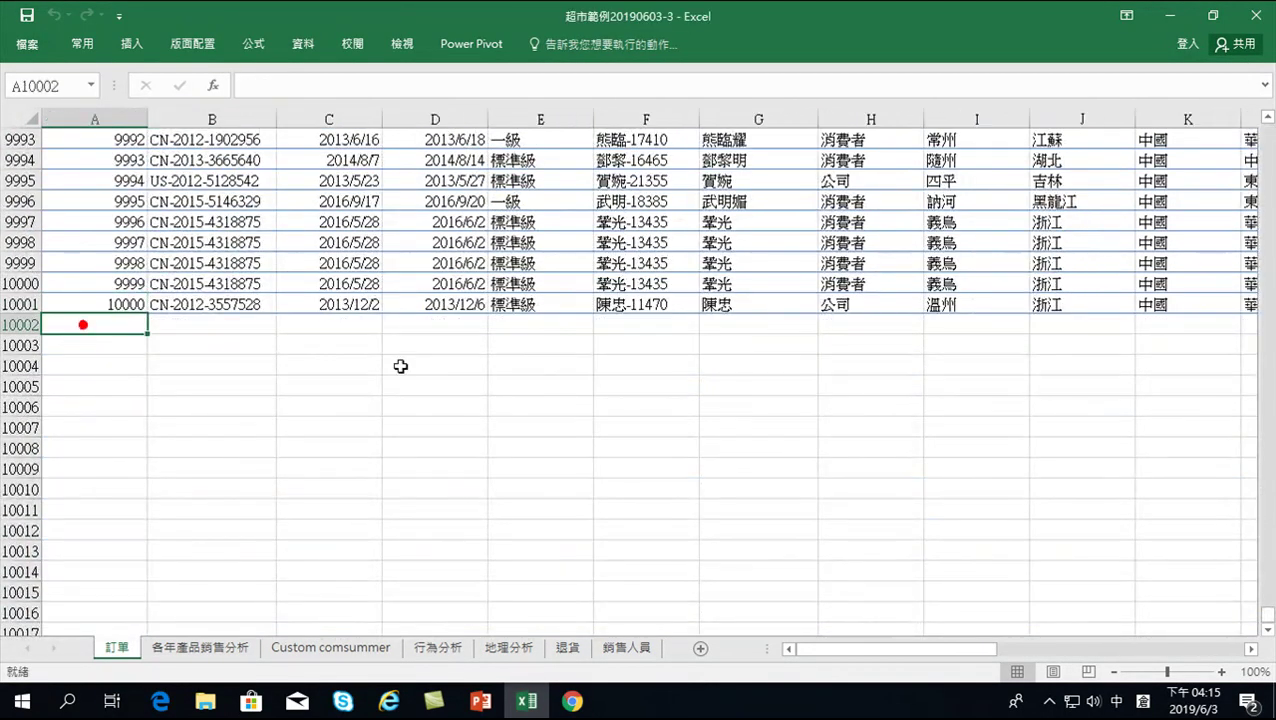
- Copy order row 10001 and select the empty rows 10002–10006 as the paste target
mouse_move(99, 308)
left_mouse_down()
mouse_move(1250, 313)
mouse_move(1154, 306)
left_mouse_up()
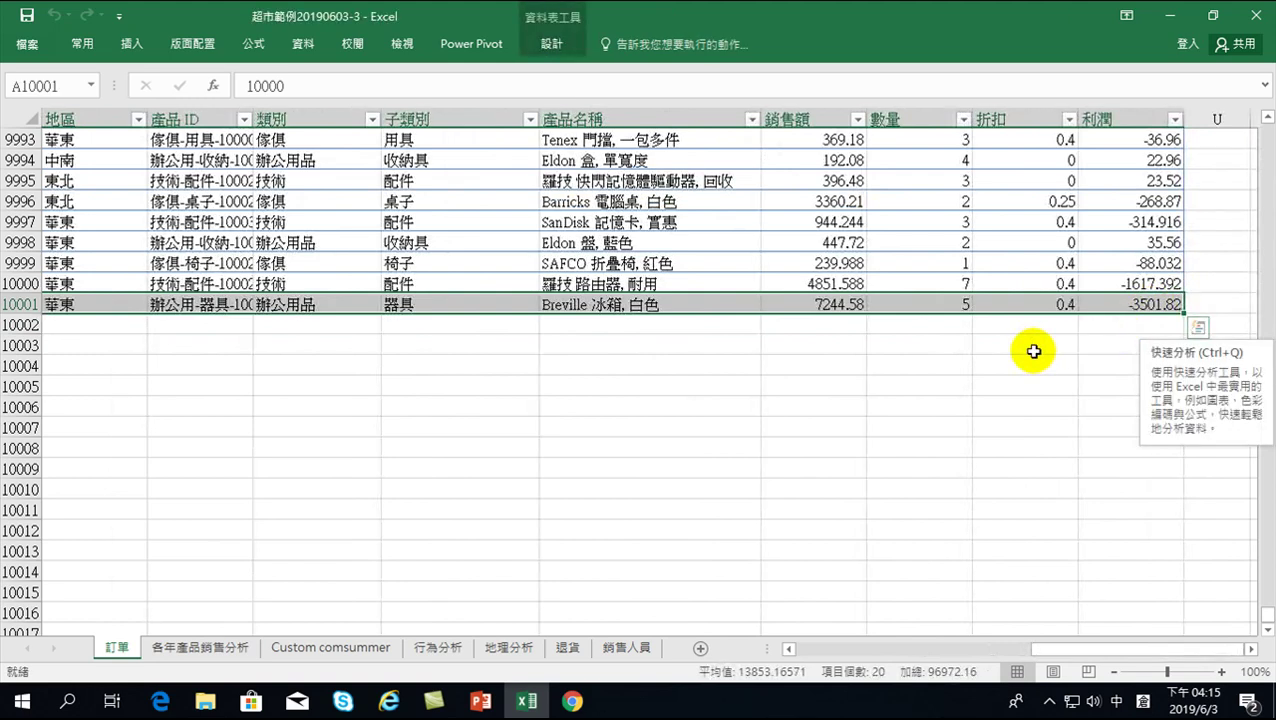
right_click(318, 304)
left_click(367, 270)
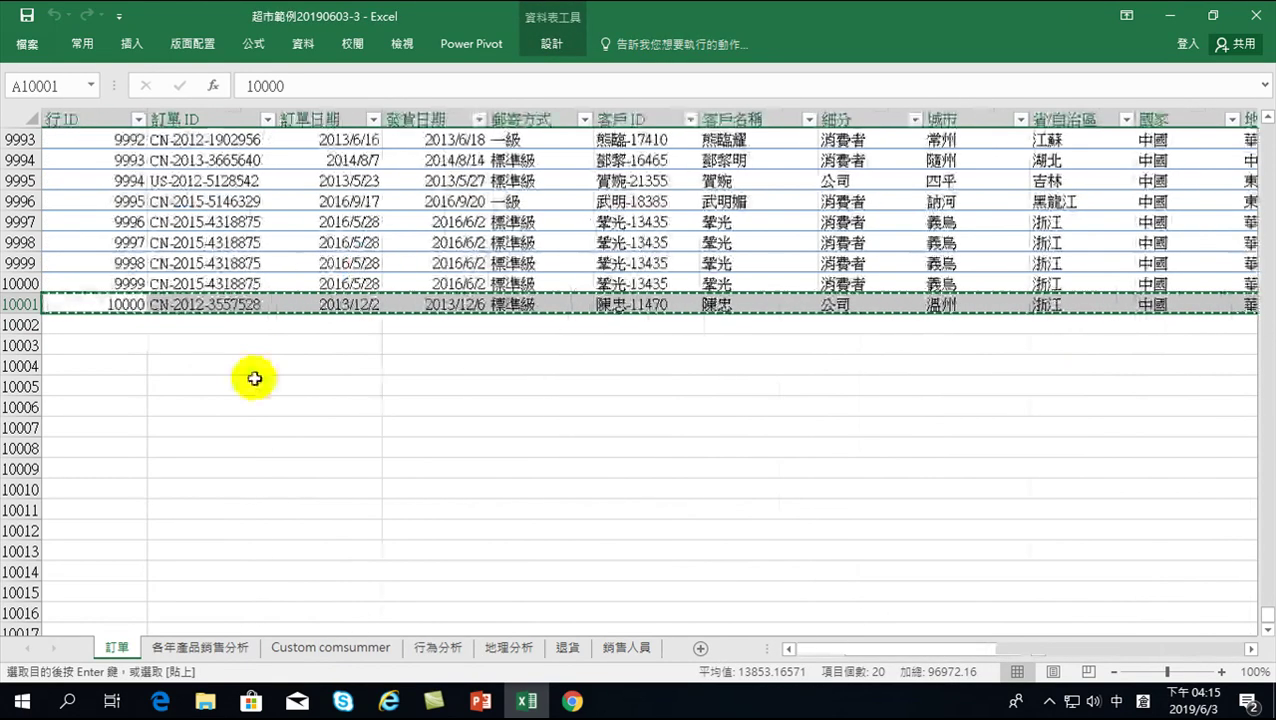
mouse_move(100, 331)
left_mouse_down()
mouse_move(1091, 409)
mouse_move(1270, 398)
left_mouse_up()
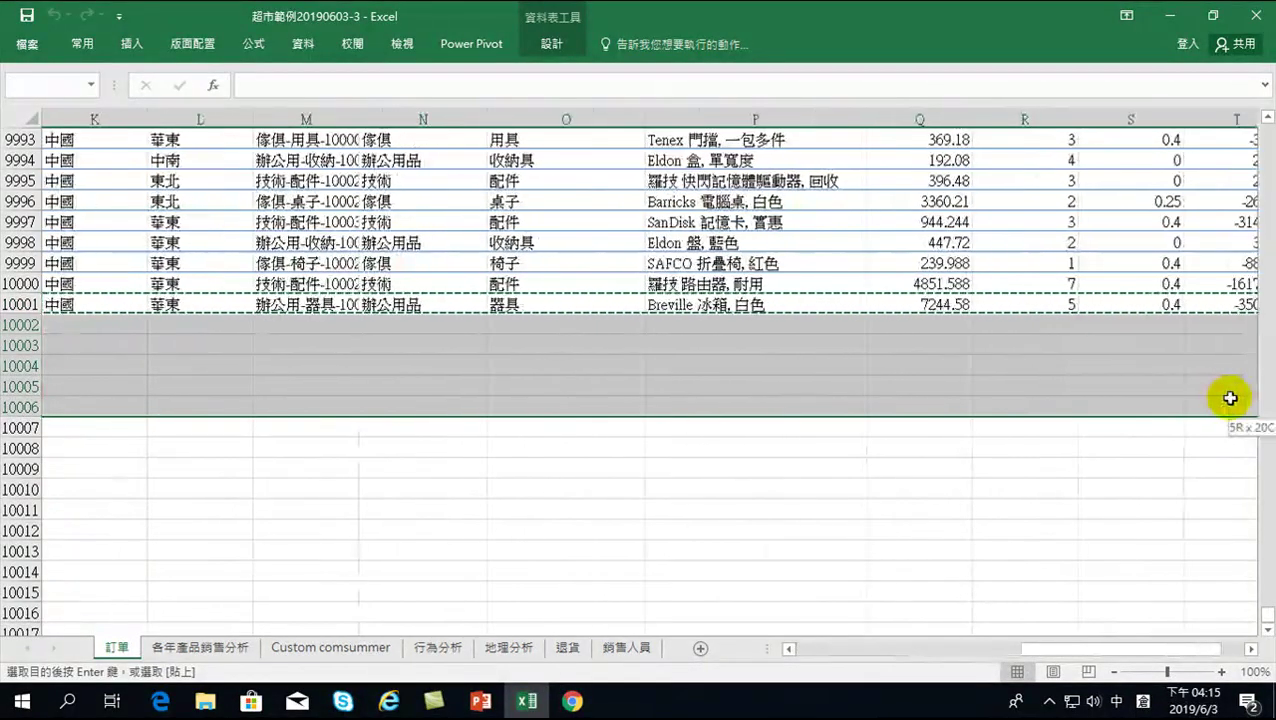
left_click_drag(1270, 398, 1148, 393)
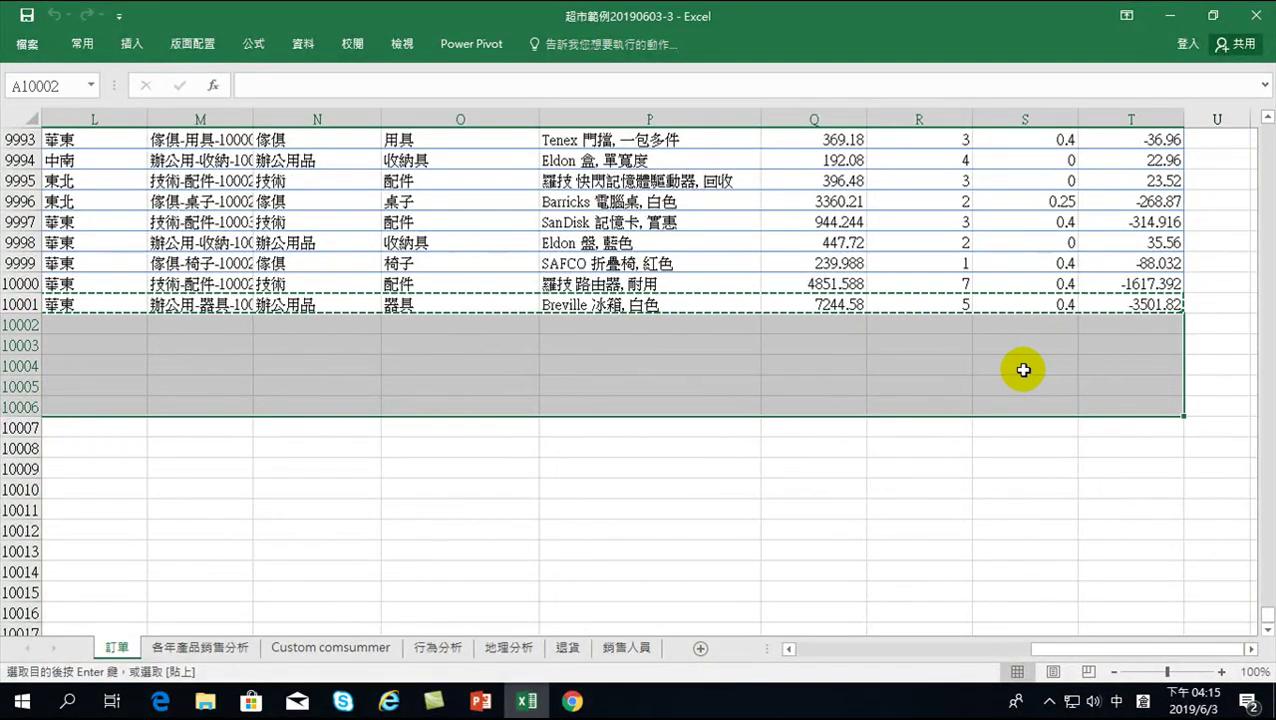
left_click(75, 43)
- Paste the copied order into rows 10002–10006 and give them order dates 2017/1/2–1/6
left_click(24, 88)
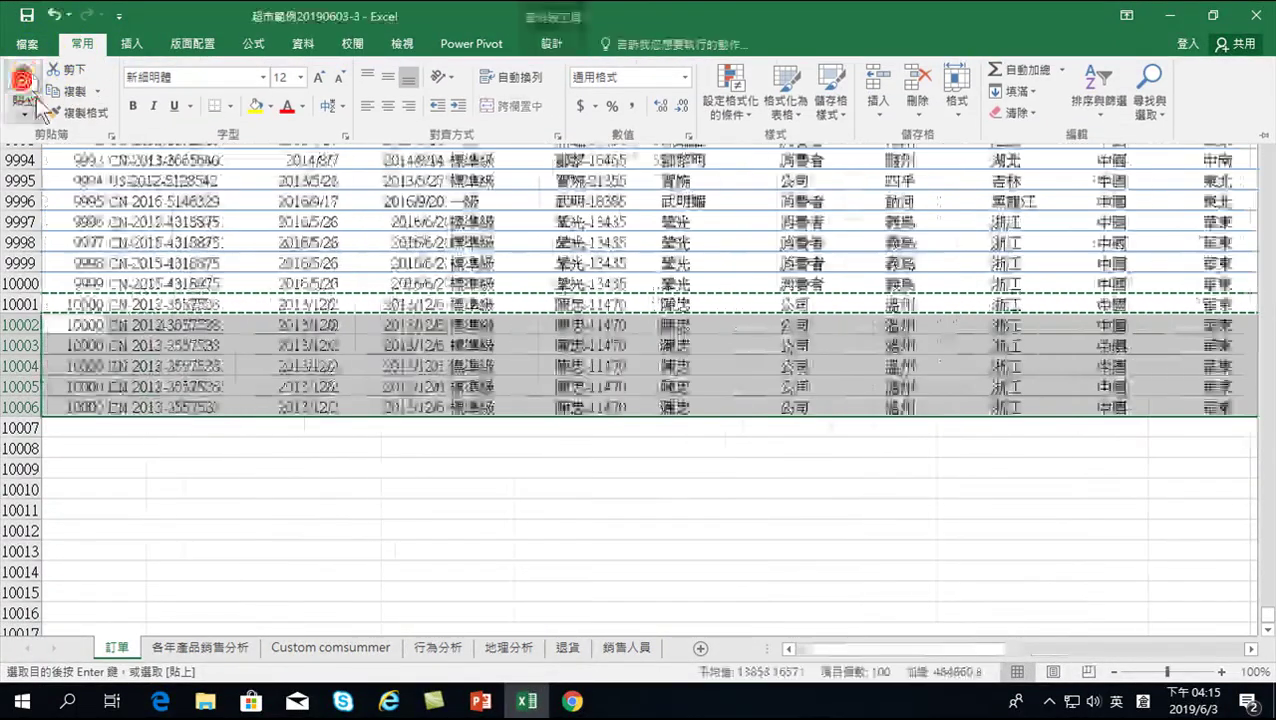
left_click(335, 328)
type("20")
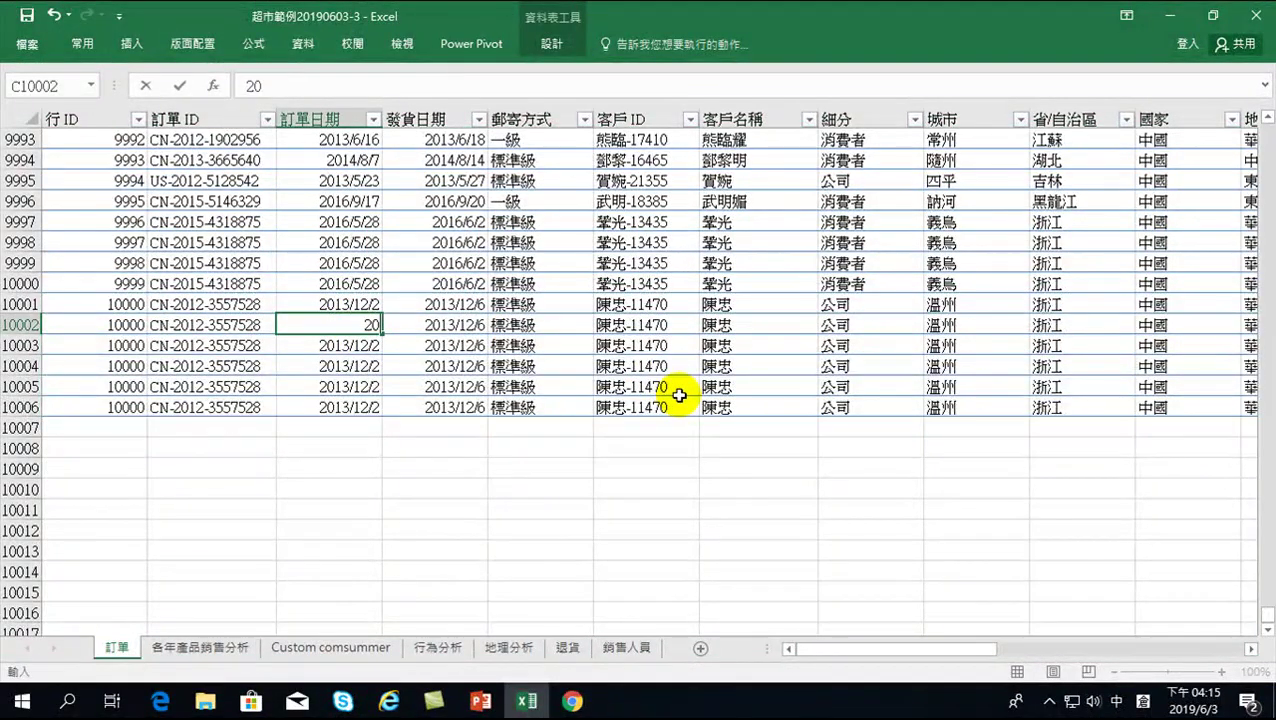
type("17/1/2")
key("Return")
type("20")
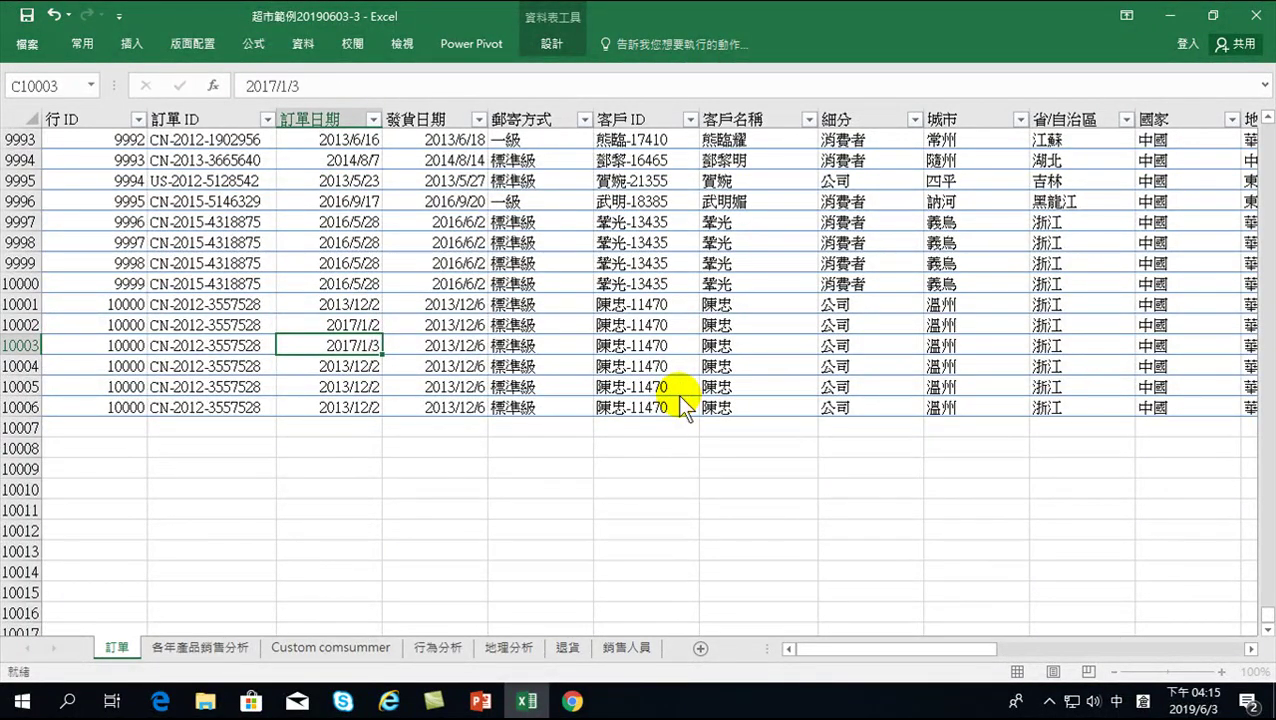
key("Return")
left_click(370, 346)
left_click_drag(380, 355, 368, 403)
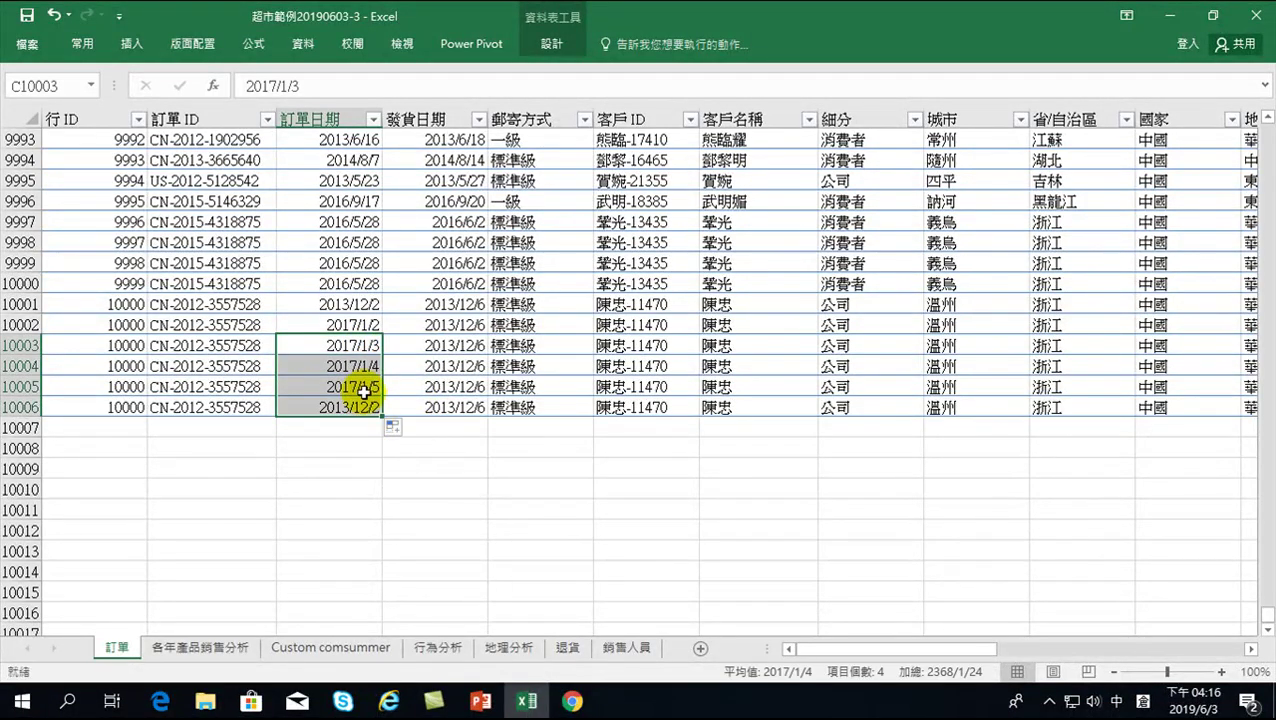
left_click(350, 386)
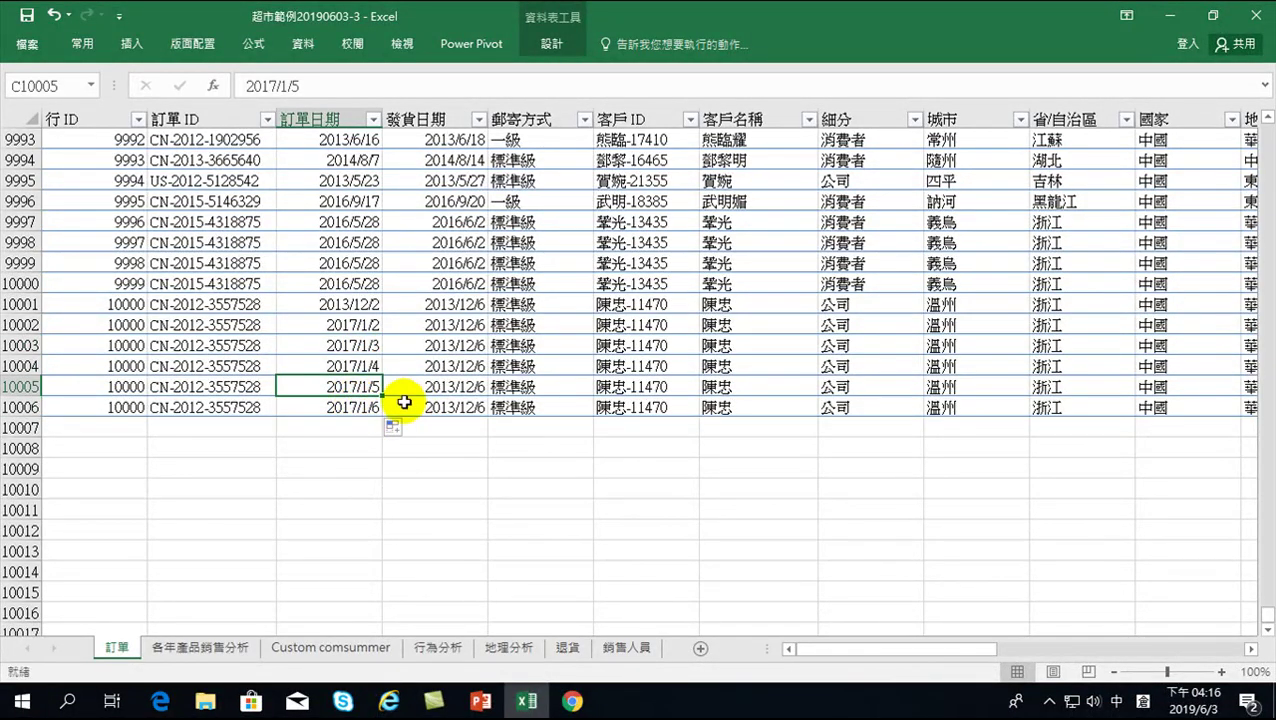
left_click(356, 325)
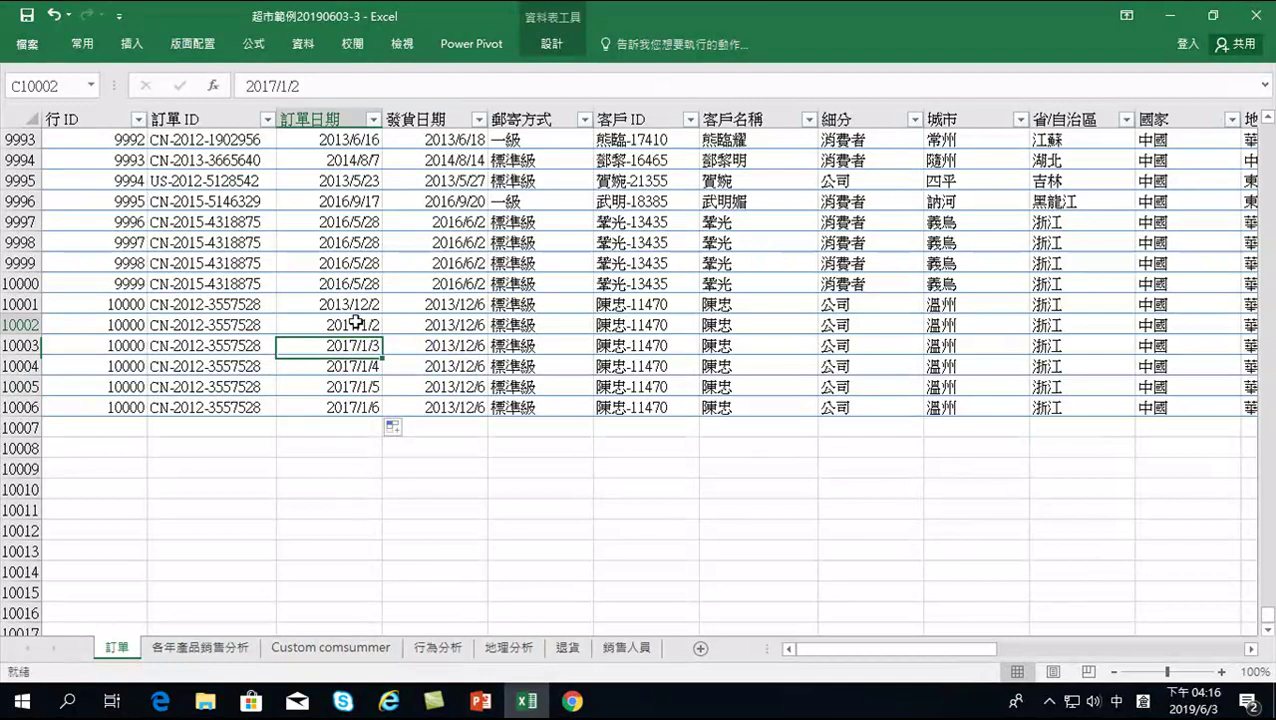
- Fill the new rows' ship dates from 2017/1/3 through 2017/1/7
left_click(458, 325)
type("20")
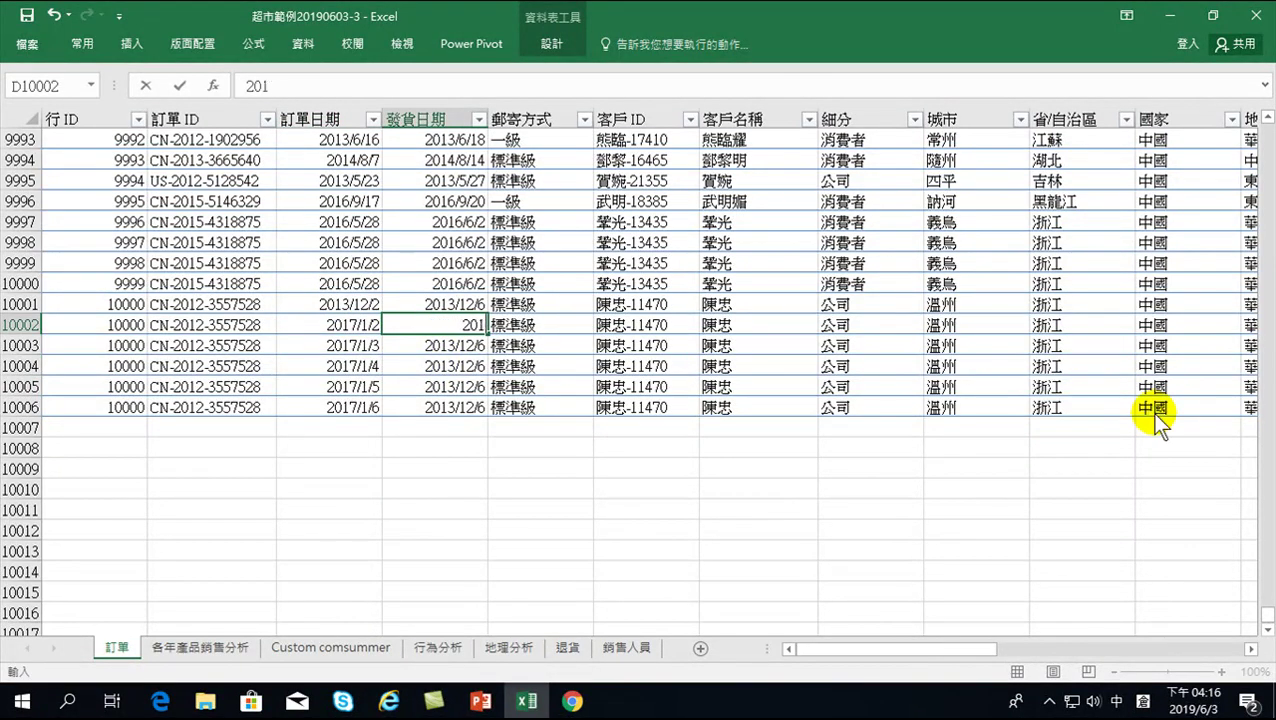
type("1/")
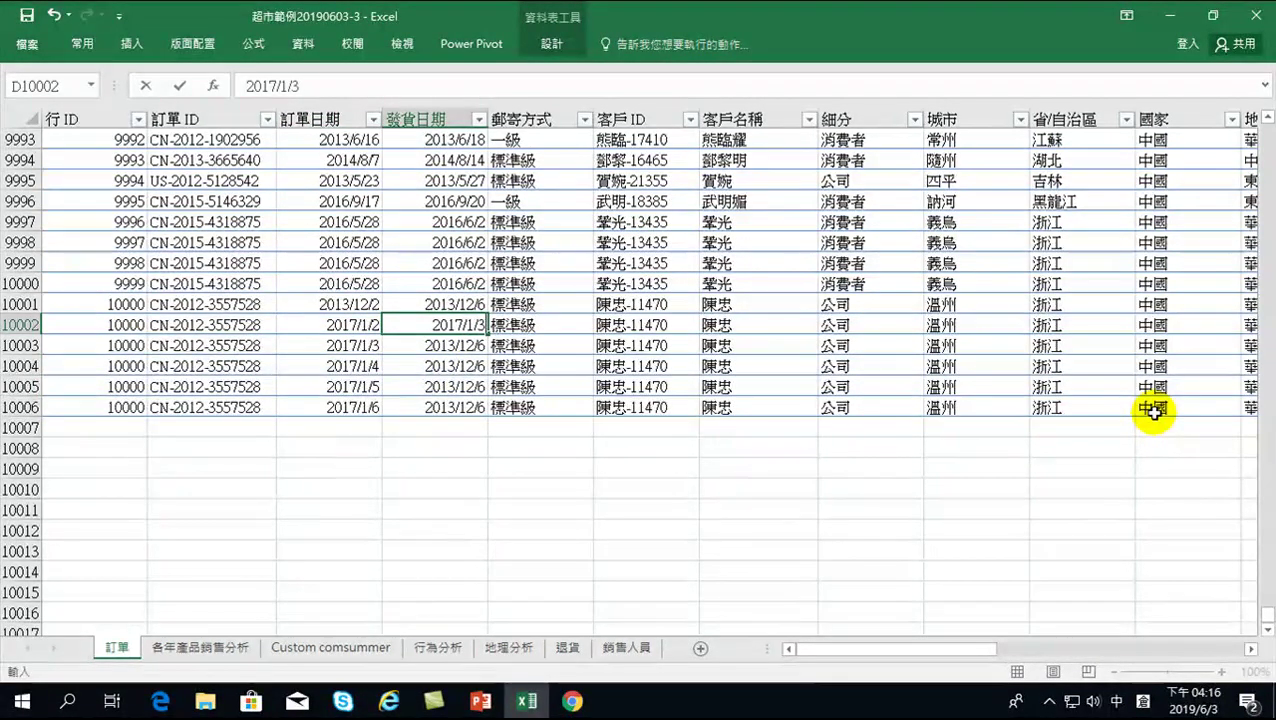
type("3")
key("Return")
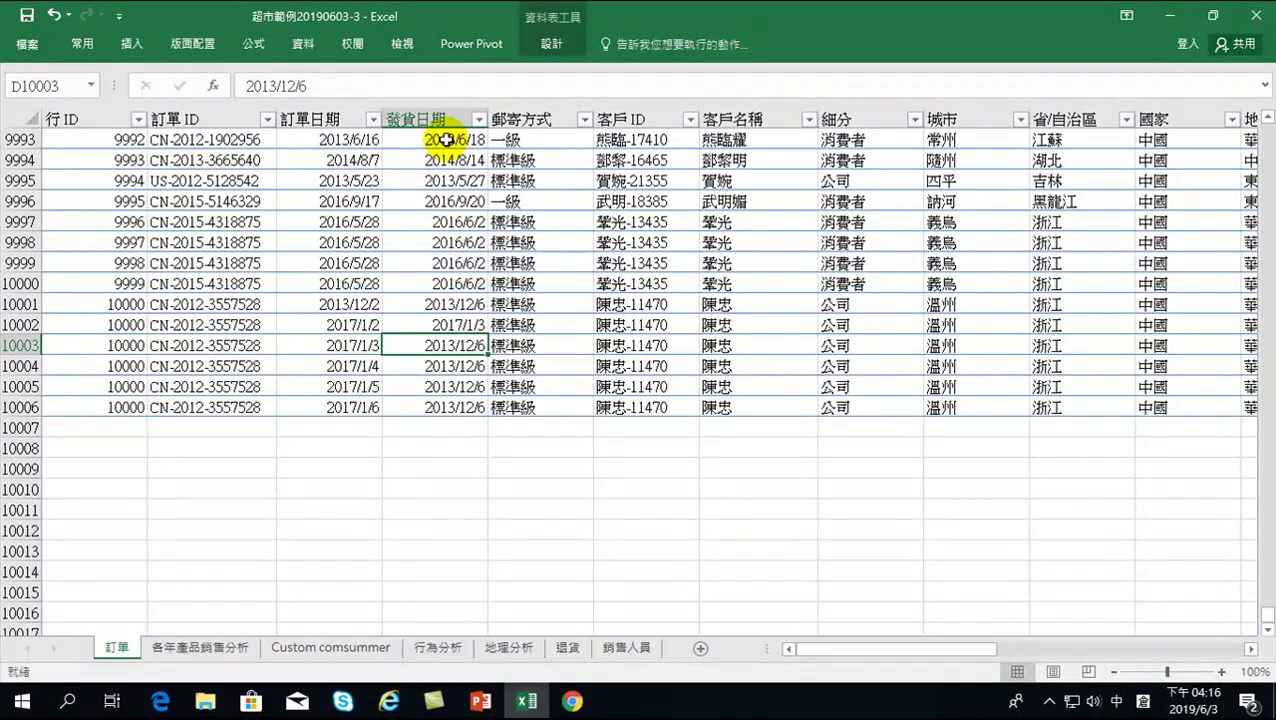
left_click(465, 323)
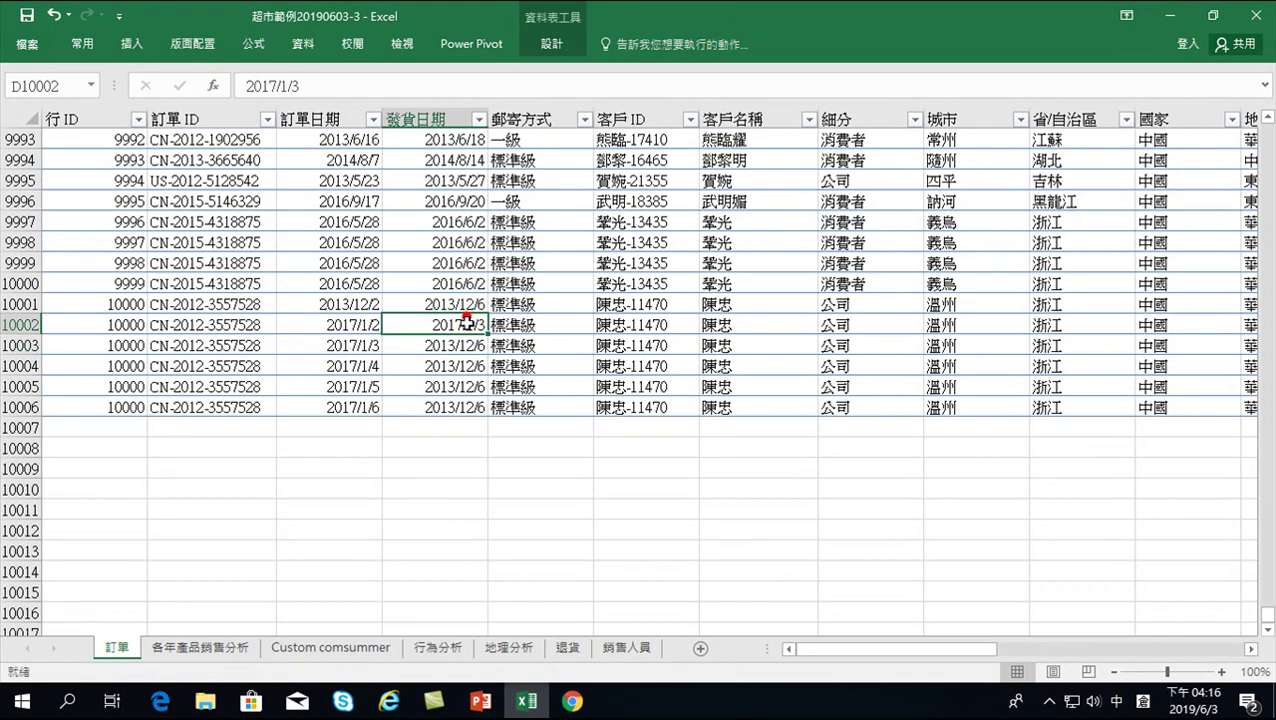
left_click_drag(486, 333, 470, 410)
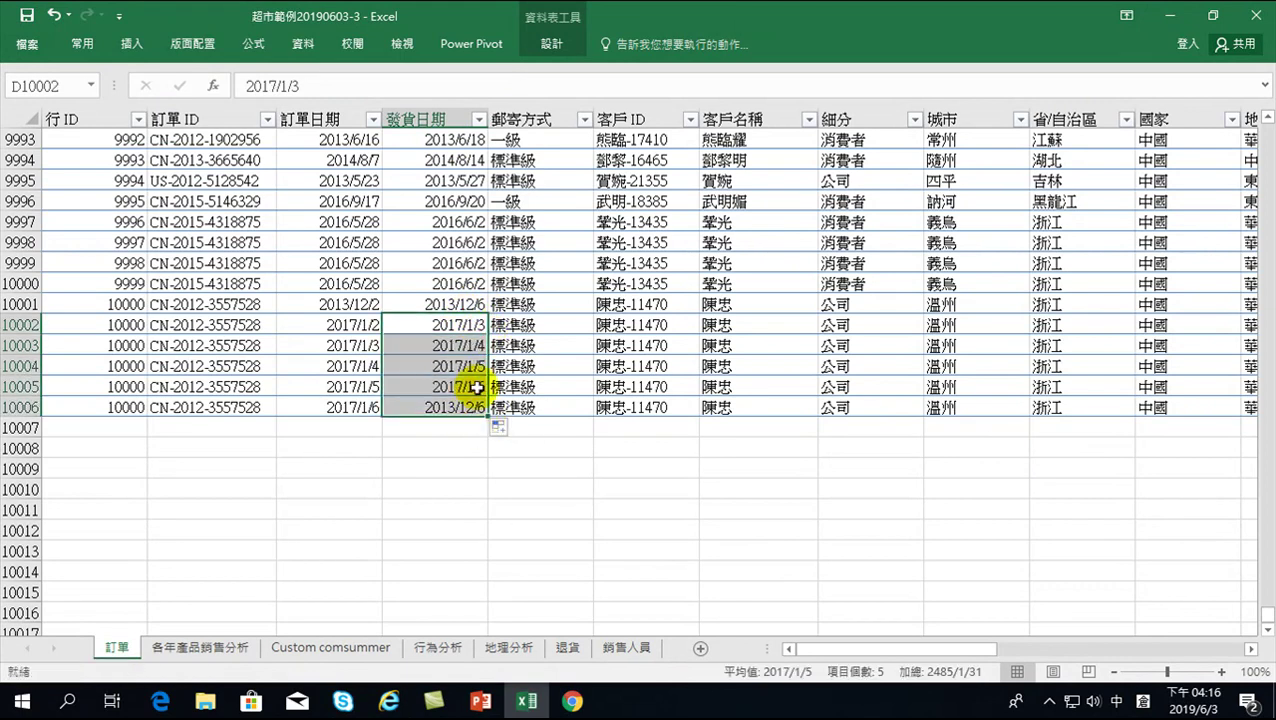
- Set 銷售額 to 1000 for all five new rows
left_click_drag(806, 649, 1073, 645)
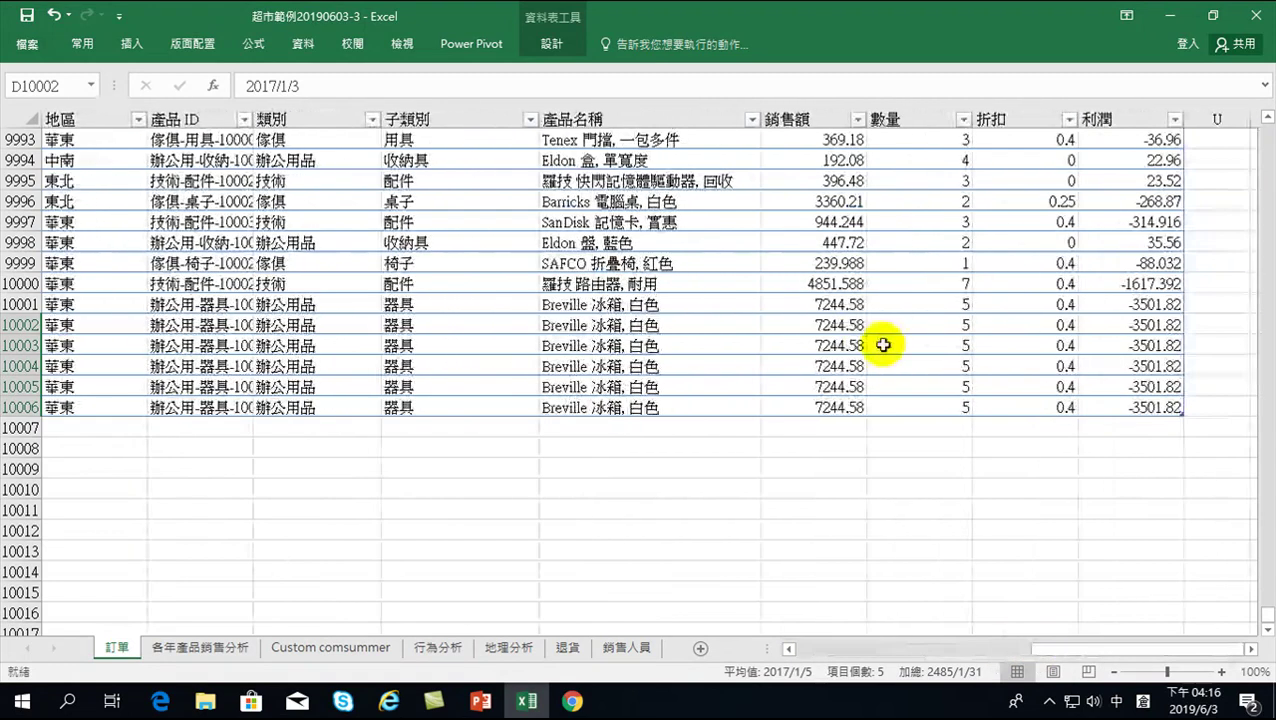
left_click(820, 304)
left_click(820, 324)
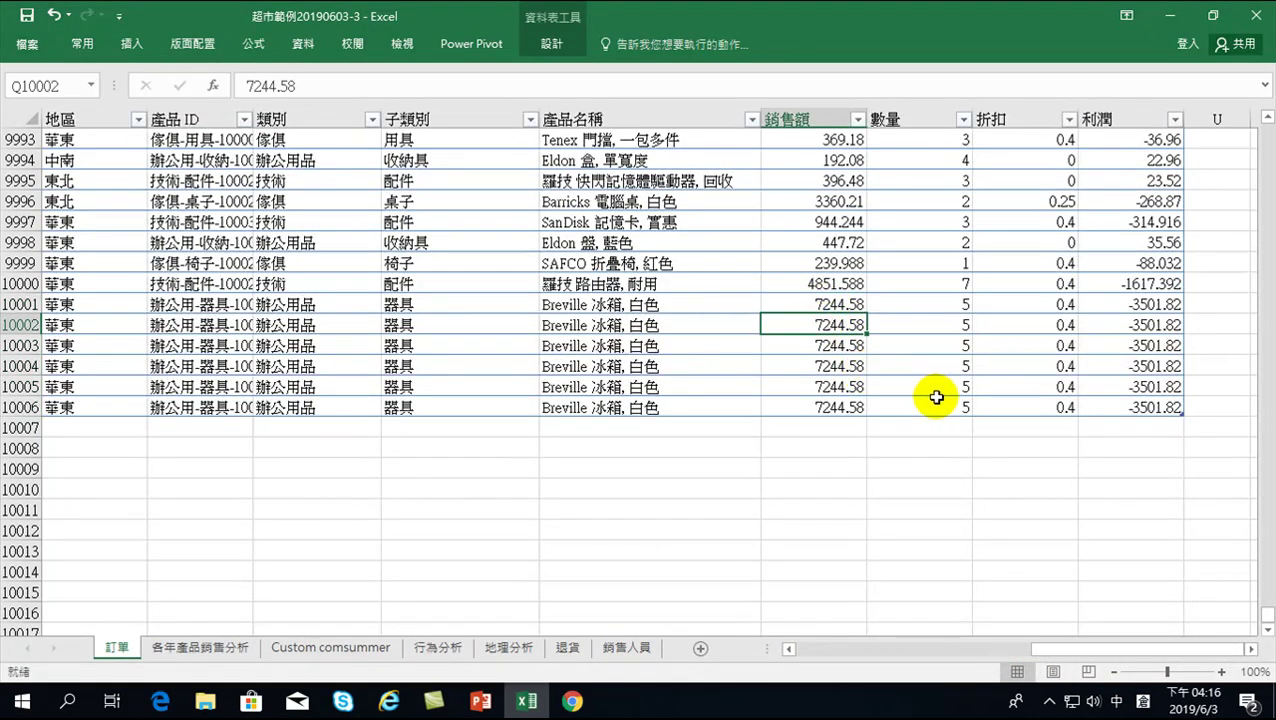
type("1000")
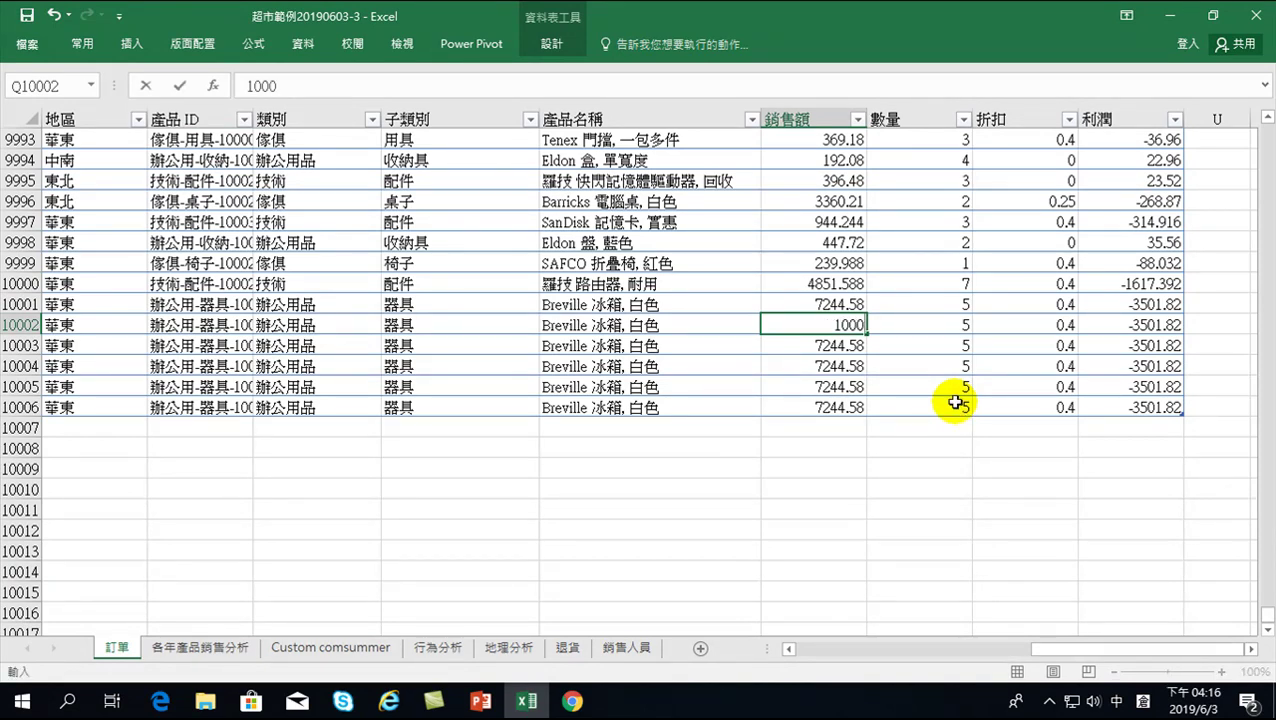
key("Return")
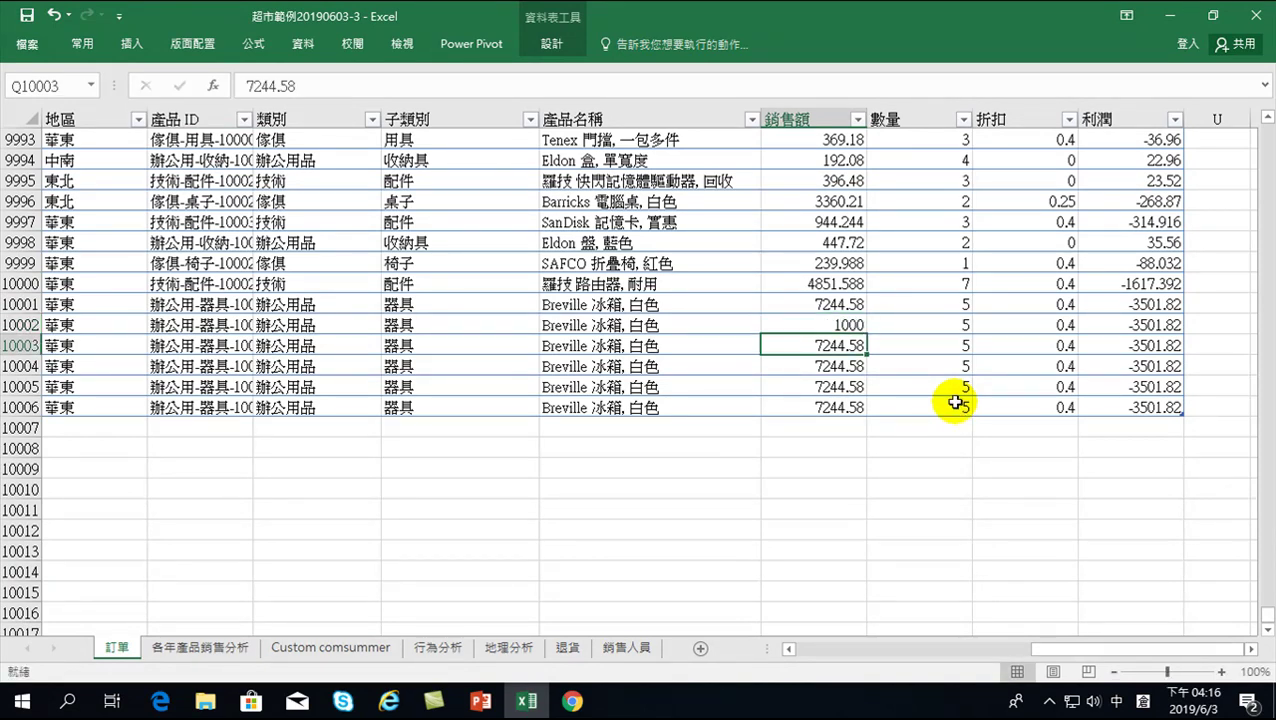
left_click(846, 324)
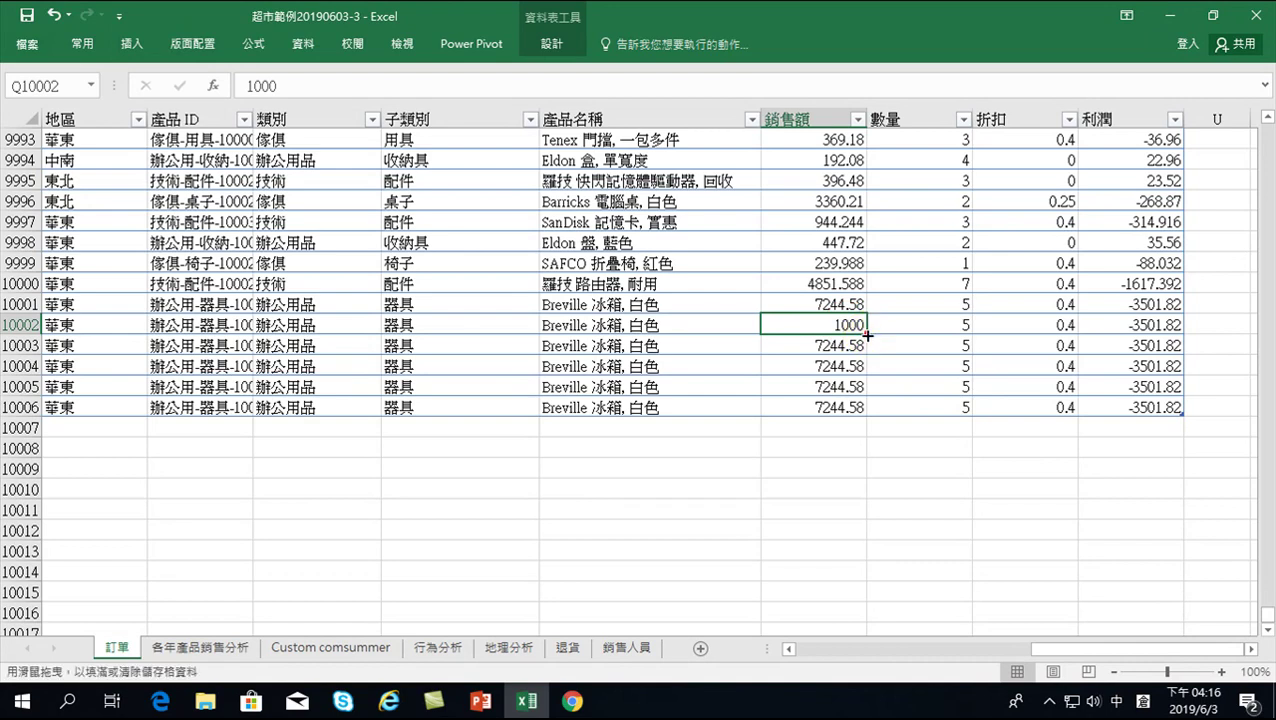
left_click_drag(867, 335, 866, 410)
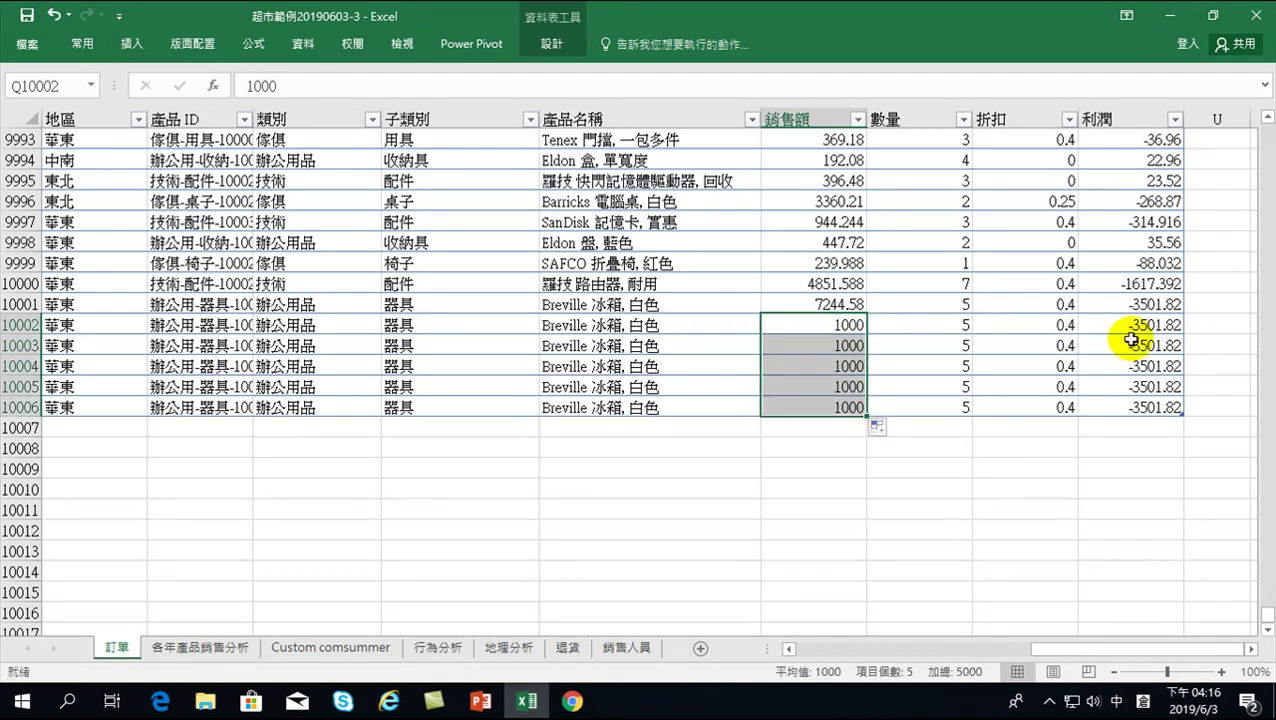
- Enter 利潤 values rising by 100 from 100 down the new rows
left_click(1127, 324)
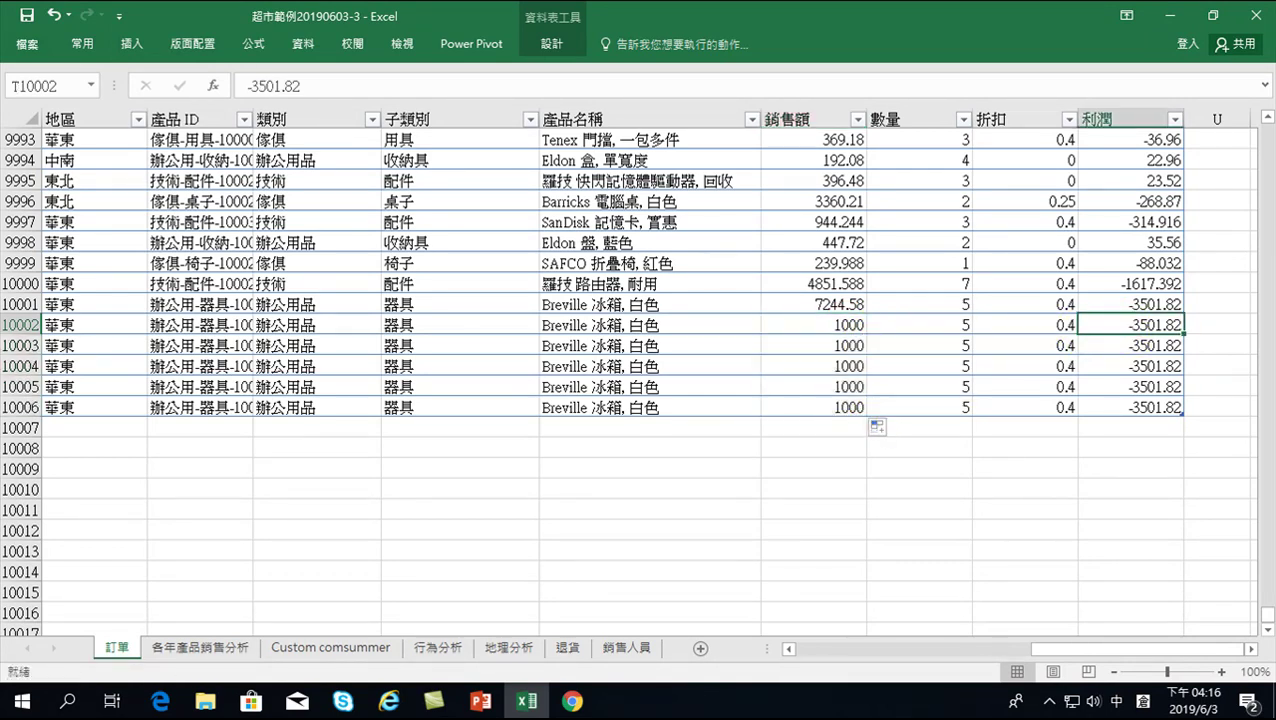
type("100")
key("Return")
type("200")
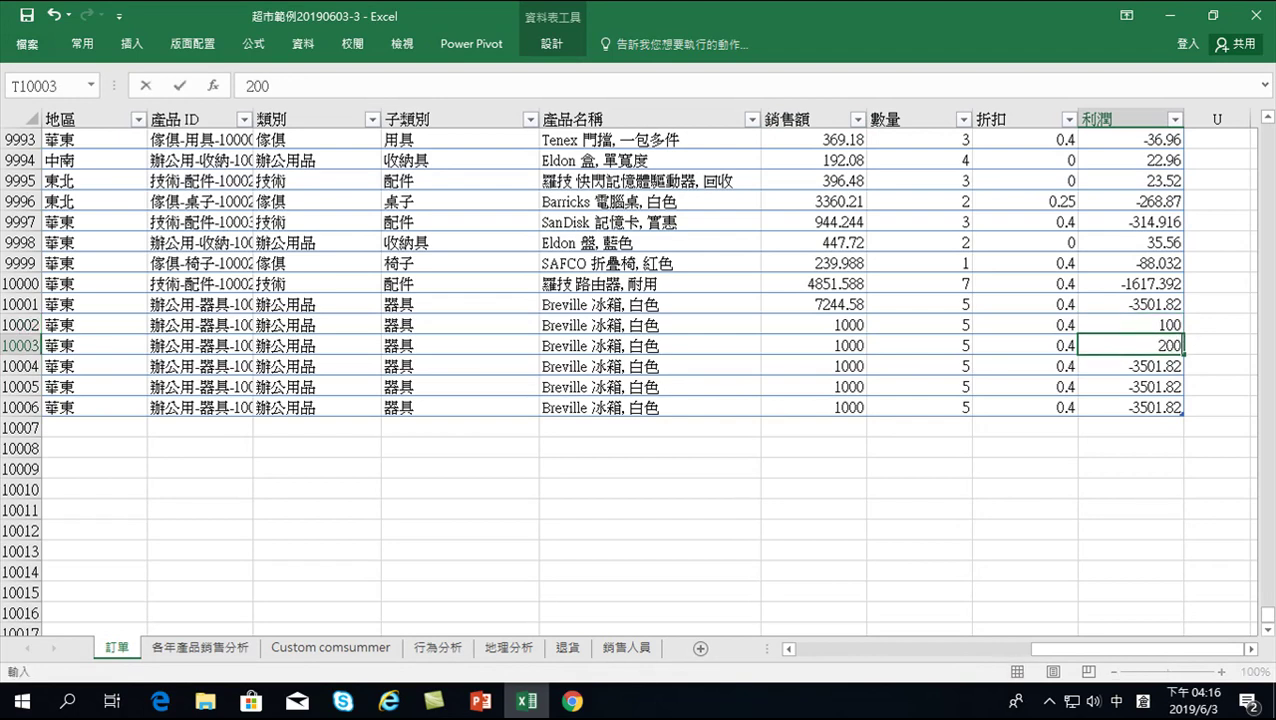
key("Return")
type("3")
key("Return")
type("400")
key("Return")
key("Return")
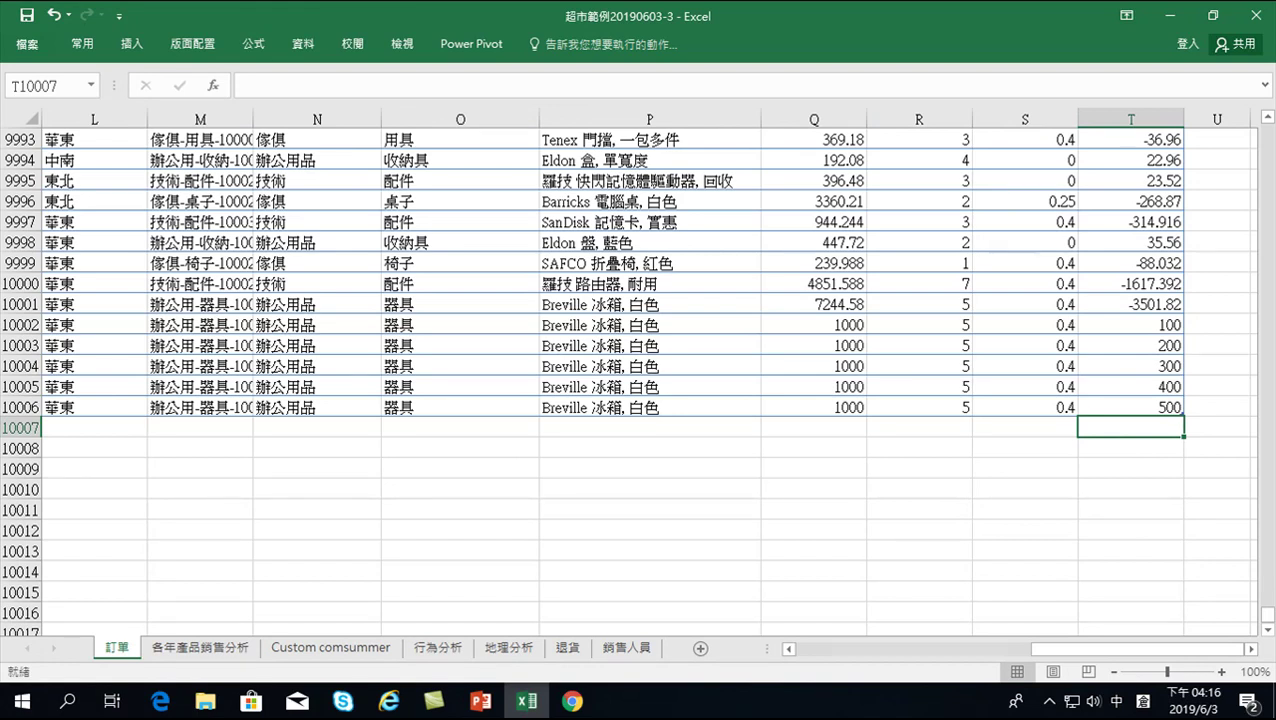
- Pin the ribbon open so the Power Pivot commands stay visible above the sheet
left_click(405, 264)
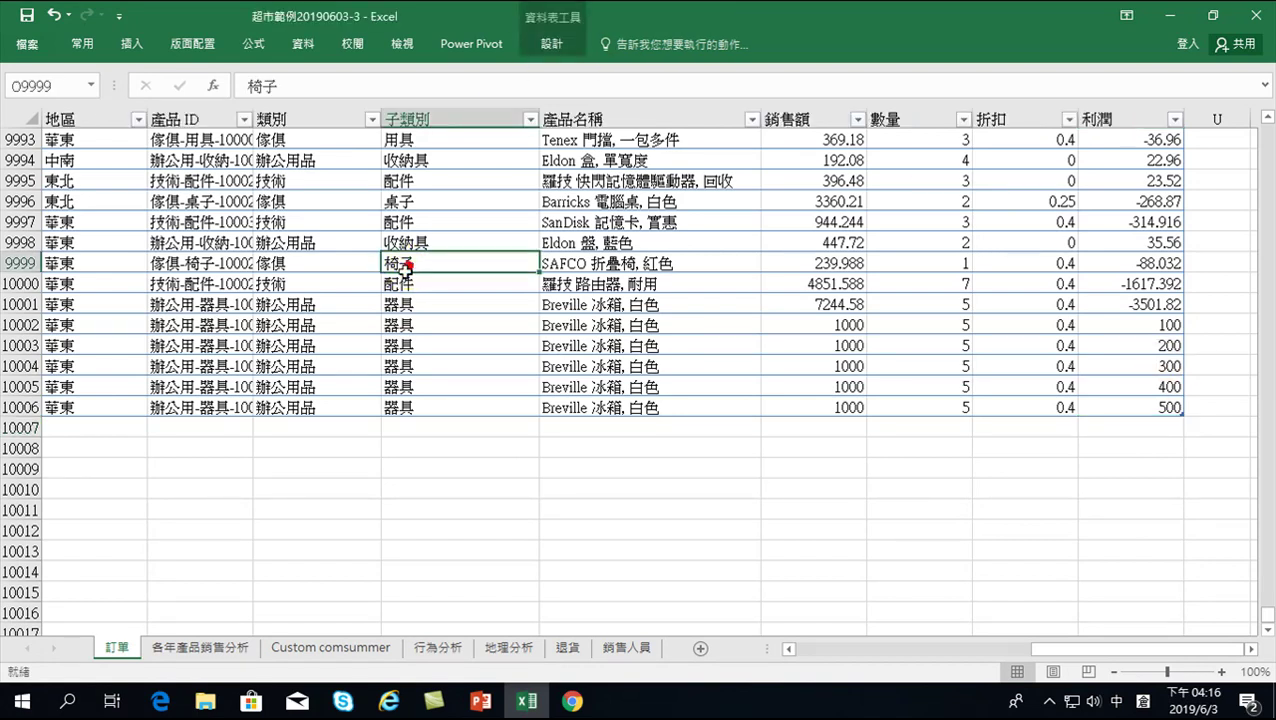
scroll(385, 280, "up", 1)
scroll(329, 258, "up", 2)
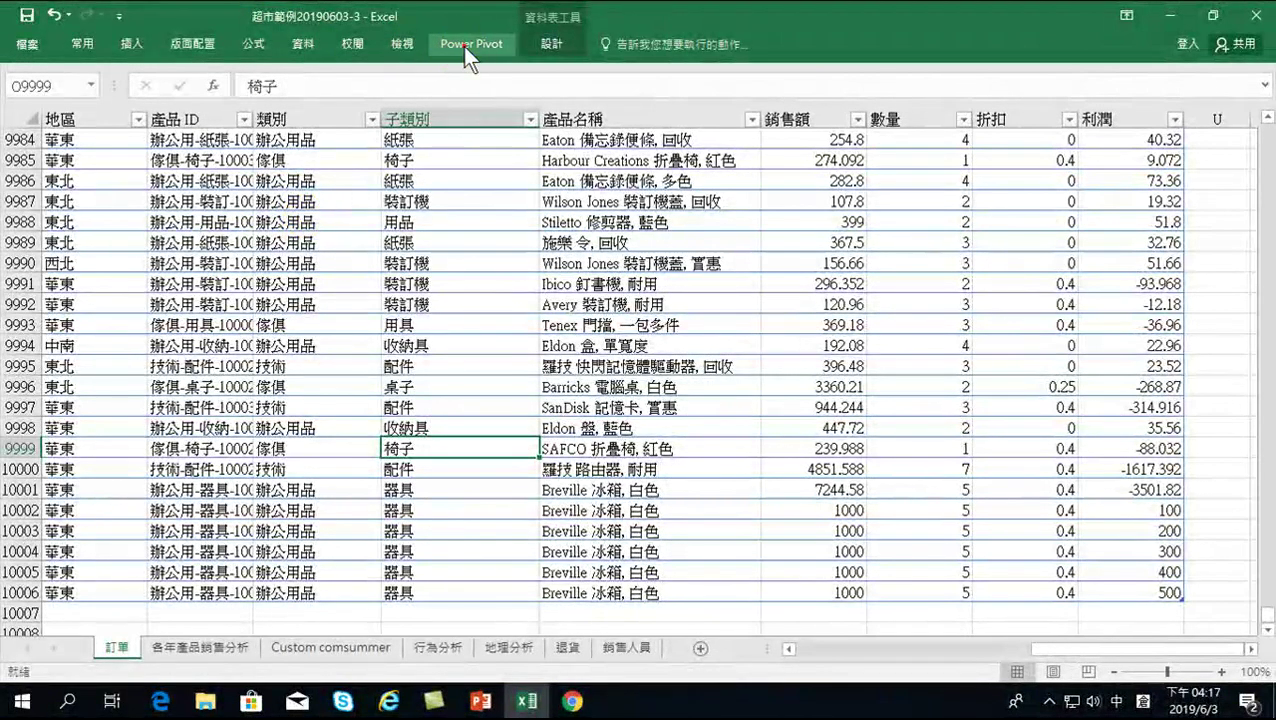
left_click(465, 45)
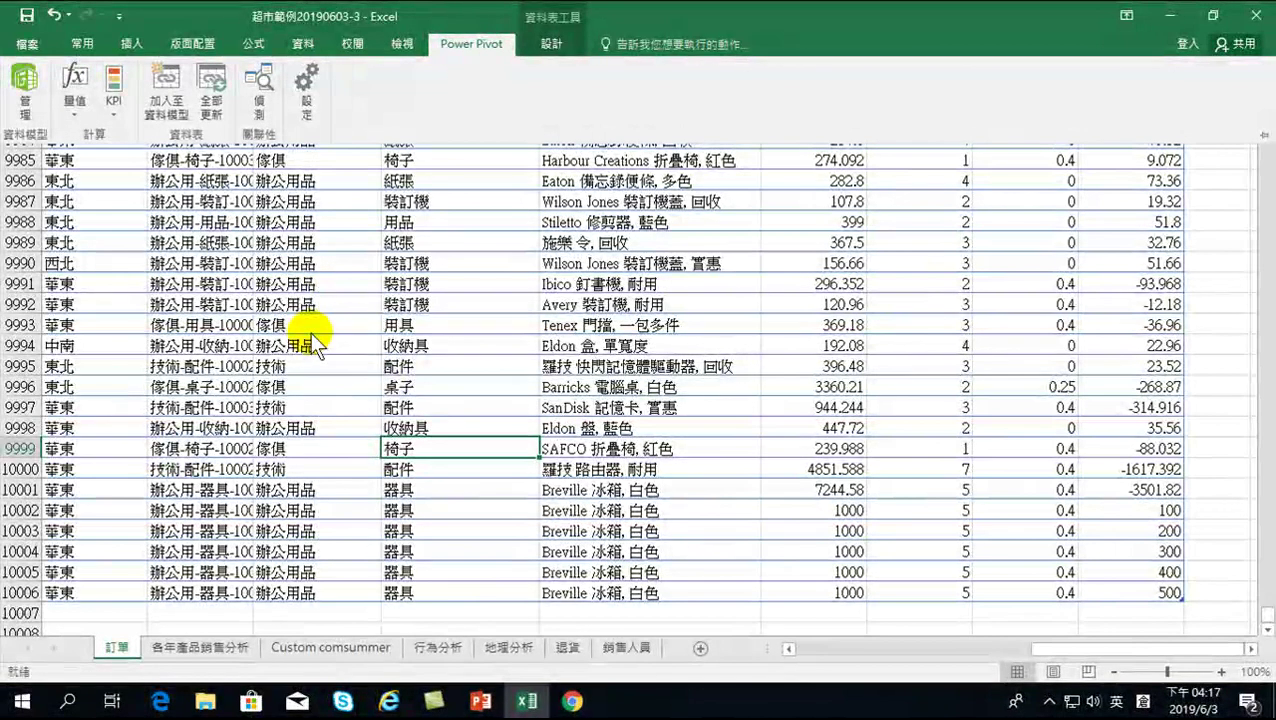
left_click(157, 343)
left_click(200, 183)
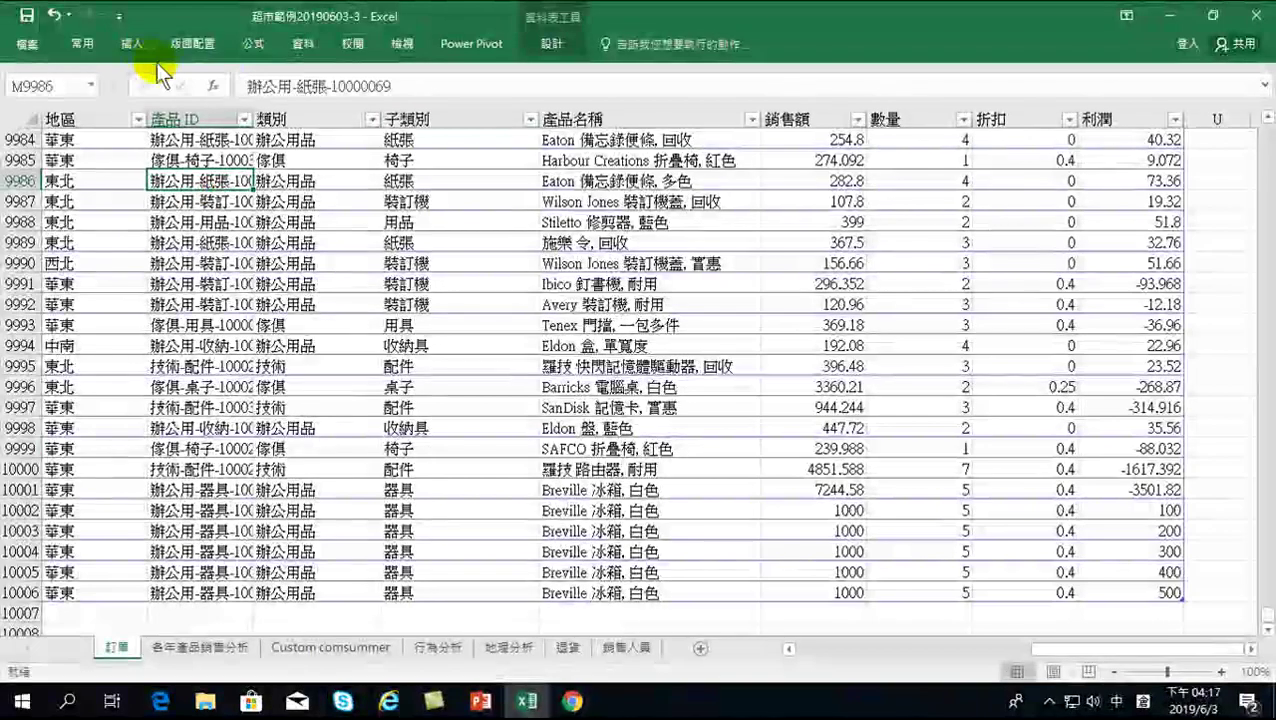
right_click(179, 43)
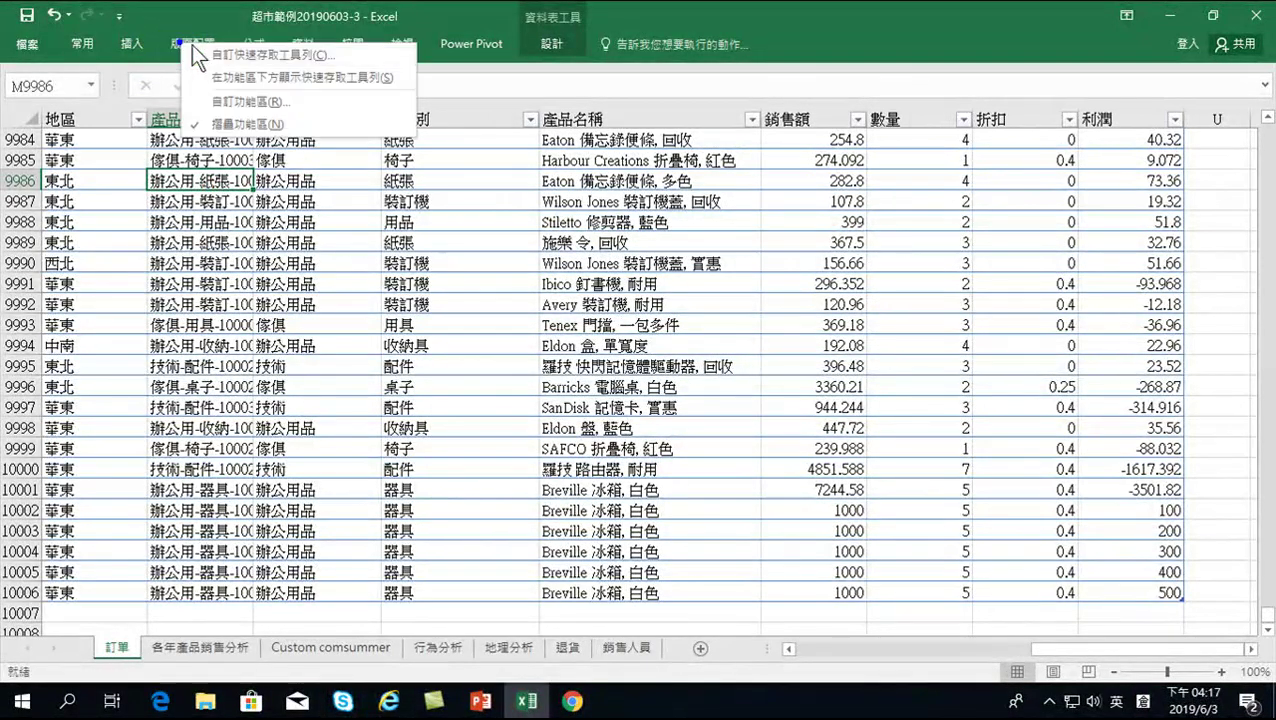
left_click(223, 130)
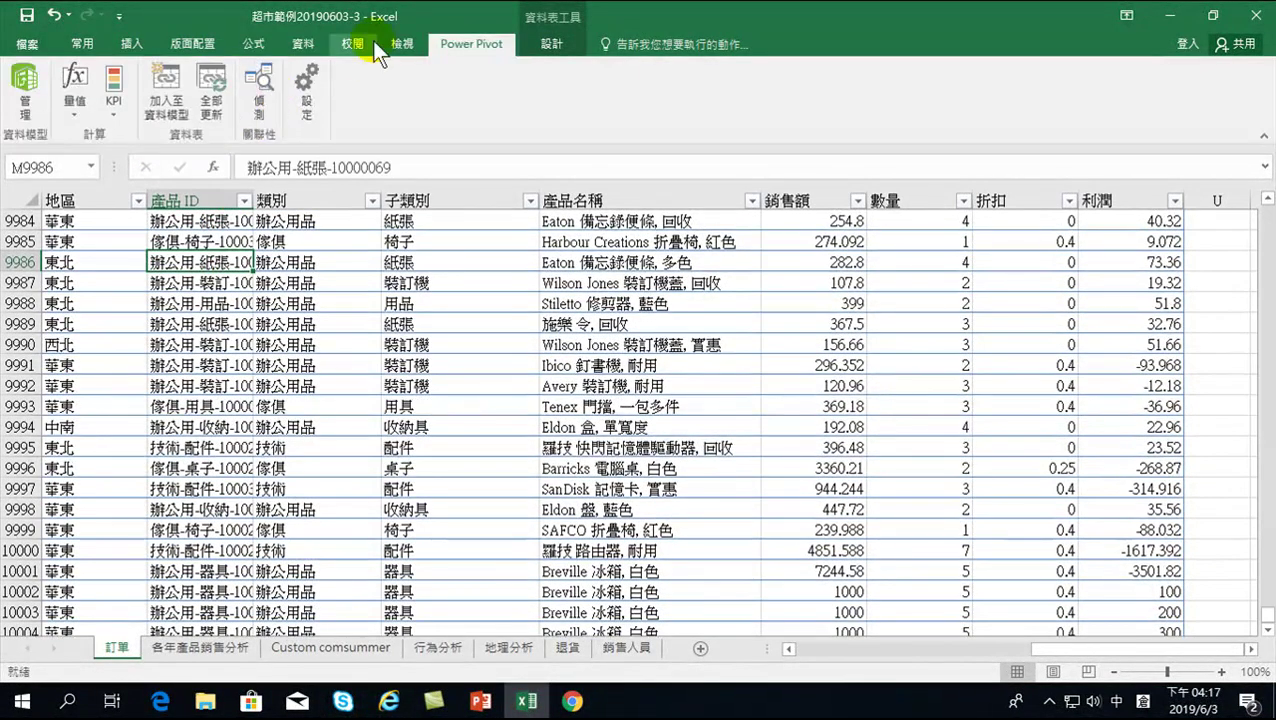
- Refresh the data model, review the last 2017 records in Power Pivot, then close it
left_click(210, 80)
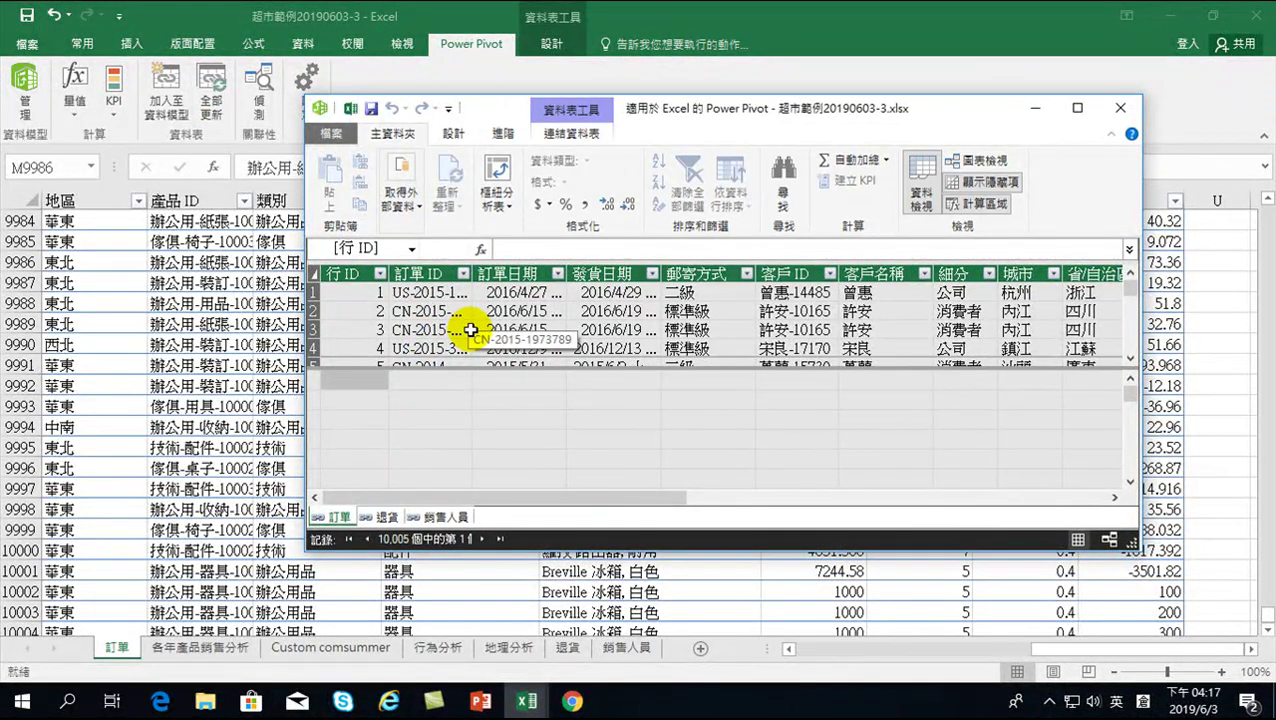
left_click_drag(1134, 285, 1133, 360)
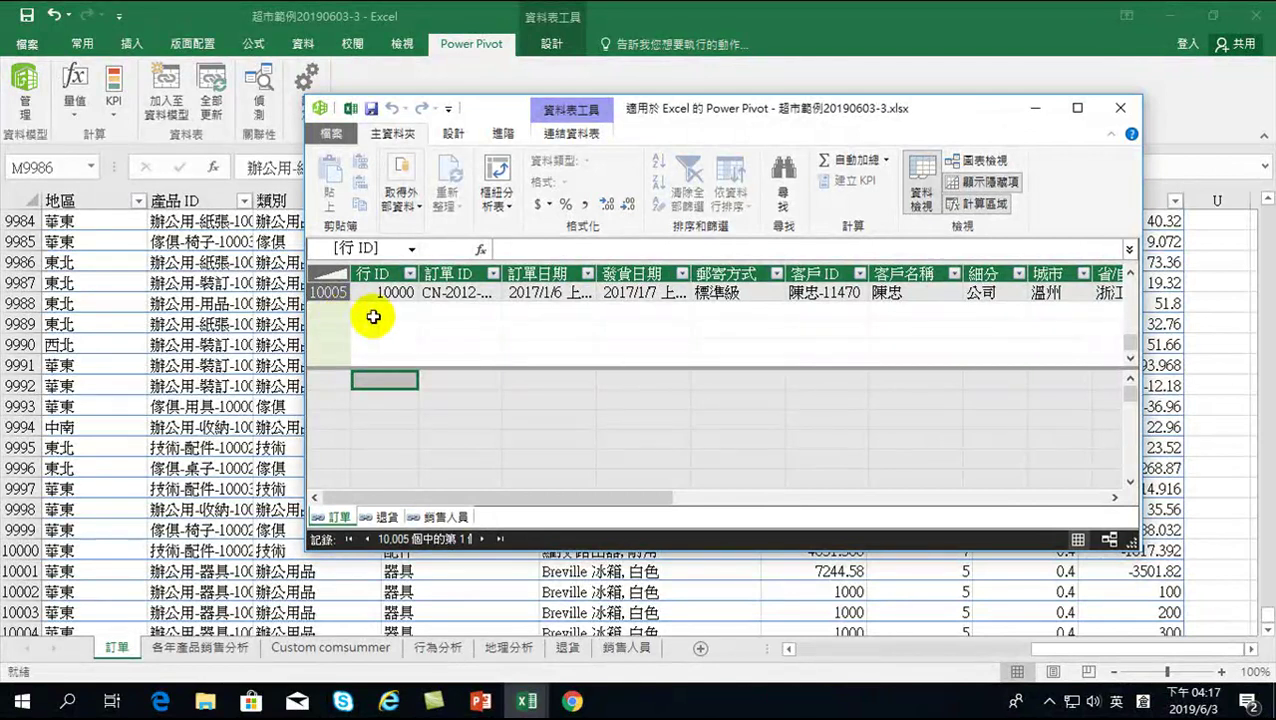
left_click(1131, 271)
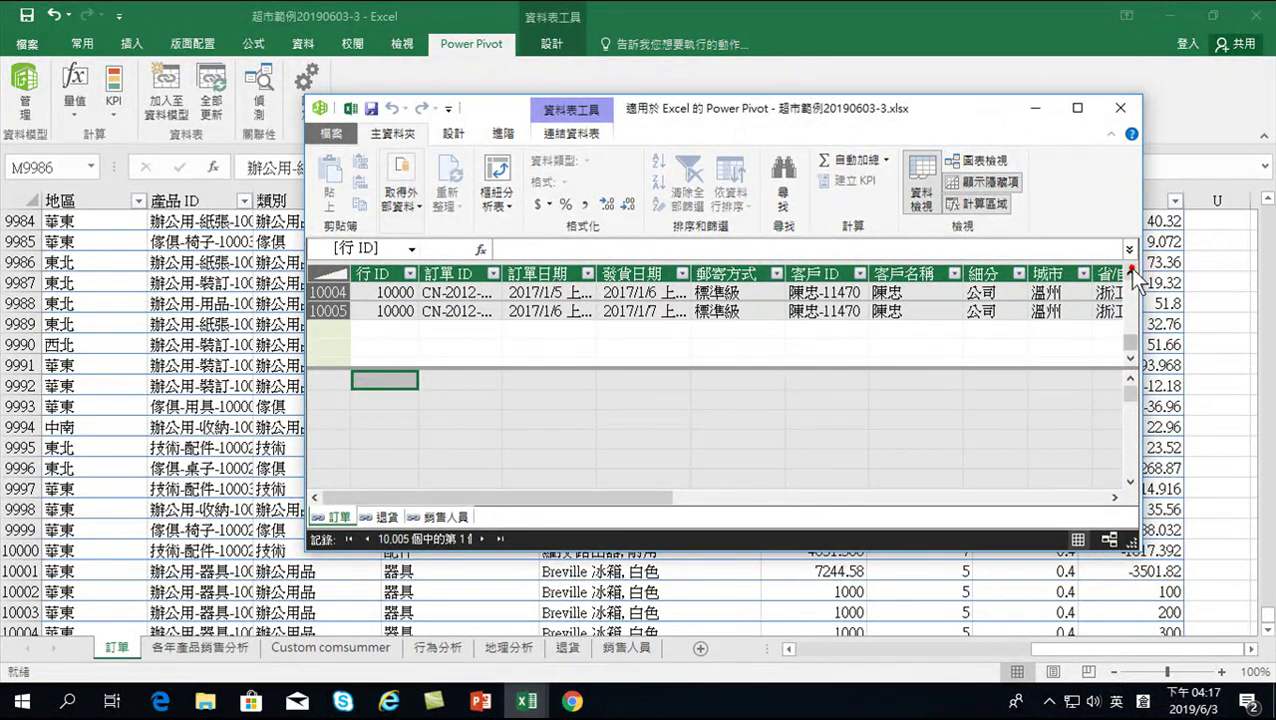
left_click(1131, 271)
scroll(515, 342, "up", 1)
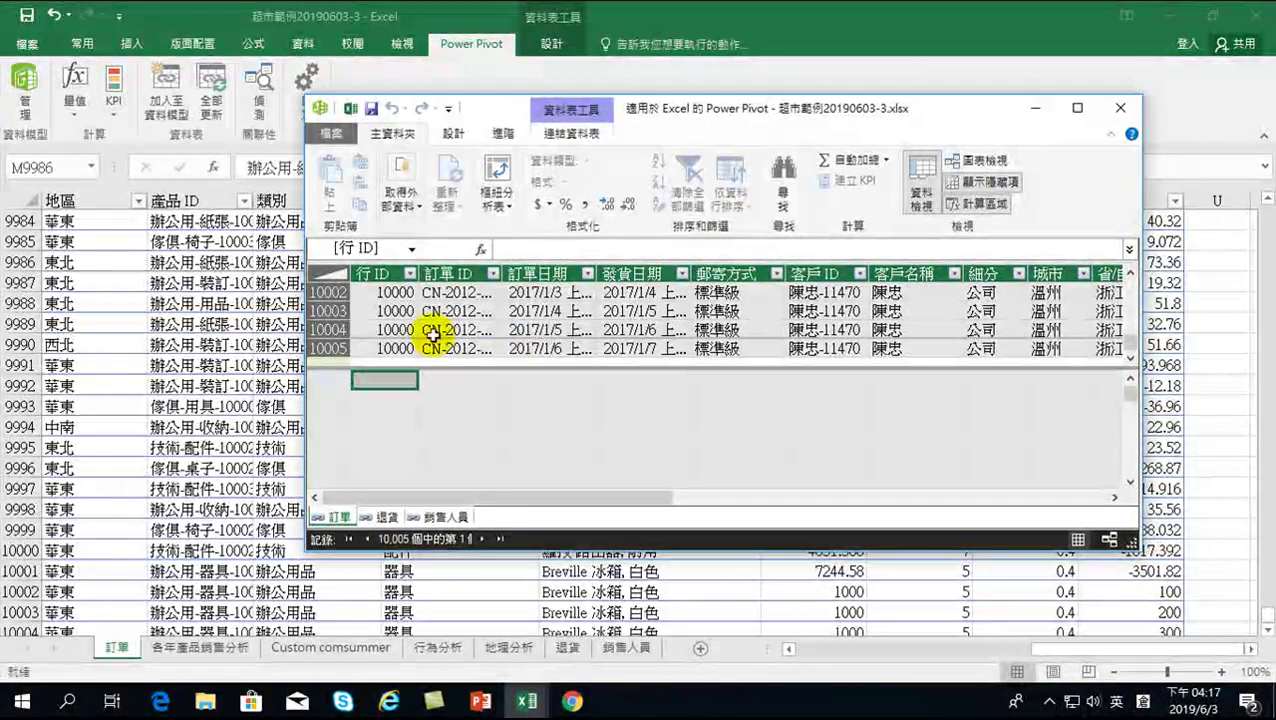
scroll(435, 337, "up", 1)
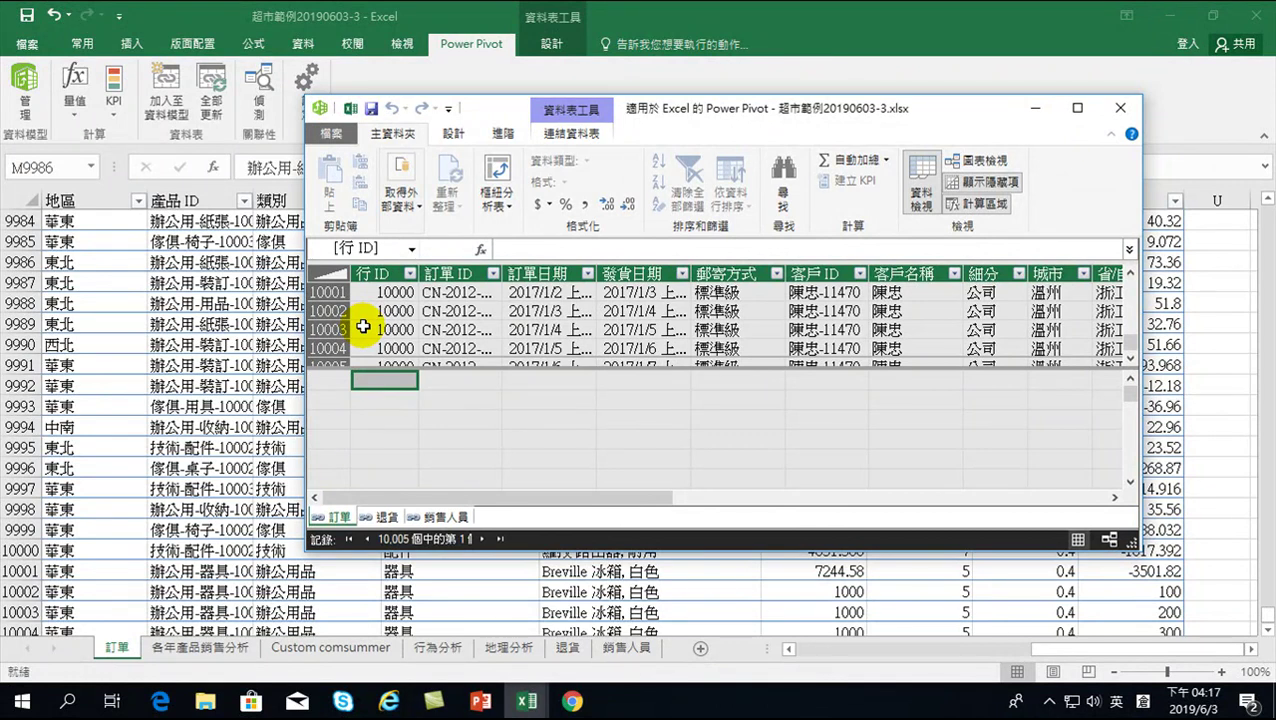
left_click(1121, 105)
left_click_drag(1090, 644, 770, 655)
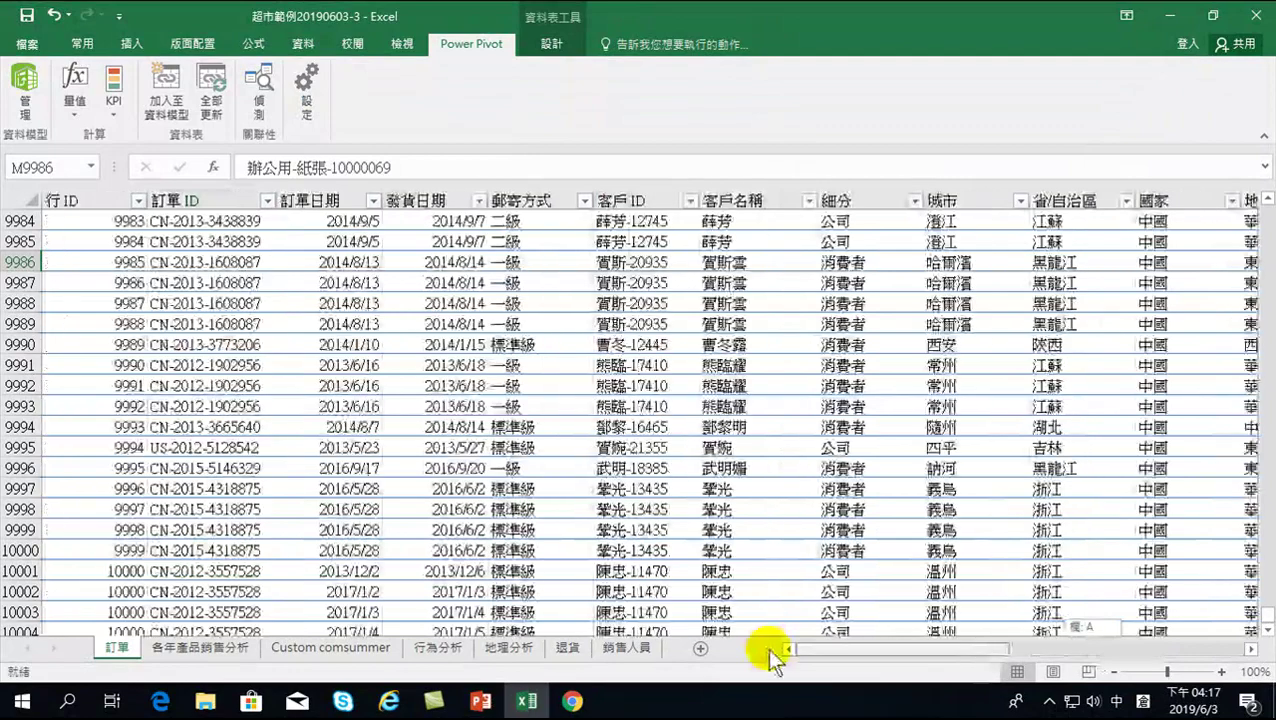
- Number the new rows' 行 ID 10001–10005 using Fill Series
left_click_drag(1267, 617, 1268, 640)
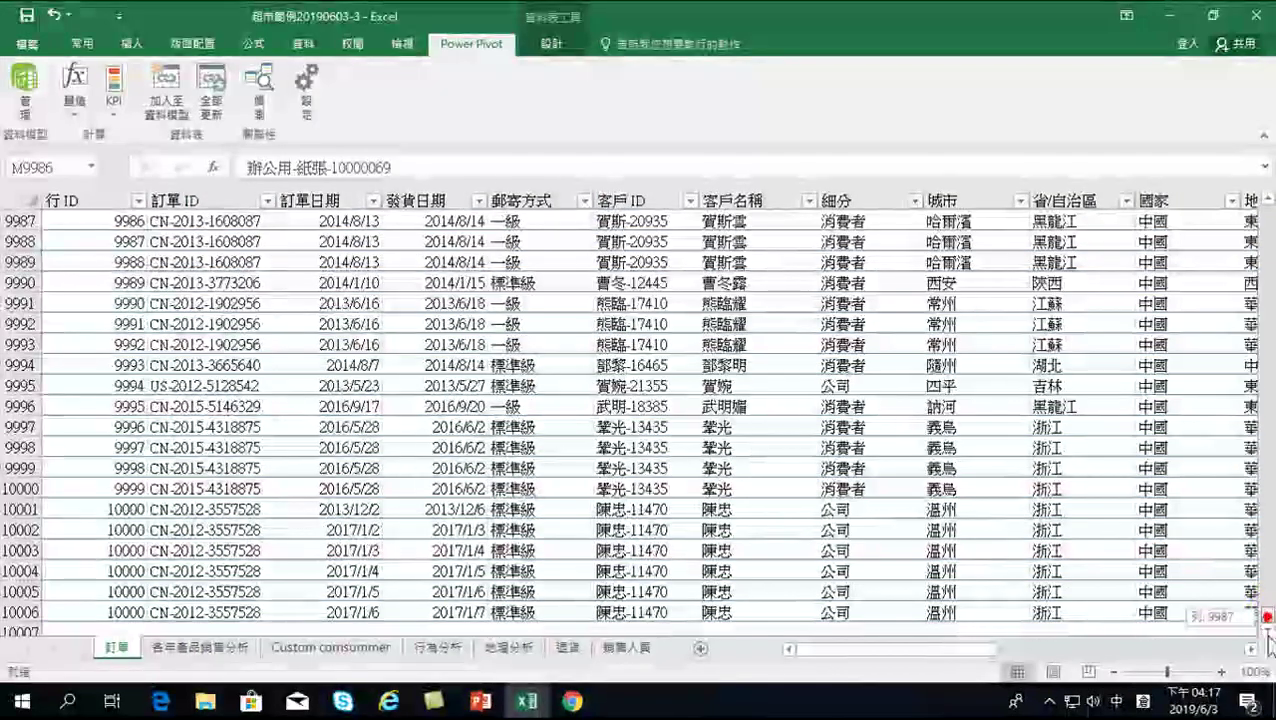
scroll(100, 500, "down", 1)
left_click(112, 468)
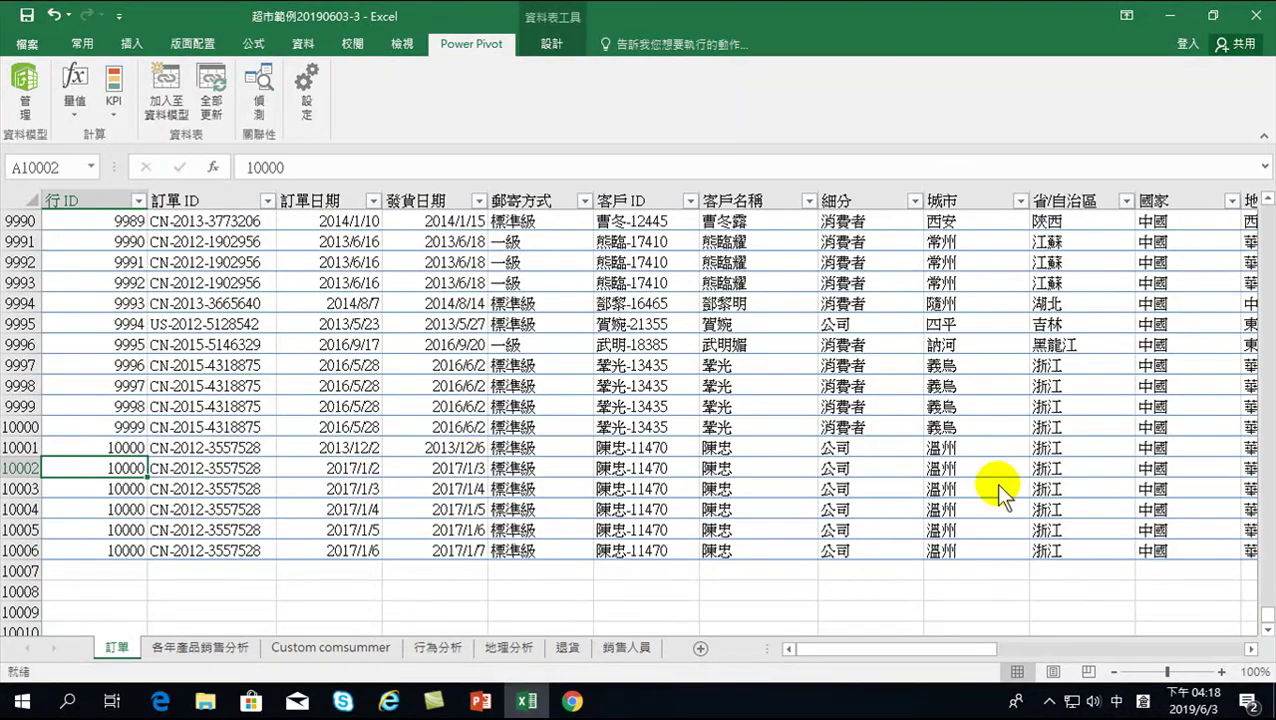
type("10001")
key("Return")
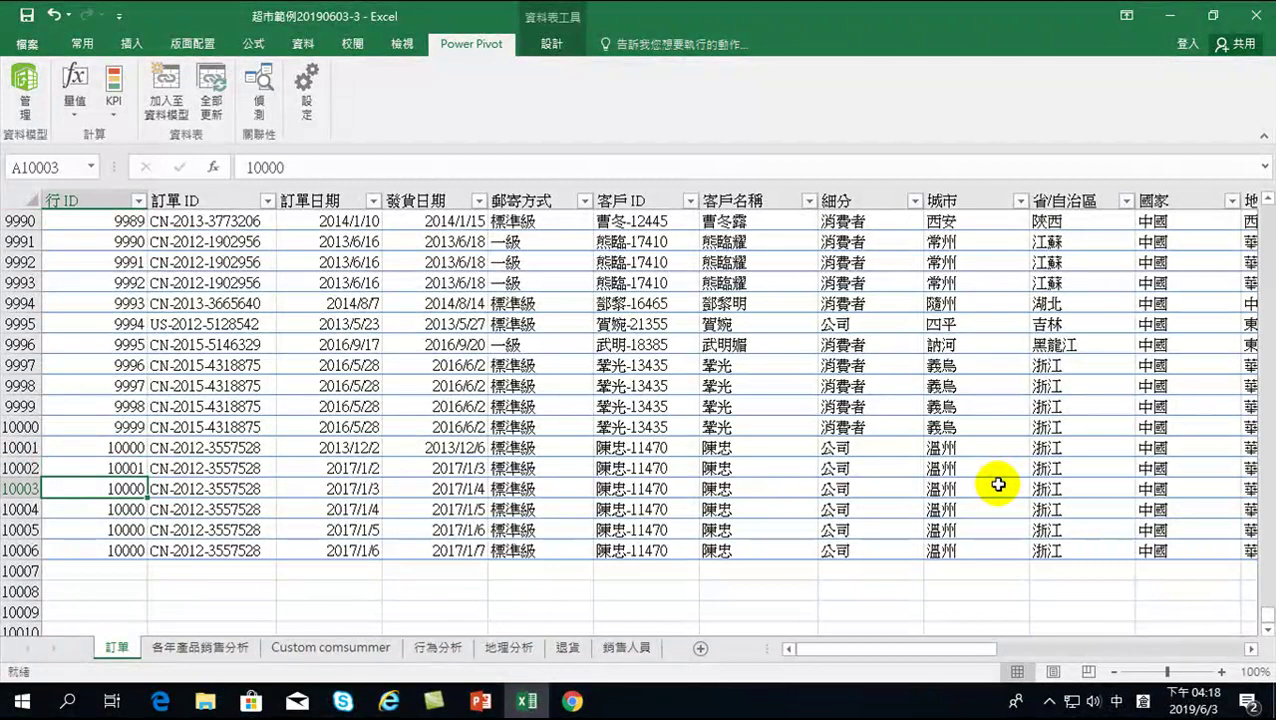
left_click(105, 468)
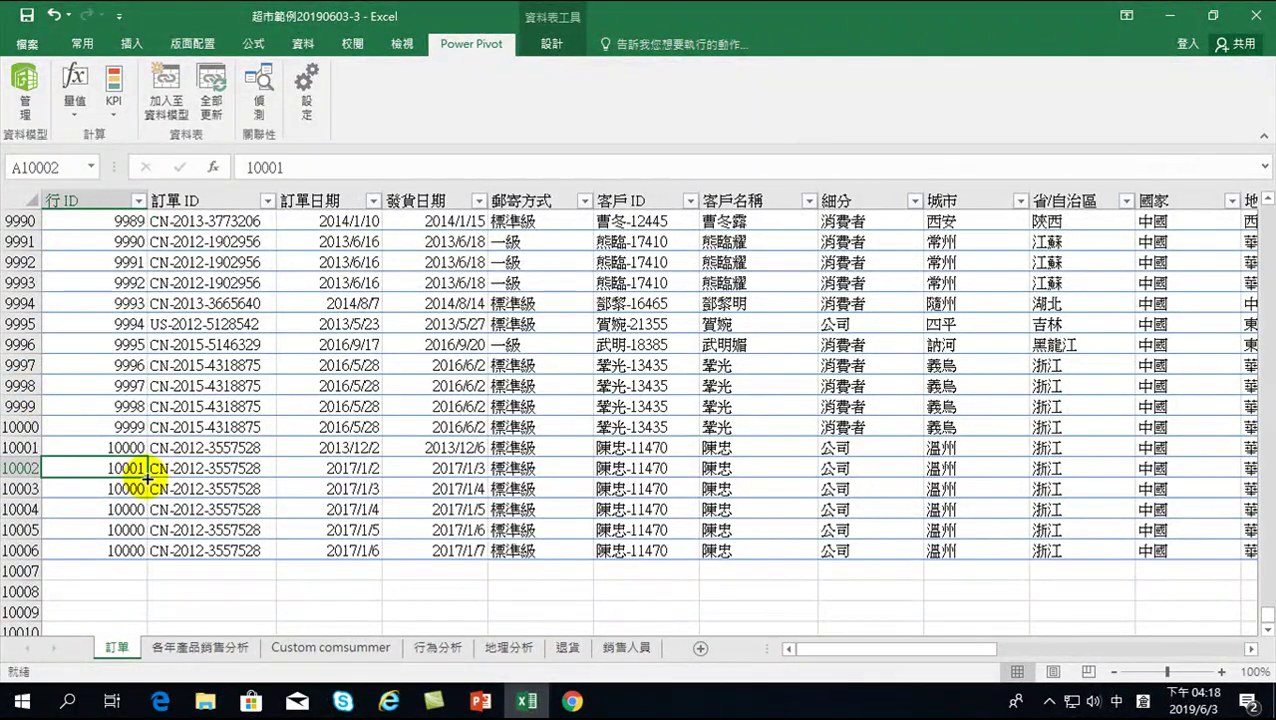
left_click_drag(147, 478, 150, 553)
left_click(160, 572)
left_click(177, 479)
left_click(189, 425)
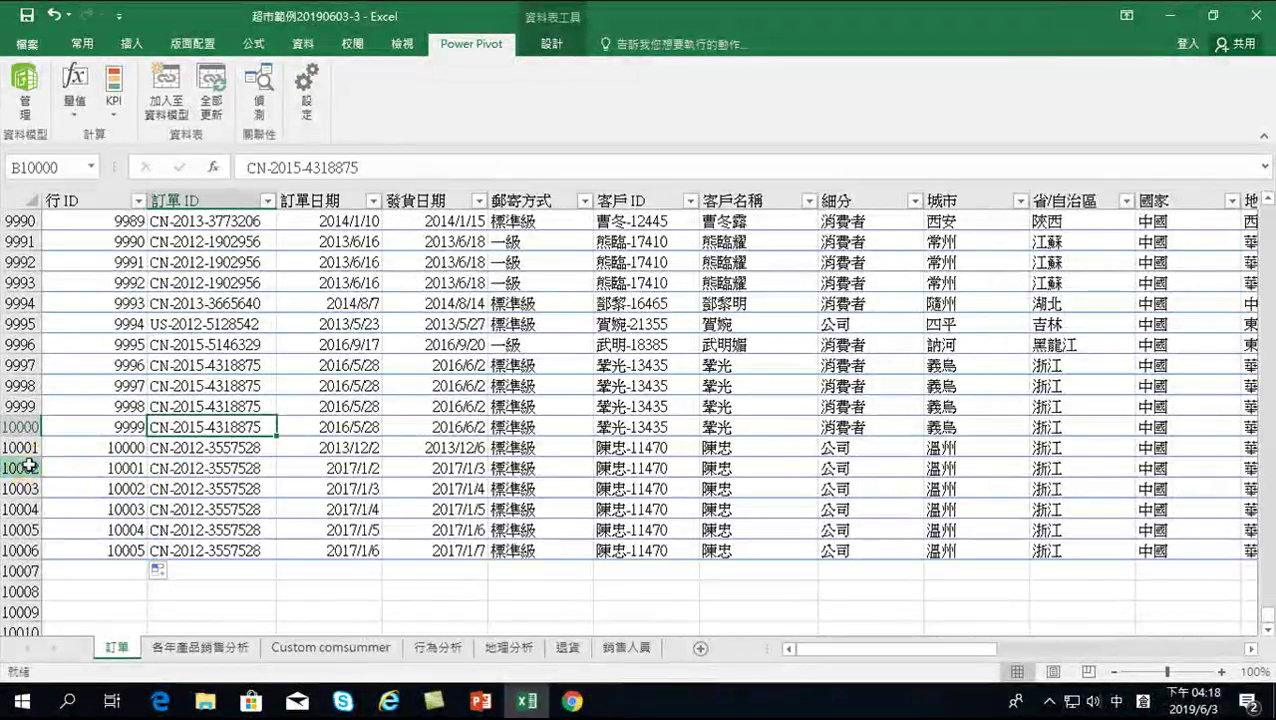
- Refresh all data into the Power Pivot data model
left_click_drag(22, 467, 28, 548)
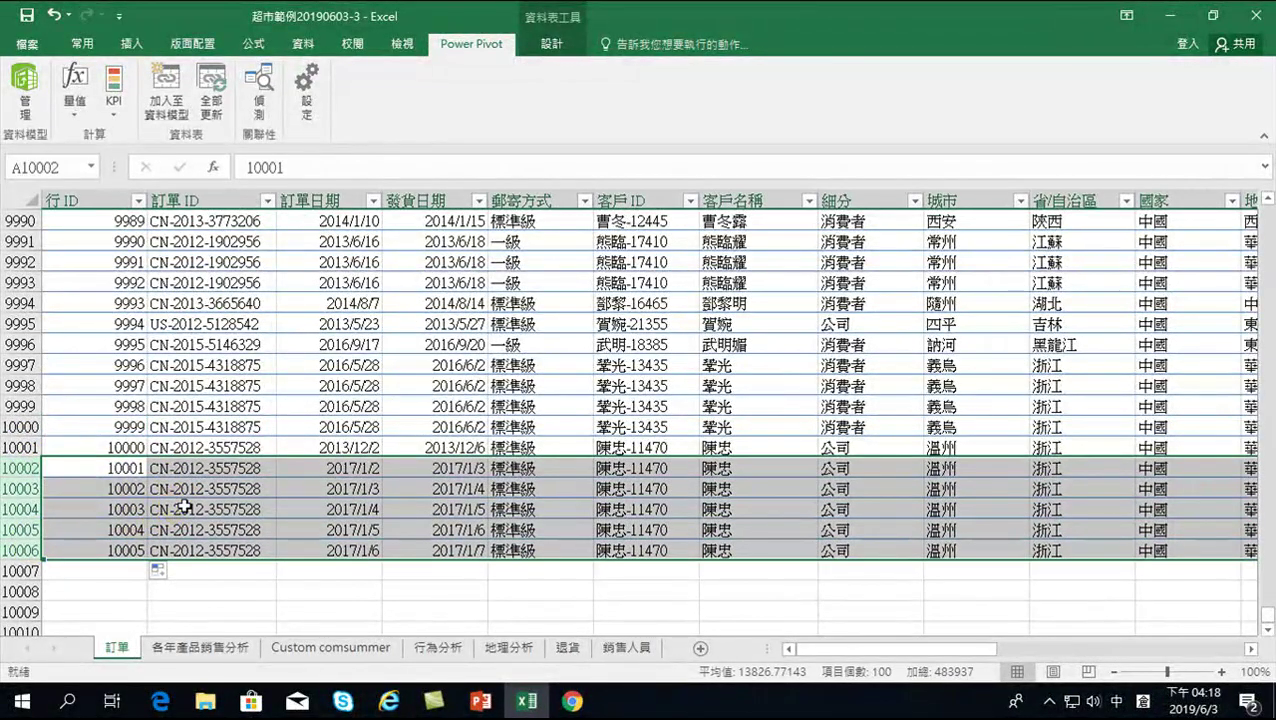
left_click(184, 507)
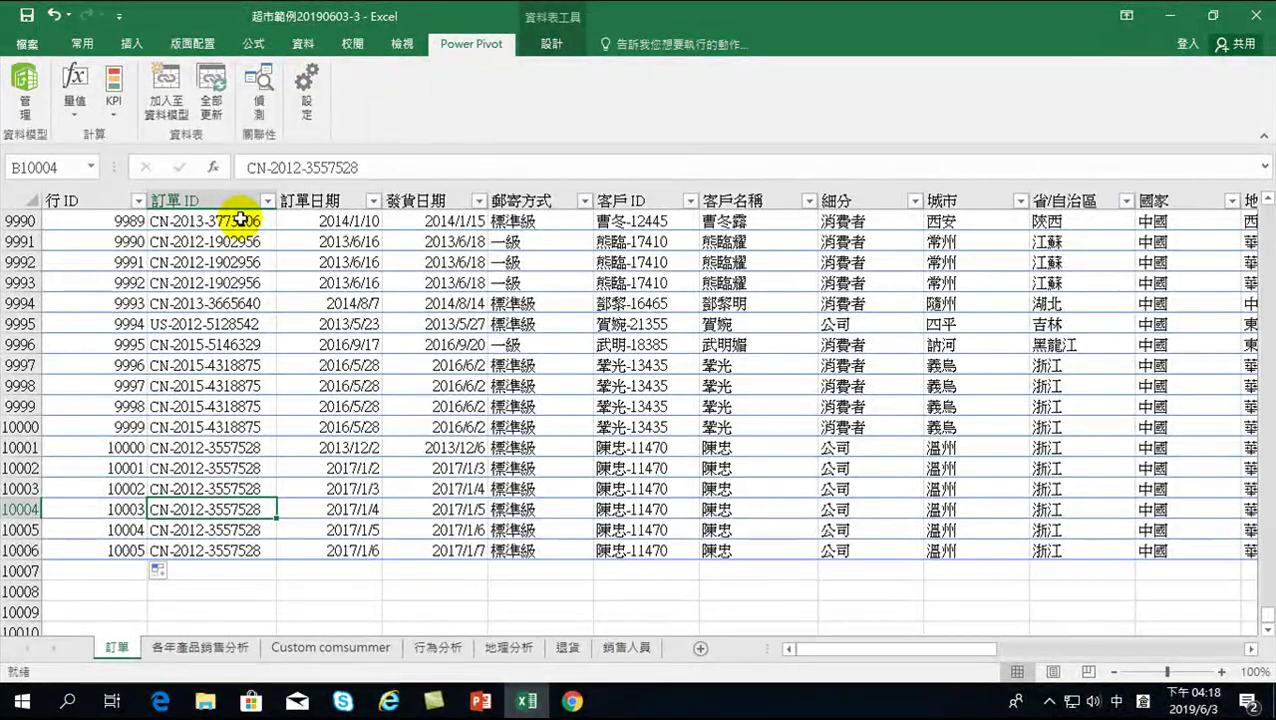
left_click(207, 103)
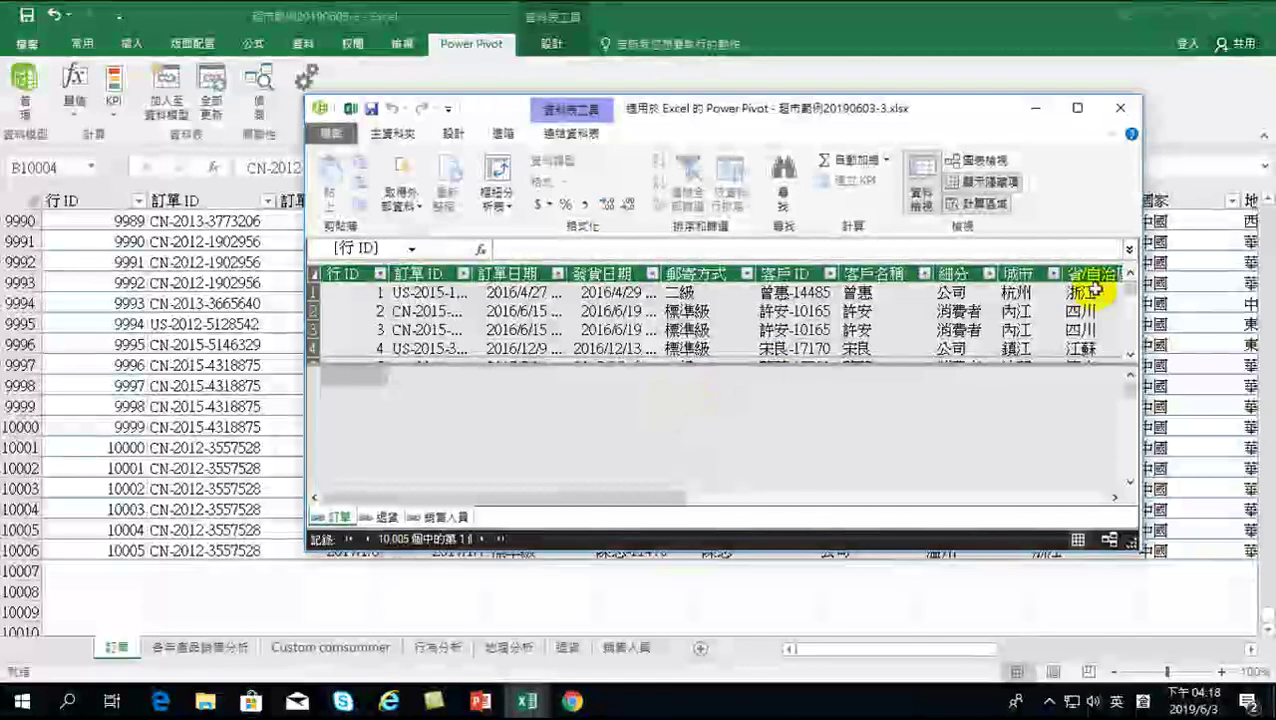
- Scroll to the final records to confirm 行 ID 10003–10005, then close Power Pivot
left_click_drag(1126, 287, 1126, 343)
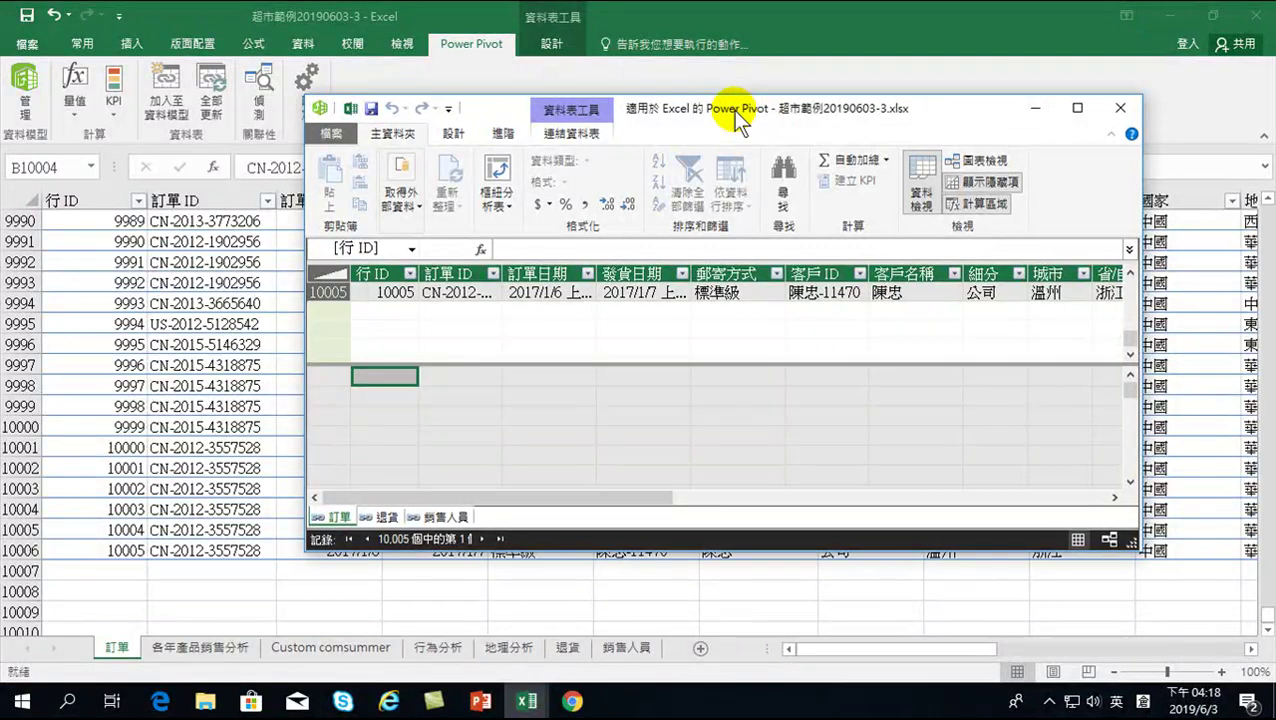
scroll(443, 310, "up", 1)
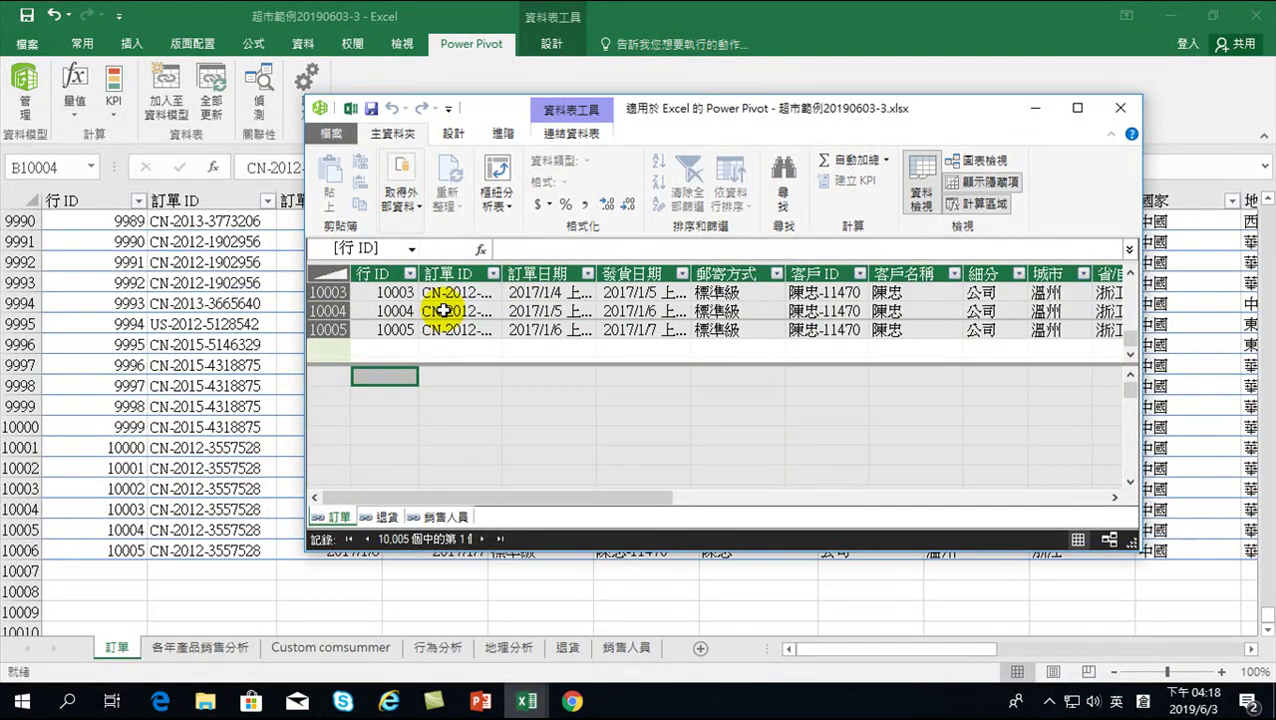
left_click(1133, 104)
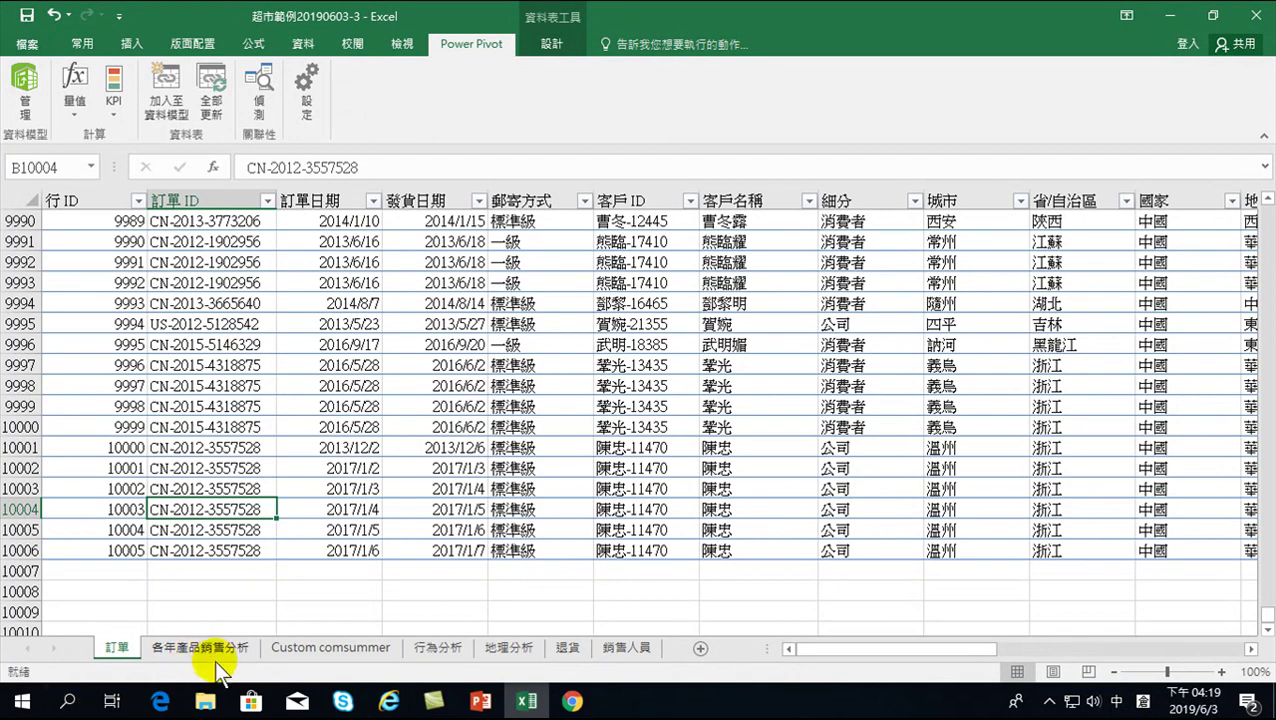
- View the 各年產品銷售分析 and Custom comsummer reports, ending on the 行為分析 scatter dashboard
left_click(214, 648)
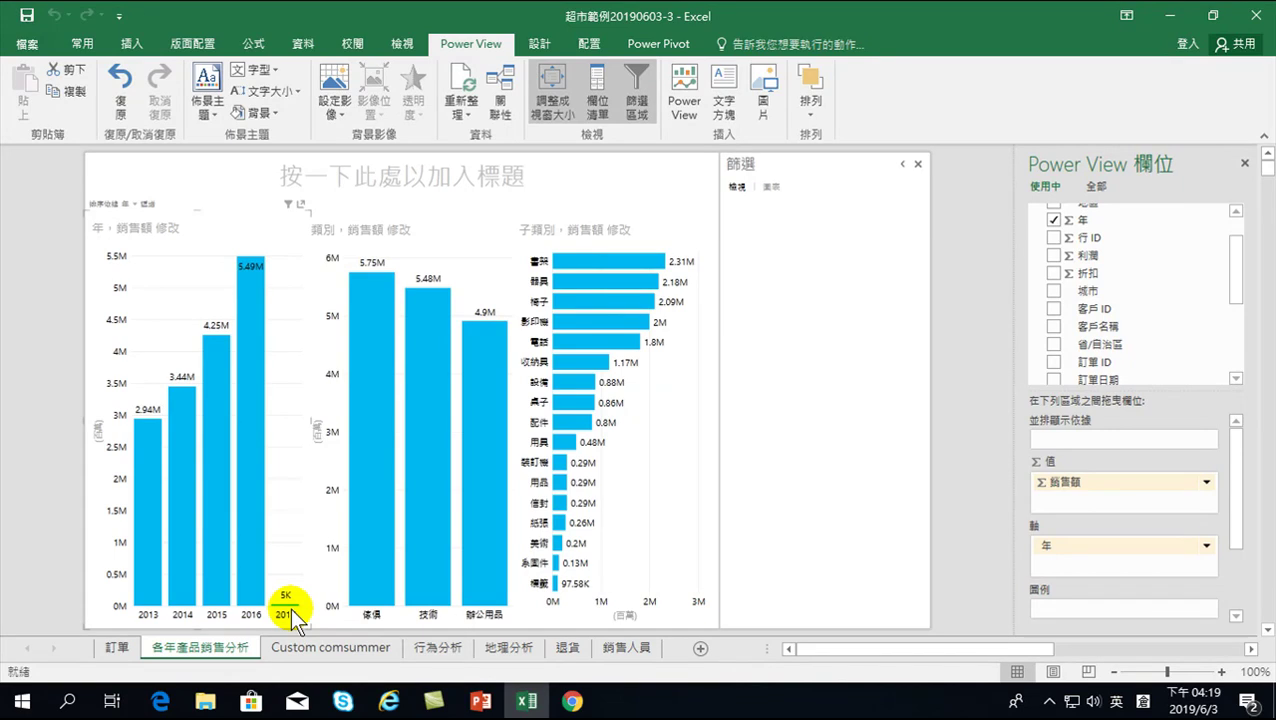
left_click(353, 644)
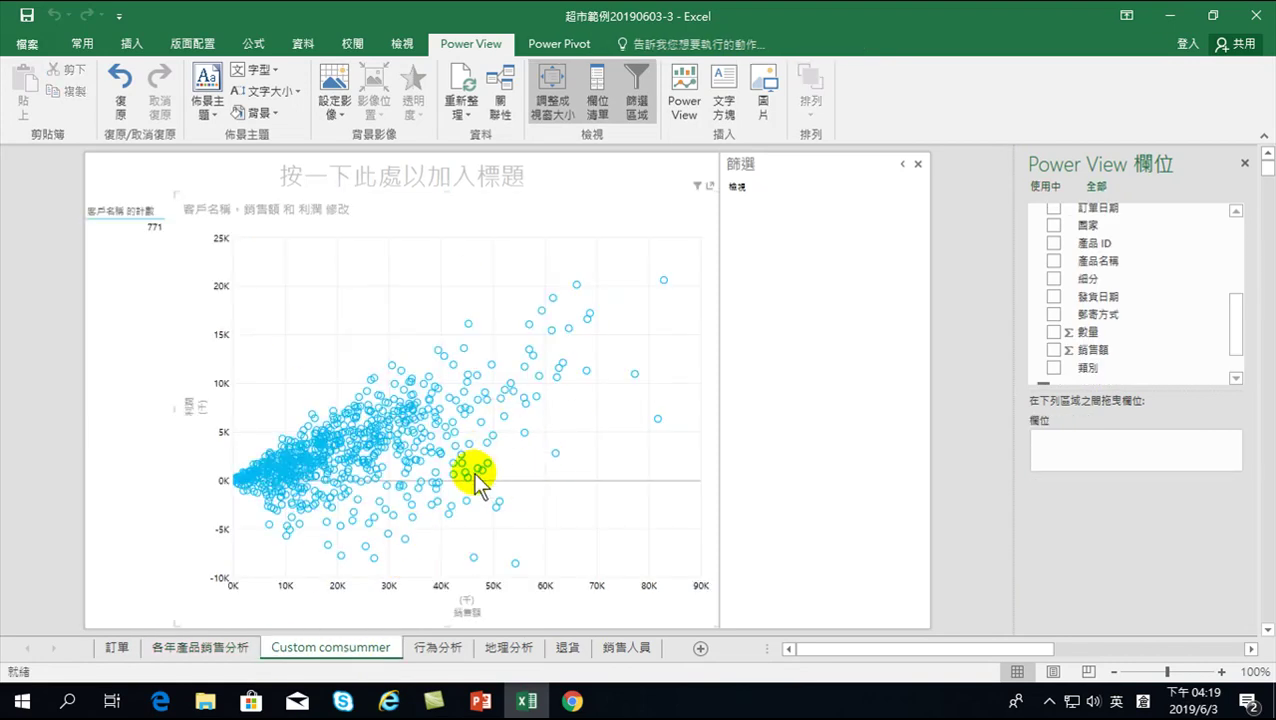
left_click(440, 647)
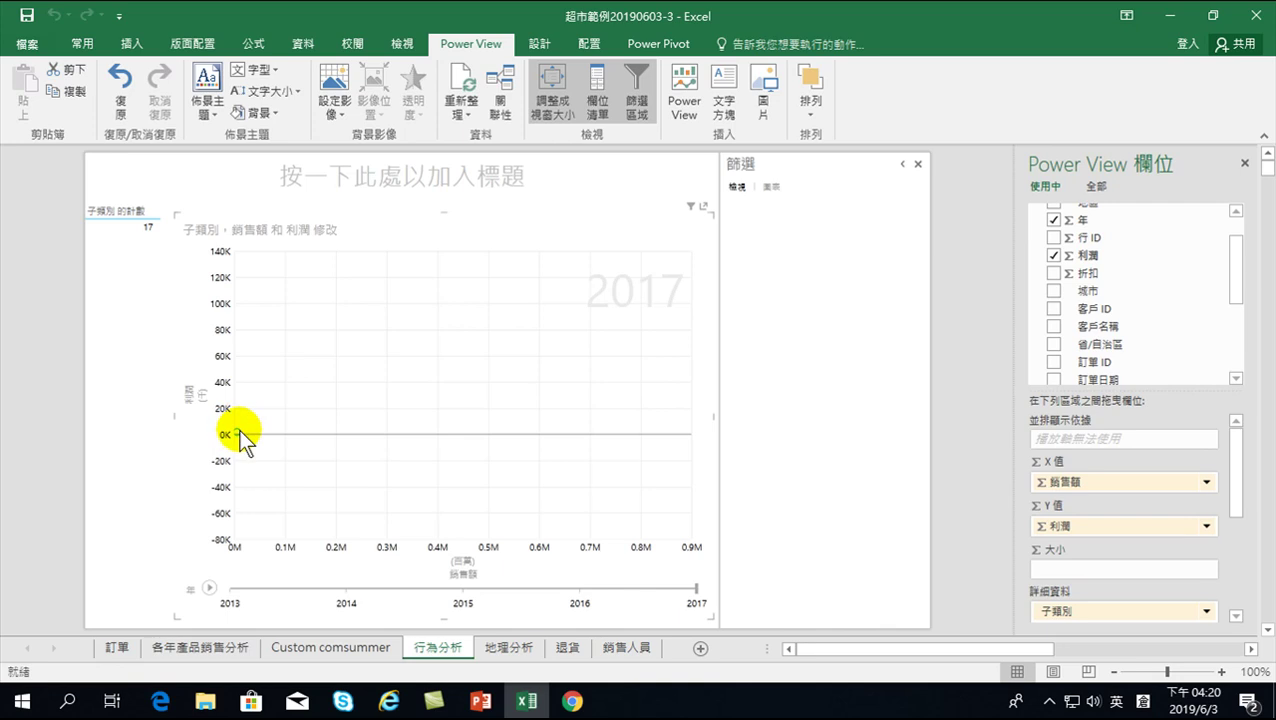
- Play the scatter chart's year animation, trace a 2016 bubble's path, view 地理分析, then return to 訂單
left_click(208, 586)
left_click(327, 463)
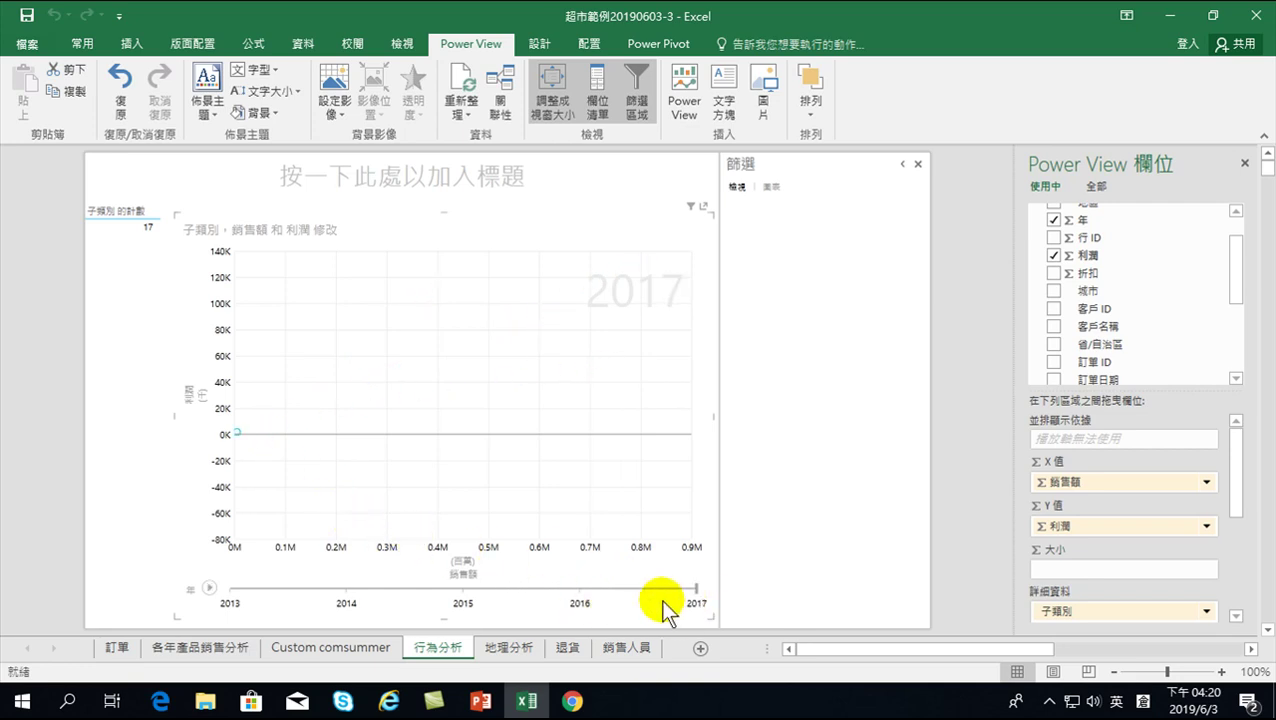
left_click_drag(696, 589, 582, 590)
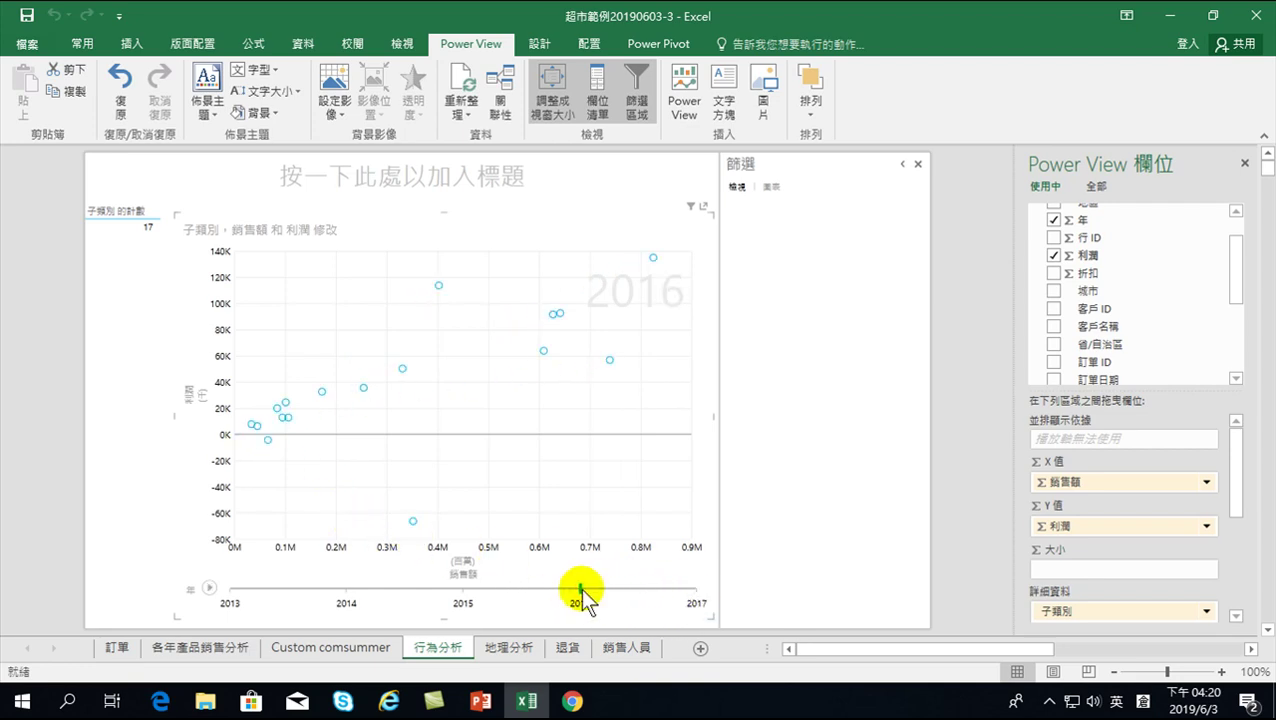
left_click(413, 518)
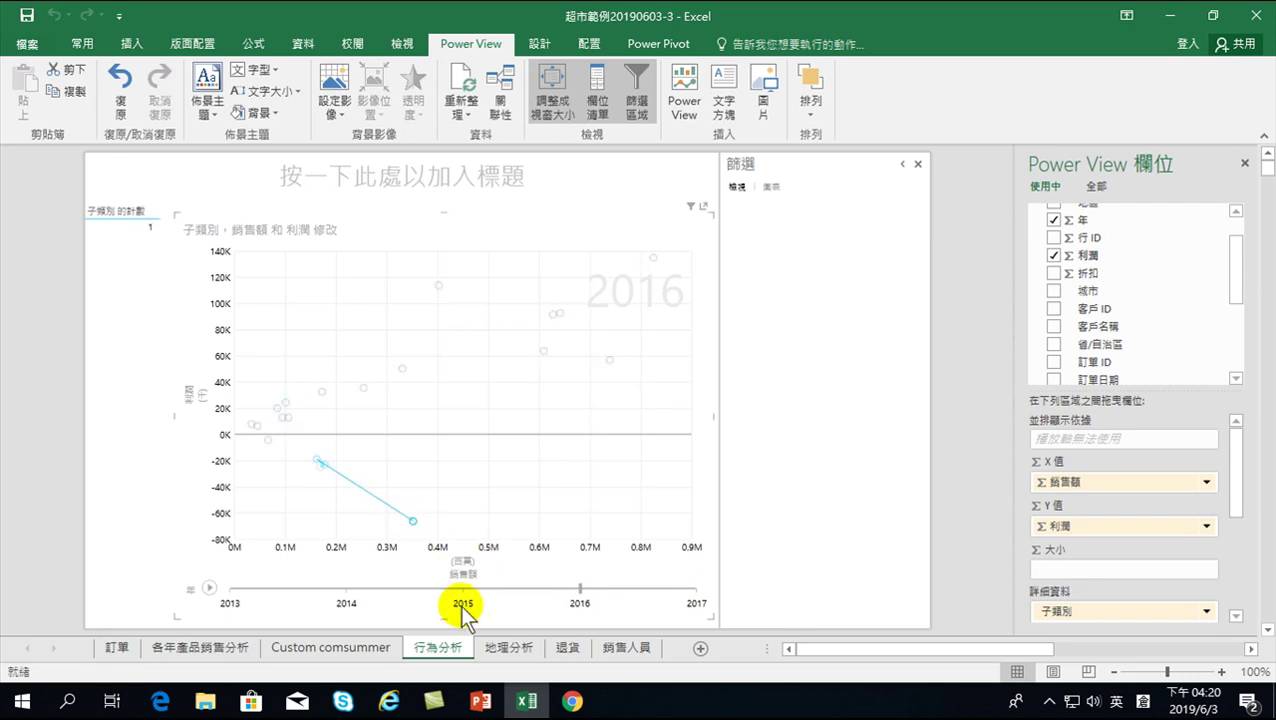
left_click(510, 648)
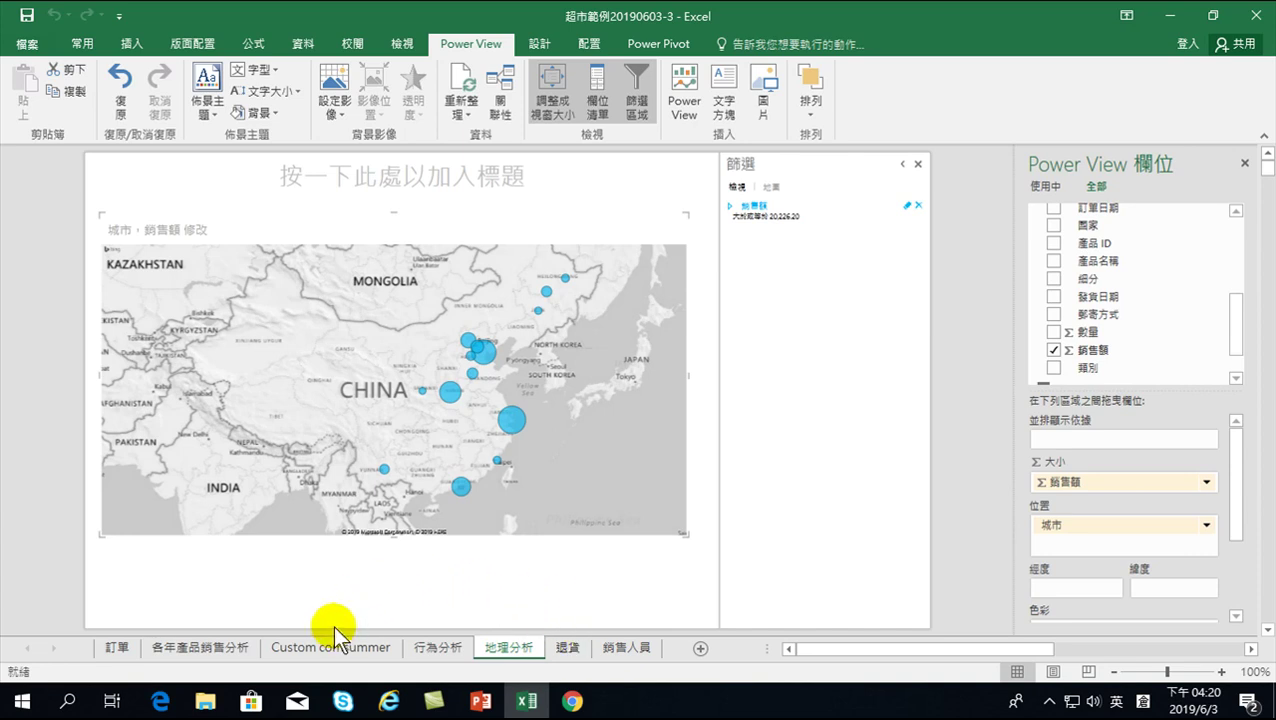
left_click(115, 646)
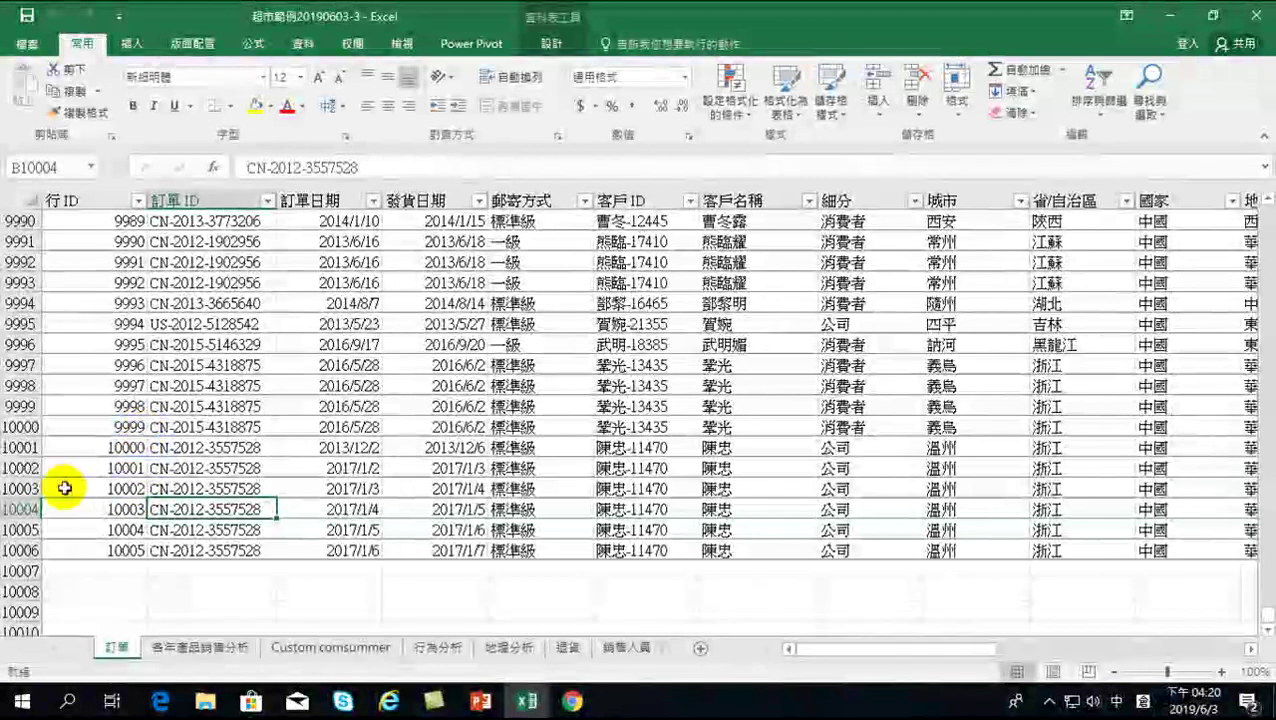
- Select new rows 10002–10006, use Power Pivot, and check the 2017 bar in 各年產品銷售分析
mouse_move(18, 468)
left_mouse_down()
mouse_move(20, 548)
mouse_move(36, 545)
left_mouse_up()
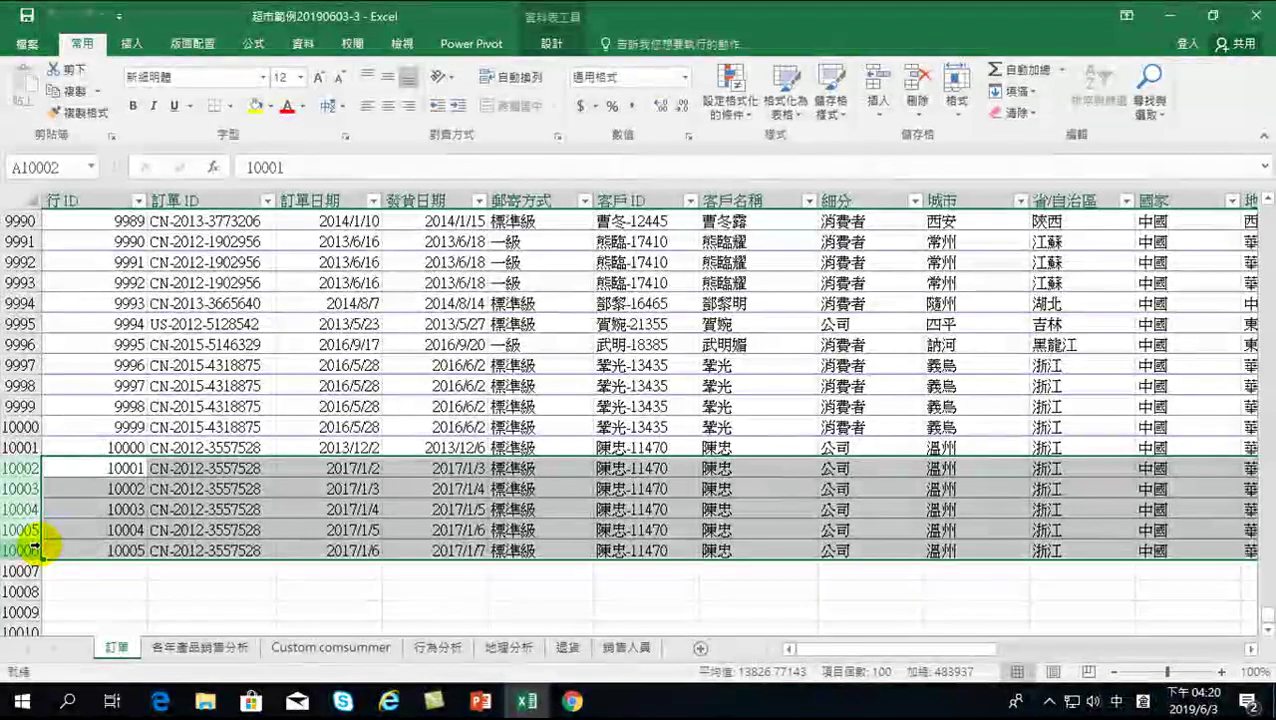
left_click(468, 42)
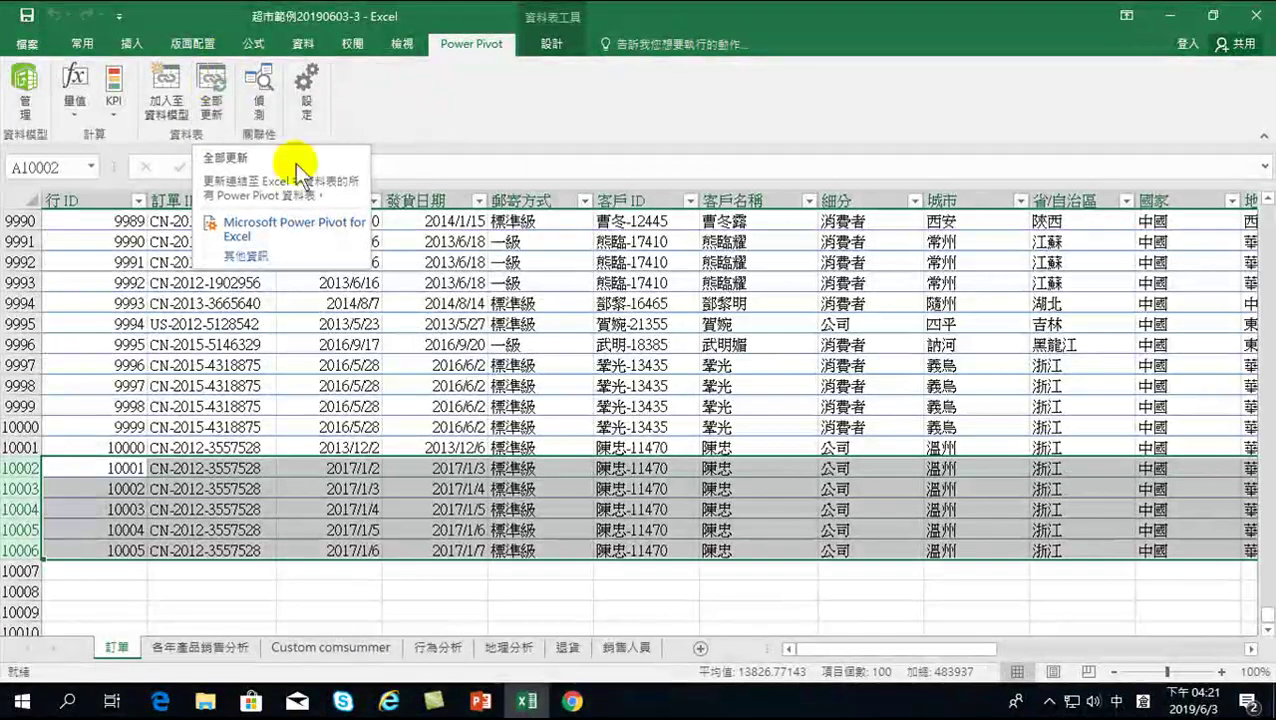
left_click(165, 647)
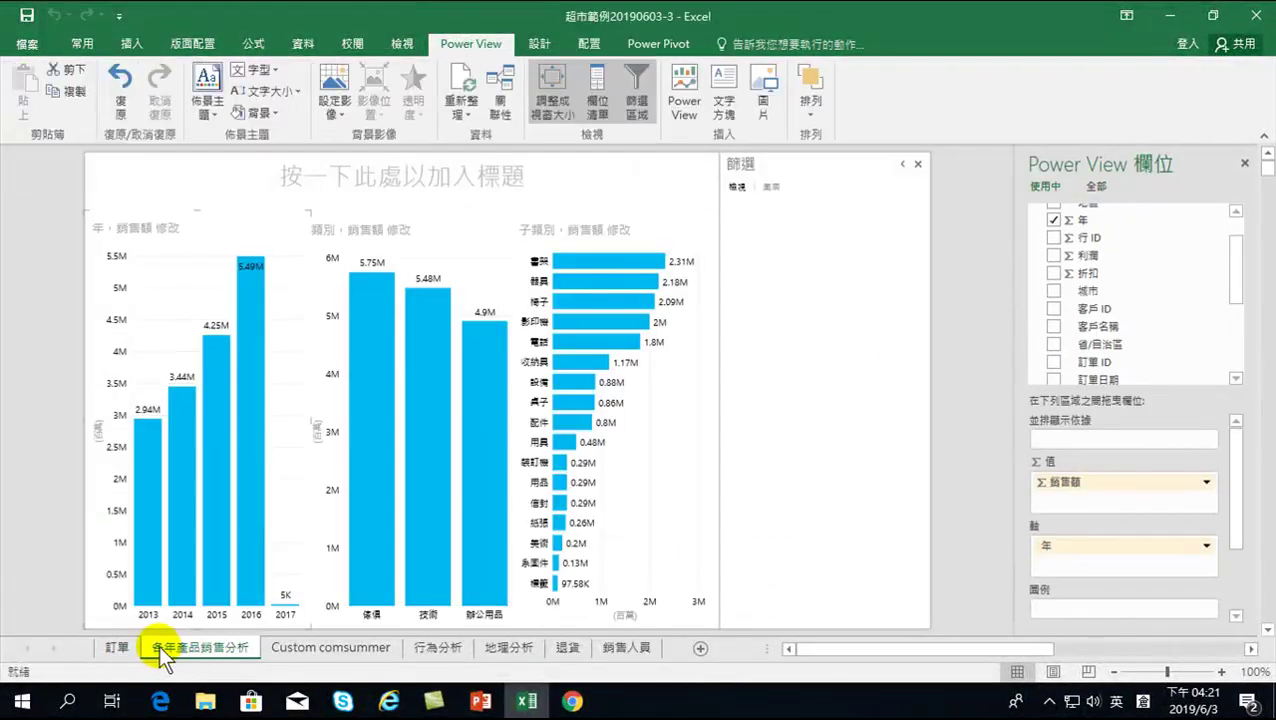